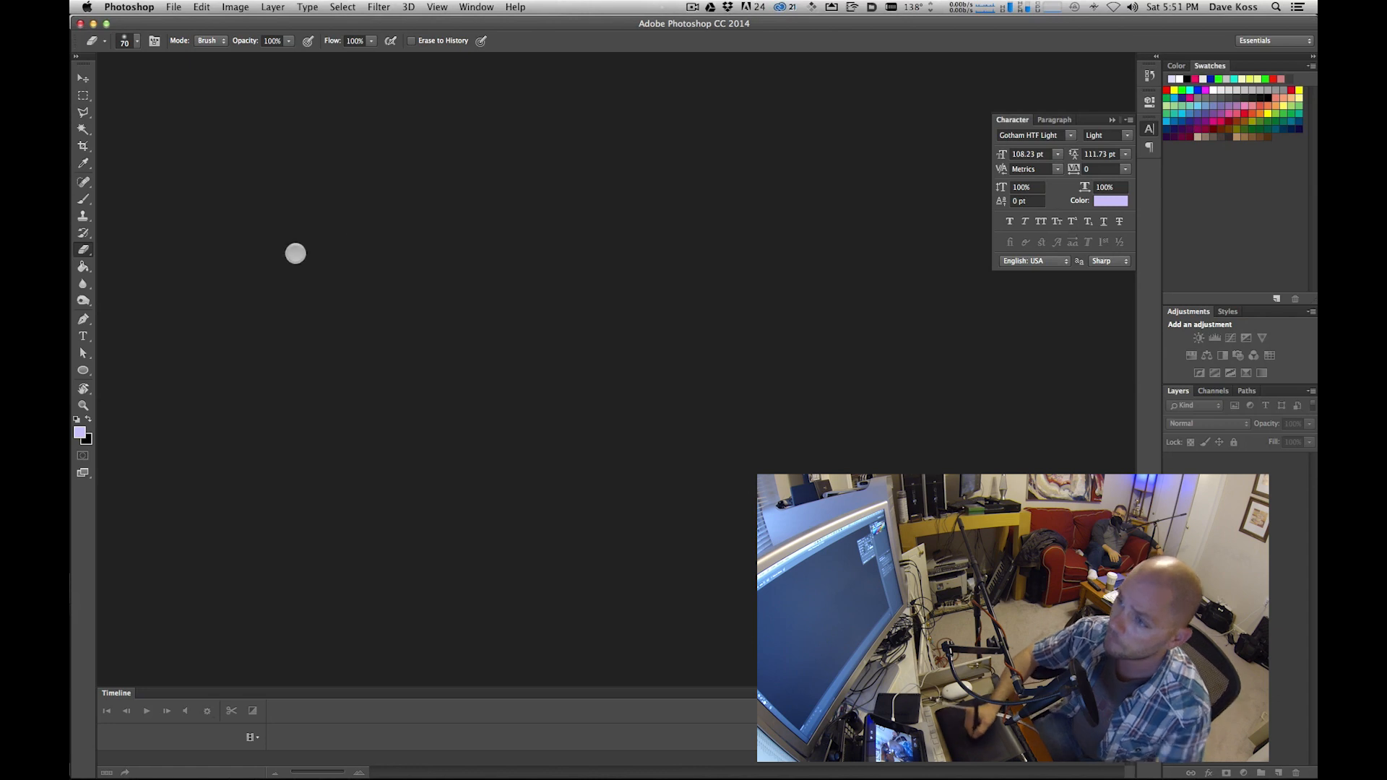
- Start Merge to HDR Pro and open the file browser to choose the source exposures
click(129, 7)
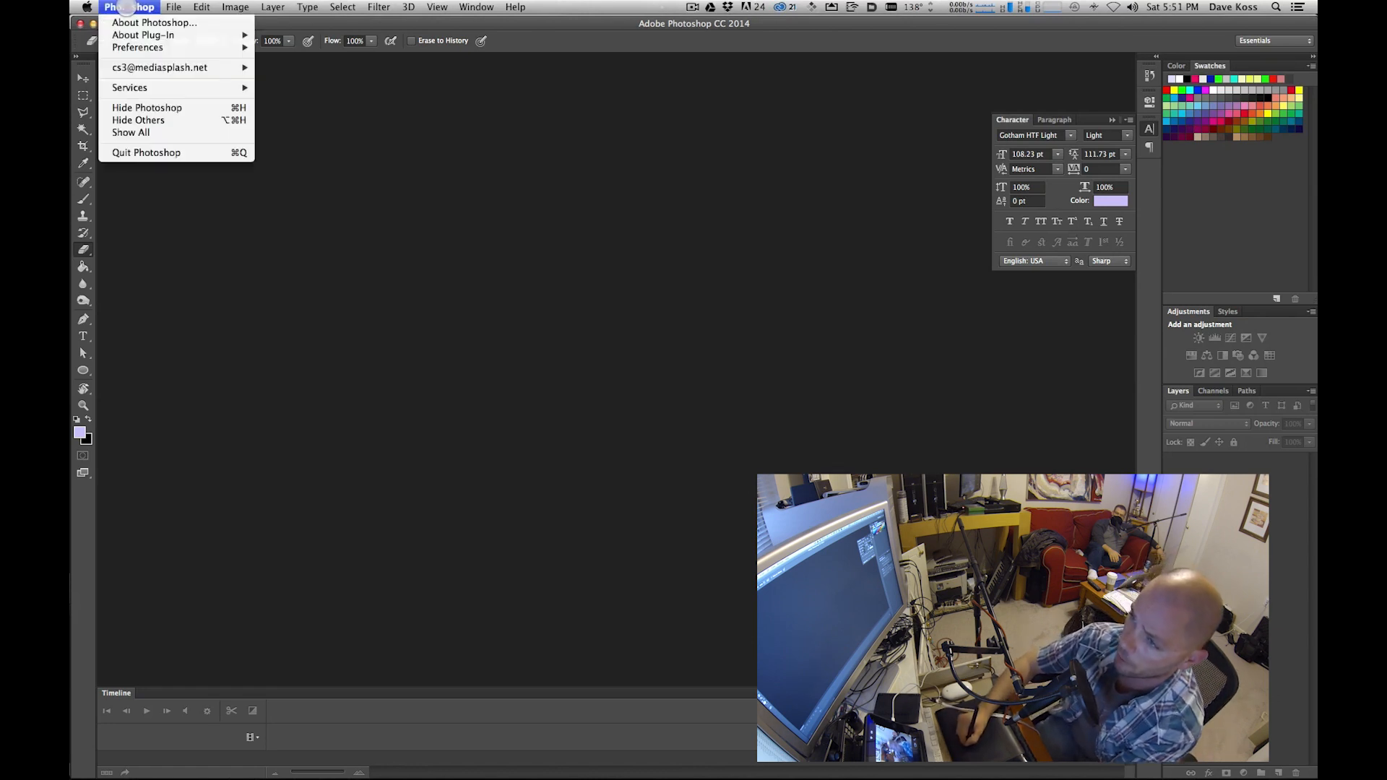
mouse_move(175, 7)
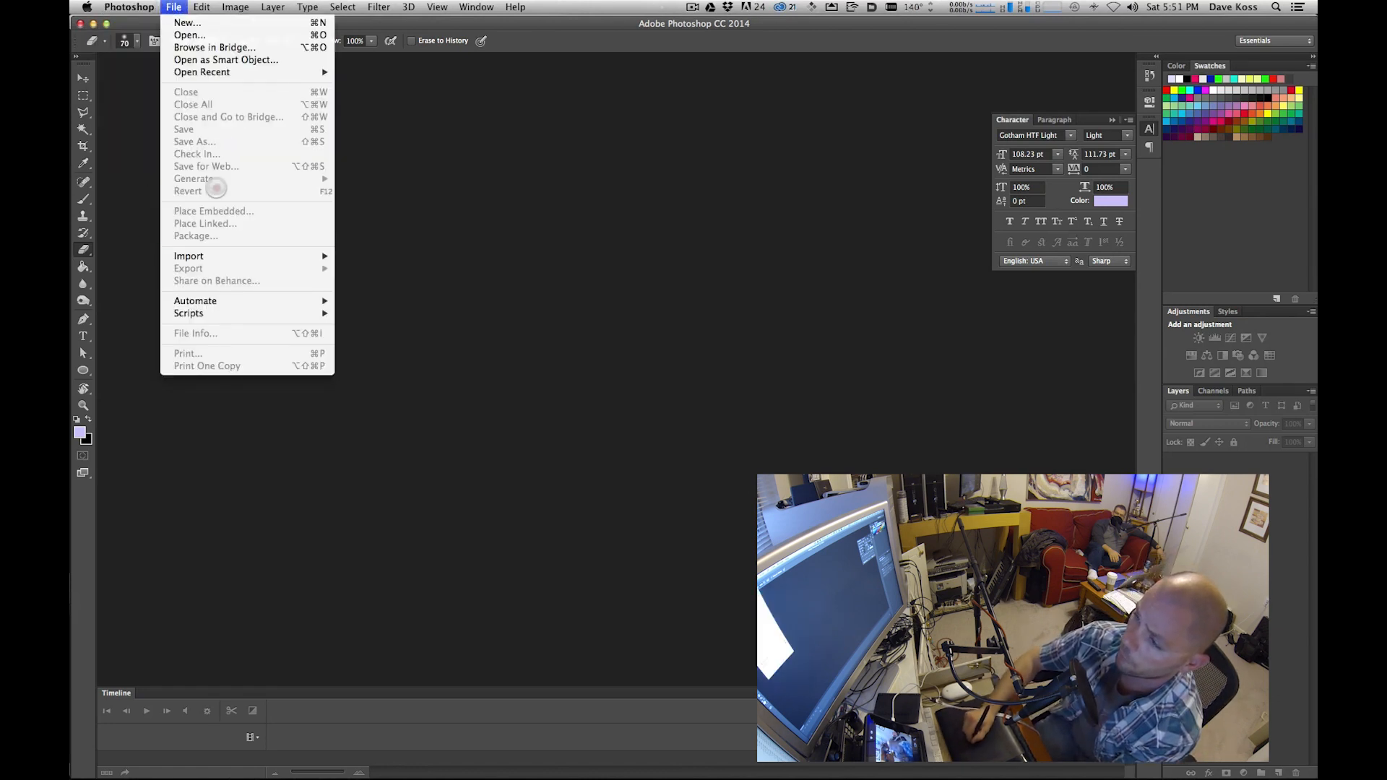
mouse_move(224, 300)
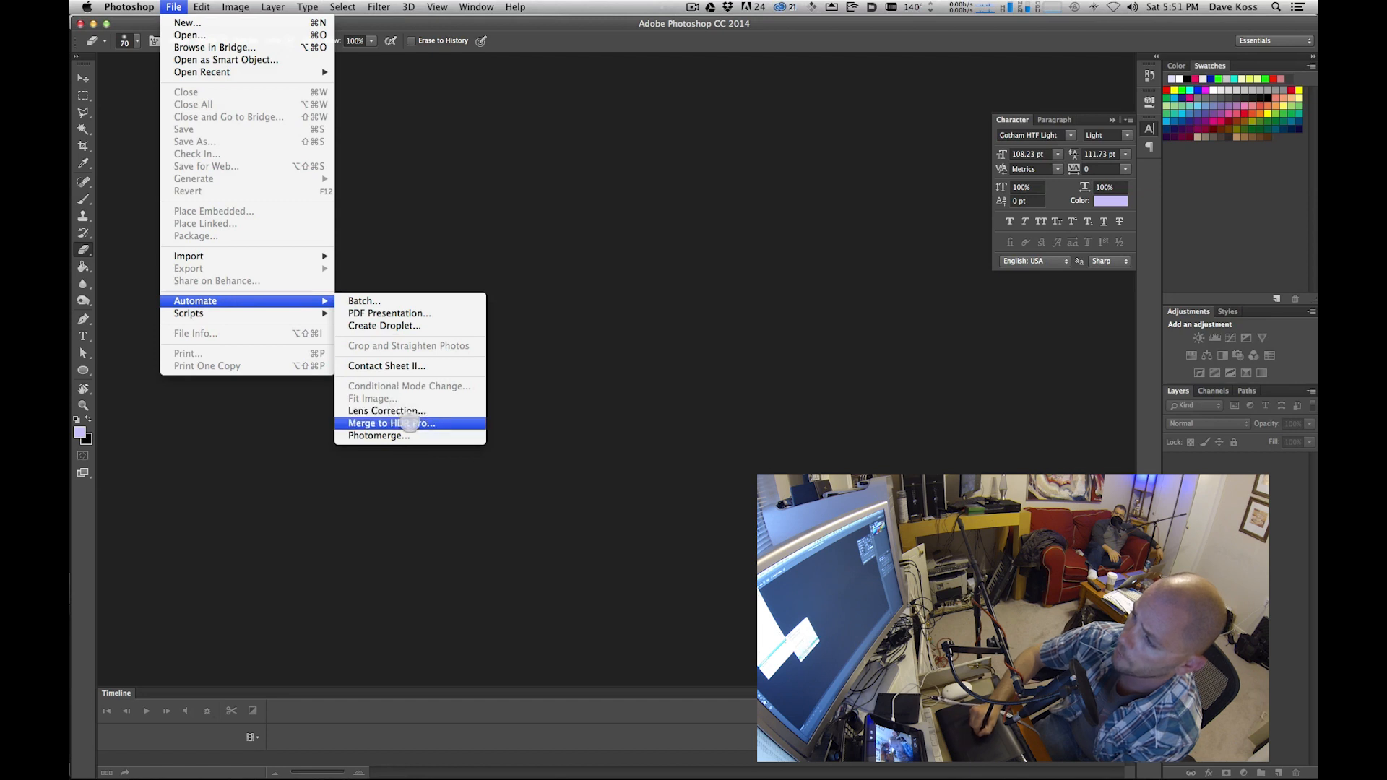
click(451, 424)
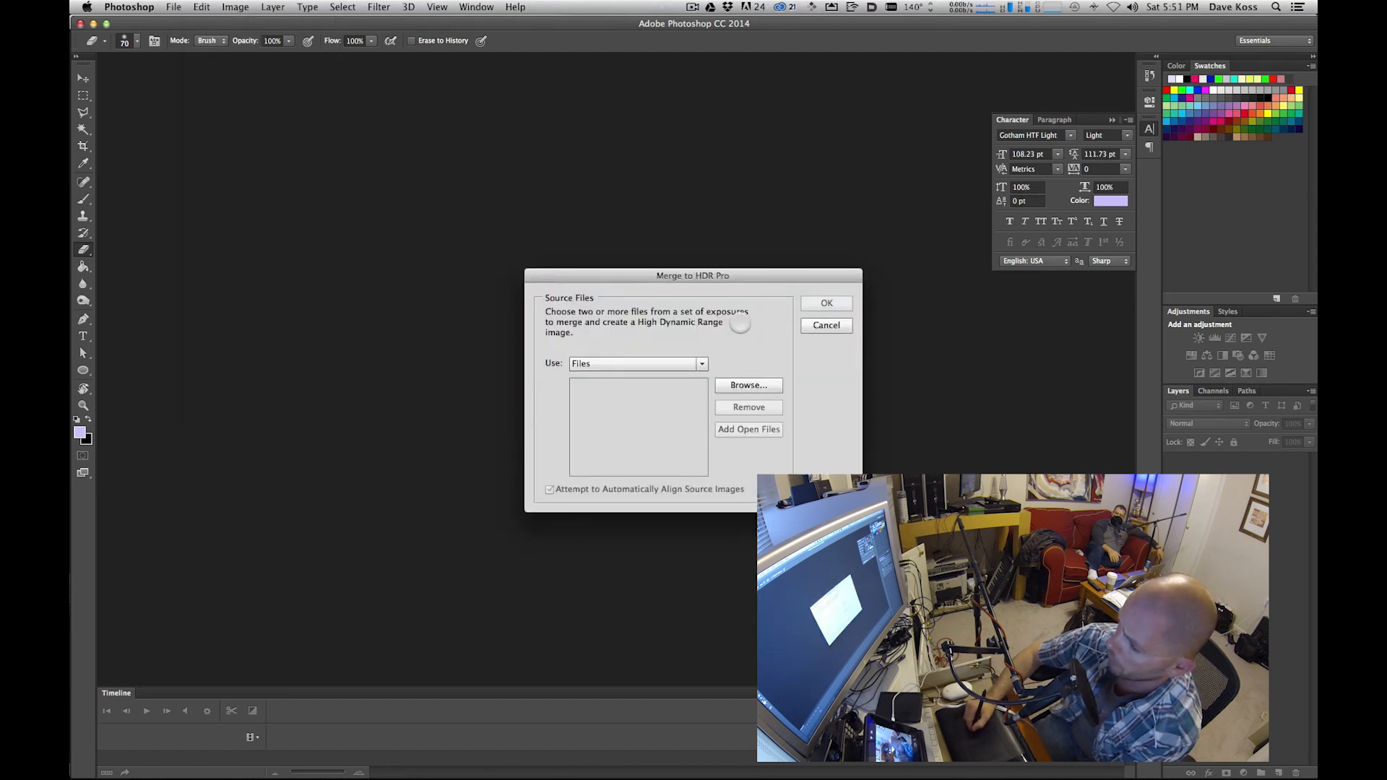
click(768, 385)
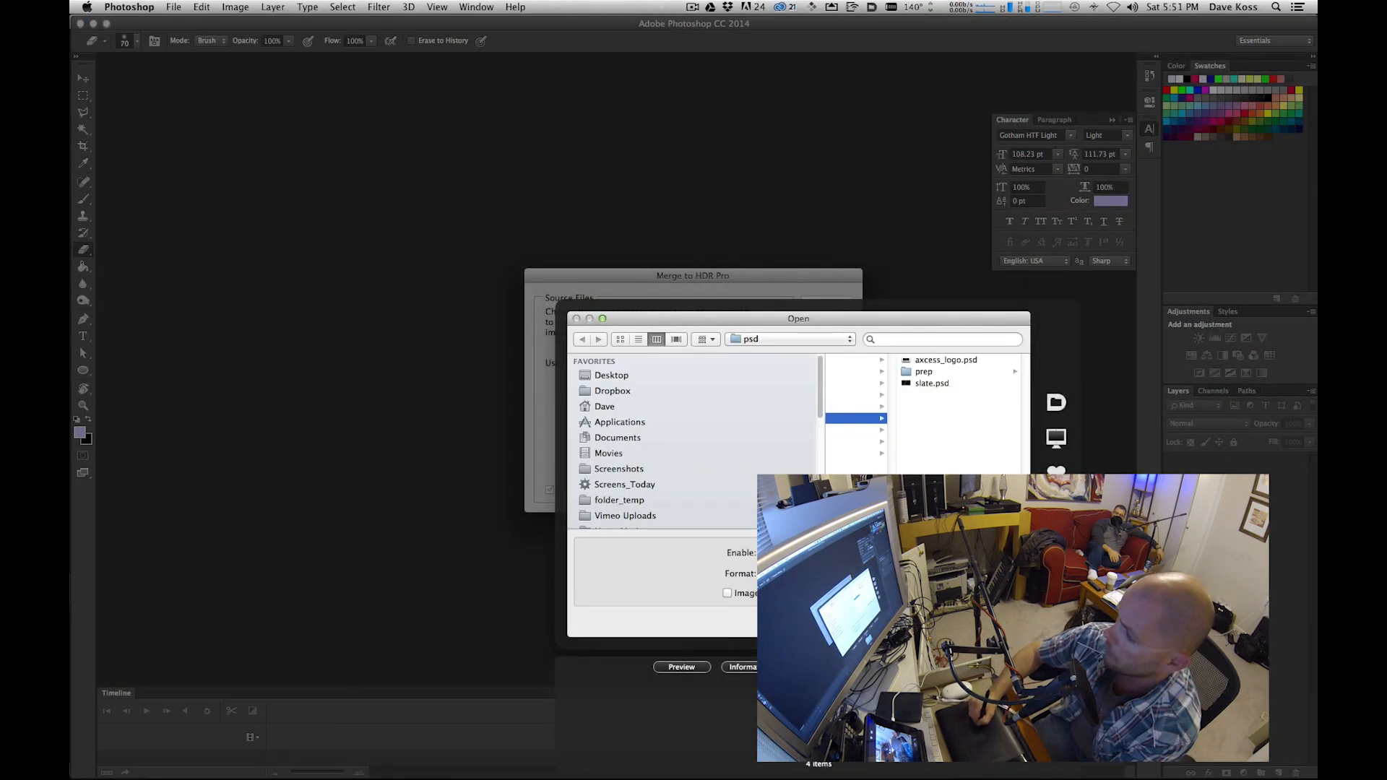
- Navigate from the Scratch folder to the camera's DCIM/100EOS5D folder and find the bracketed exposures near the end of the file list
drag(1004, 523, 952, 524)
click(891, 419)
scroll(961, 434, down, 10)
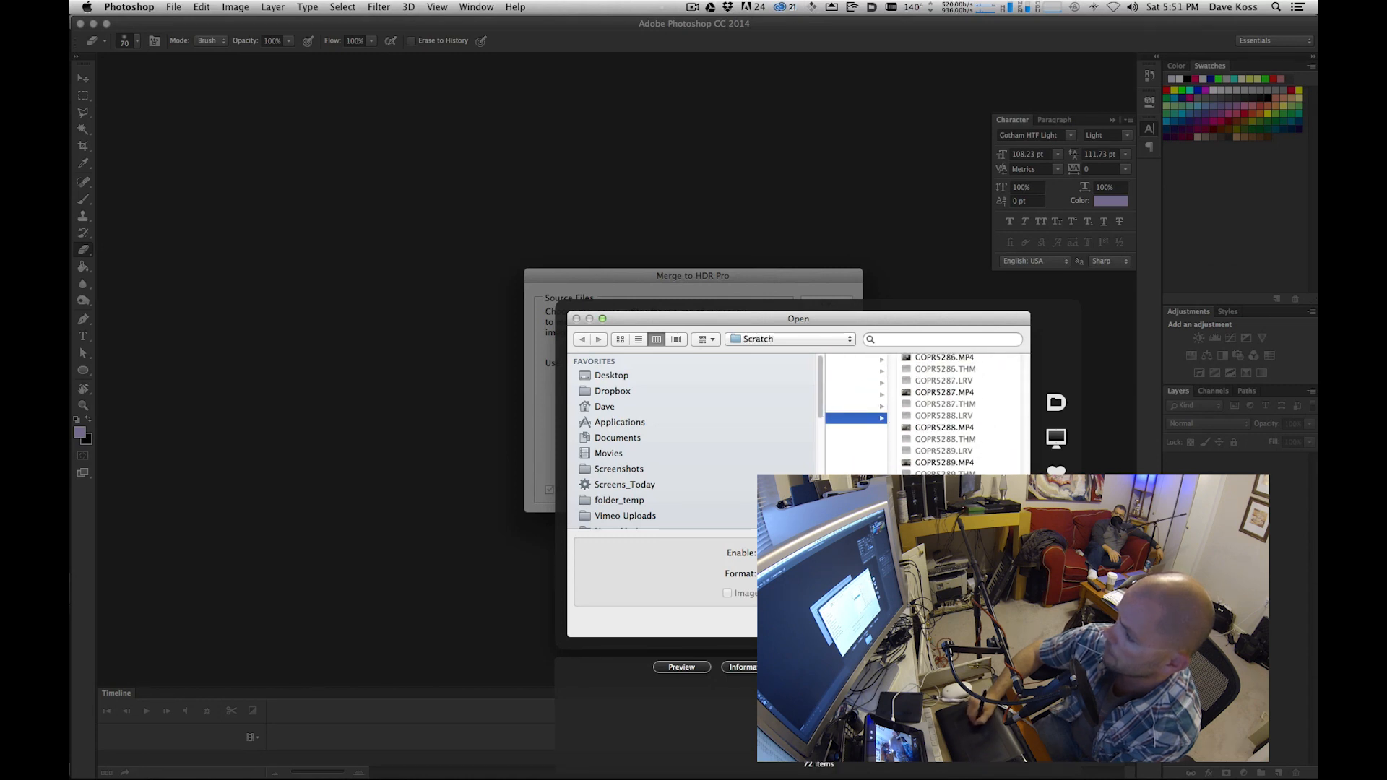
click(961, 500)
click(963, 359)
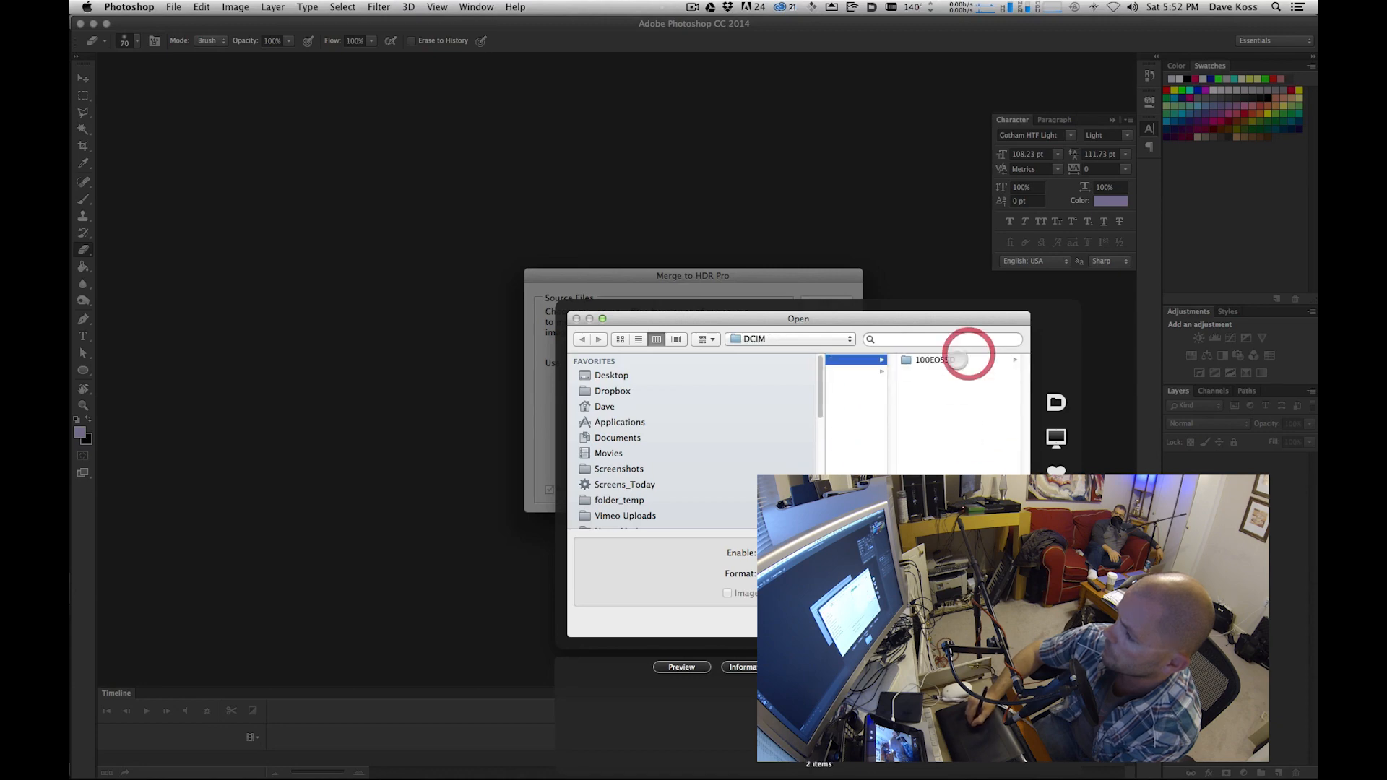
click(961, 359)
drag(1023, 364, 1022, 513)
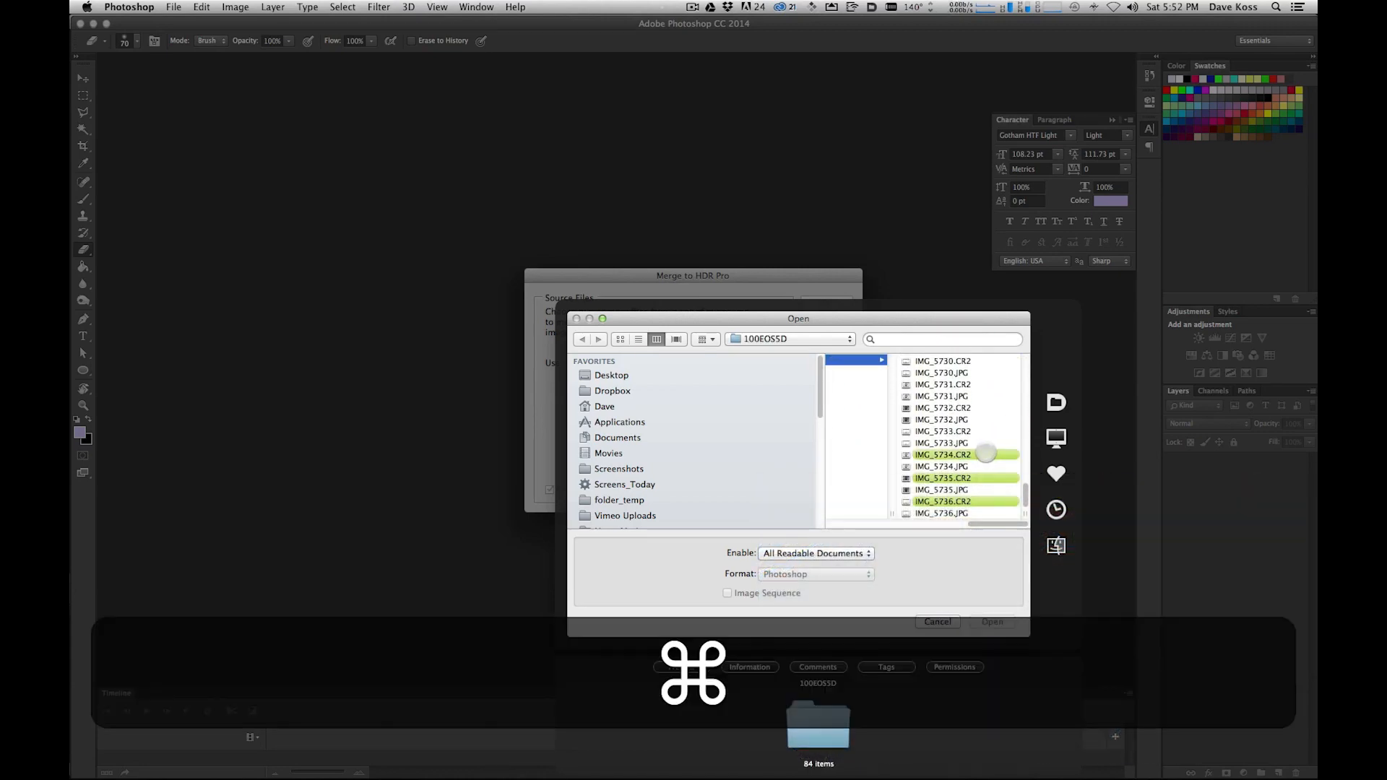
- Load IMG_5734.CR2, IMG_5735.CR2 and IMG_5736.CR2 as source files and start the merge with automatic alignment enabled
super+click(979, 454)
super+click(870, 478)
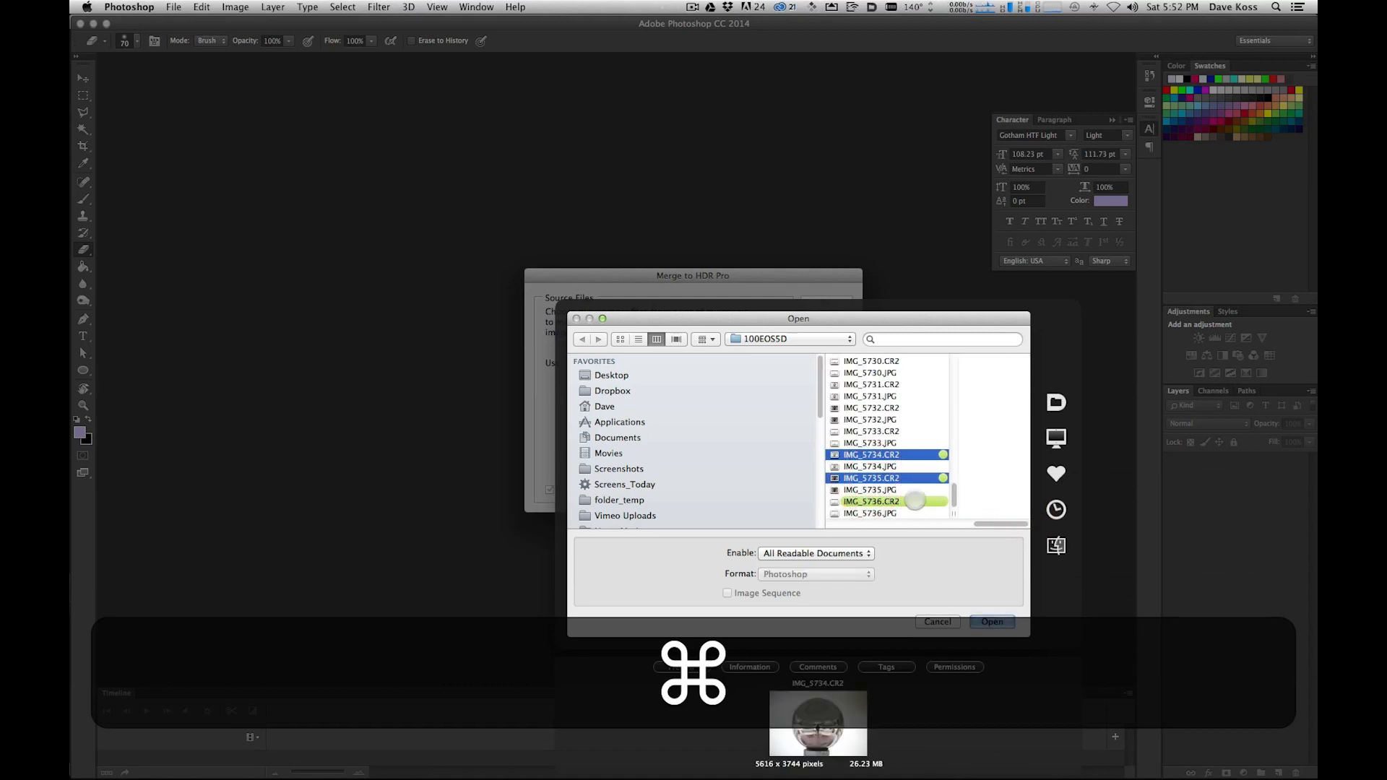
super+click(916, 501)
key(Return)
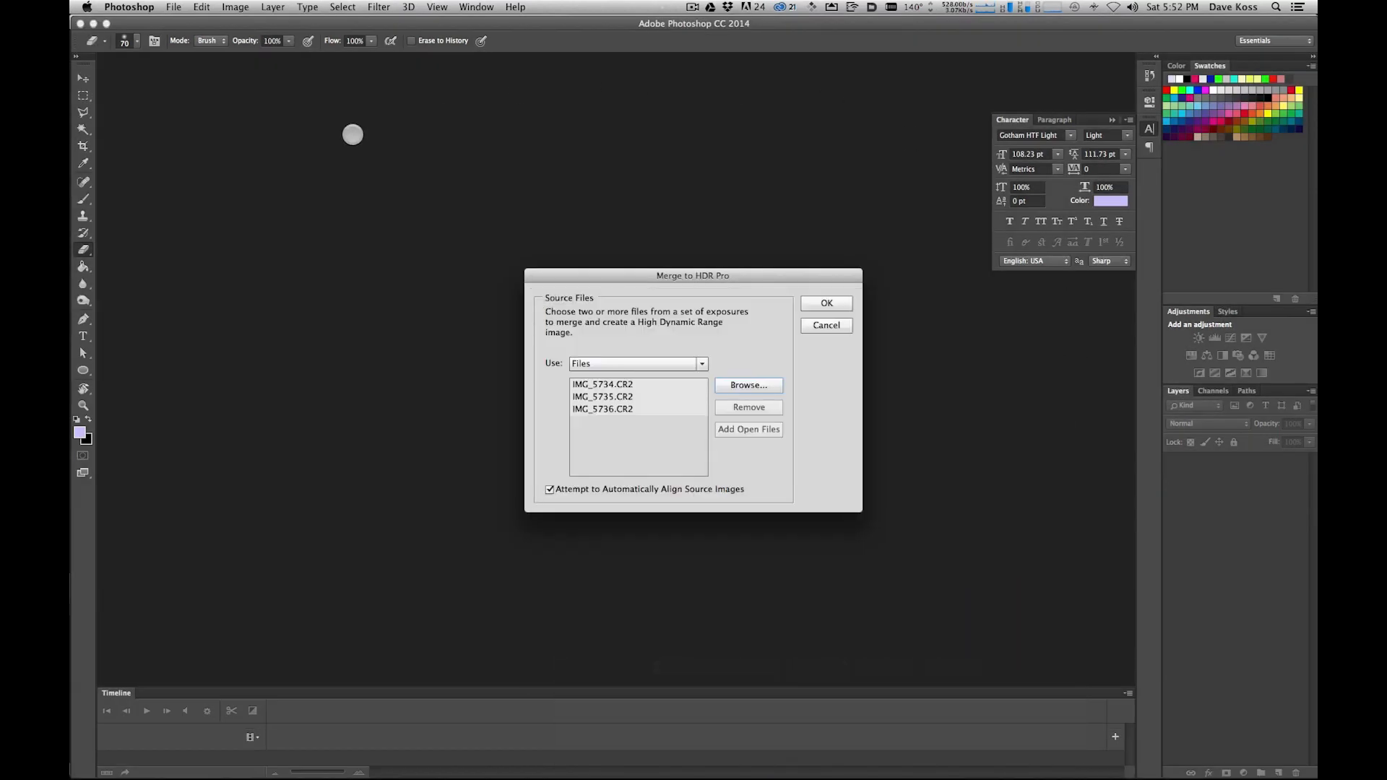
click(832, 304)
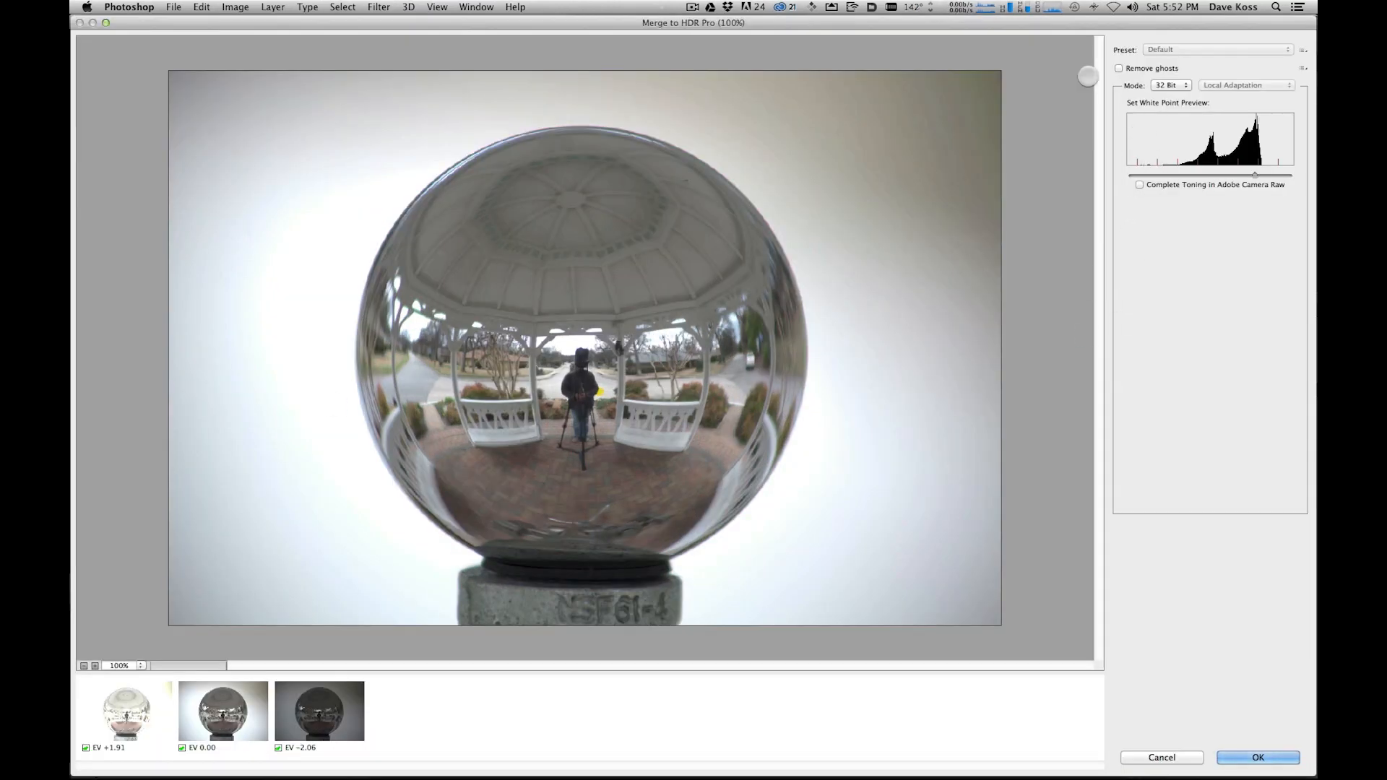
- Preview the merged chrome ball in 16 Bit mode and return the mode to 32 Bit
click(1177, 85)
click(1166, 96)
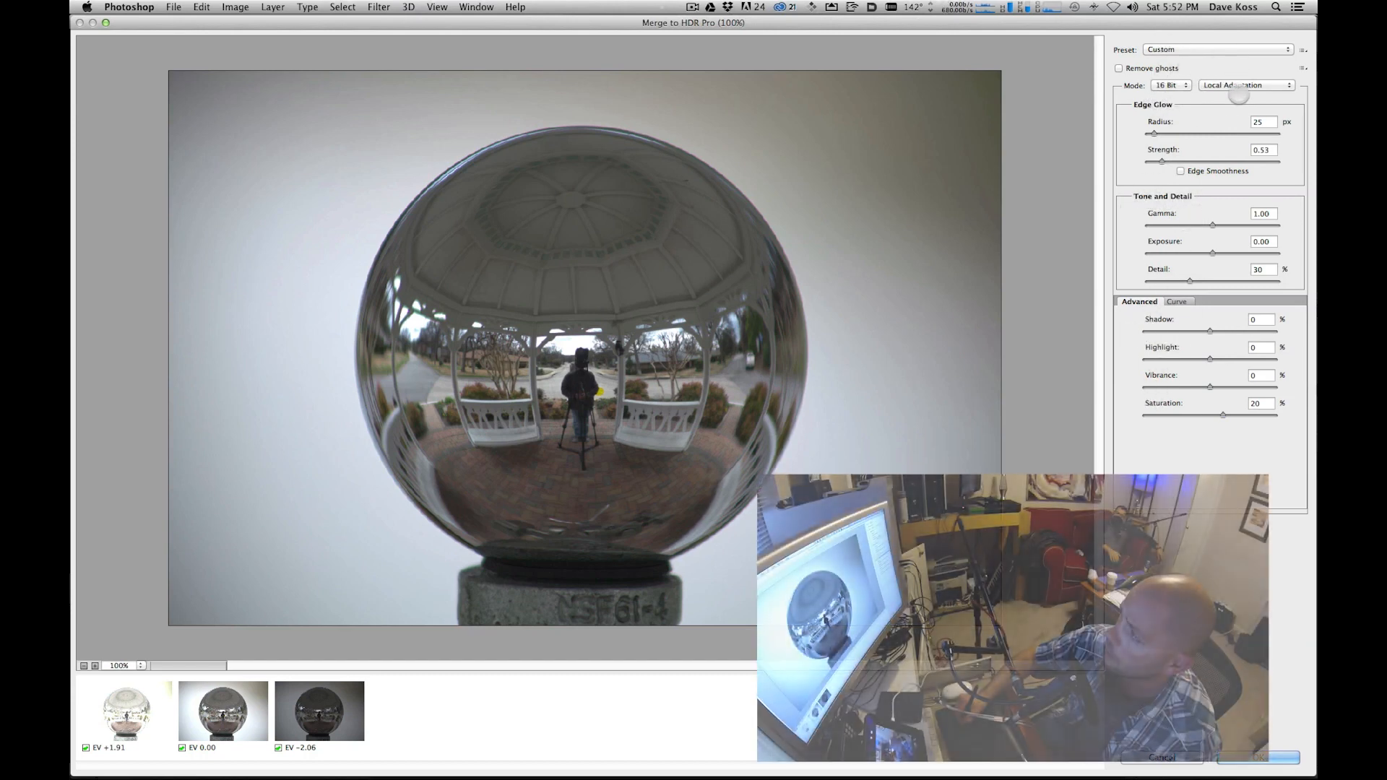
click(1174, 85)
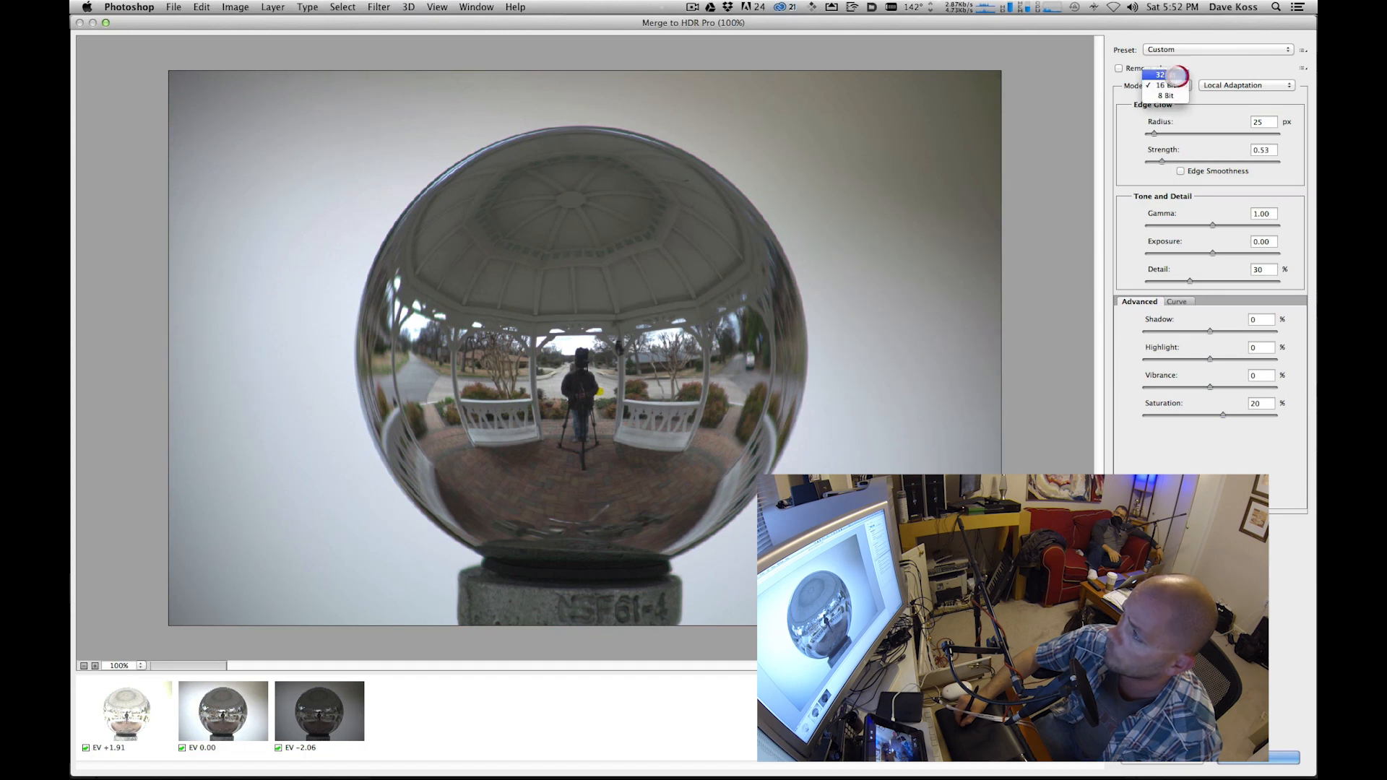
click(1160, 75)
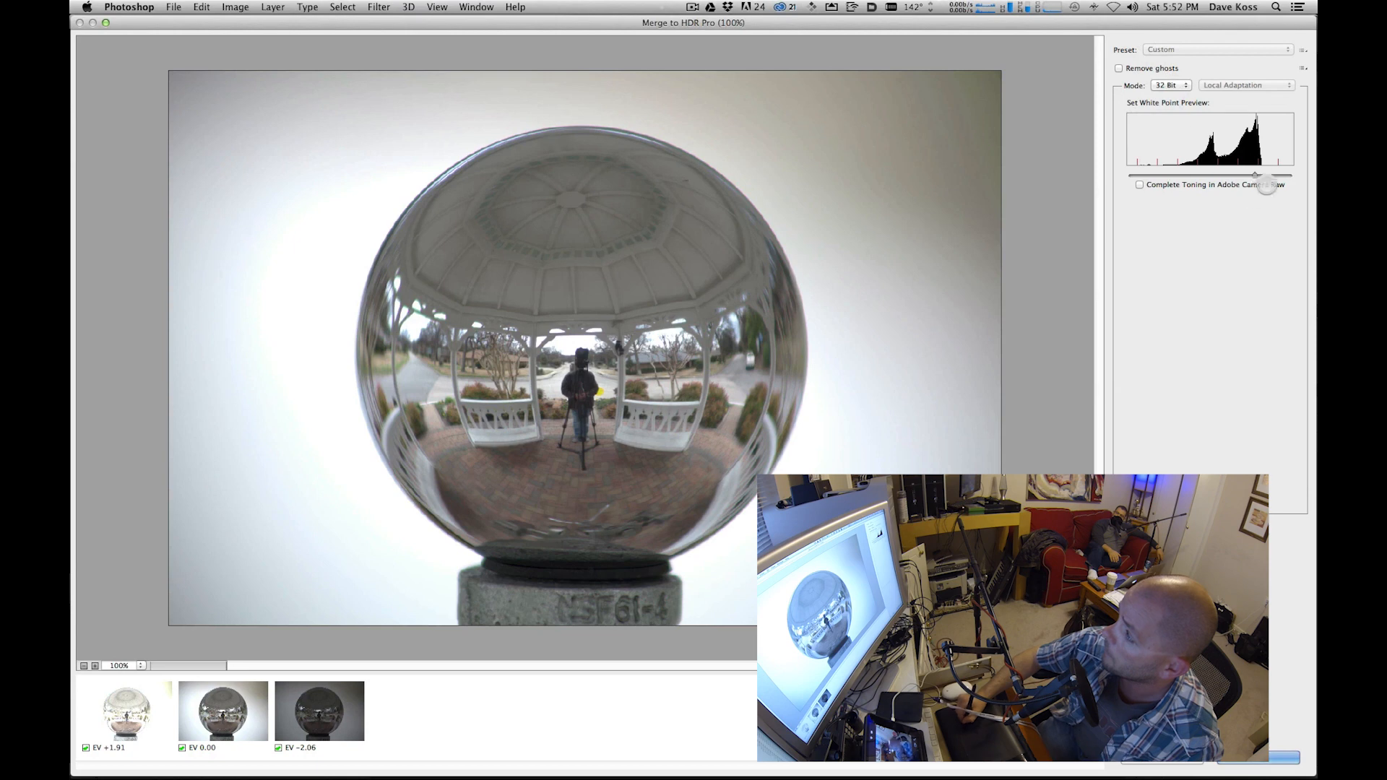
- Try adjusting the white point preview and toggle Complete Toning in Adobe Camera Raw on and off
drag(1255, 174, 1248, 175)
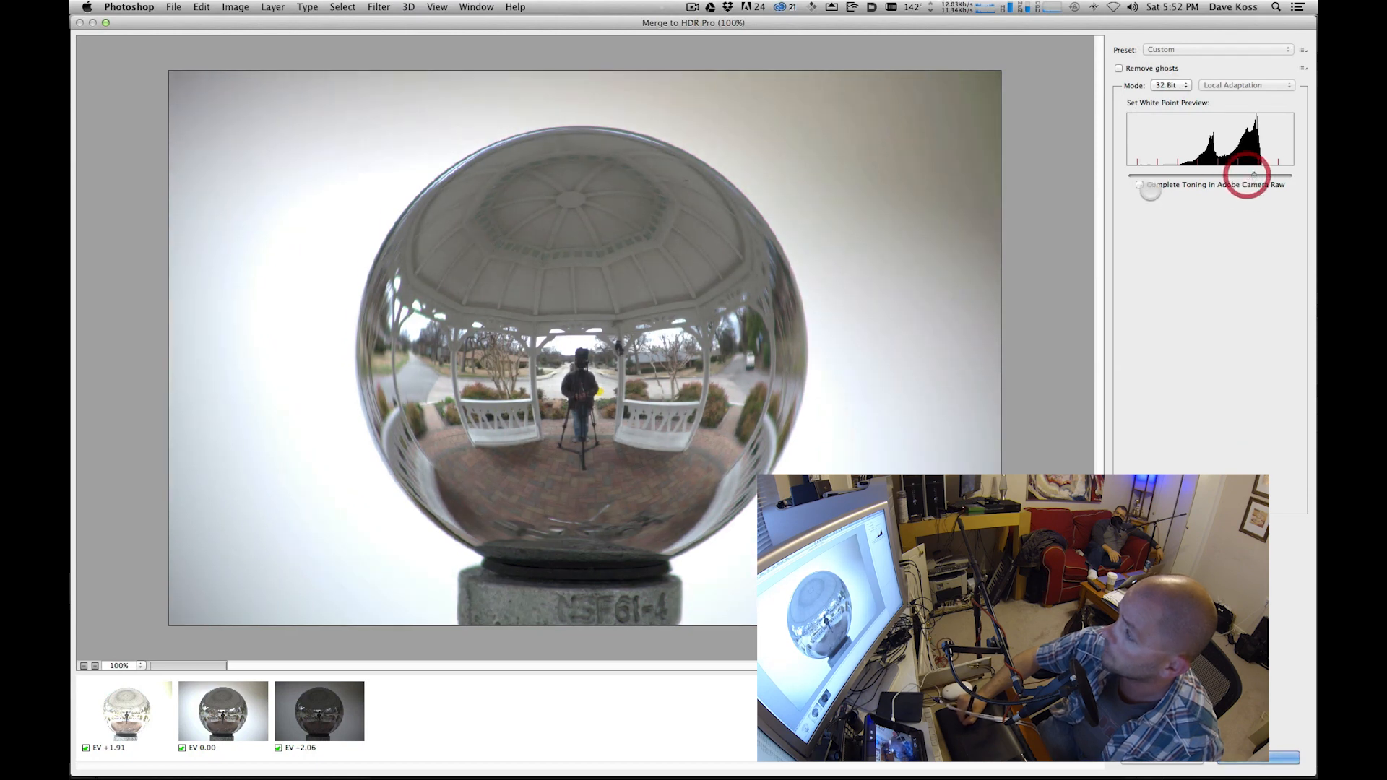
click(1139, 183)
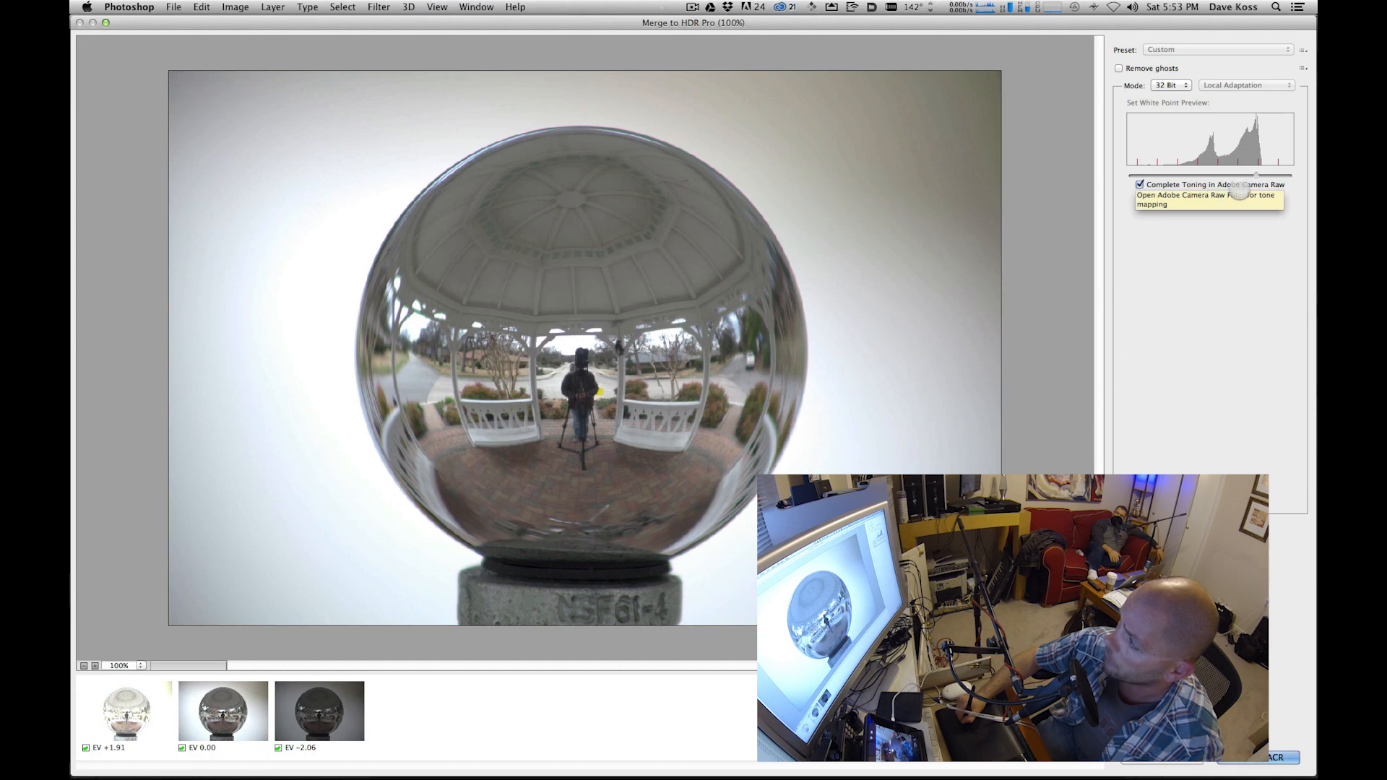
click(1140, 182)
click(1140, 183)
click(1140, 182)
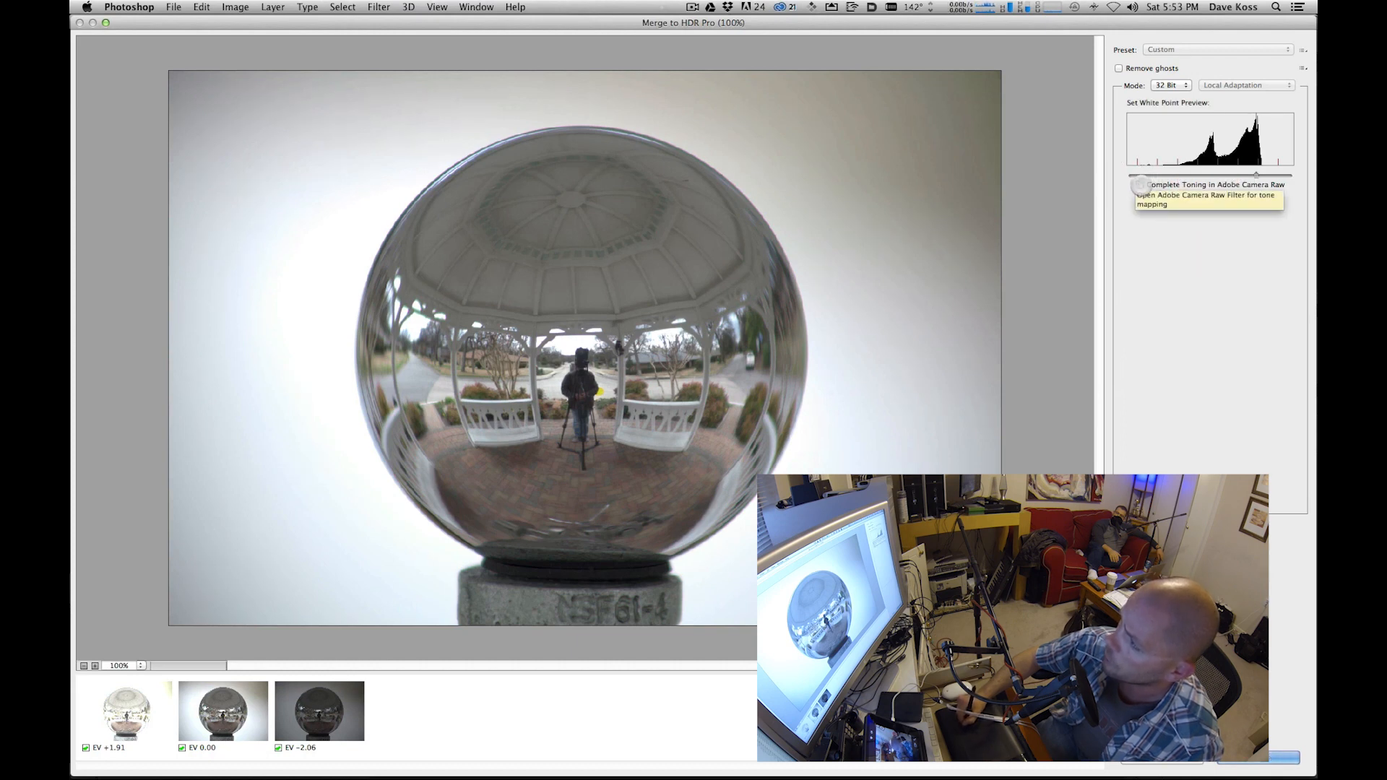
- Raise the white point slightly to darken the preview and create the merged 32-bit HDR image
mouse_move(1257, 173)
mouse_down()
mouse_move(1206, 174)
mouse_move(1288, 173)
mouse_move(1246, 173)
mouse_move(1266, 173)
mouse_up()
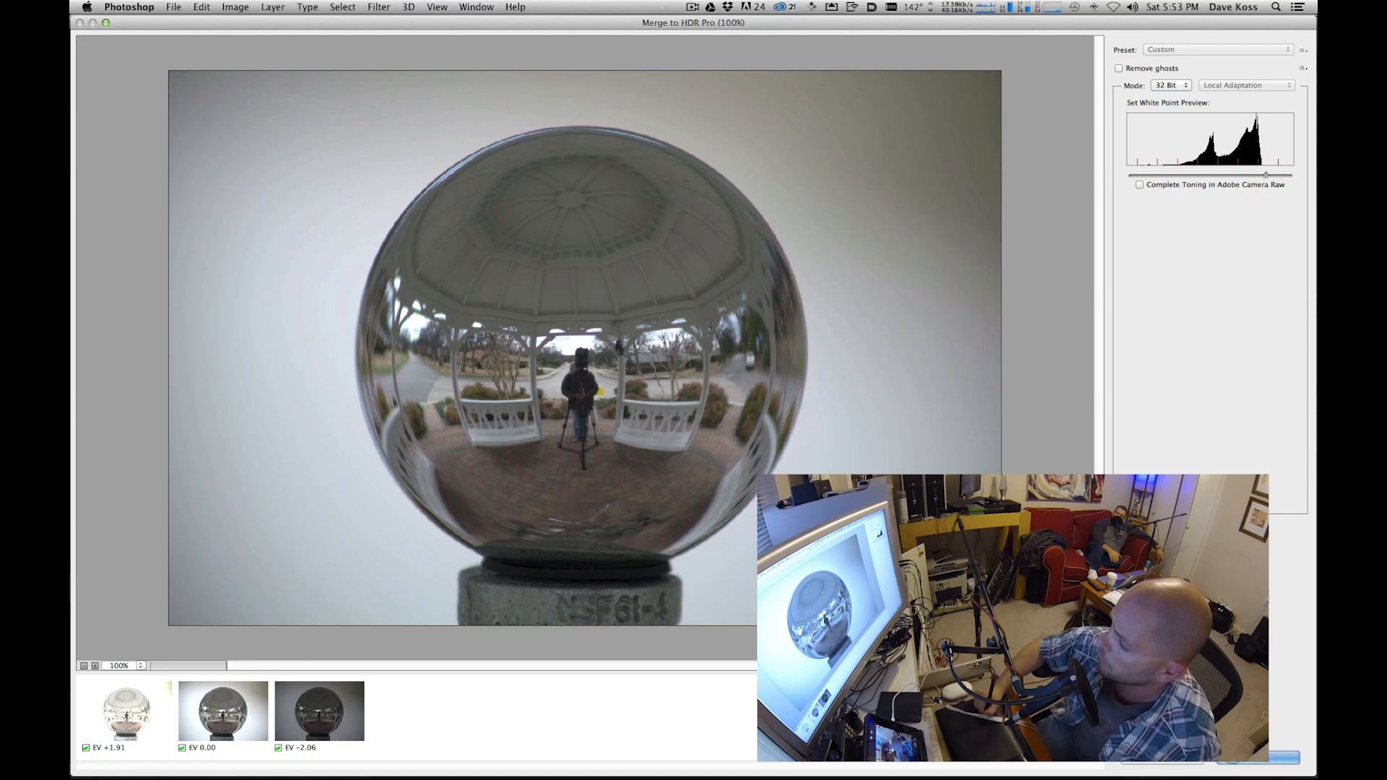
click(1244, 757)
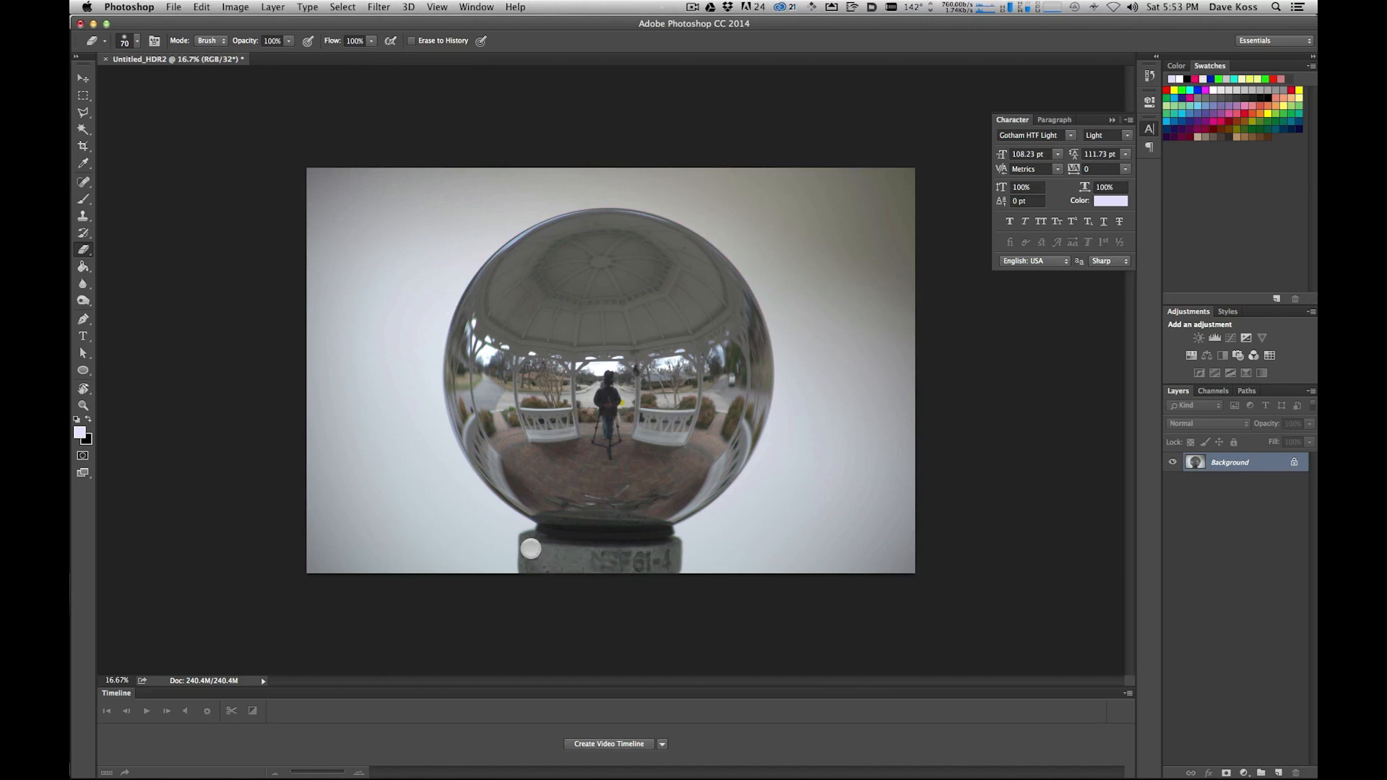
- Start saving a new copy of the merged image in the from_gfx/psd folder under the name Exterior_v01
key(shift+super+s)
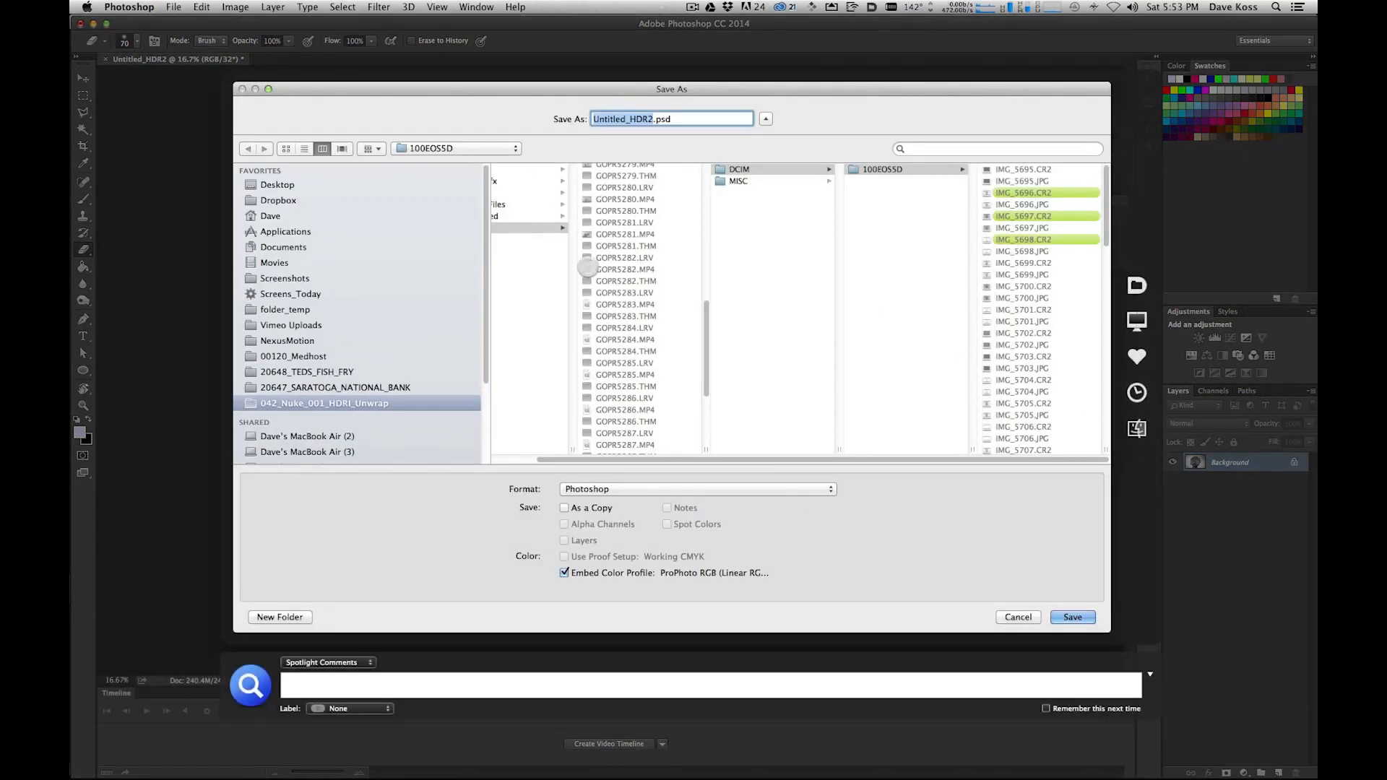
drag(630, 460, 586, 461)
click(569, 180)
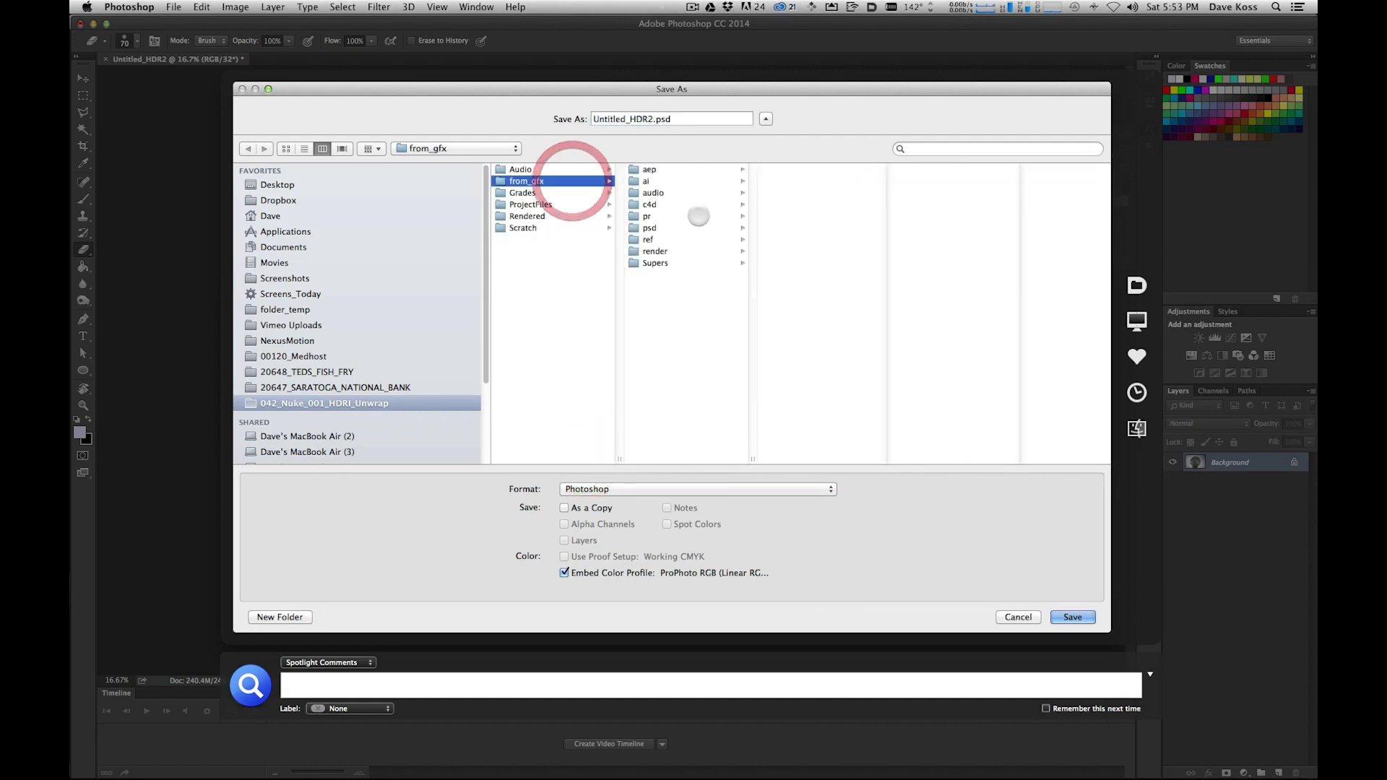
click(692, 228)
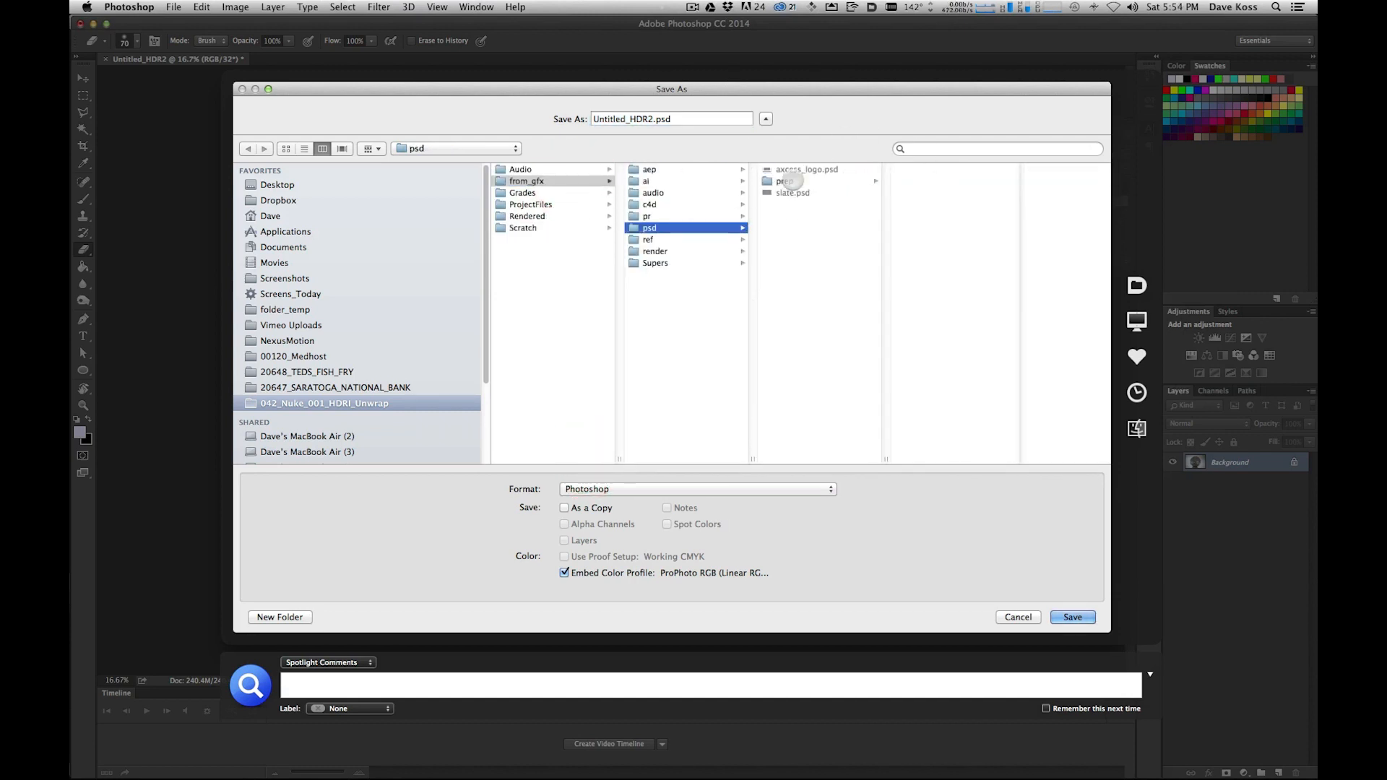
double_click(640, 119)
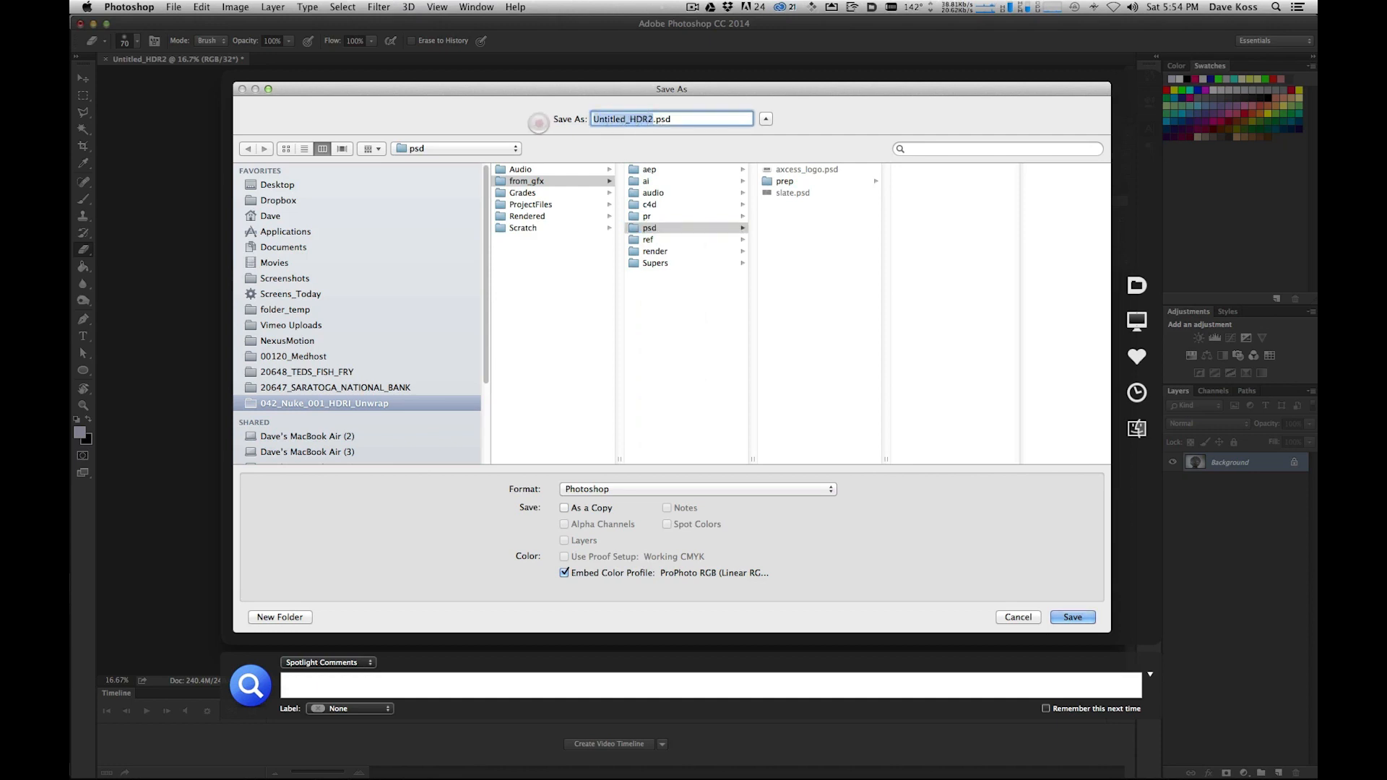
text(Exter)
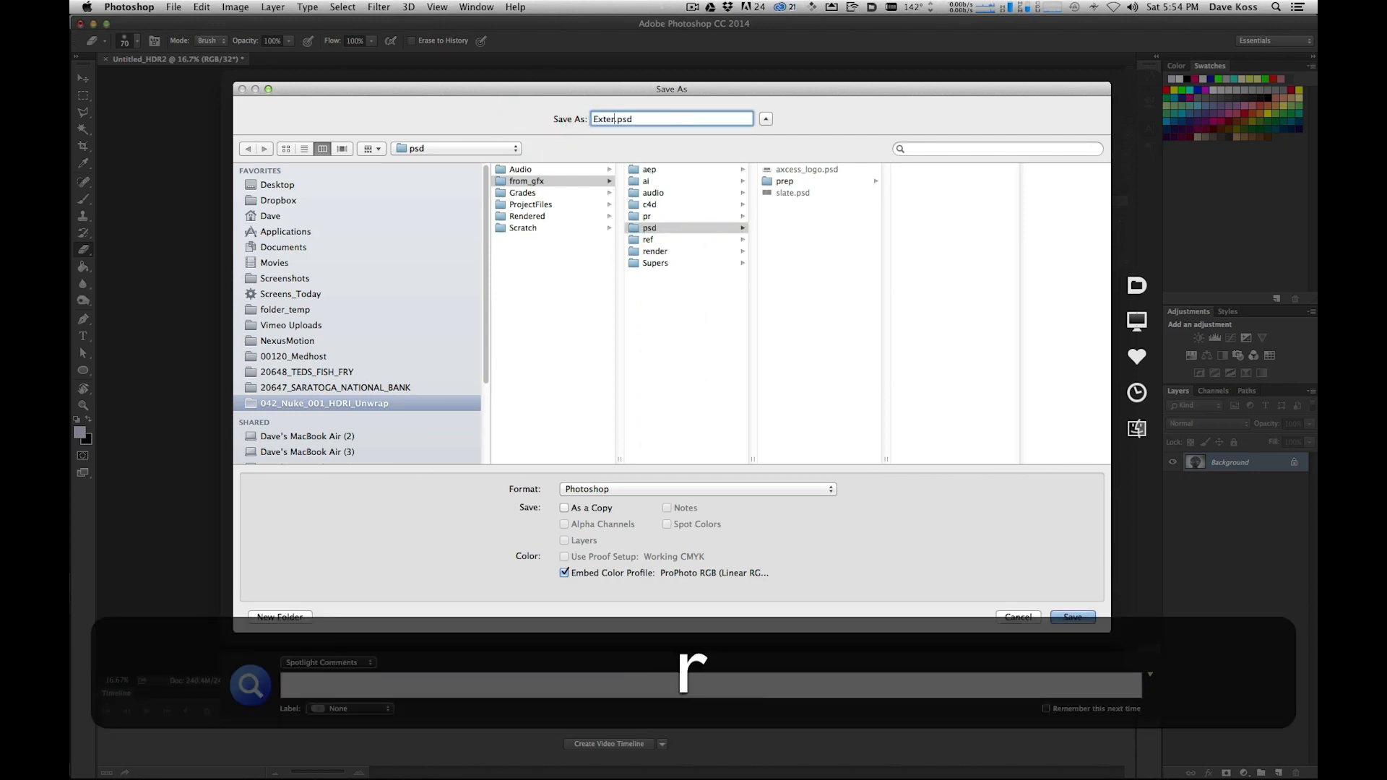
text(ior_v01)
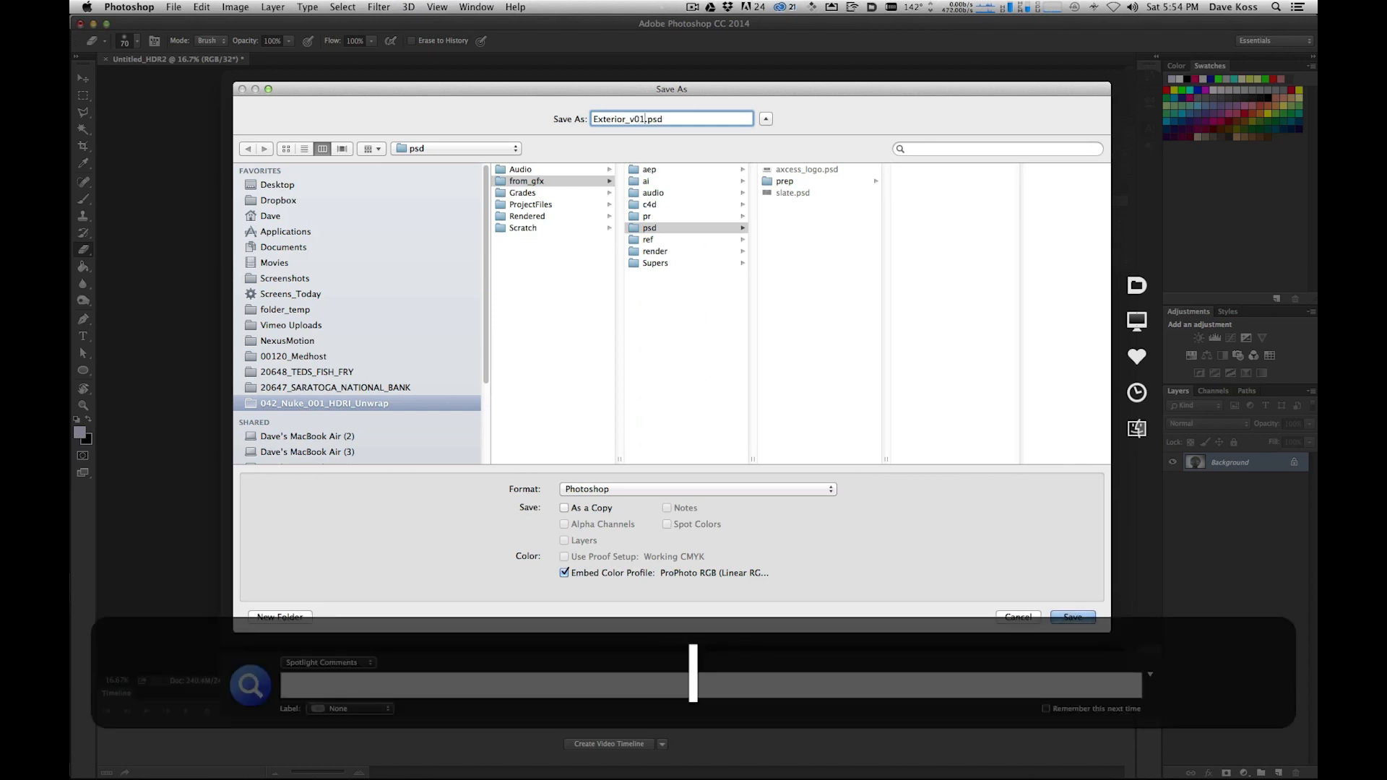
- Choose OpenEXR as the file format instead of Radiance and save the image with compression set to None
click(817, 482)
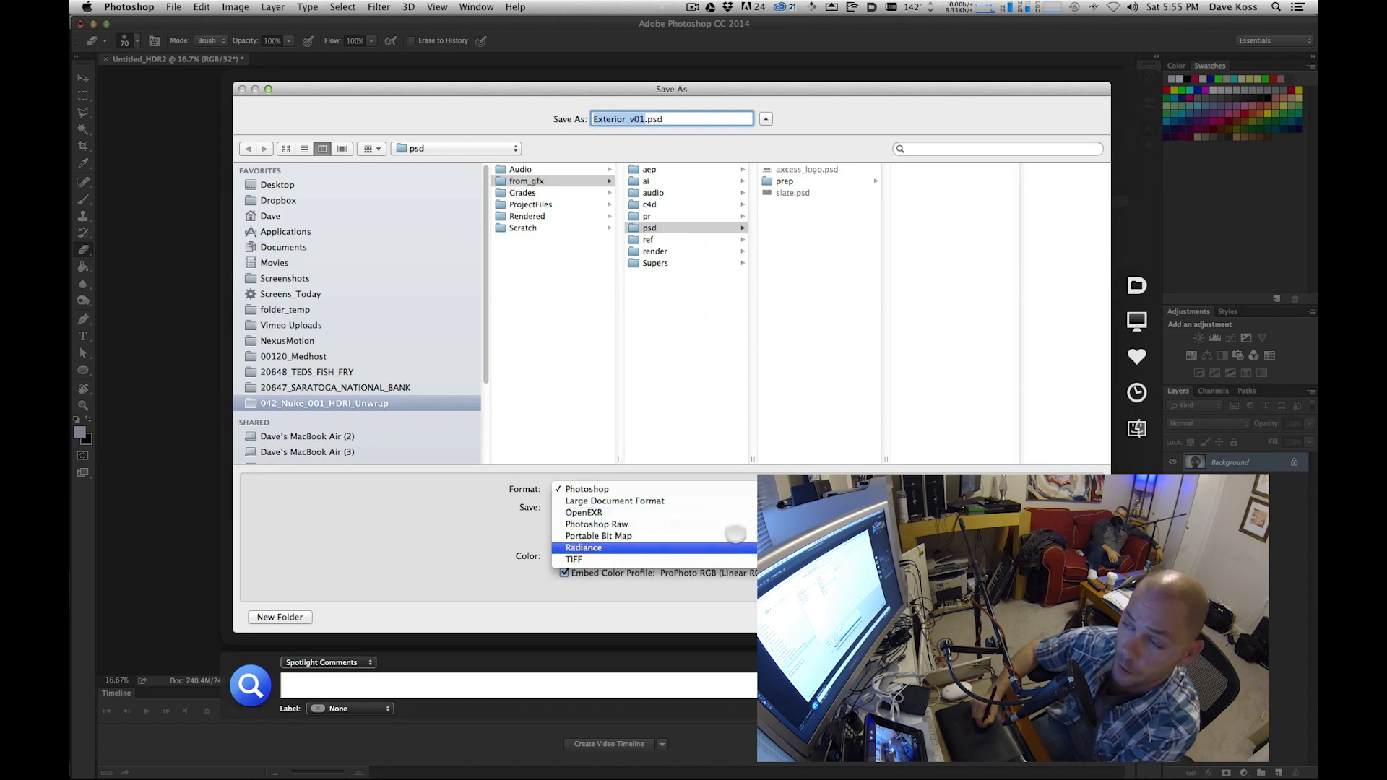
click(735, 547)
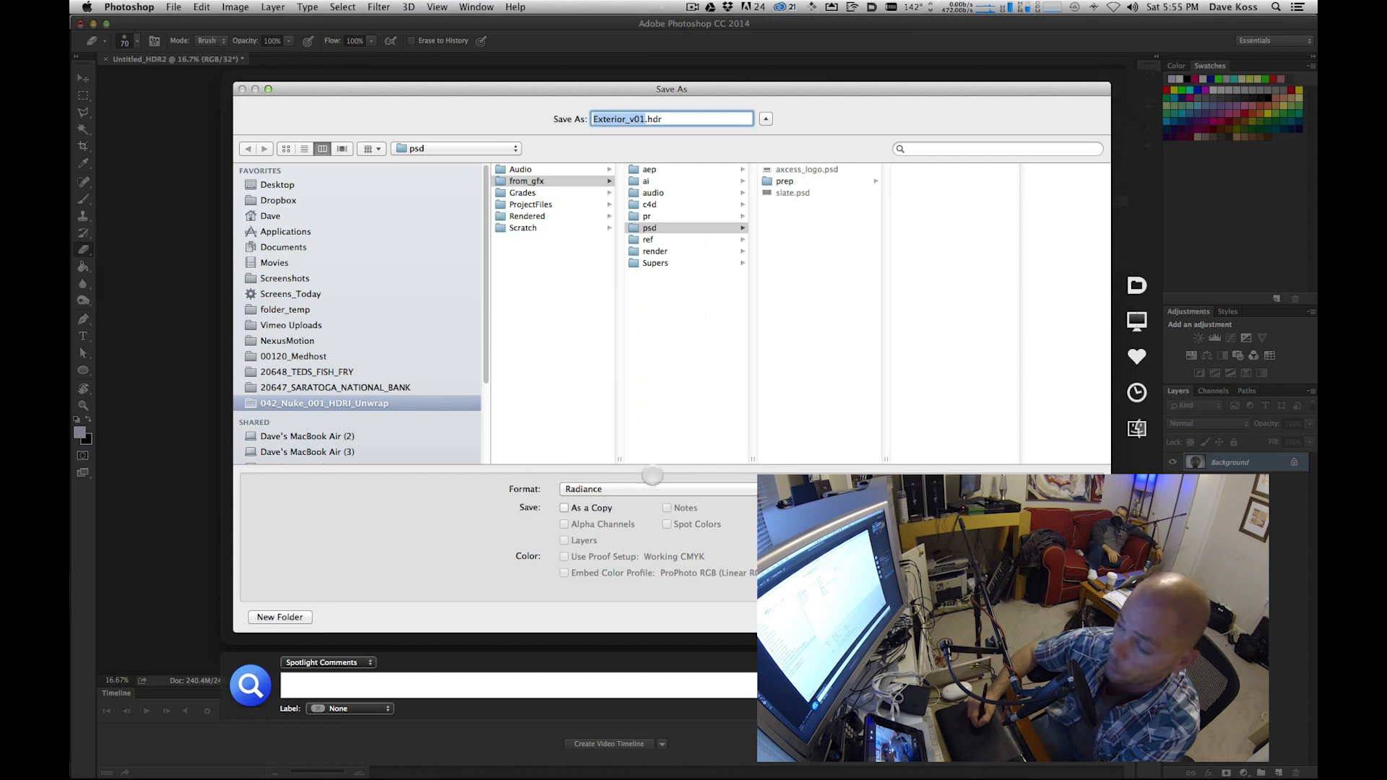
click(747, 491)
click(740, 453)
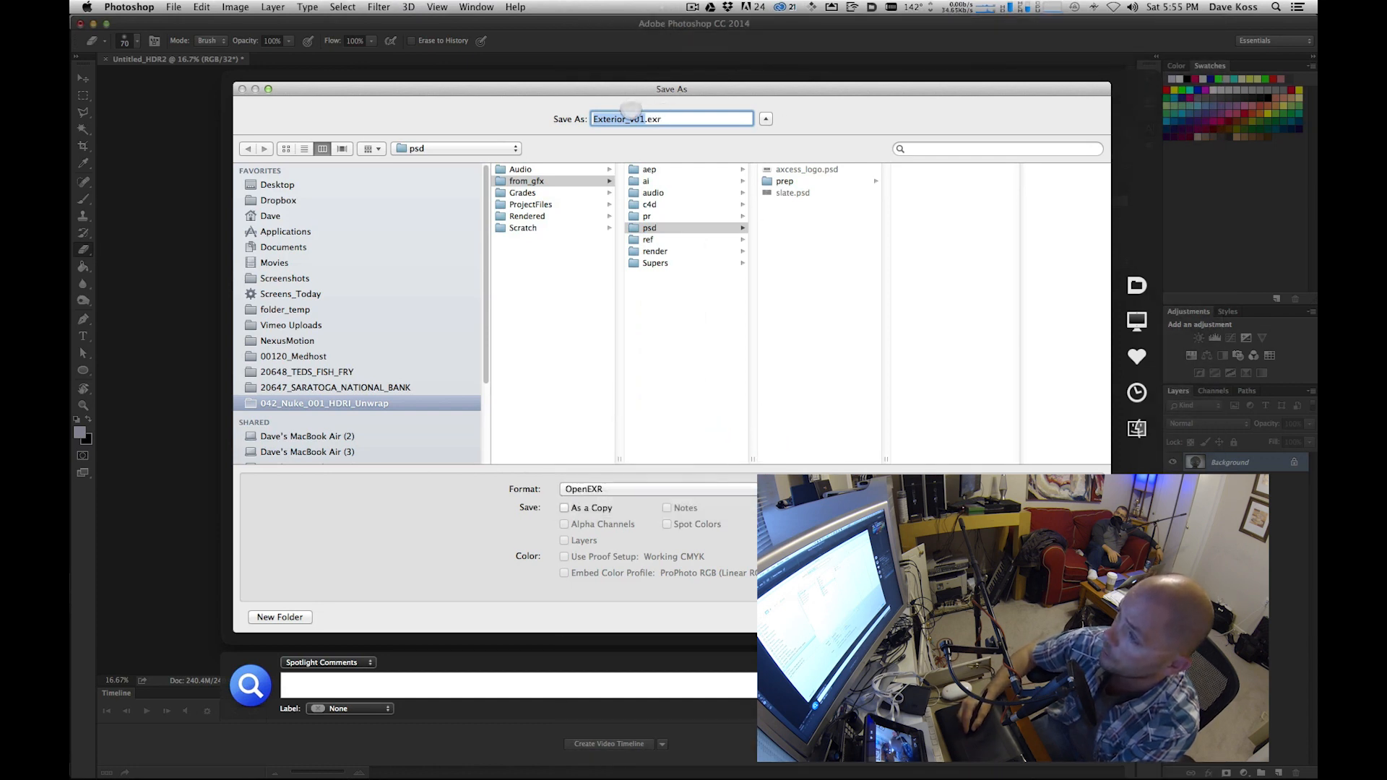
key(Return)
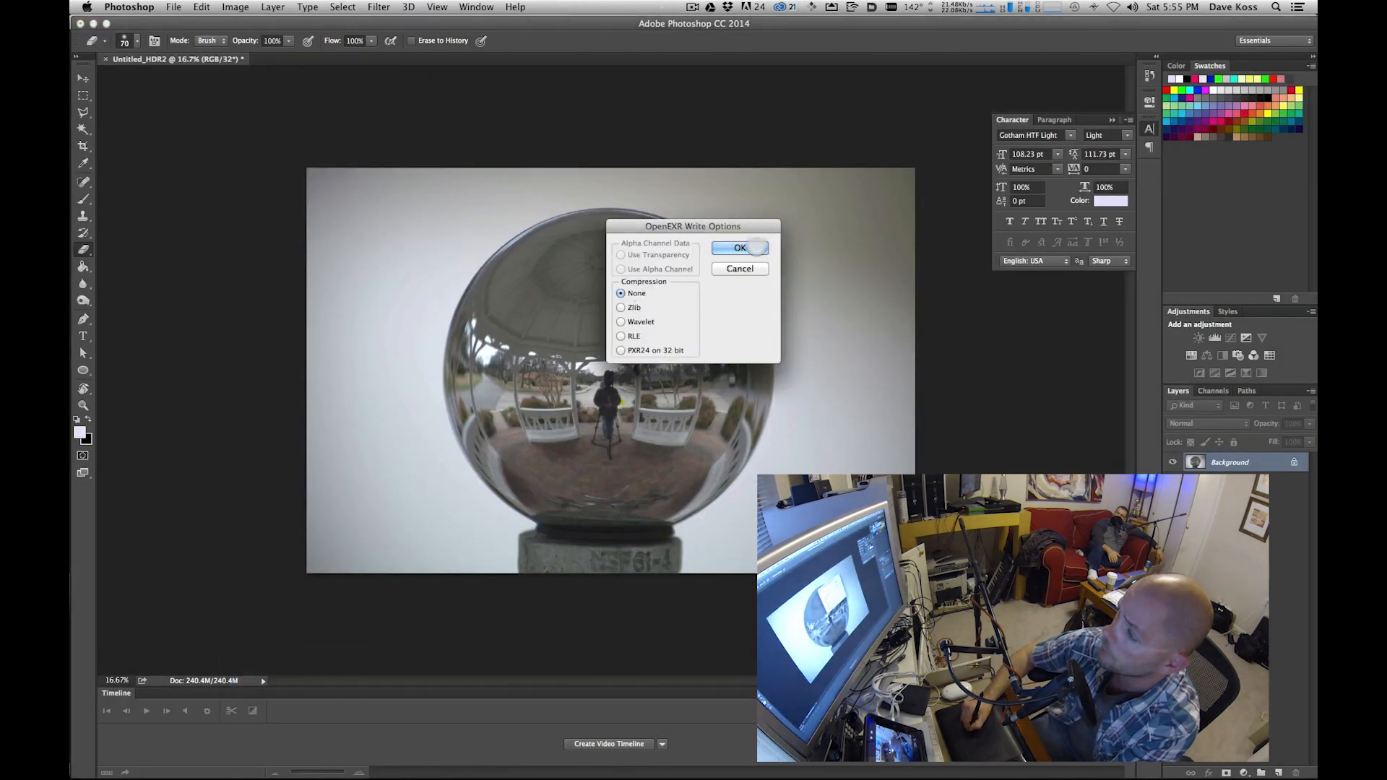
click(739, 248)
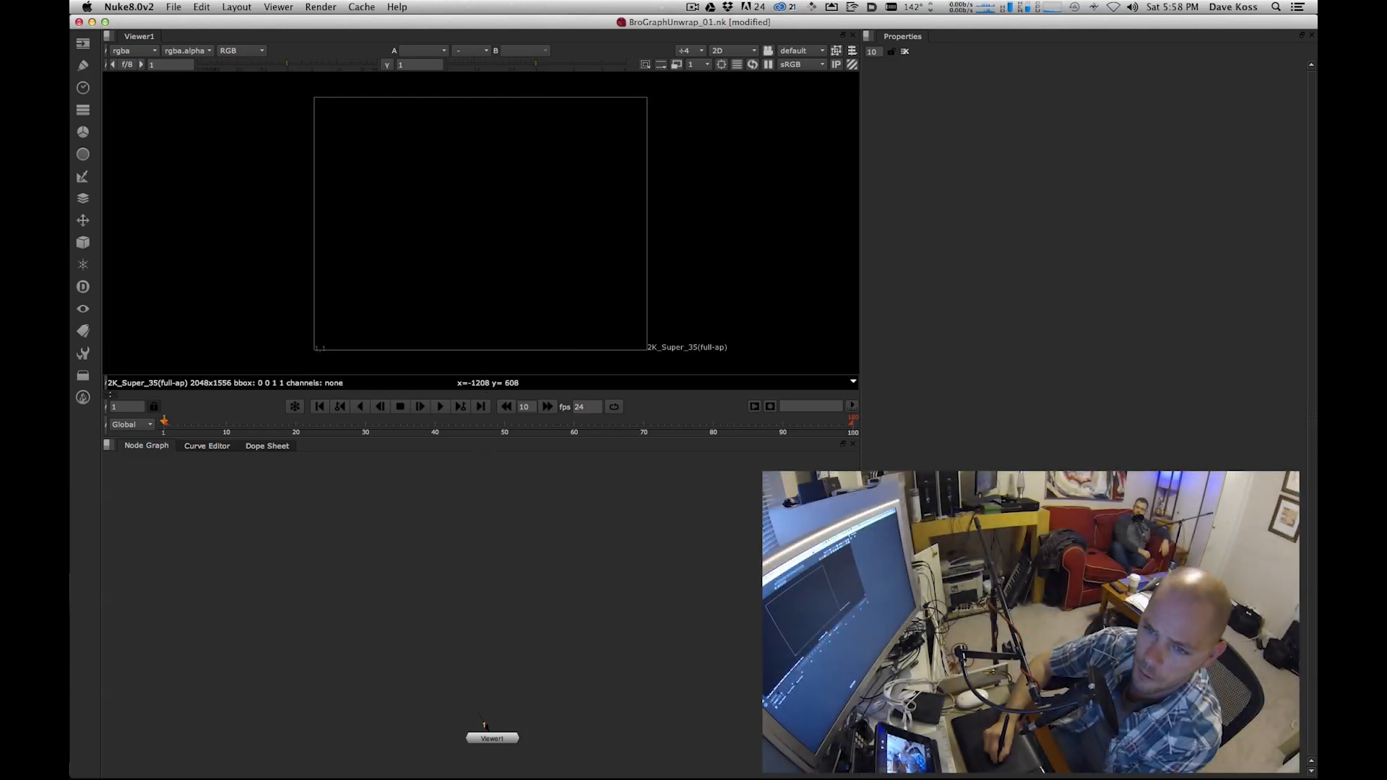
- In Nuke, place the two exterior EXR images as Read nodes and connect the Exterior_v01.exr node to the viewer's first input
key(shift)
drag(155, 436, 608, 500)
click(574, 530)
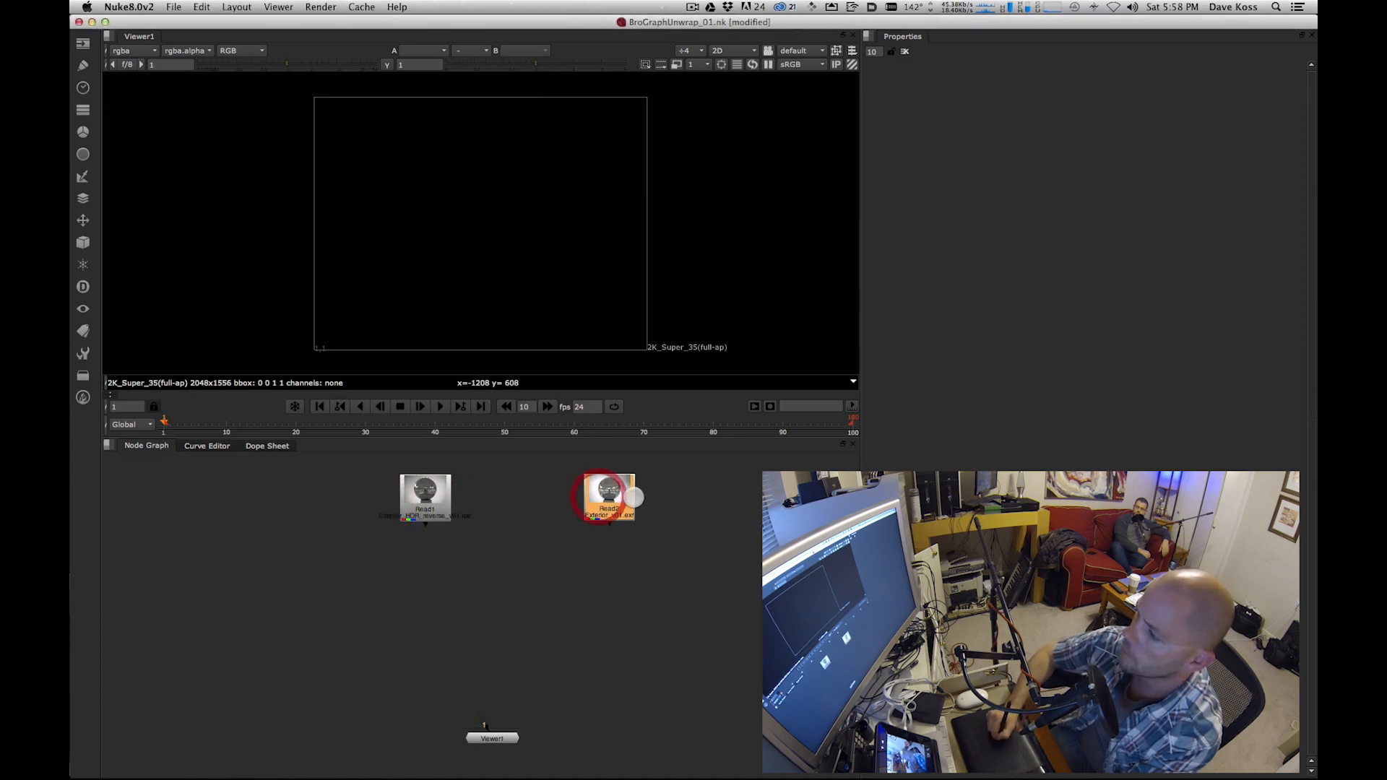
key(1)
click(642, 484)
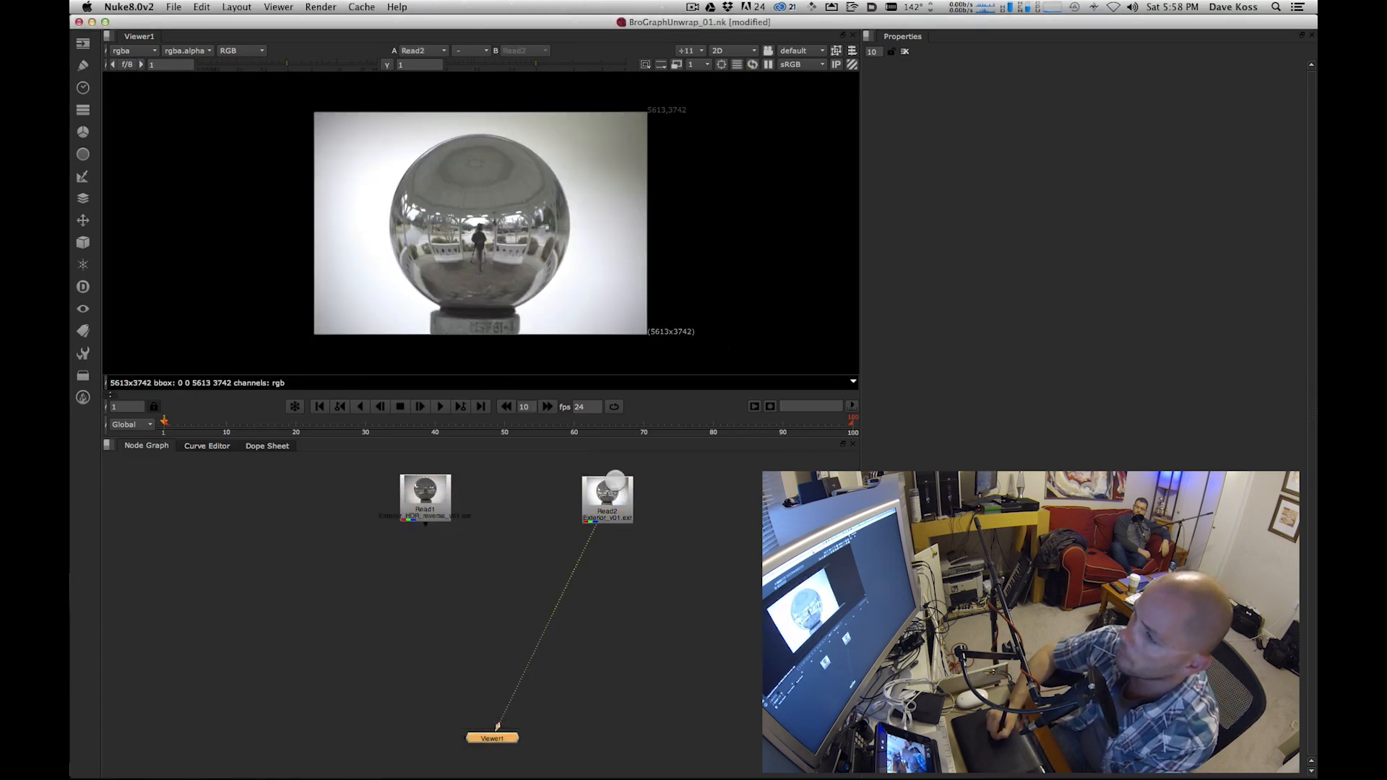
- Connect the reverse-angle Read node to the viewer's second input and switch the viewer back to the Exterior_v01.exr image
click(426, 497)
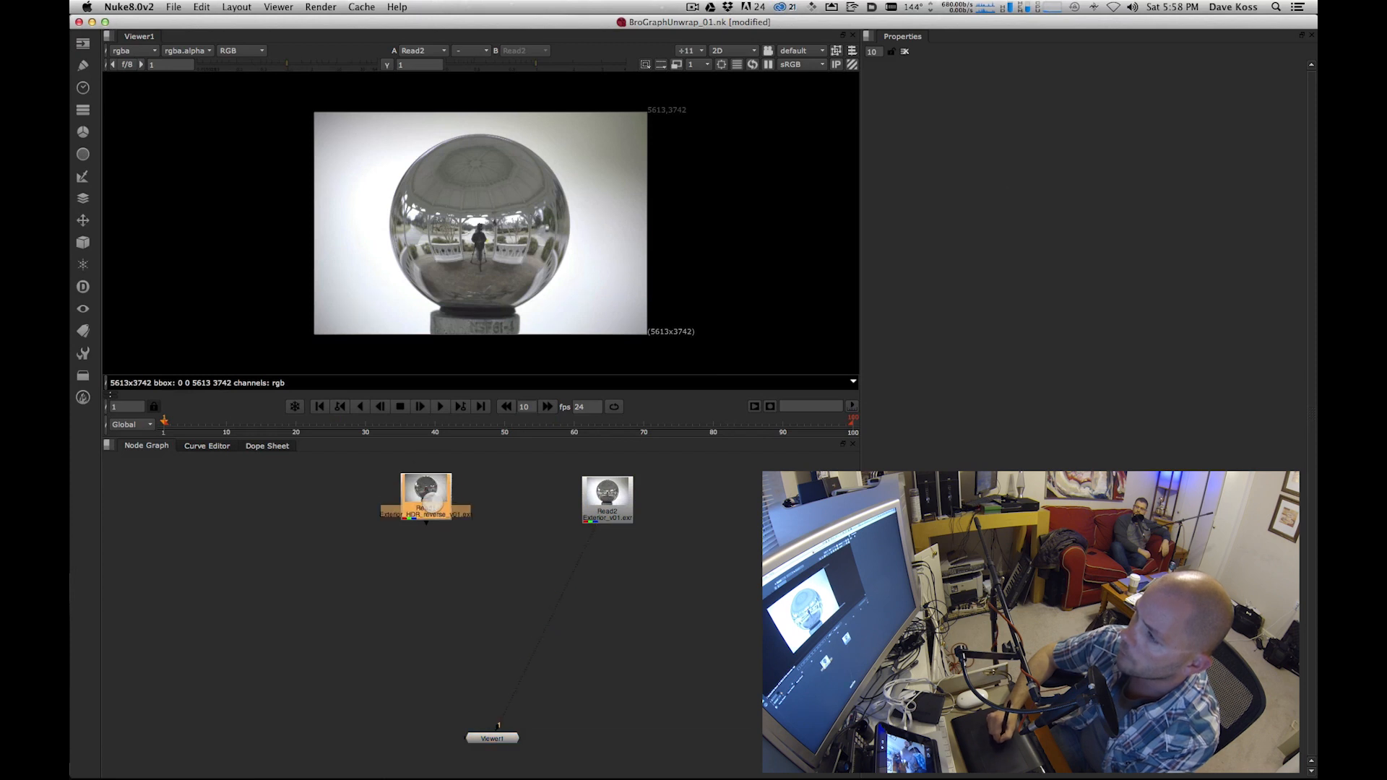
key(2)
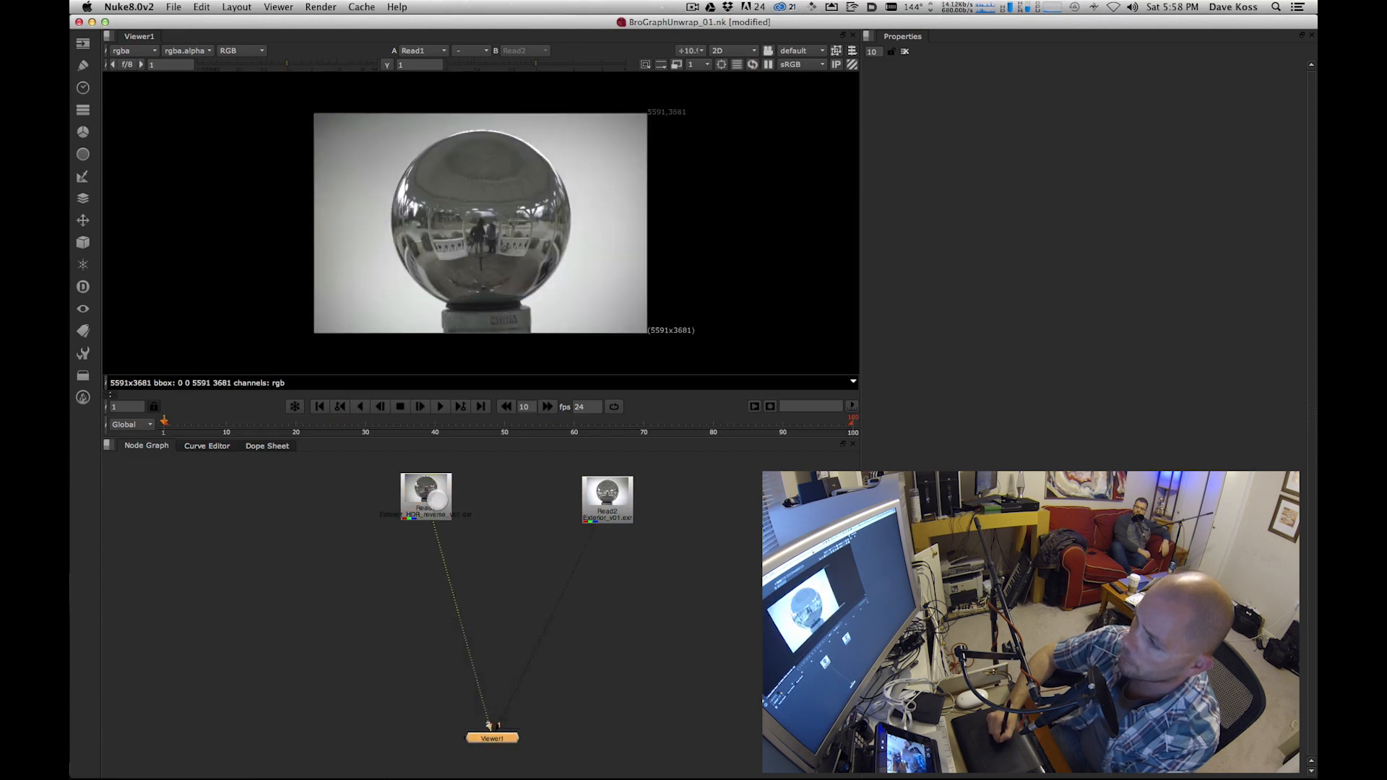
click(591, 501)
key(1)
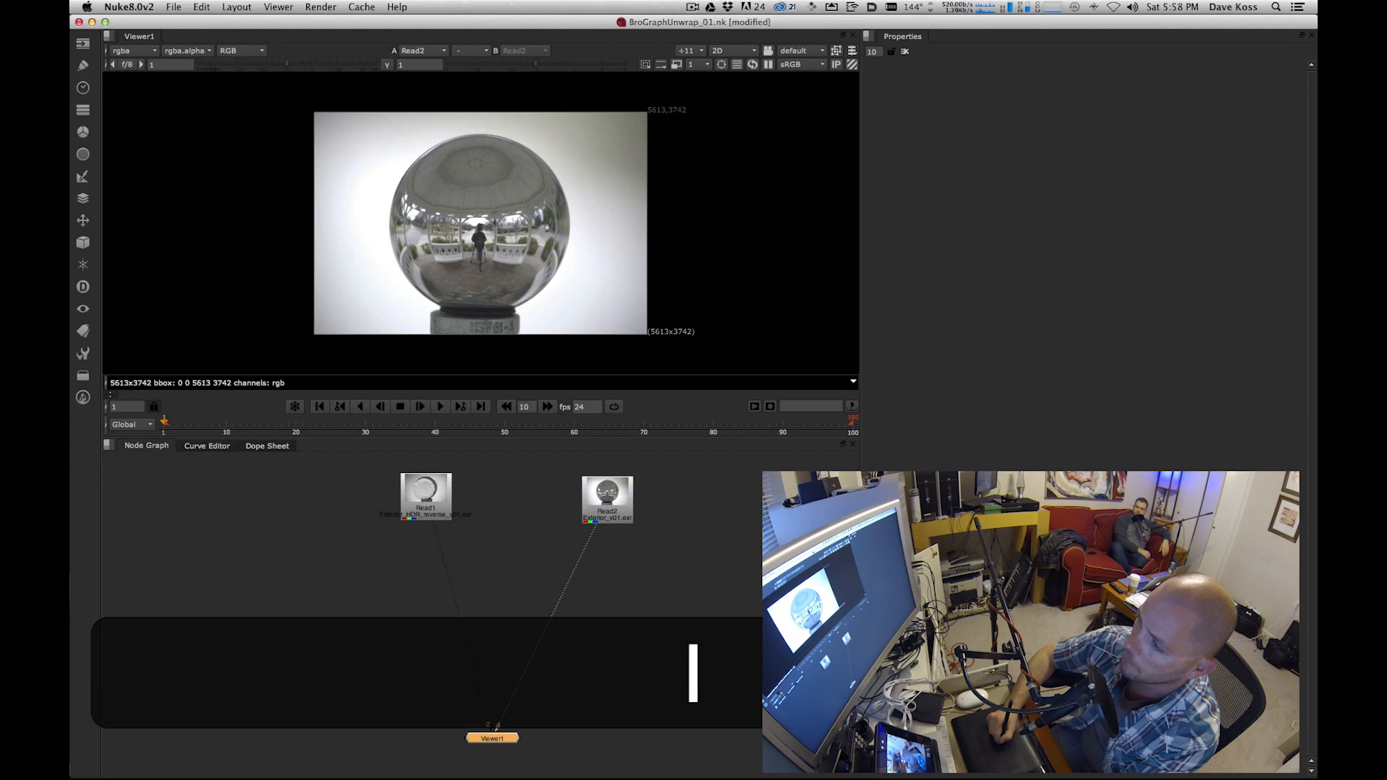
- Show the reverse-angle Read node in the viewer and examine the chrome ball's reflections up close
click(424, 488)
key(2)
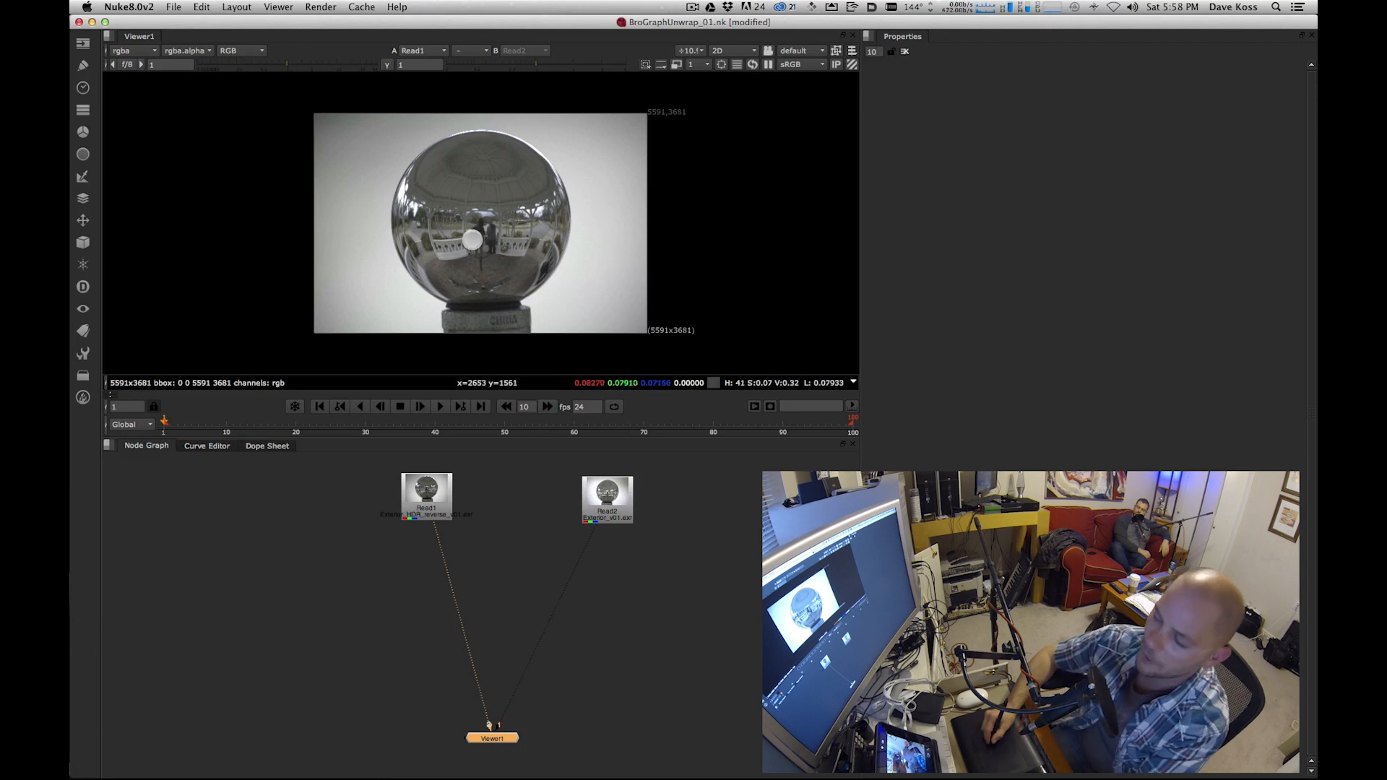
key(space)
scroll(697, 422, up, 5)
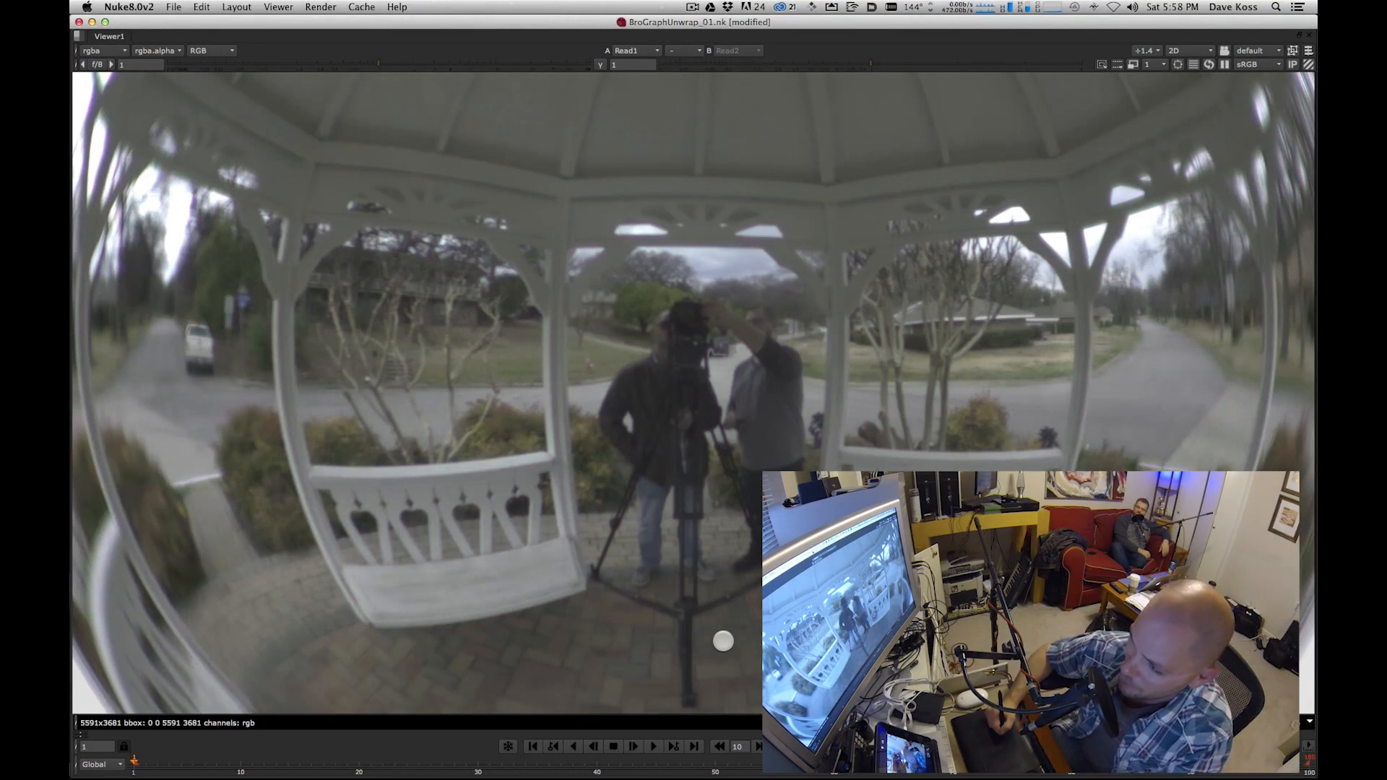
scroll(723, 386, down, 5)
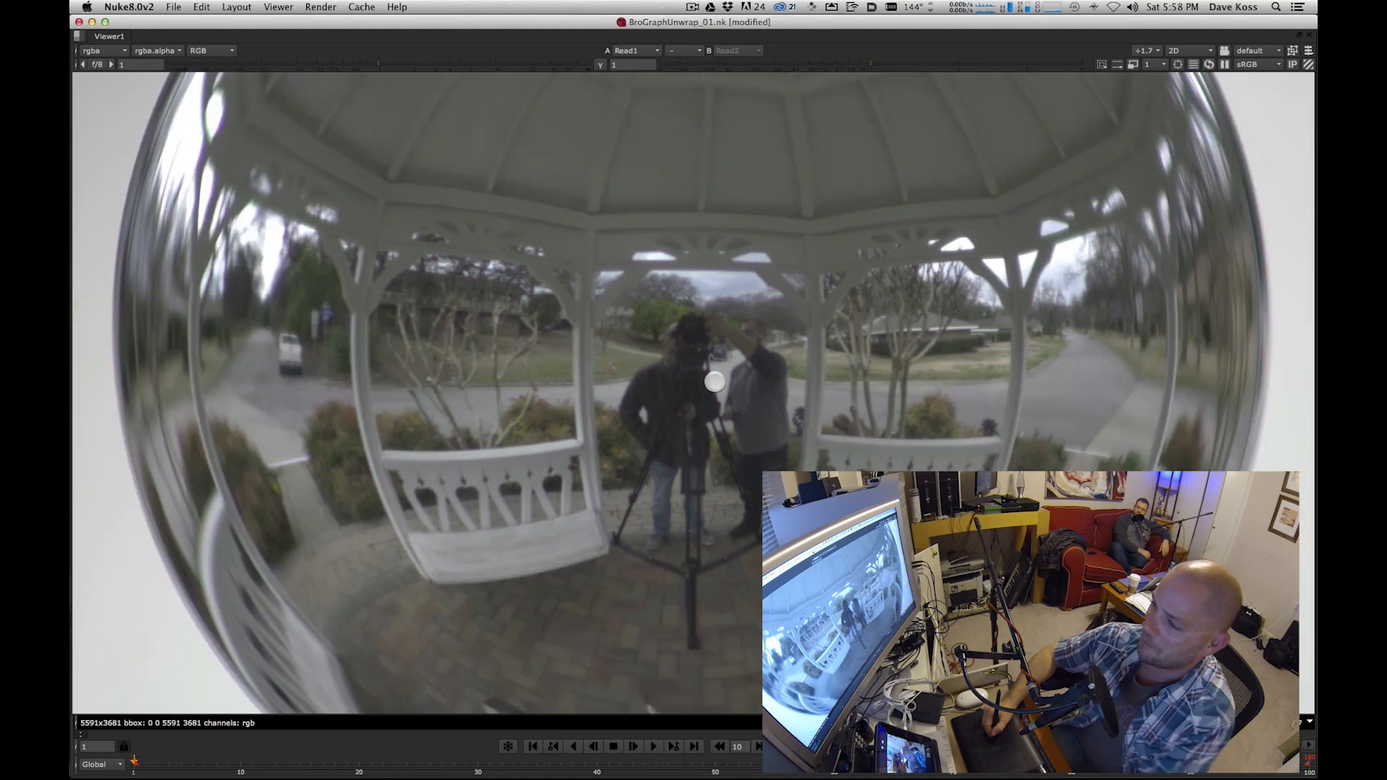
key(space)
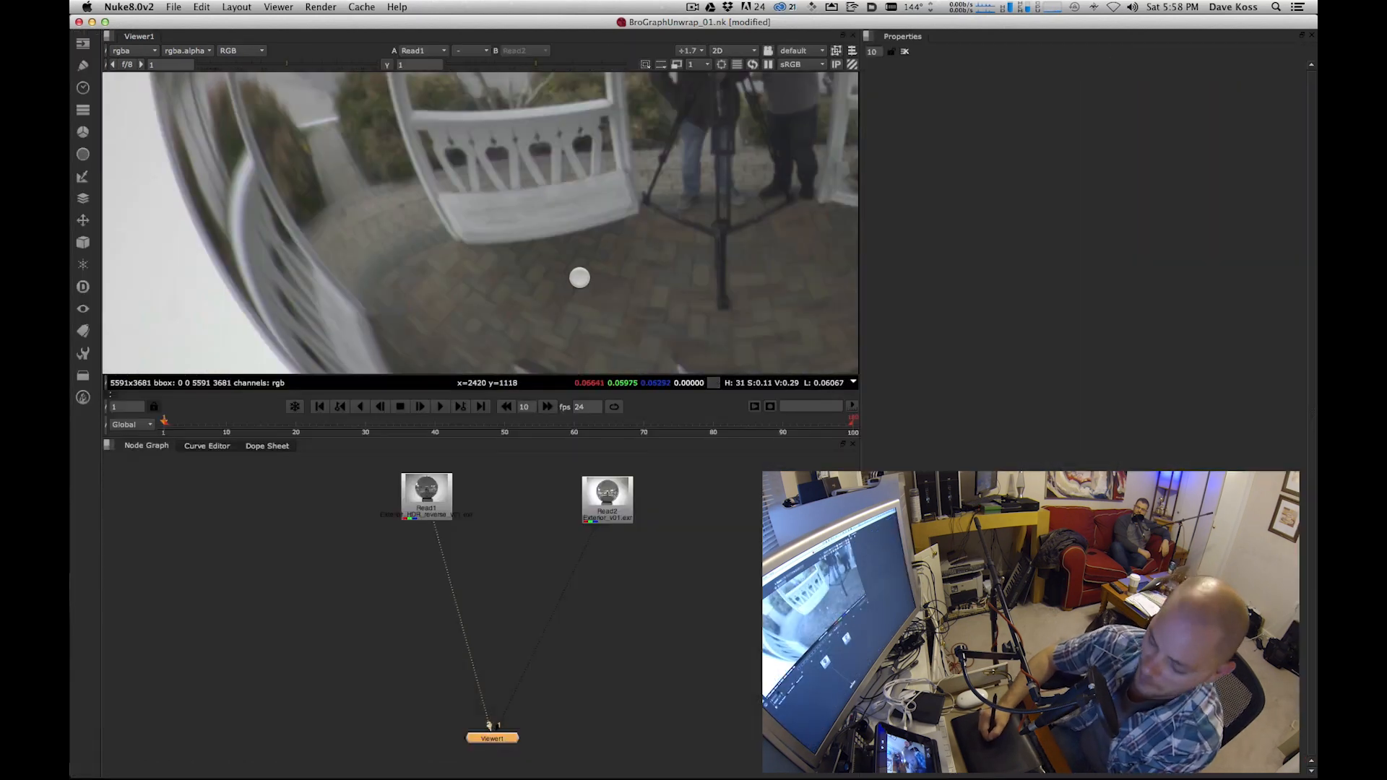
key(f)
click(734, 501)
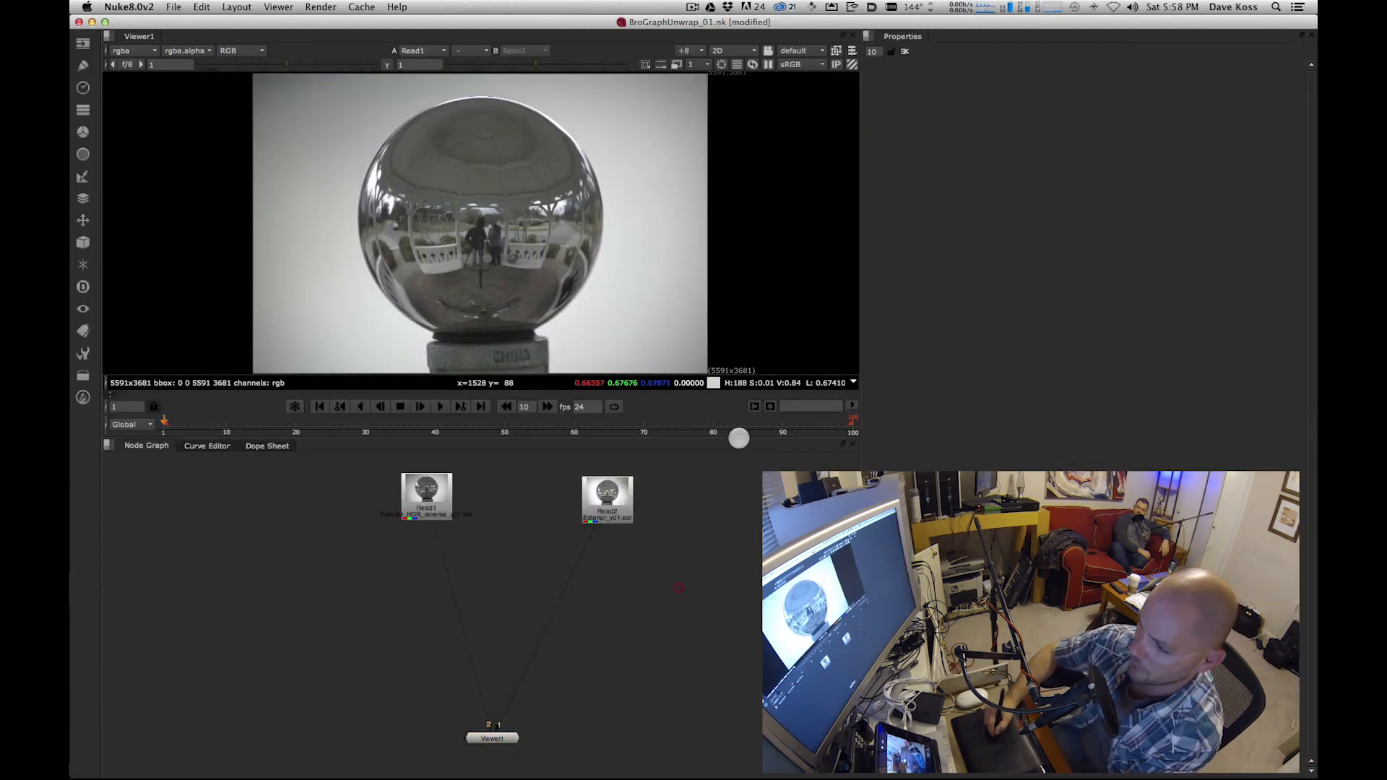
- Rearrange the node graph so the Exterior_v01.exr Read node sits left of the reverse-angle Read node with space between them
alt+drag(529, 553, 469, 493)
alt+drag(585, 517, 561, 603)
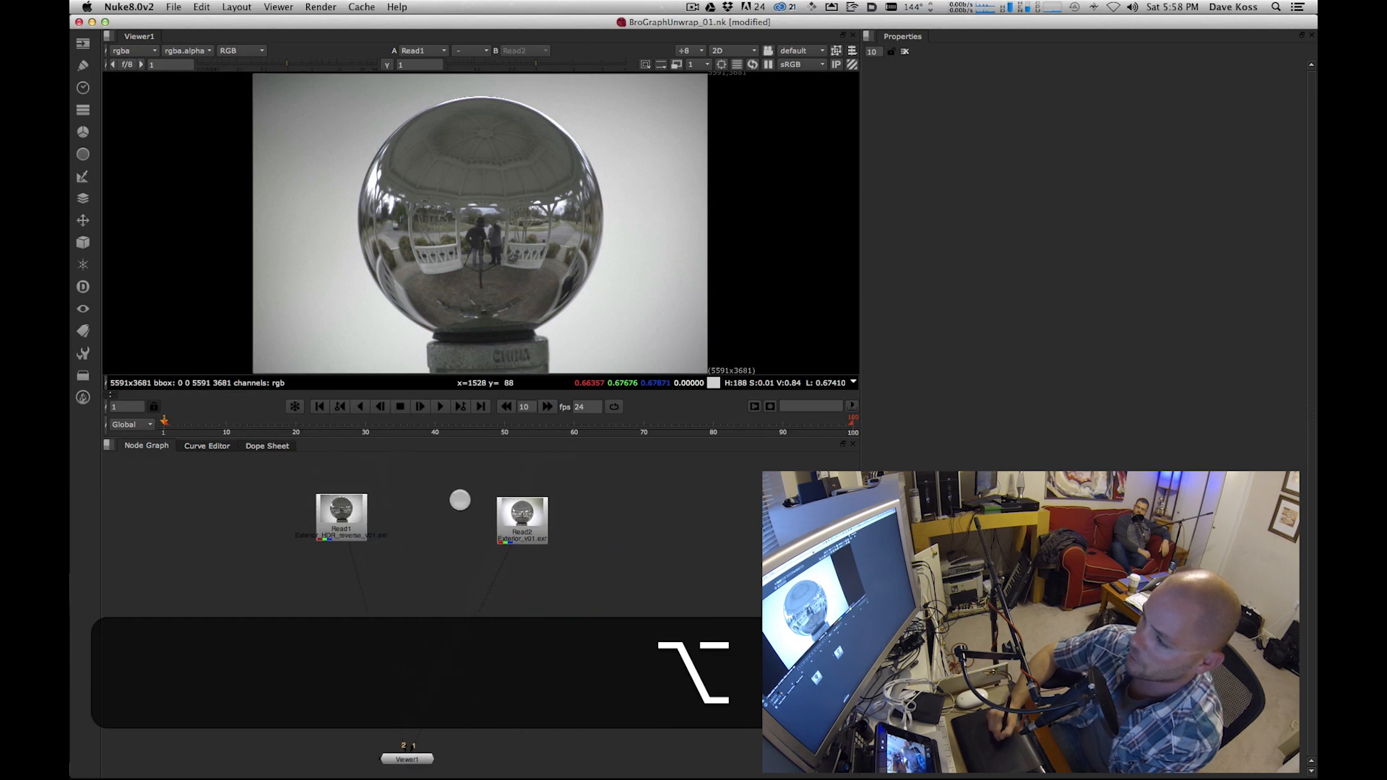
drag(347, 509, 256, 497)
click(323, 508)
click(251, 497)
drag(523, 514, 124, 504)
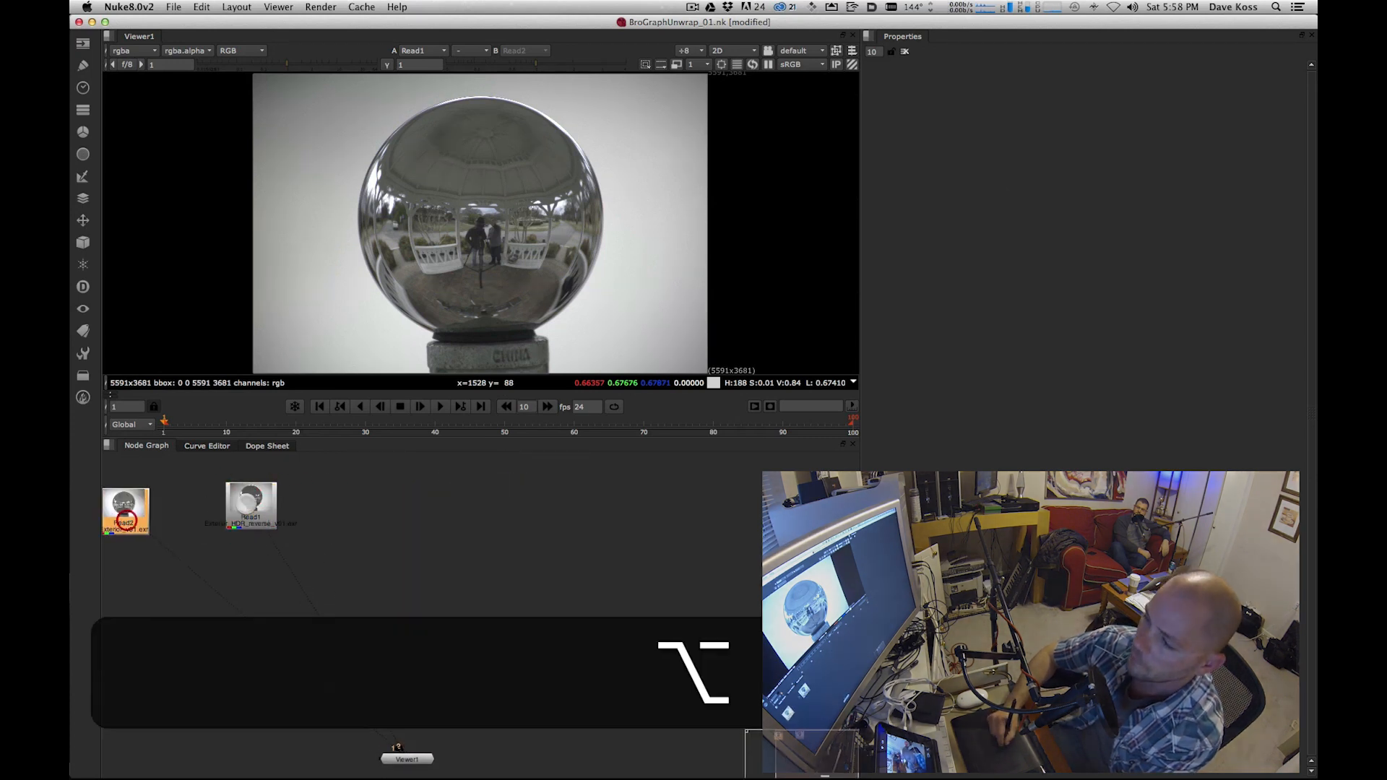
alt+drag(242, 503, 649, 552)
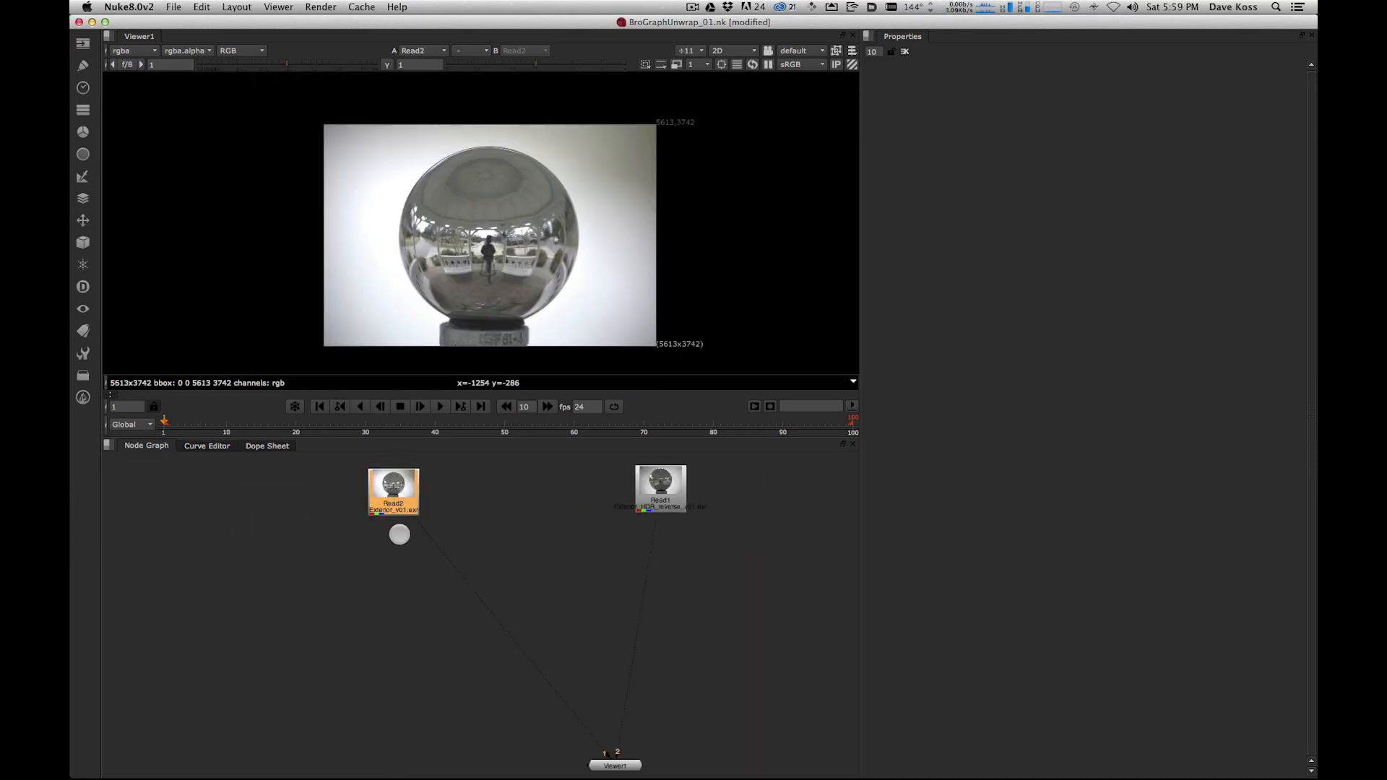
- Add a Roto node after the Exterior_v01.exr Read node and set its output to rgb
key(o)
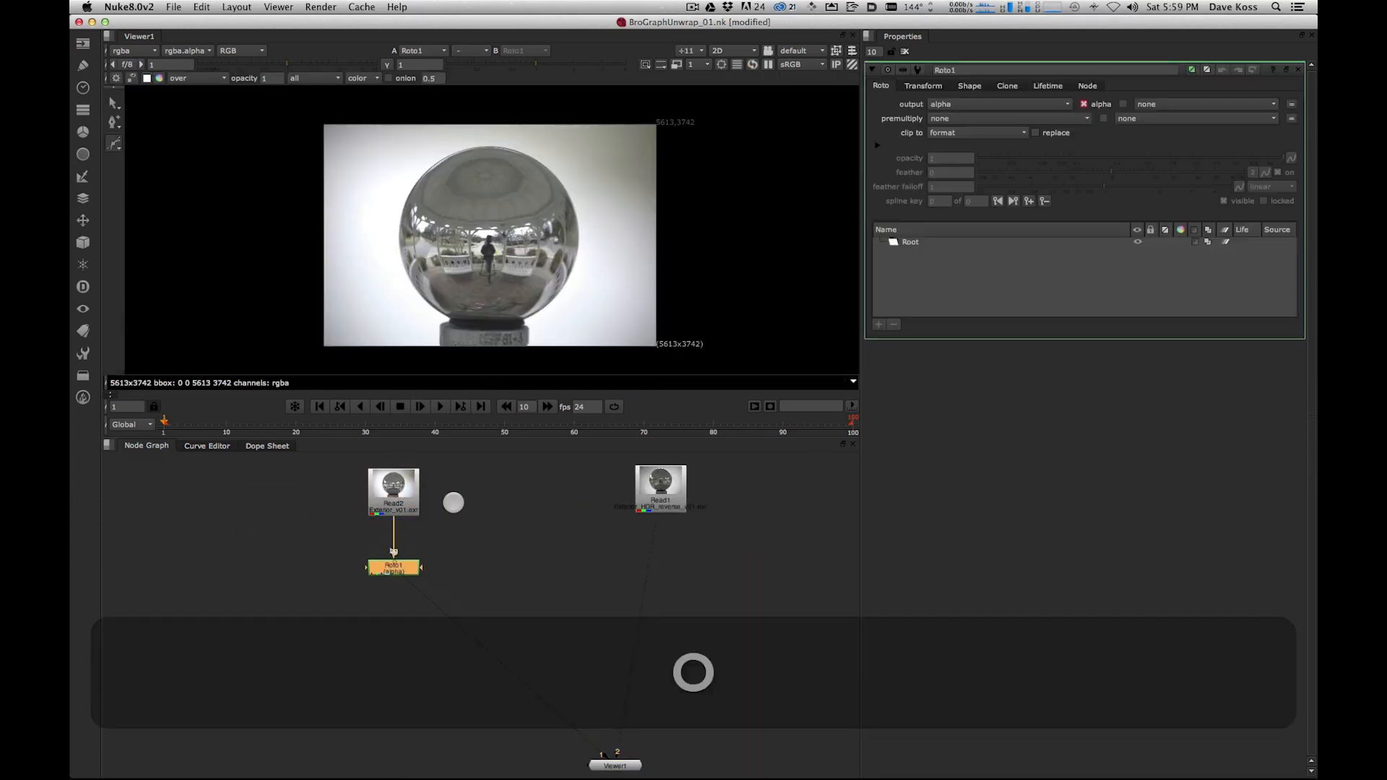
click(978, 104)
click(972, 129)
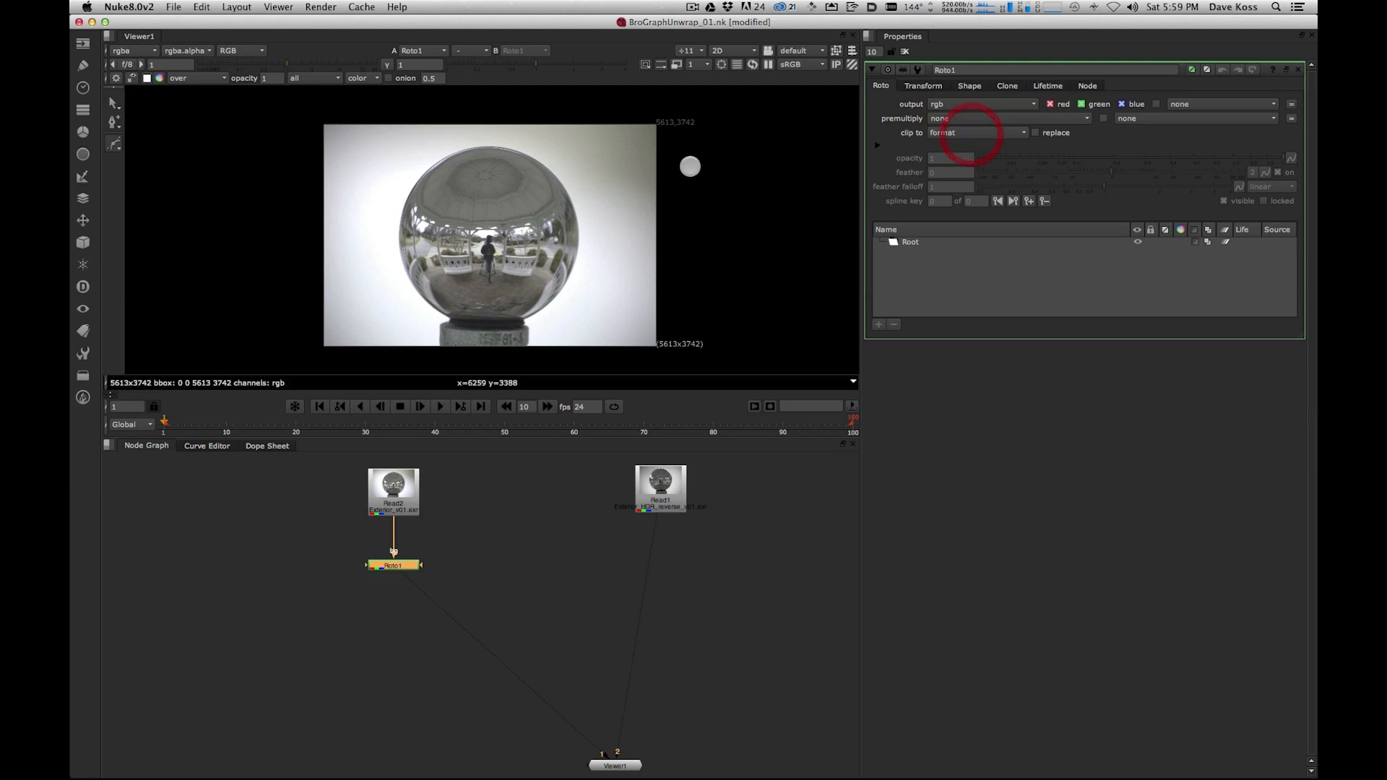
- With the Roto Ellipse tool, draw a circle from the chrome ball's centre out to just inside its edge
drag(112, 143, 167, 184)
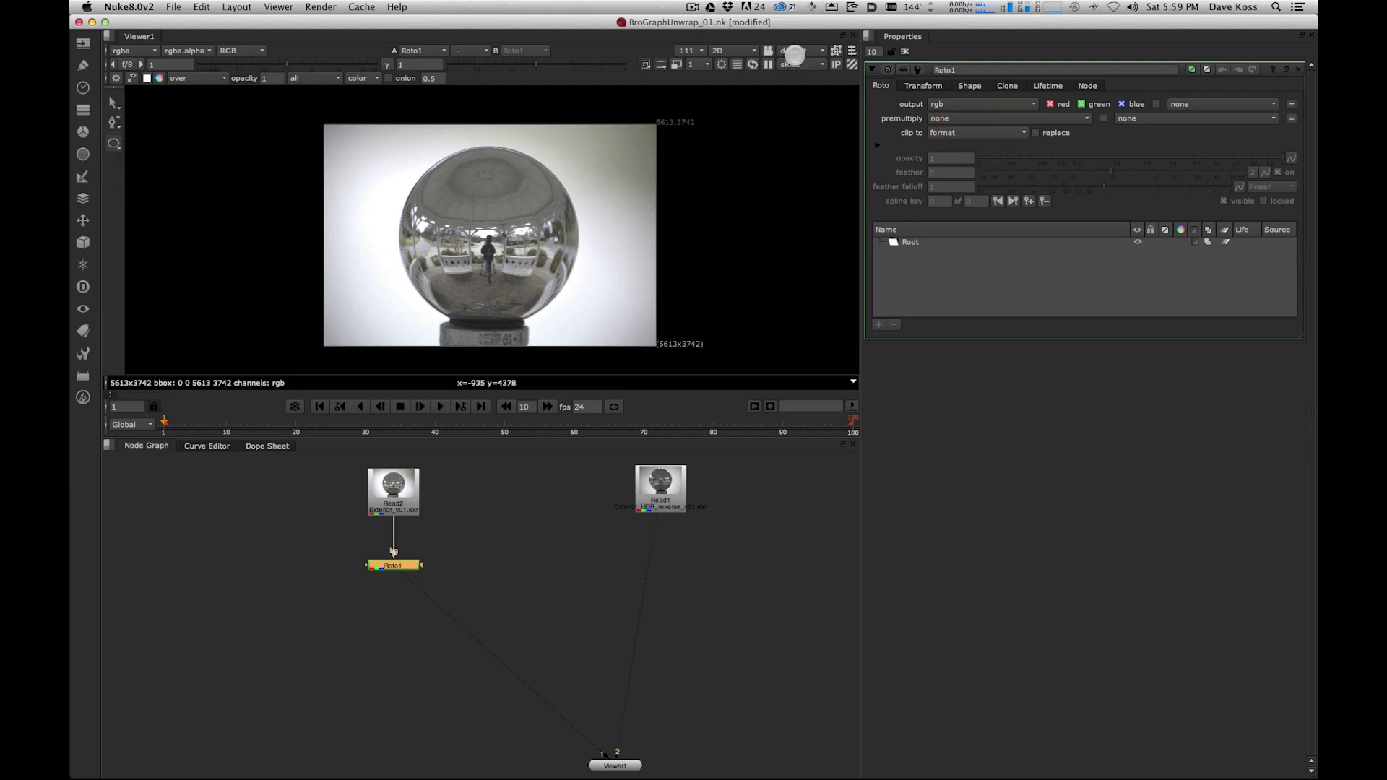
click(649, 63)
click(672, 116)
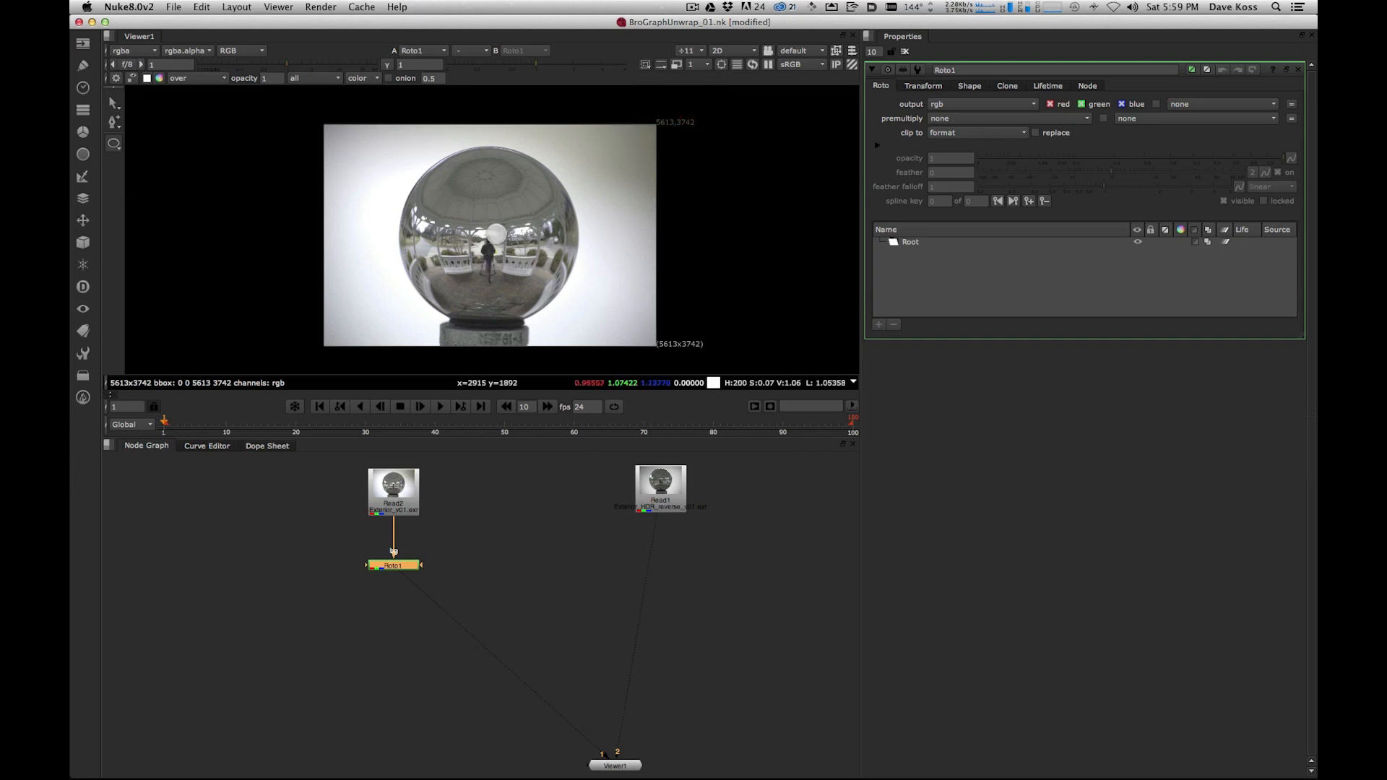
key(space)
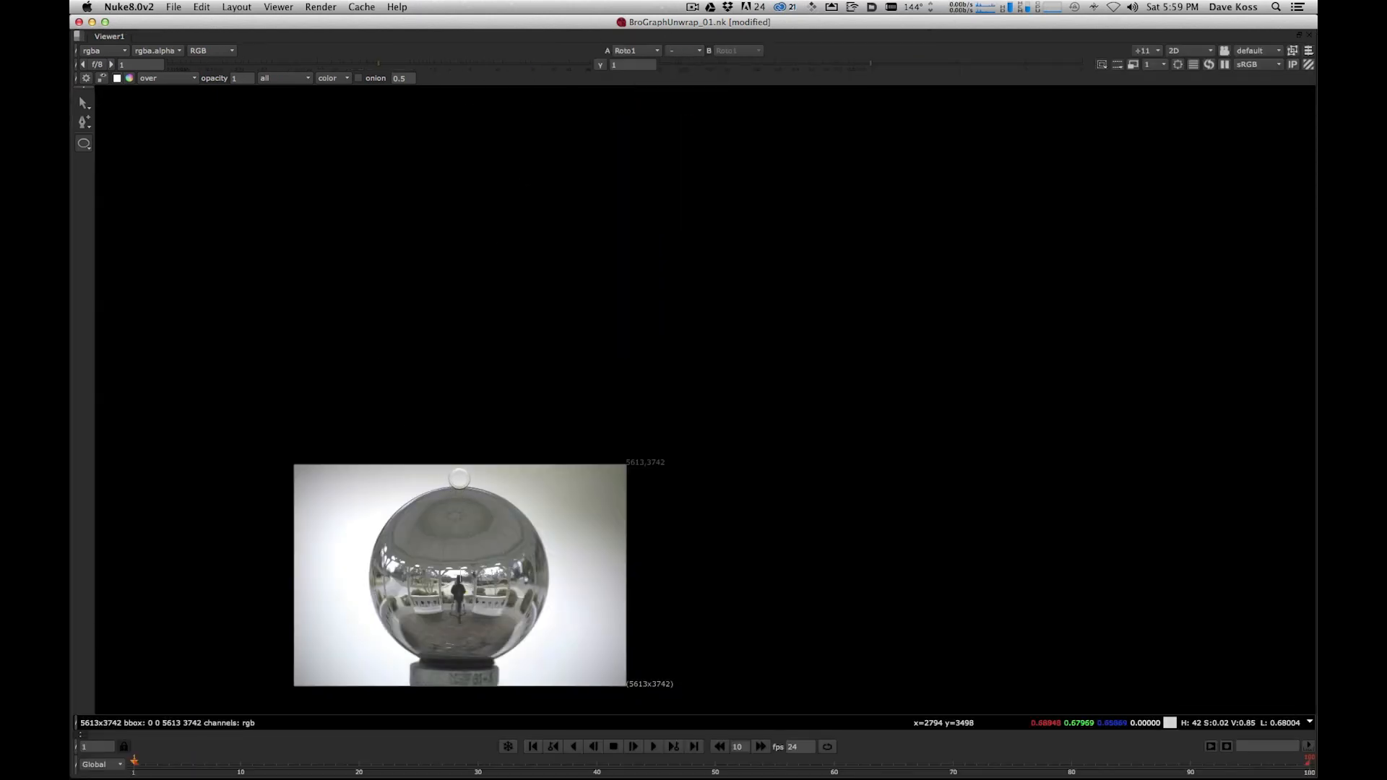
key(h)
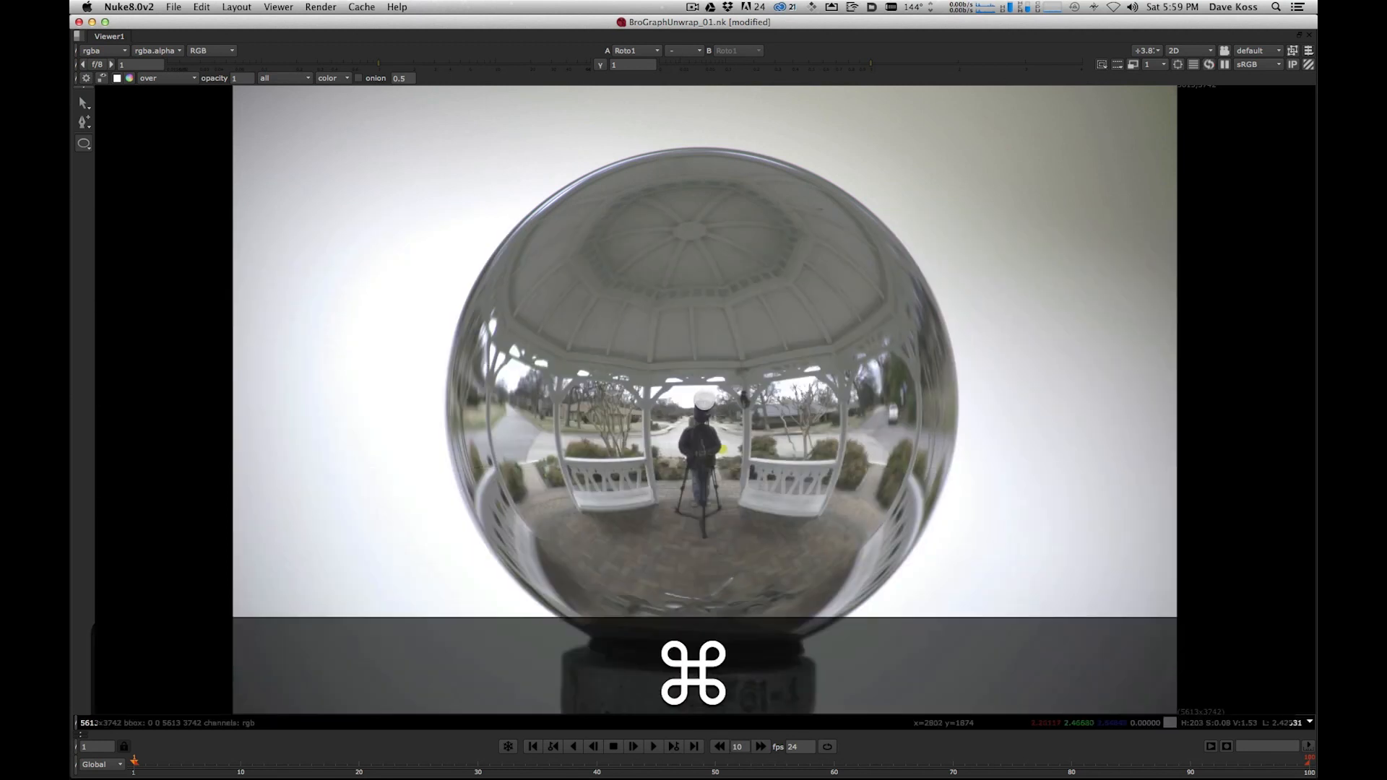
super+drag(703, 400, 408, 150)
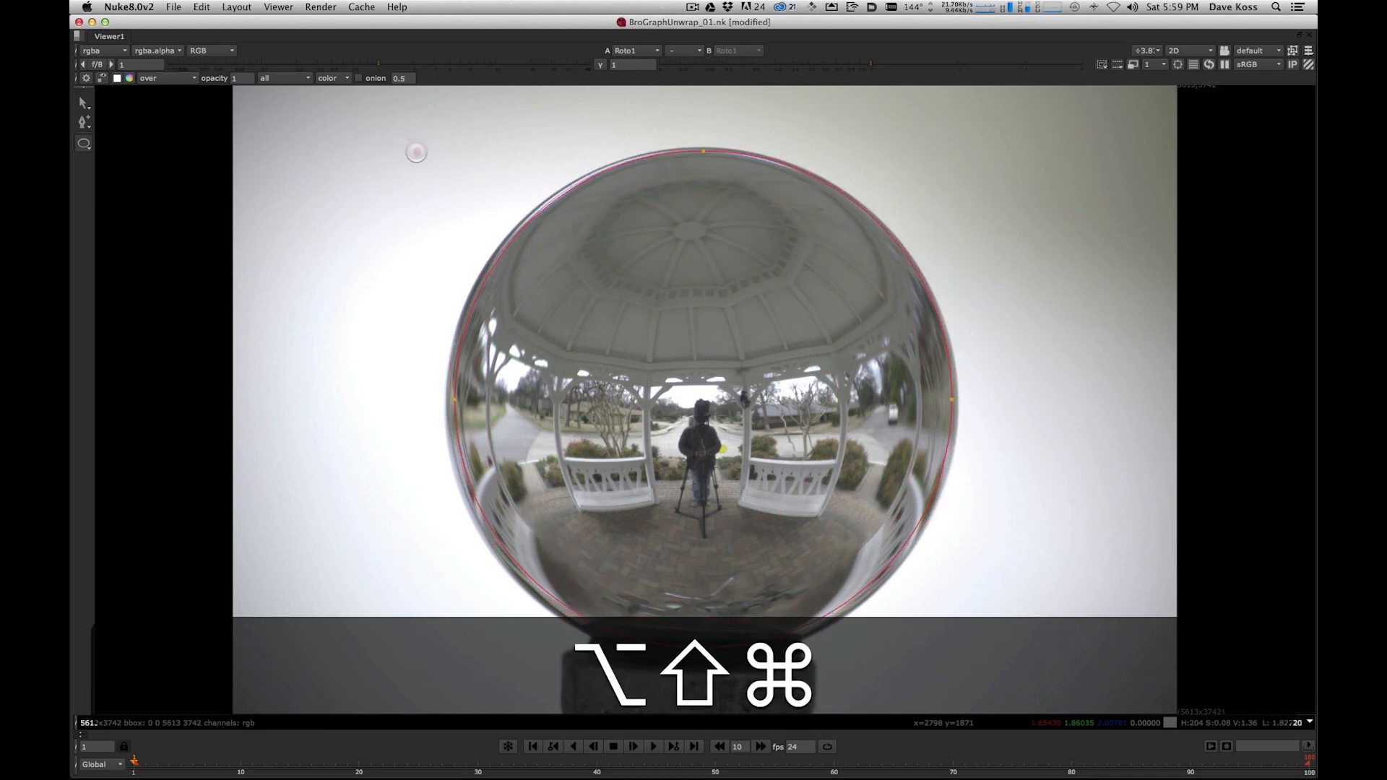
mouse_move(415, 152)
alt+shift+super+mouse_down()
mouse_move(430, 156)
mouse_move(353, 158)
mouse_move(508, 152)
mouse_move(405, 160)
alt+shift+super+mouse_up()
- Select the whole ellipse and scale it uniformly about its centre to sit just inside the ball's rim
key(super+a)
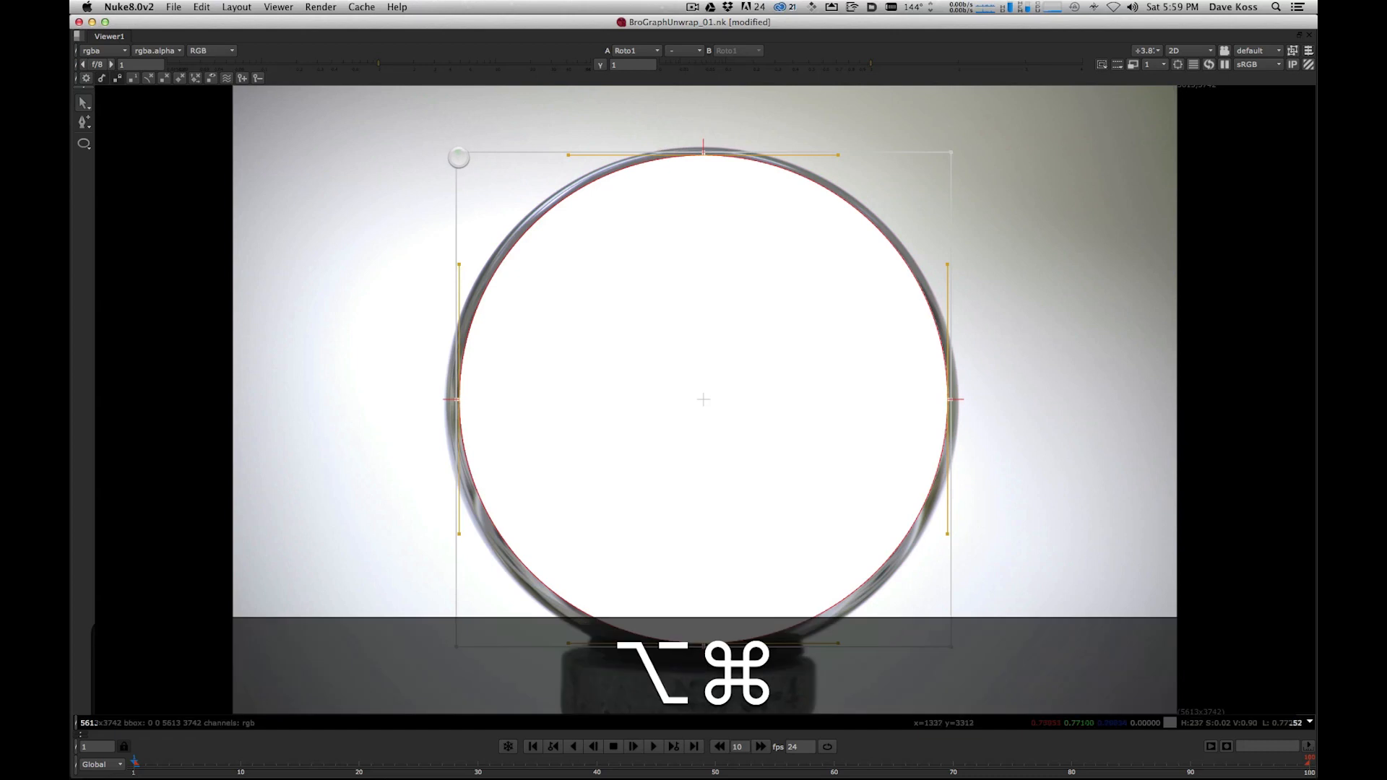
shift+super+drag(455, 152, 458, 148)
key(shift+super+z)
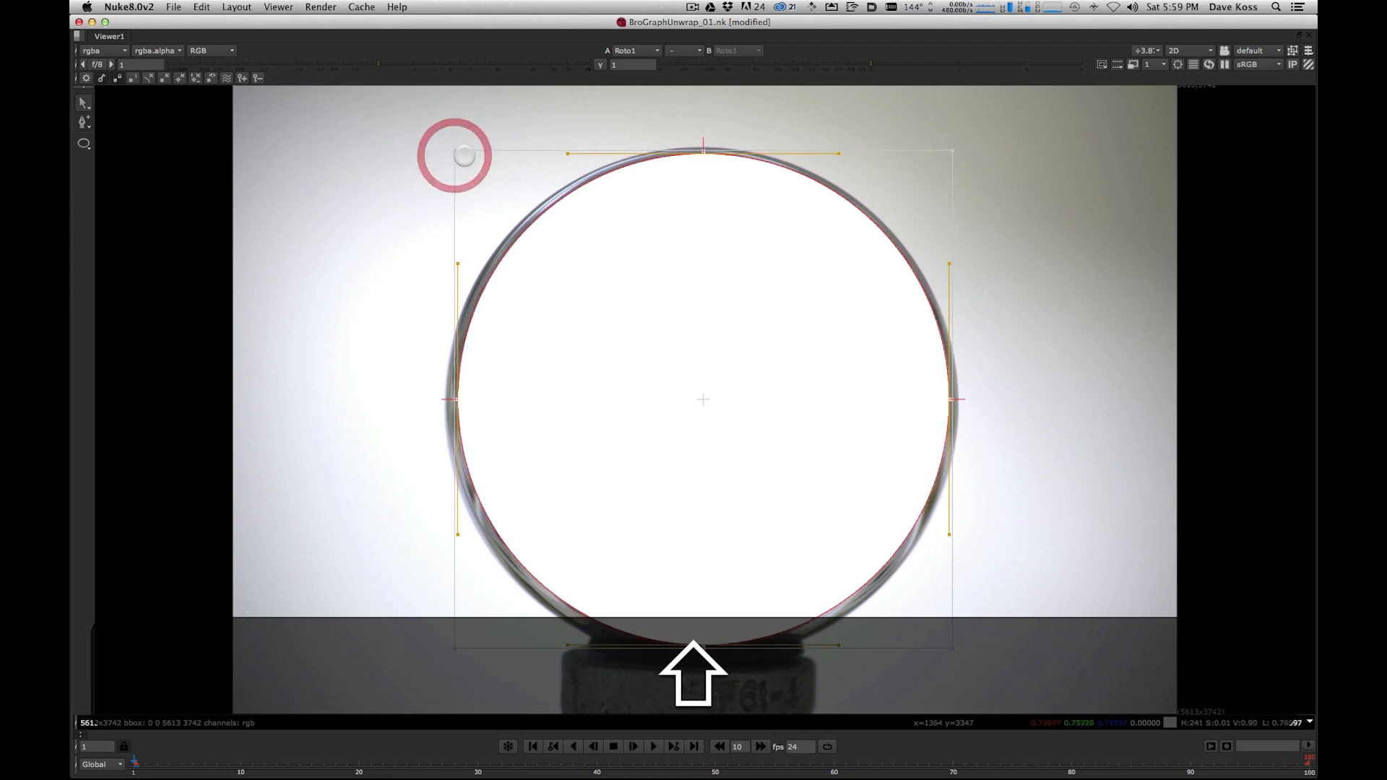
key(shift+space)
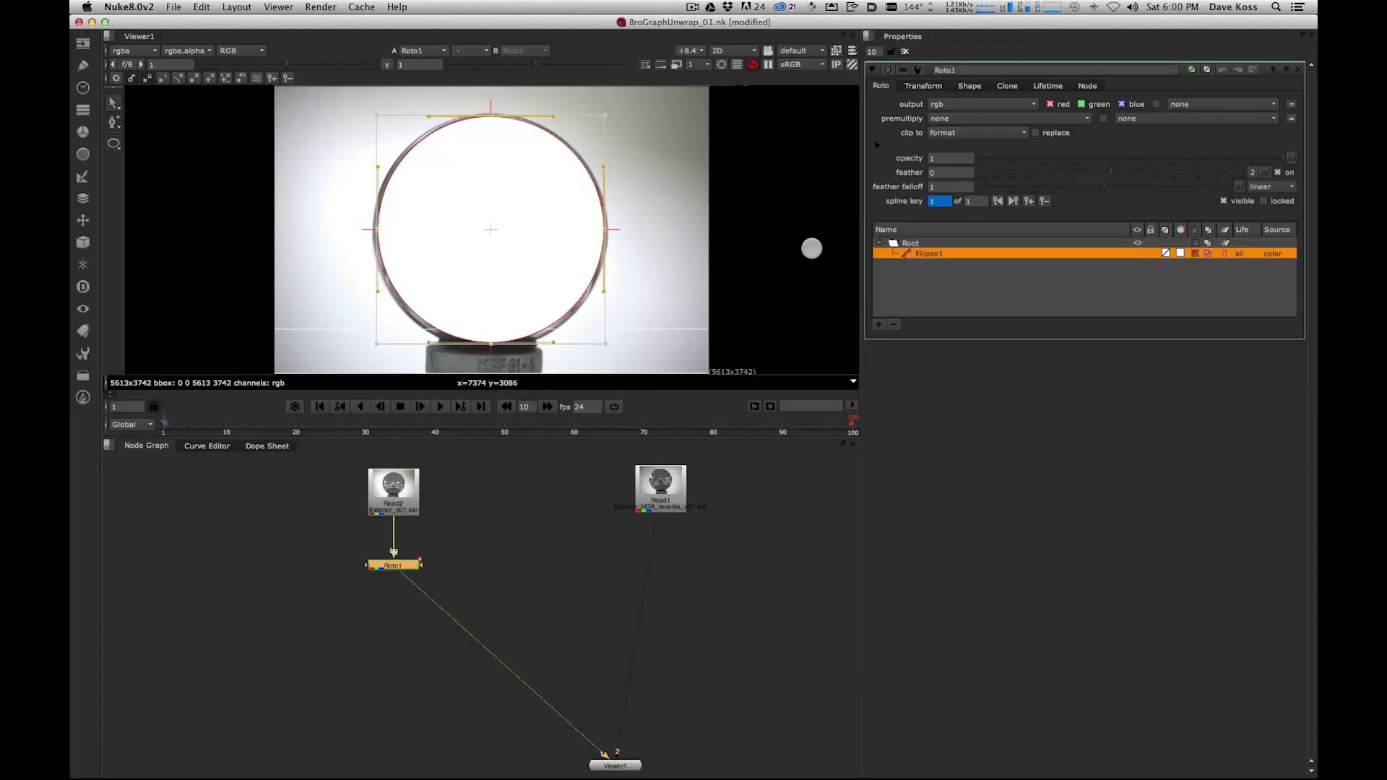
- Set the ellipse's colour to black and invert the shape so everything outside the chrome ball is masked out
click(1180, 253)
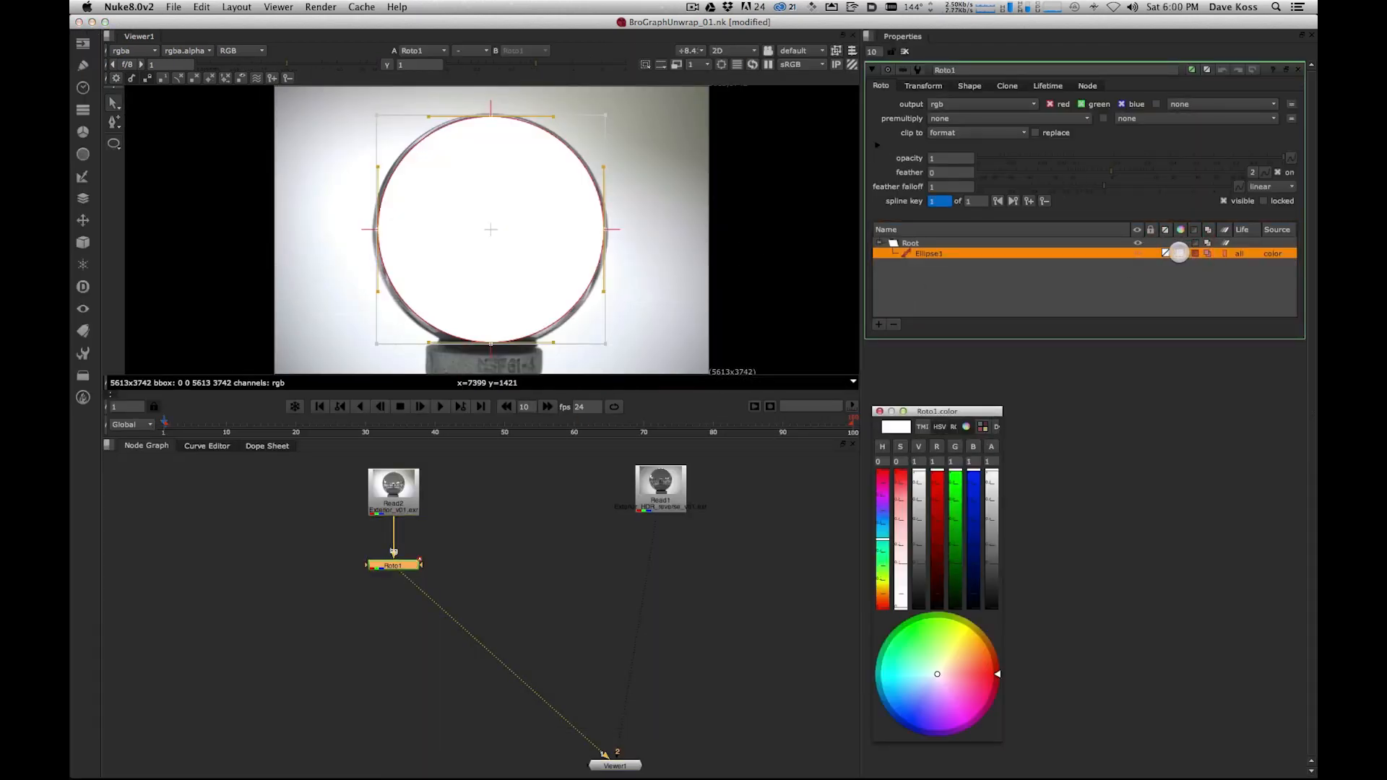
drag(915, 472, 919, 723)
click(880, 411)
click(1194, 253)
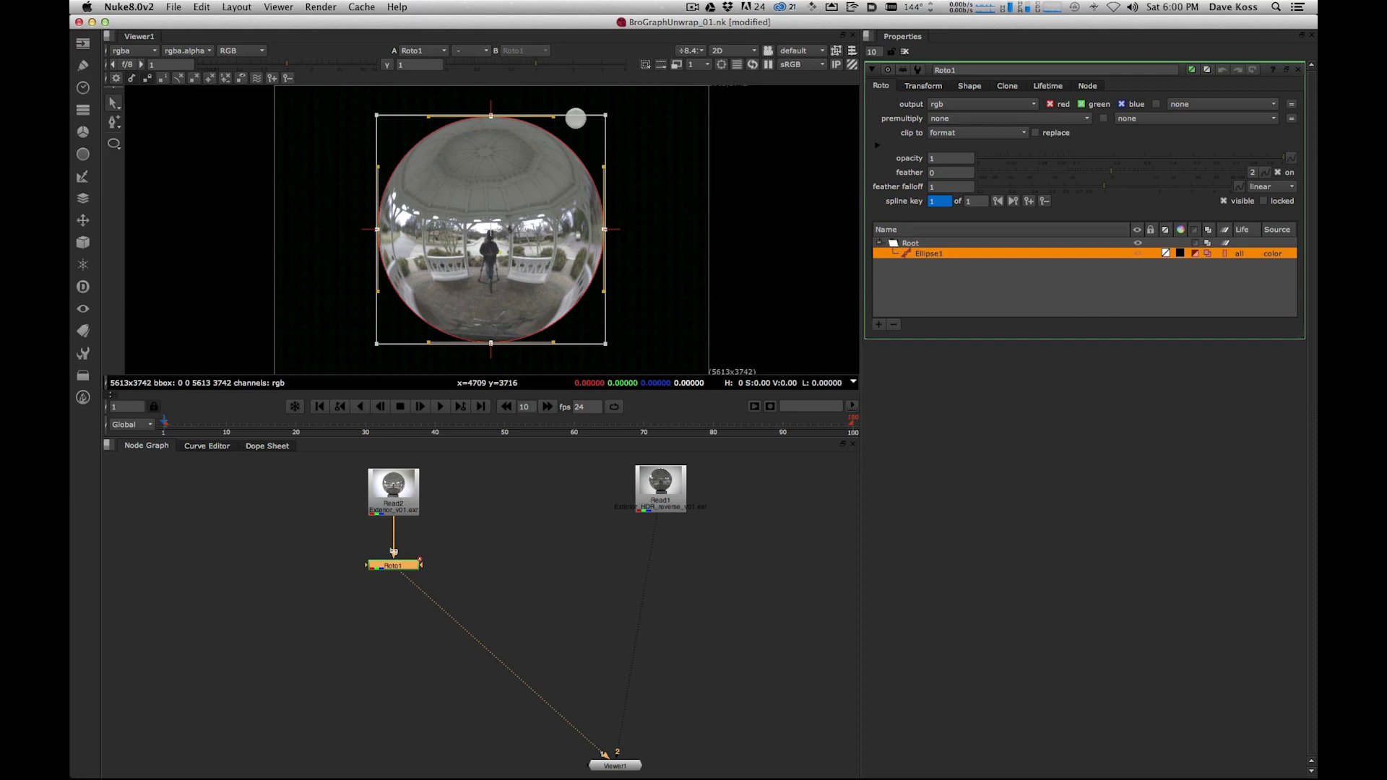
click(464, 565)
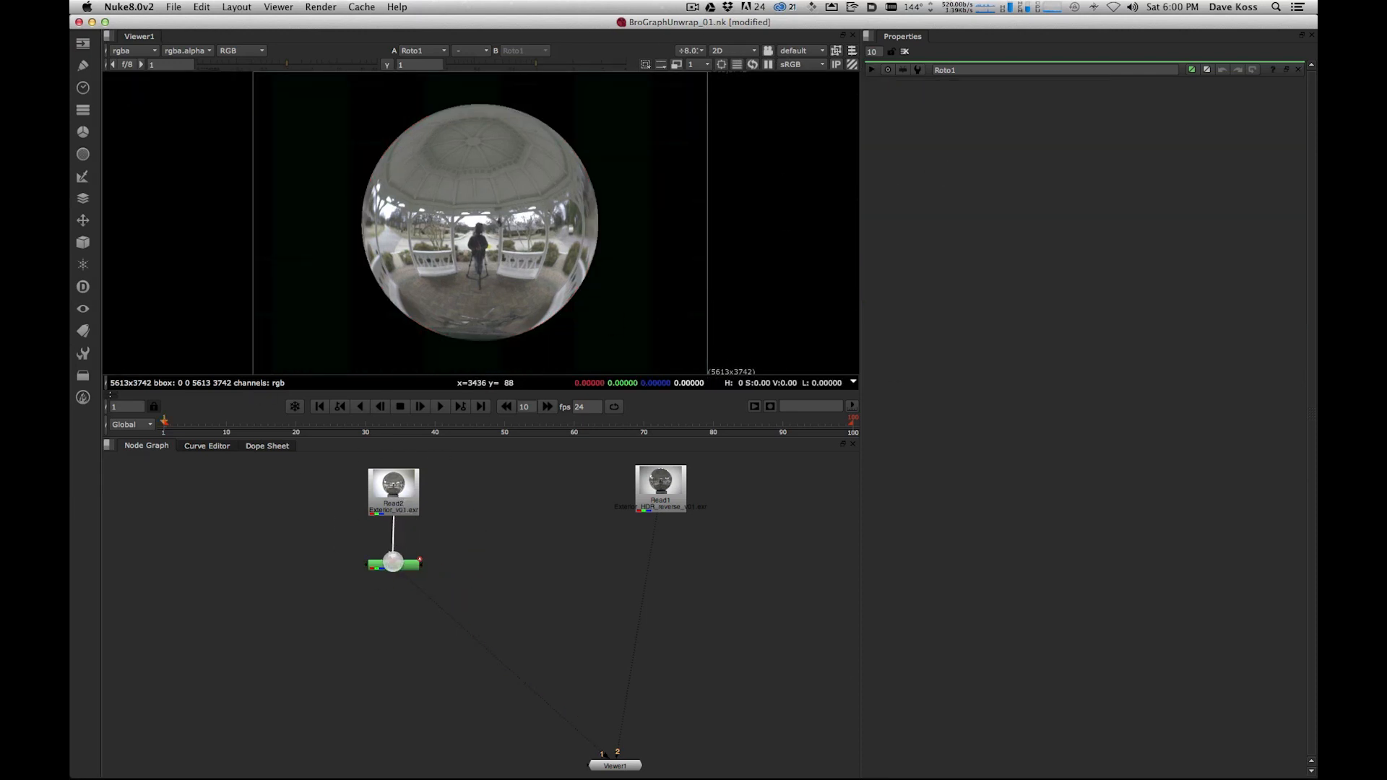
- Add a Crop node directly after the Roto node
click(392, 562)
key(Tab)
text(cr)
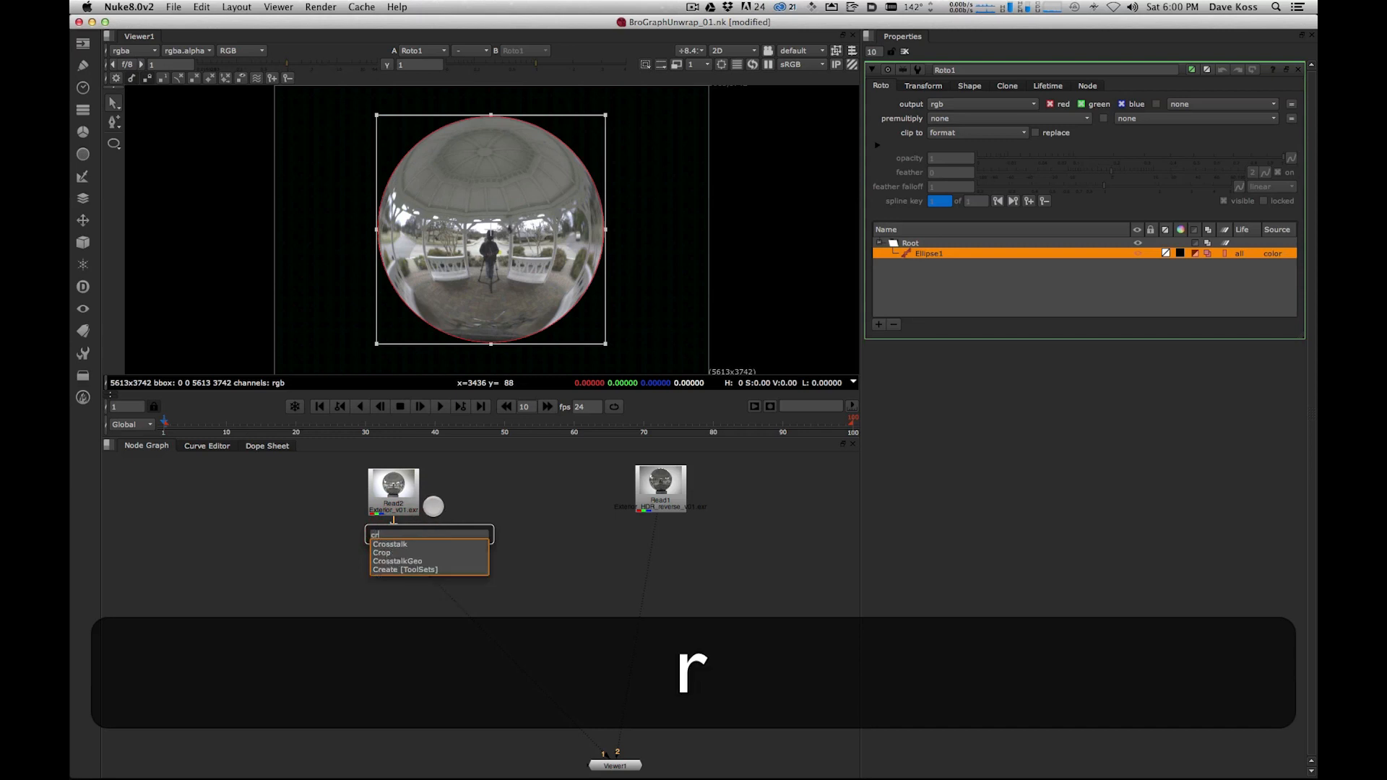
text(p)
key(BackSpace)
text(op)
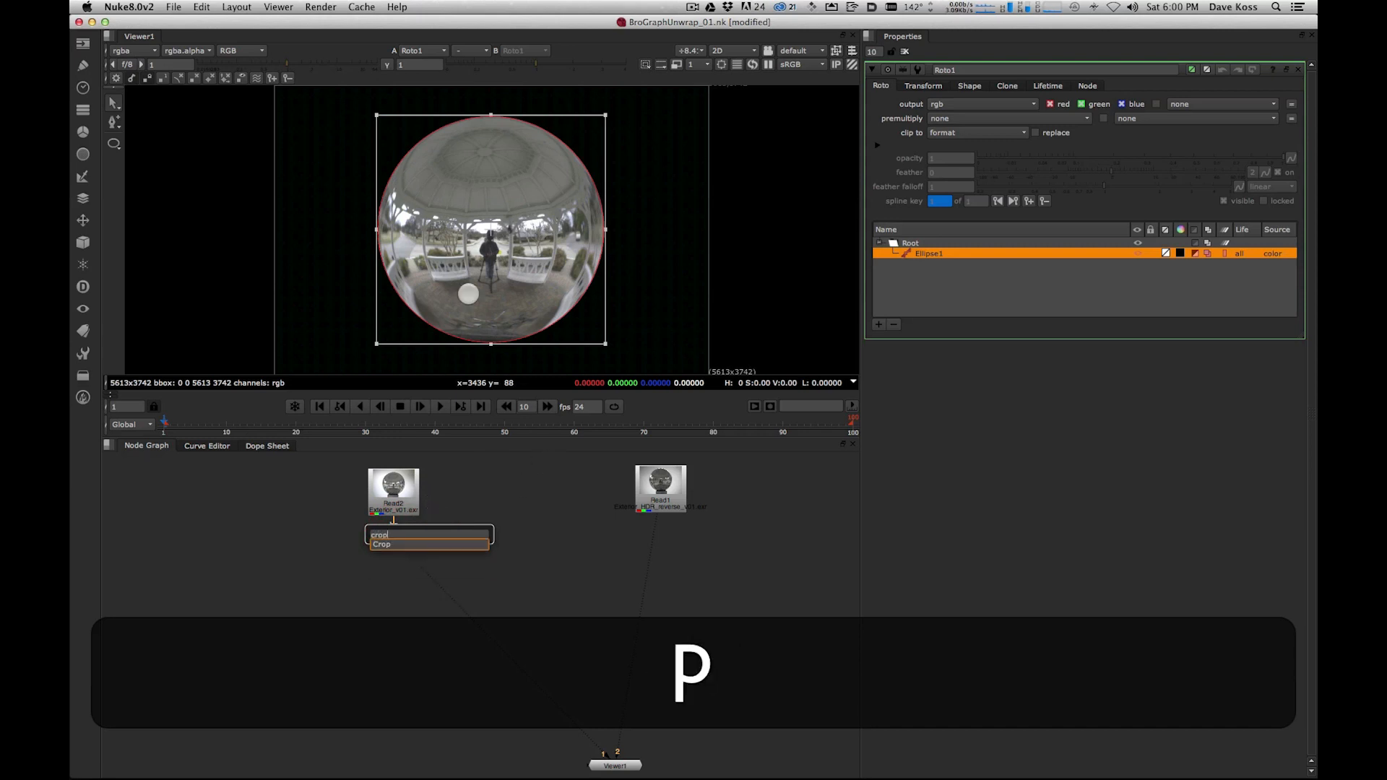
key(Down)
key(Return)
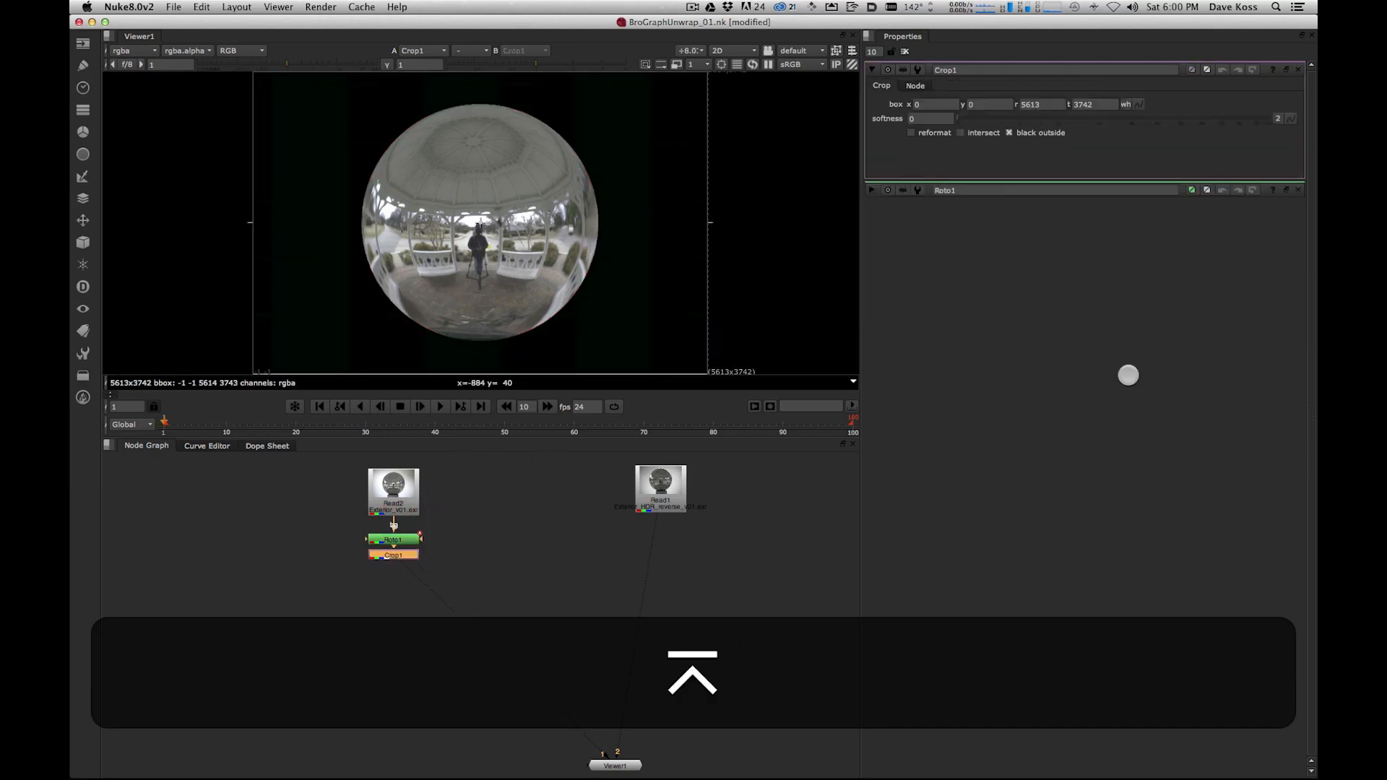
- Lower the crop box's top edge to the top of the ball, at about t 3334
scroll(712, 218, down, 2)
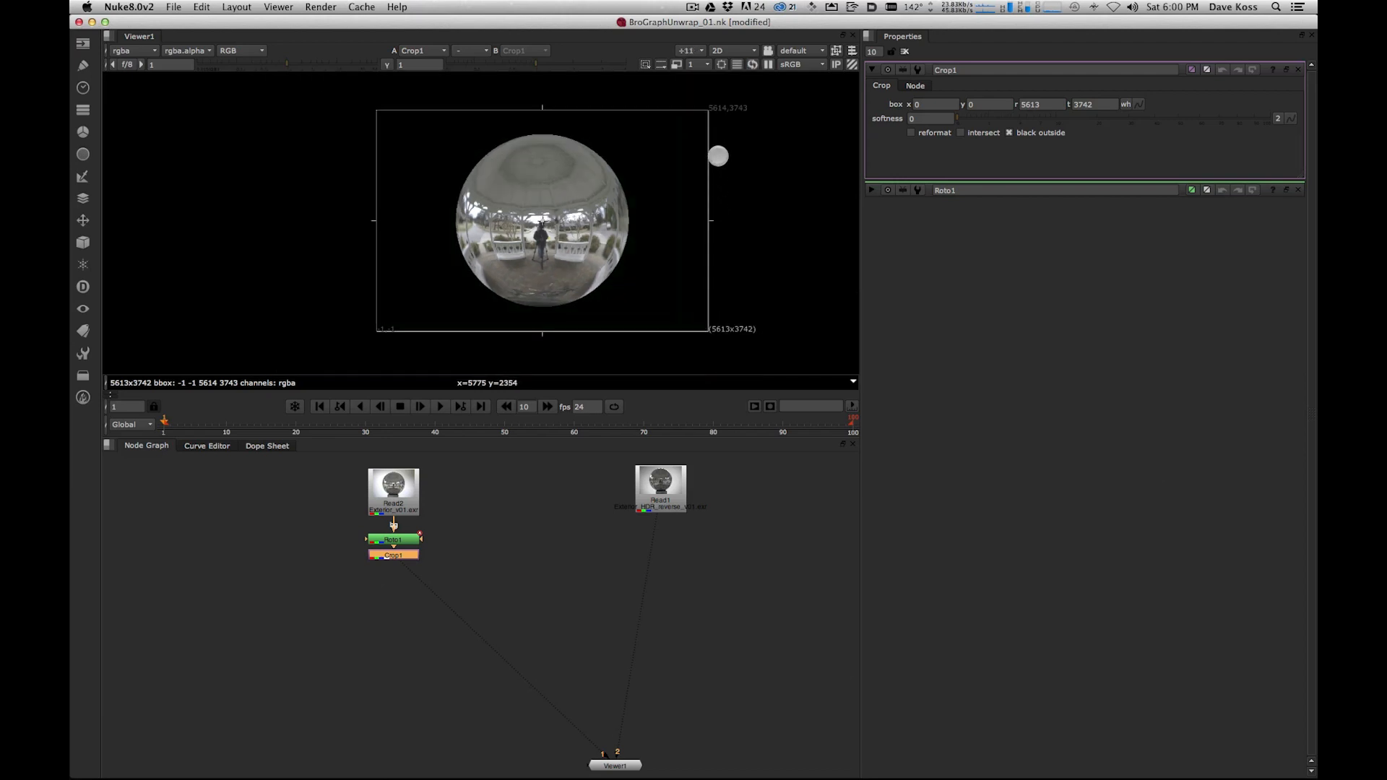
mouse_move(543, 111)
mouse_down()
mouse_move(537, 140)
mouse_move(550, 136)
mouse_up()
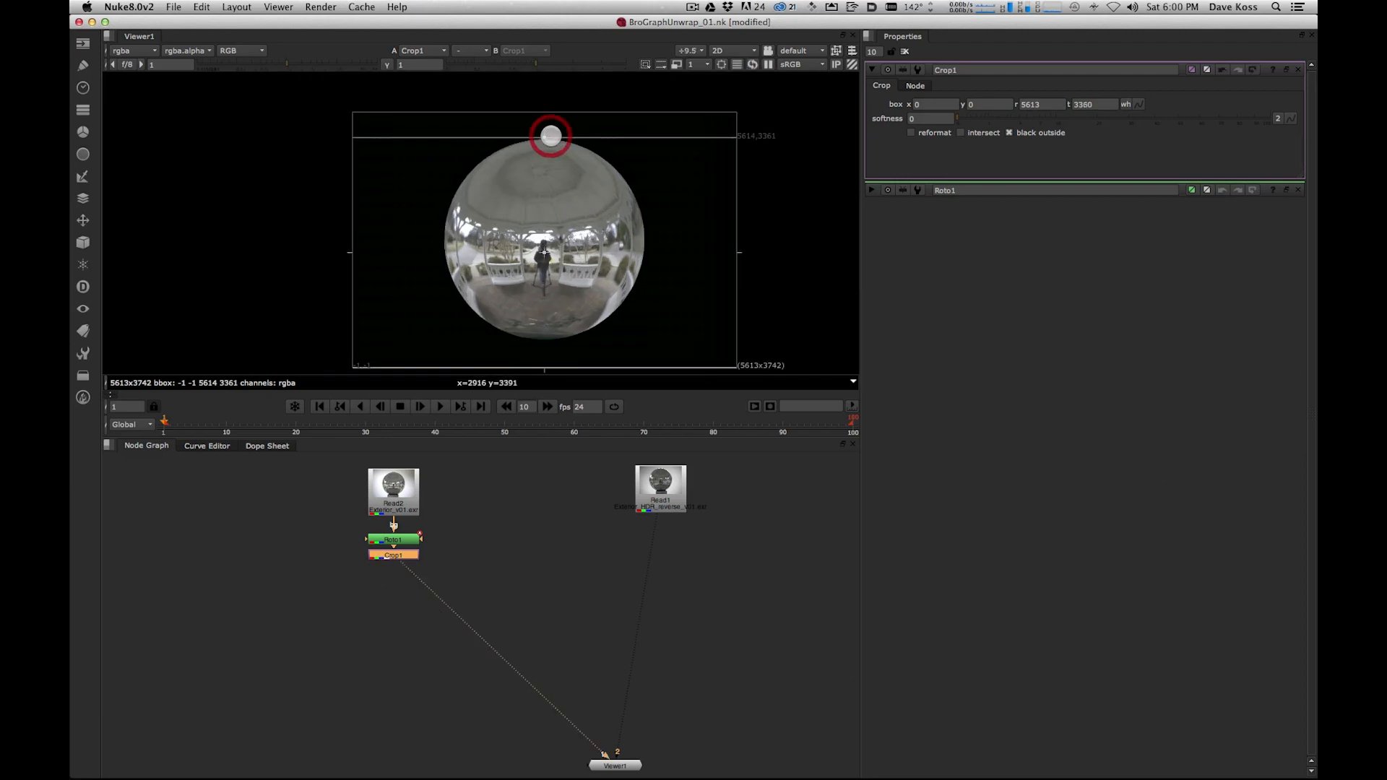
scroll(542, 139, up, 5)
drag(543, 135, 545, 138)
scroll(477, 217, down, 4)
alt+drag(426, 267, 507, 159)
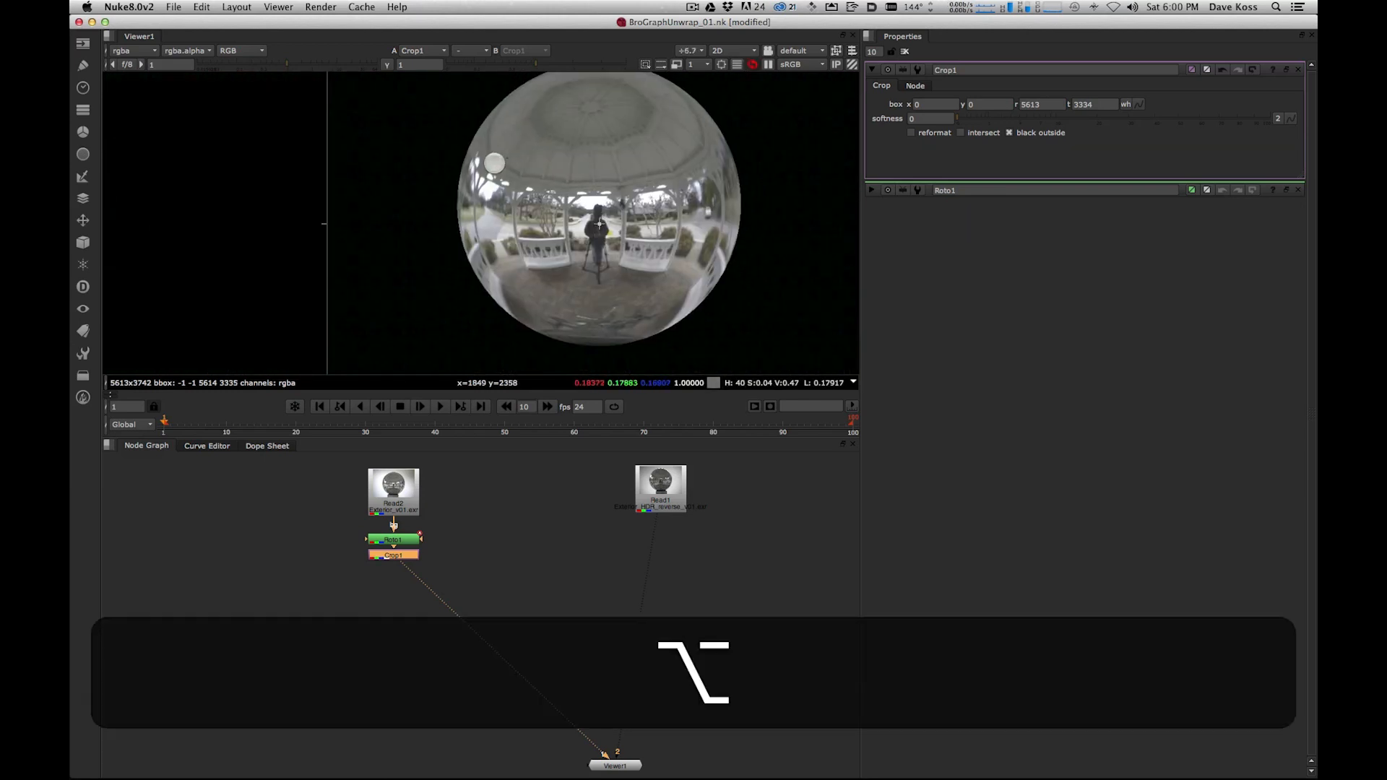
- Fit the crop box's left and bottom edges to the ball, at about x 1332 and y 408
drag(328, 224, 456, 219)
scroll(453, 220, up, 4)
alt+drag(542, 214, 428, 33)
alt+drag(567, 271, 449, 39)
alt+drag(632, 217, 616, 221)
drag(781, 257, 326, 448)
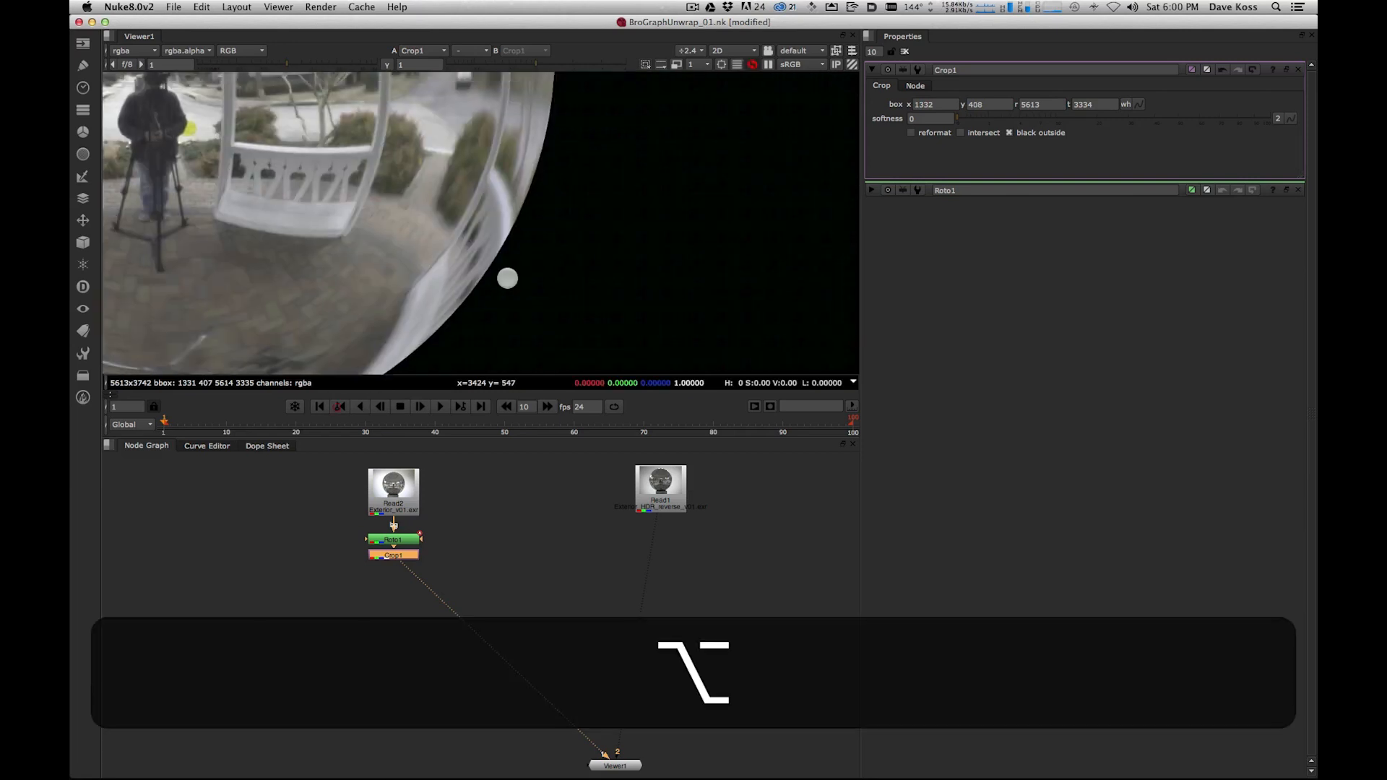
- Bring the crop box's right edge in to the ball's right side, at about r 4258
alt+drag(513, 276, 293, 405)
drag(673, 203, 771, 268)
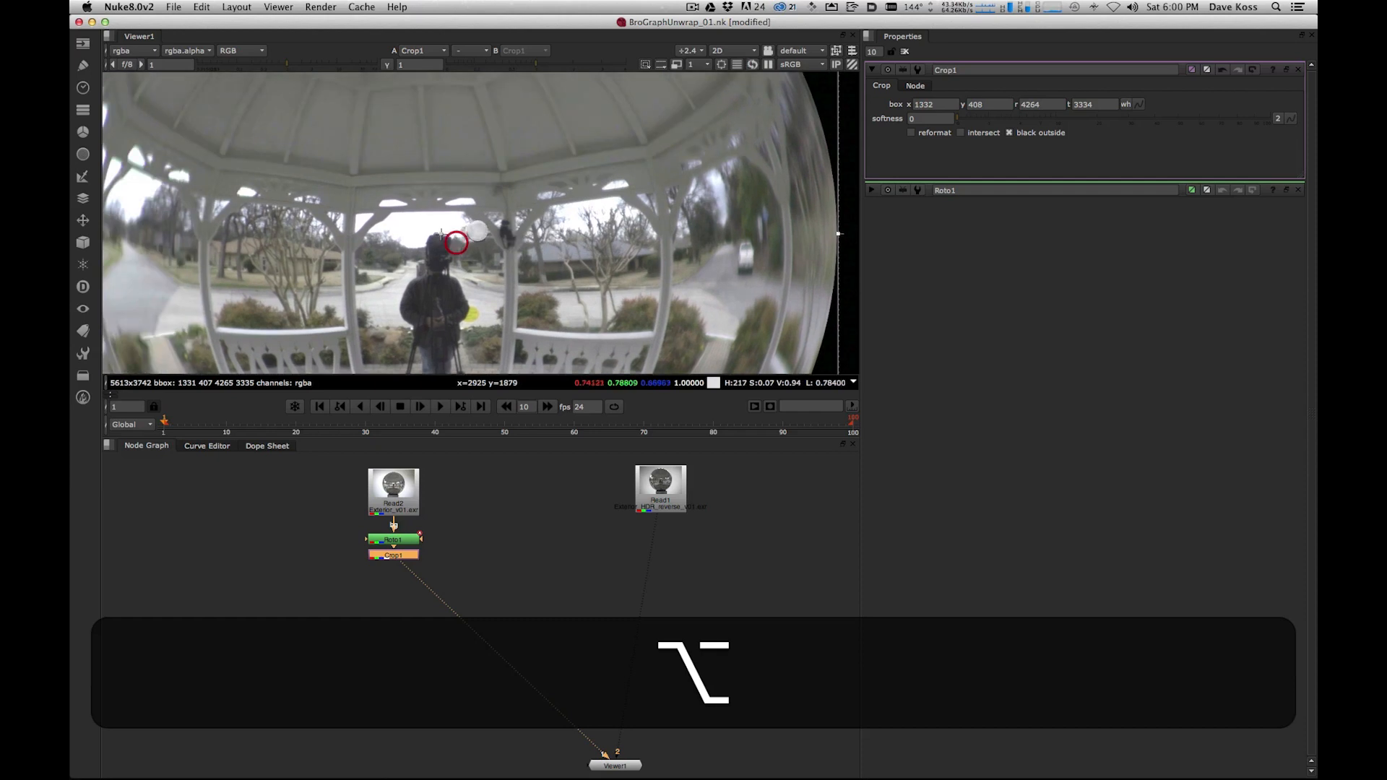
scroll(458, 234, down, 1)
scroll(813, 236, up, 3)
scroll(774, 229, up, 2)
drag(775, 229, 773, 232)
key(f)
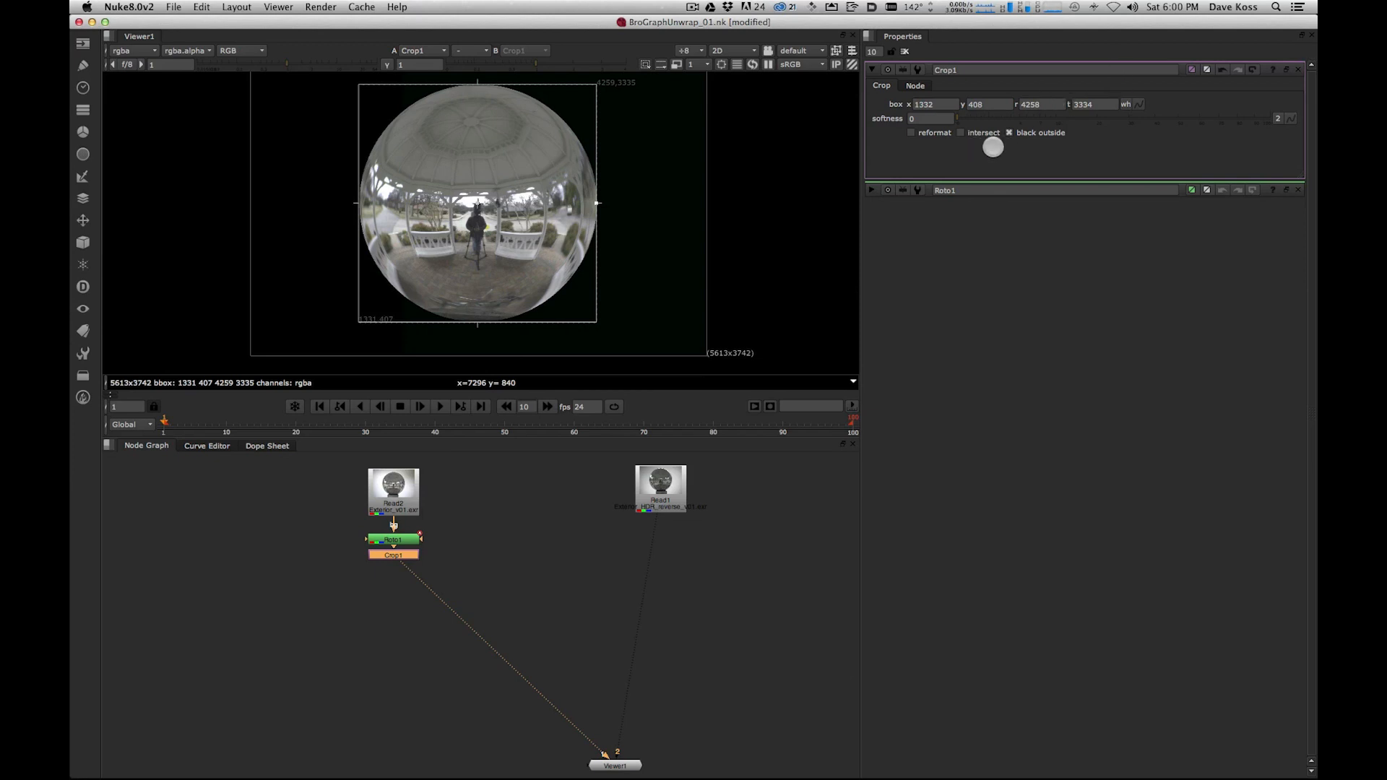
- Enable reformat and disable black outside on the Crop node so the image format matches the crop box
click(914, 135)
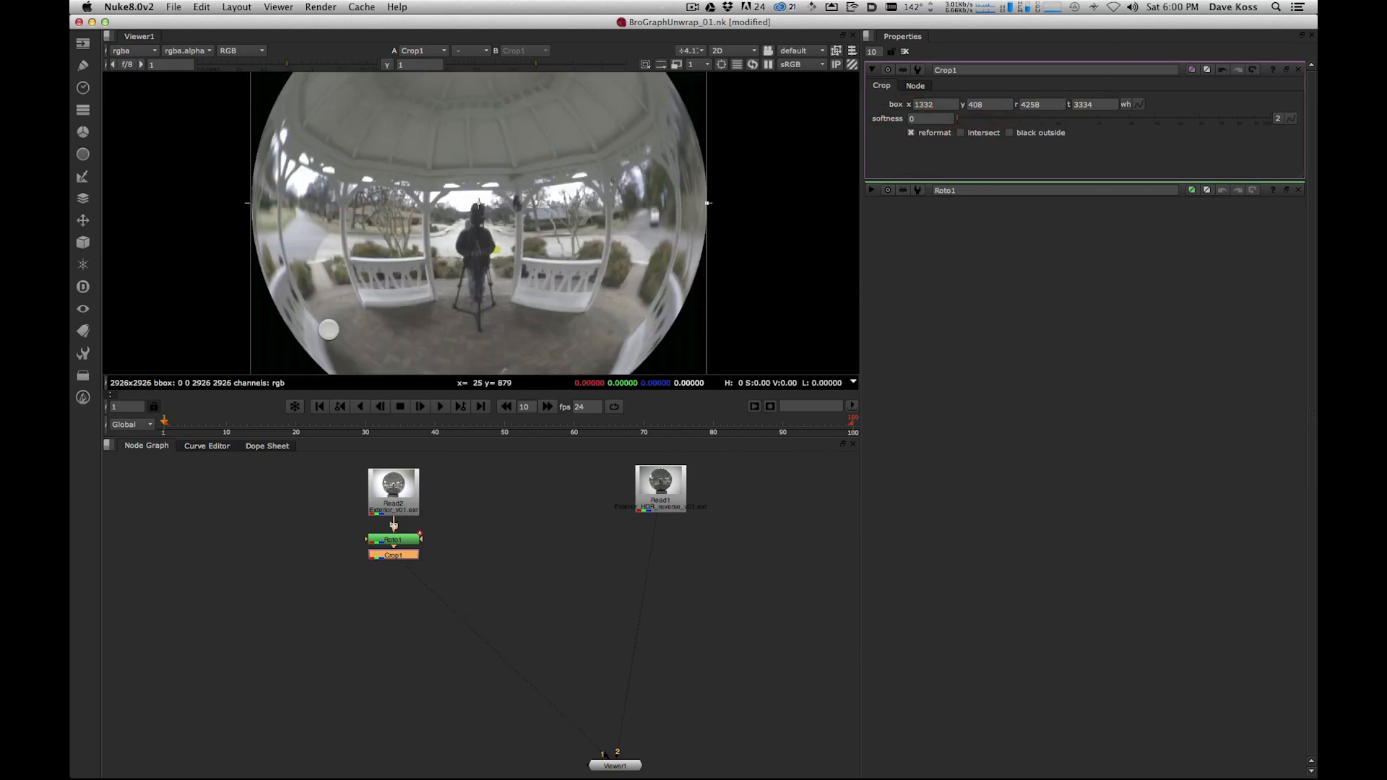
key(f)
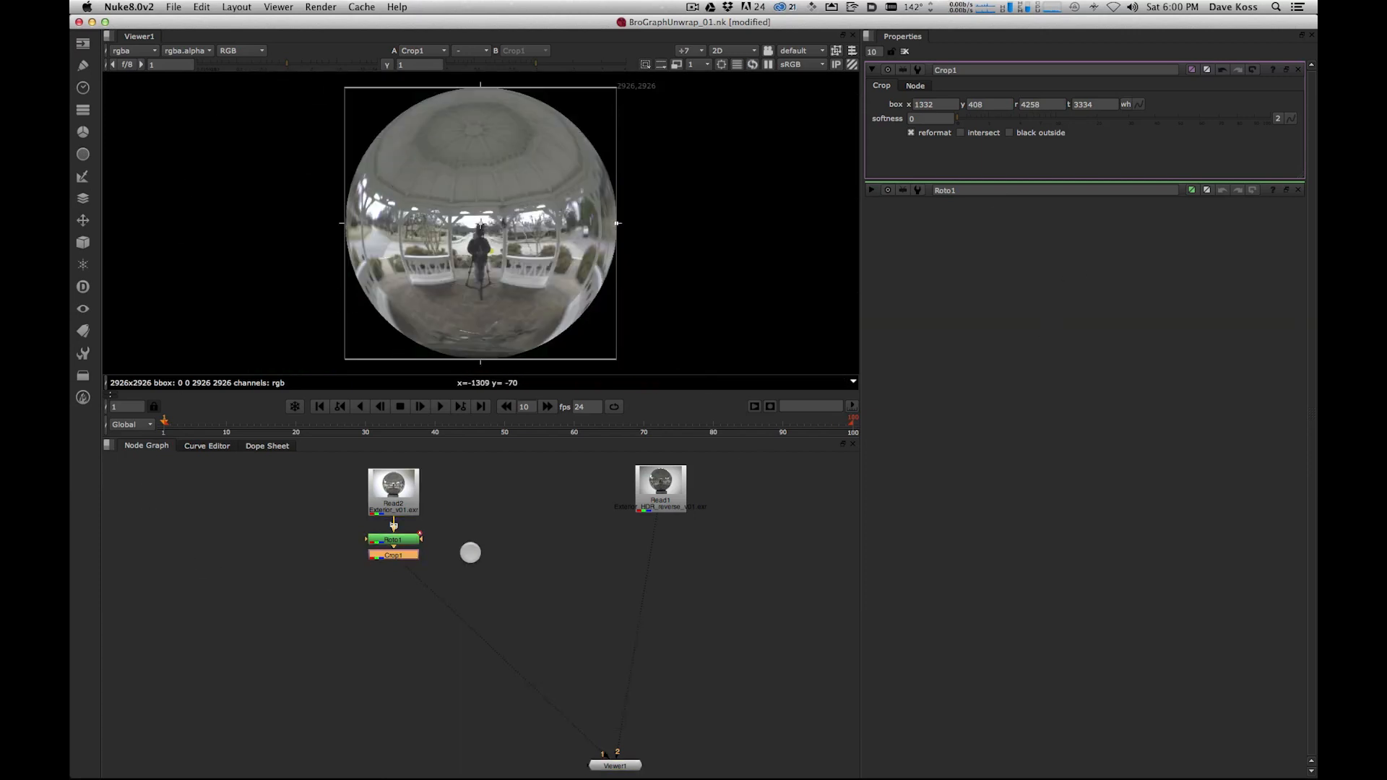
click(425, 565)
double_click(409, 552)
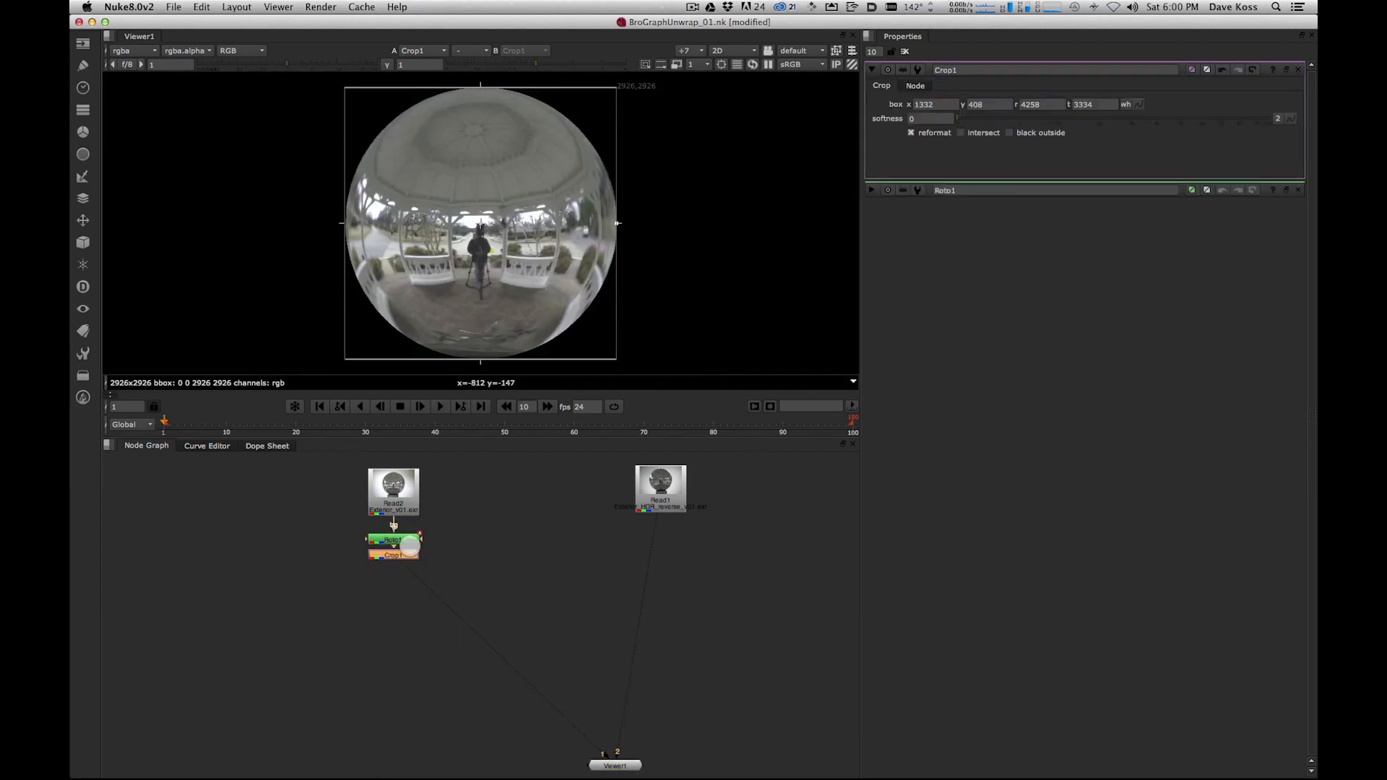
alt+drag(675, 306, 675, 297)
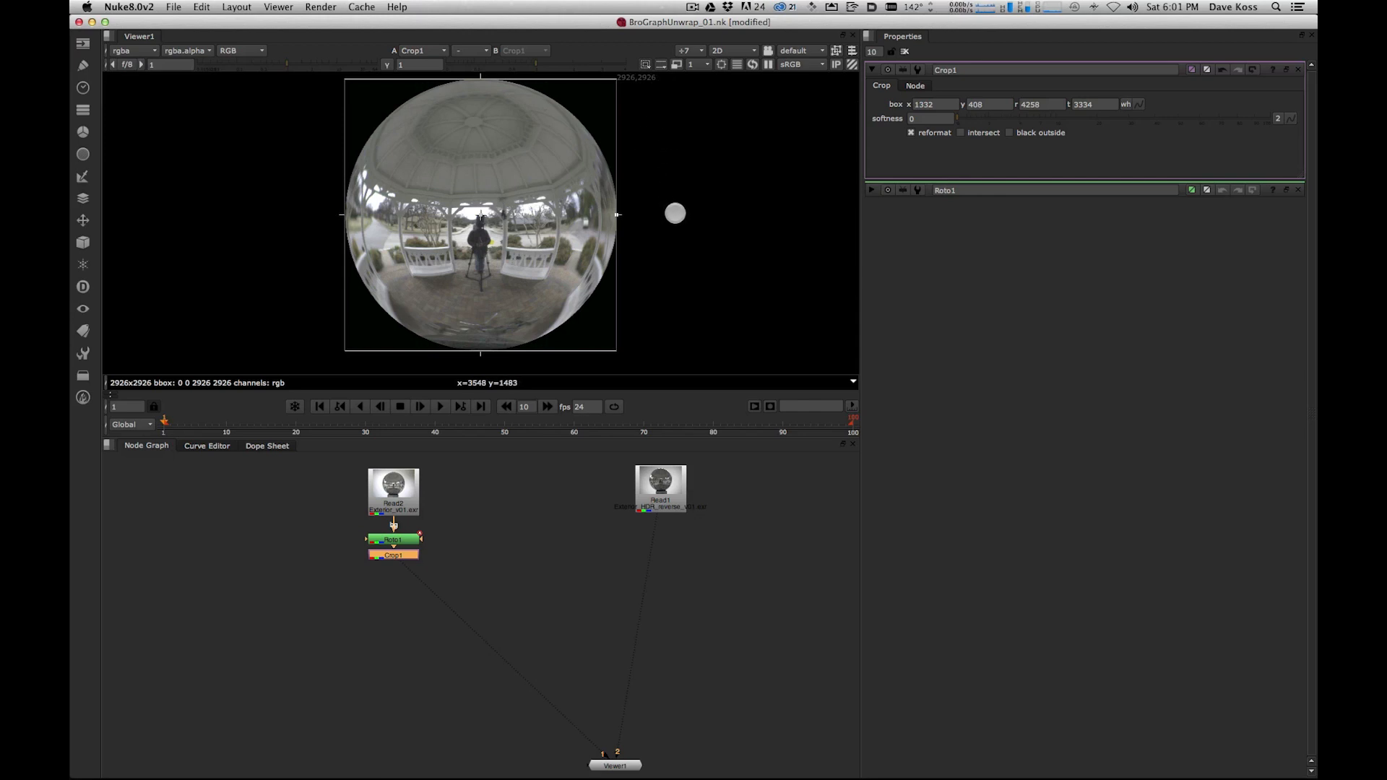
key(Tab)
text(refl)
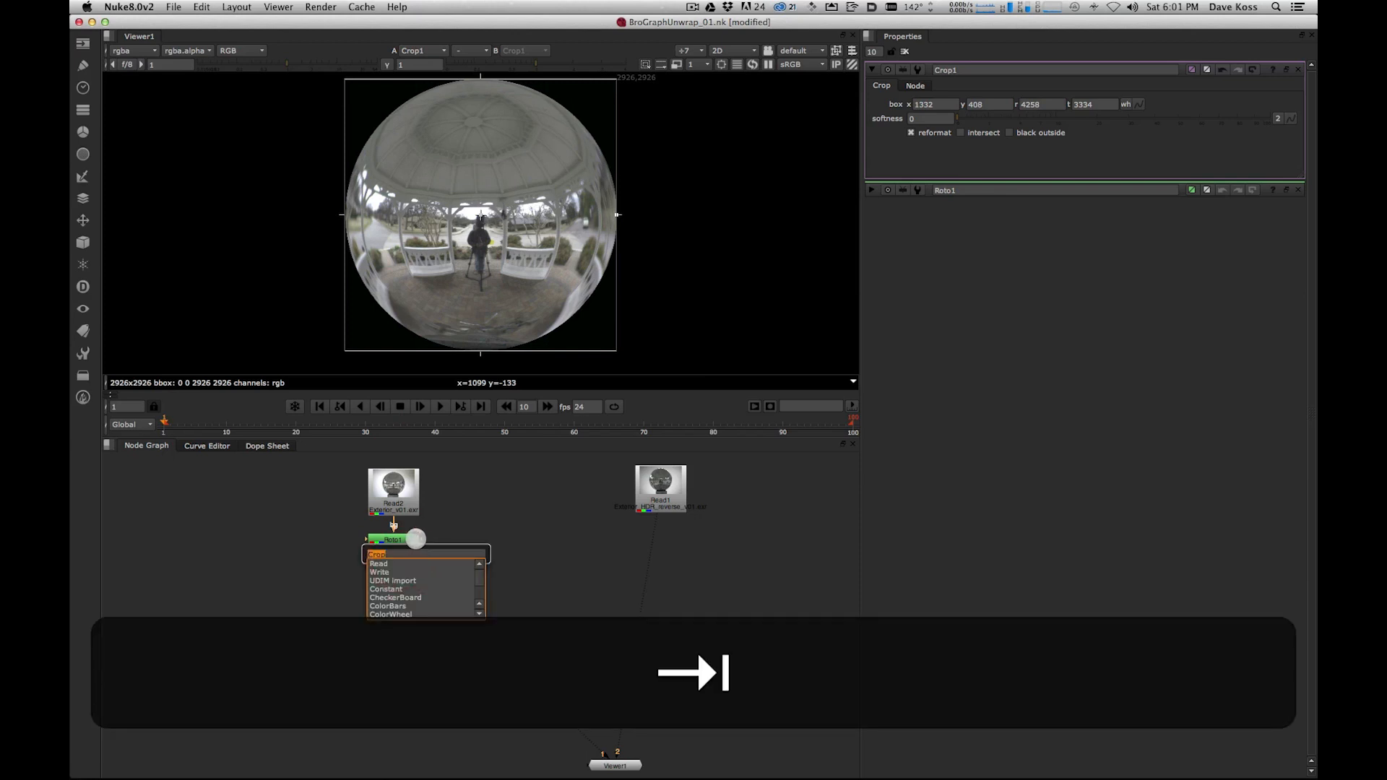
click(397, 565)
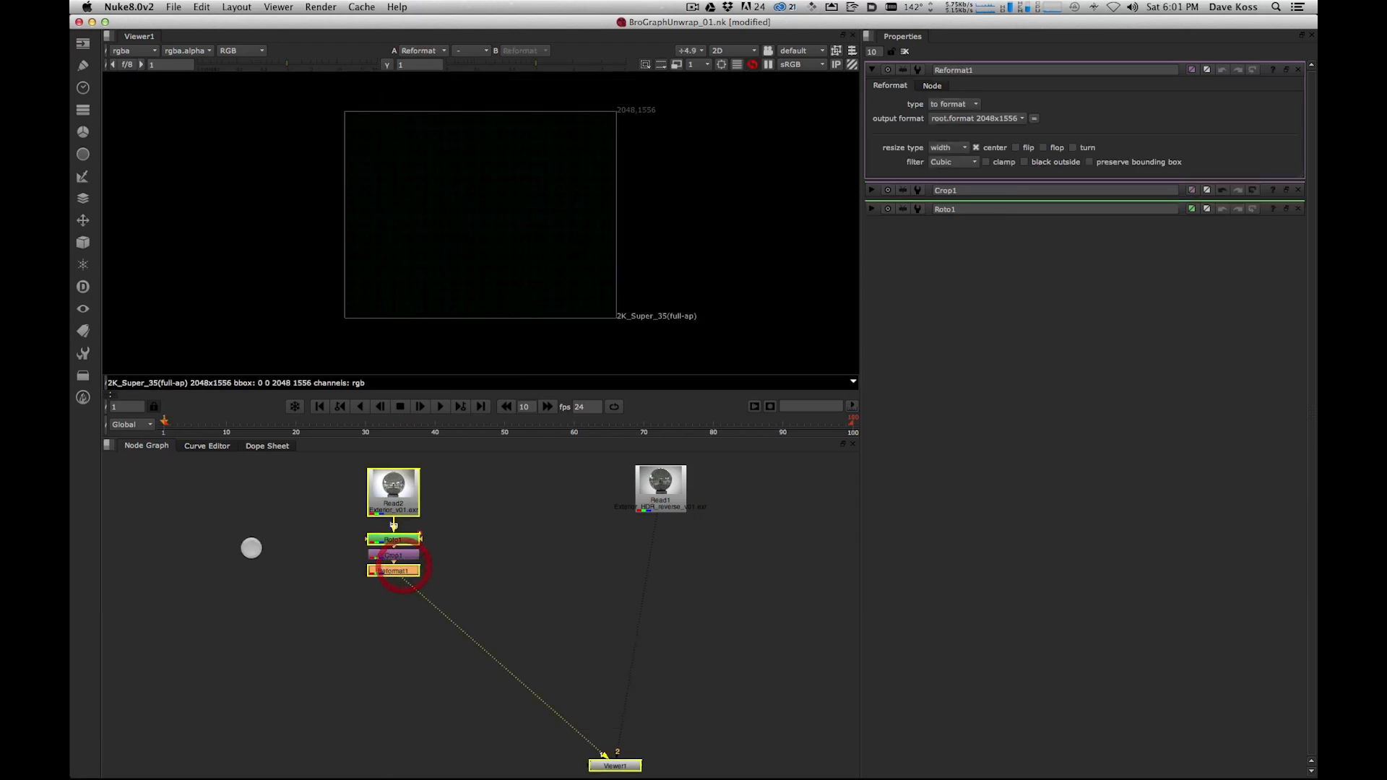
click(1003, 115)
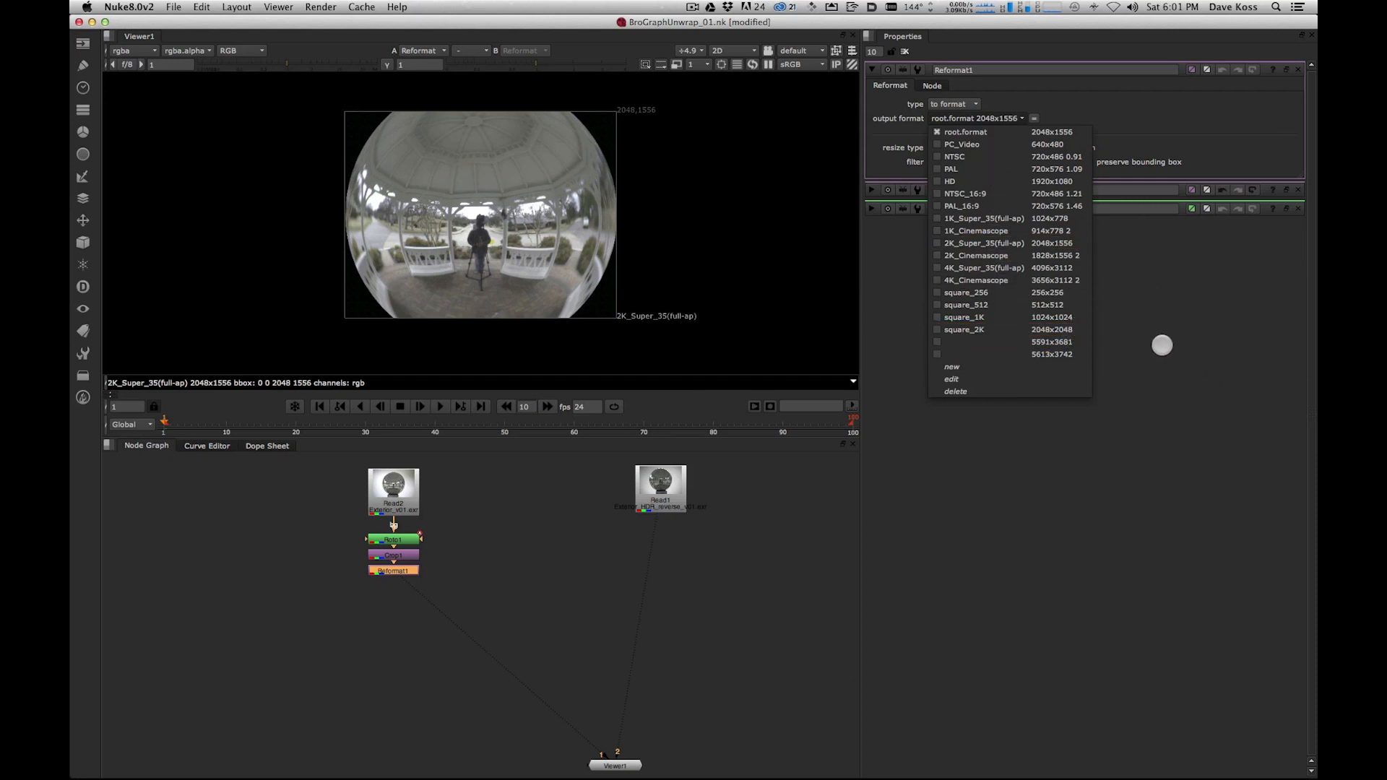
click(1163, 341)
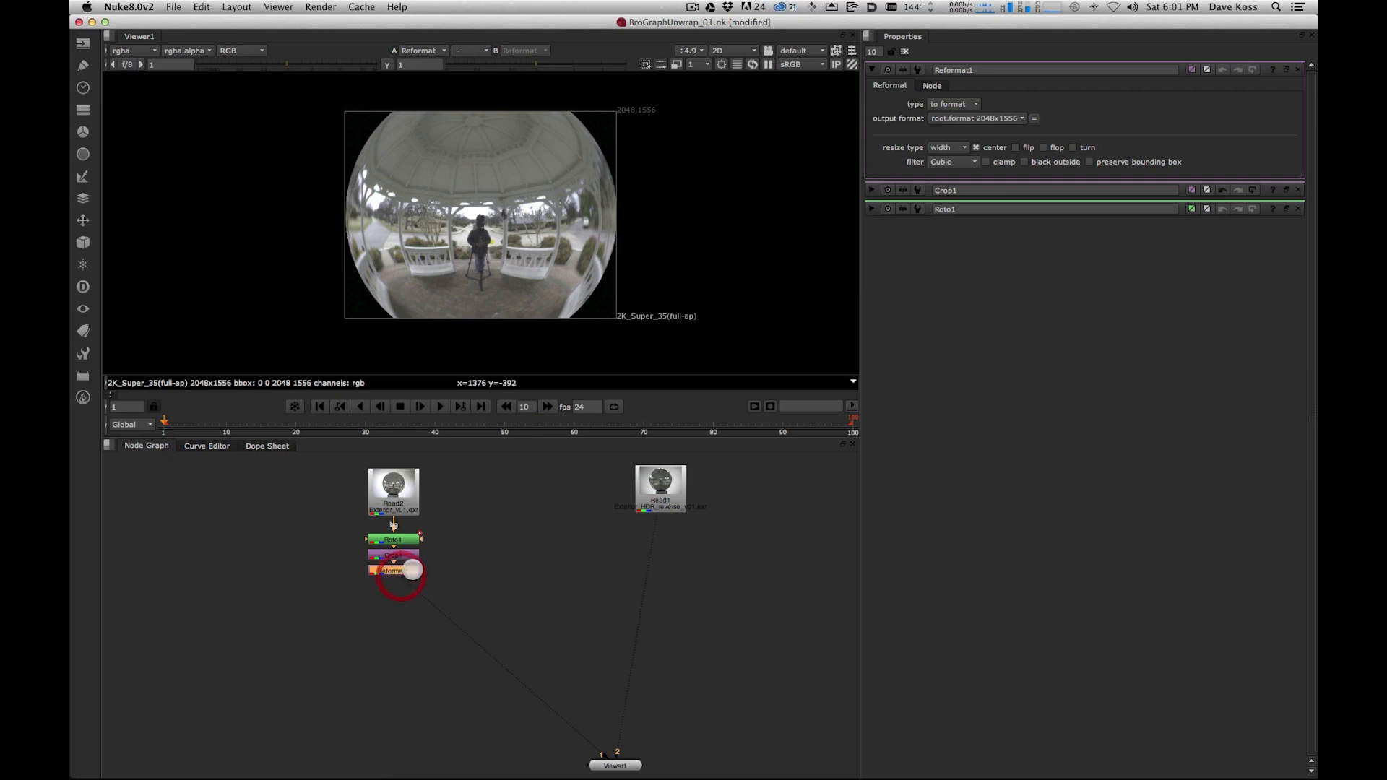
key(BackSpace)
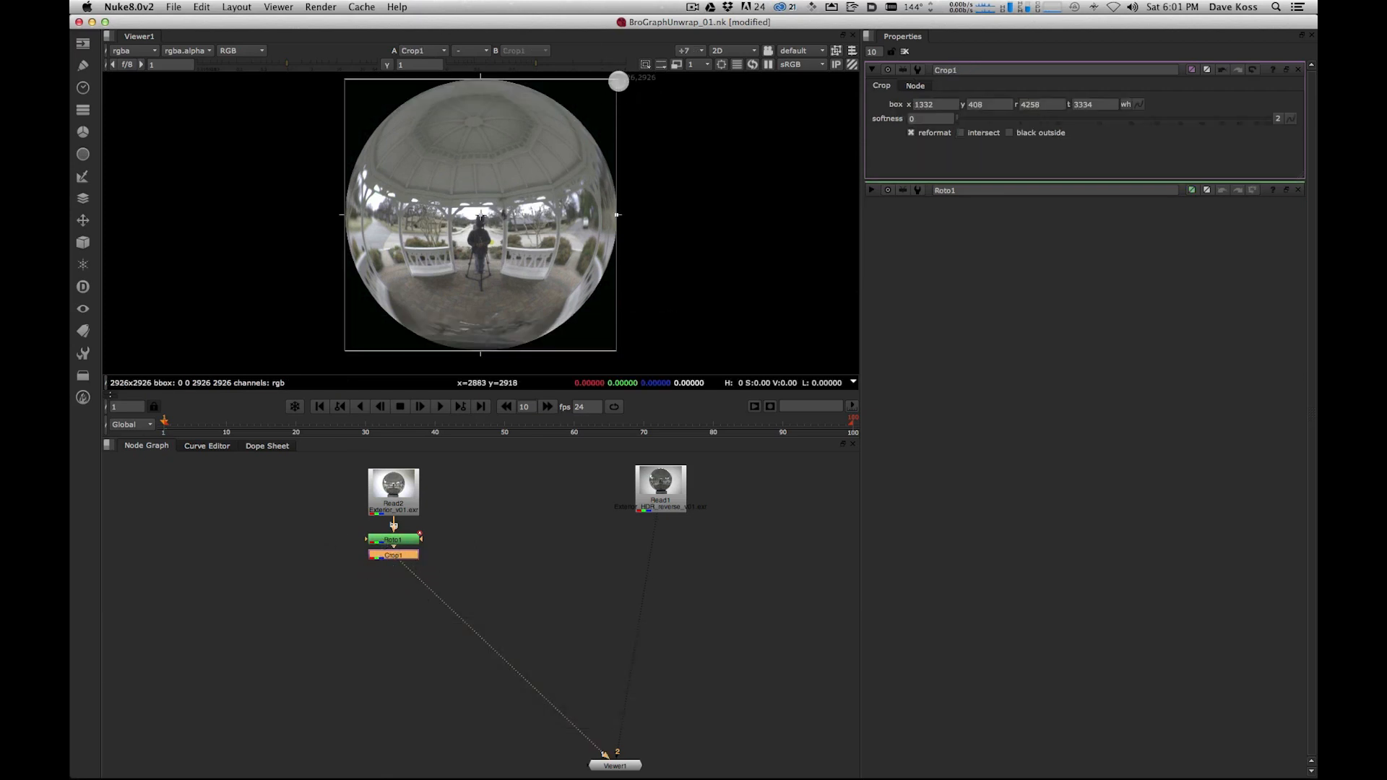
- Add a SphericalTransform node after the Crop node and inspect its unwrapped output full-screen in the viewer
key(alt)
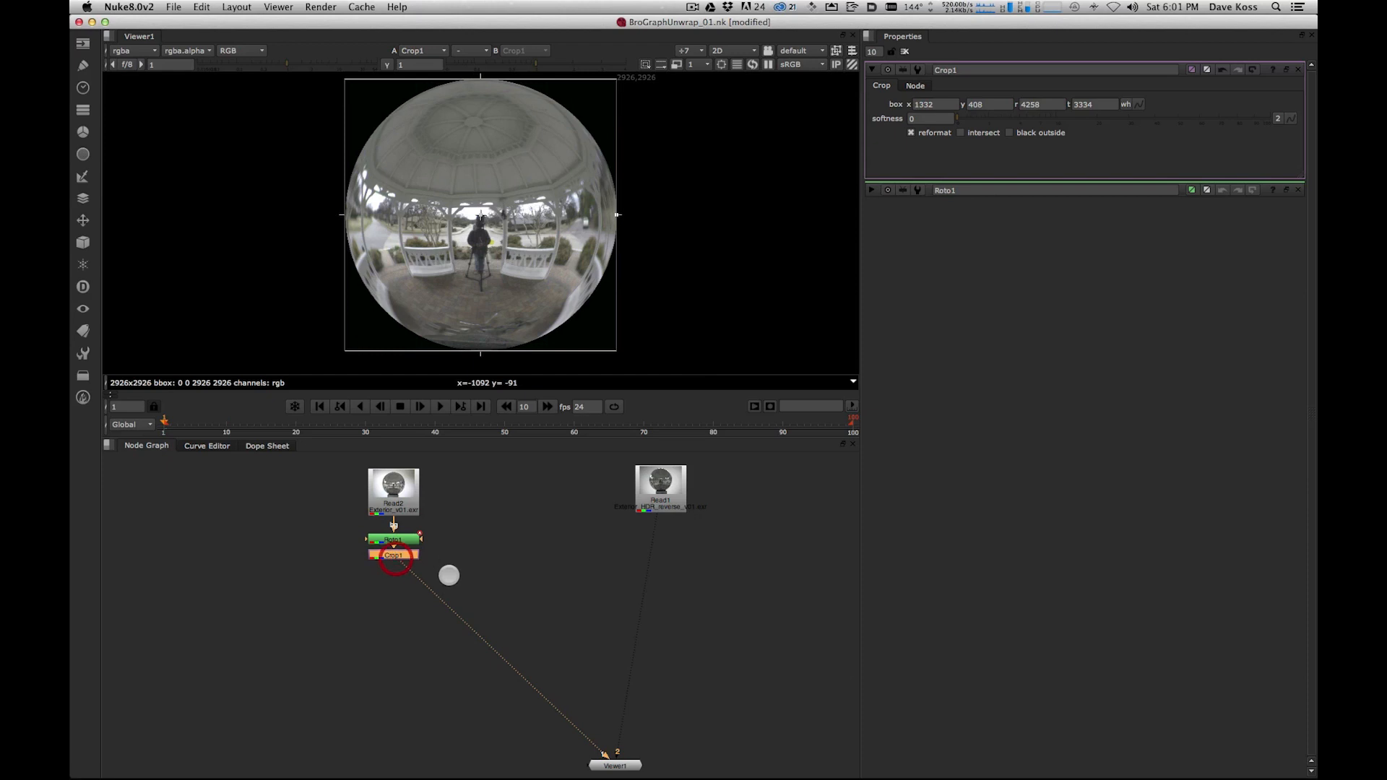
key(Tab)
text(sp)
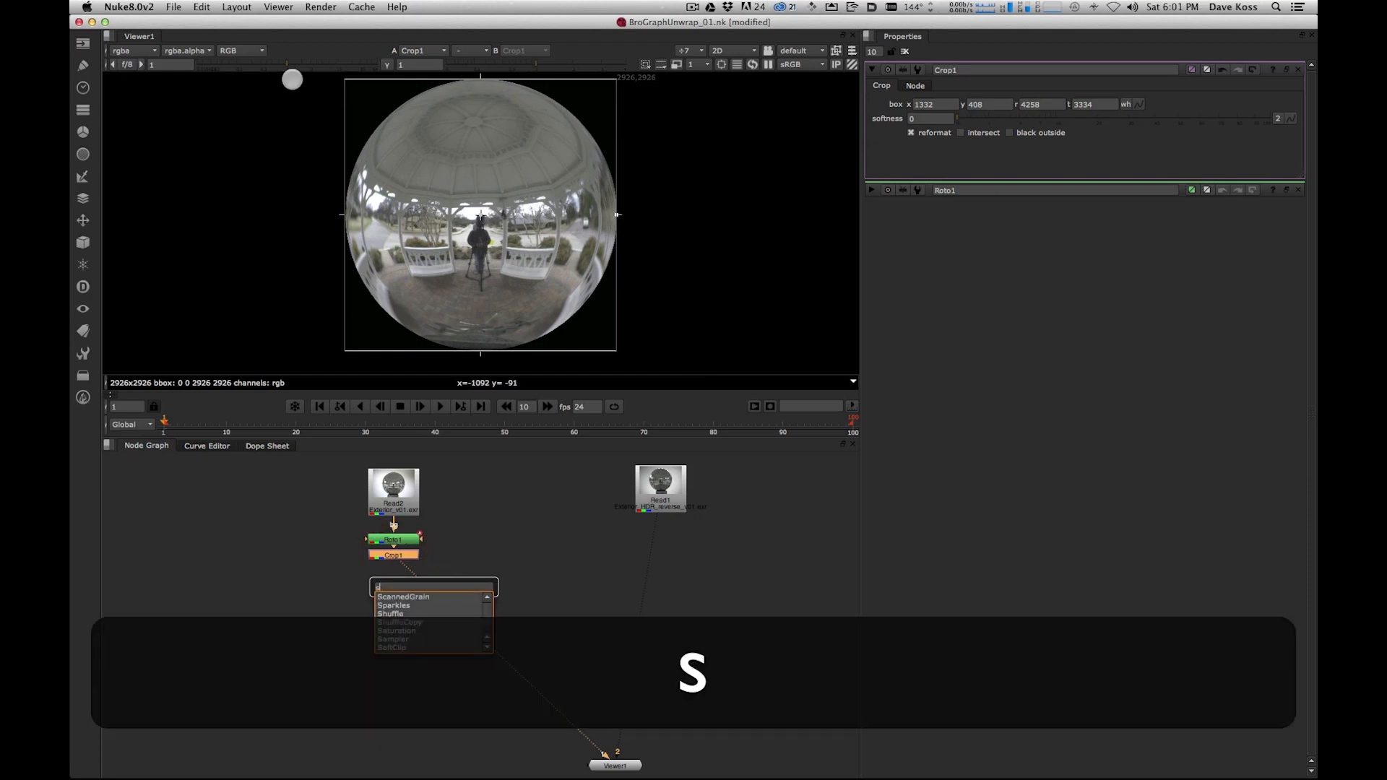
key(Down)
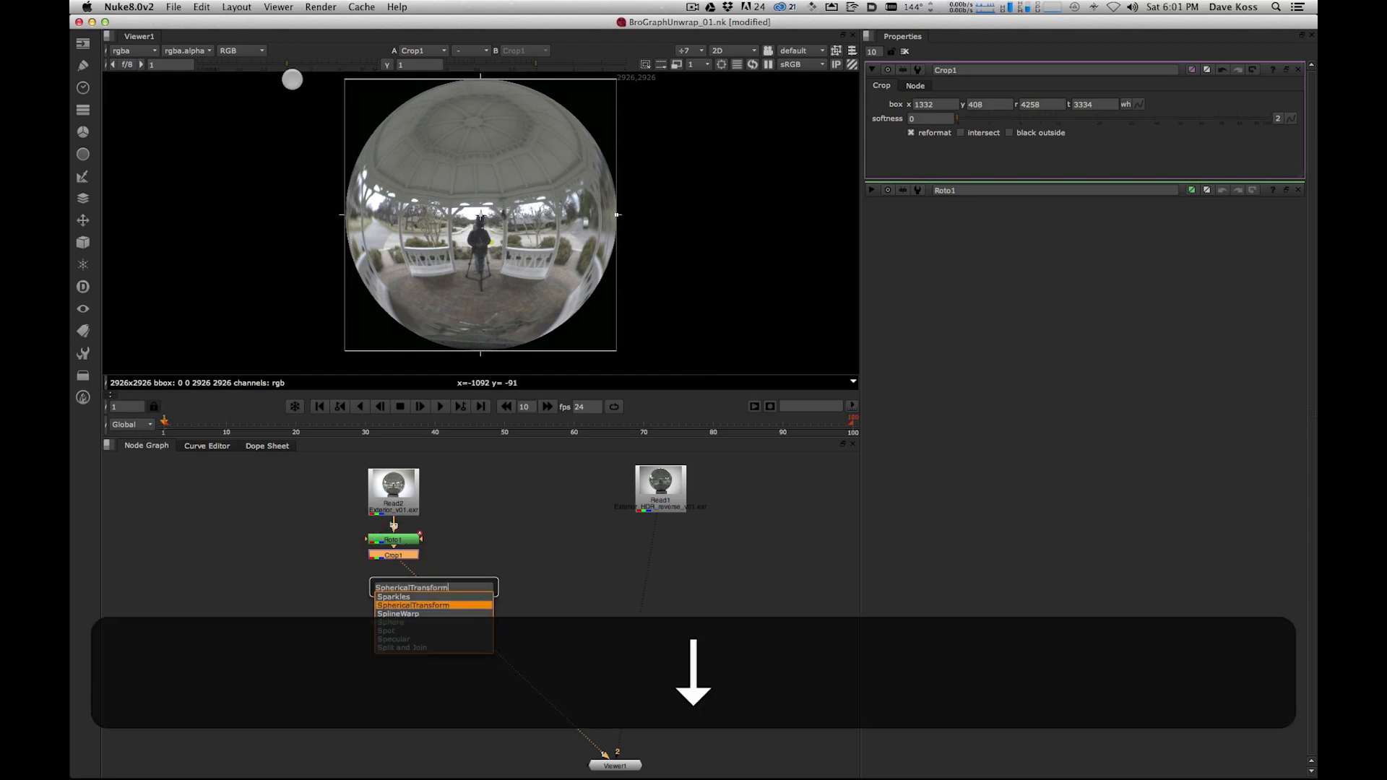
key(Return)
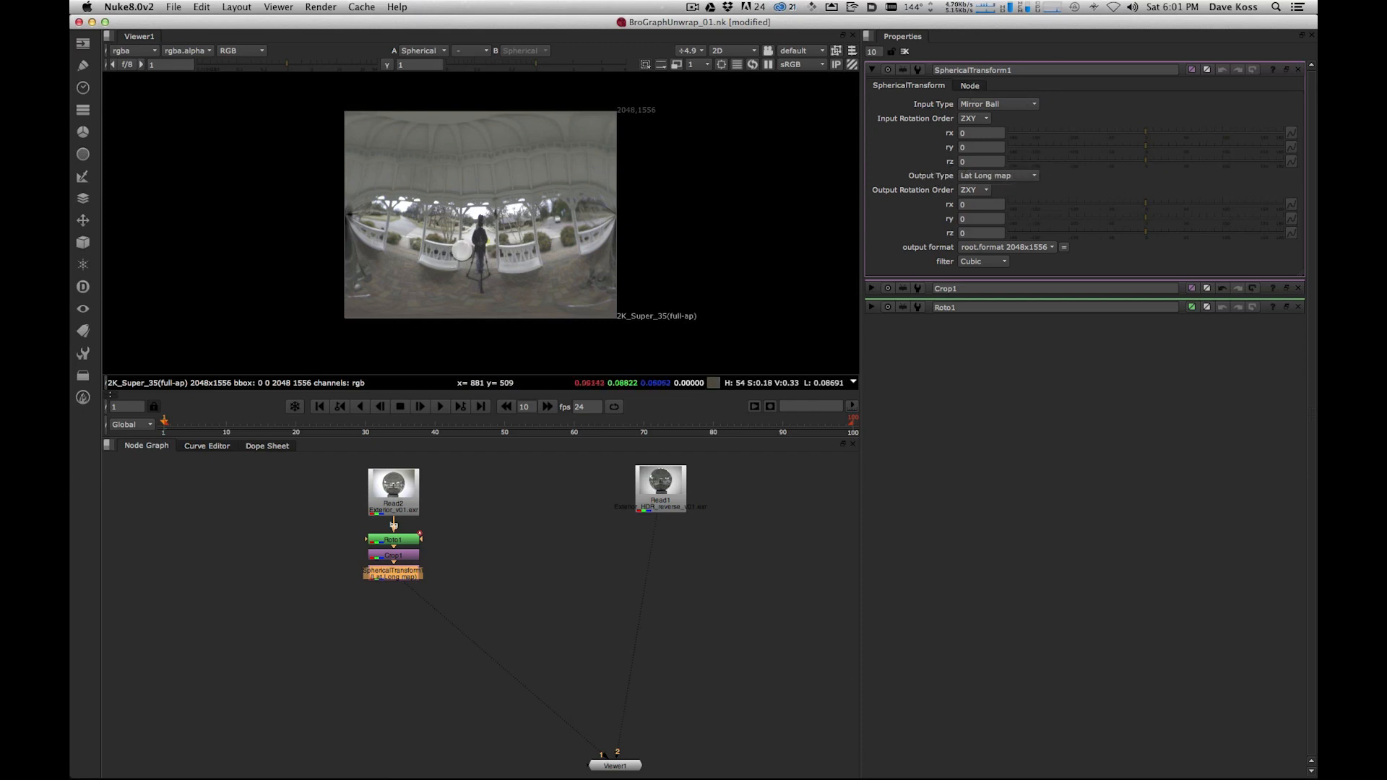
key(space)
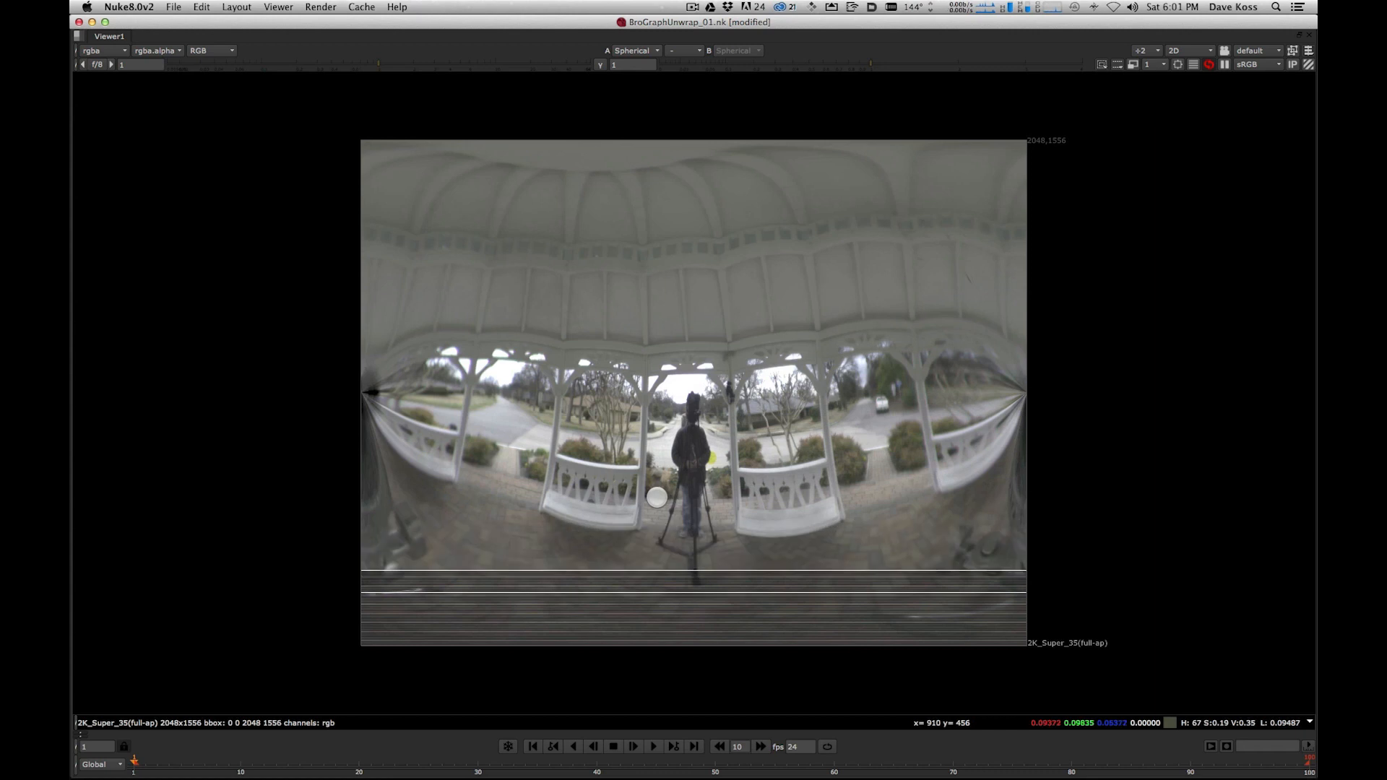
key(space)
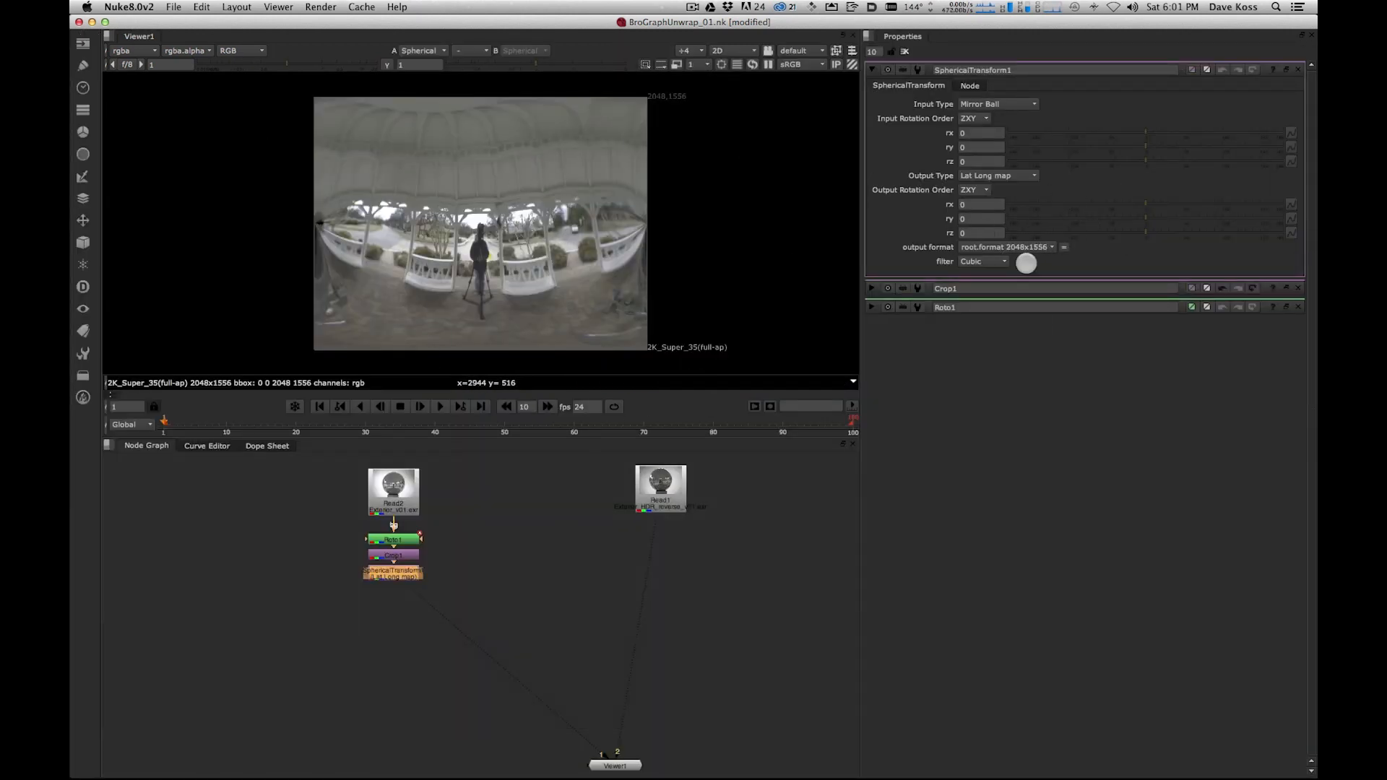
click(1031, 247)
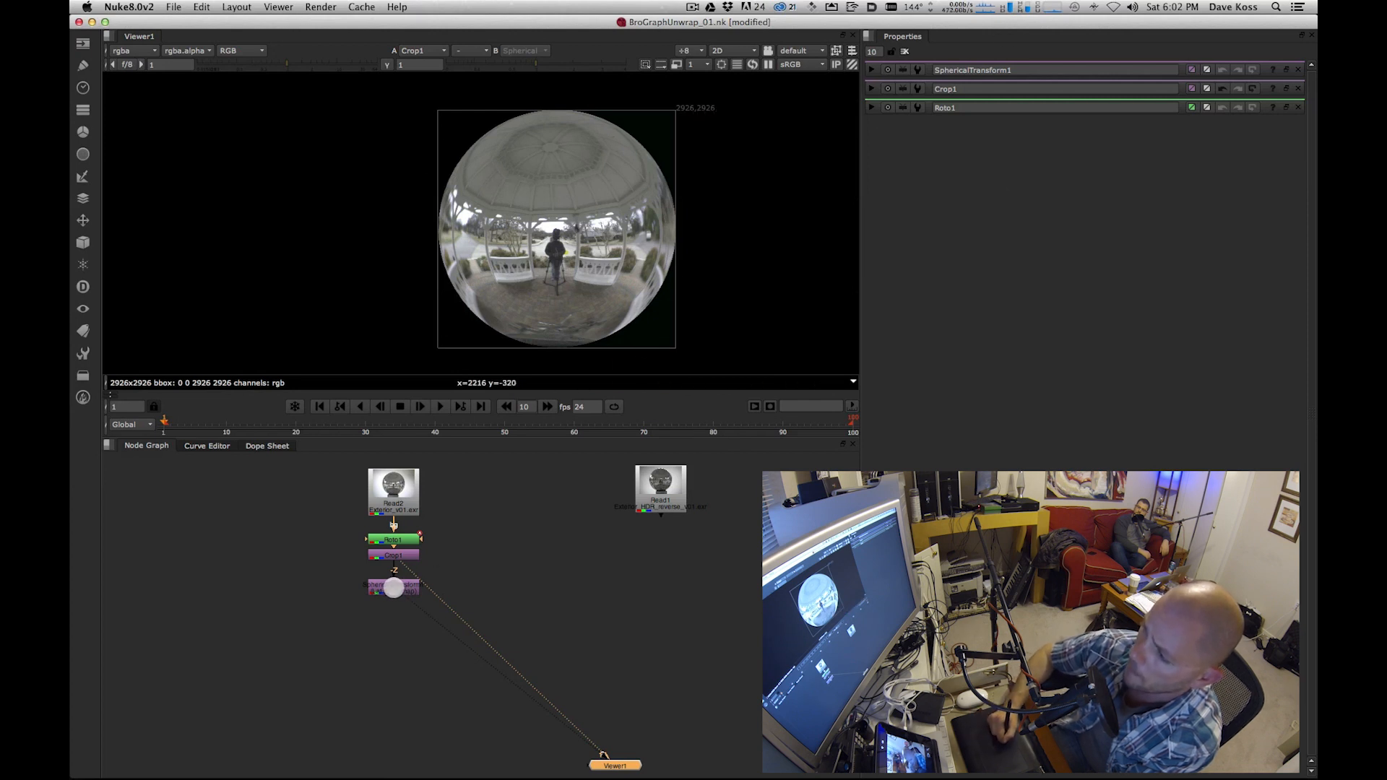
double_click(402, 591)
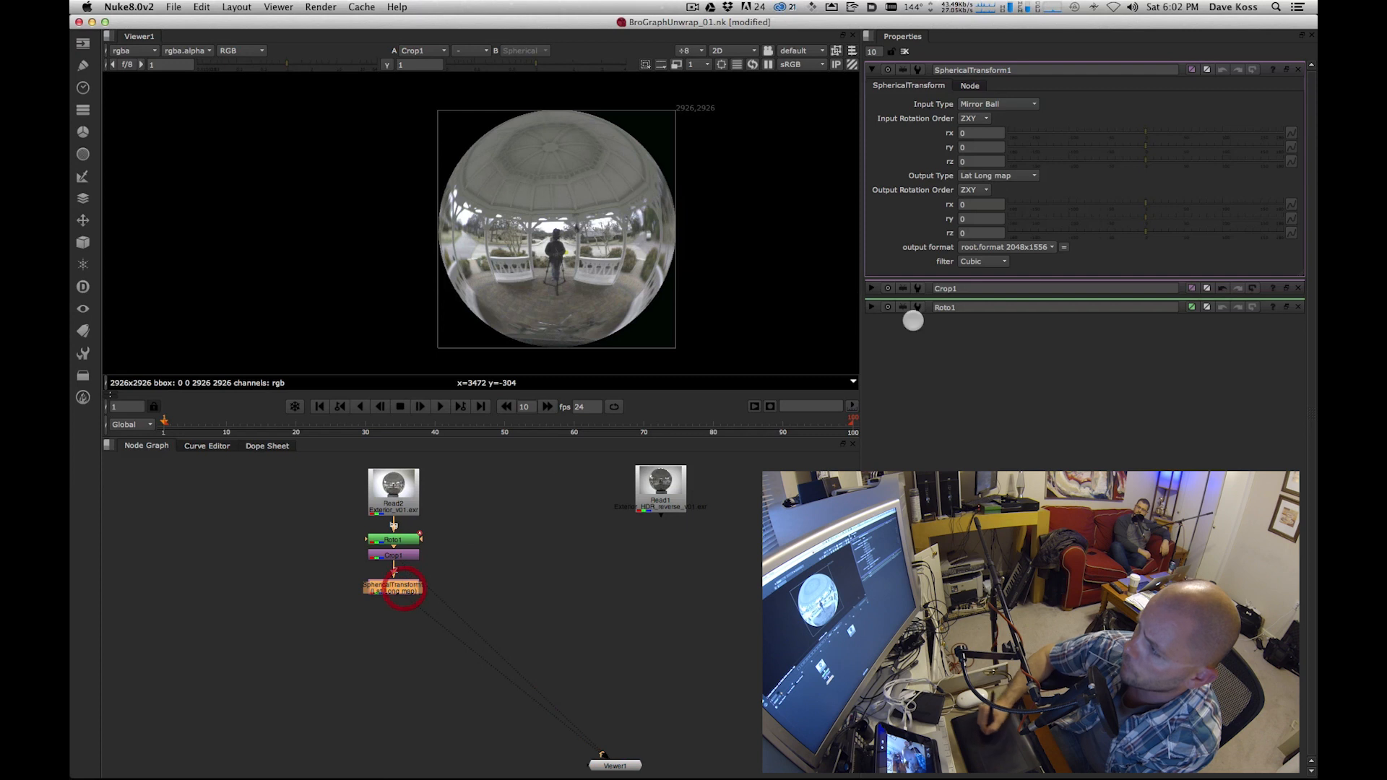
key(super+space)
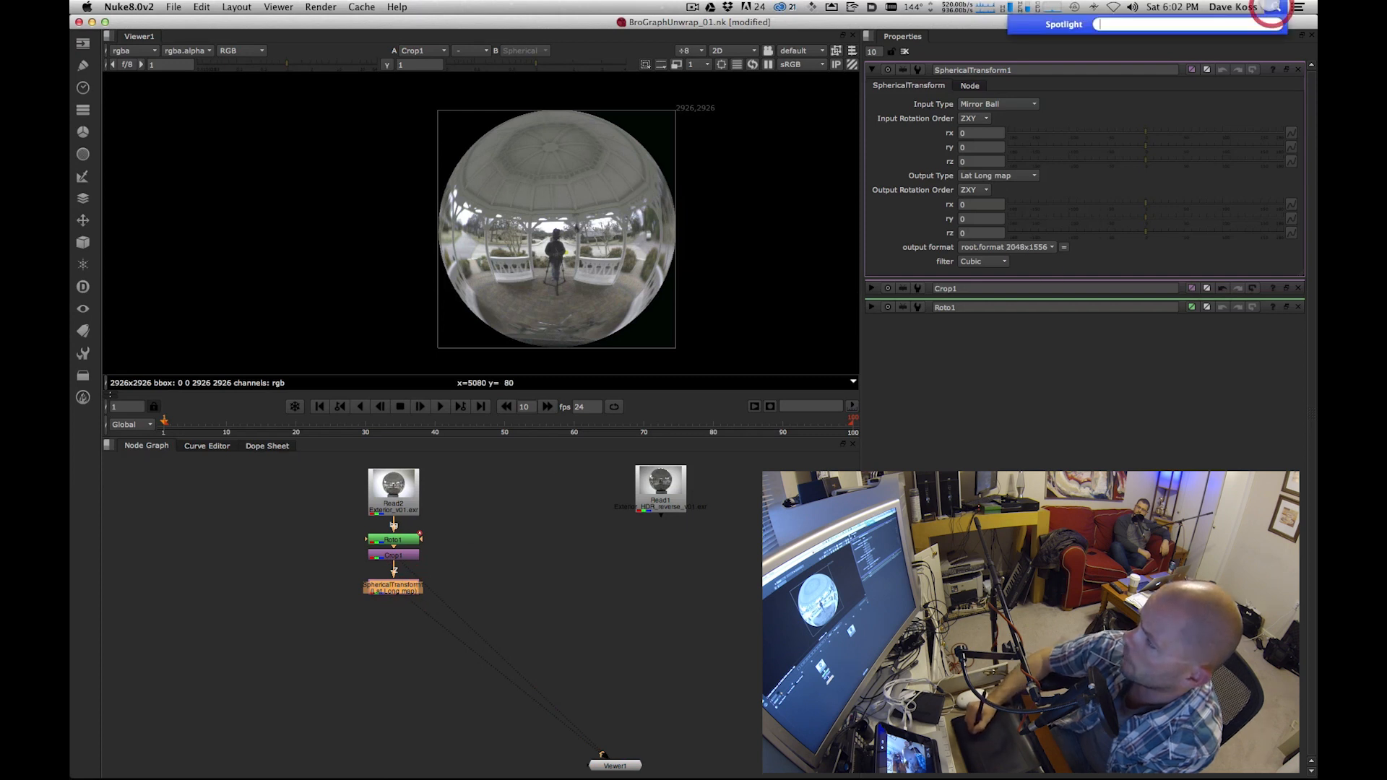
text(2)
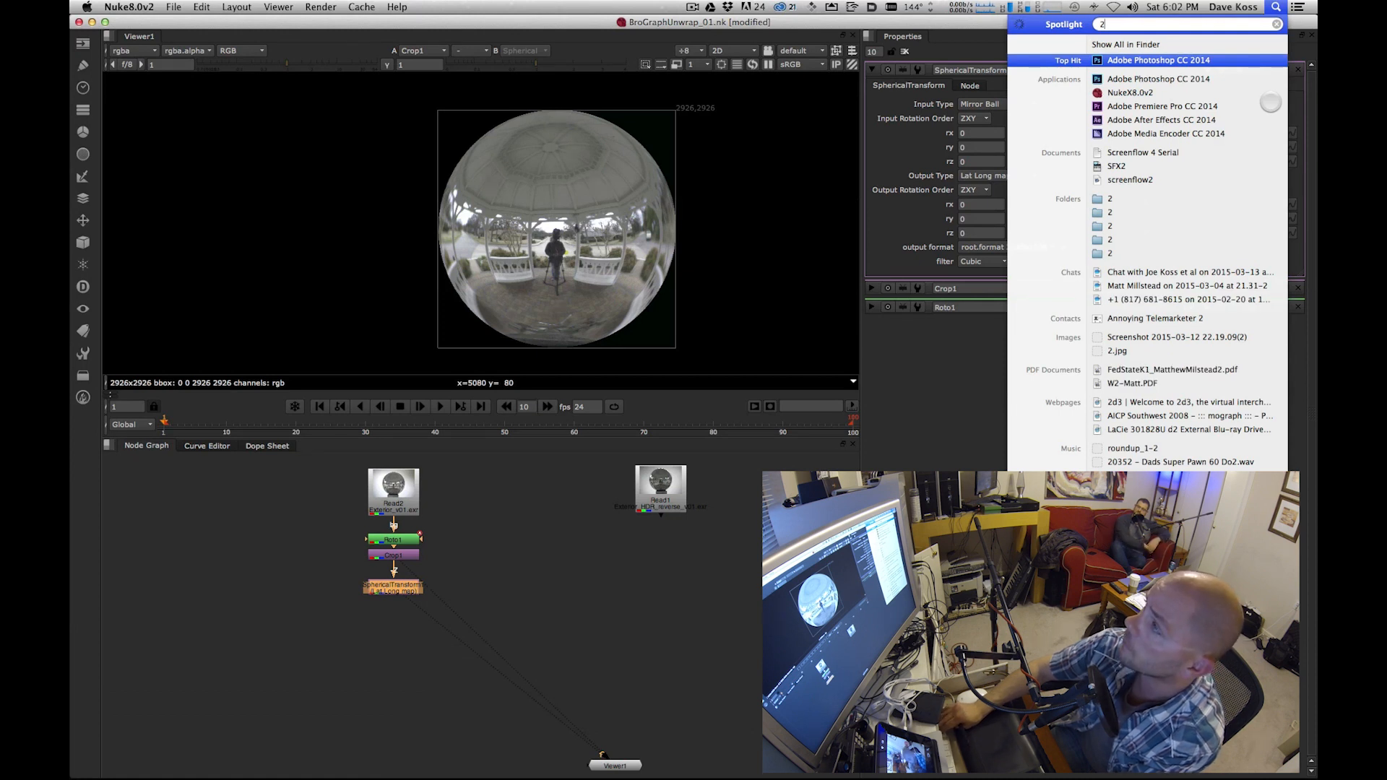
key(Escape)
key(Escape)
- Check the Crop node's image size in the viewer and calculate 2926*2 in Spotlight
click(446, 557)
click(397, 562)
key(2)
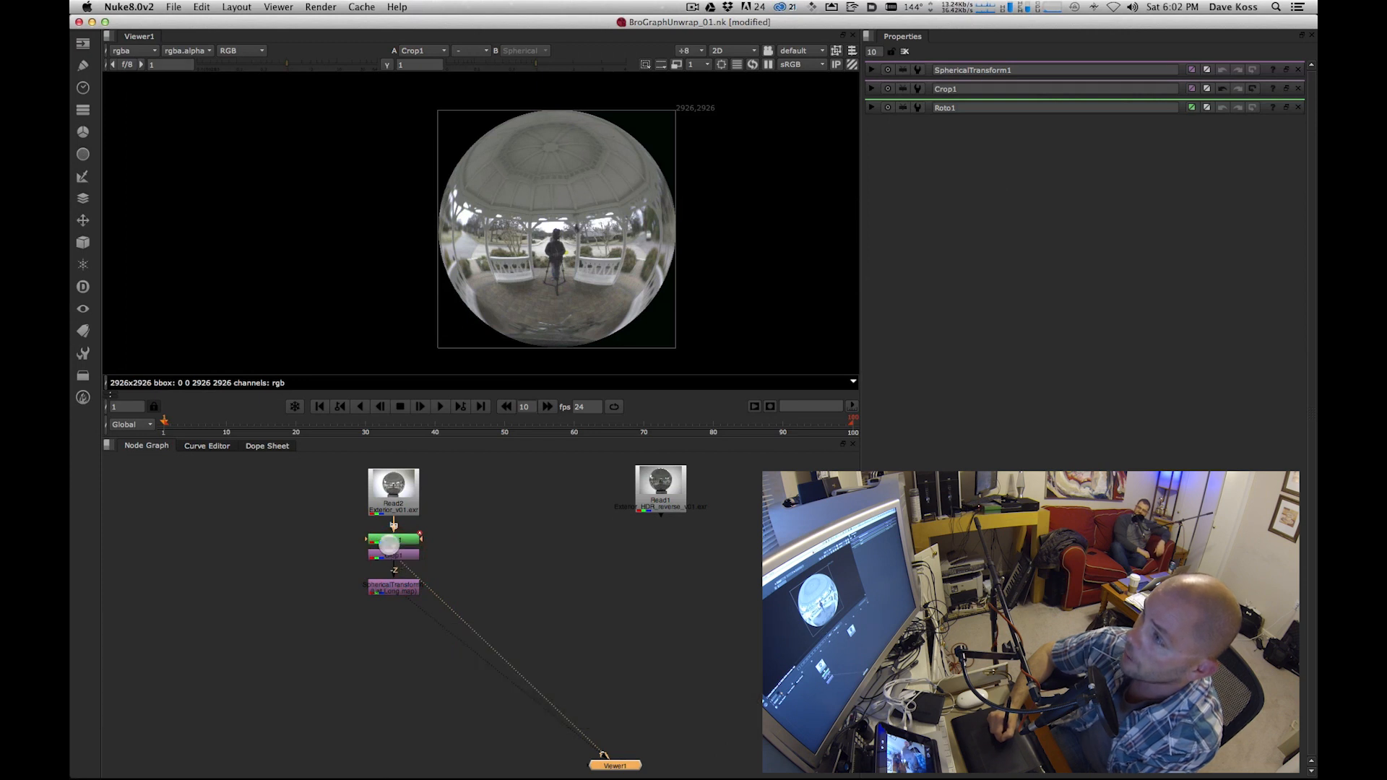
double_click(388, 585)
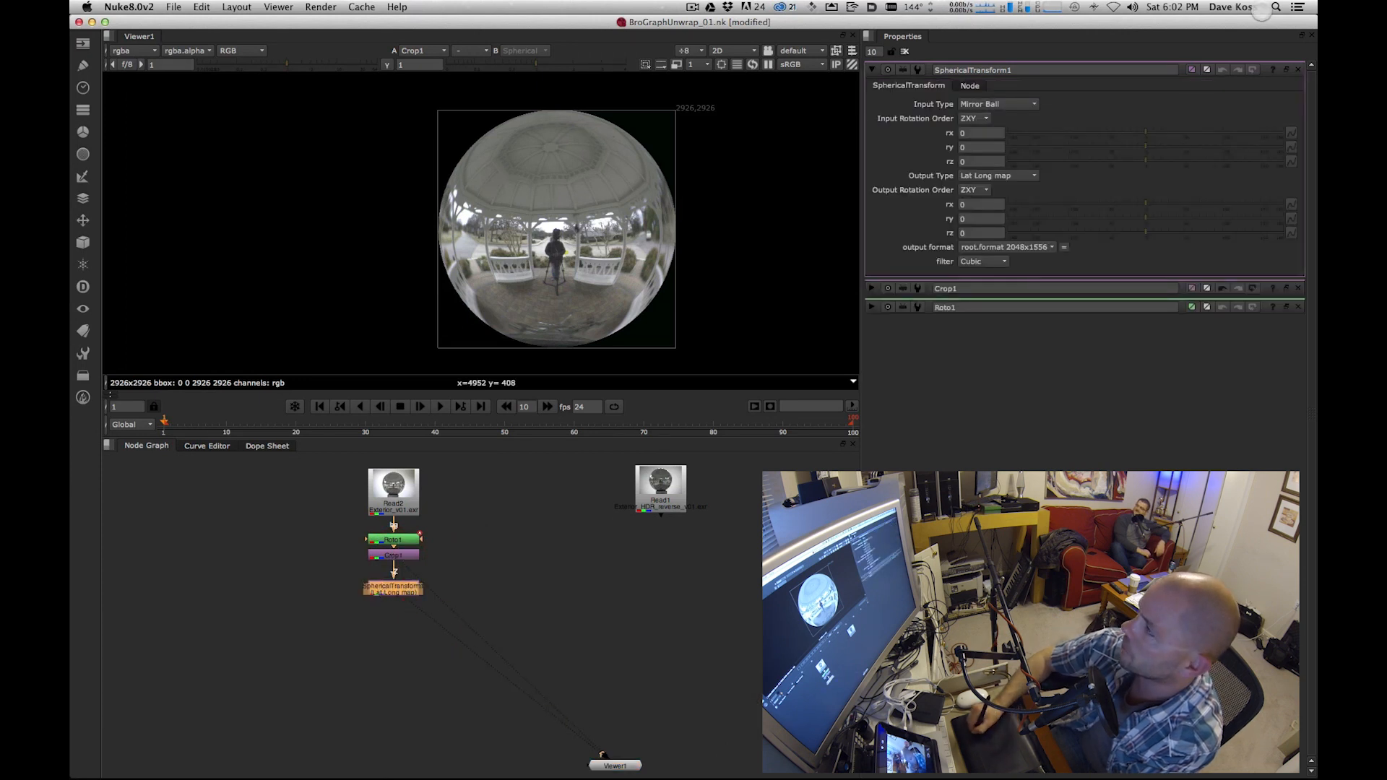
click(1276, 8)
text(926*2)
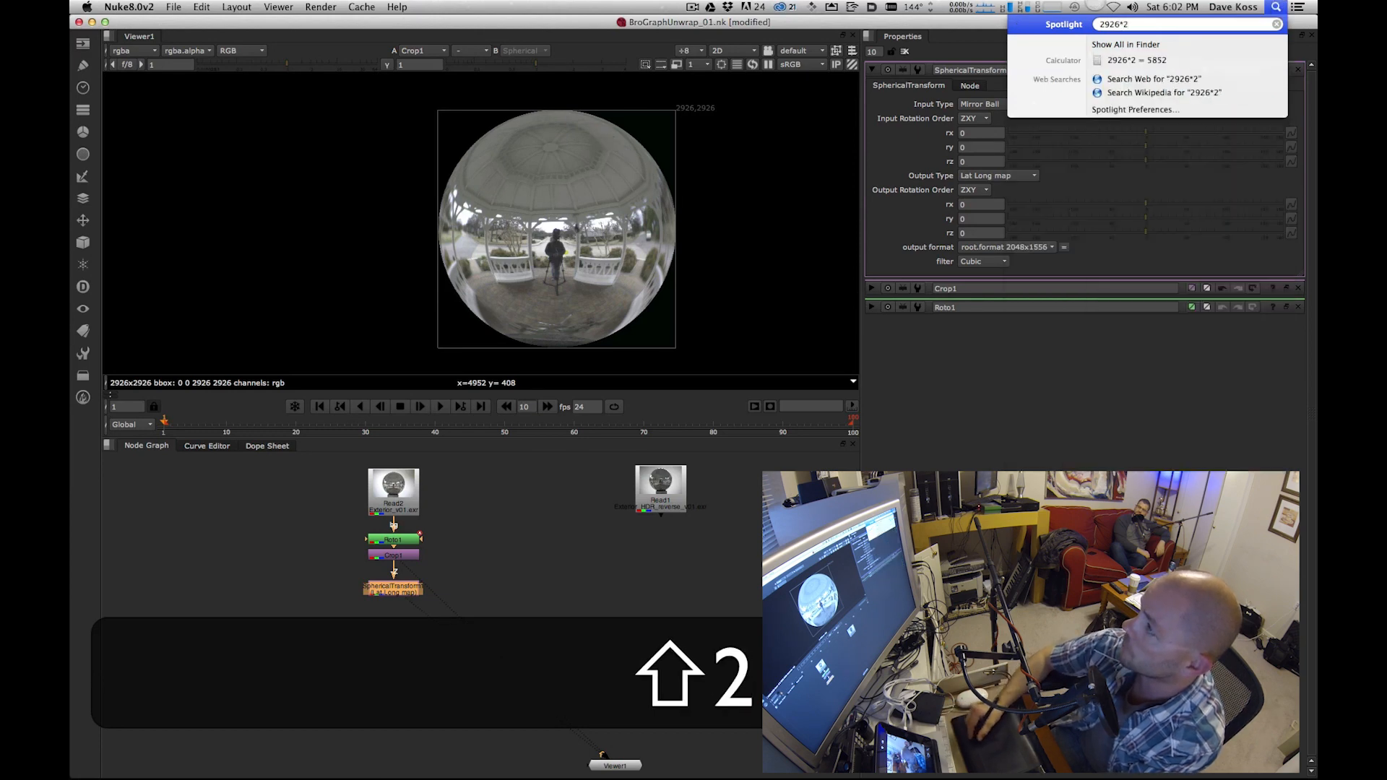
click(1063, 372)
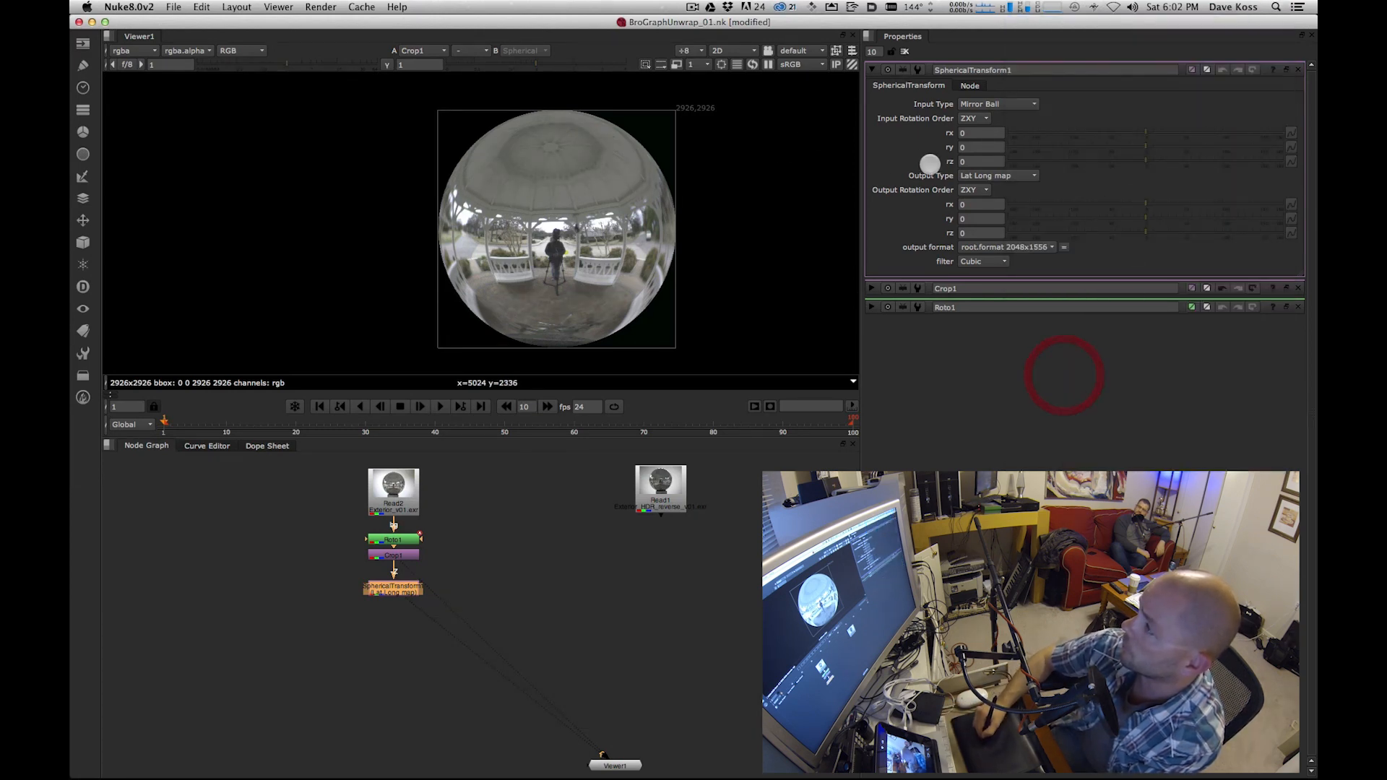
- Start a new output format for the SphericalTransform with a file size of 5852 wide by 2926 high
click(1025, 247)
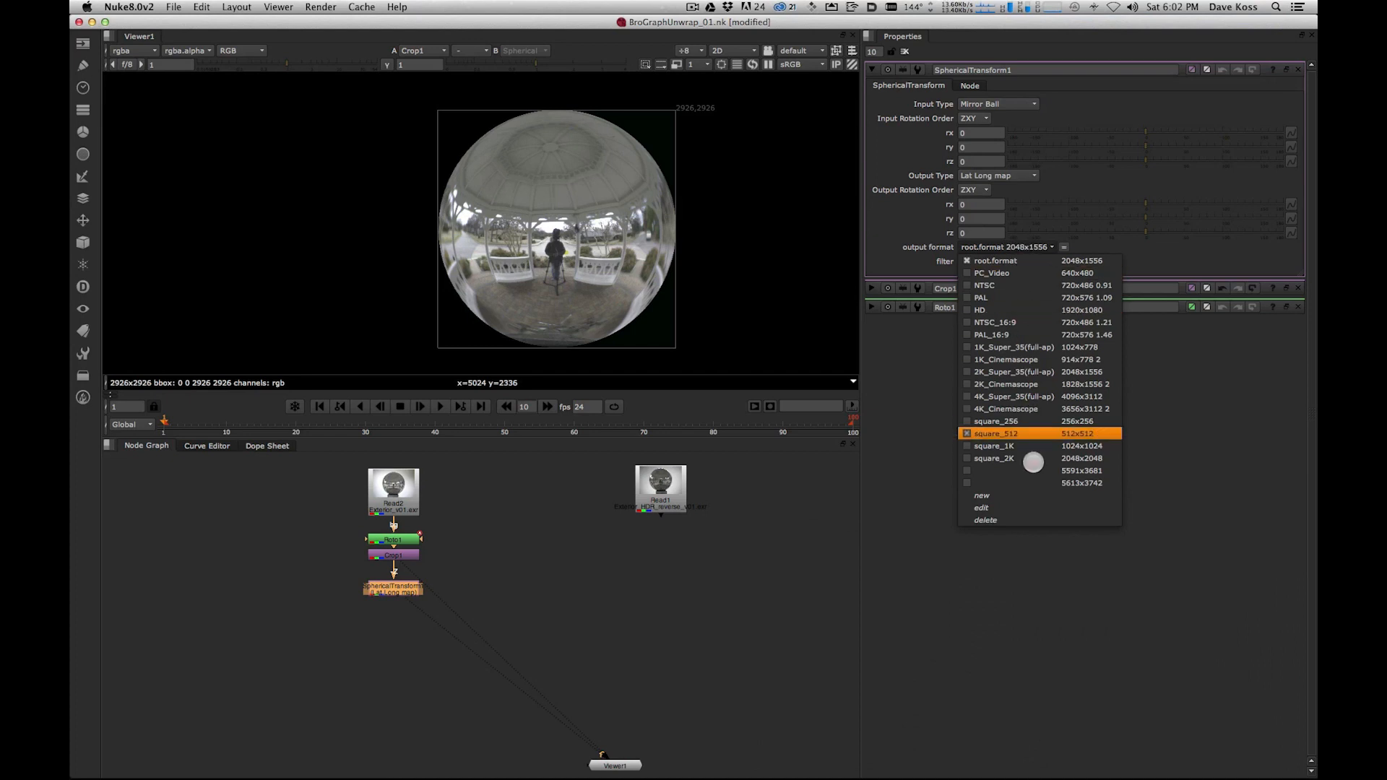
click(1024, 494)
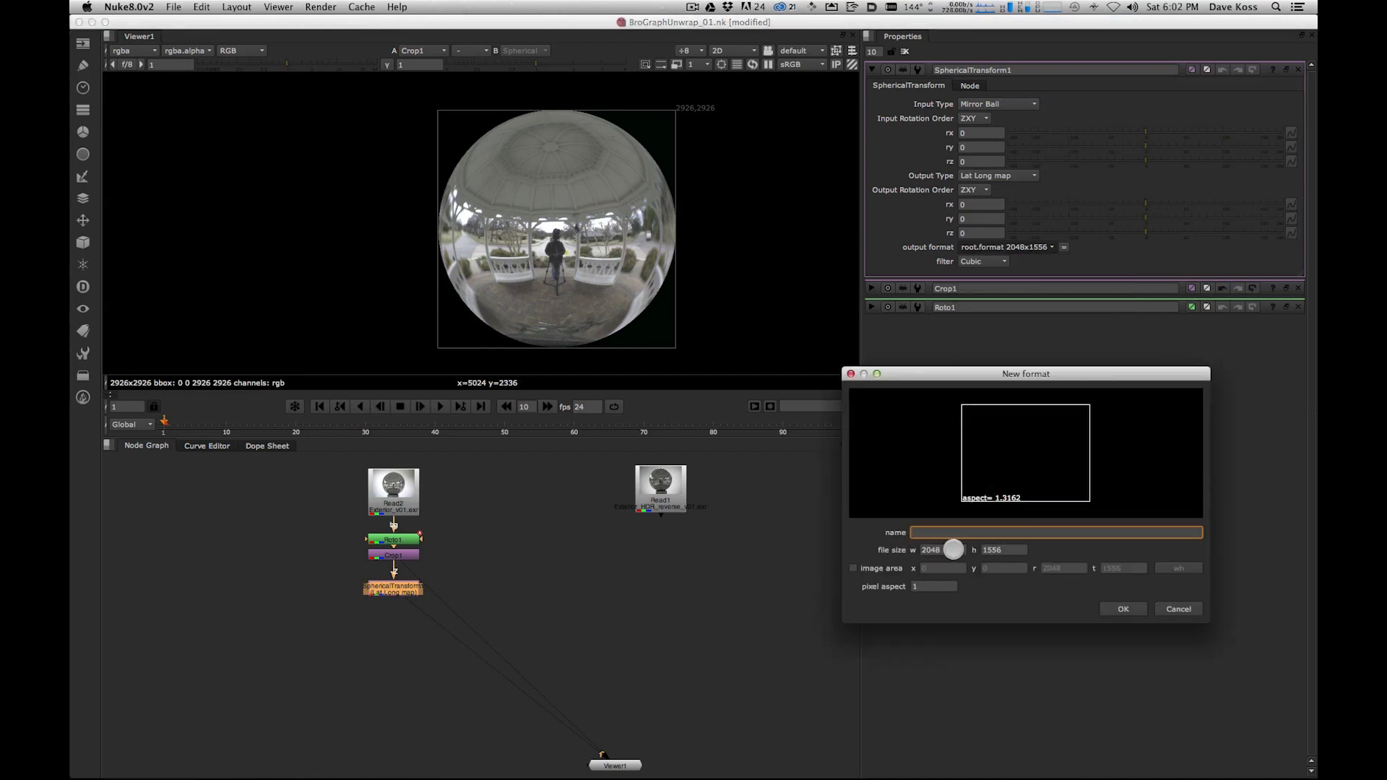
double_click(1006, 550)
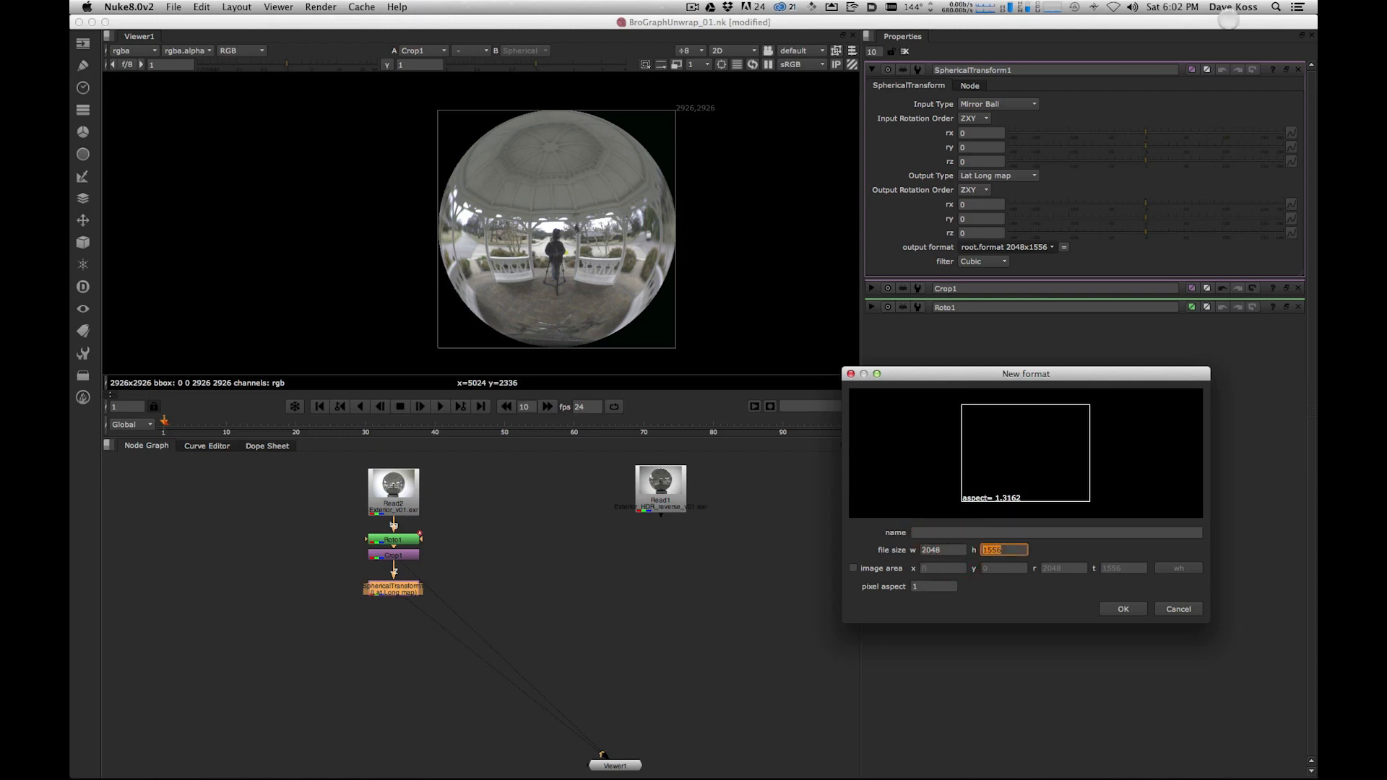
click(1277, 8)
click(1273, 8)
text(2926)
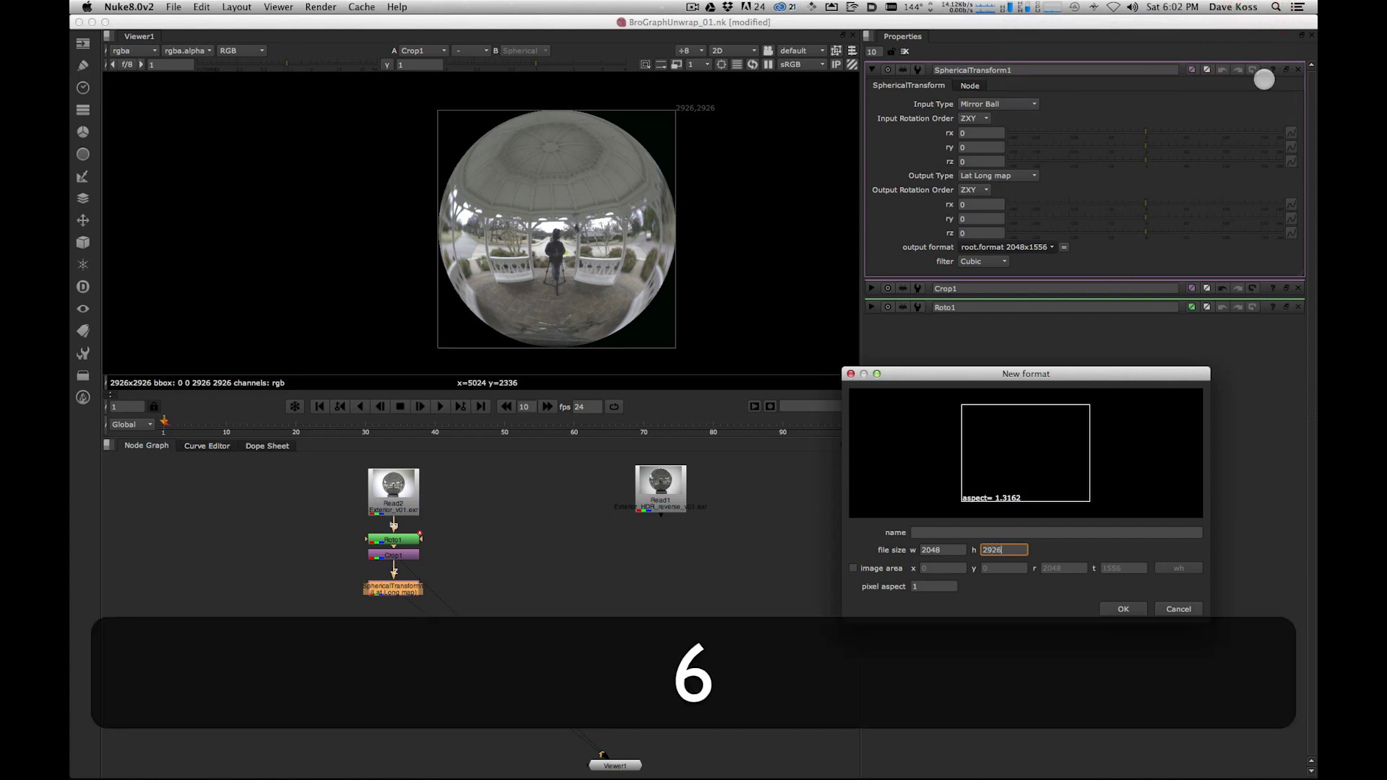
key(shift+Tab)
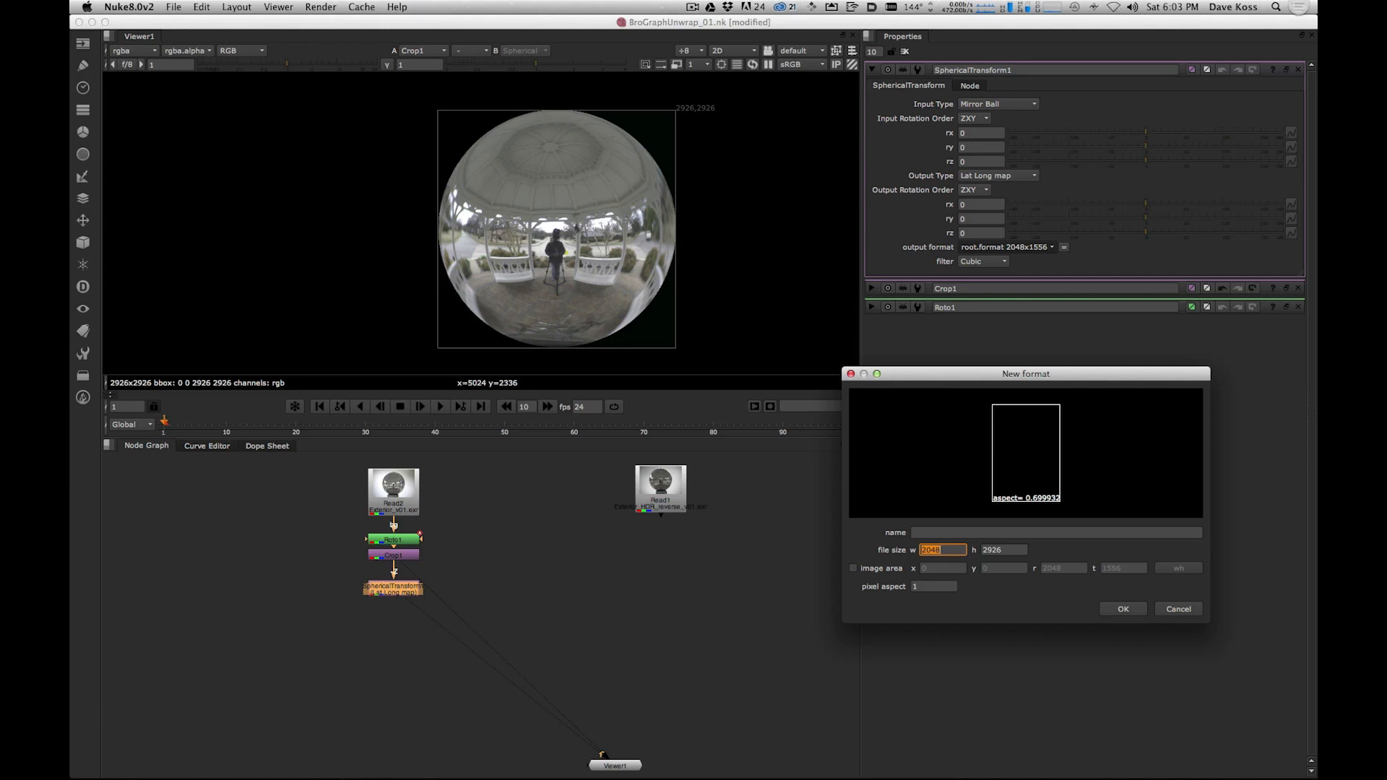
click(1276, 7)
key(Escape)
text(5852)
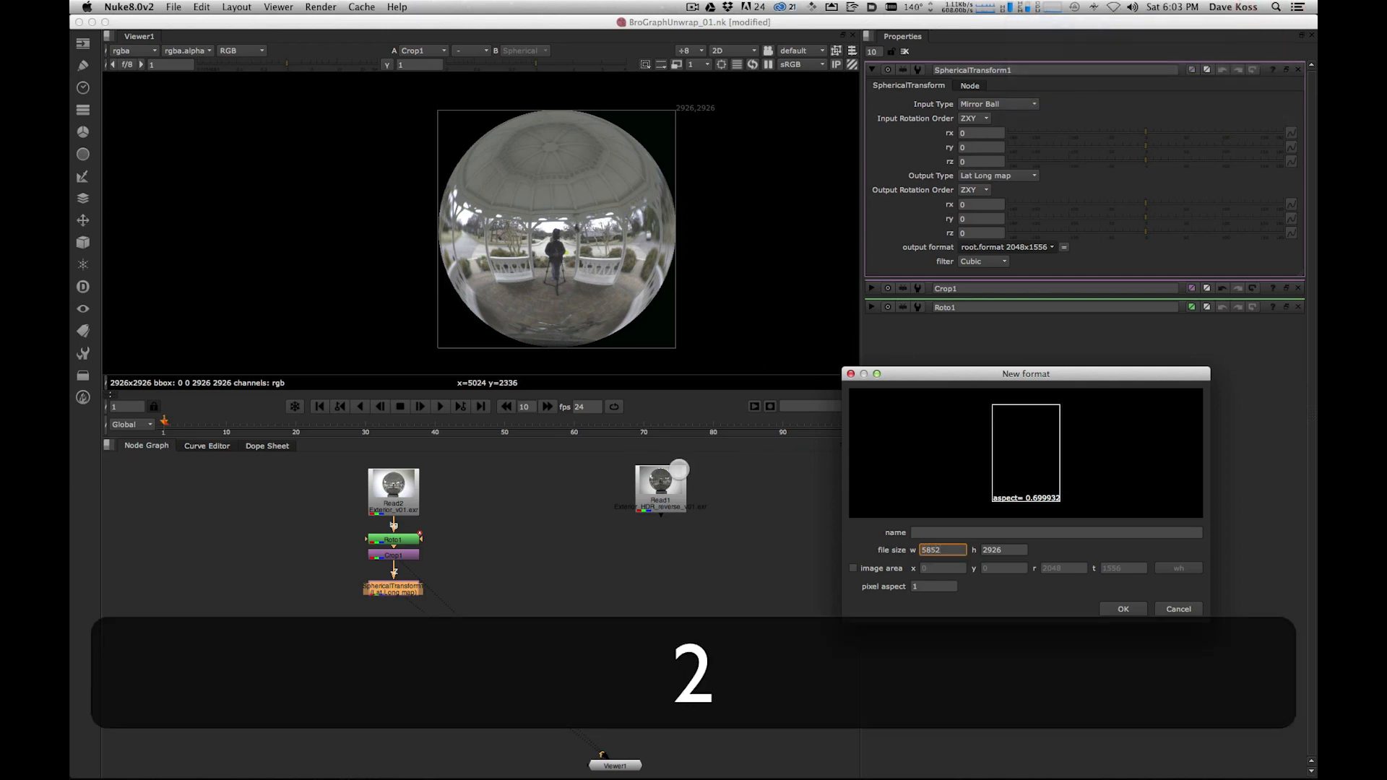
- Name the new format 5d_2:1 and save it as the SphericalTransform's output format
click(1129, 609)
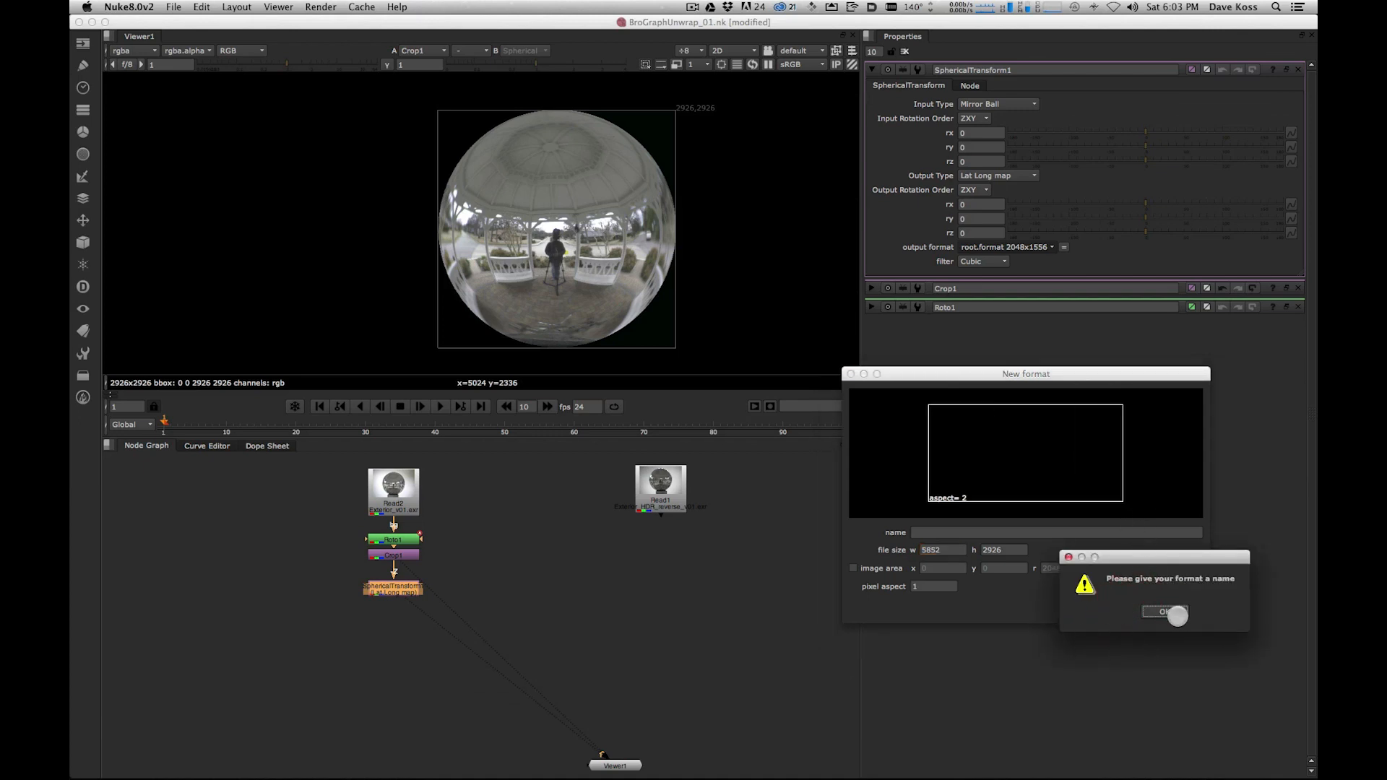
click(1176, 614)
click(953, 531)
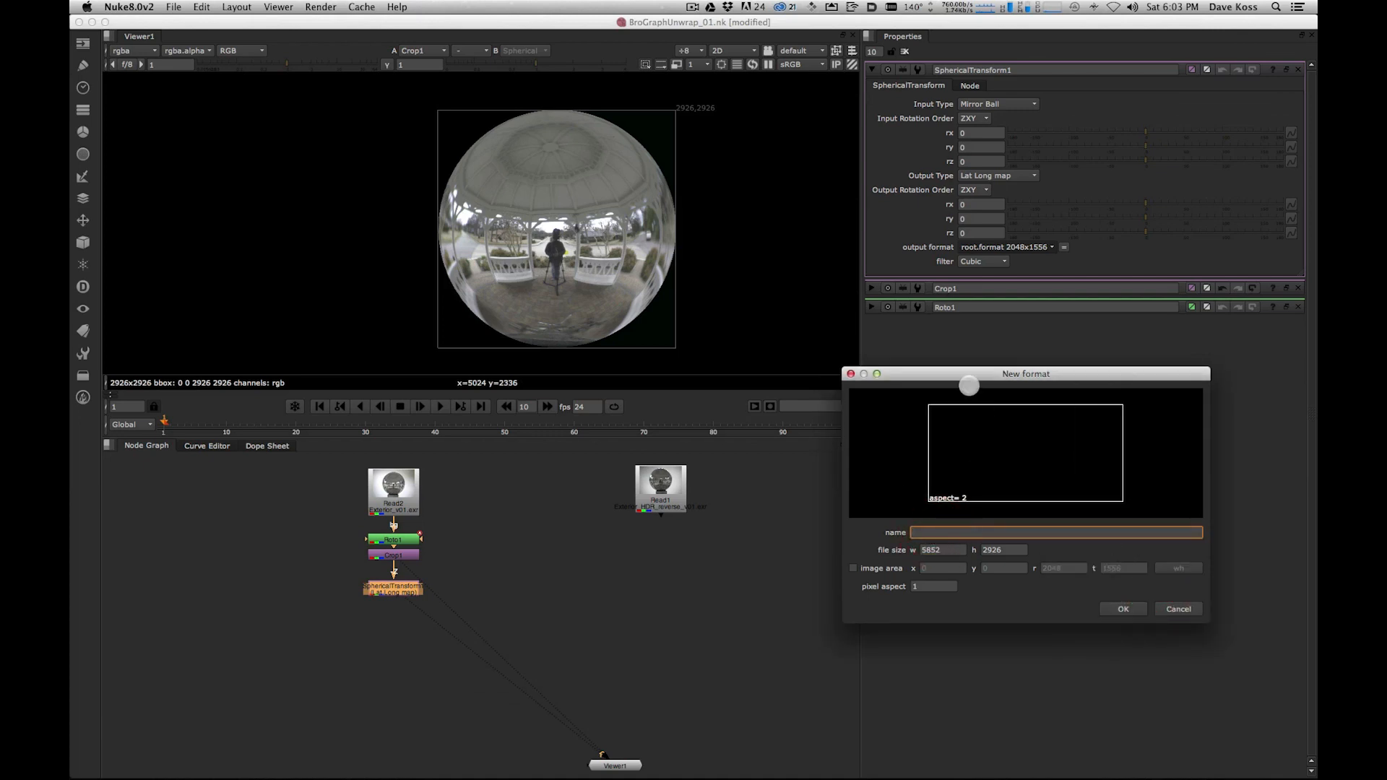
text(5d_)
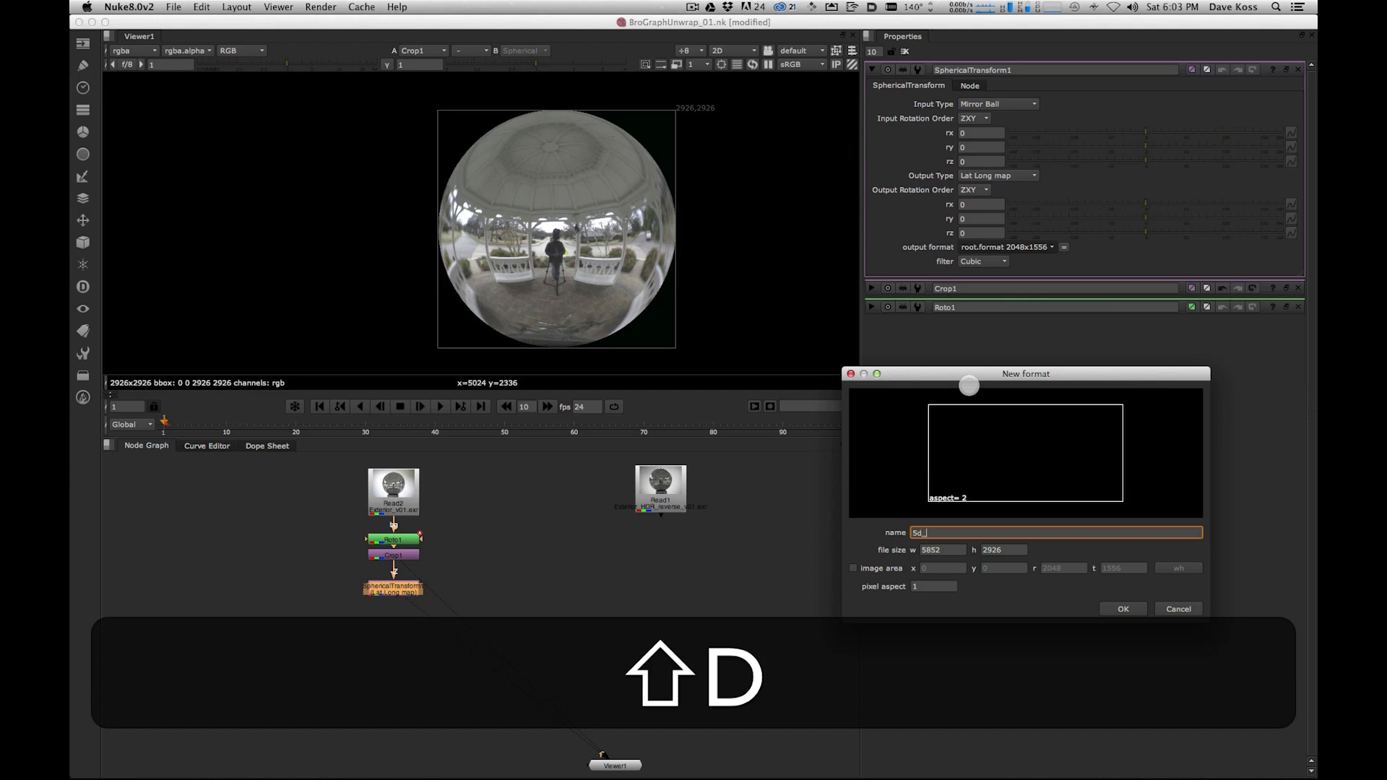
text(2:1)
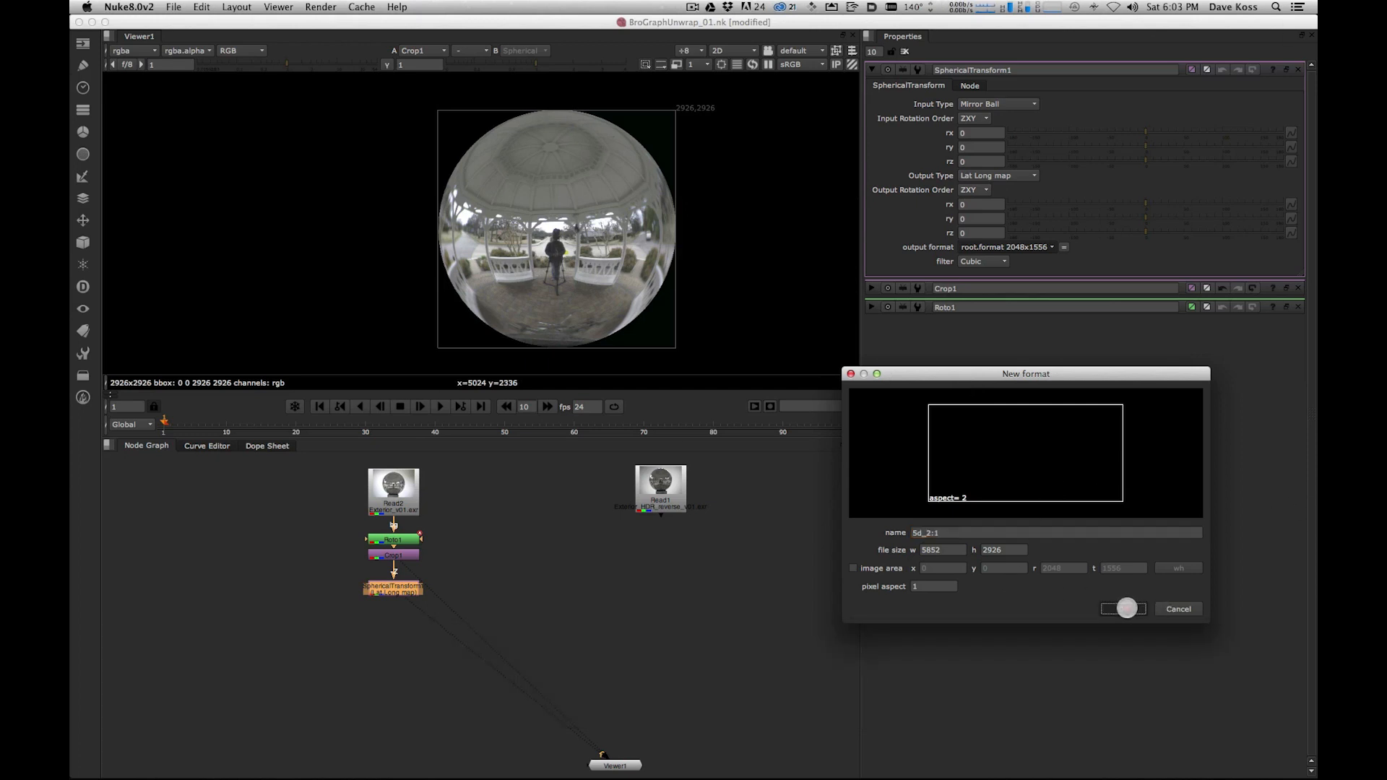
click(1122, 608)
- Send the SphericalTransform output to the viewer and examine the unwrapped panorama enlarged
click(474, 576)
click(396, 589)
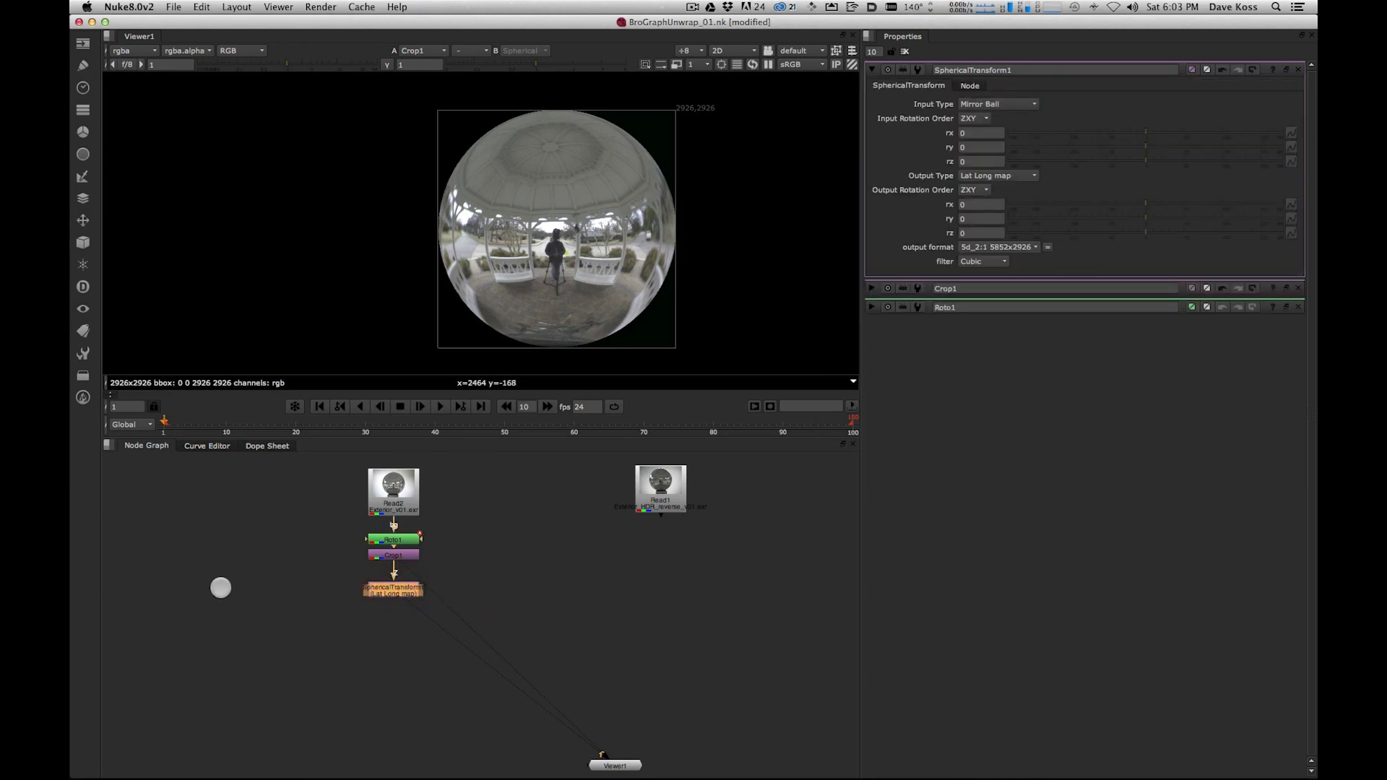
key(2)
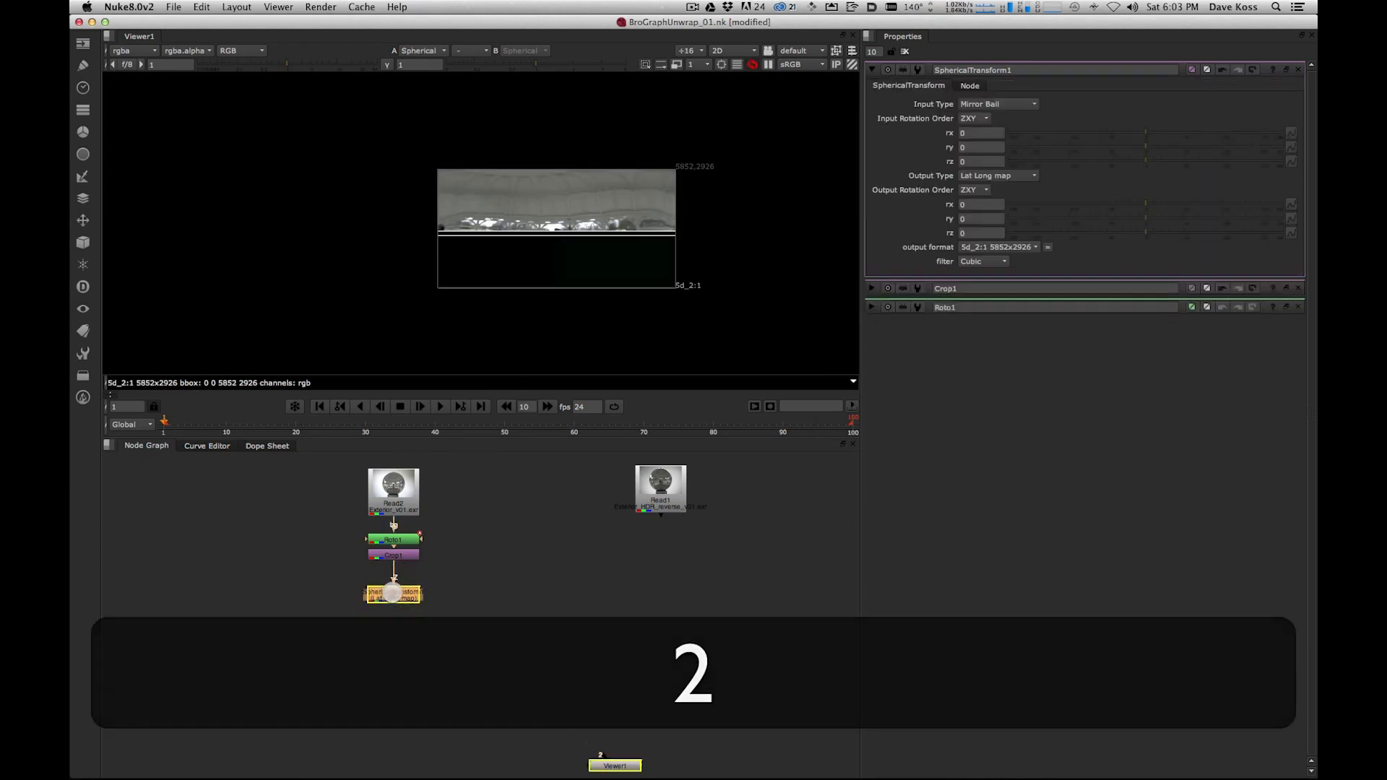
key(space)
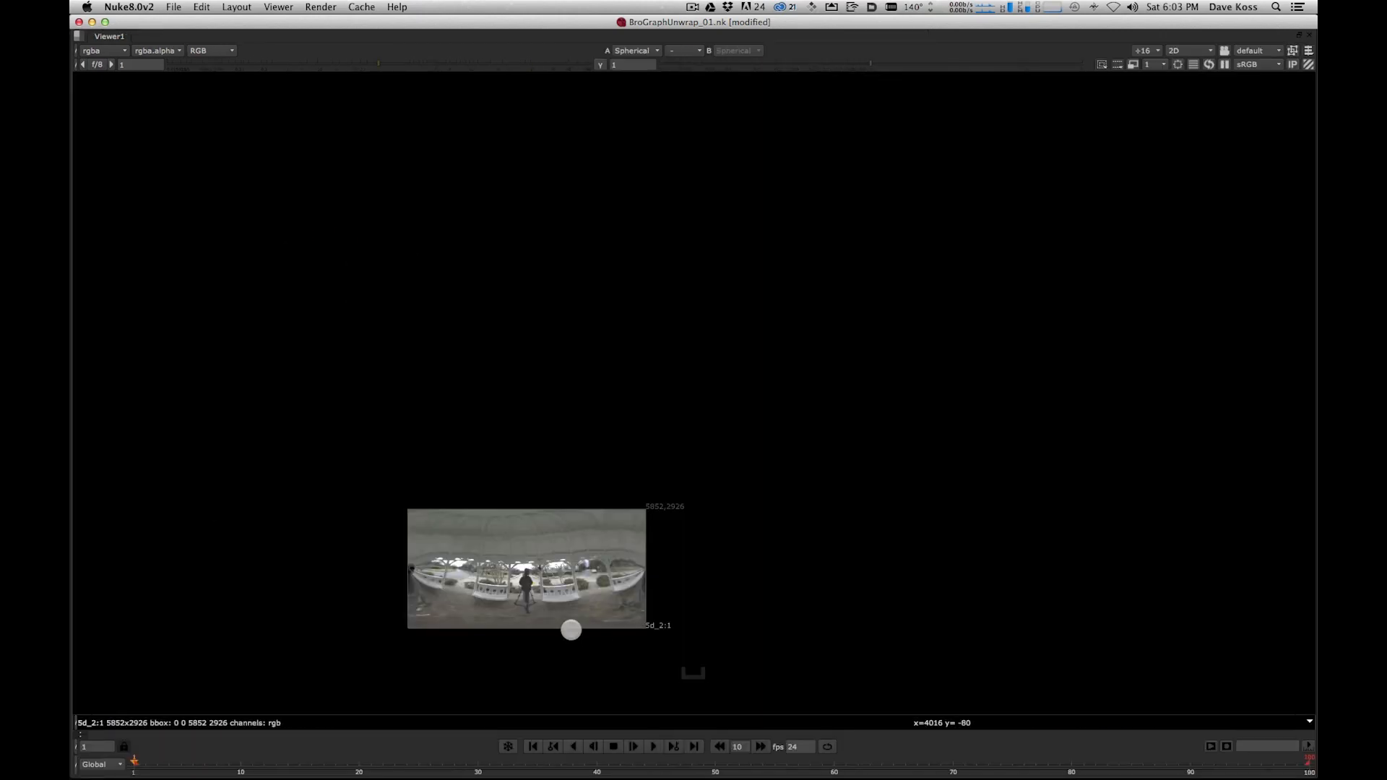
key(h)
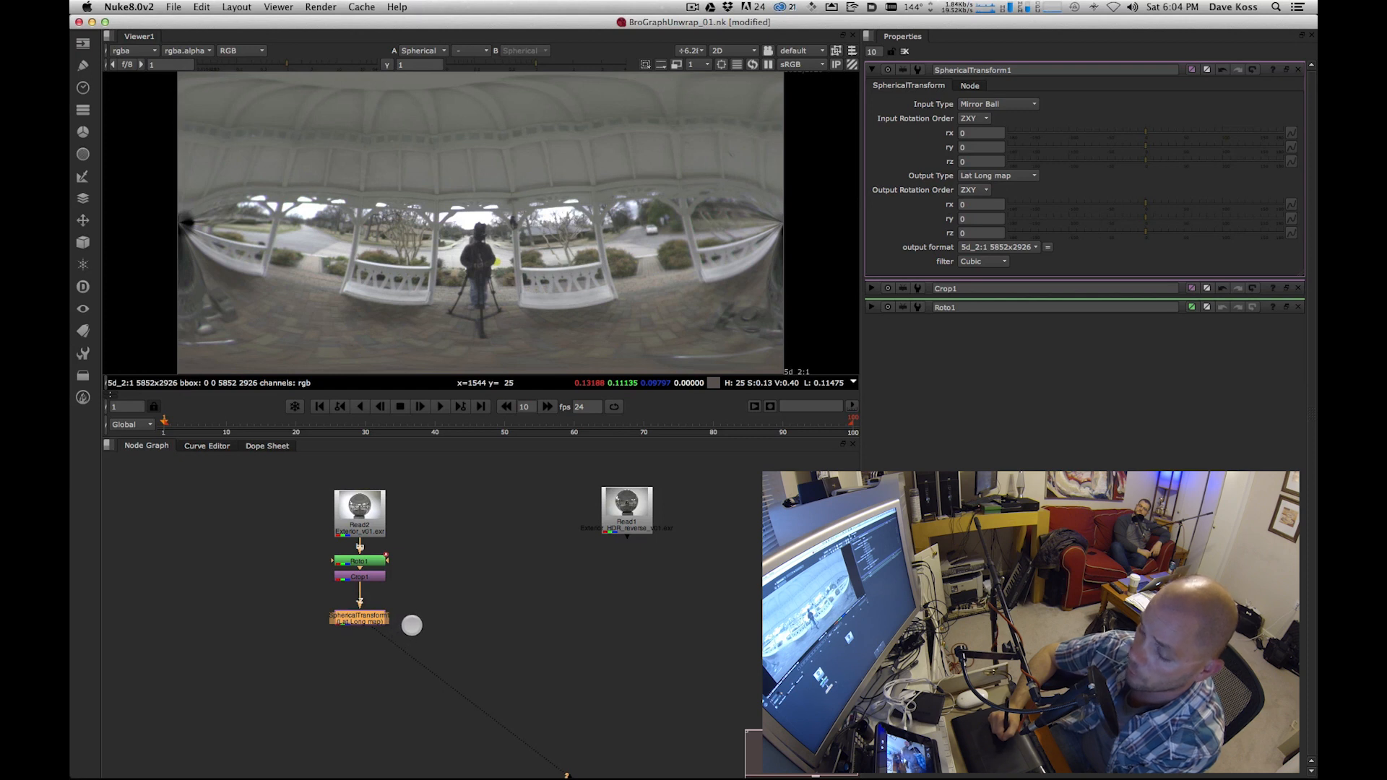
- Copy the Roto, Crop and SphericalTransform nodes from the Read2 branch and paste the copies beneath Read1
click(365, 626)
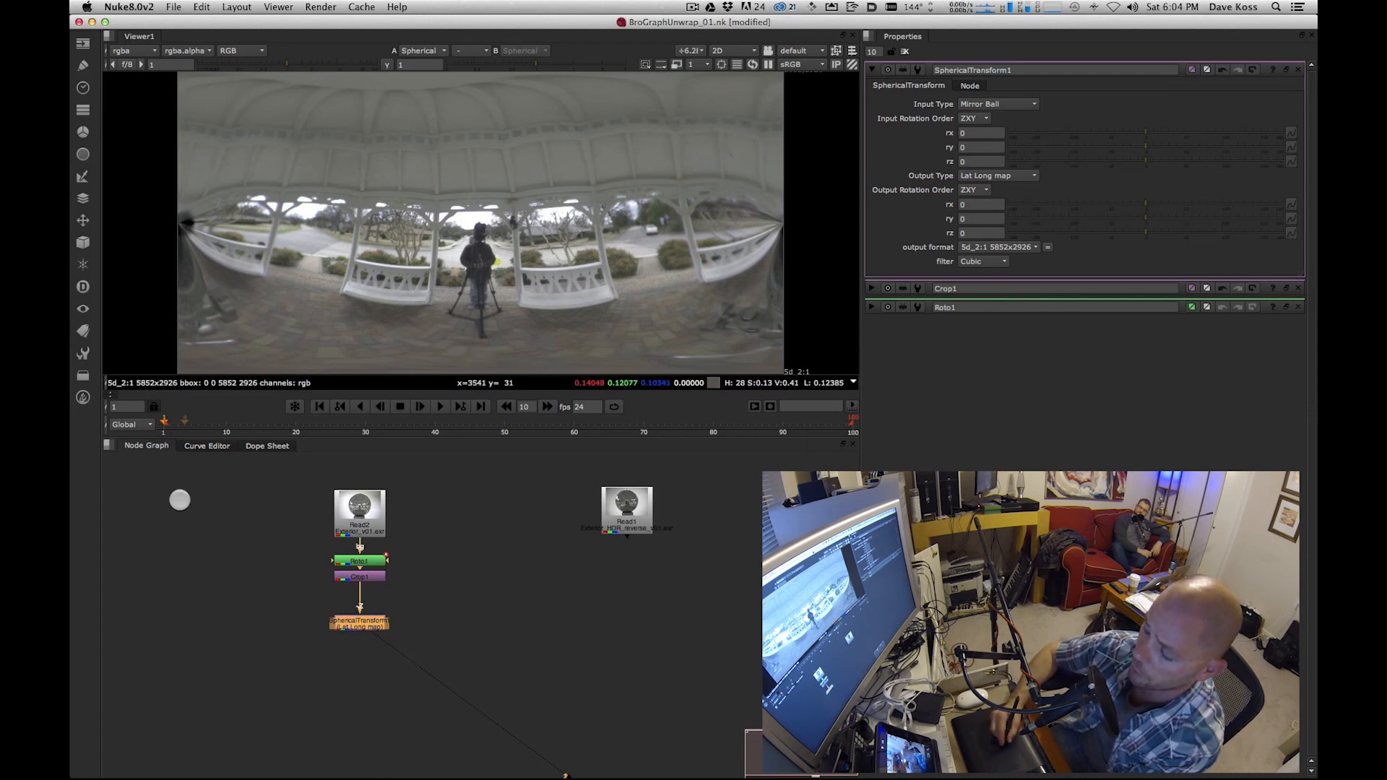
double_click(370, 561)
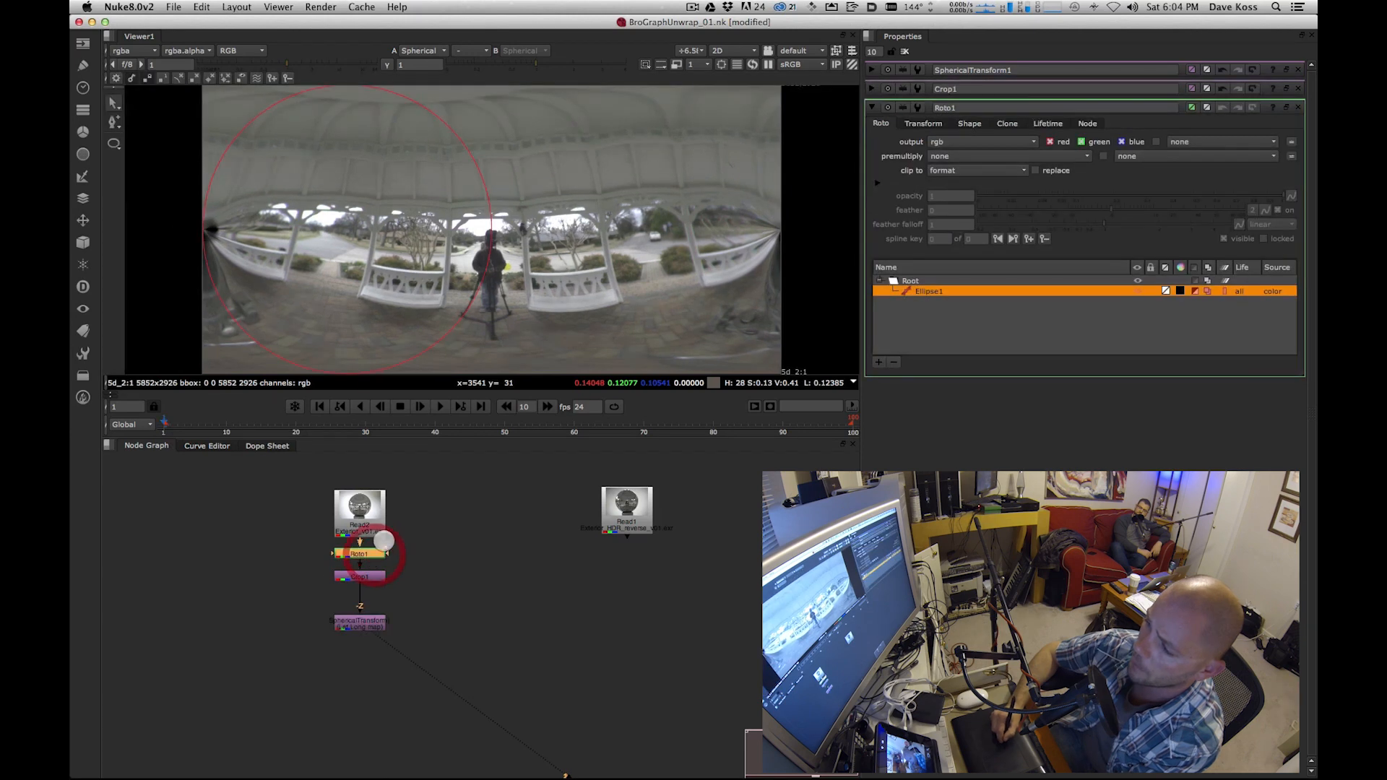
click(429, 540)
drag(646, 532, 614, 535)
drag(290, 549, 434, 657)
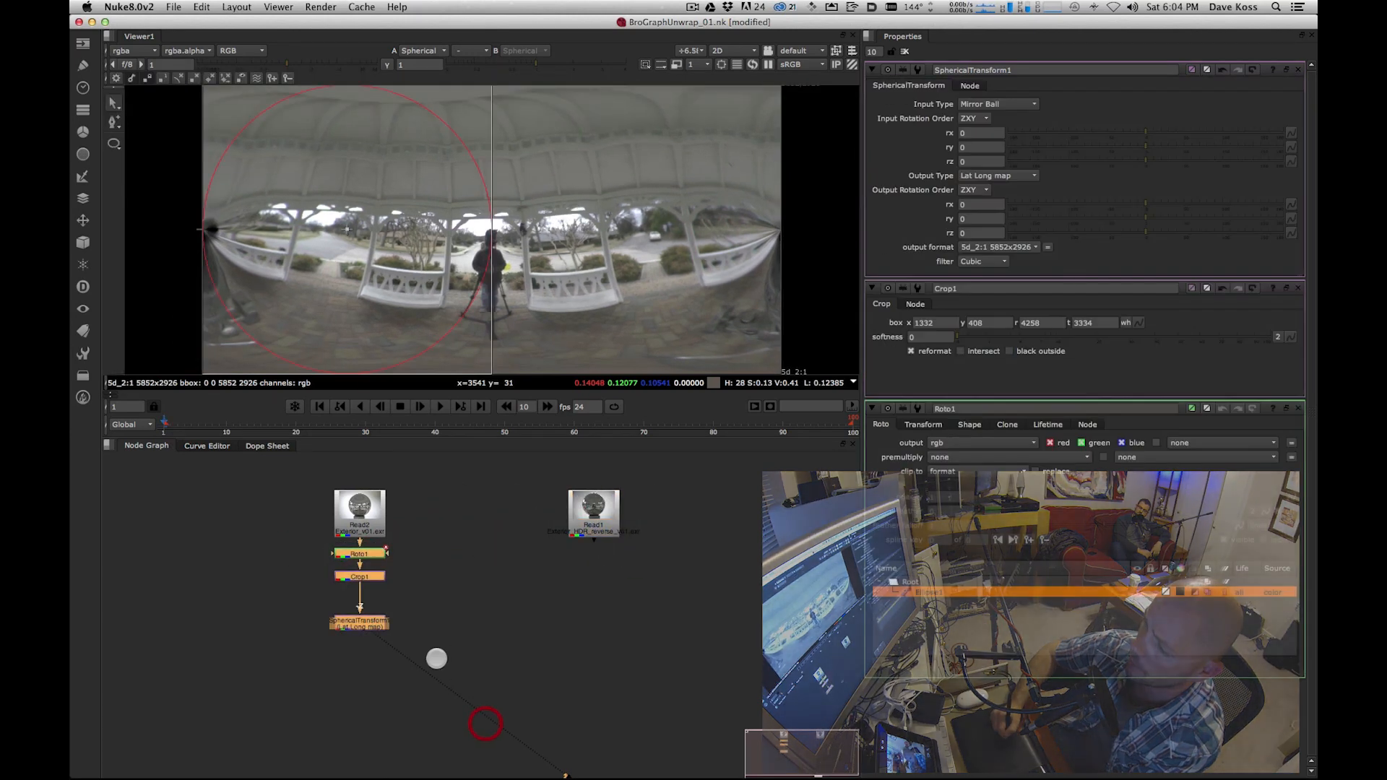
key(alt+super+c)
drag(578, 518, 570, 519)
key(super+v)
- View the copied Roto and Crop outputs of the Read1 branch and examine how the mask and crop fit the ball
click(660, 560)
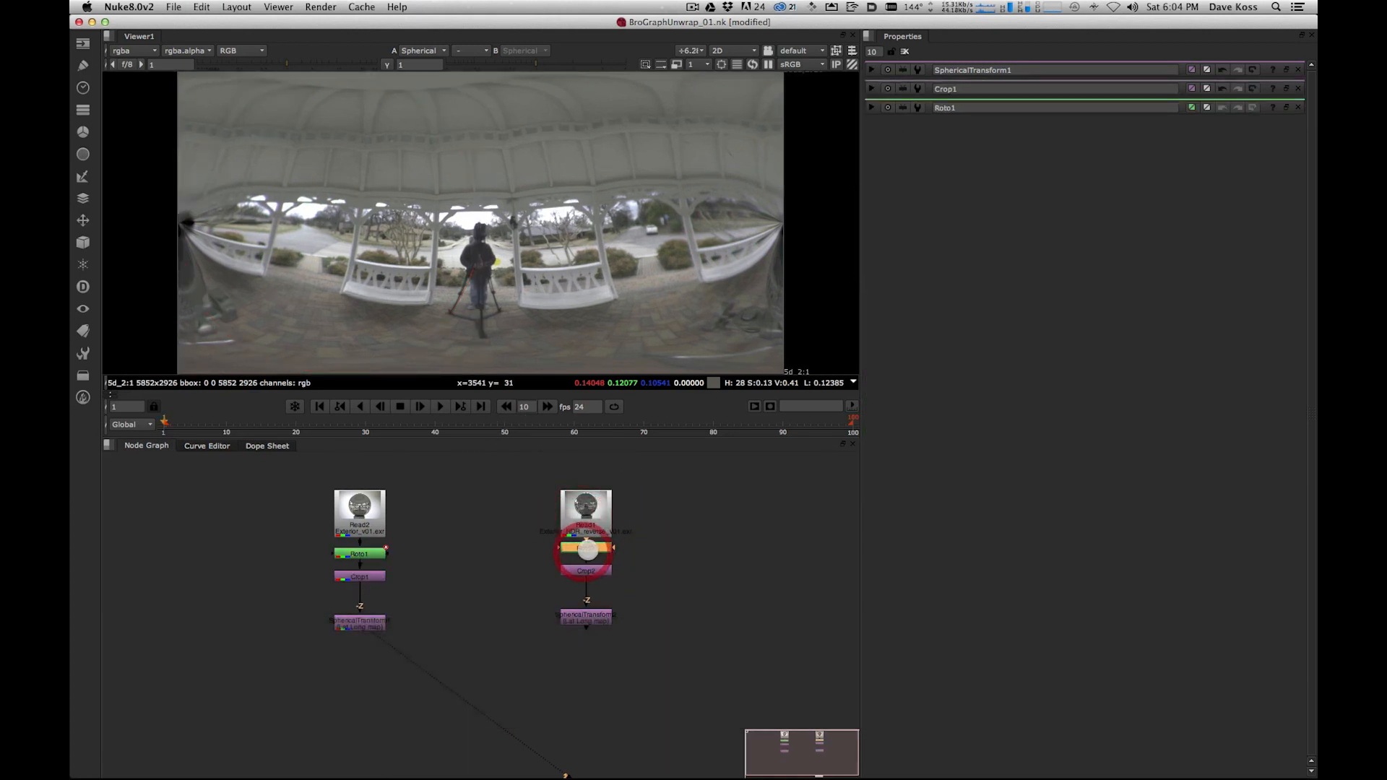
key(2)
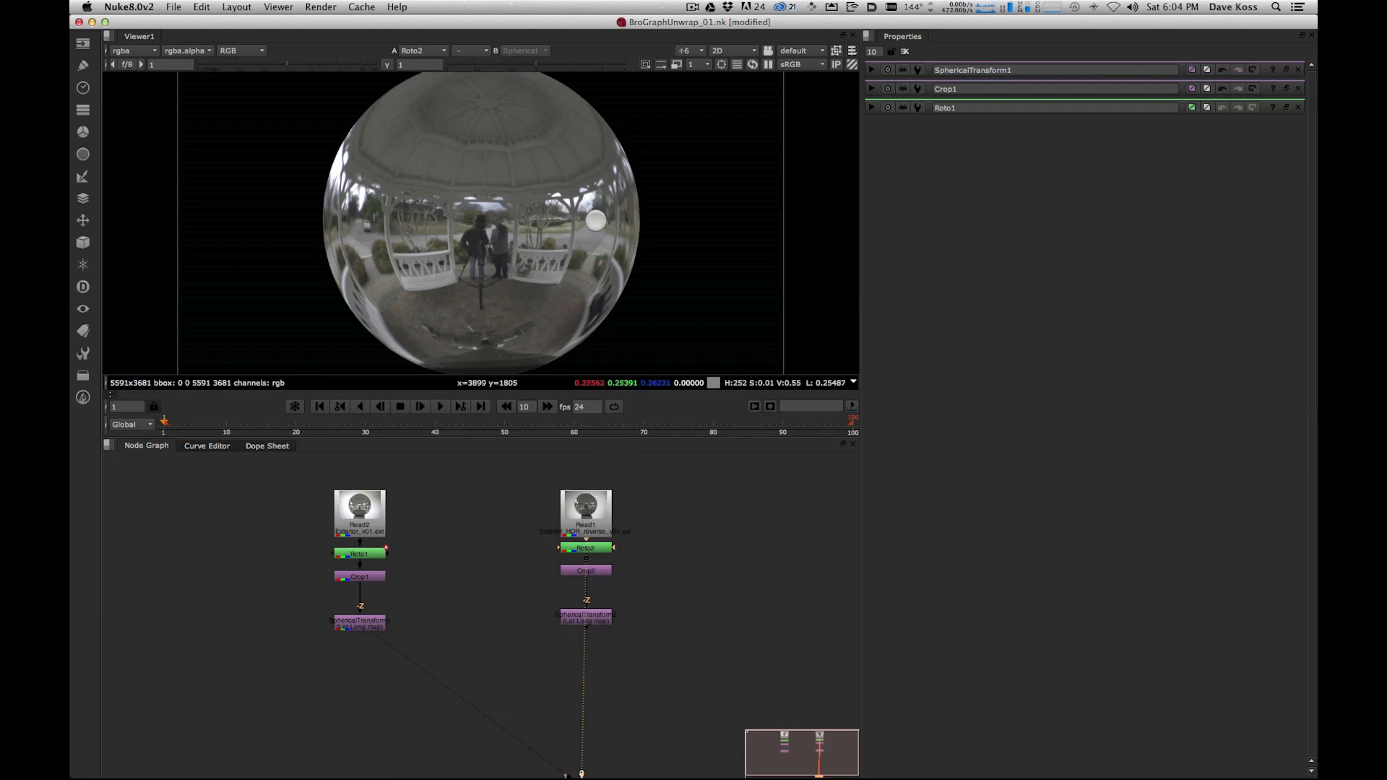
key(h)
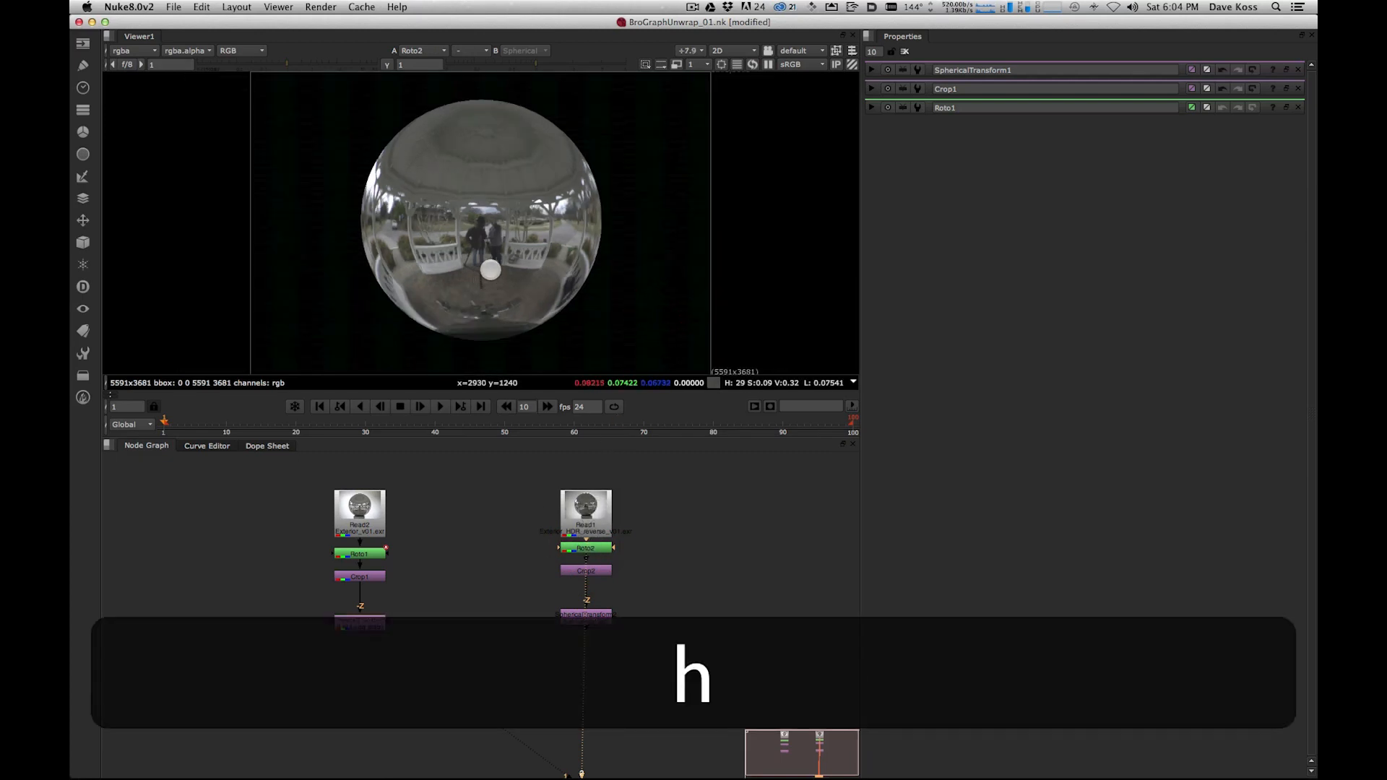
mouse_move(644, 229)
alt+mouse_down()
mouse_move(638, 248)
mouse_move(635, 205)
alt+mouse_up()
click(585, 571)
key(2)
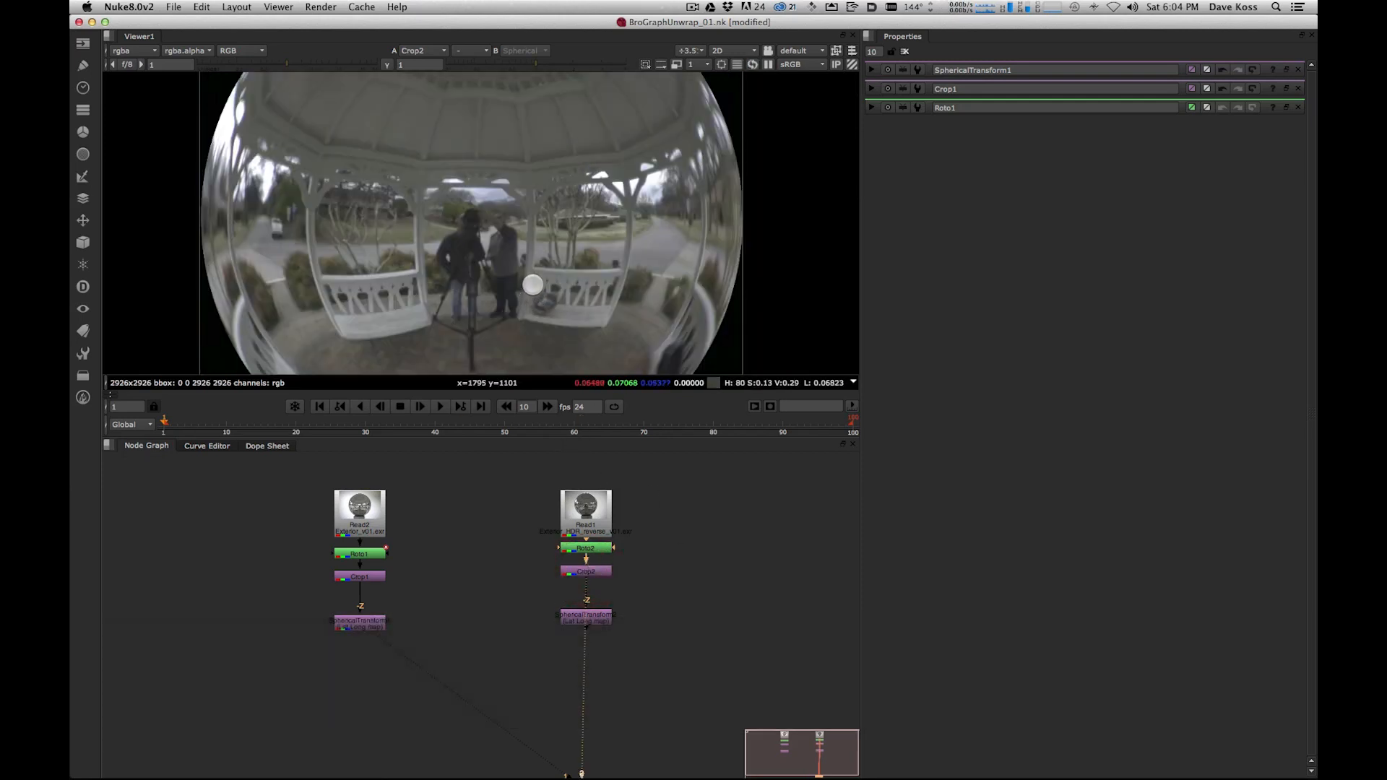
key(h)
alt+drag(619, 256, 678, 239)
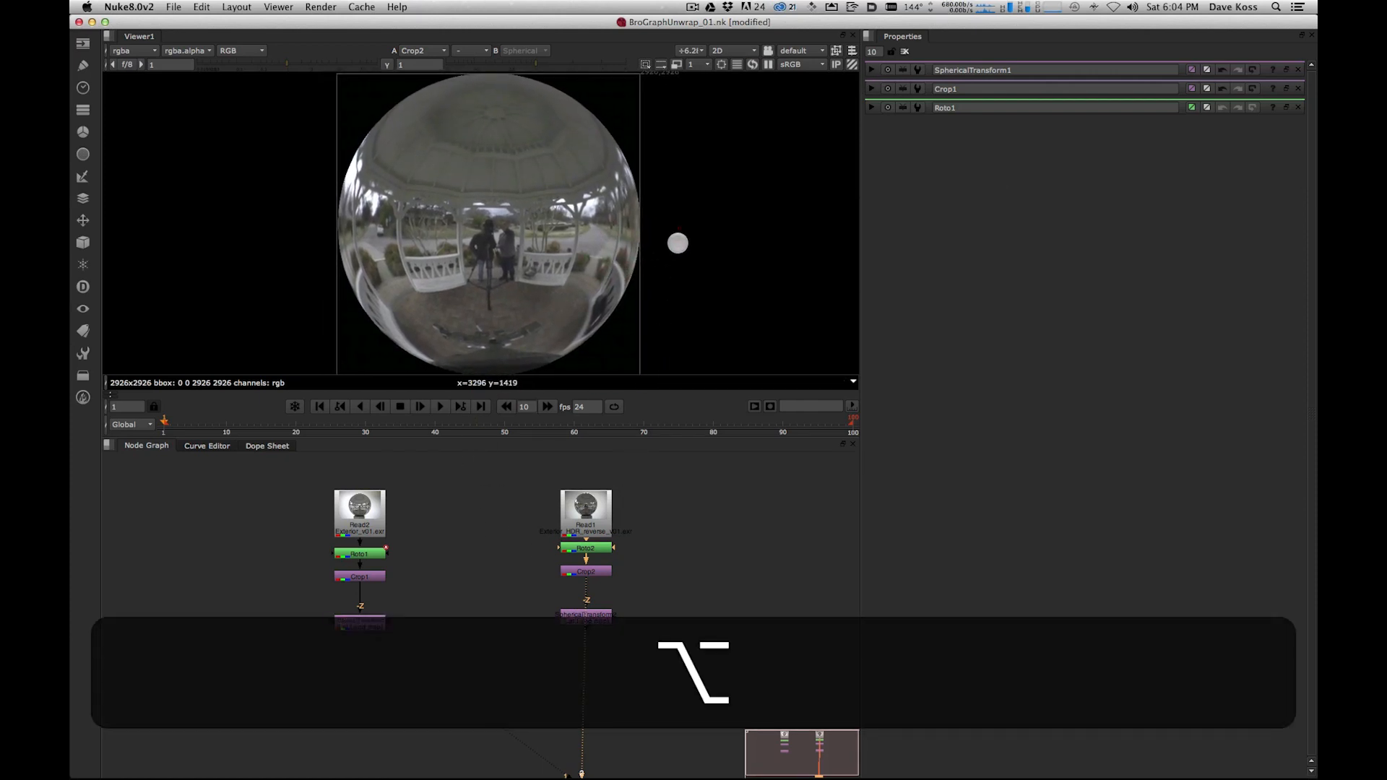
- Adjust the upper and lower edges of Crop2 to the ball, setting t to 3336 and y to 406
double_click(606, 567)
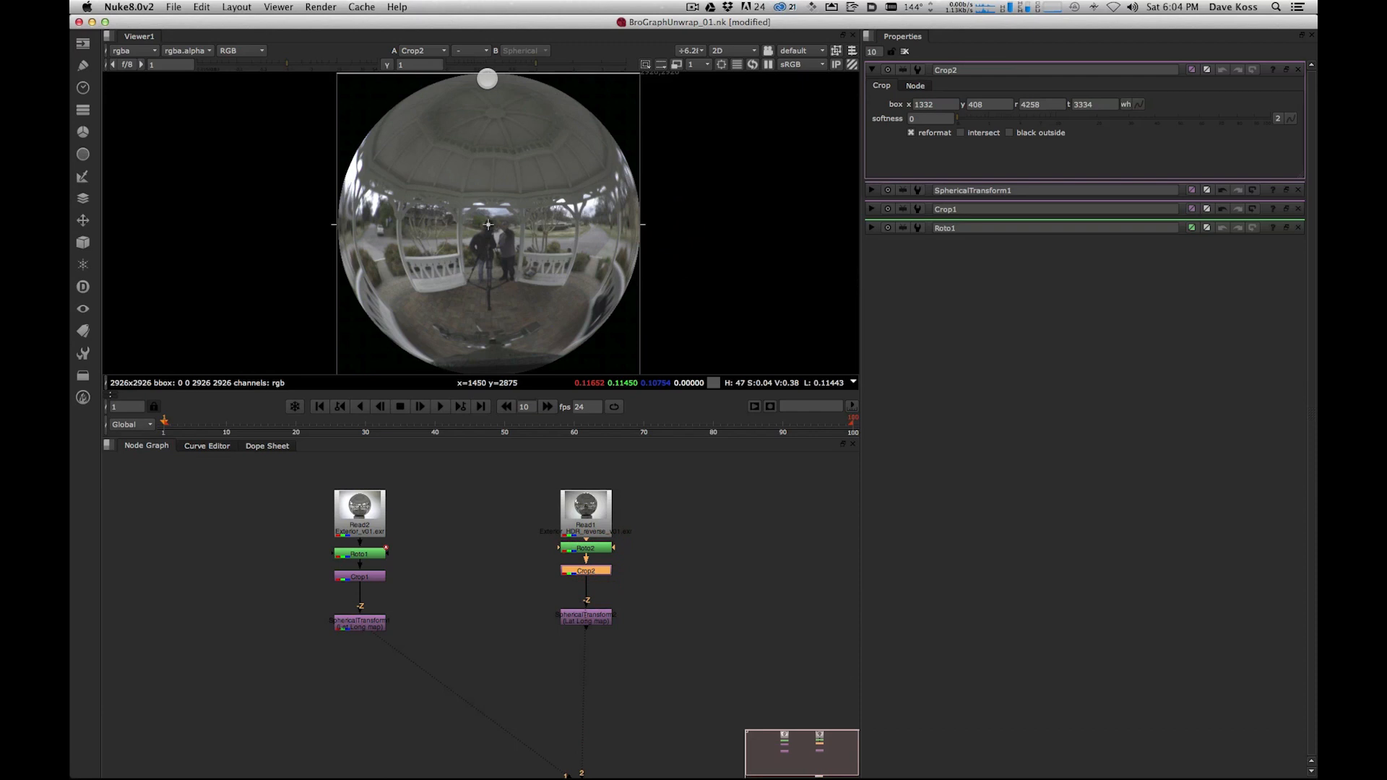
scroll(487, 73, up, 4)
mouse_move(494, 97)
alt+mouse_down()
mouse_move(495, 118)
mouse_move(496, 93)
alt+mouse_up()
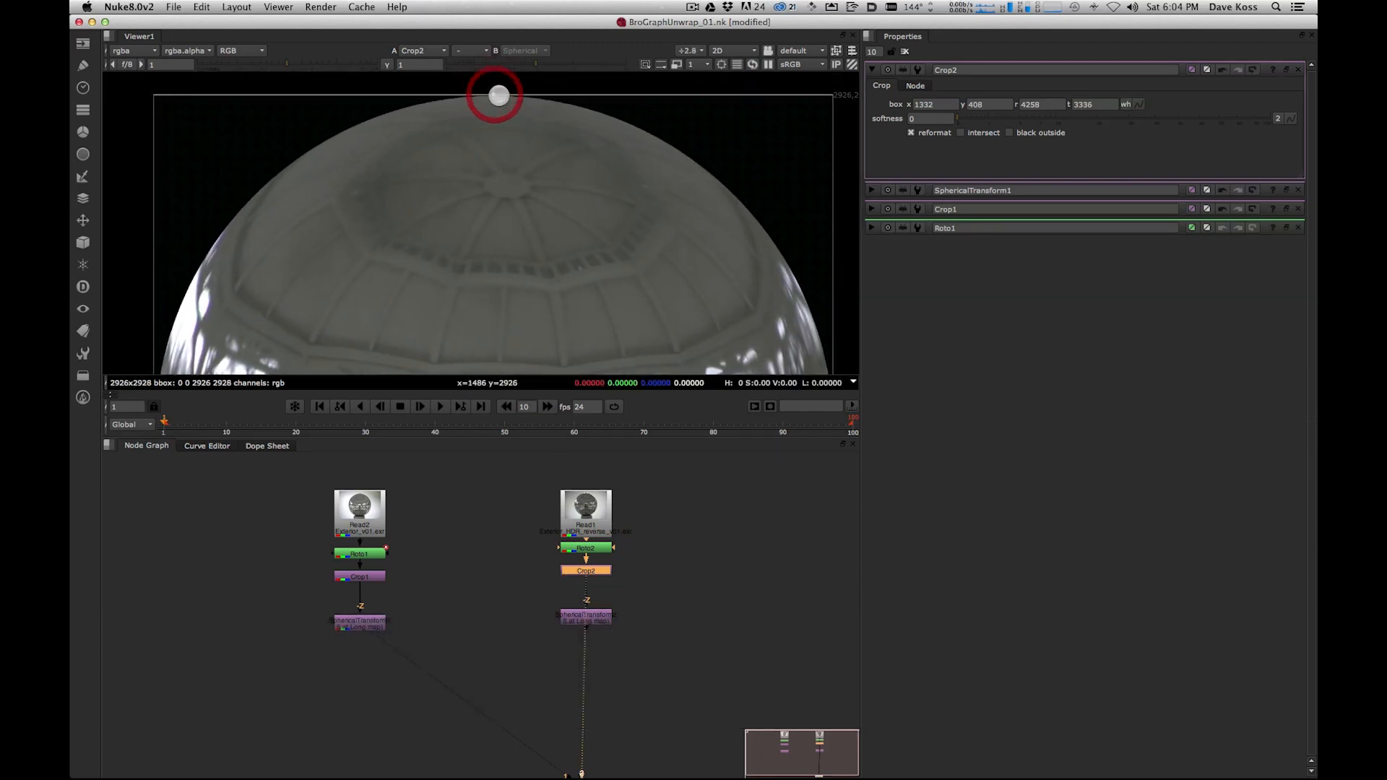
alt+drag(489, 242, 488, 11)
alt+drag(526, 291, 536, 250)
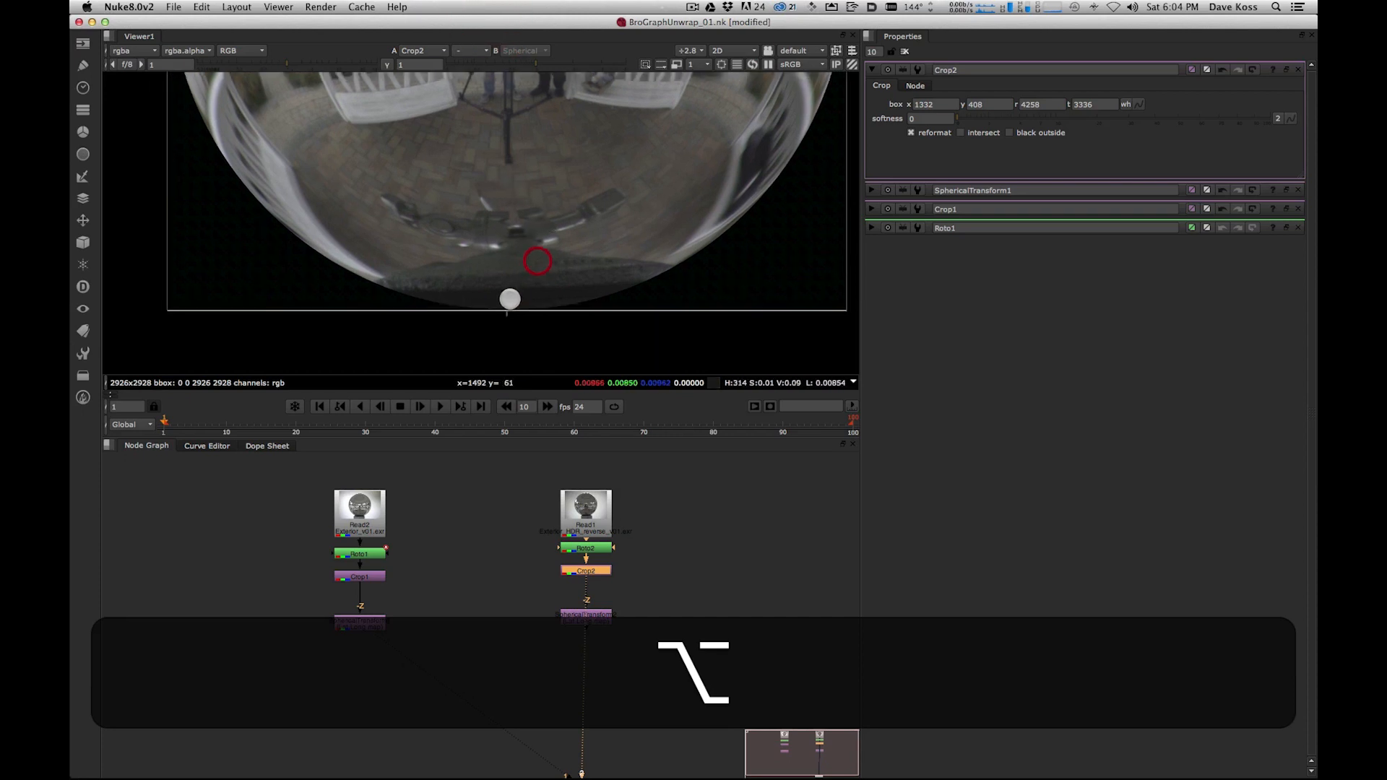
drag(508, 310, 506, 310)
scroll(521, 210, down, 4)
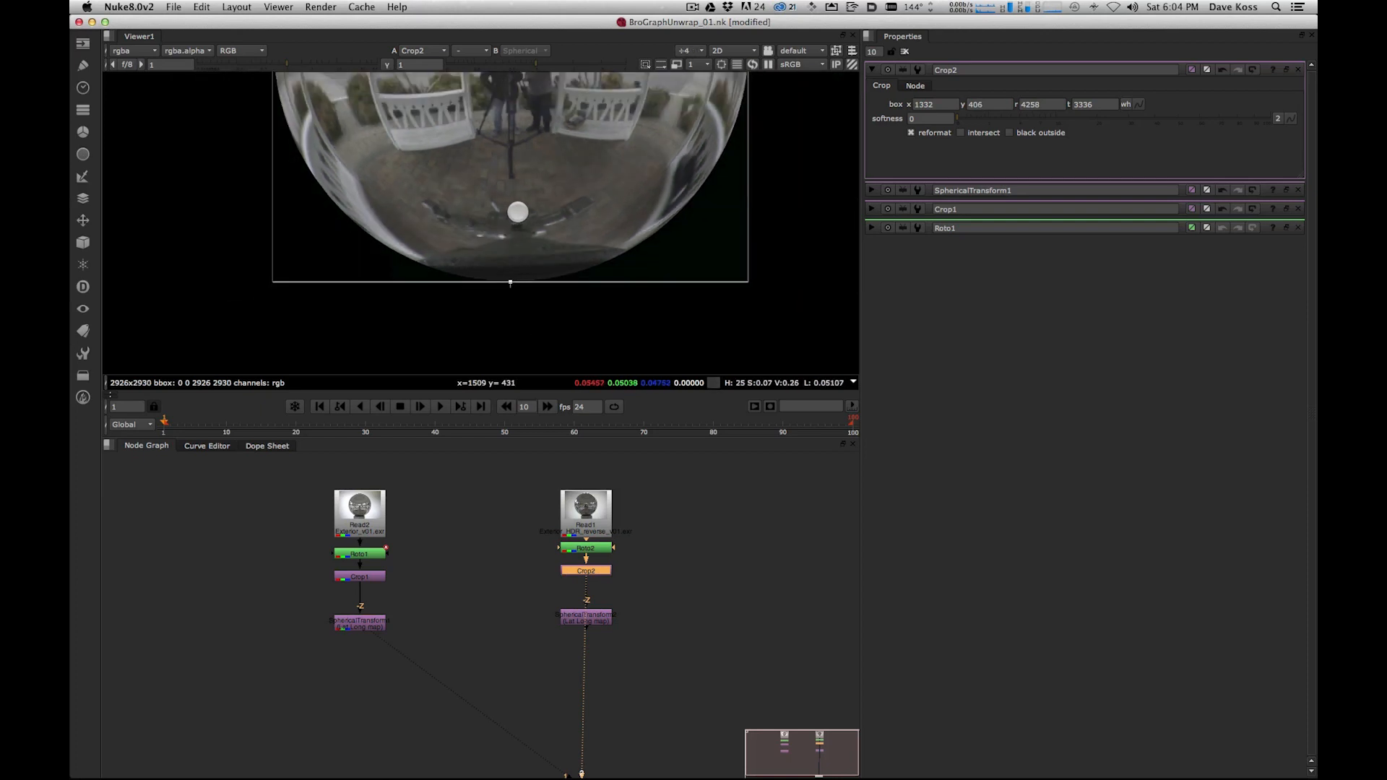
- Adjust the side edges of Crop2 to the ball, setting r to 4260 and x to 1334
alt+drag(497, 116, 505, 298)
scroll(737, 289, up, 6)
drag(700, 218, 708, 219)
drag(706, 220, 705, 223)
alt+drag(238, 224, 636, 235)
alt+drag(300, 232, 730, 243)
drag(579, 227, 582, 227)
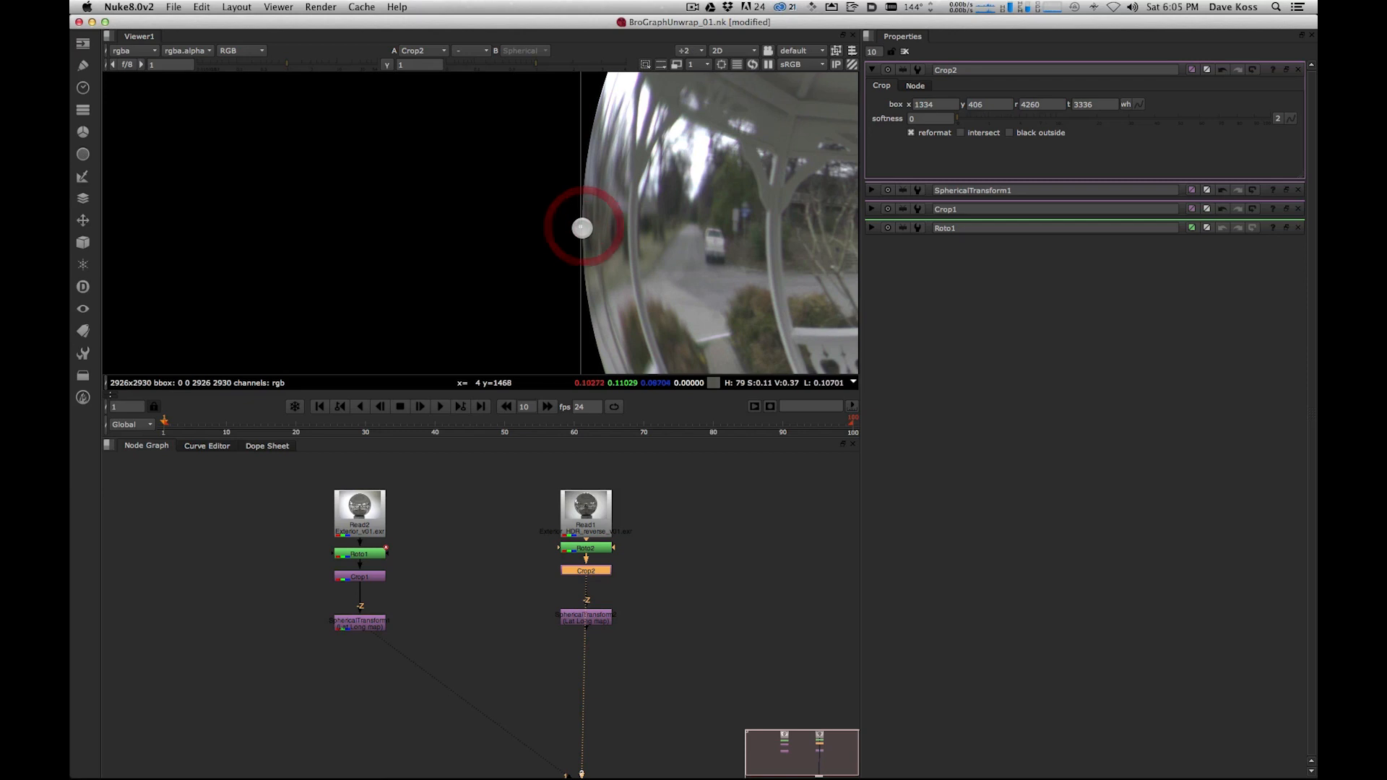
- Show the whole Crop2 output in the viewer and check its image size
click(664, 554)
key(f)
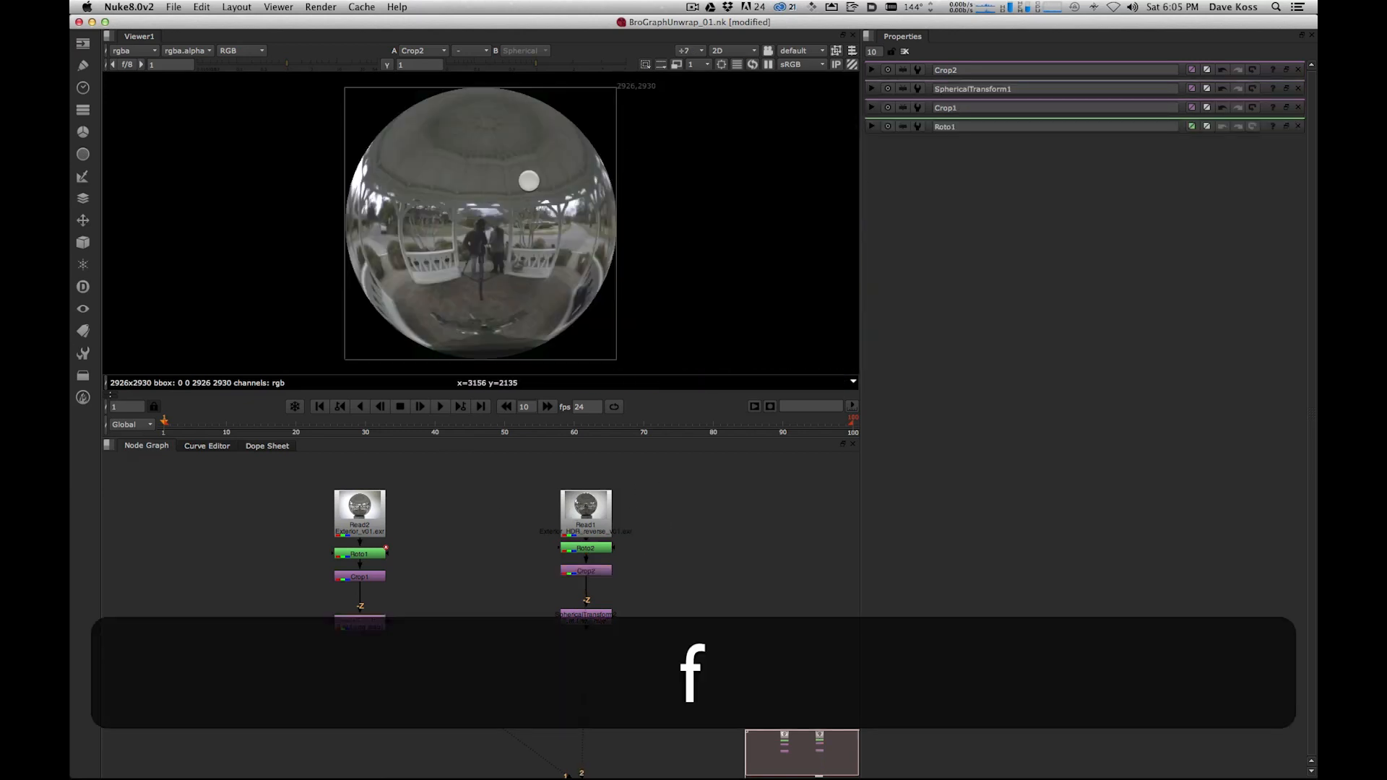
click(599, 568)
key(2)
click(525, 597)
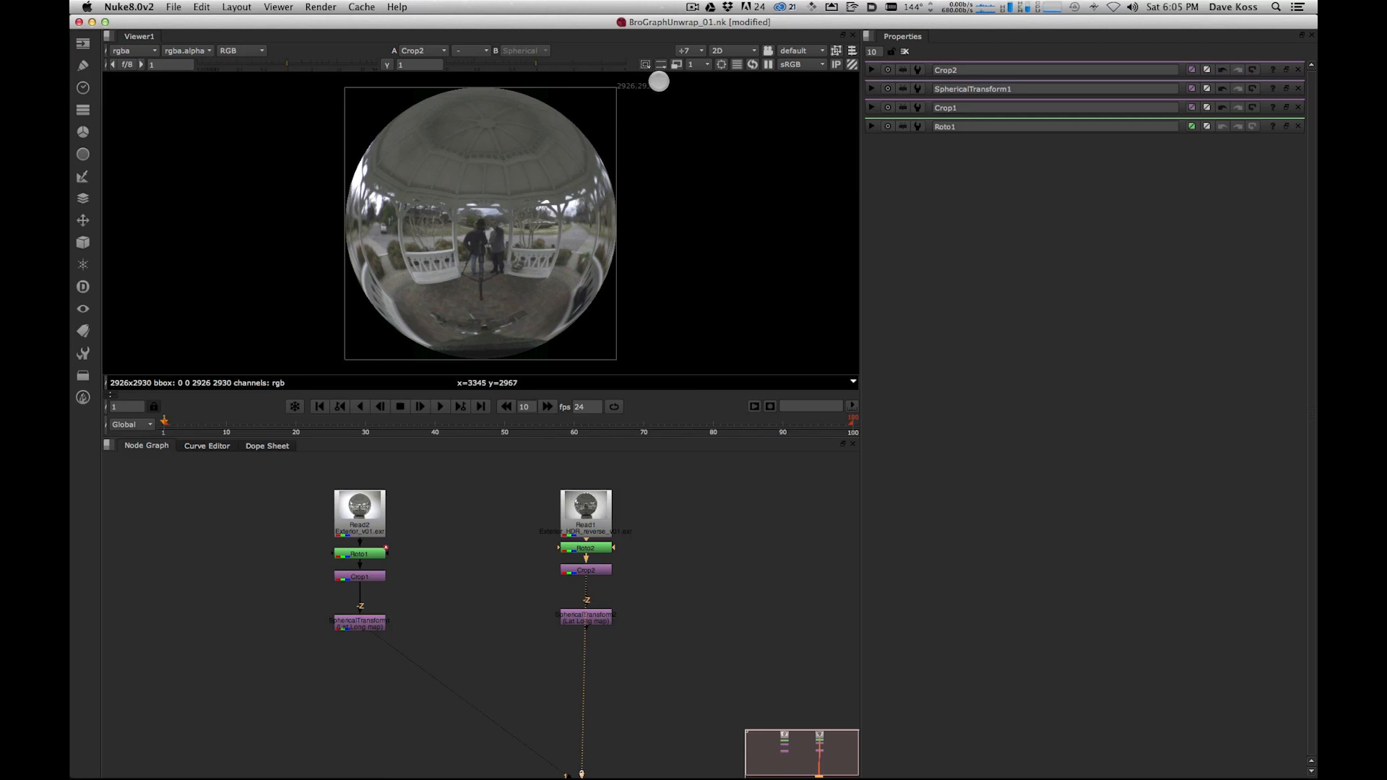
- Make room above the Read1 branch's SphericalTransform and insert a Reformat node after Crop2
click(708, 569)
drag(583, 620, 583, 698)
double_click(600, 570)
key(Tab)
text(ref)
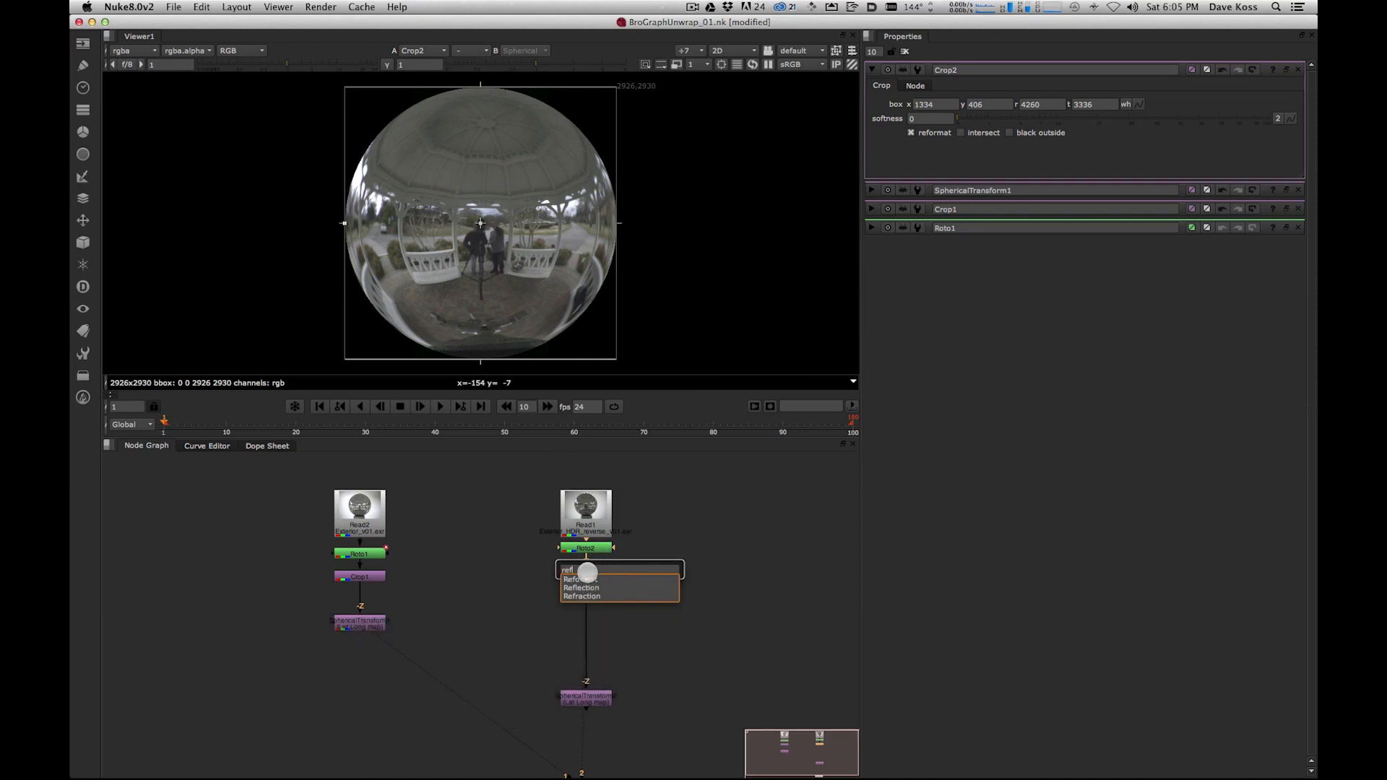
key(Return)
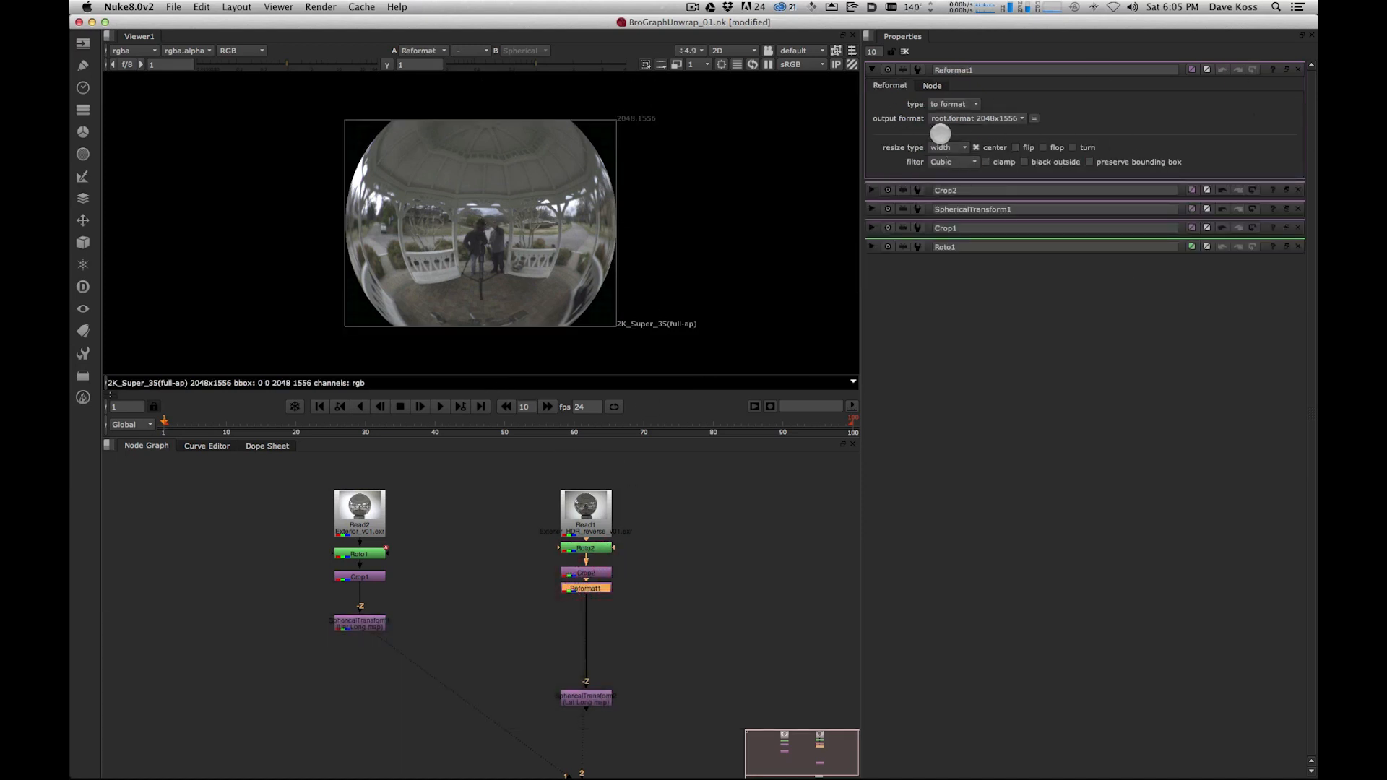
- Start a new output format for the Reformat node with a file size of 2930 by 2930
click(958, 148)
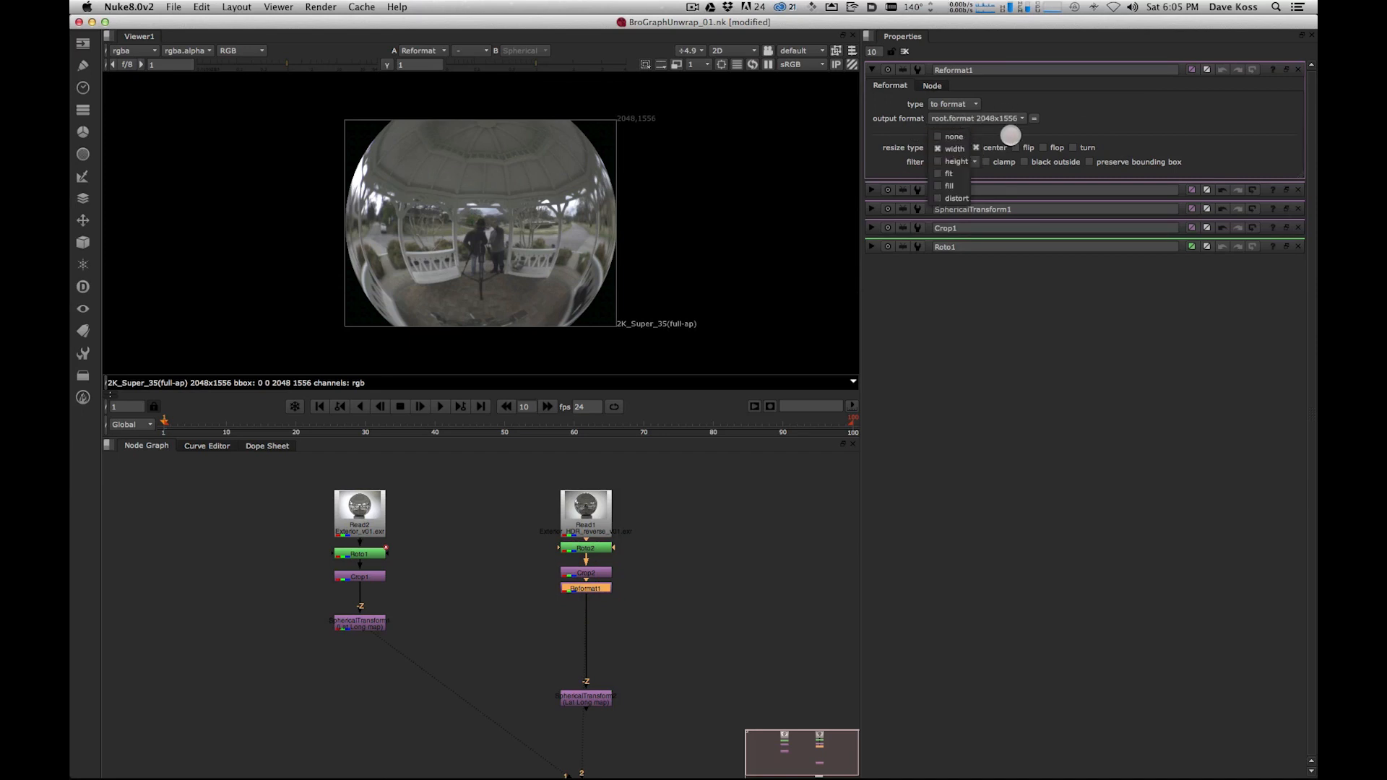
click(1056, 118)
click(987, 118)
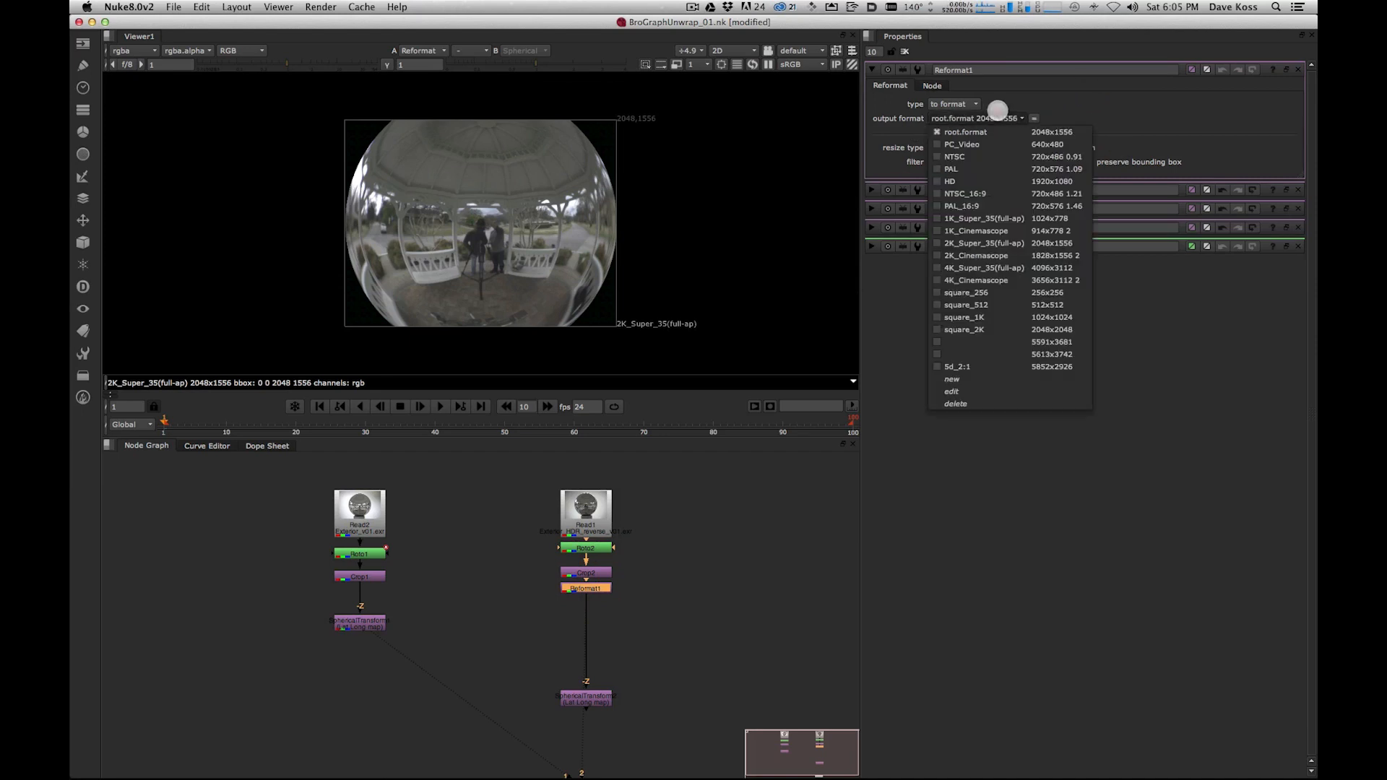
click(1007, 380)
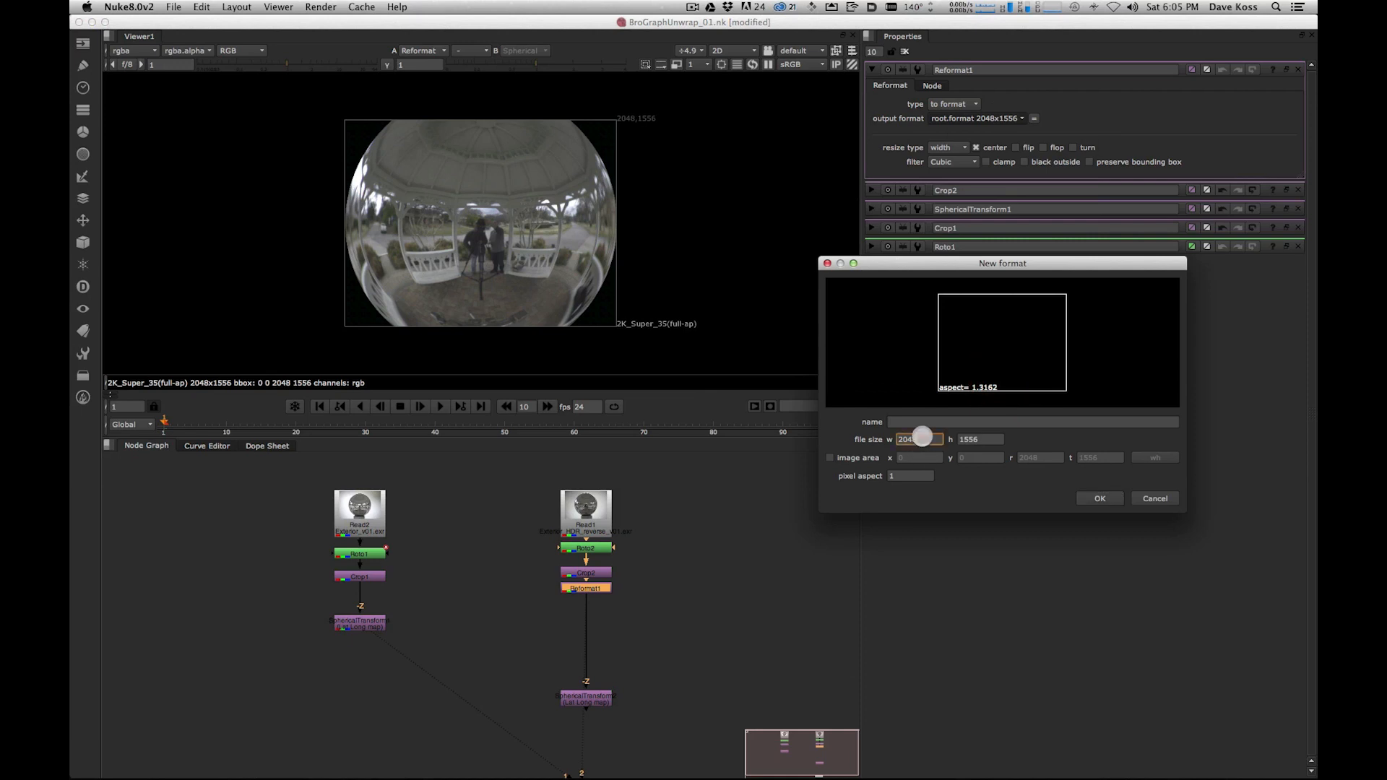
text(29330)
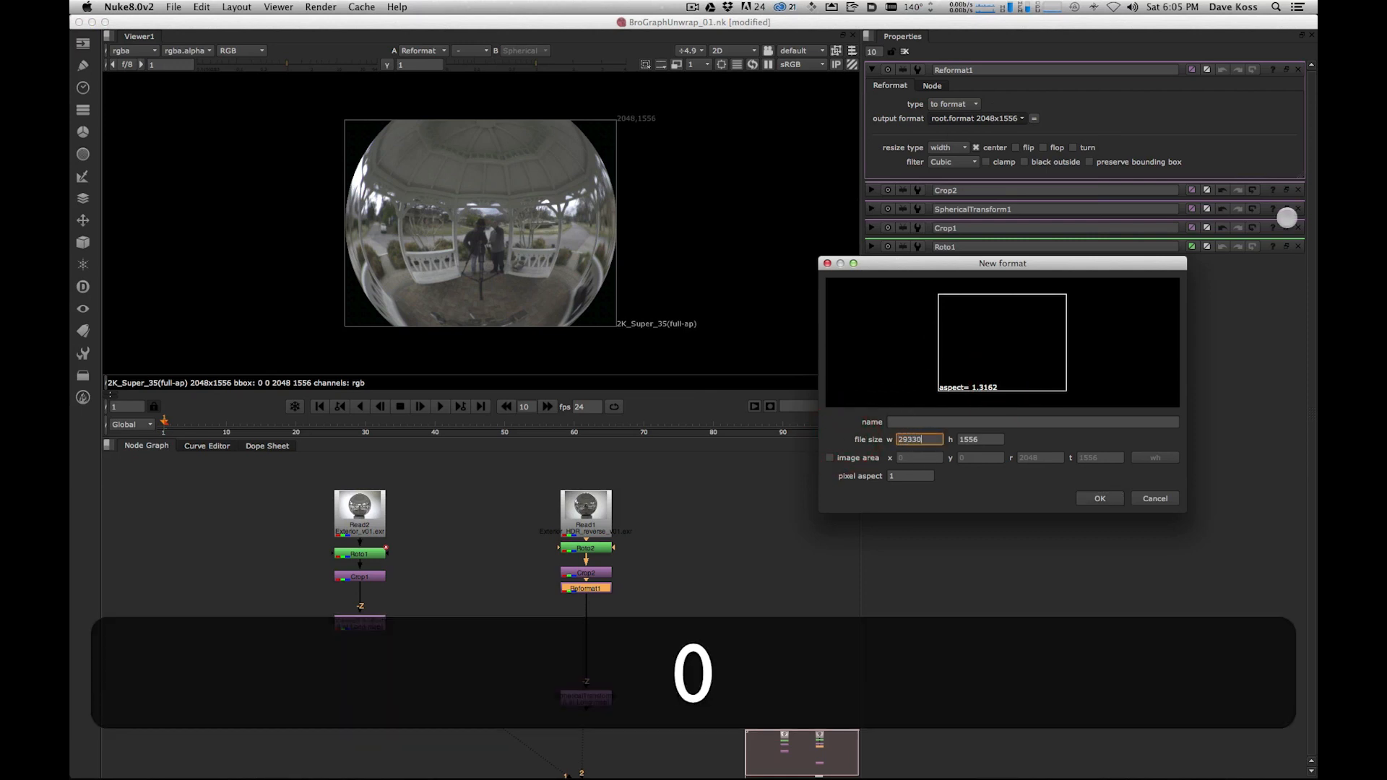
key(Tab)
text(2930)
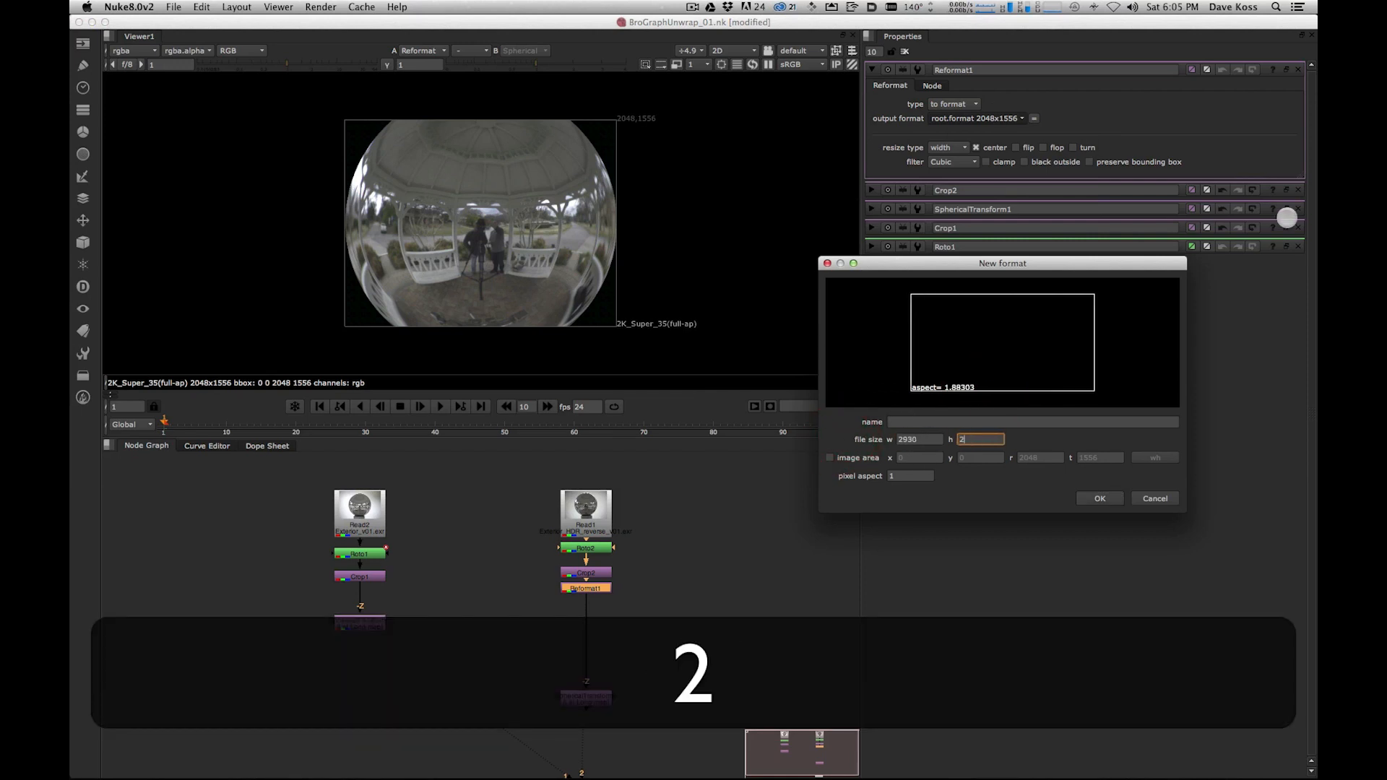
key(Tab)
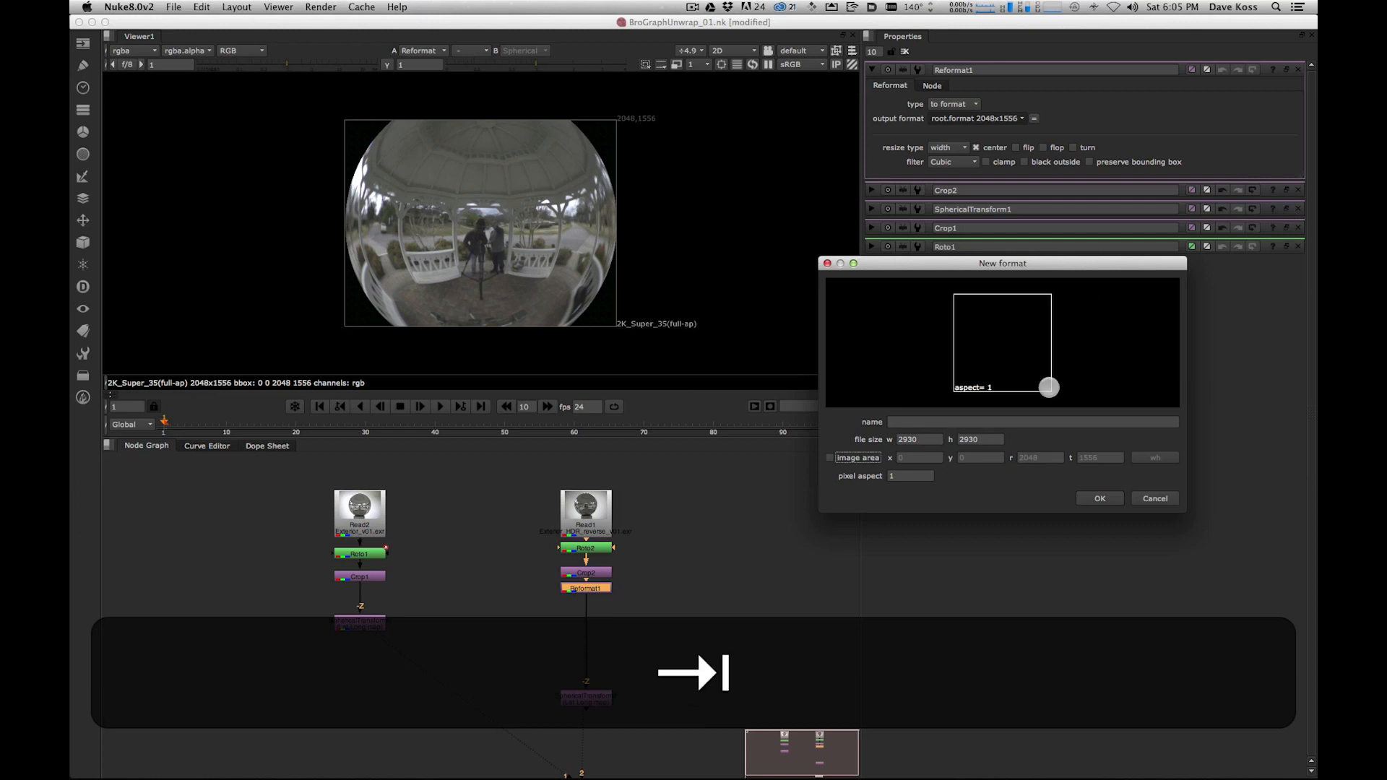
- Name the new format Square5D_01 and save it as the Reformat node's output format
click(938, 421)
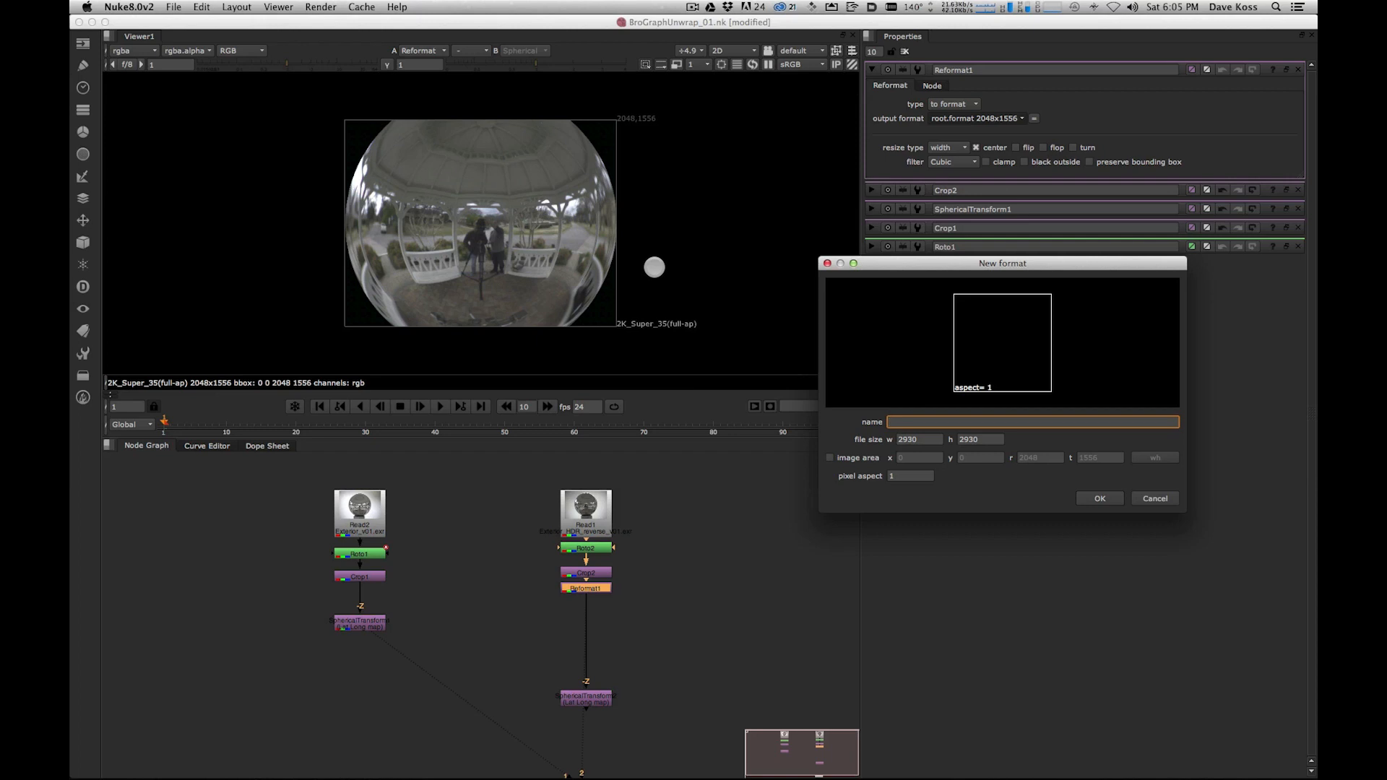
text(SQu)
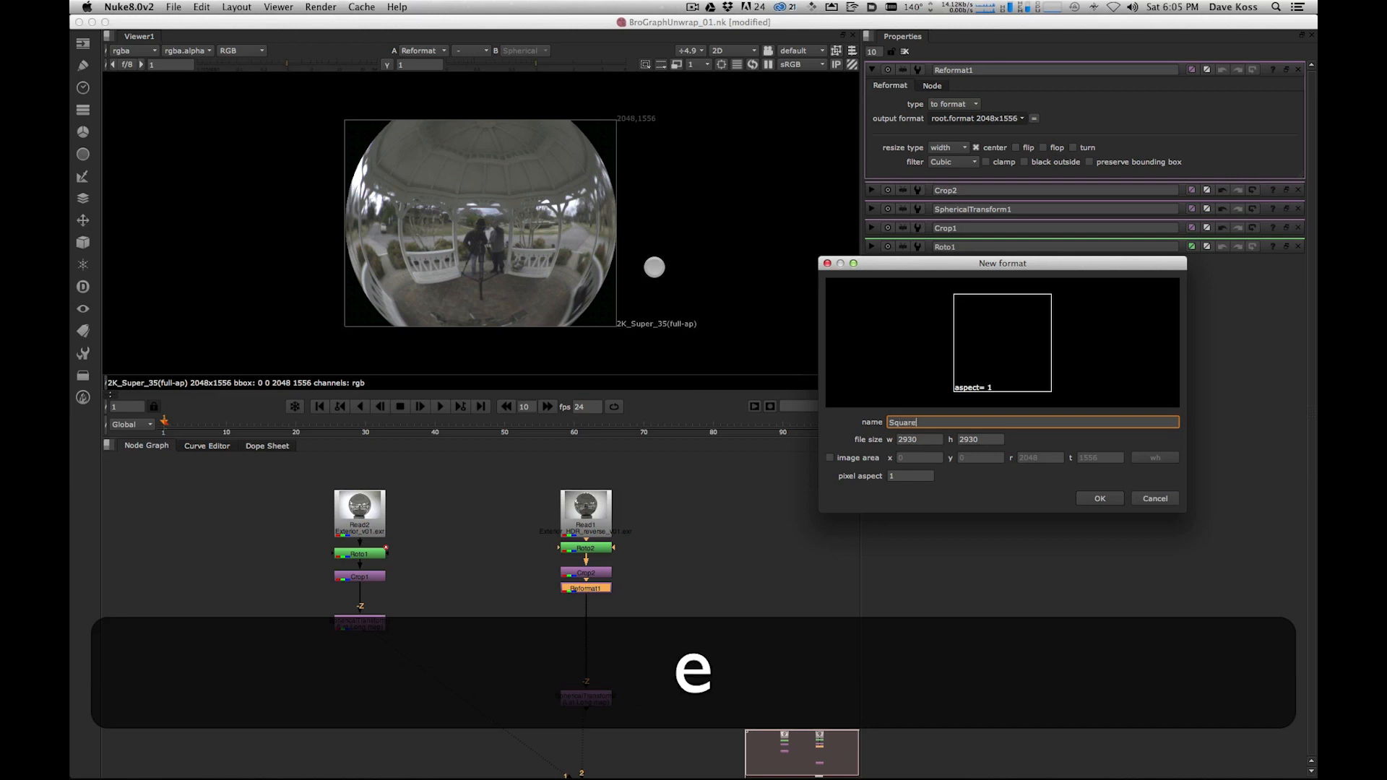
text(are5D_)
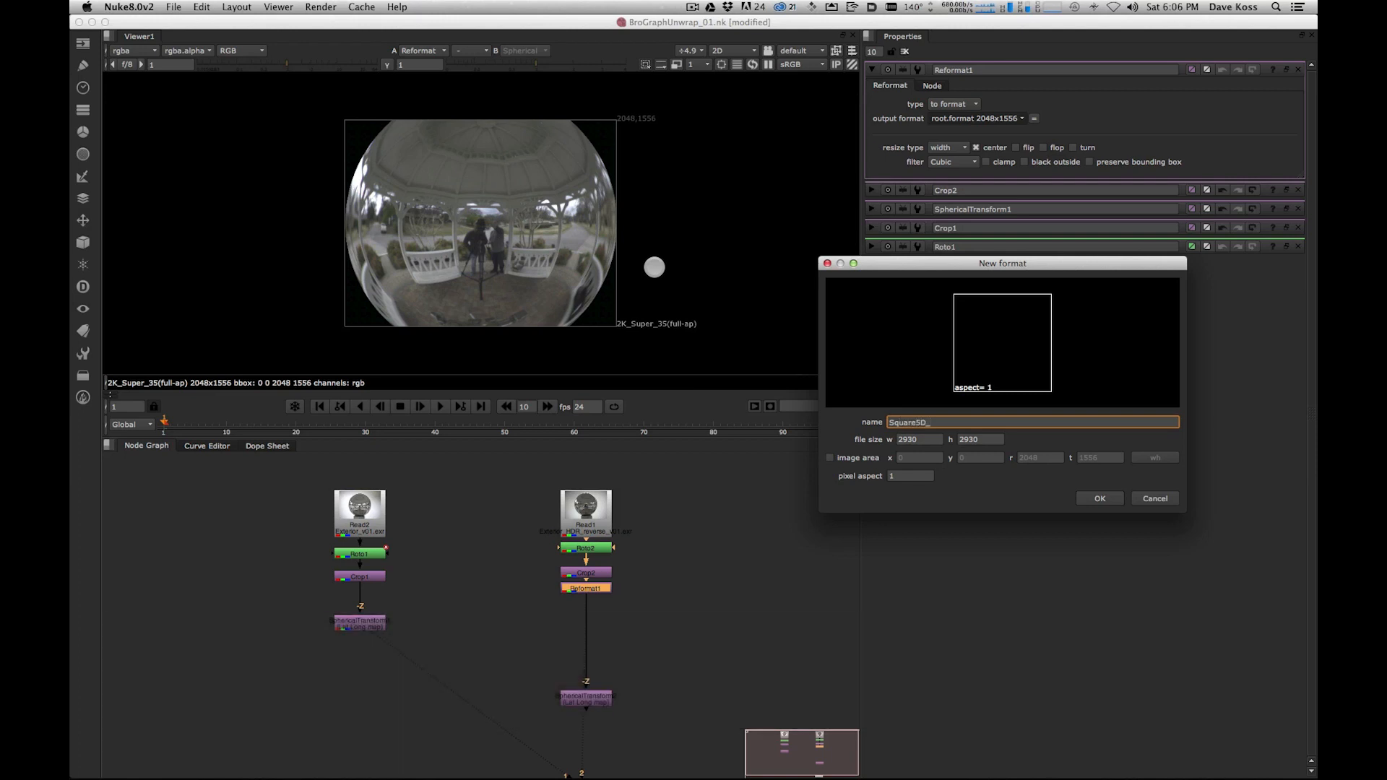
key(BackSpace)
text(_01)
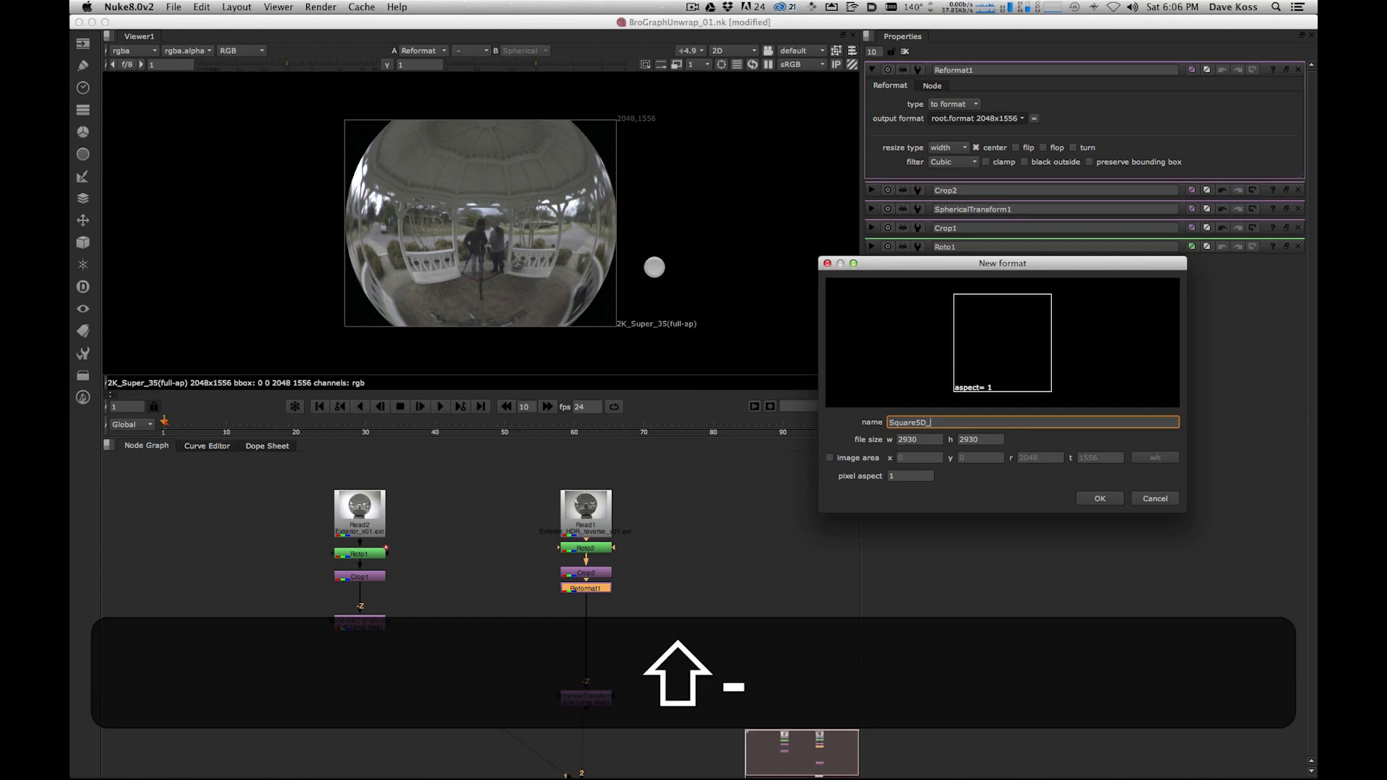
click(1102, 498)
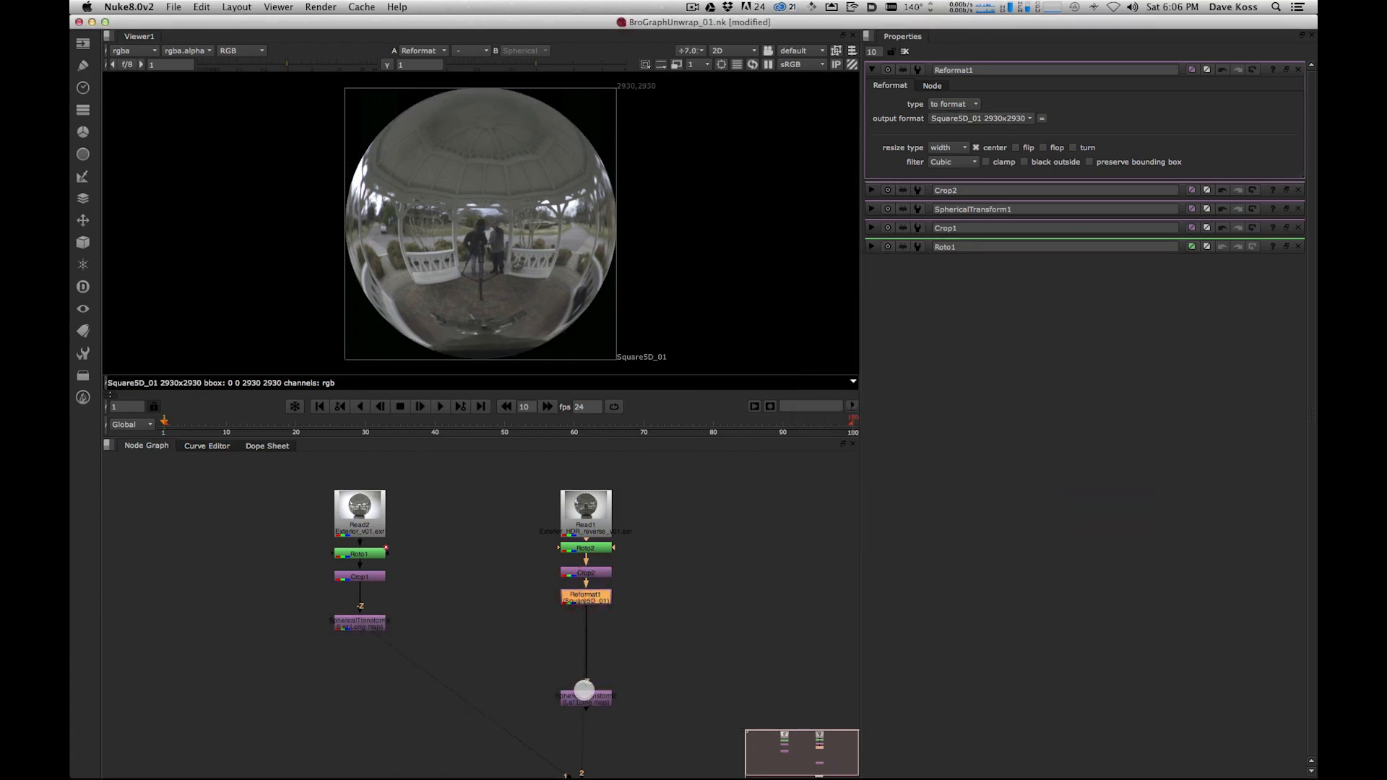
- Send the Read1 branch's SphericalTransform to viewer input 2 and move the node closer to the Reformat
key(2)
click(588, 691)
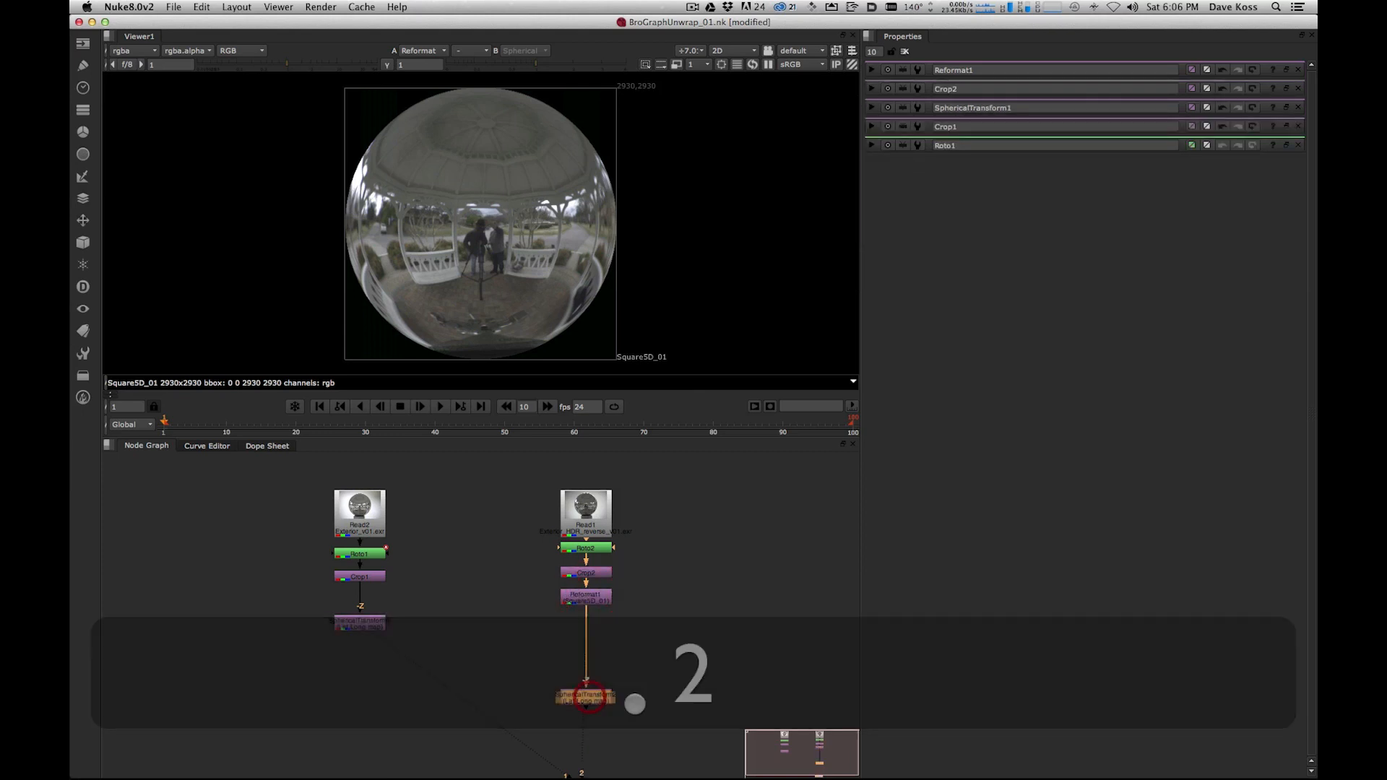
key(2)
drag(589, 699, 589, 641)
scroll(470, 221, up, 2)
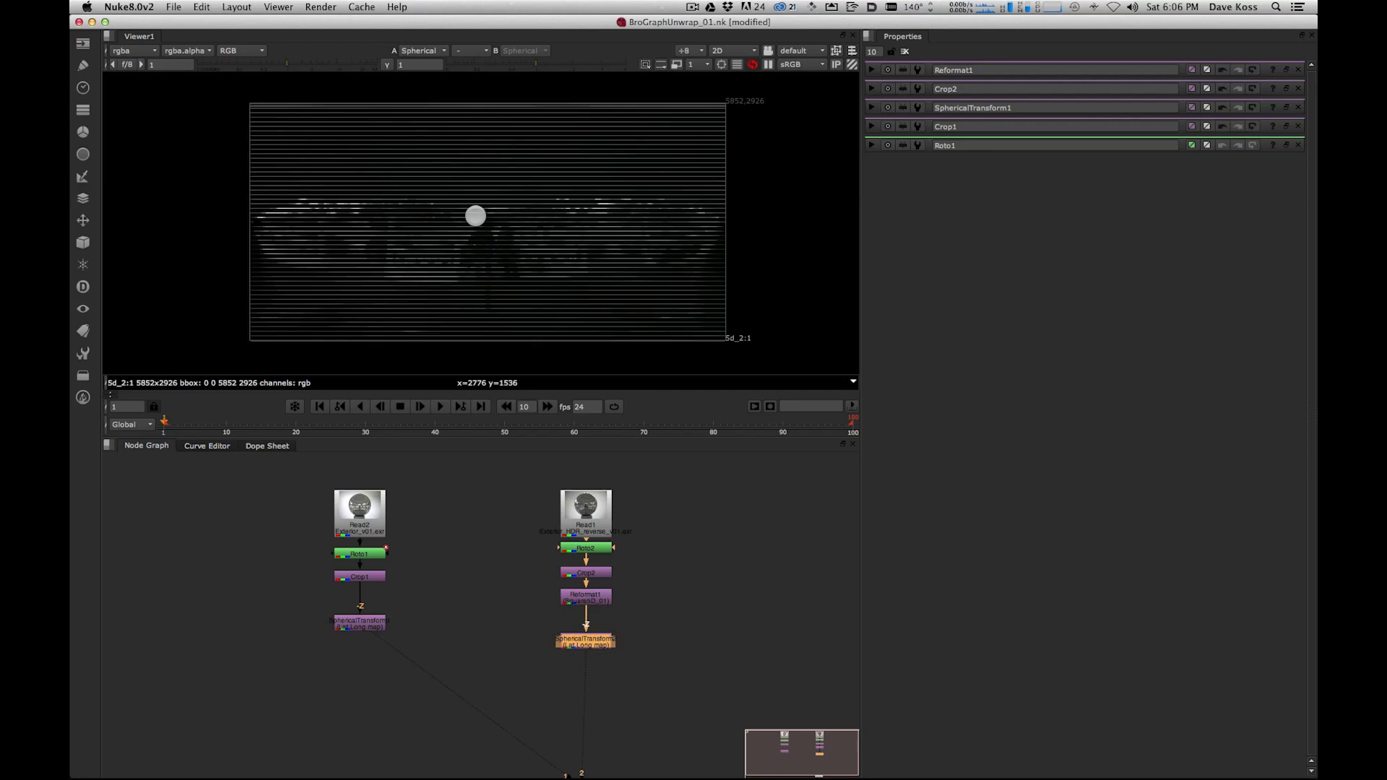
- Show the Read2 branch's SphericalTransform on viewer input 1 and compare both unwrapped panoramas by alternating between the two viewer inputs
double_click(382, 625)
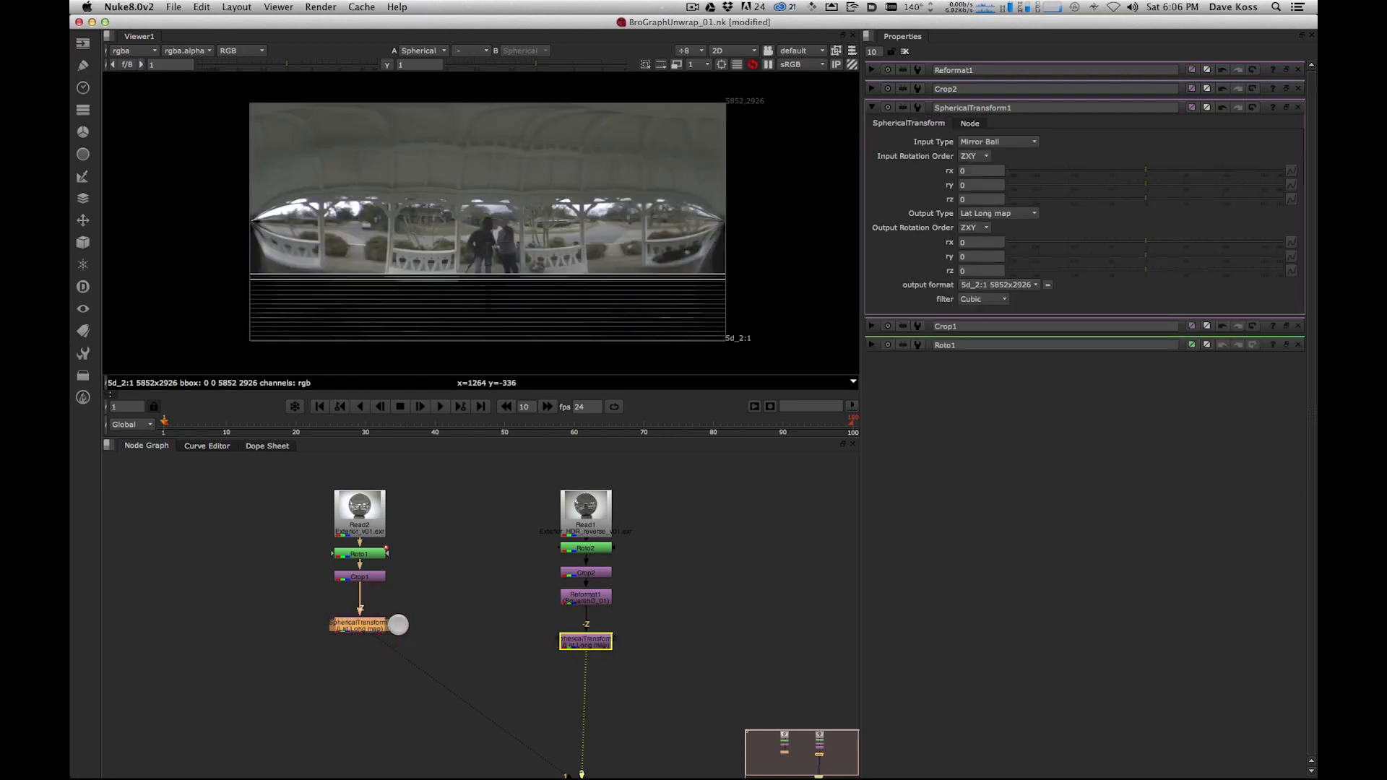
key(2)
key(1)
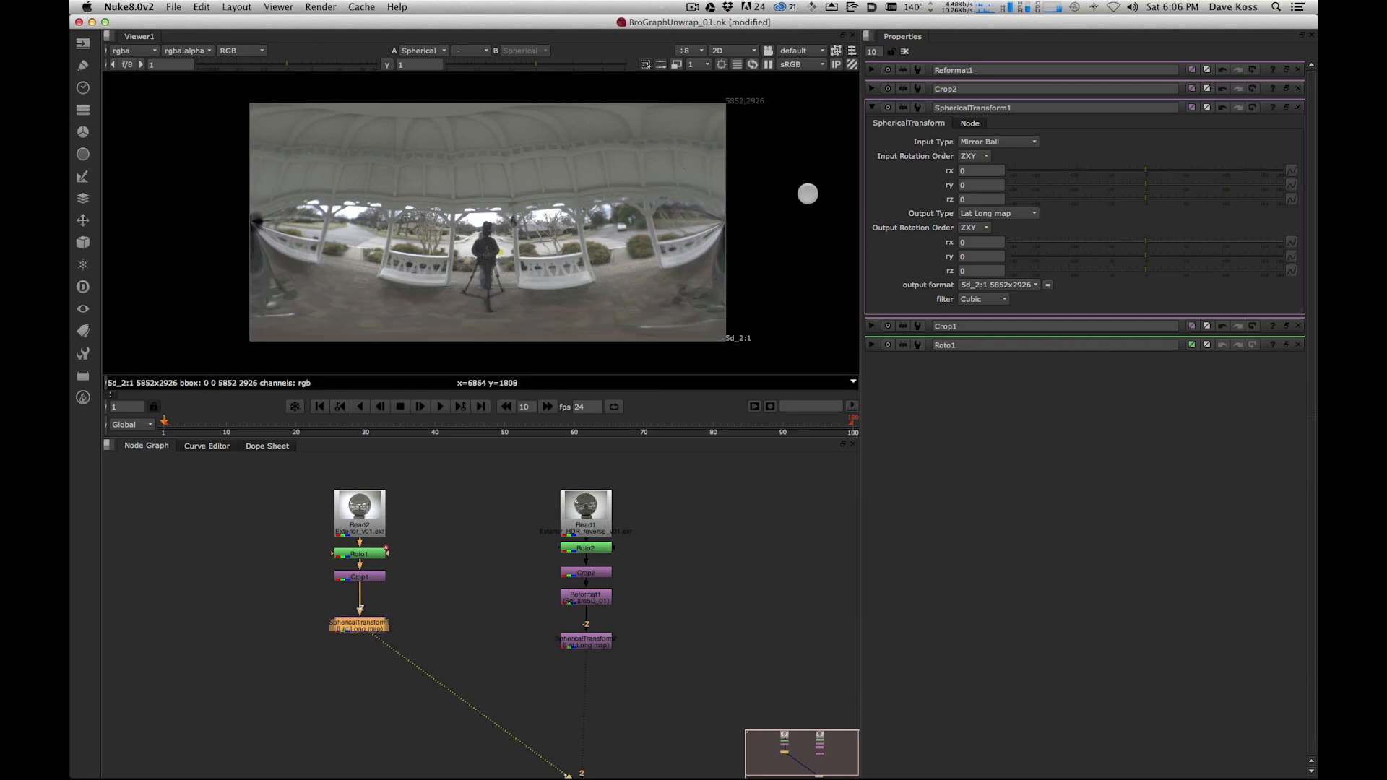
key(2)
key(1)
key(2)
key(1)
key(2)
key(1)
key(2)
key(1)
key(2)
key(1)
key(2)
key(1)
key(2)
key(1)
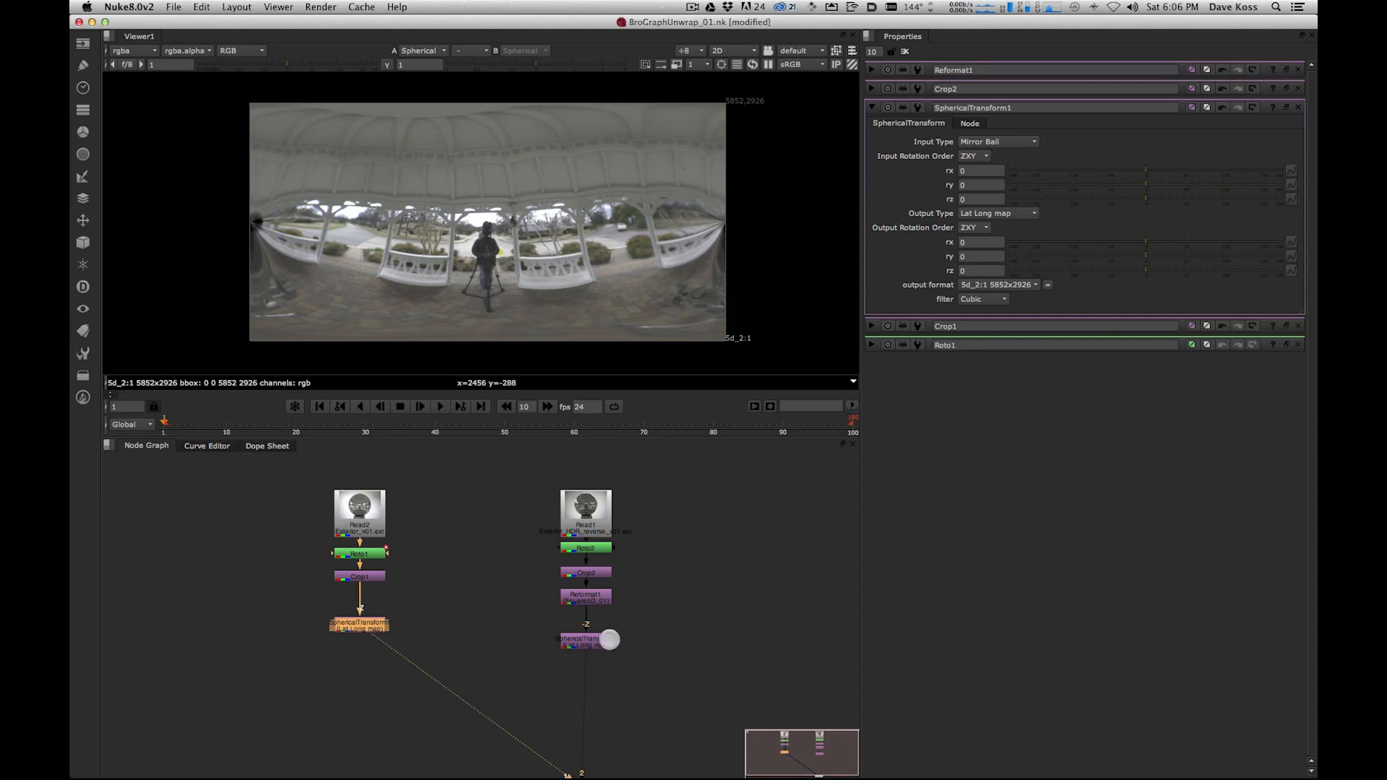
- Reposition the Read1 branch and the viewer in the node graph to tidy the layout
click(661, 583)
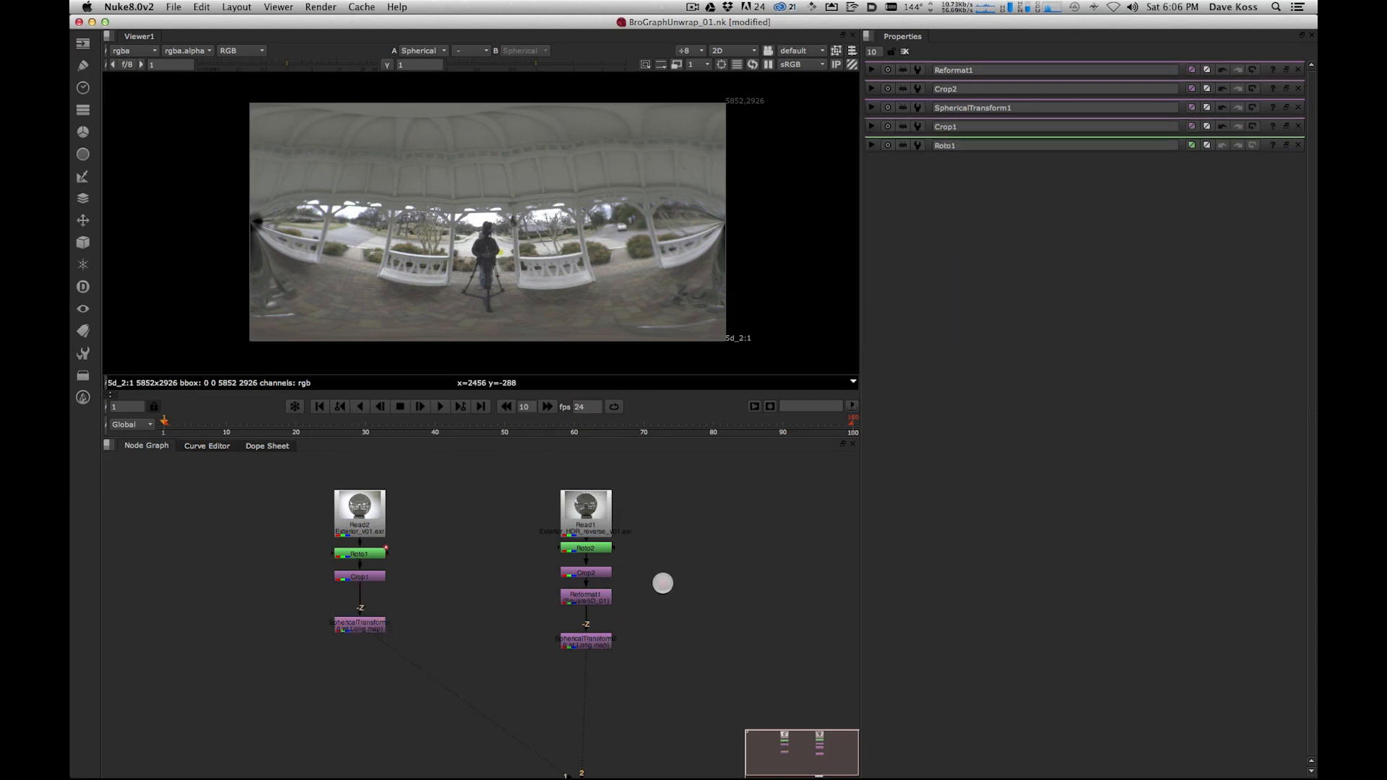
alt+drag(664, 633, 475, 355)
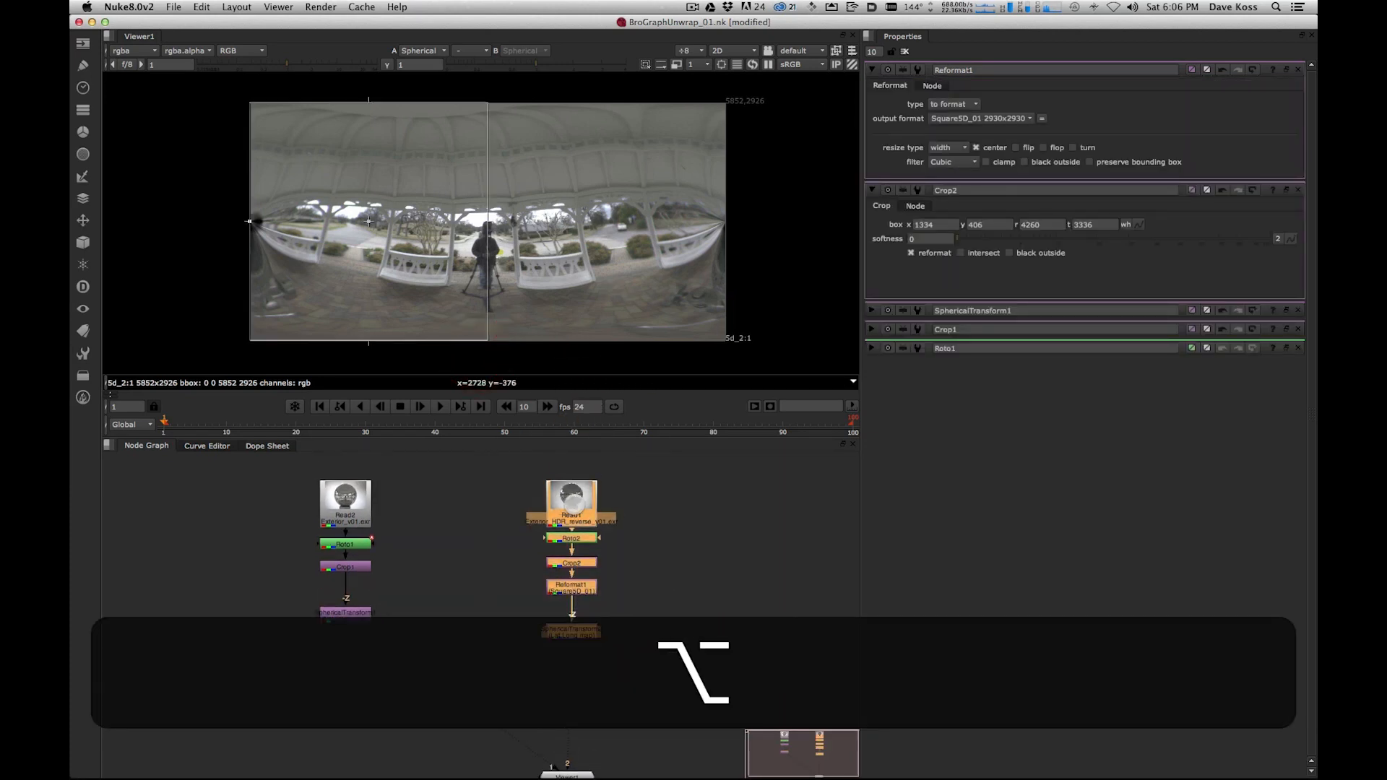
drag(582, 502, 612, 487)
click(667, 554)
drag(580, 775, 589, 742)
drag(645, 703, 598, 368)
drag(669, 700, 510, 362)
drag(613, 545, 610, 512)
alt+drag(675, 505, 648, 517)
click(694, 501)
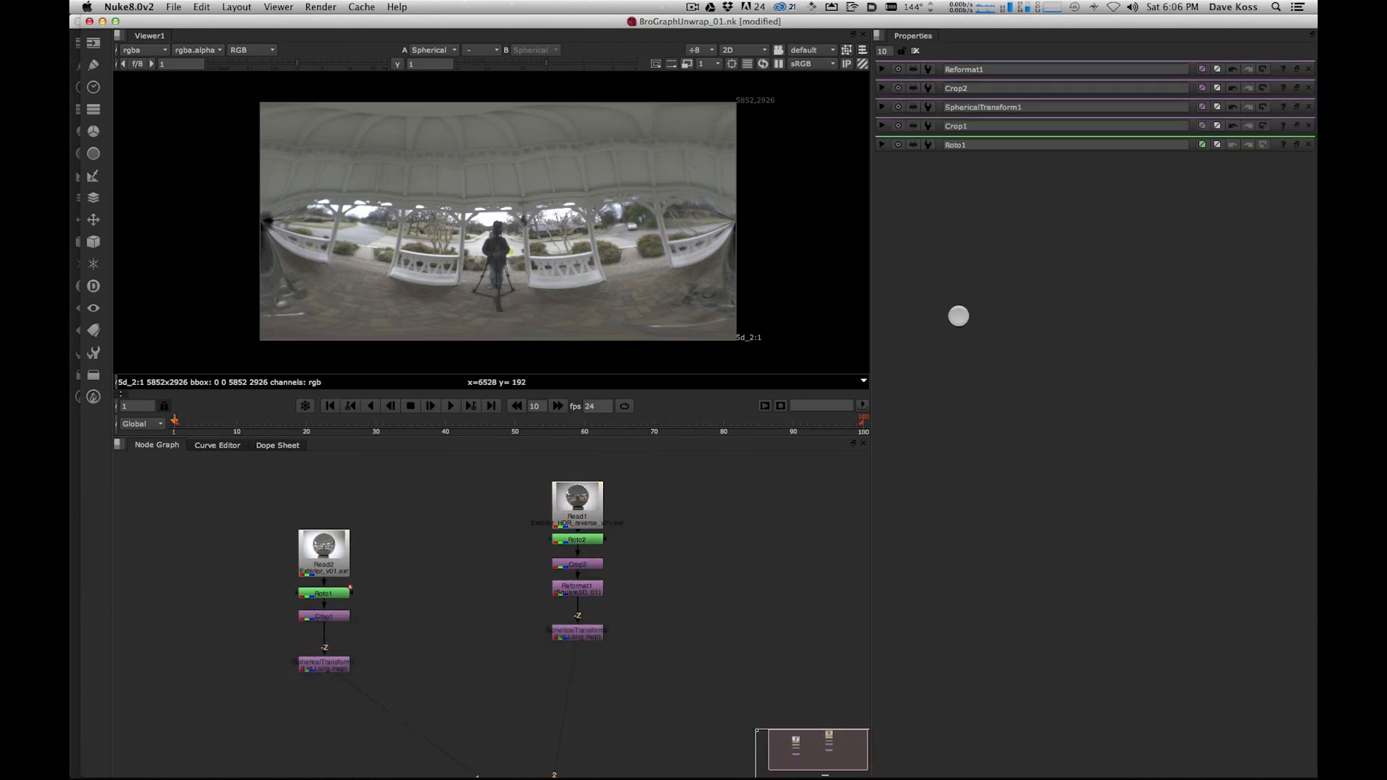
- Line up the Read2 branch with the Read1 branch and route its SphericalTransform to viewer input 2
drag(576, 637, 587, 626)
drag(232, 478, 466, 746)
drag(339, 557, 375, 508)
click(454, 539)
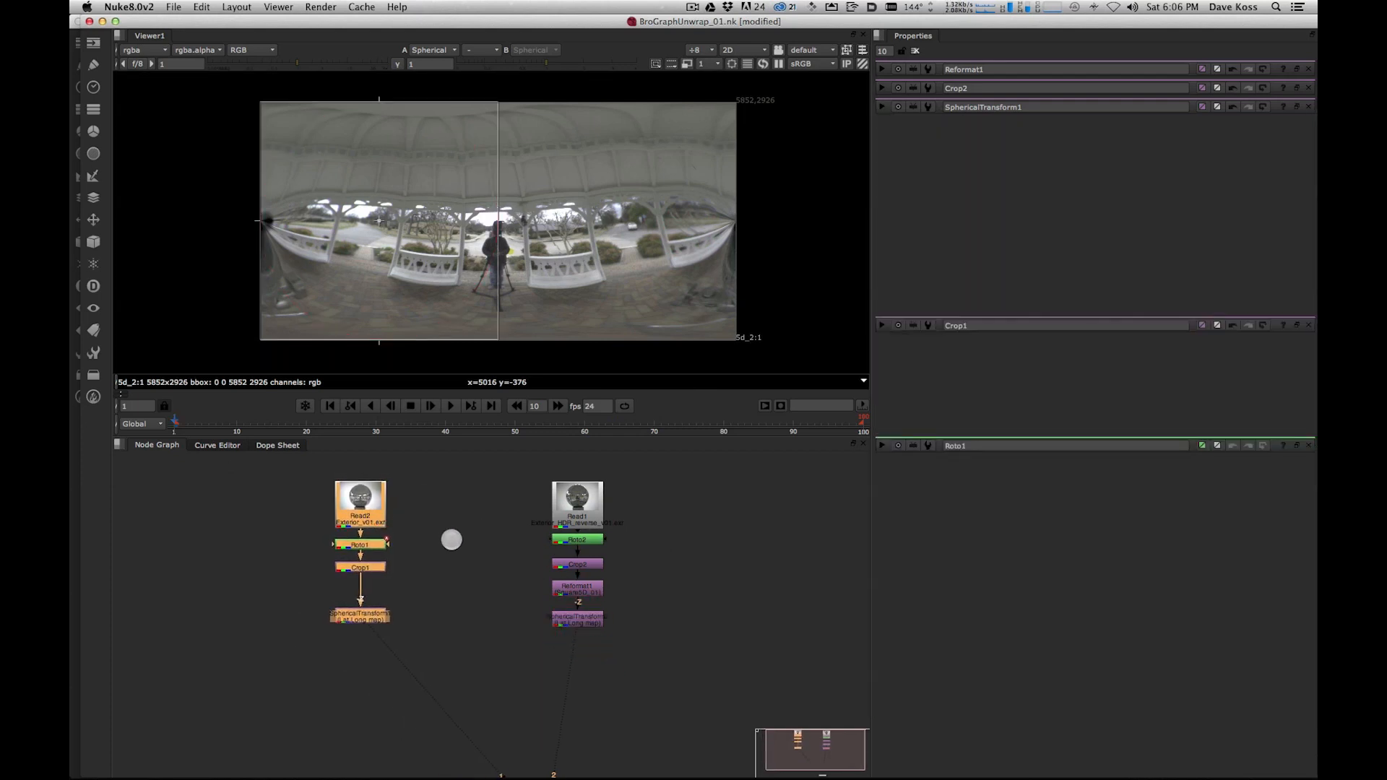
click(372, 615)
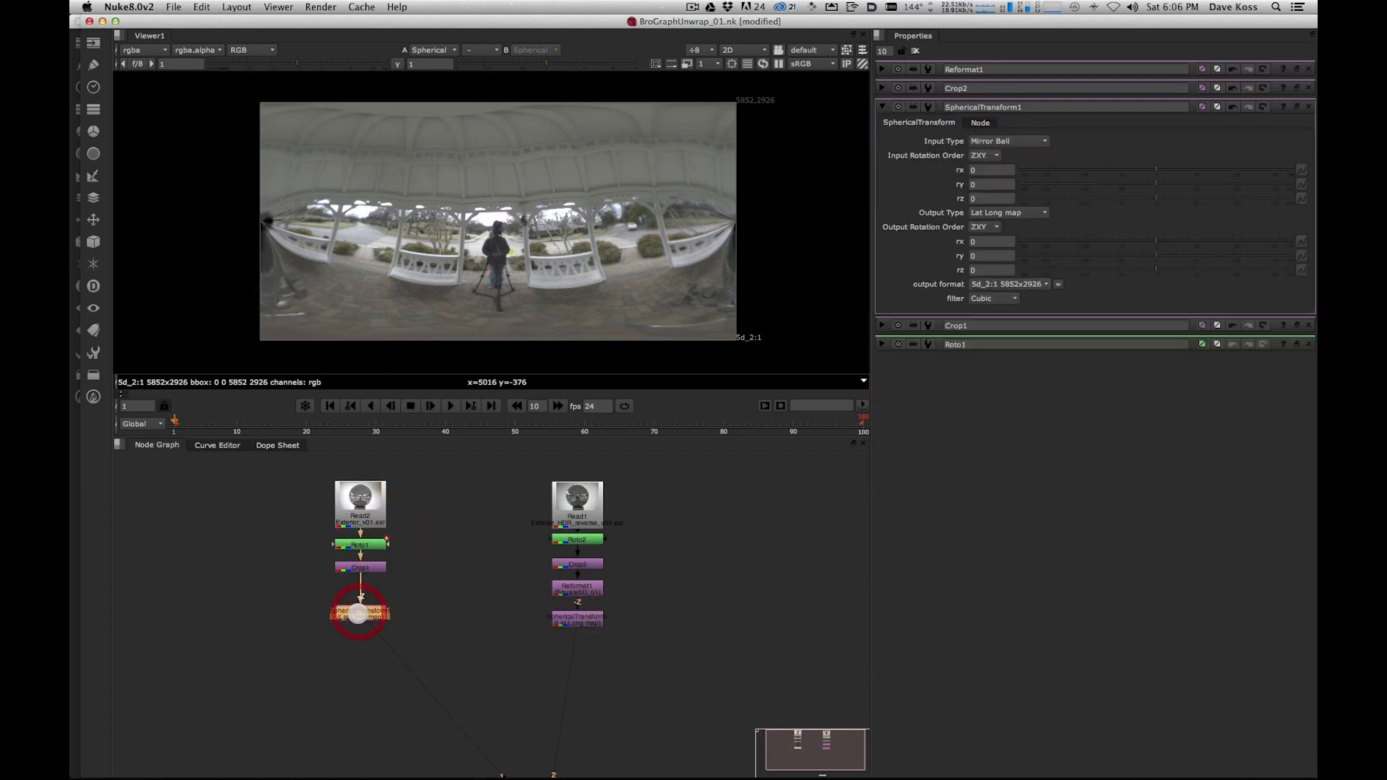
key(2)
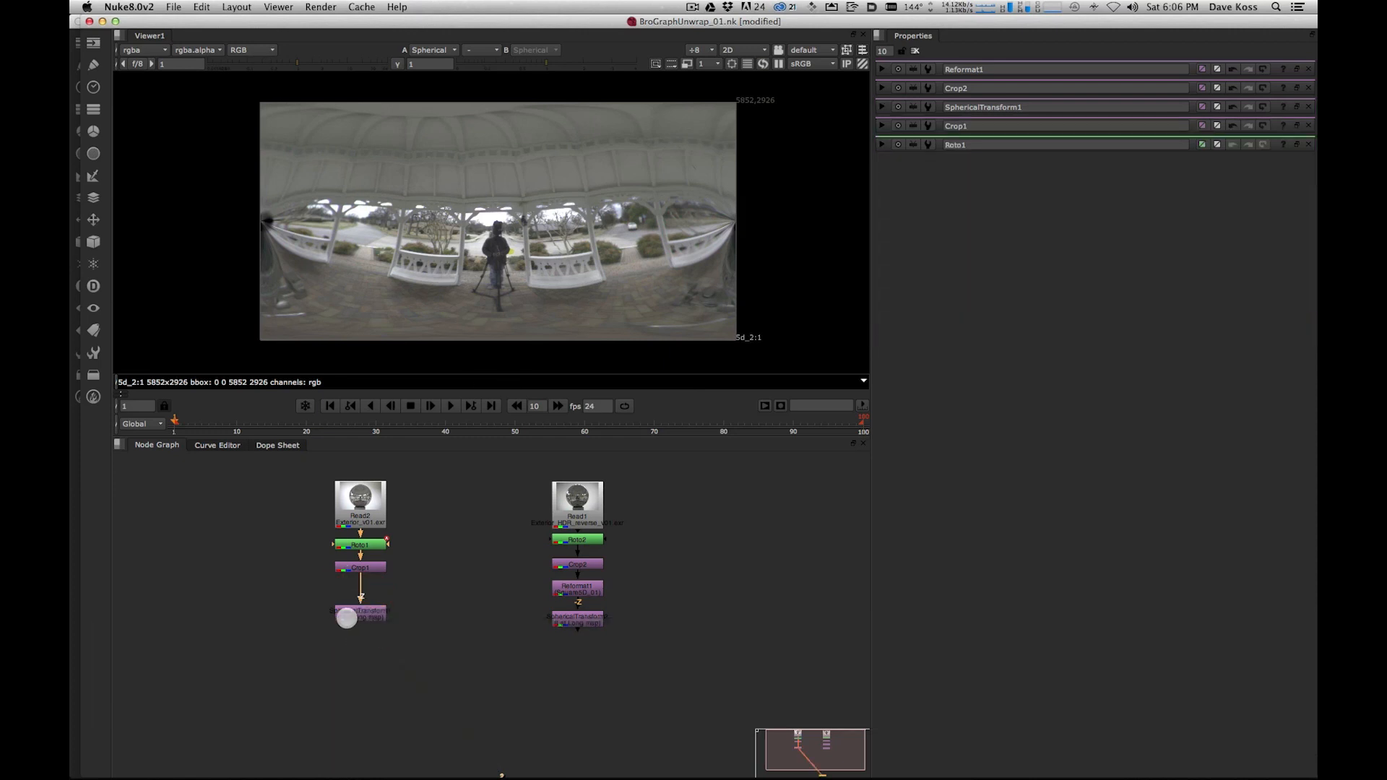
click(590, 623)
drag(590, 614, 590, 619)
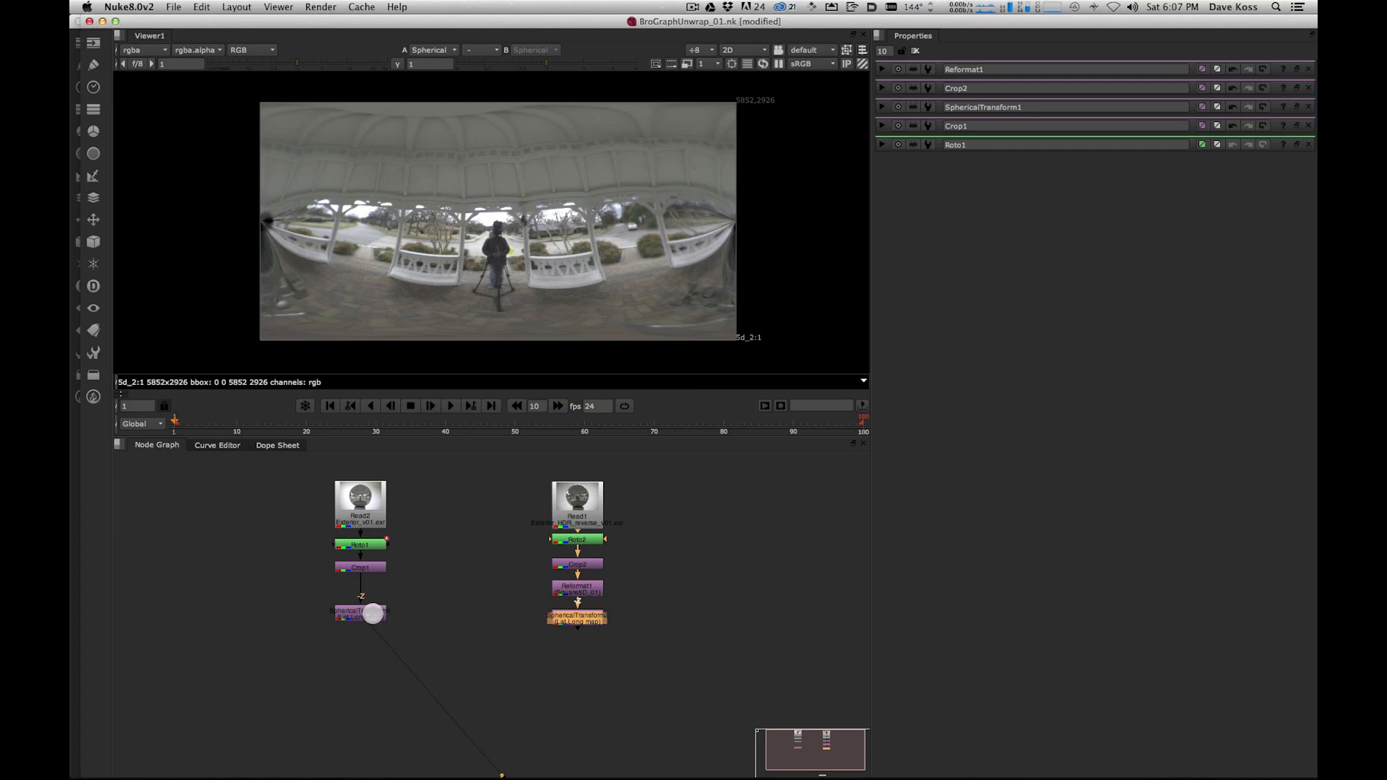
key(p)
key(super+z)
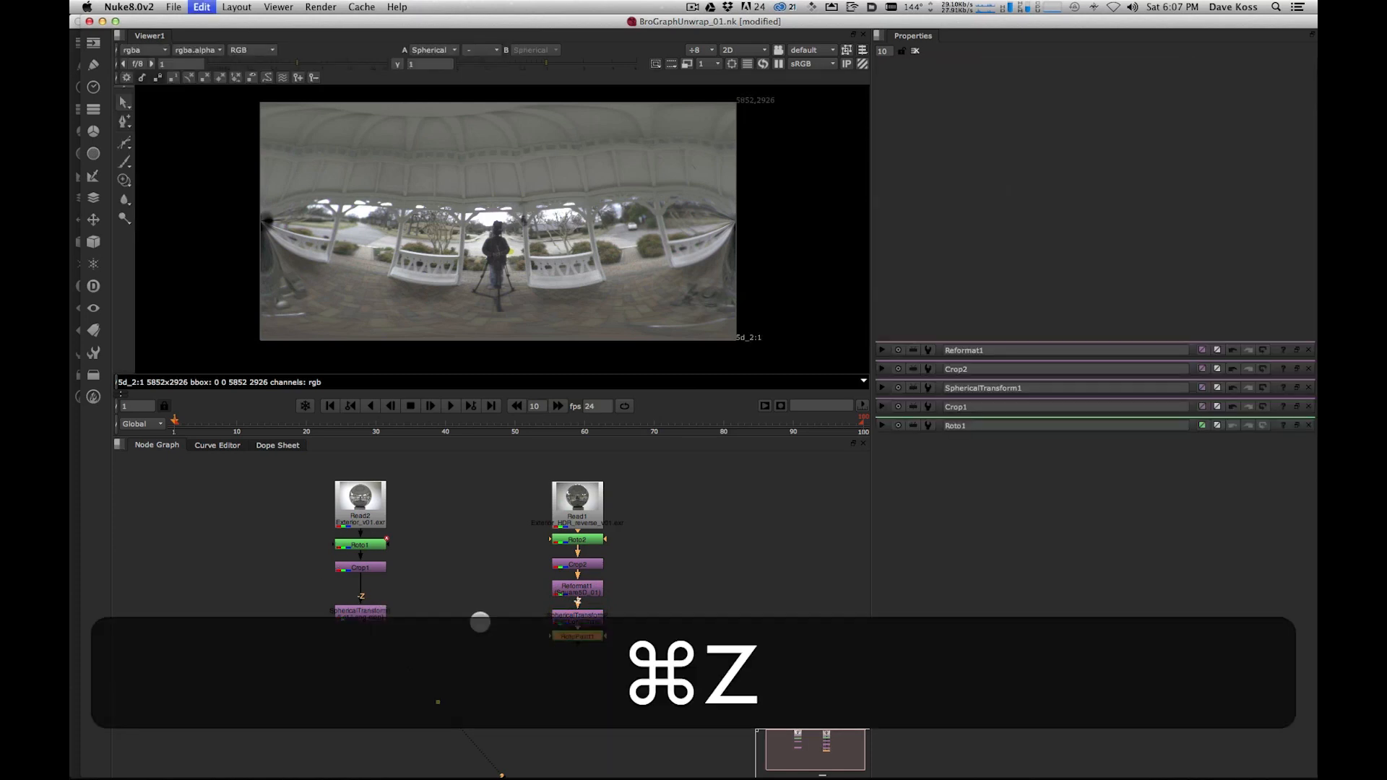
- Add a RotoPaint node after the Read2 branch's SphericalTransform, connect its bg1 input to the Read1 branch's SphericalTransform, and view it
click(369, 610)
key(p)
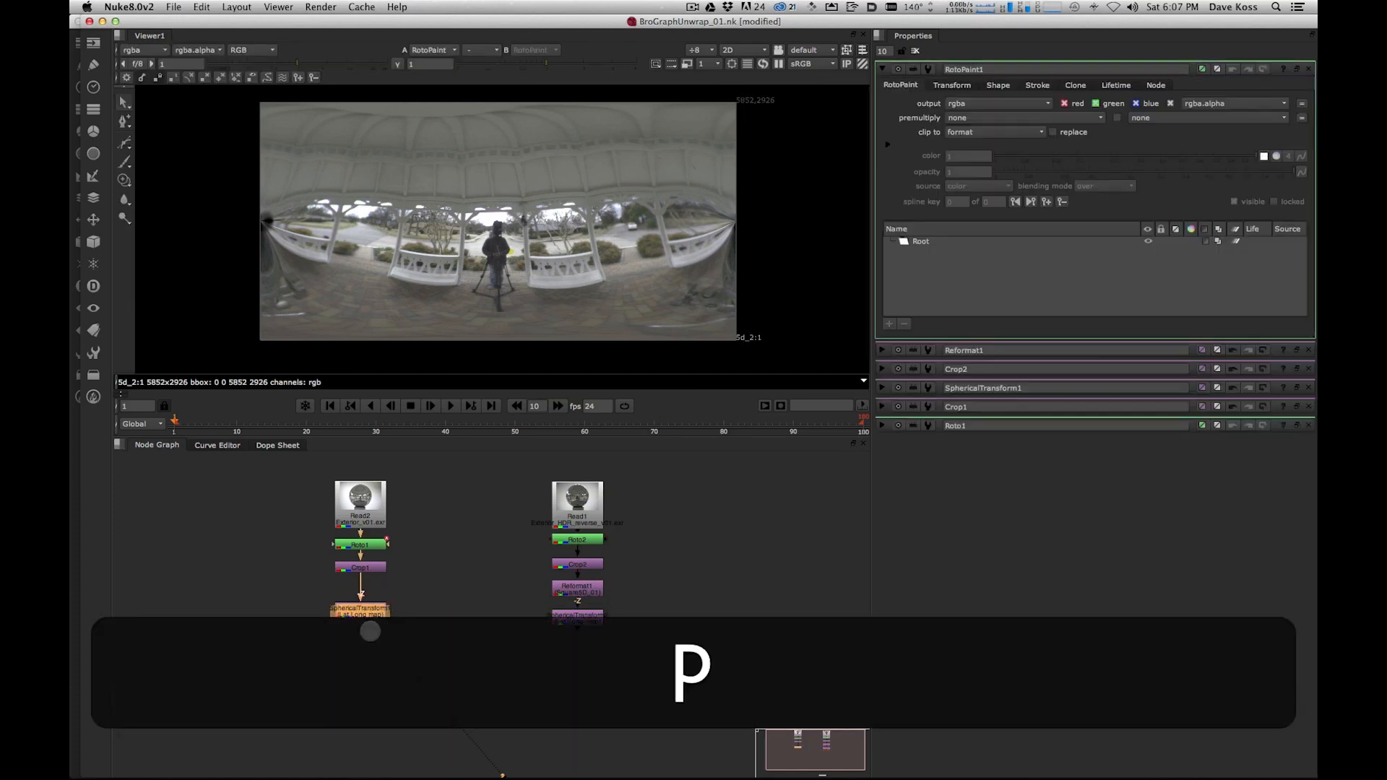
drag(368, 628, 365, 650)
drag(280, 628, 592, 654)
double_click(360, 653)
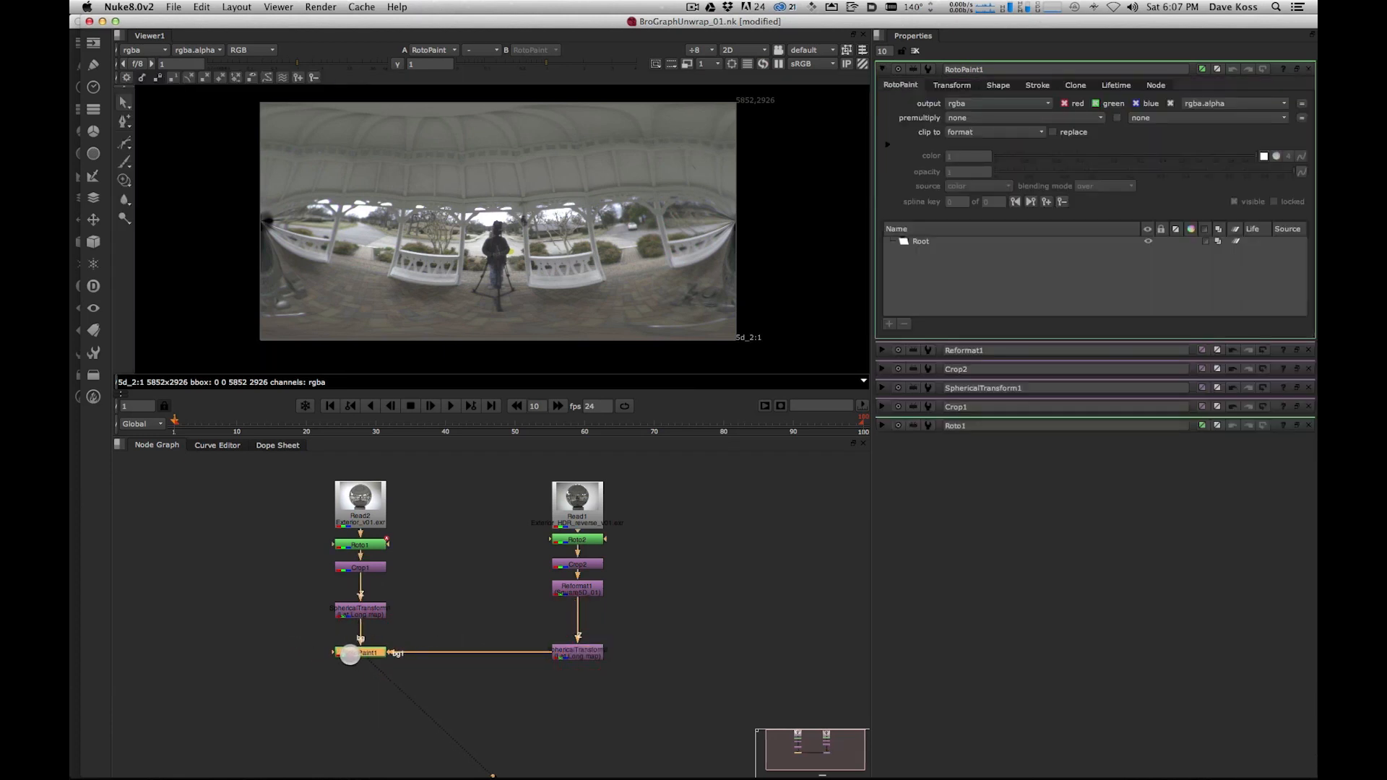
alt+drag(421, 671, 525, 643)
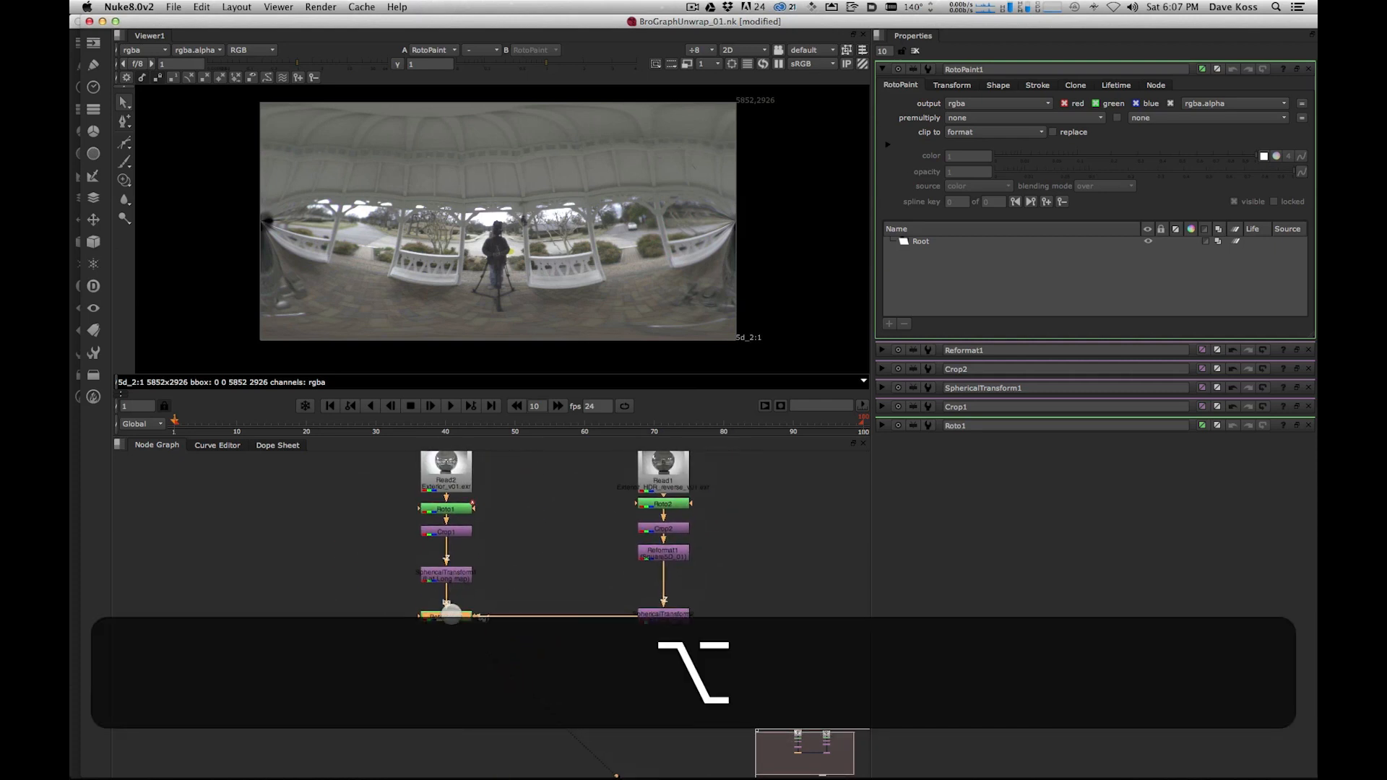
click(454, 628)
key(i)
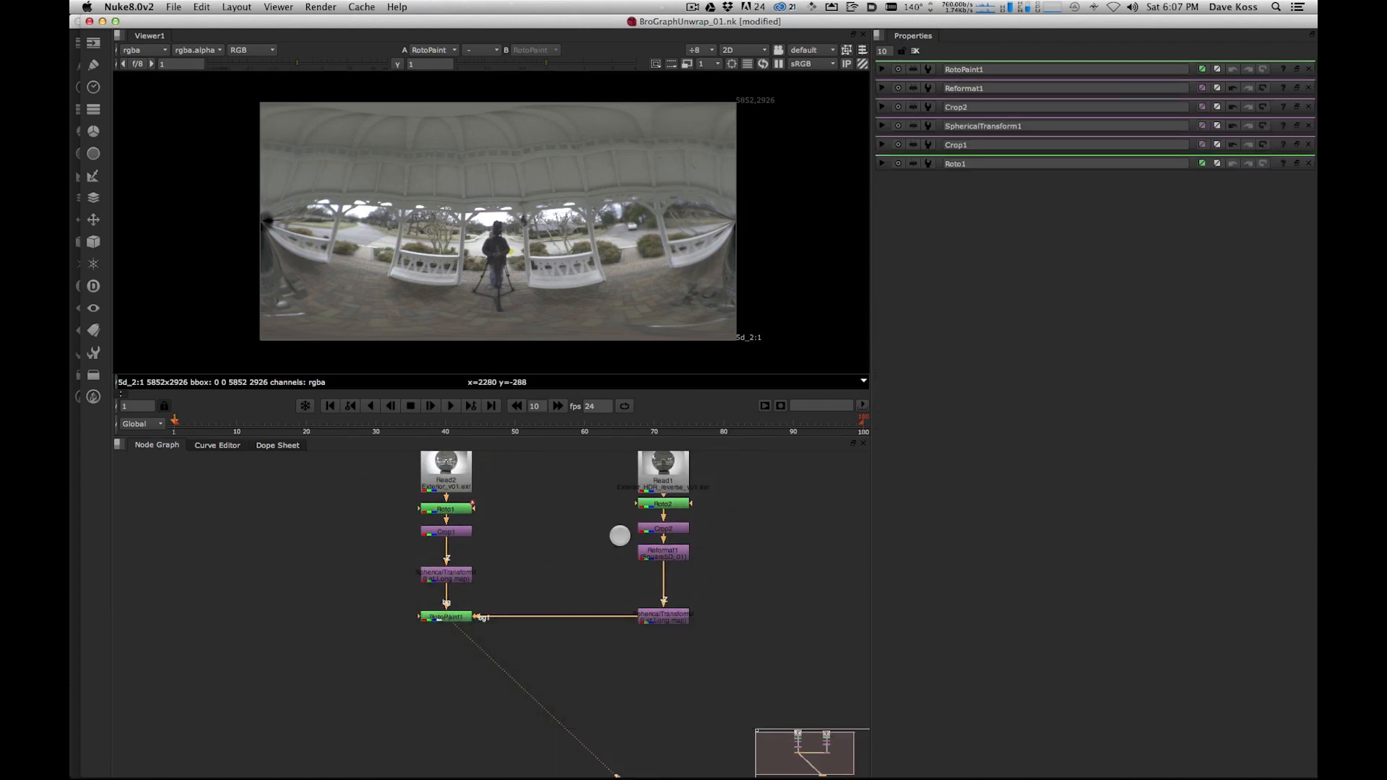
- Move the RotoPaint node lower and add a Merge with A from the Read2 branch's SphericalTransform and B from the Read1 branch's
double_click(669, 555)
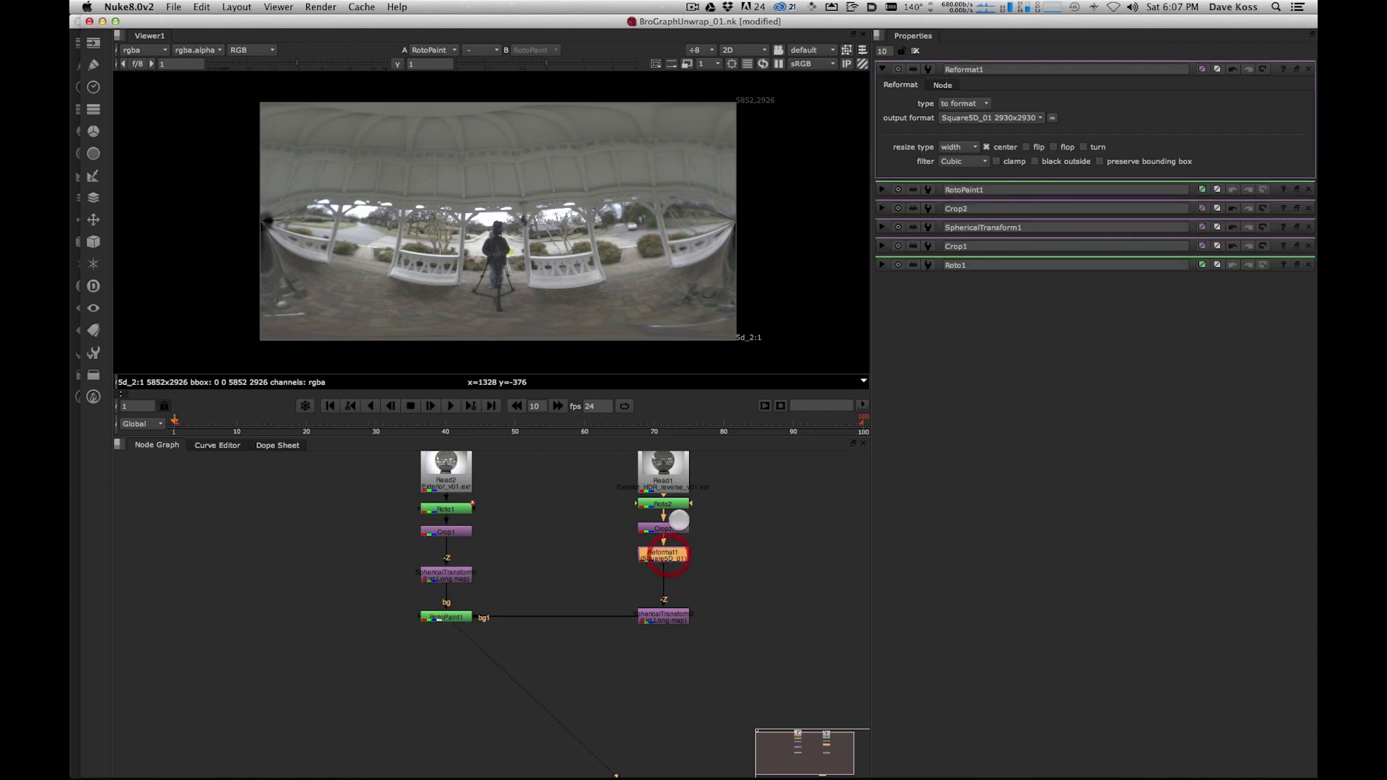
double_click(665, 614)
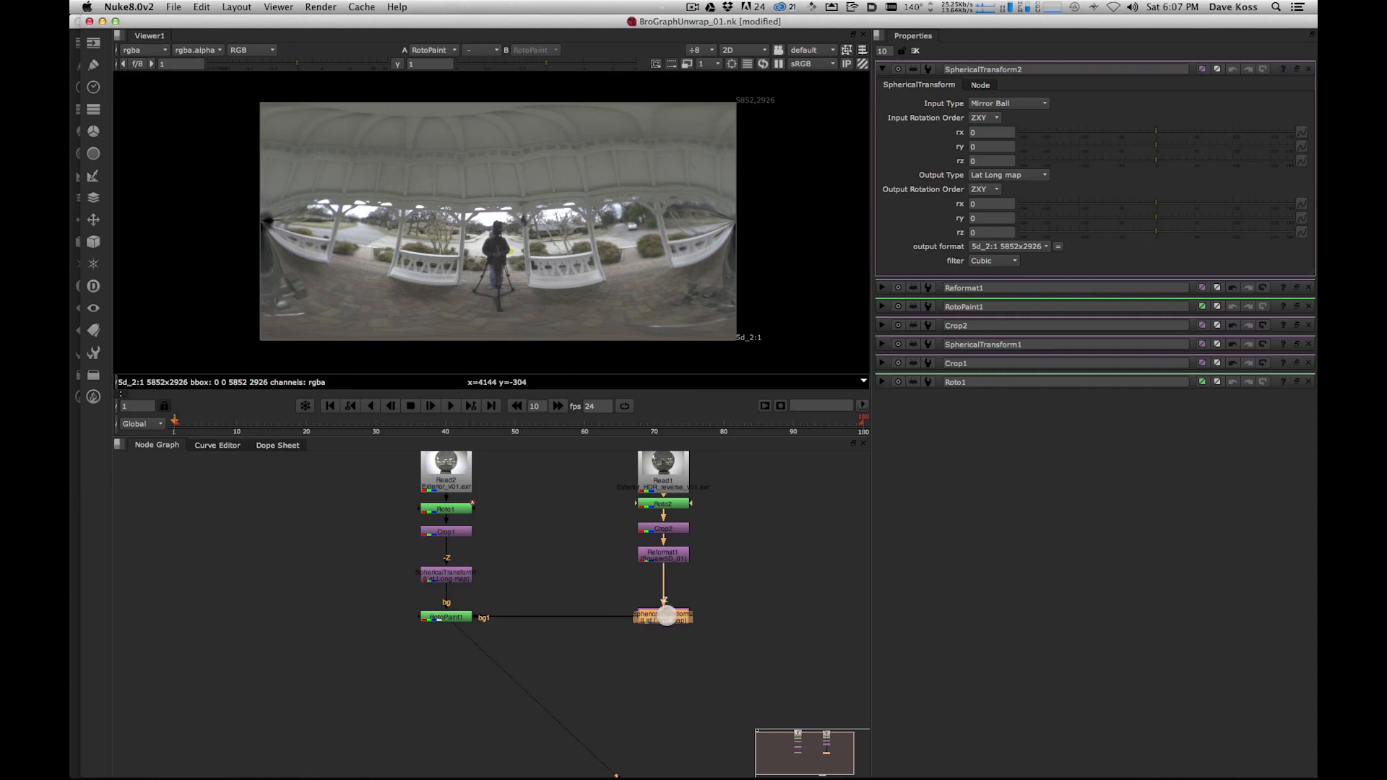
drag(455, 616, 455, 668)
click(549, 679)
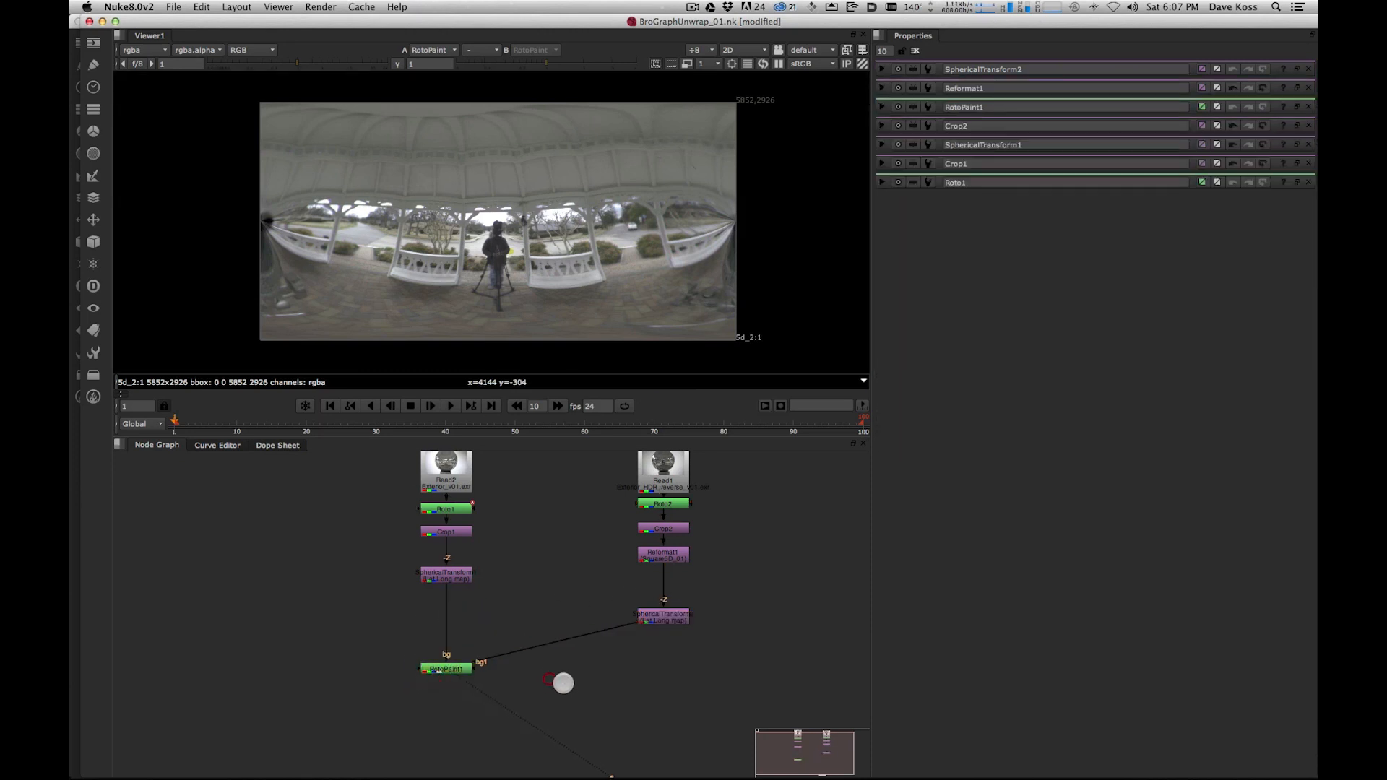
key(m)
drag(533, 642, 489, 581)
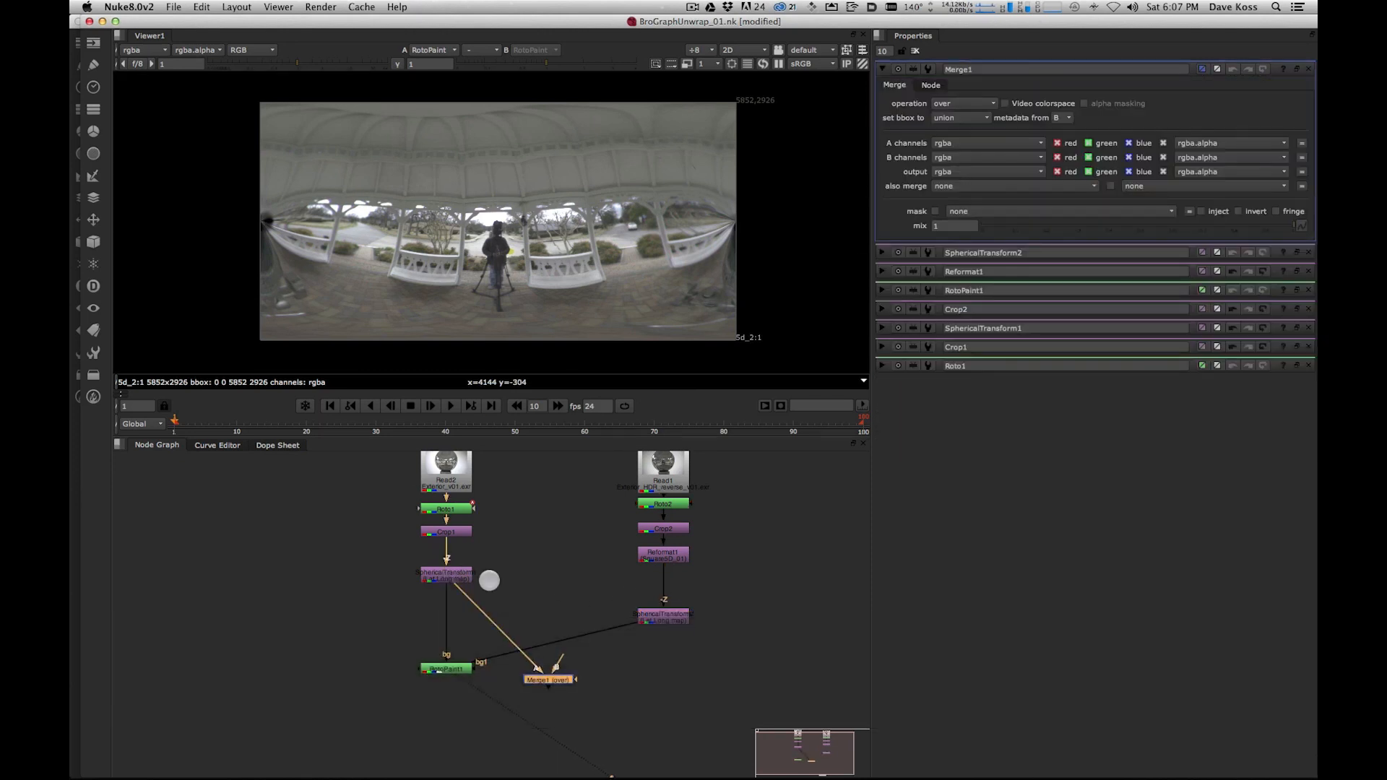
drag(607, 634, 654, 618)
click(555, 678)
drag(545, 678, 565, 672)
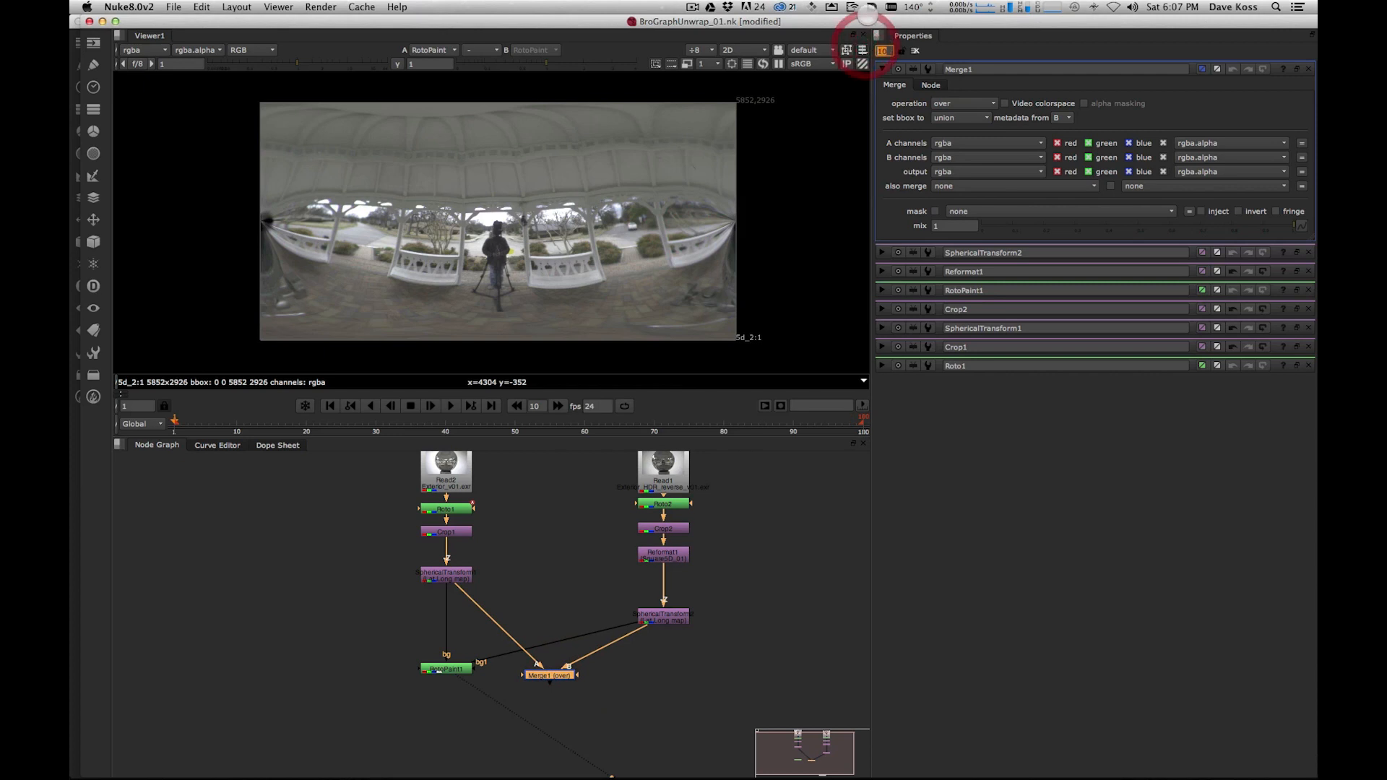
- Limit the open node properties to 1 and view the Merge blend on viewer input 1
text(1)
key(Return)
click(1086, 281)
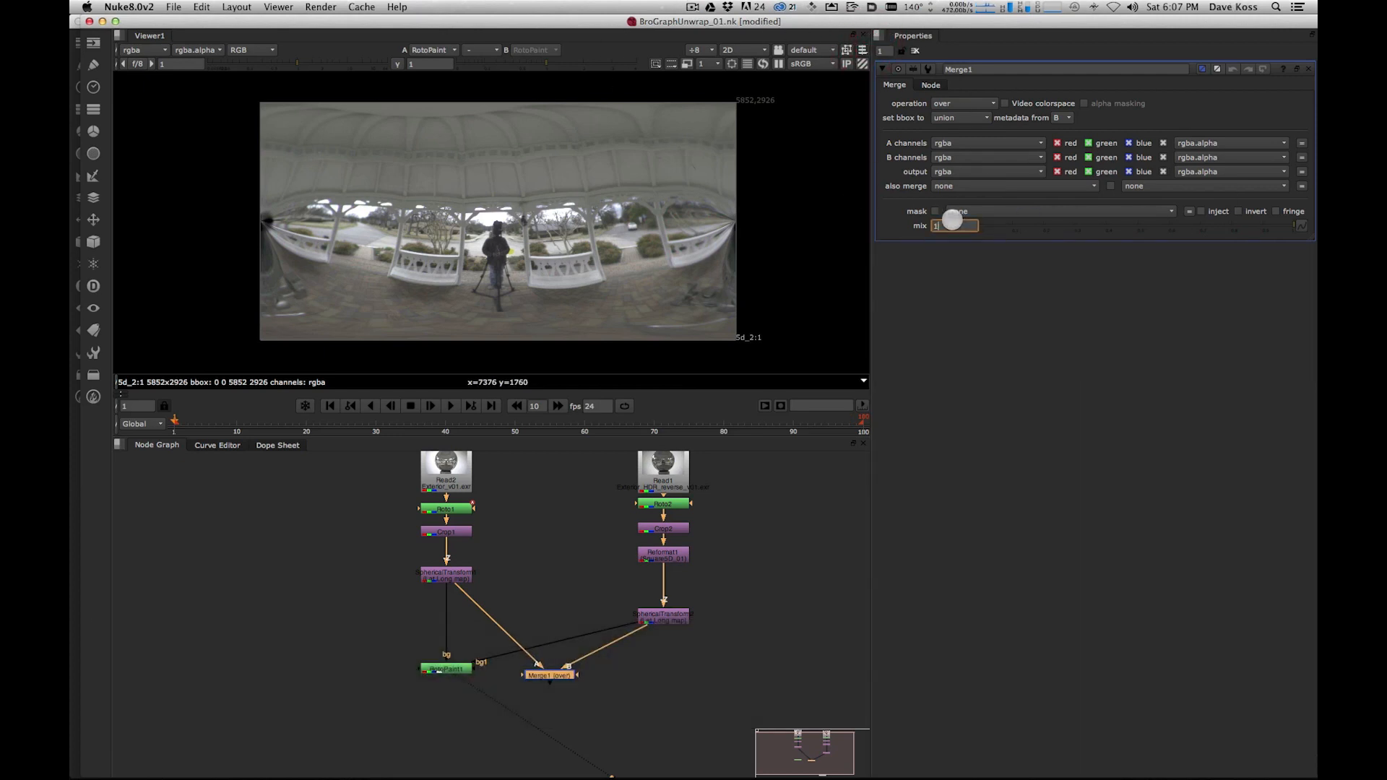
click(551, 674)
key(1)
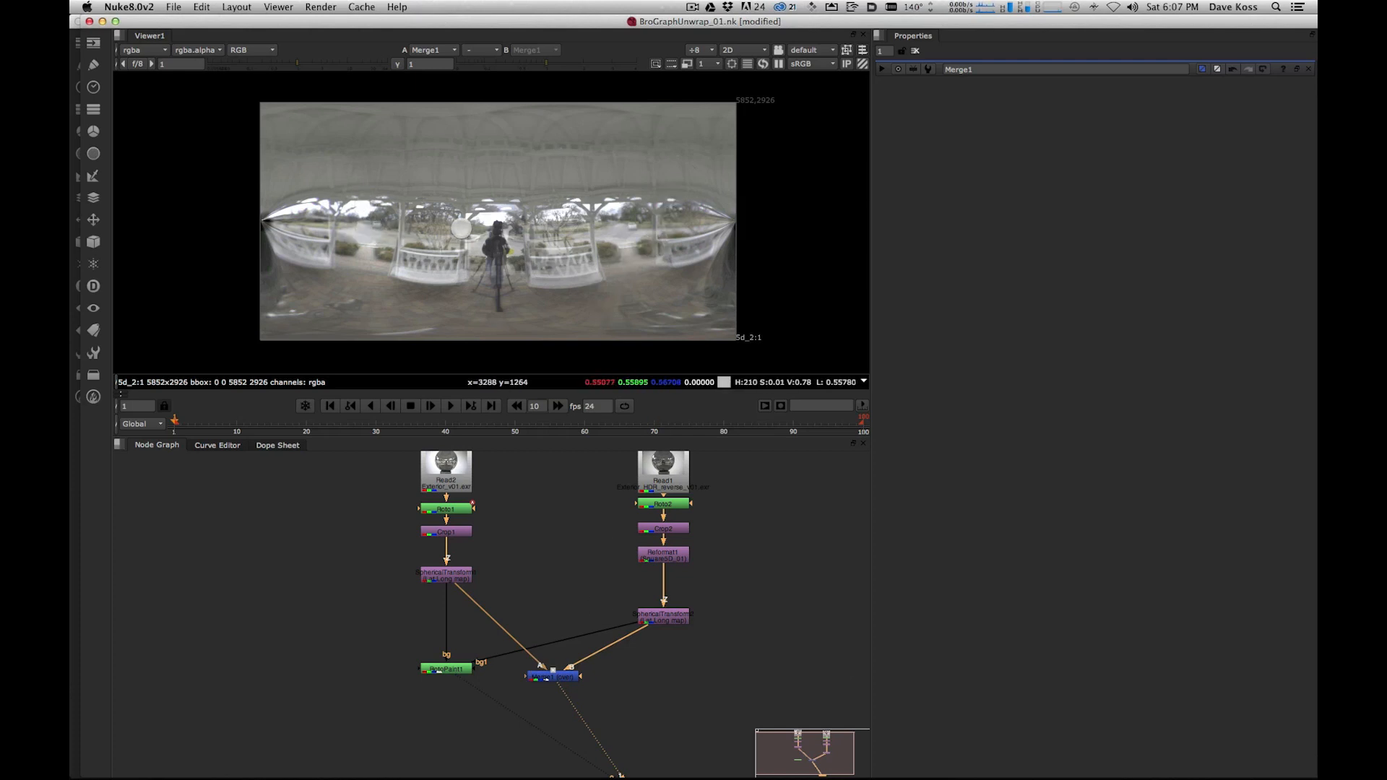
- Set the output ry rotation of the Read1 branch's SphericalTransform to 180
double_click(668, 618)
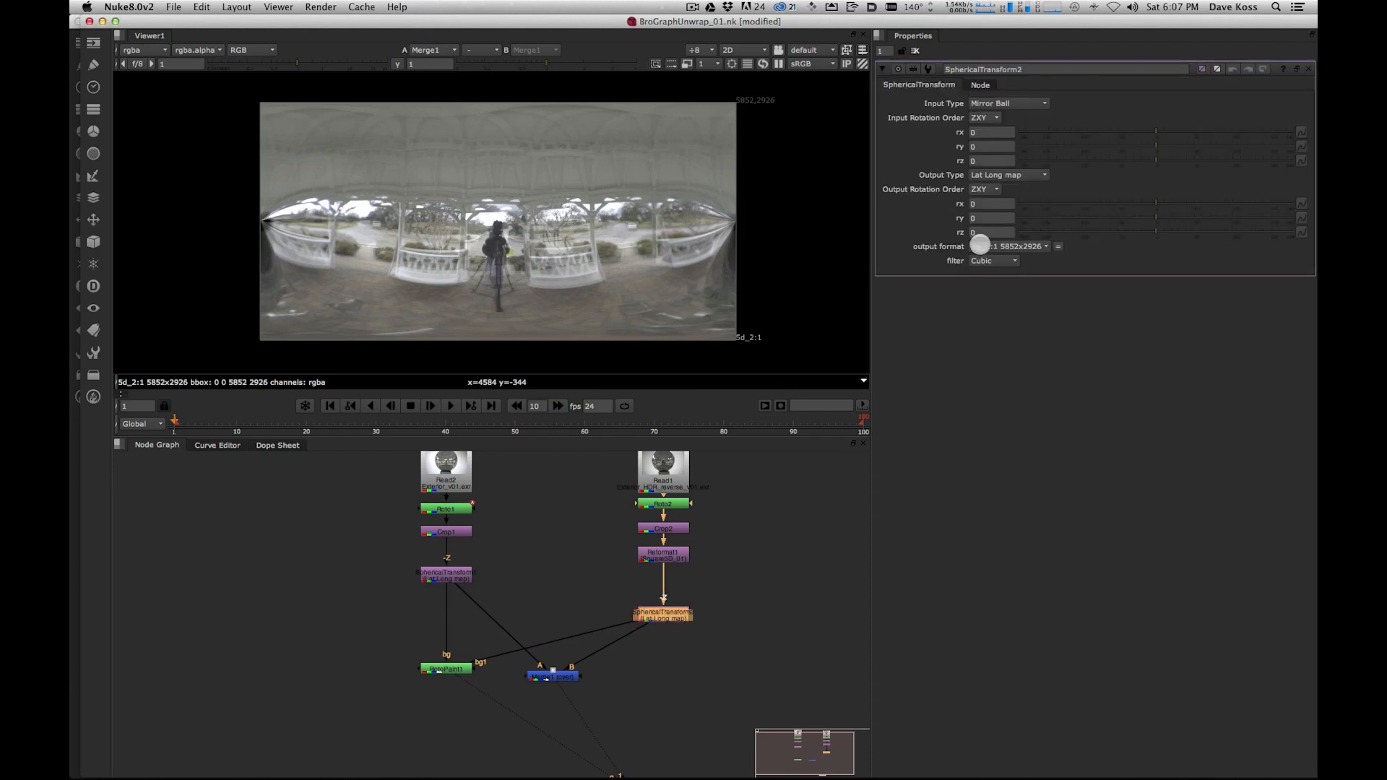
key(BackSpace)
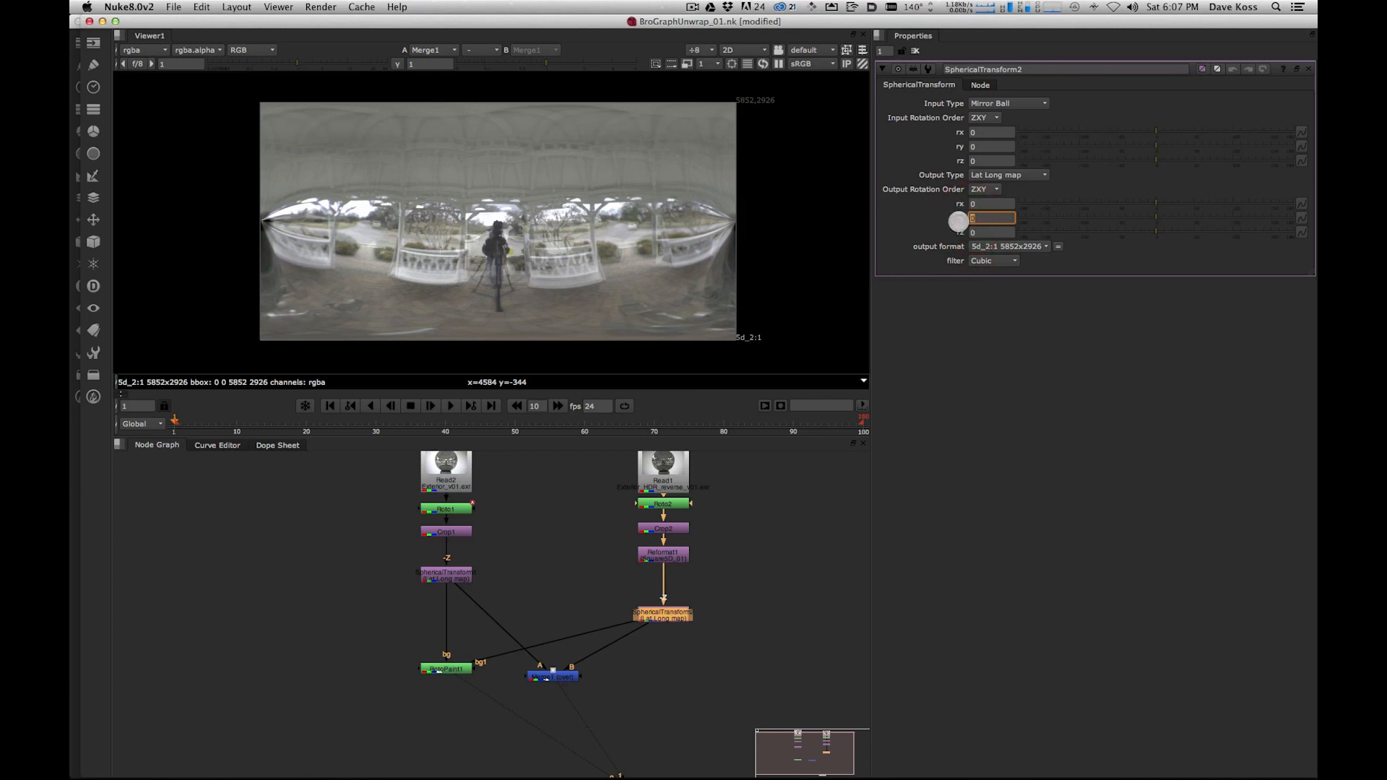
text(180)
key(Return)
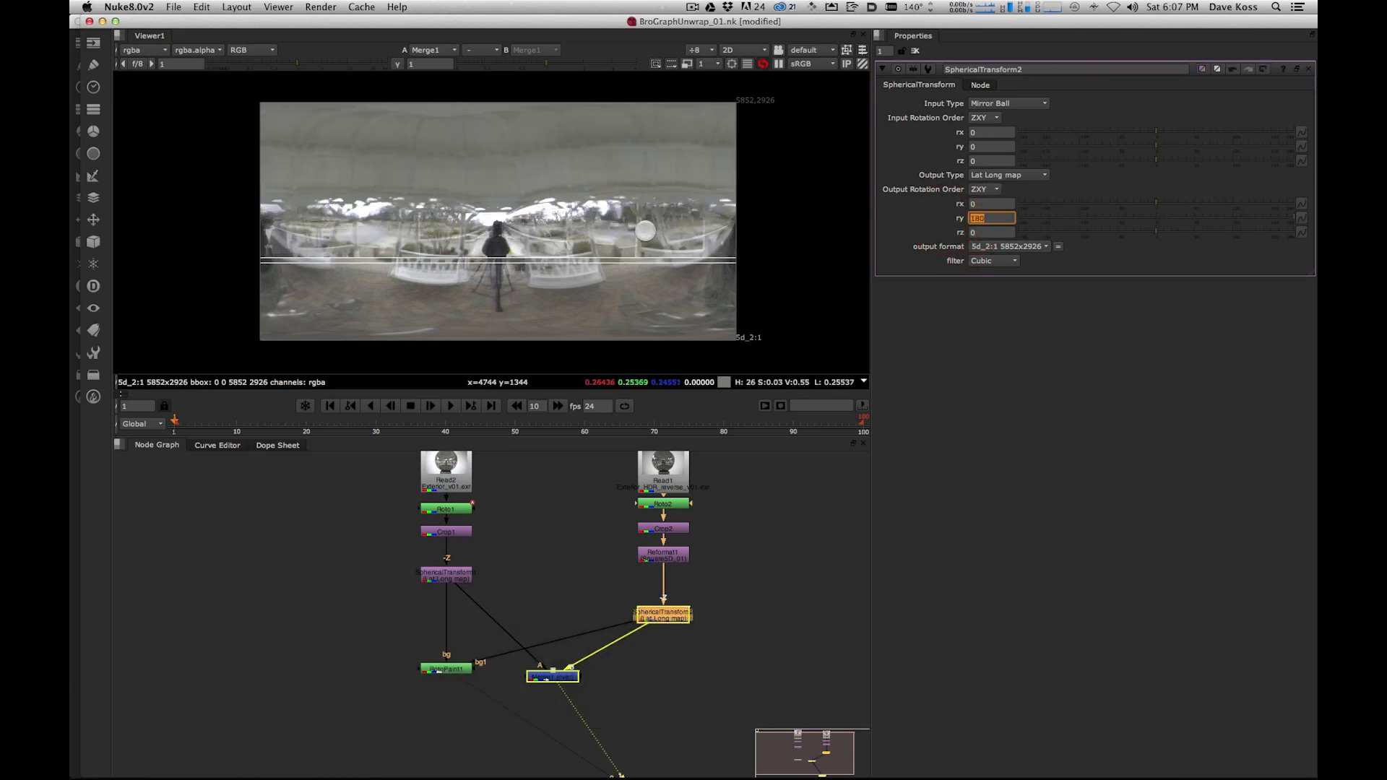
click(735, 576)
- Compare the rotated Read1 panorama, the Read2 panorama and the Merge blend by switching between them in the viewer
click(656, 617)
key(2)
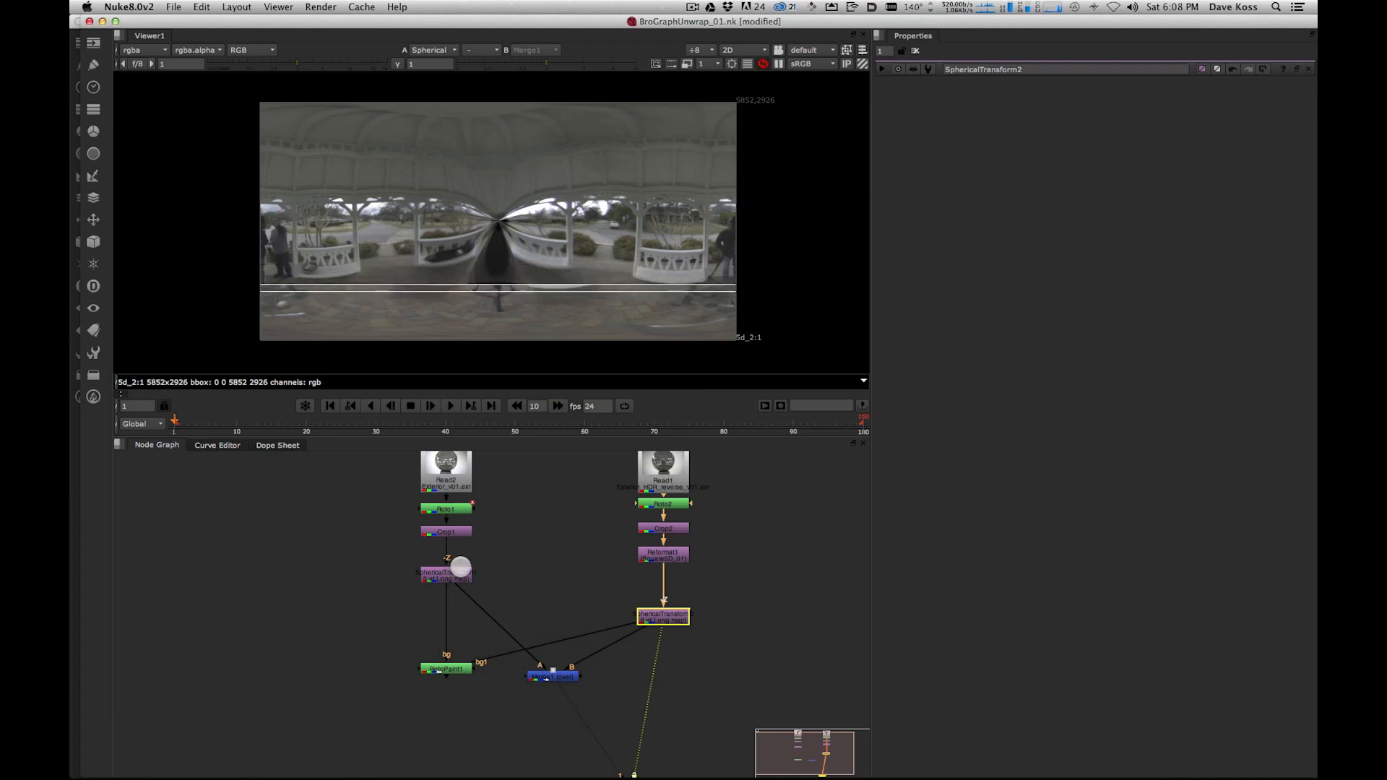
click(491, 546)
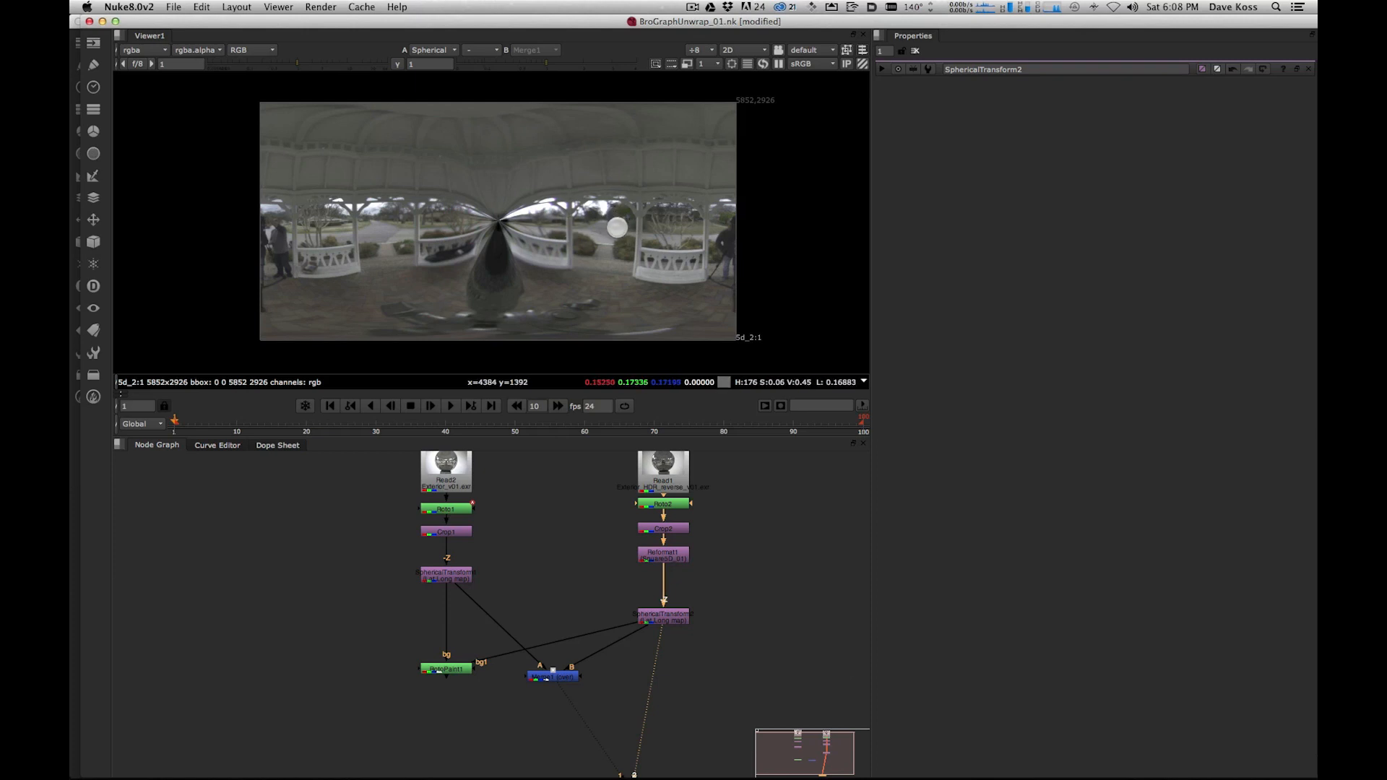
key(1)
key(2)
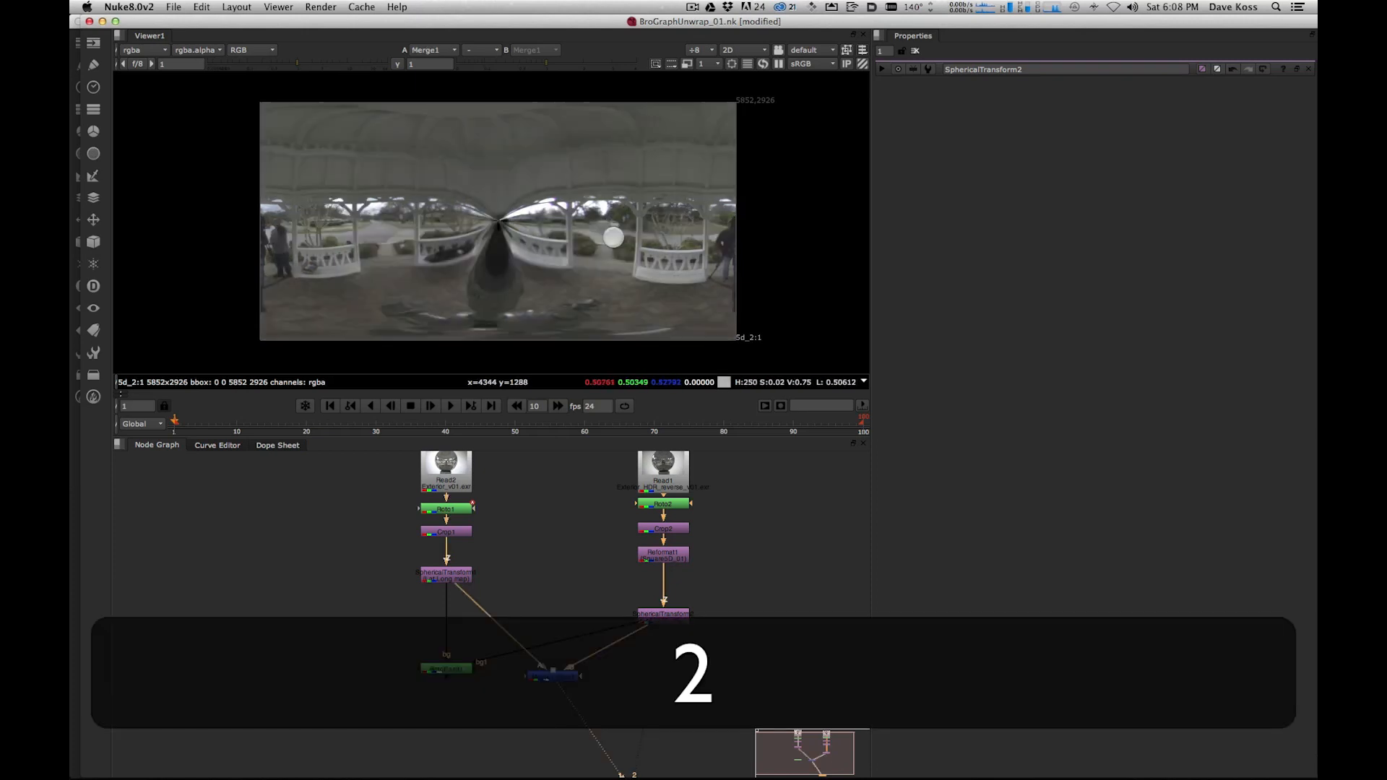
click(453, 571)
key(1)
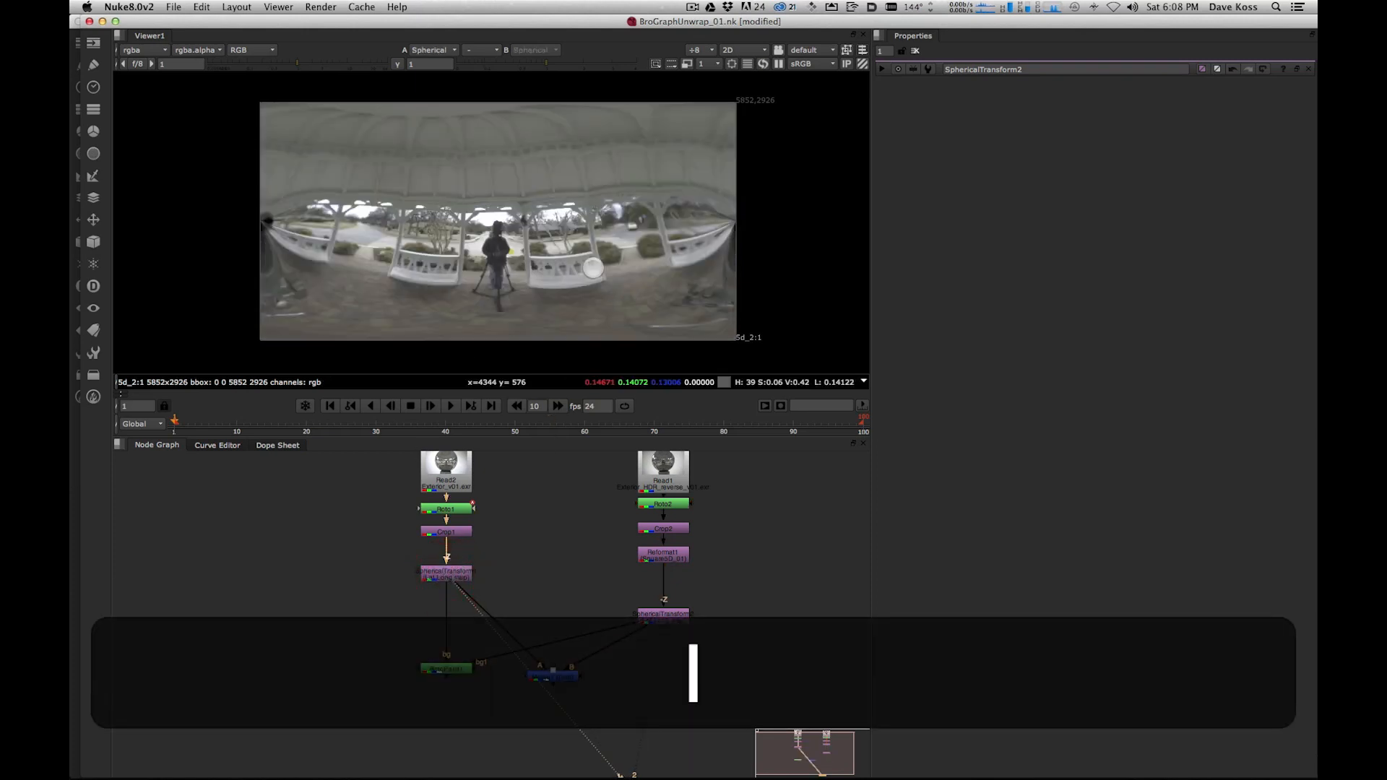
click(660, 611)
key(2)
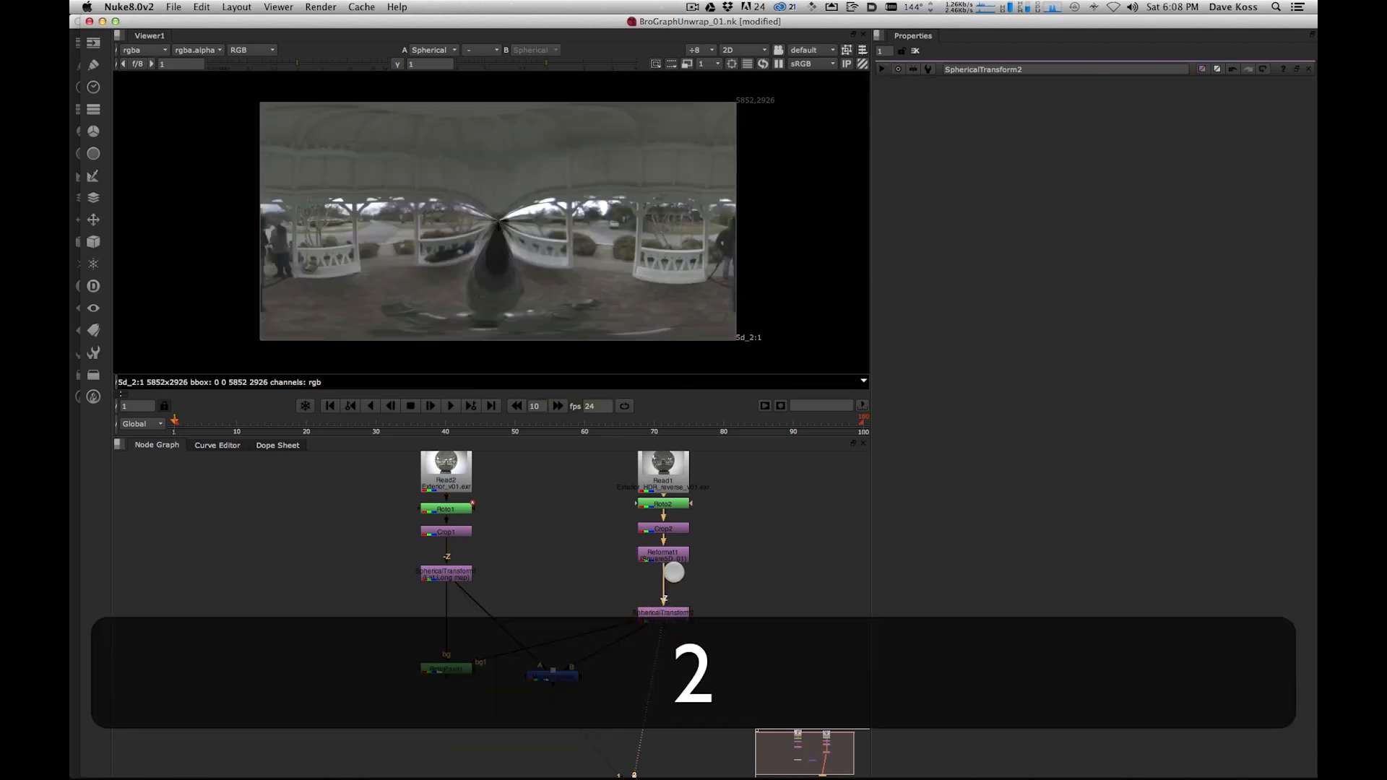
click(553, 677)
key(2)
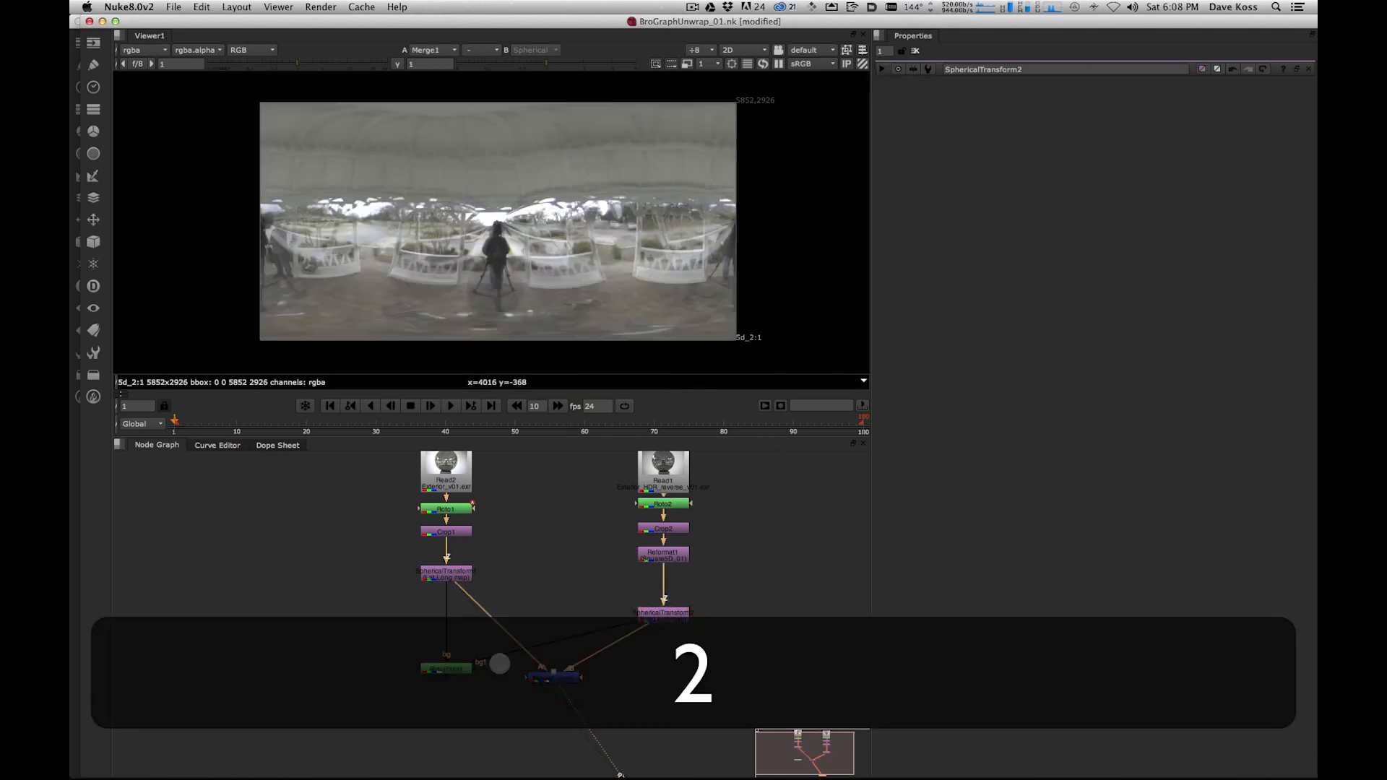
- Align the Read1 panorama with the Read2 panorama by setting its SphericalTransform's output ry to 194 and output rx to -0.6
double_click(654, 615)
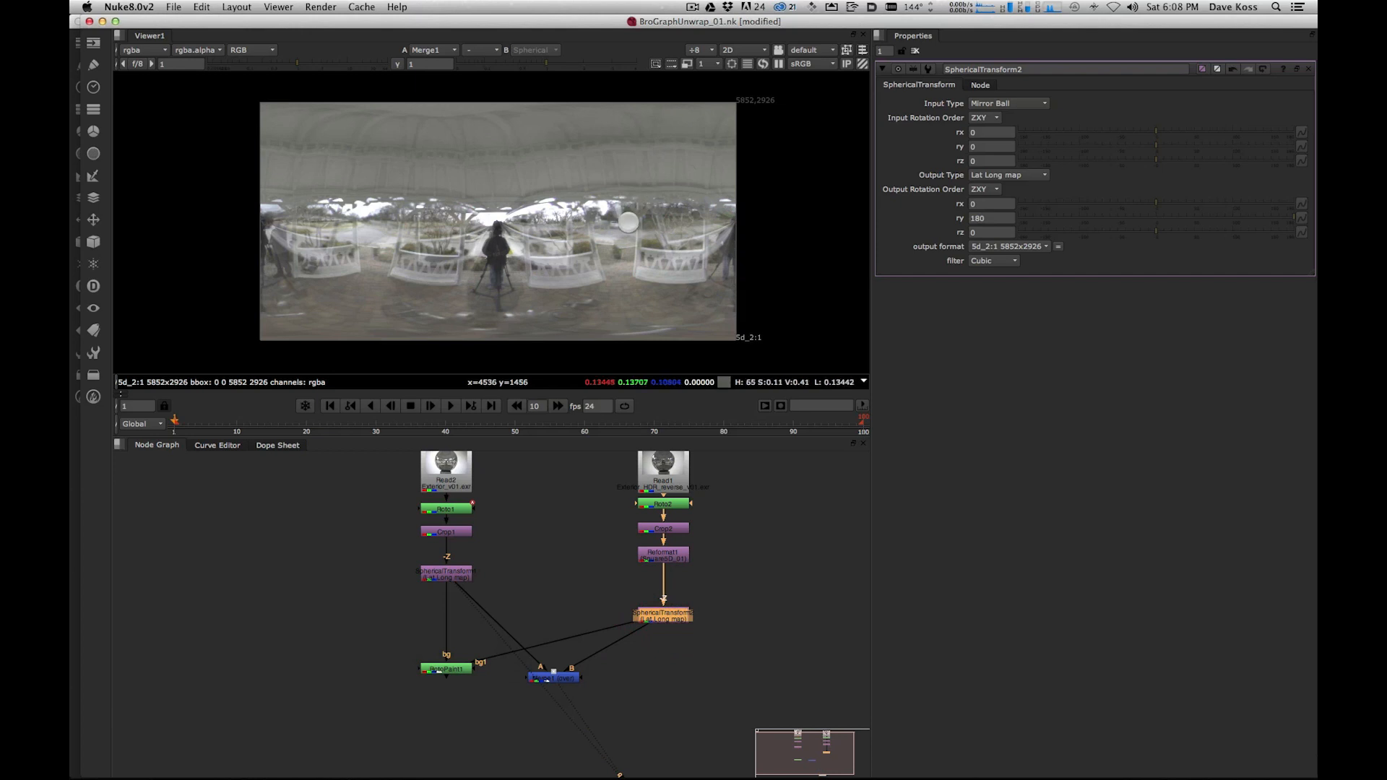
scroll(628, 222, up, 2)
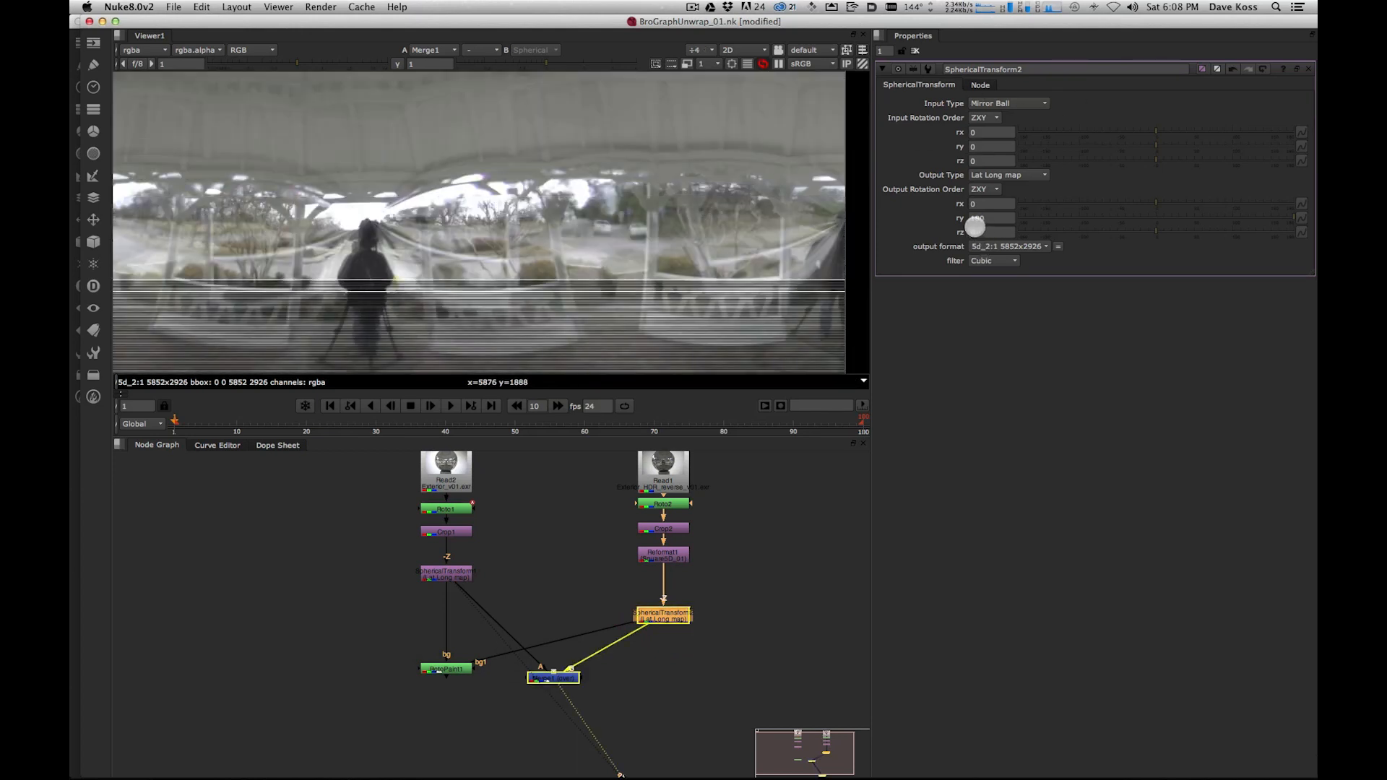
click(978, 218)
text(180)
key(Return)
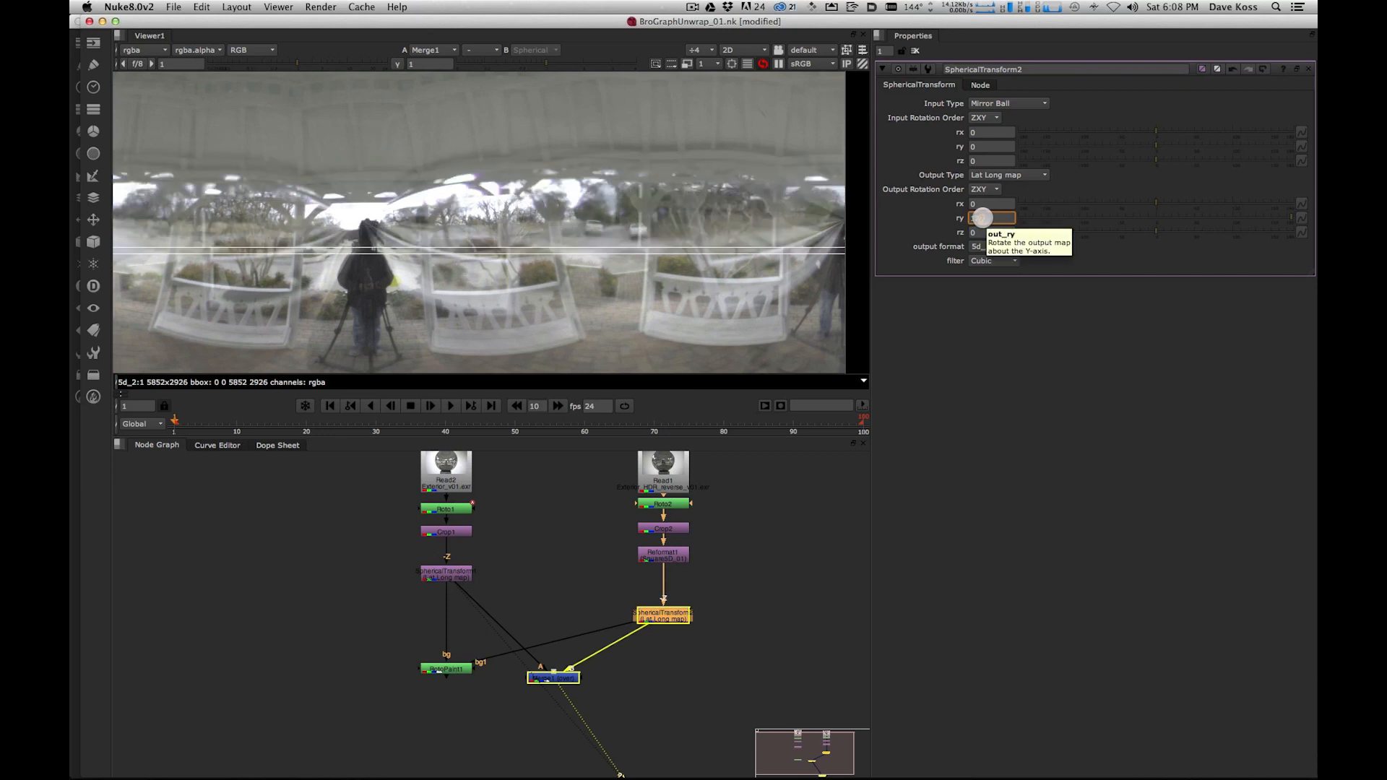
key(Return)
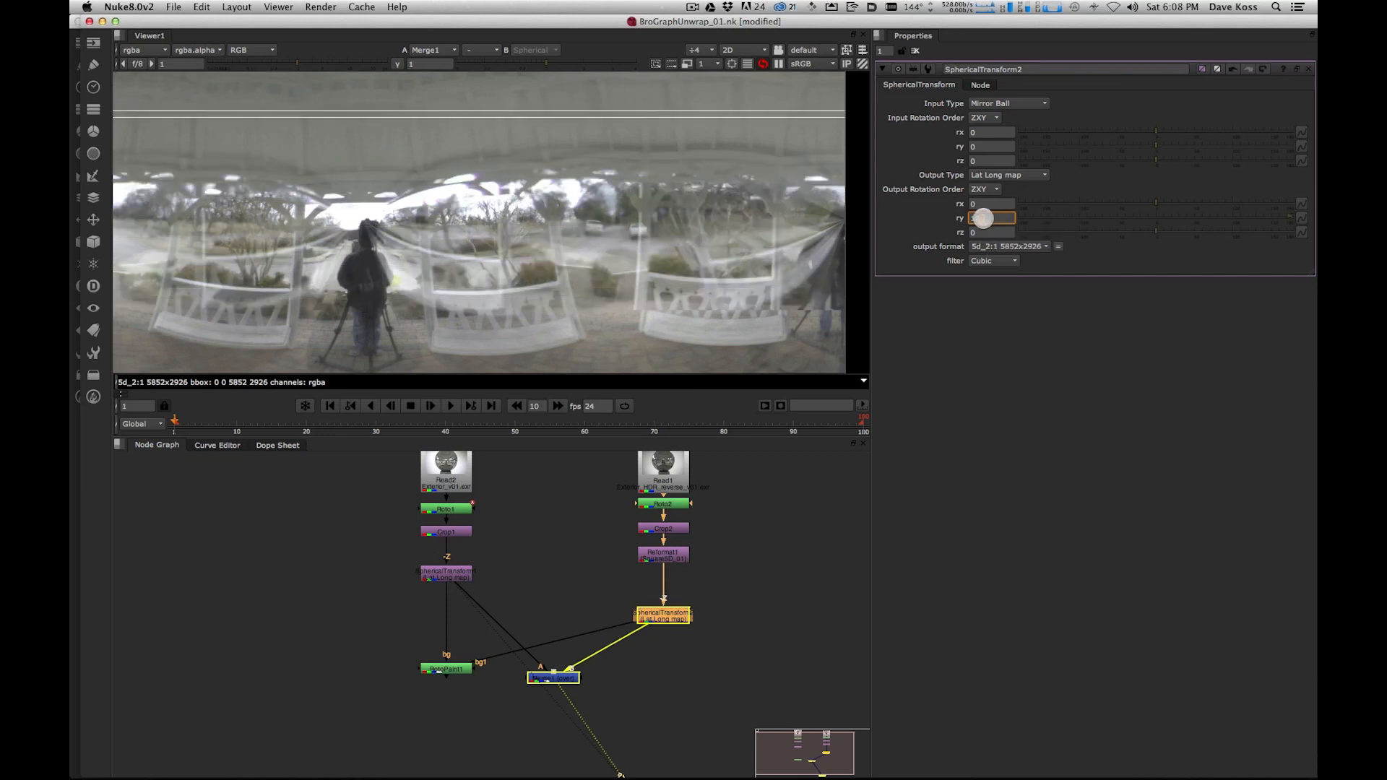
key(Up)
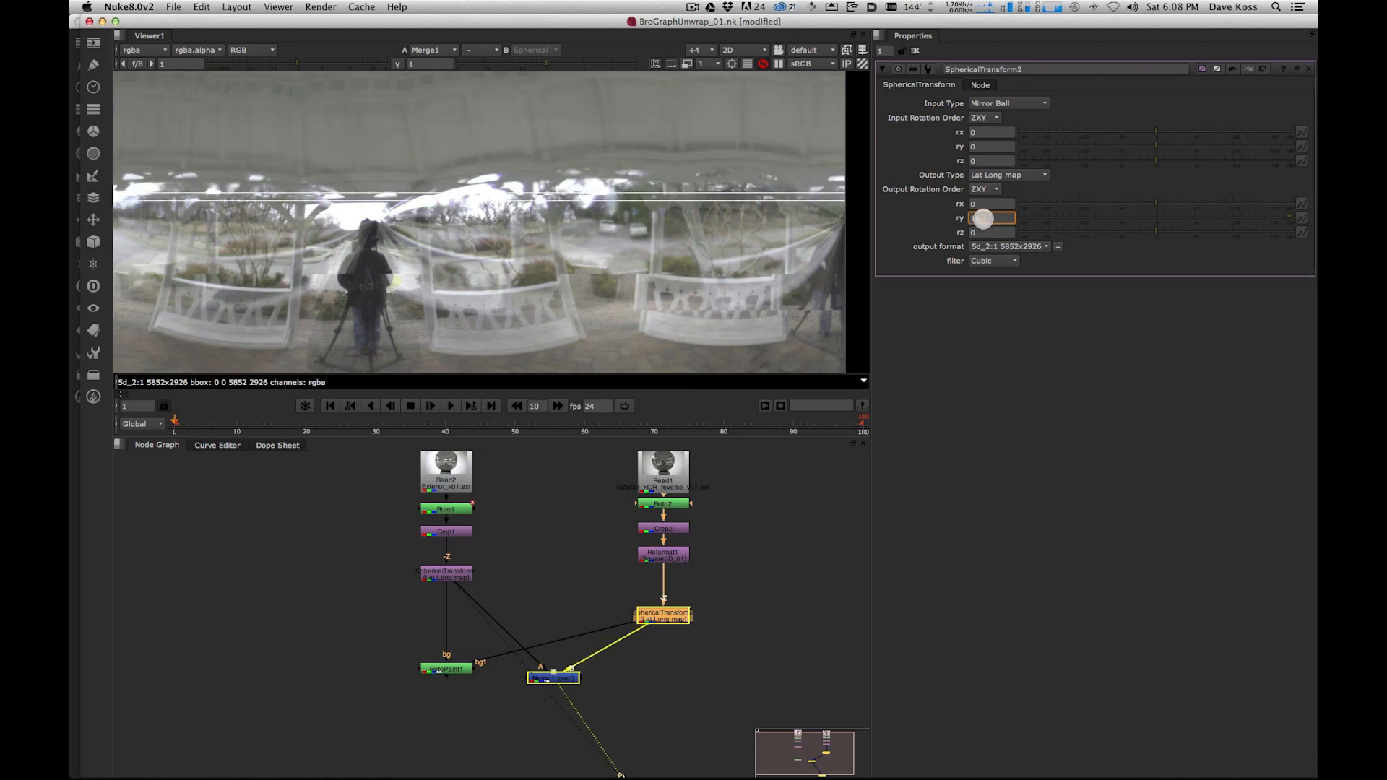
key(Up)
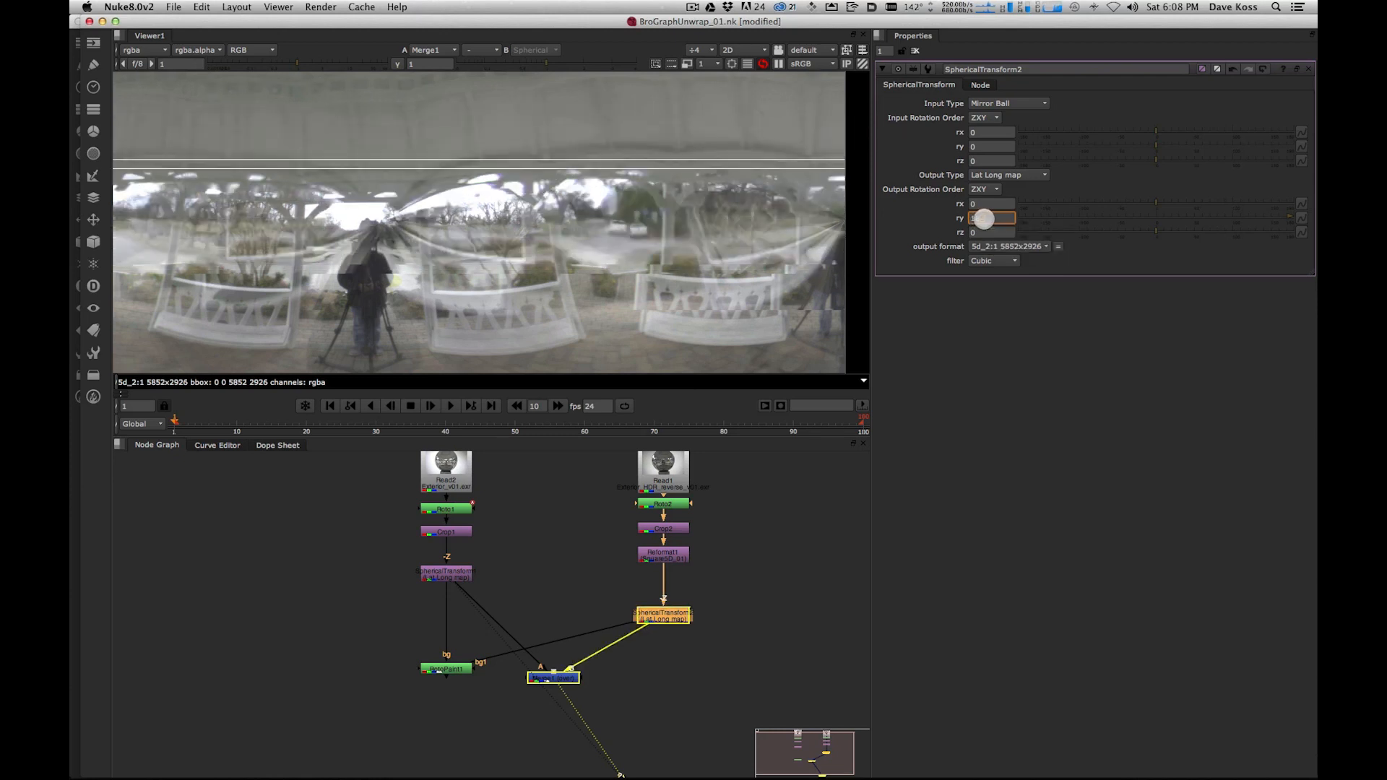
key(Up)
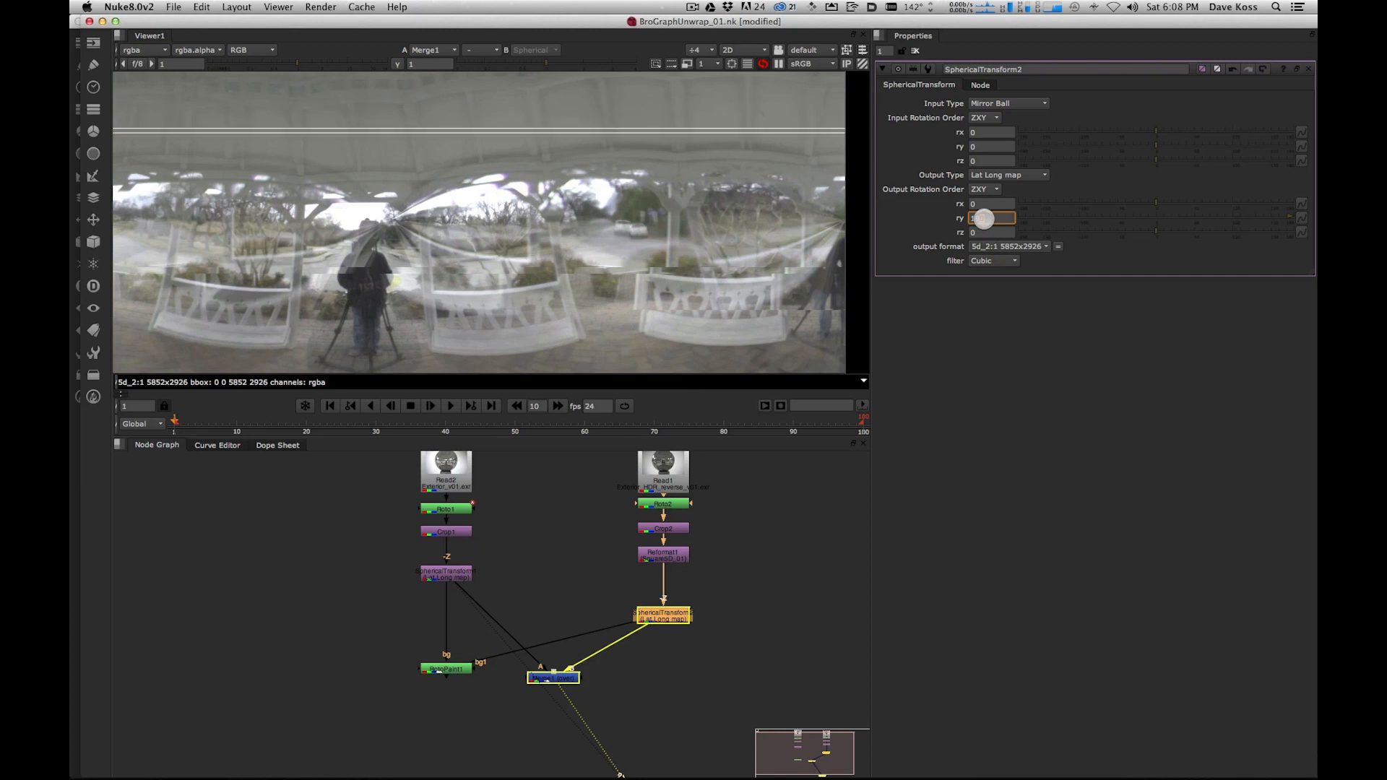
key(Up)
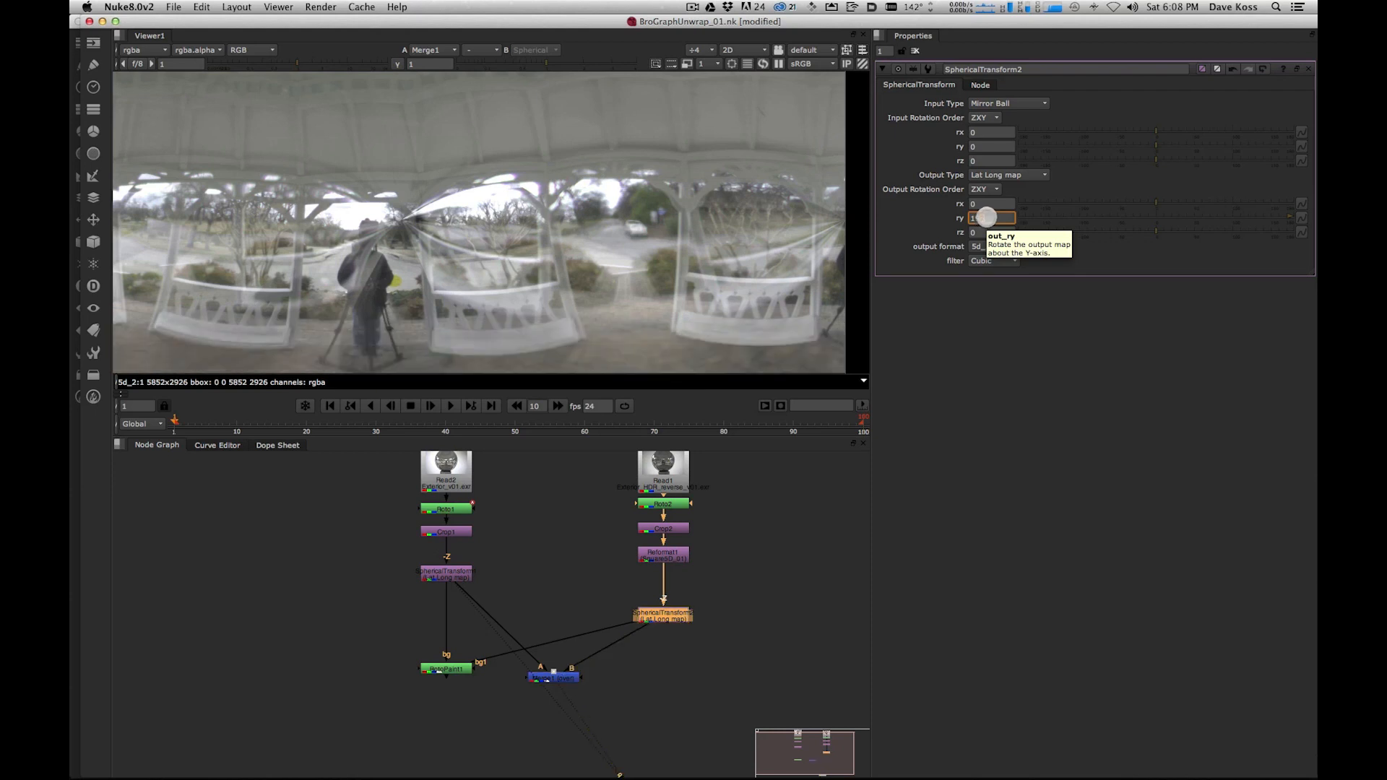
key(Up)
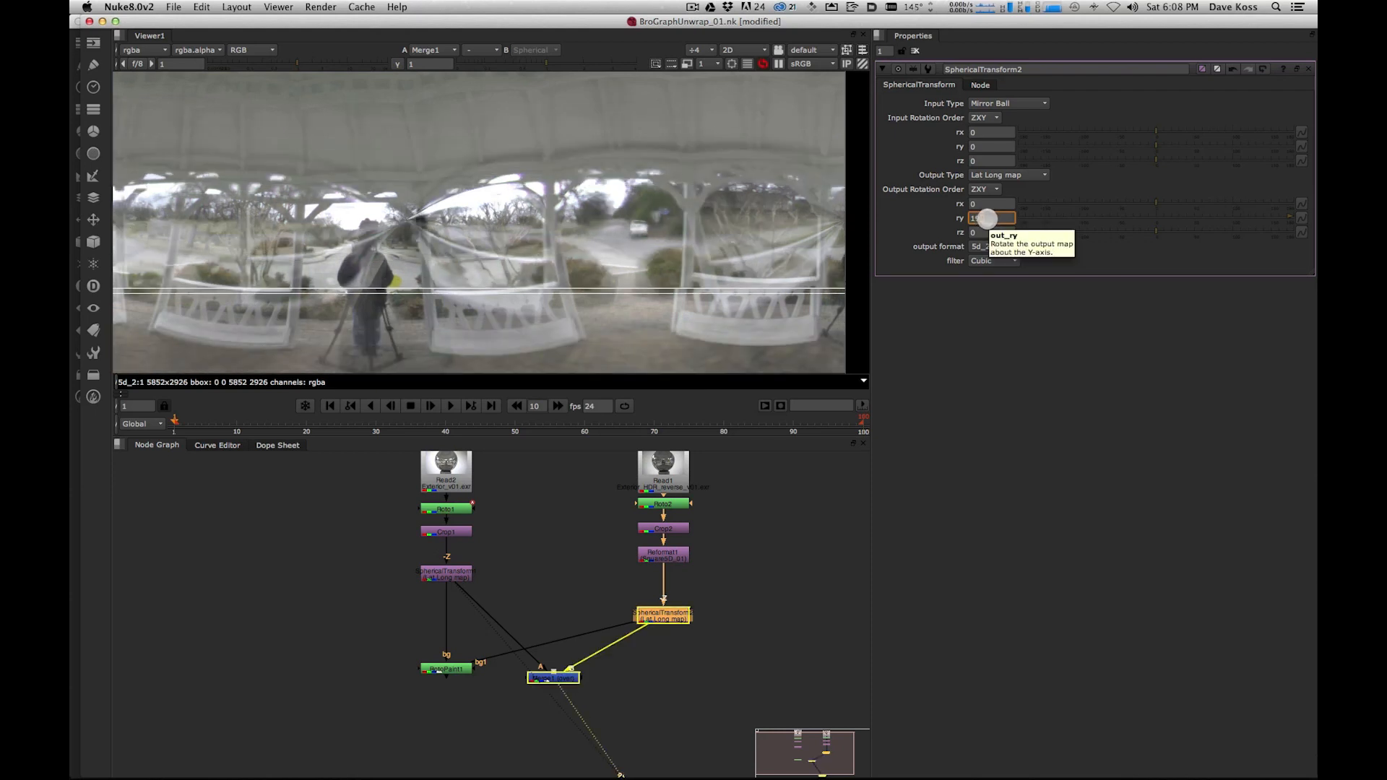
key(Up)
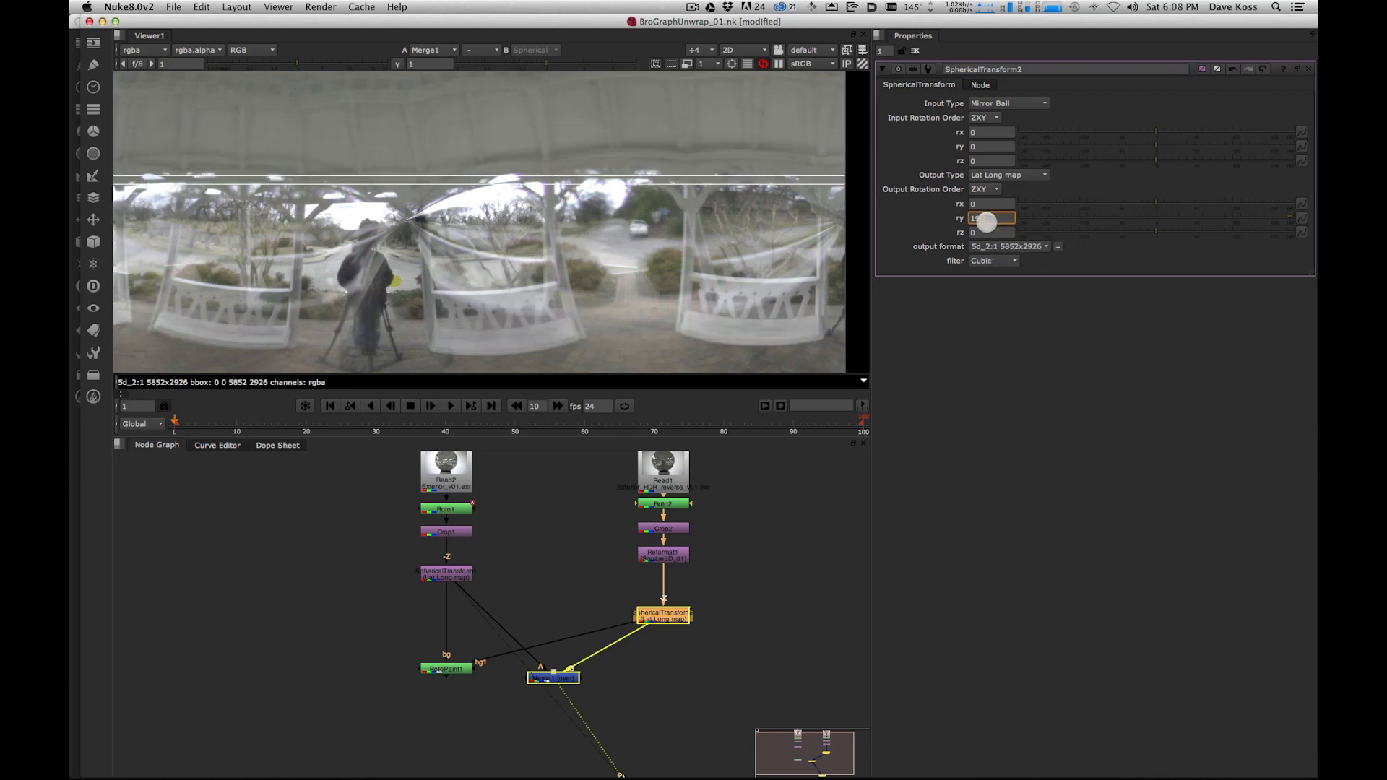
key(Up)
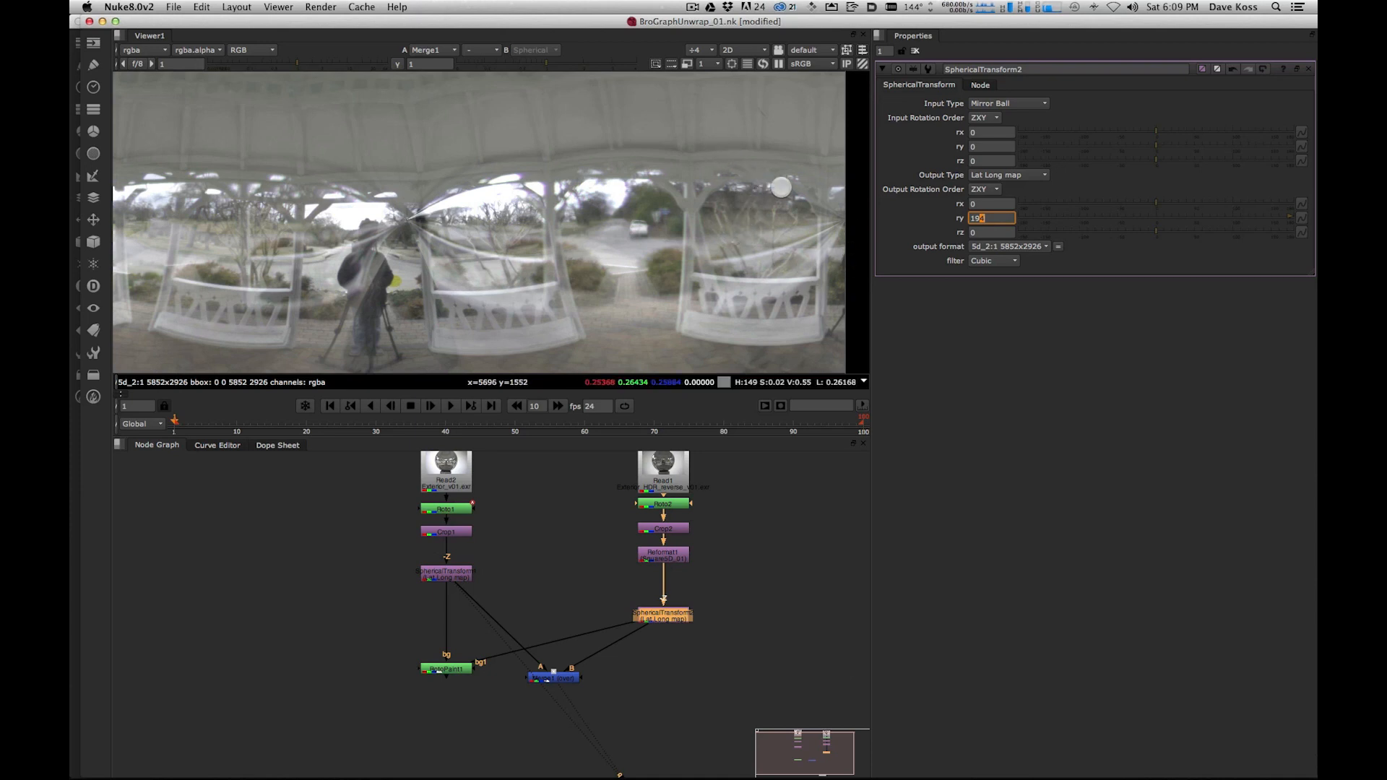
drag(990, 201, 996, 207)
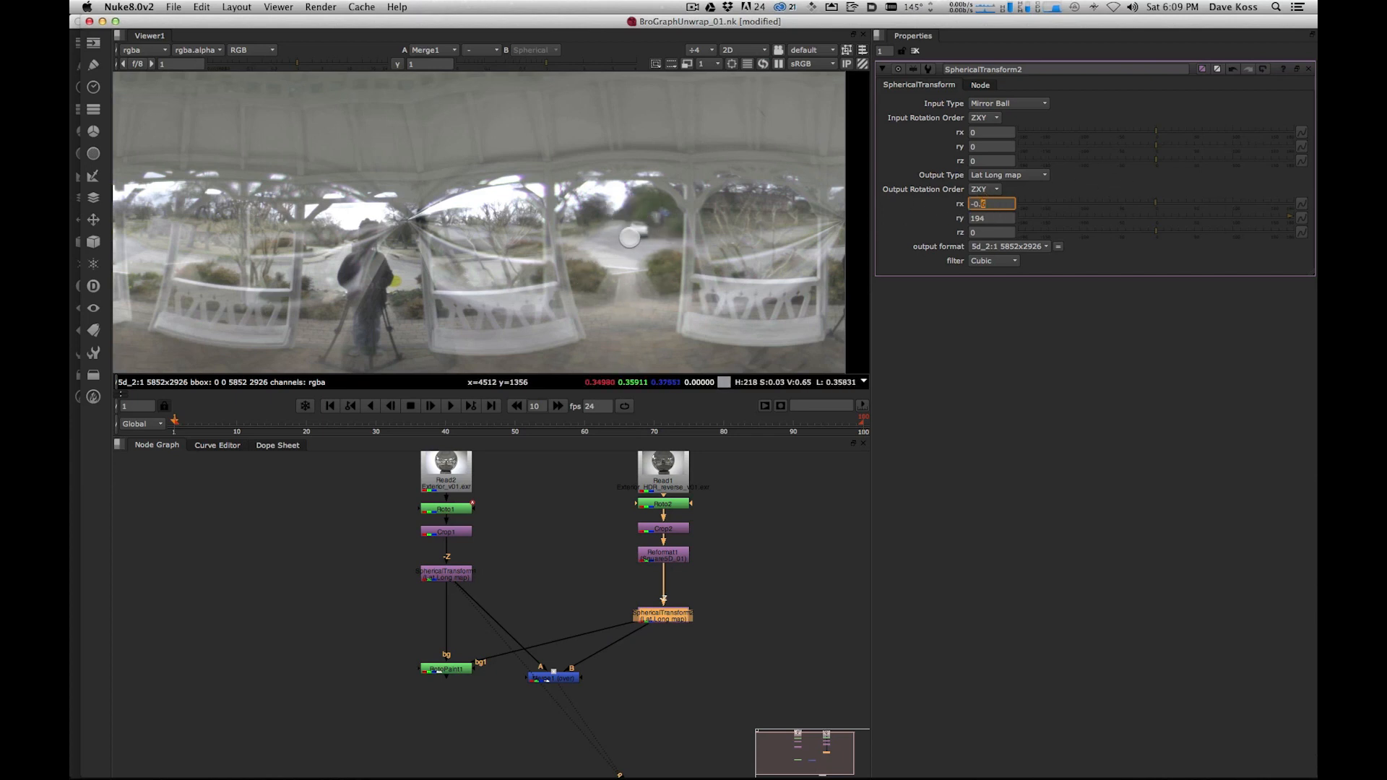
click(587, 599)
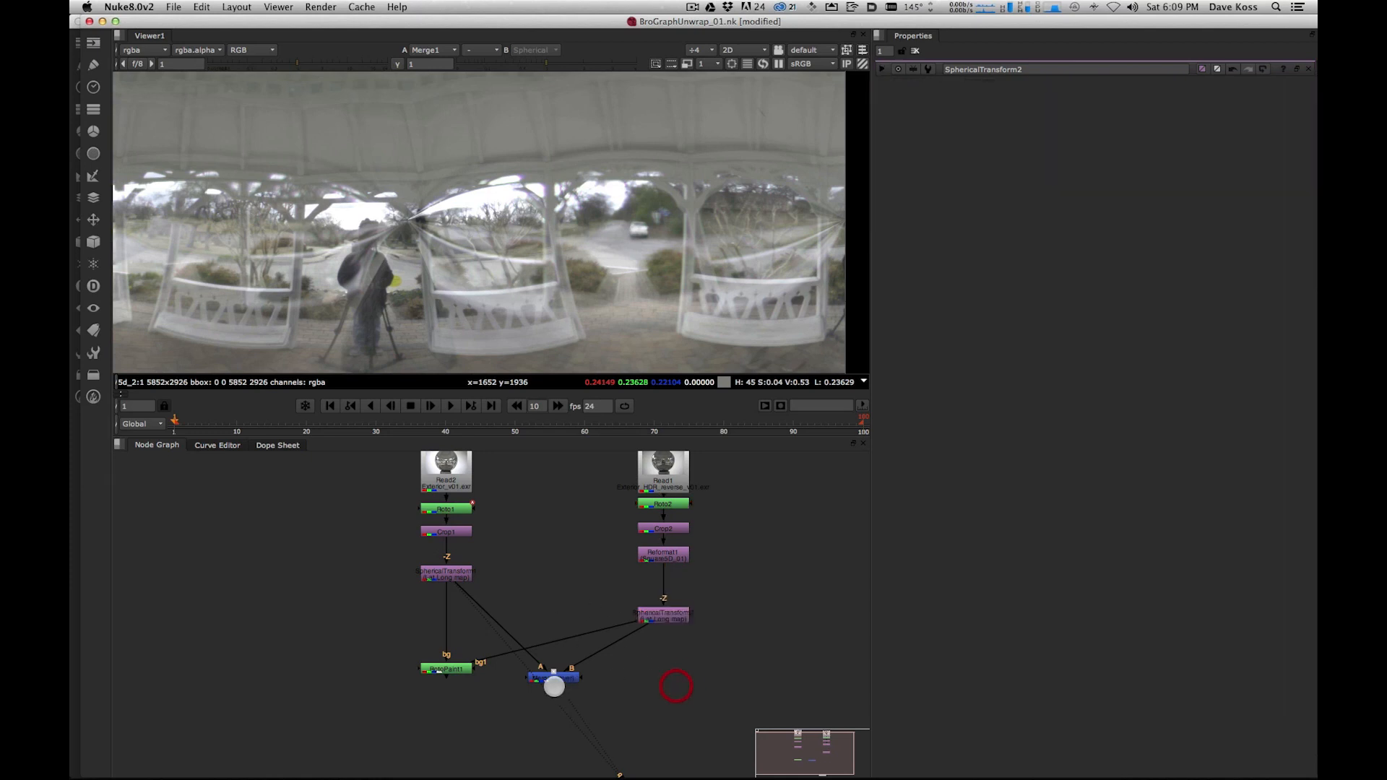
- Disconnect the Merge from both SphericalTransforms, park it away from the branches, and tidy the RotoPaint node's position under the Read2 branch
drag(533, 667, 543, 677)
drag(643, 630, 604, 651)
drag(465, 595, 160, 589)
drag(477, 665, 477, 653)
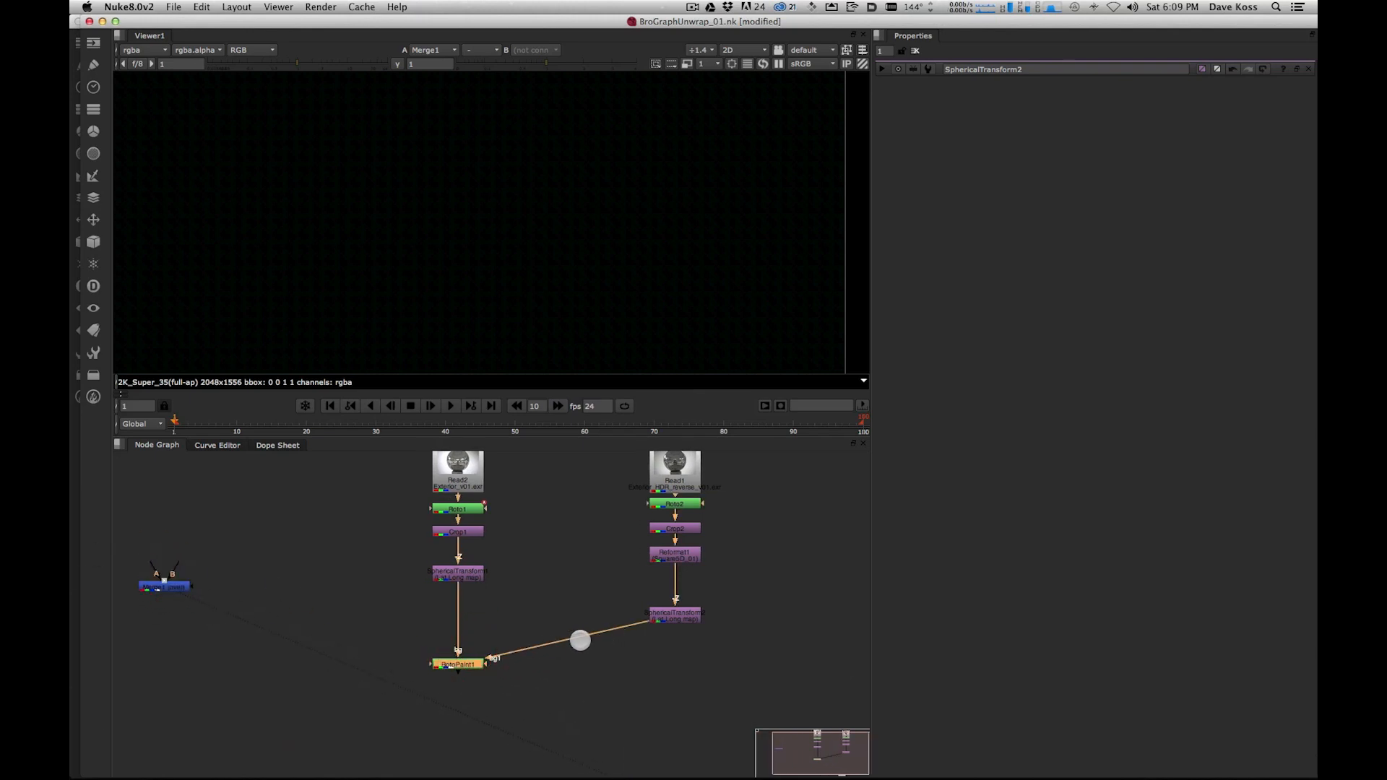
- Add a dot on the RotoPaint's bg1 connection below the Read1 branch and view the RotoPaint on viewer input 1
key(super)
super+click(674, 662)
click(477, 664)
key(1)
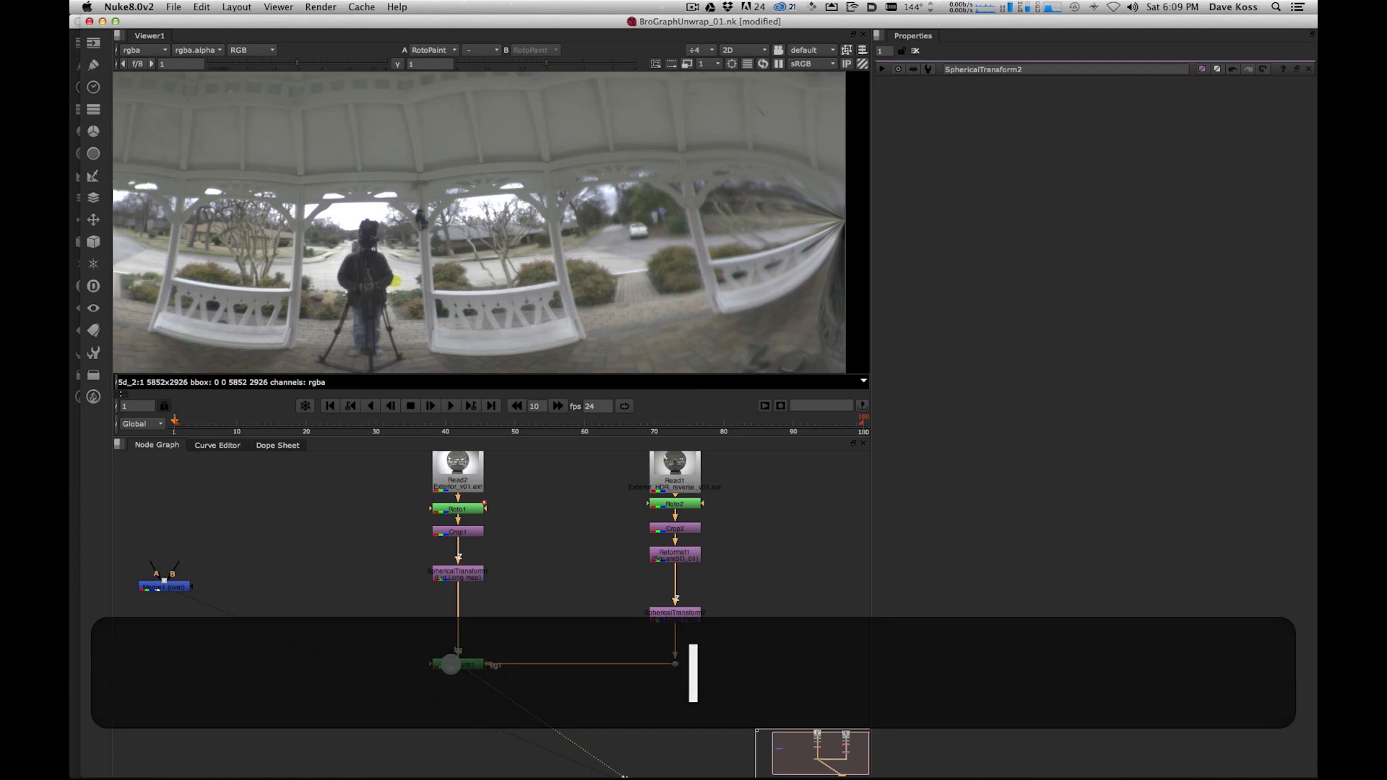
- Open the RotoPaint's properties, enlarge the viewer, and set up a resized Reveal brush over the stretched right edge of the panorama
double_click(451, 664)
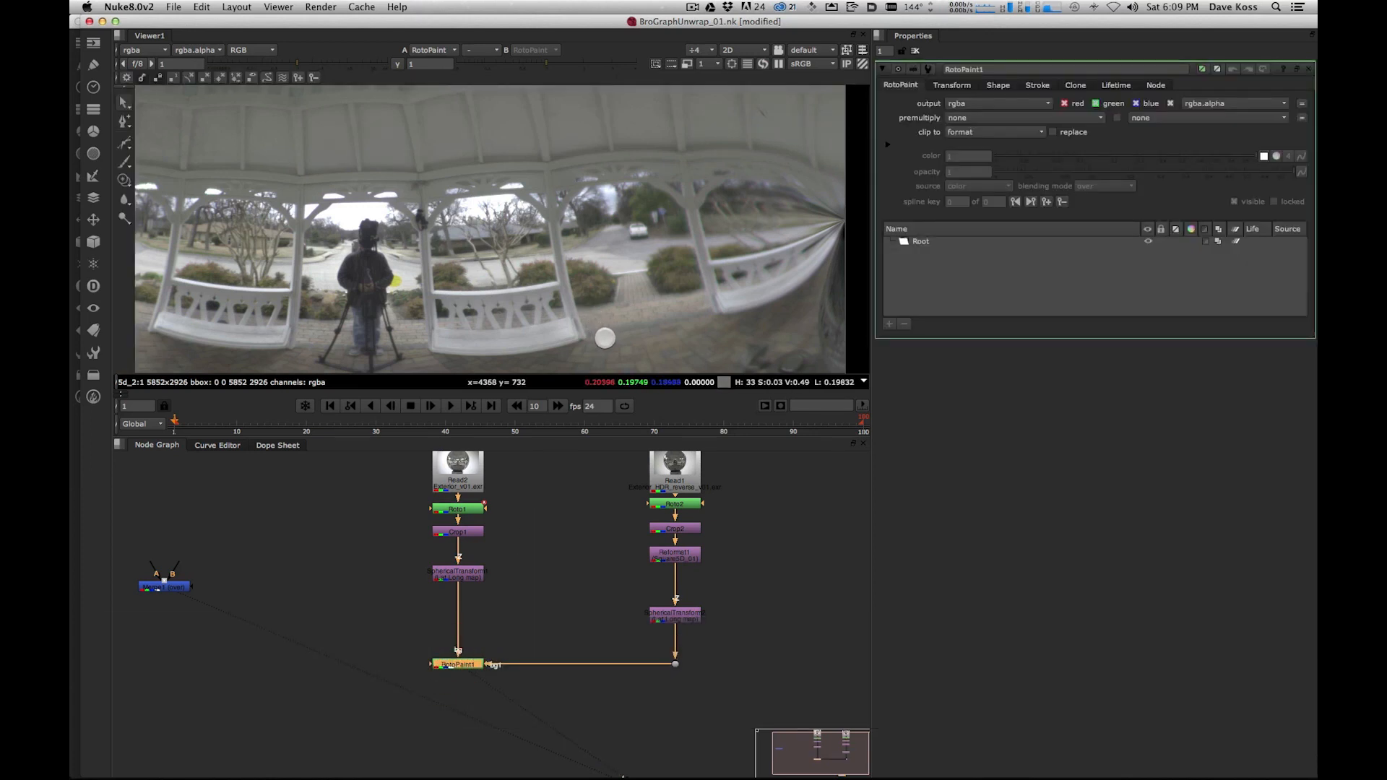
key(space)
key(h)
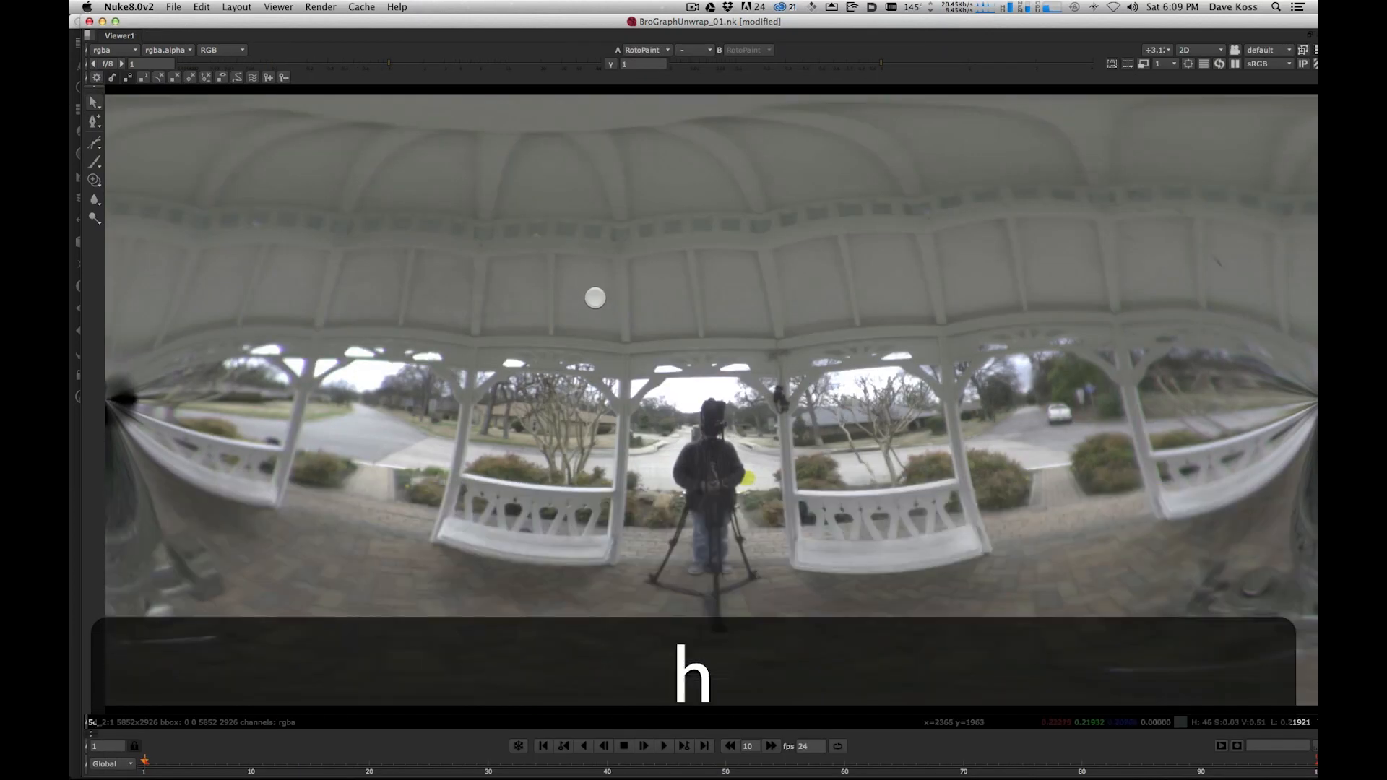
drag(94, 179, 128, 193)
key(shift)
shift+drag(1124, 449, 1105, 452)
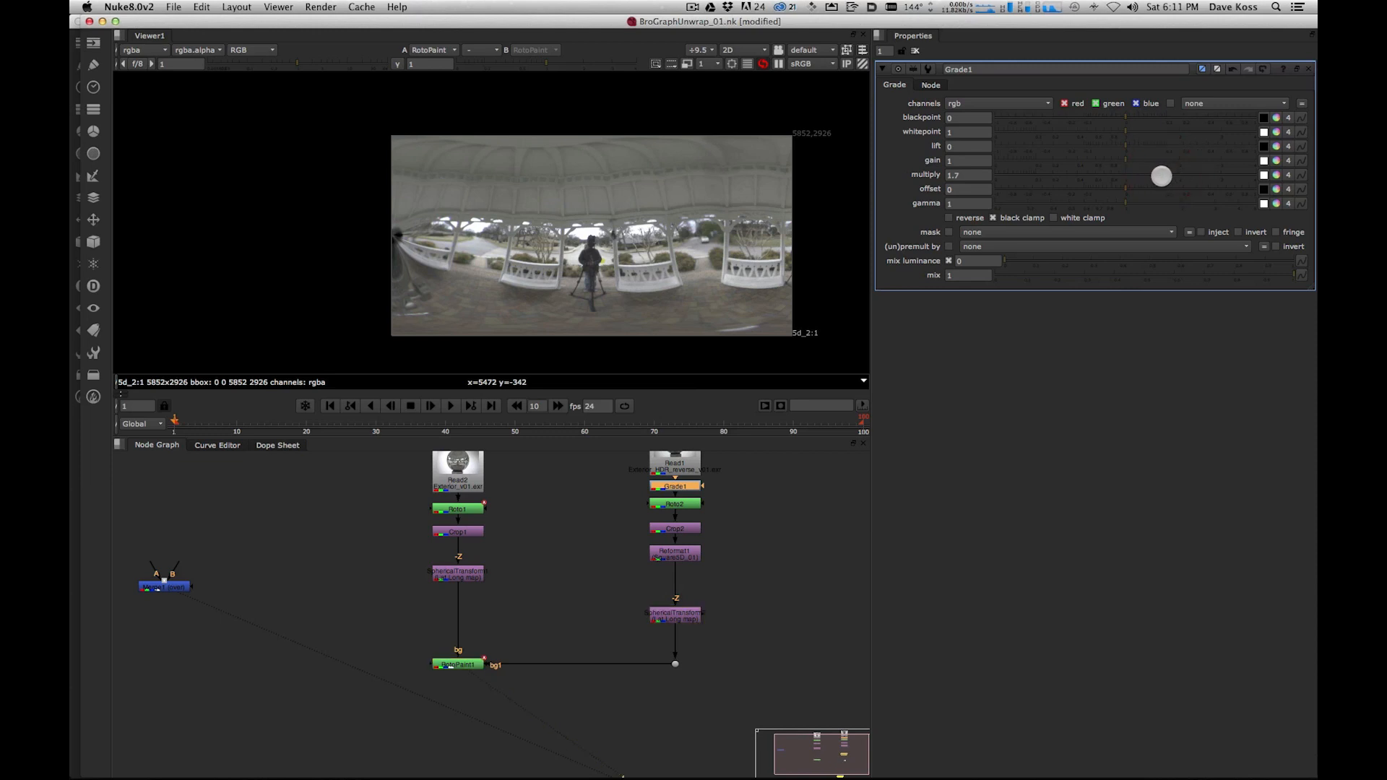
- Examine the painted RotoPaint panorama in the enlarged viewer and collapse the Grade properties
click(782, 106)
key(space)
key(h)
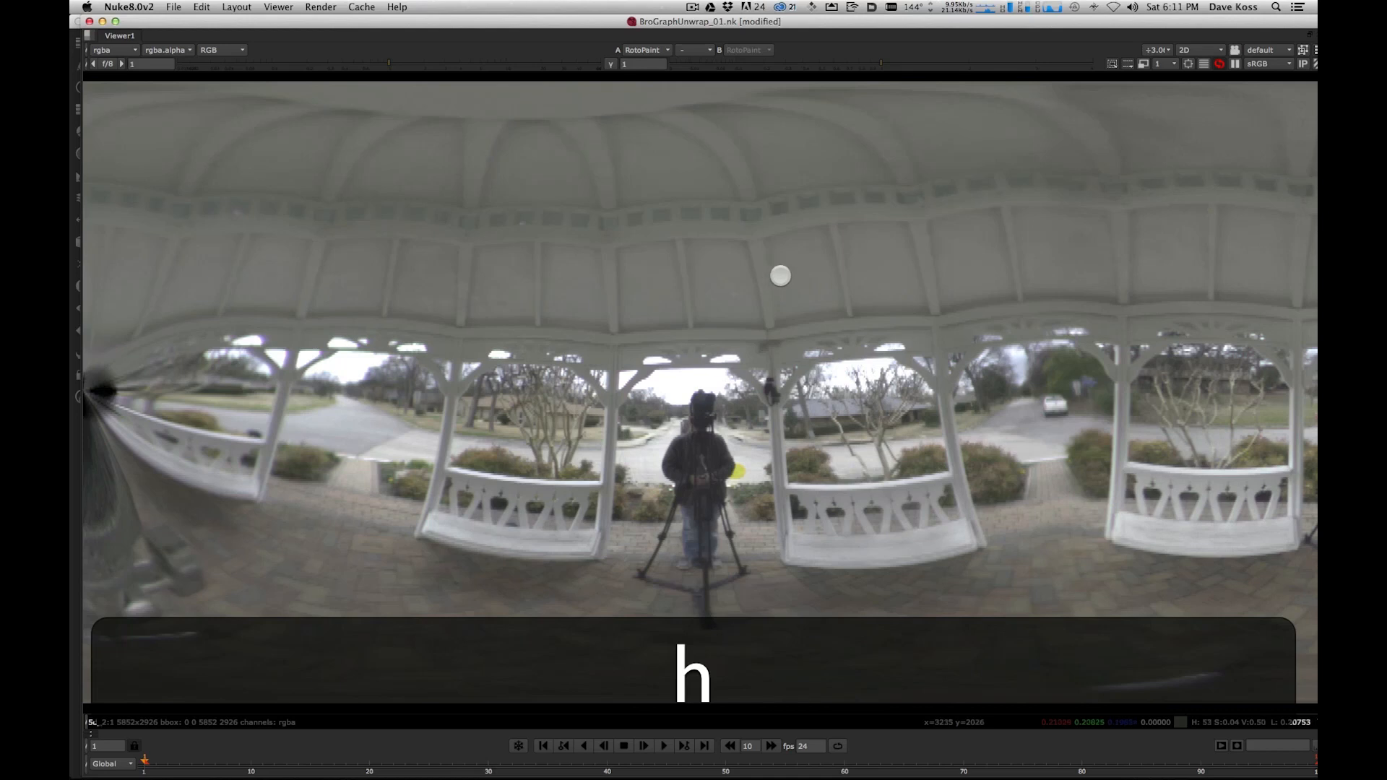
key(space)
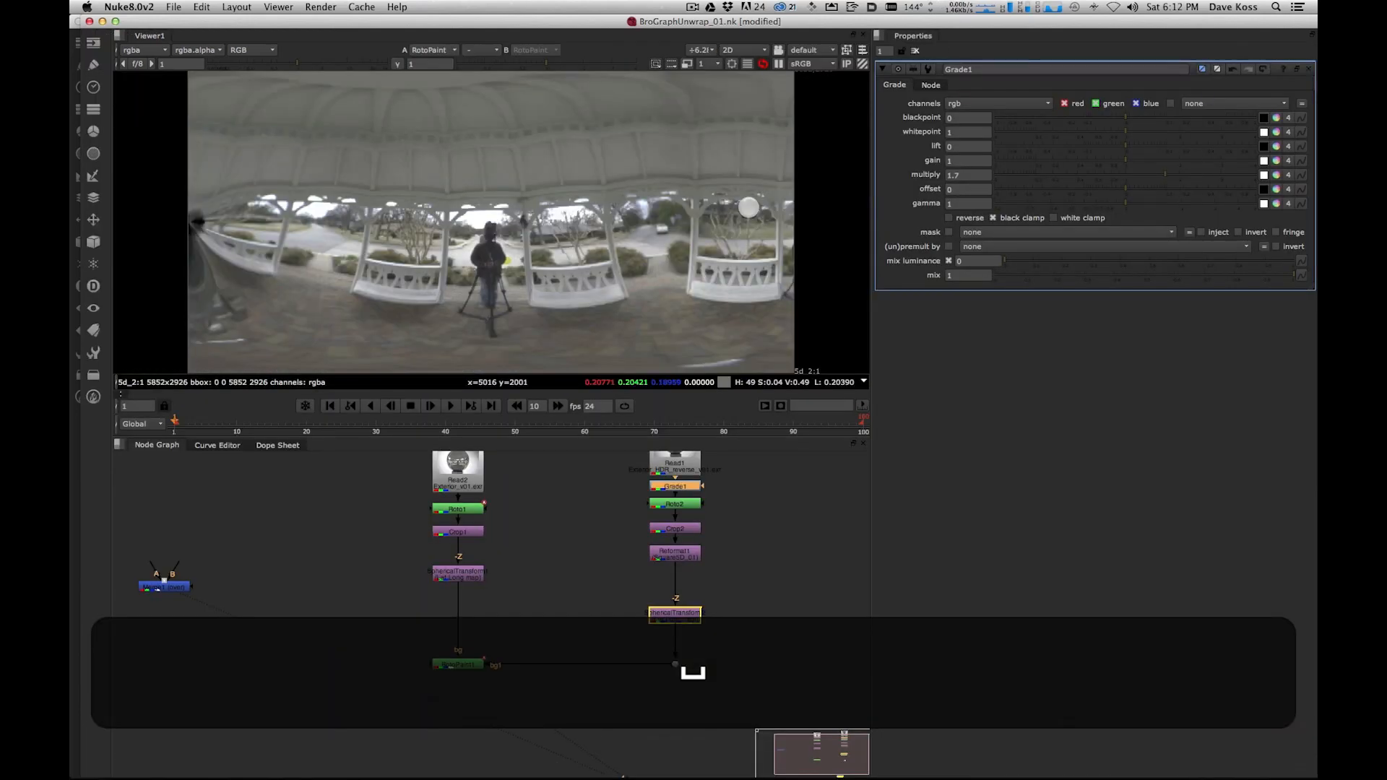
click(852, 520)
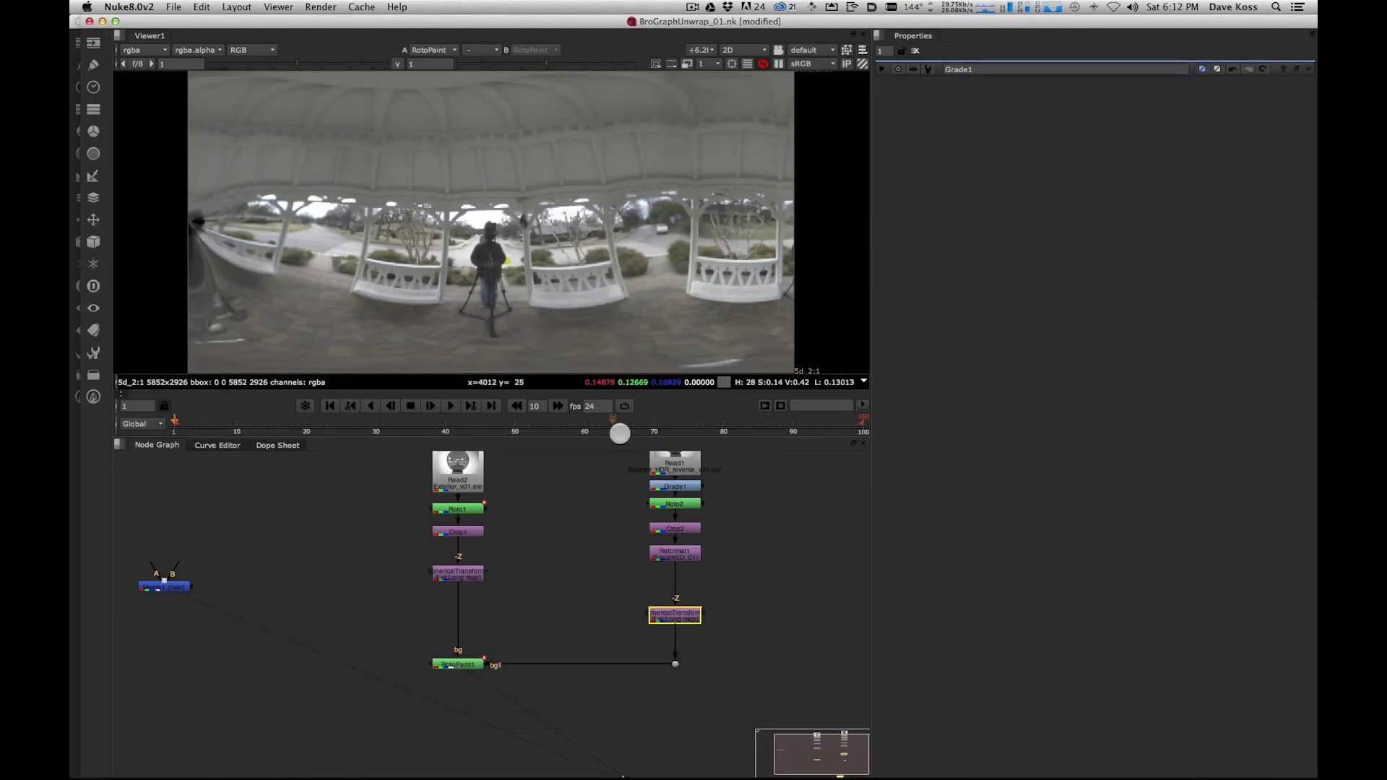
- Compare the panorama with and without the painted patch by disabling and re-enabling the RotoPaint node
alt+drag(589, 598, 620, 574)
click(496, 640)
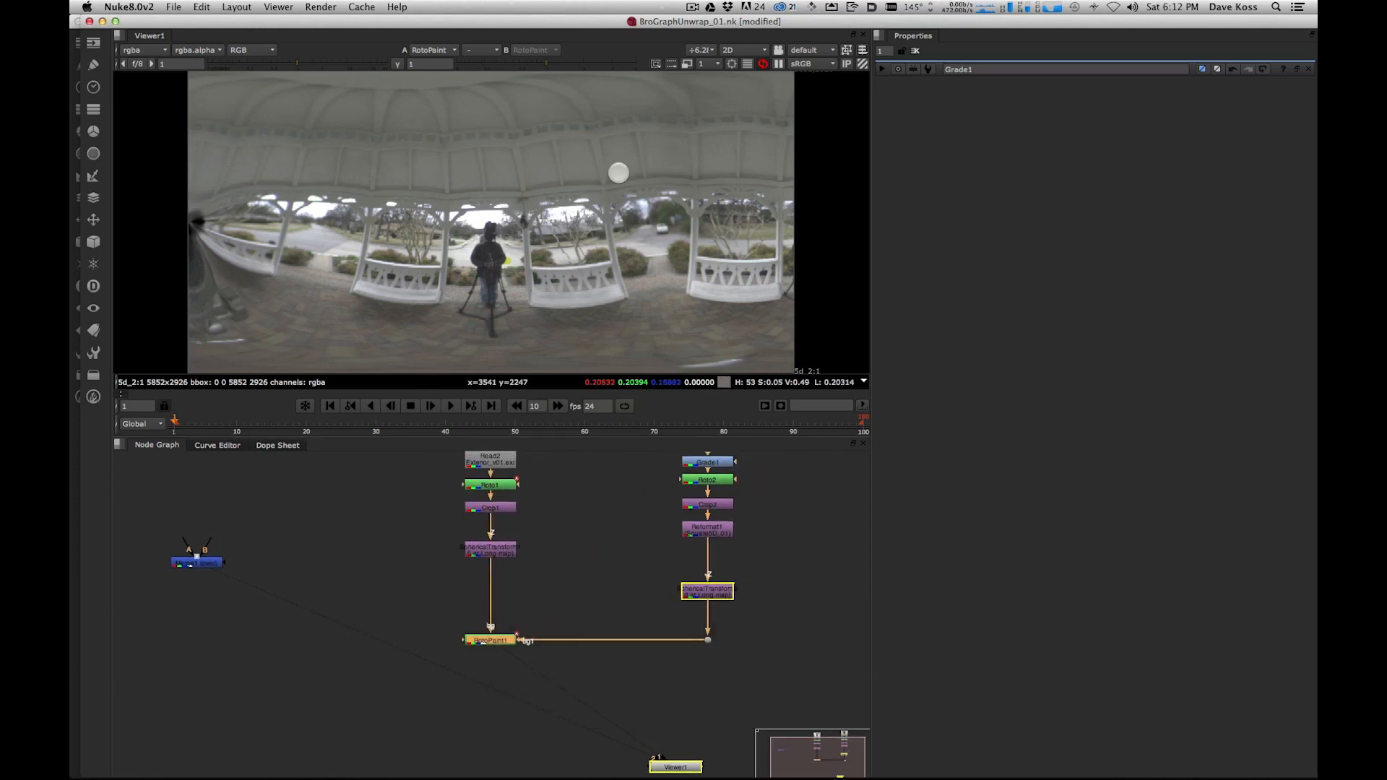
scroll(735, 323, down, 2)
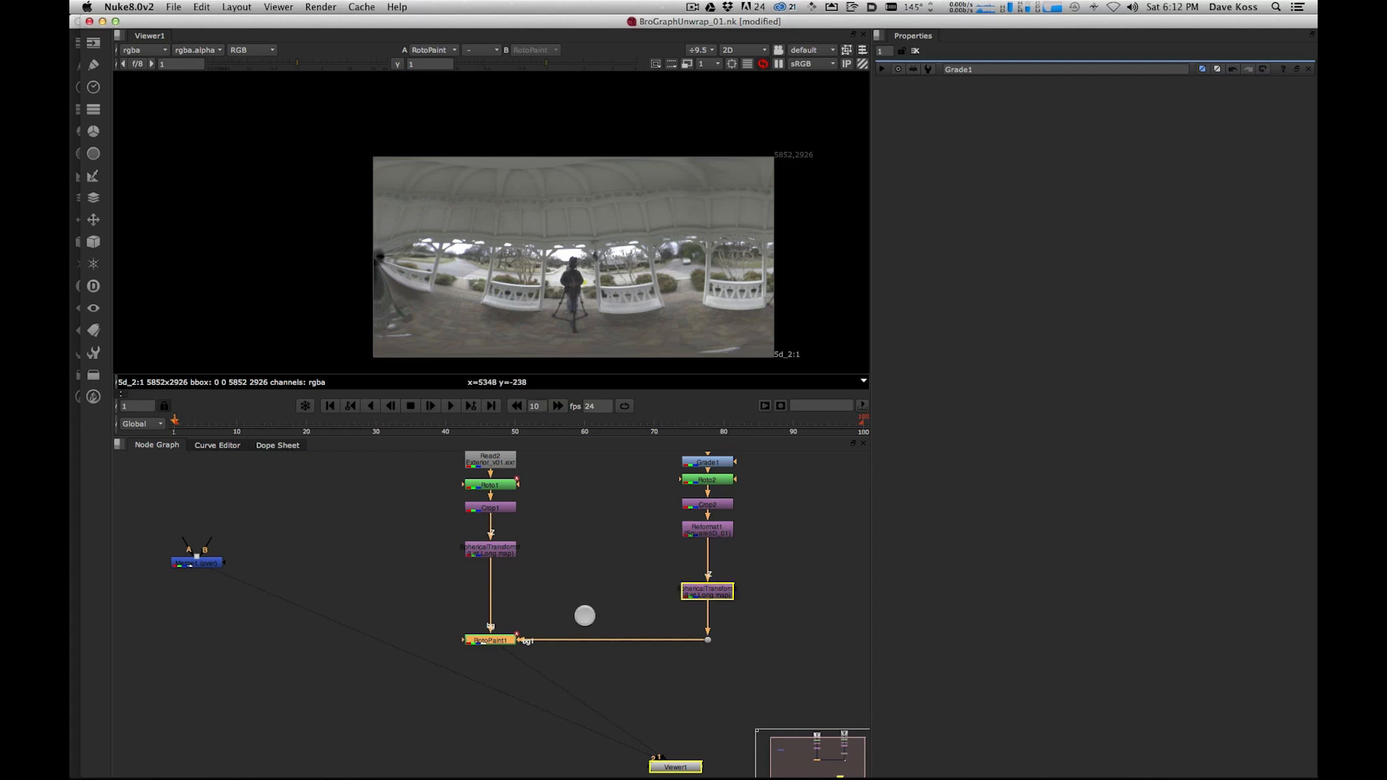
key(d)
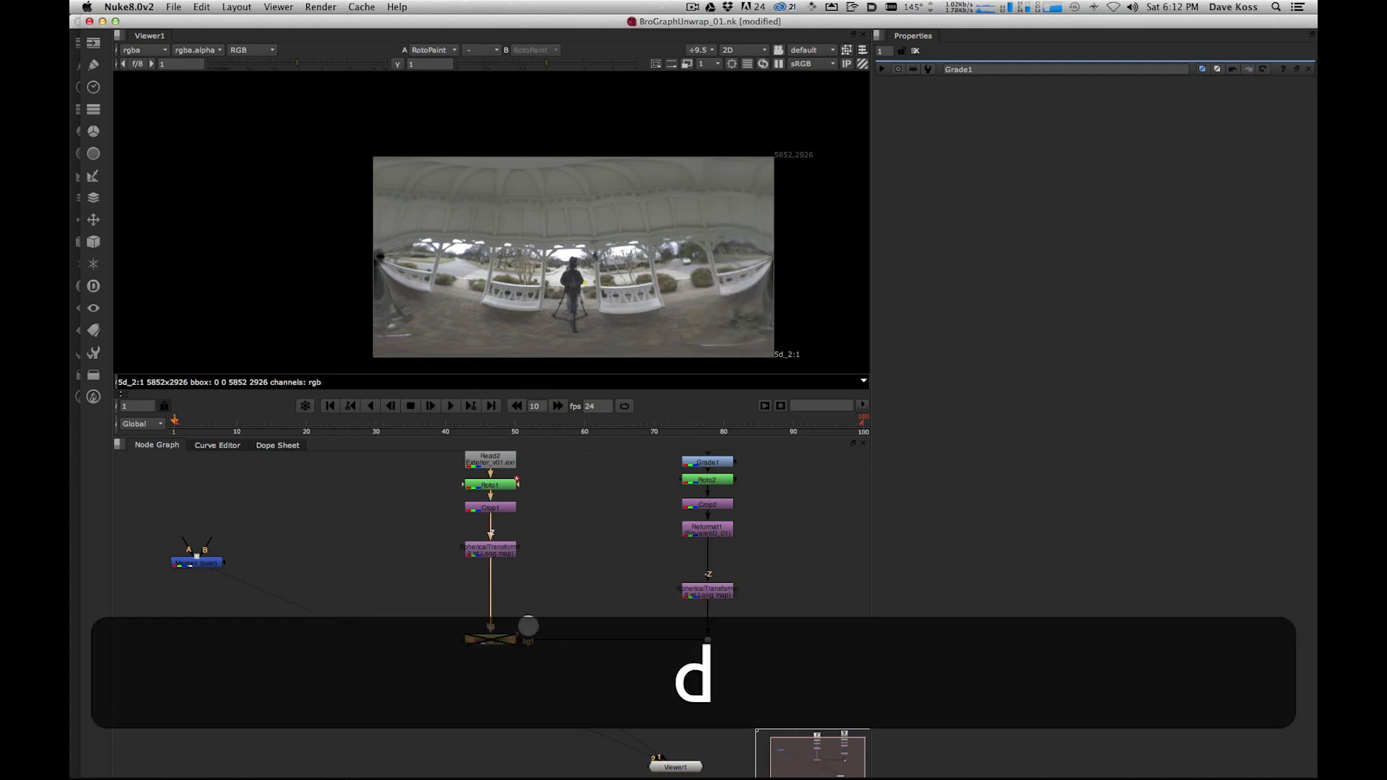
key(d)
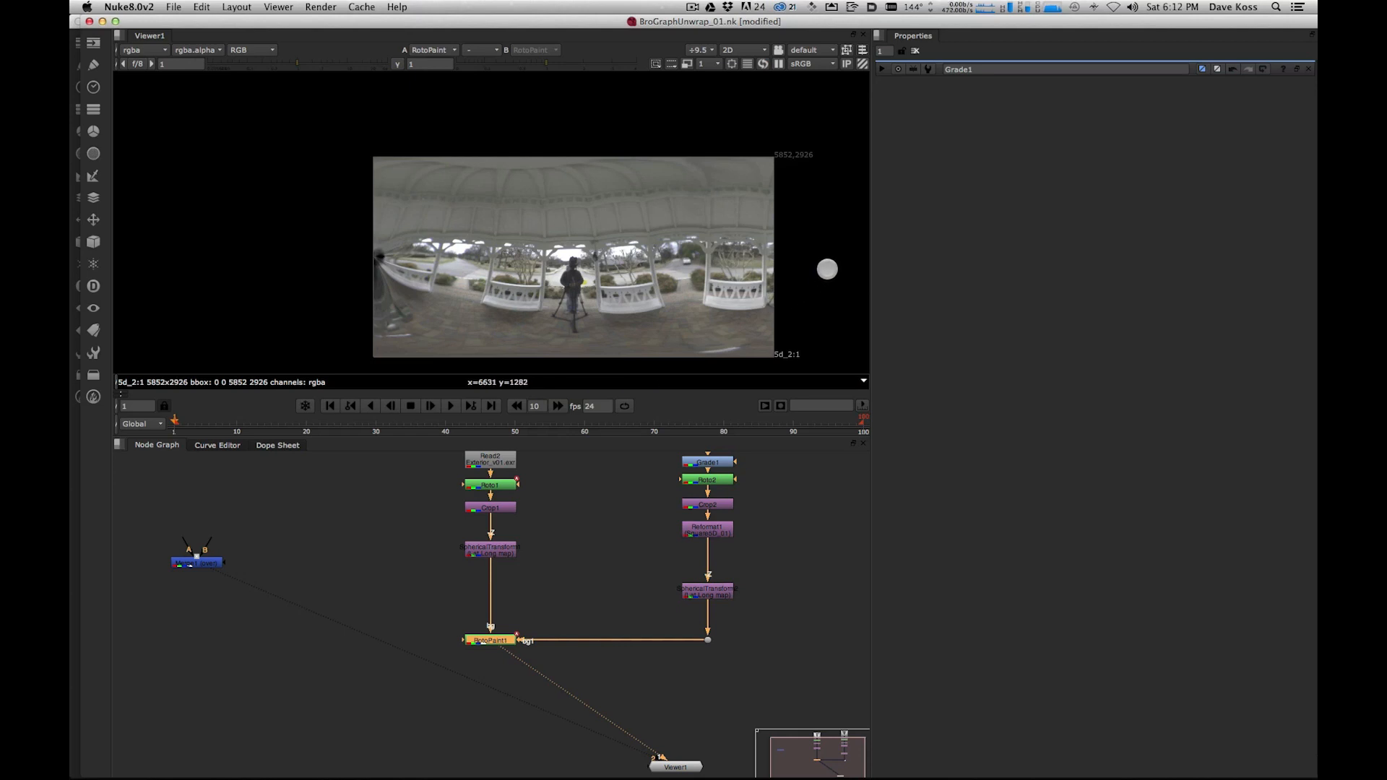
key(d)
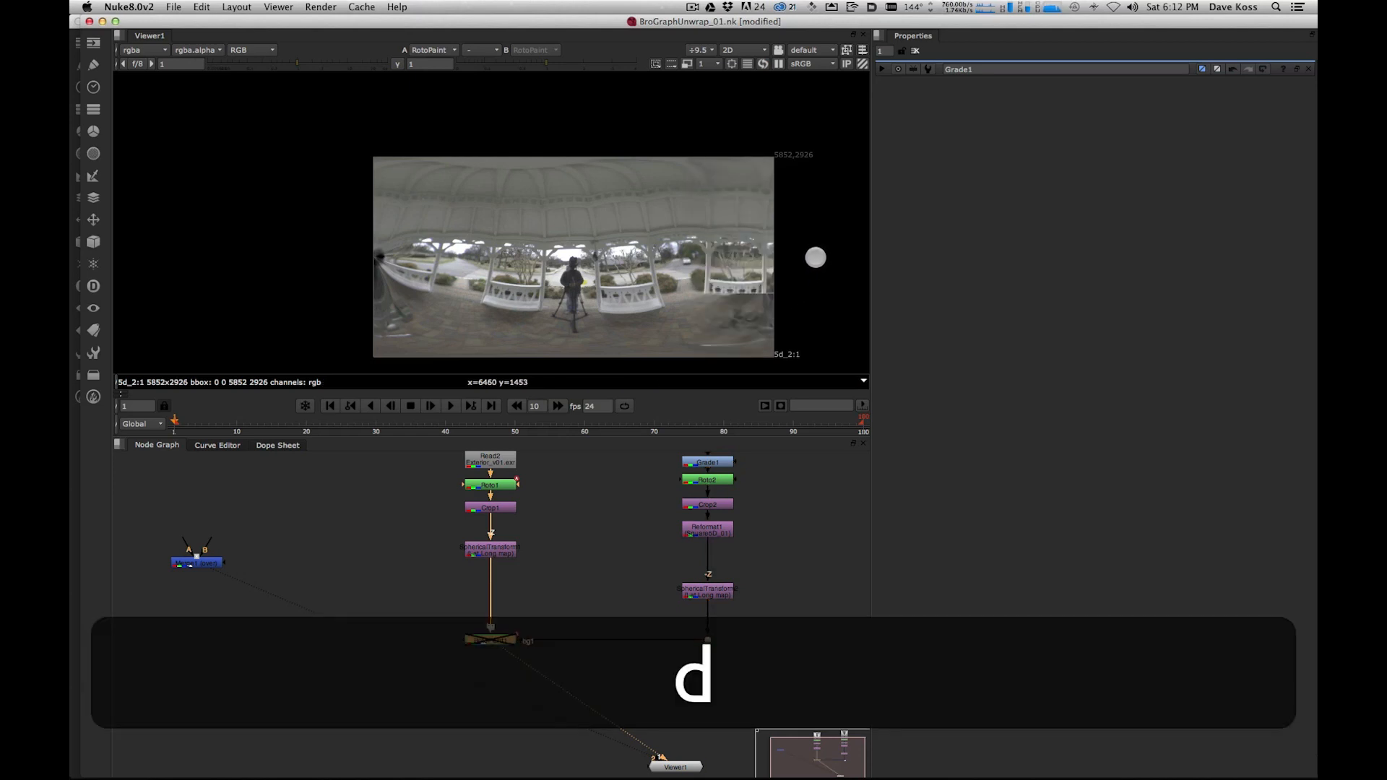
- Select the entire Read1 branch, from its Read node down to the dot, and copy it
click(541, 576)
alt+drag(672, 580, 597, 644)
drag(656, 713, 443, 303)
alt+drag(663, 614, 576, 448)
drag(437, 462, 718, 755)
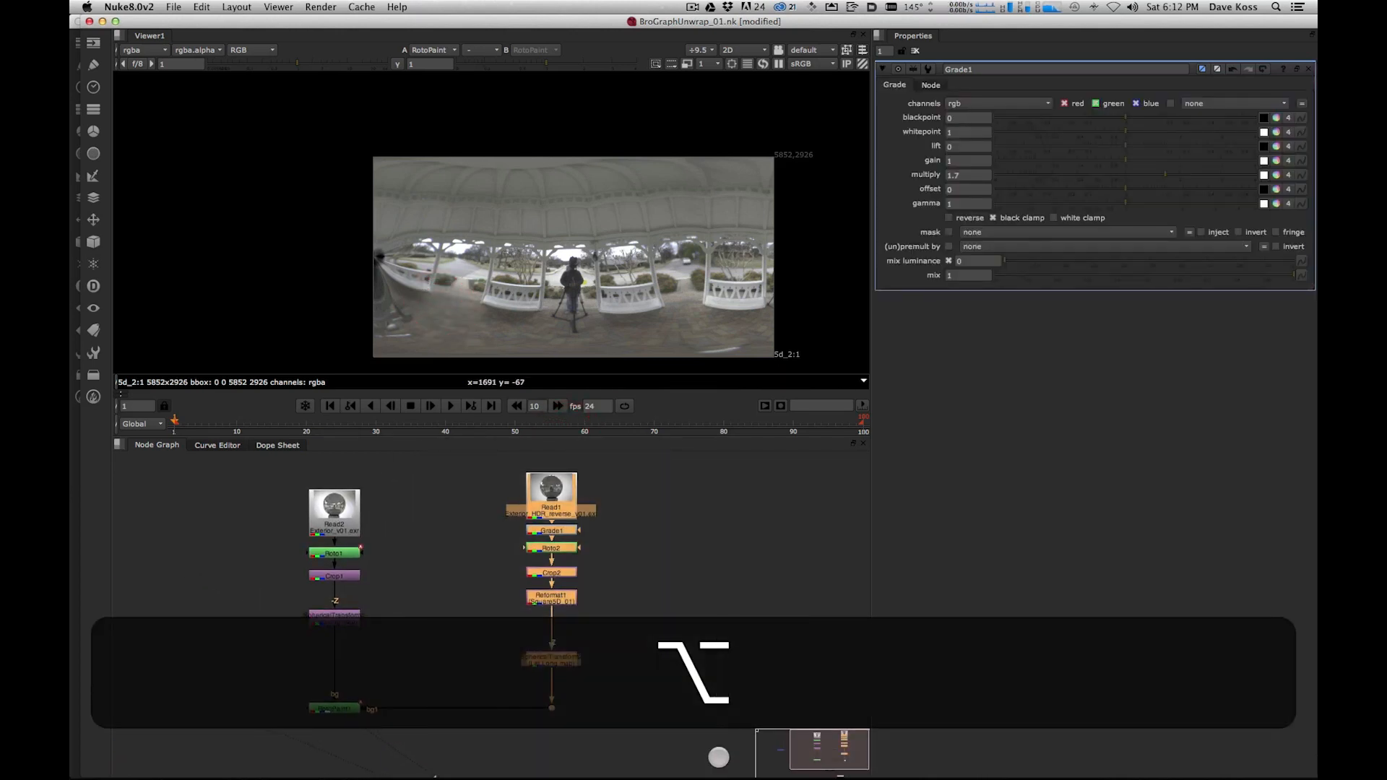
key(super+c)
- Rearrange the node graph with the Read1 branch to the left of the Read2 branch and the Merge below the Viewer node
alt+drag(422, 569, 633, 612)
alt+drag(545, 646, 367, 555)
scroll(554, 653, down, 3)
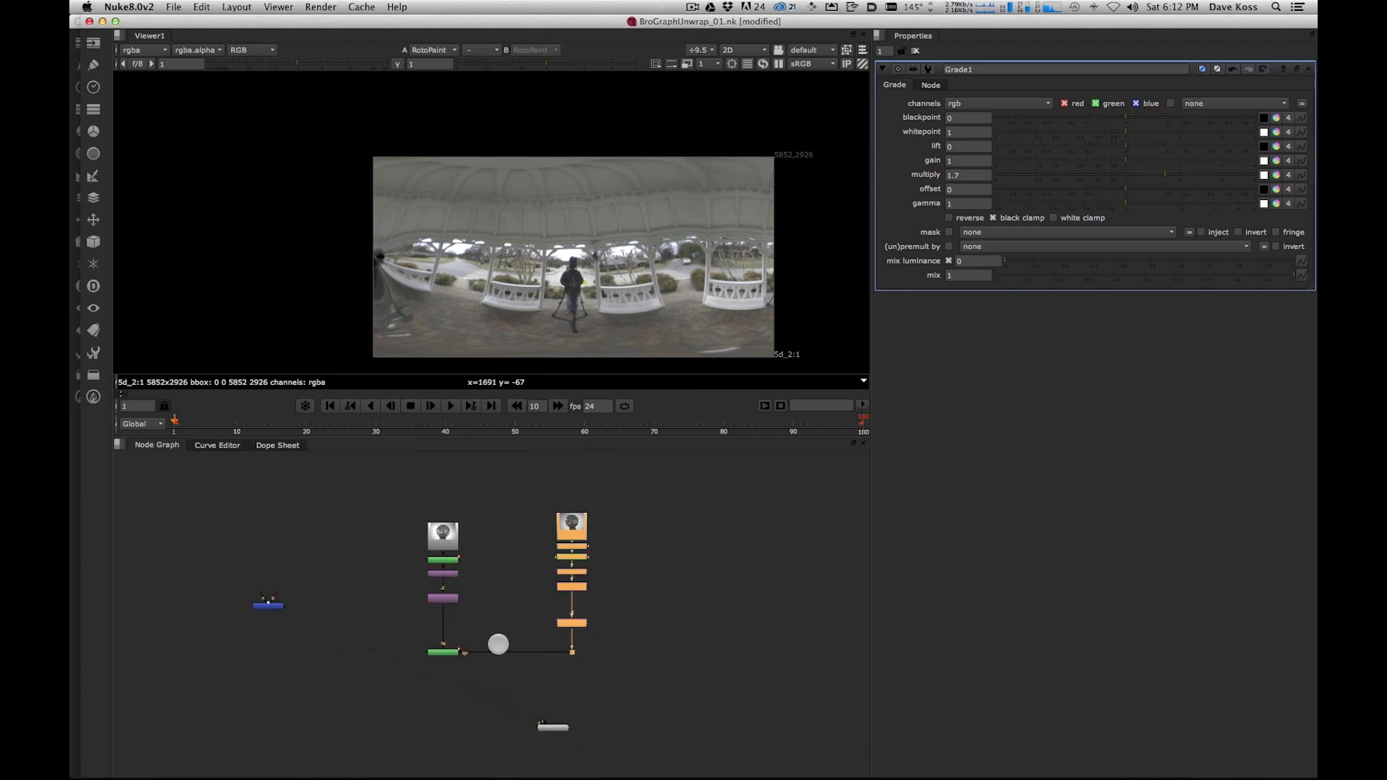
alt+drag(525, 660, 580, 645)
drag(333, 582, 283, 670)
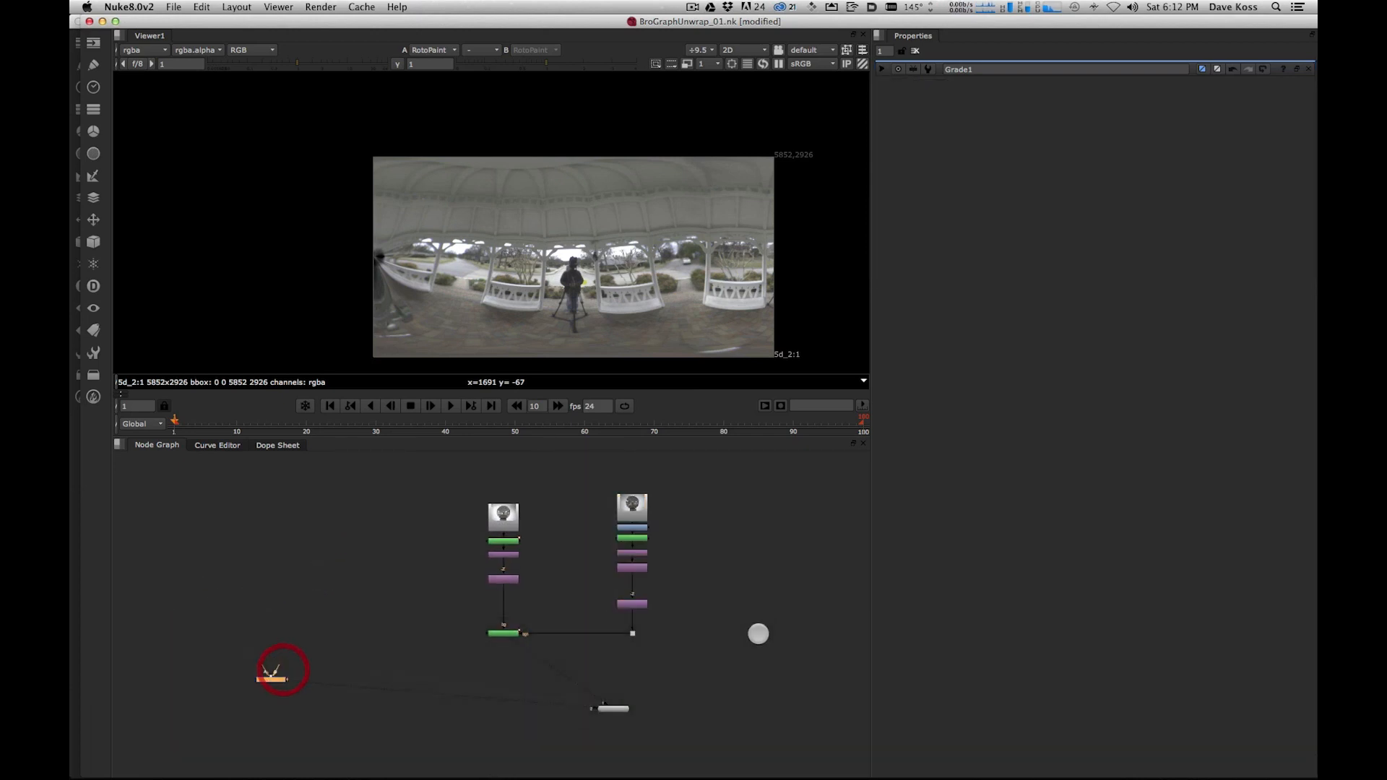
drag(655, 625, 563, 432)
drag(637, 537, 382, 539)
drag(471, 489, 556, 641)
drag(509, 532, 513, 481)
drag(589, 573, 429, 647)
drag(500, 600, 539, 610)
drag(326, 650, 731, 733)
- Paste the copied Read1 branch and place it below the original
click(332, 655)
key(super+v)
drag(331, 671, 443, 582)
click(494, 629)
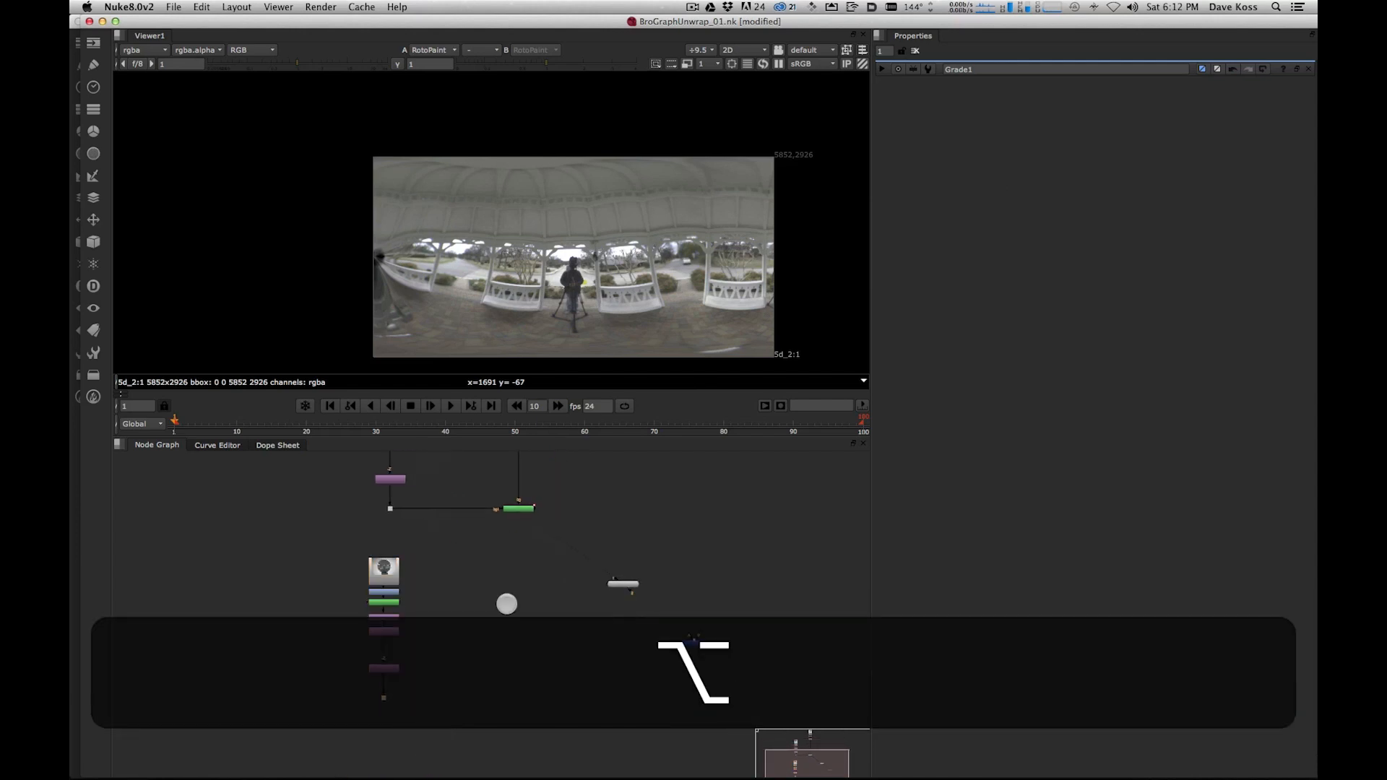
- Place the Merge below the RotoPaint, connect it to the RotoPaint and the pasted branch's dot, and view it on viewer input 2
click(517, 509)
key(super+c)
click(518, 645)
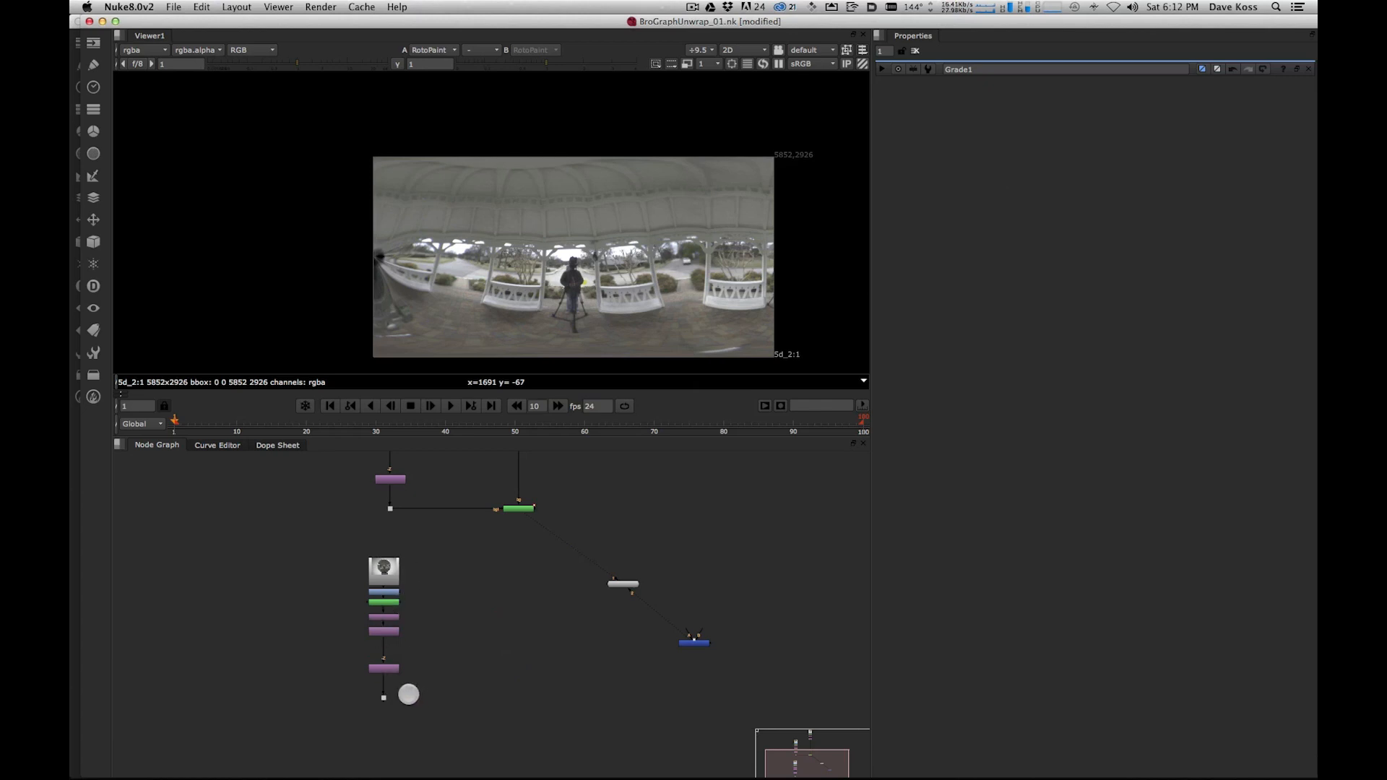
drag(689, 642, 513, 511)
drag(498, 687, 404, 698)
mouse_move(502, 688)
mouse_down()
mouse_move(470, 687)
mouse_move(513, 697)
mouse_up()
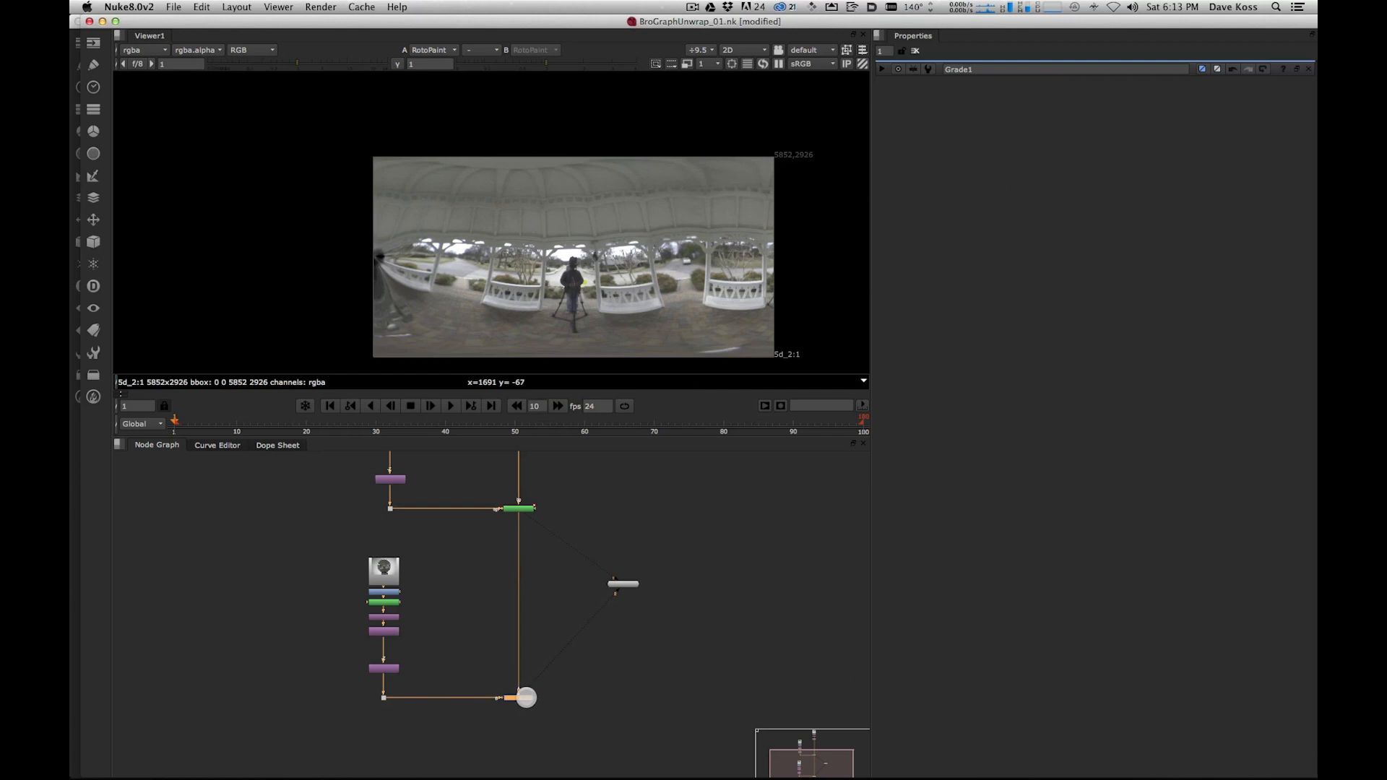
key(2)
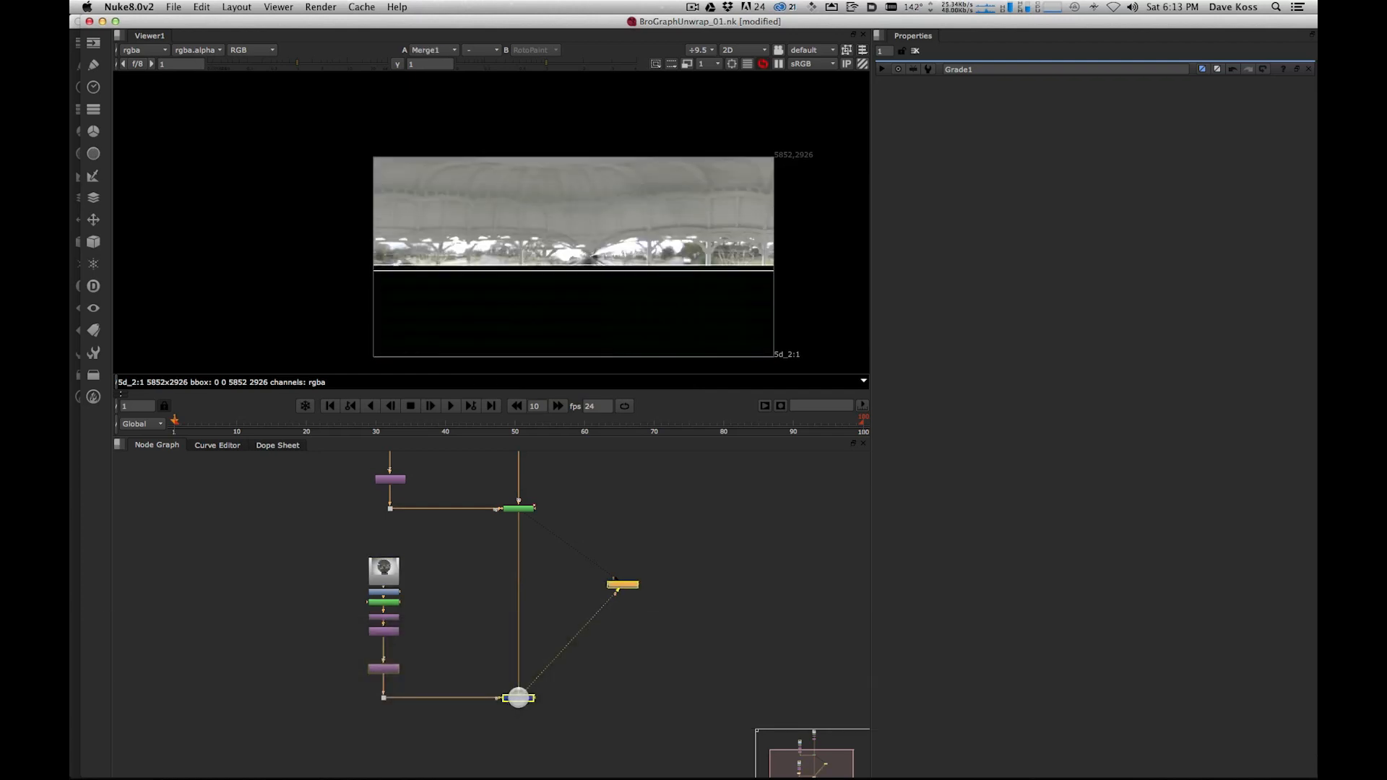
- Paste a copied SphericalTransform, swap it in for the one above the lower branch's dot, and delete the leftover node
click(442, 600)
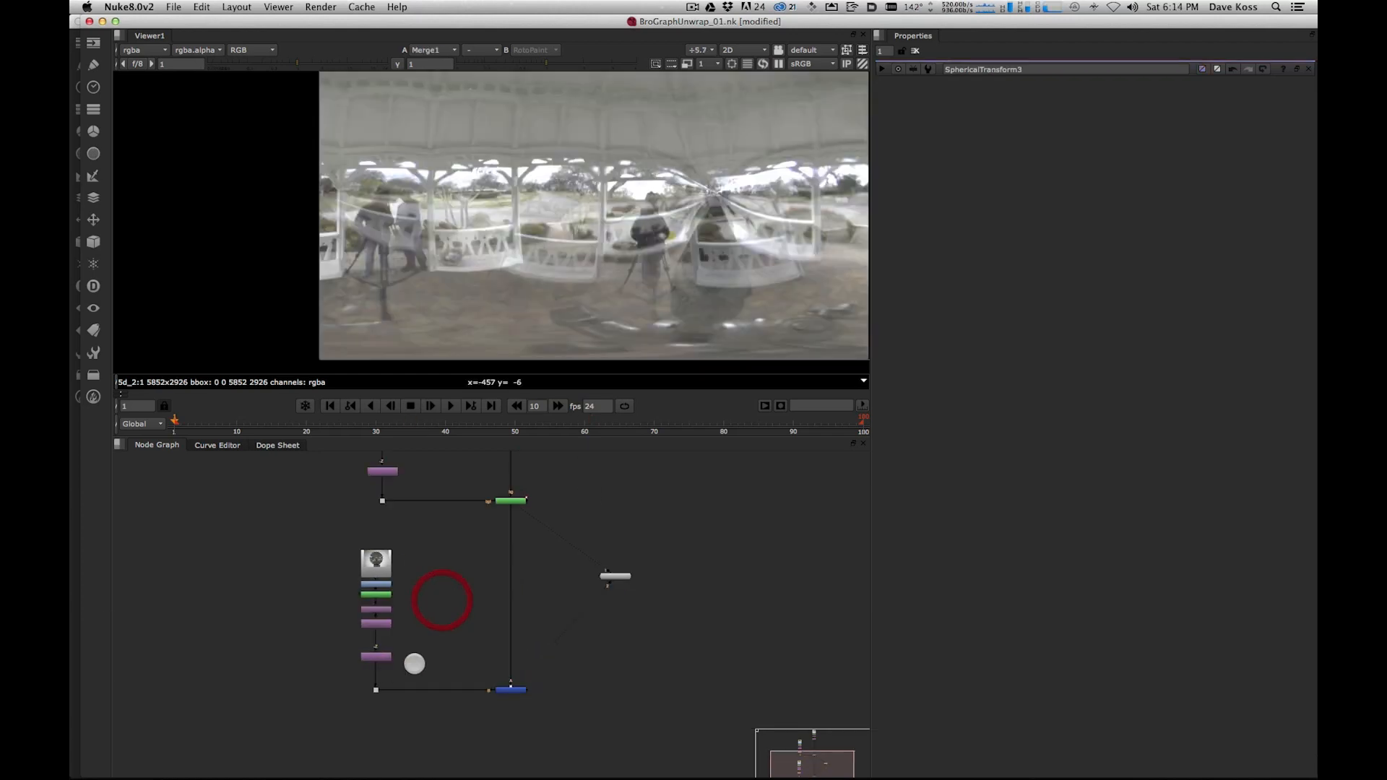
double_click(377, 658)
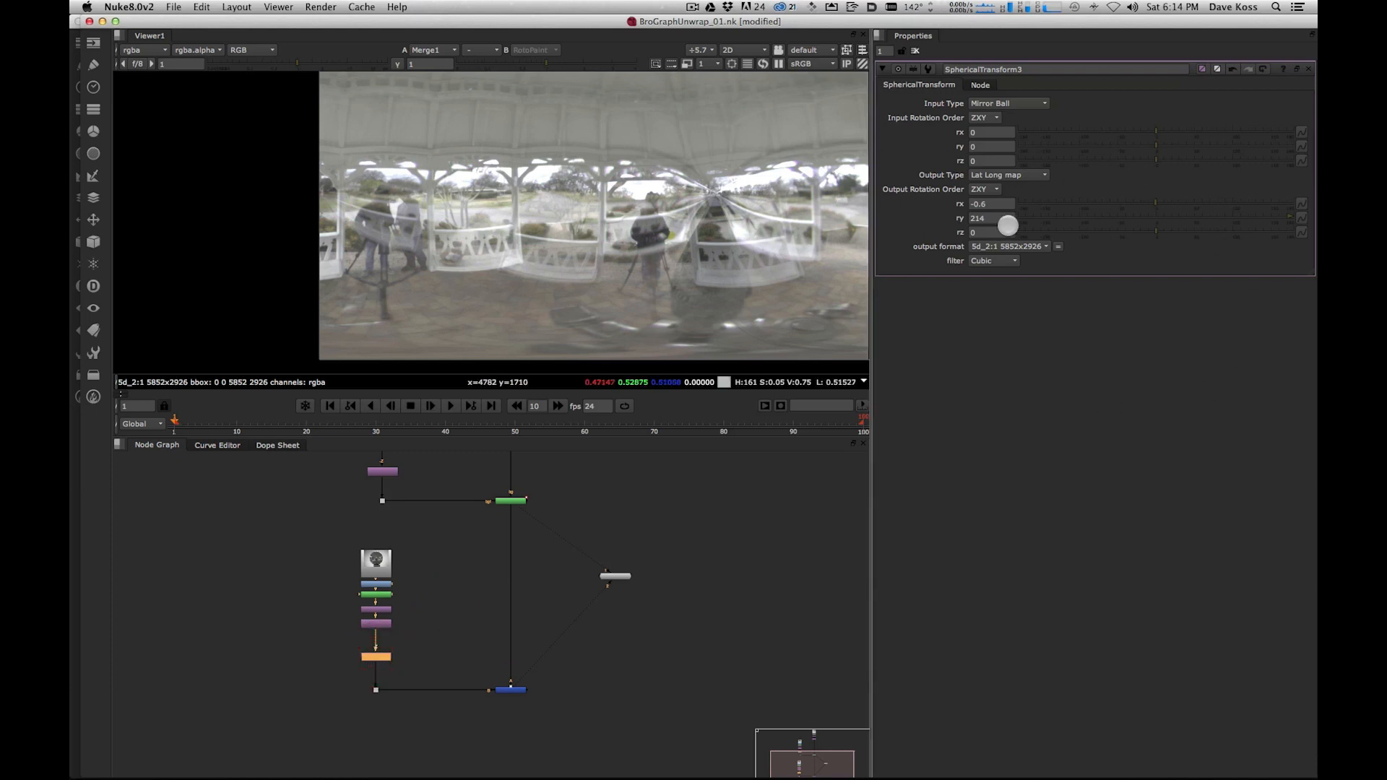
alt+drag(533, 529, 510, 759)
alt+drag(461, 667, 496, 511)
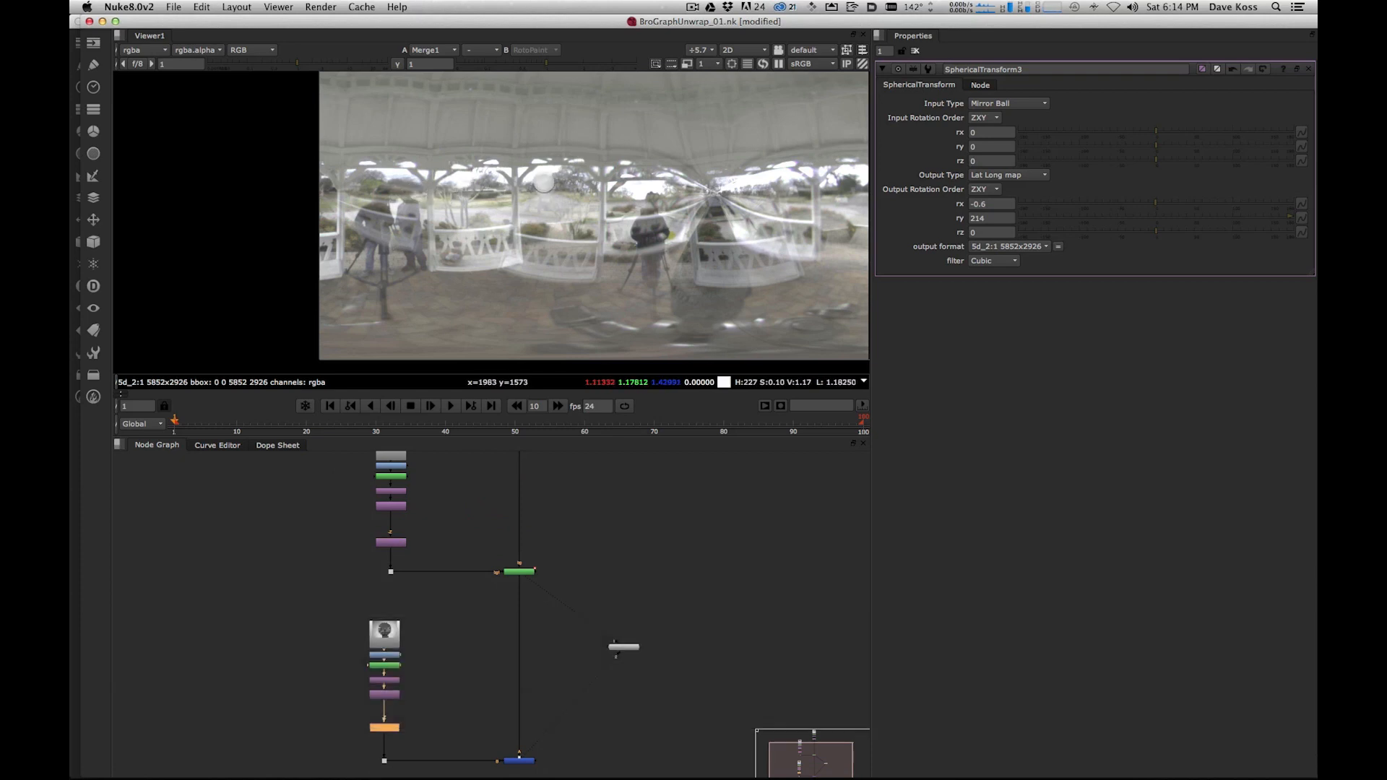
click(313, 720)
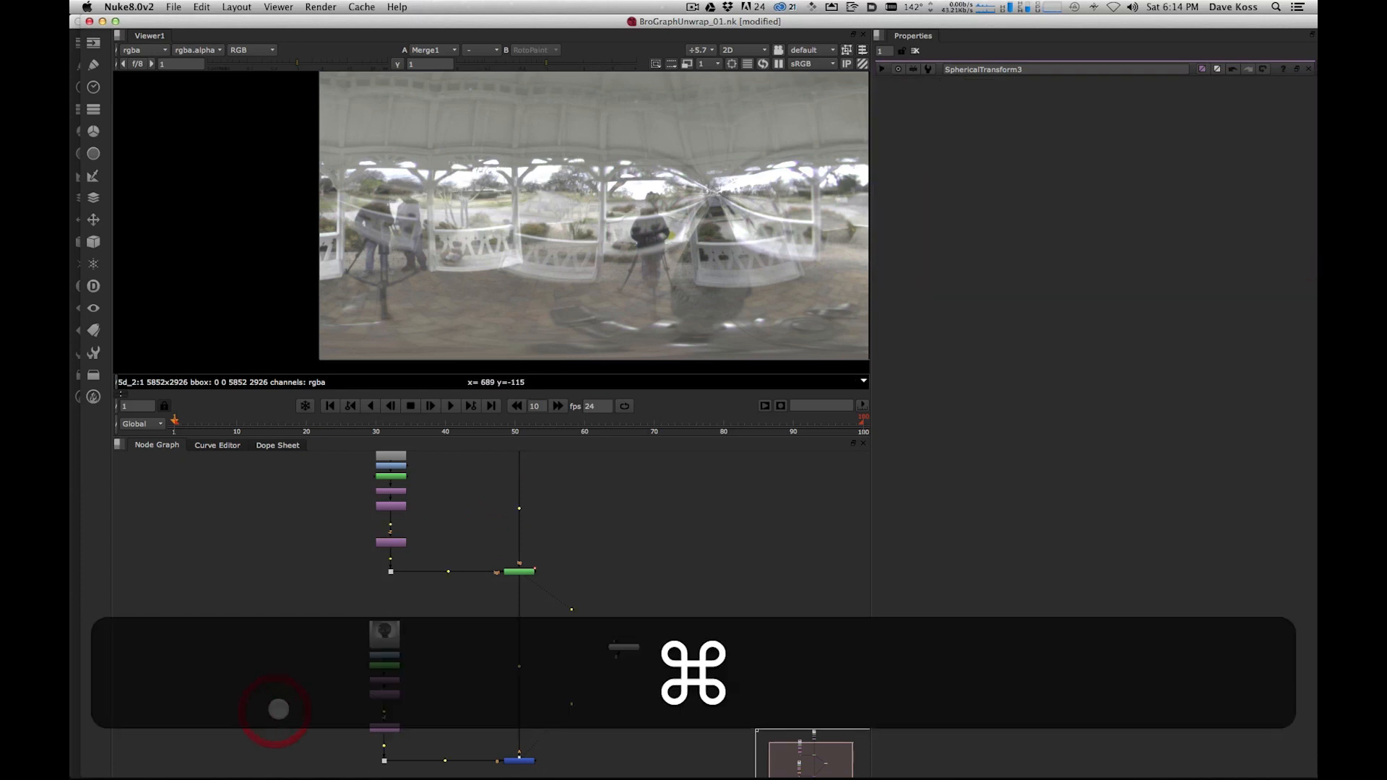
key(super+v)
shift+super+drag(325, 723, 380, 726)
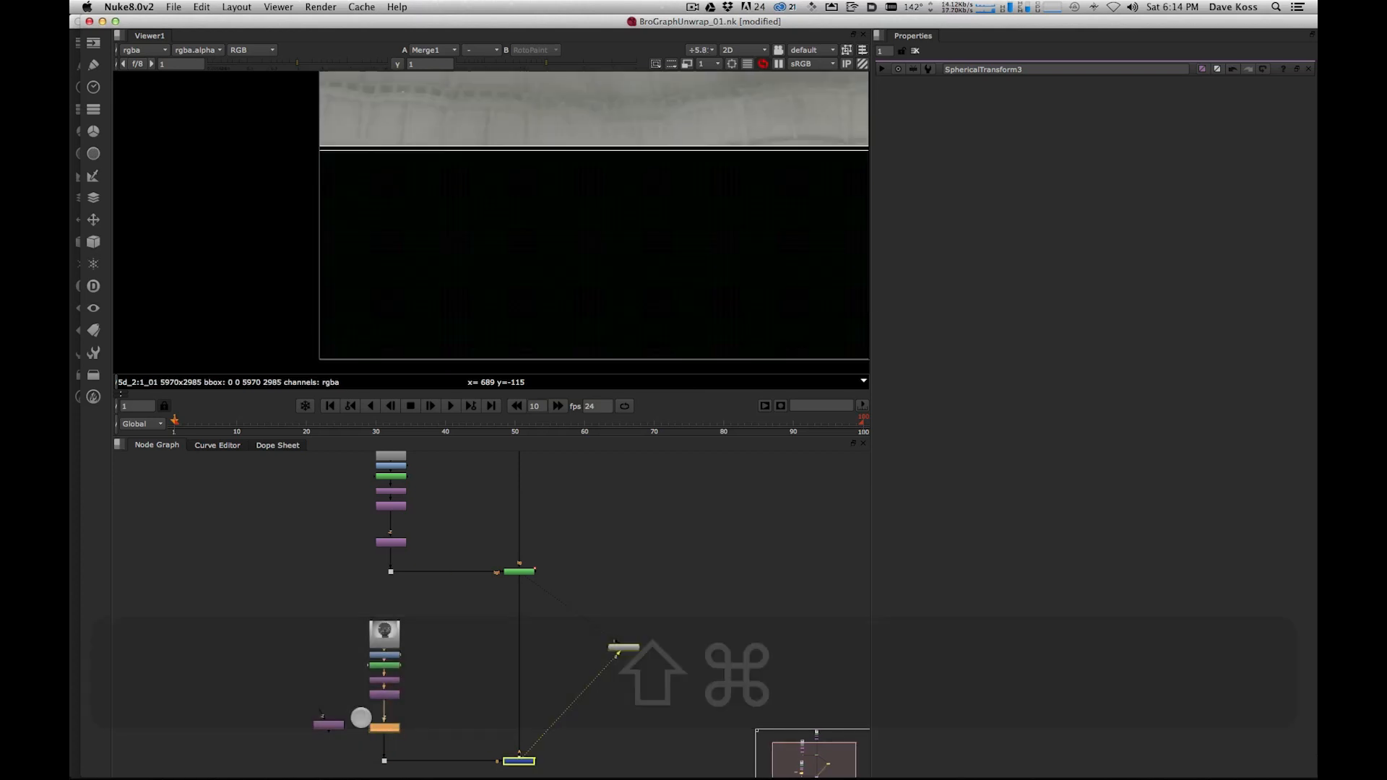
double_click(330, 723)
key(BackSpace)
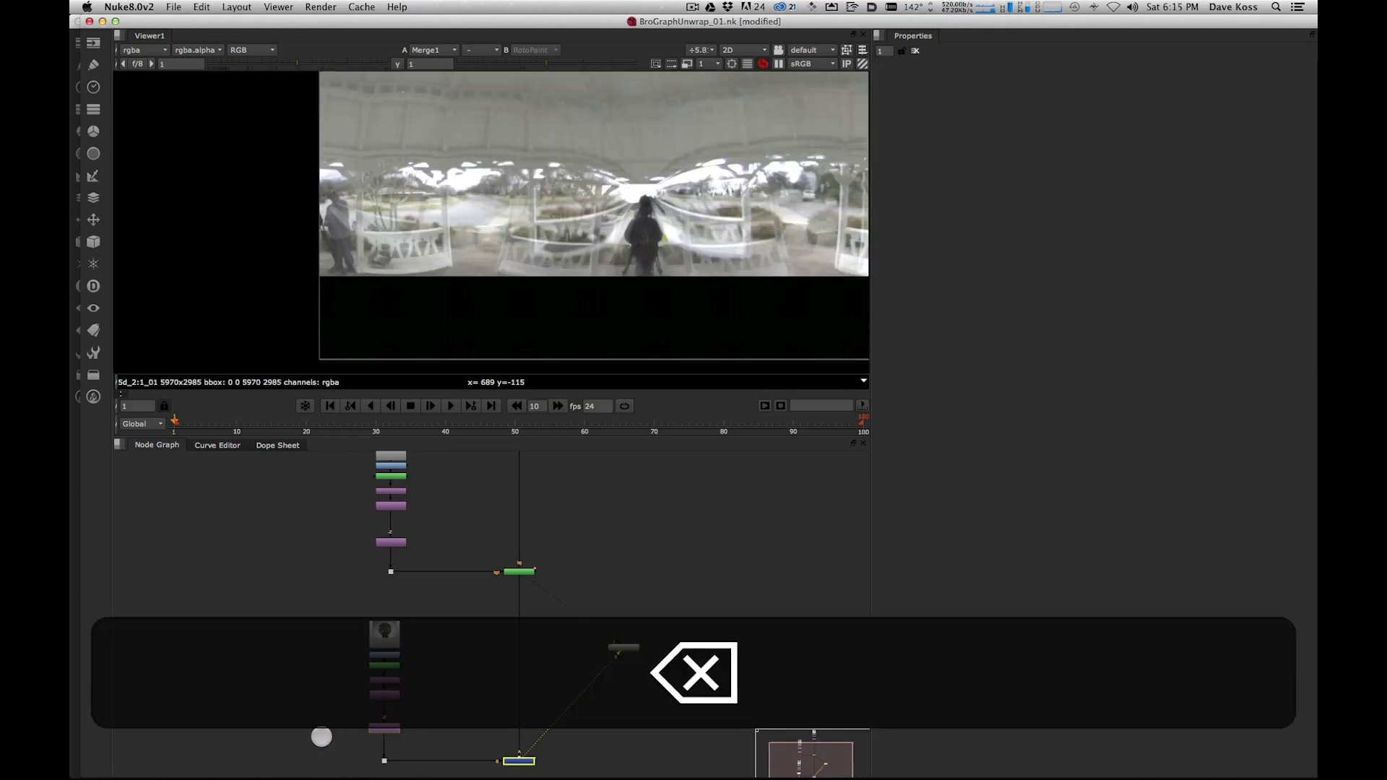
- Move the Merge aside, join the upper RotoPaint and the lower branch's dot with a new RotoPaint, and view it on viewer input 1
alt+drag(297, 662, 268, 562)
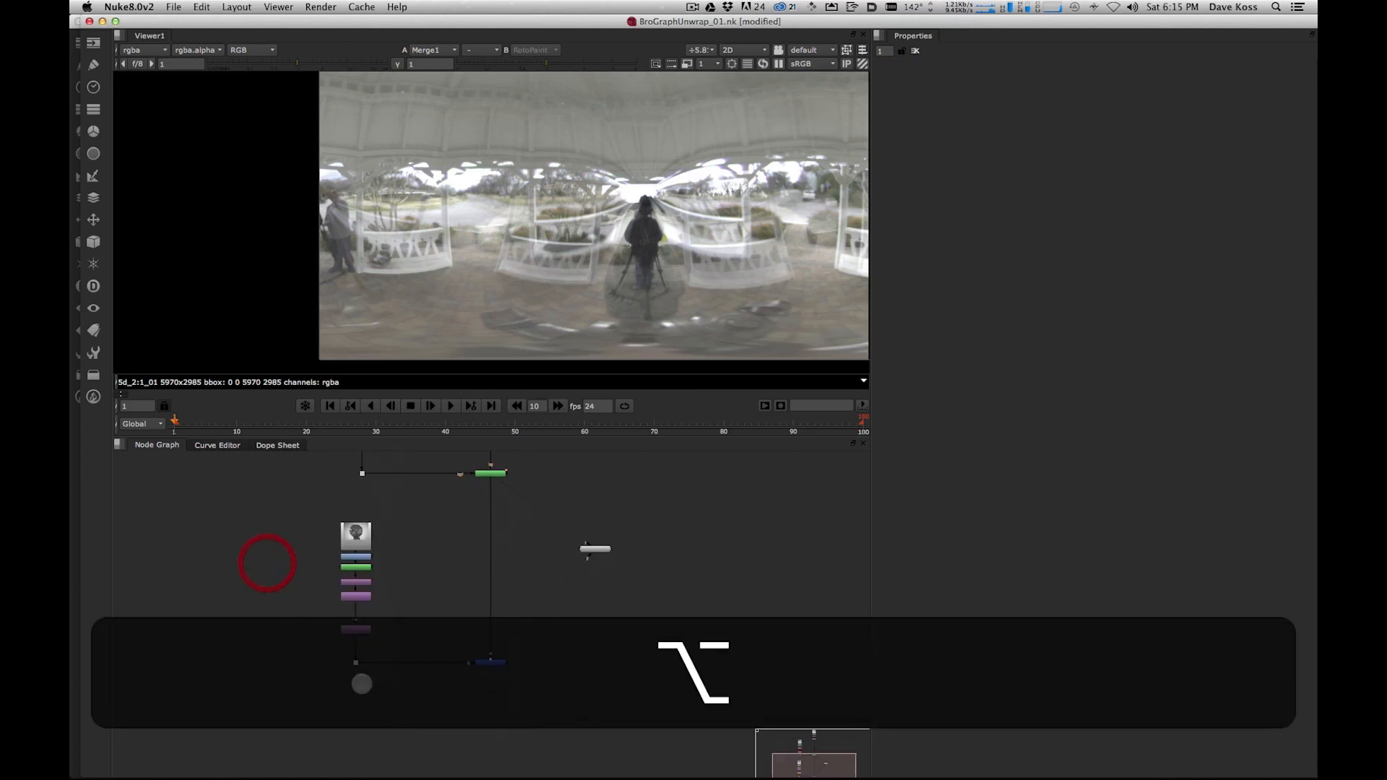
click(500, 662)
click(440, 617)
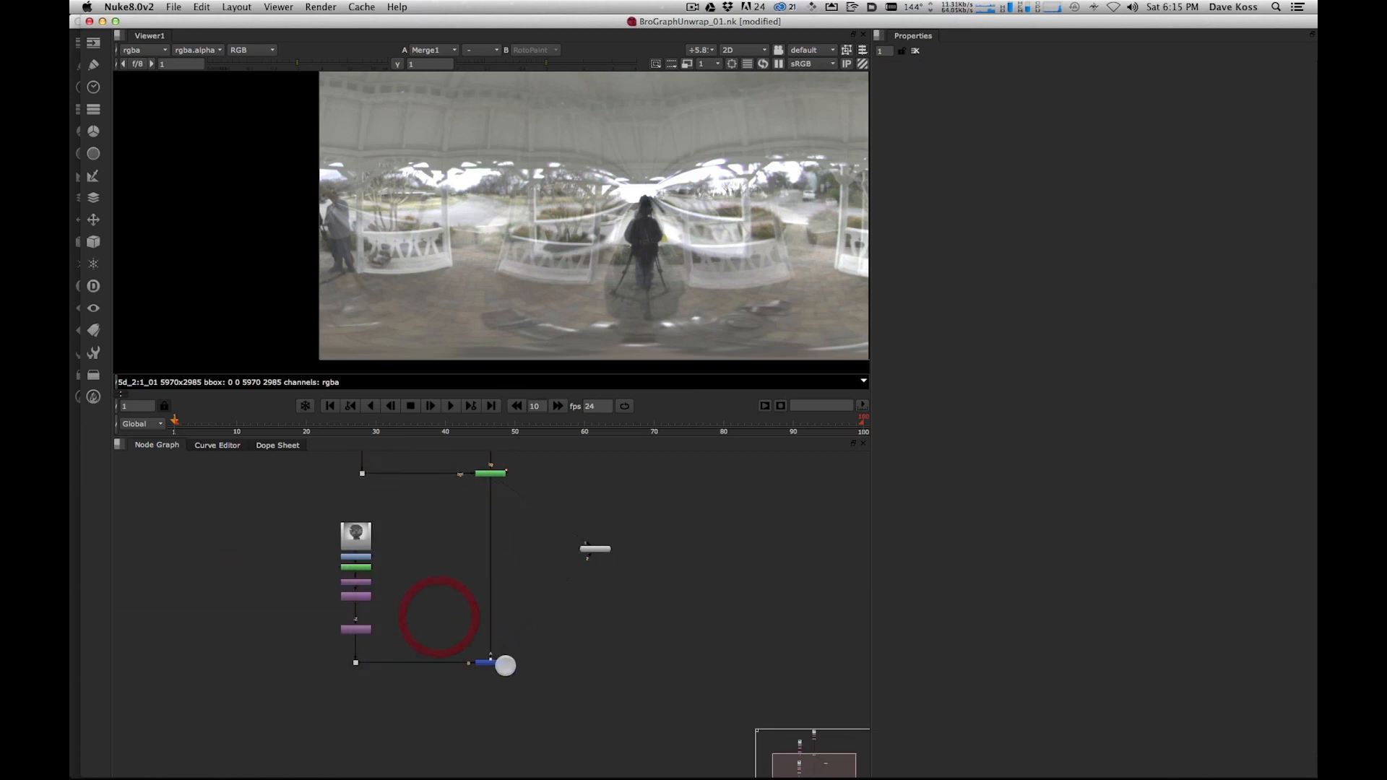
drag(496, 662, 505, 578)
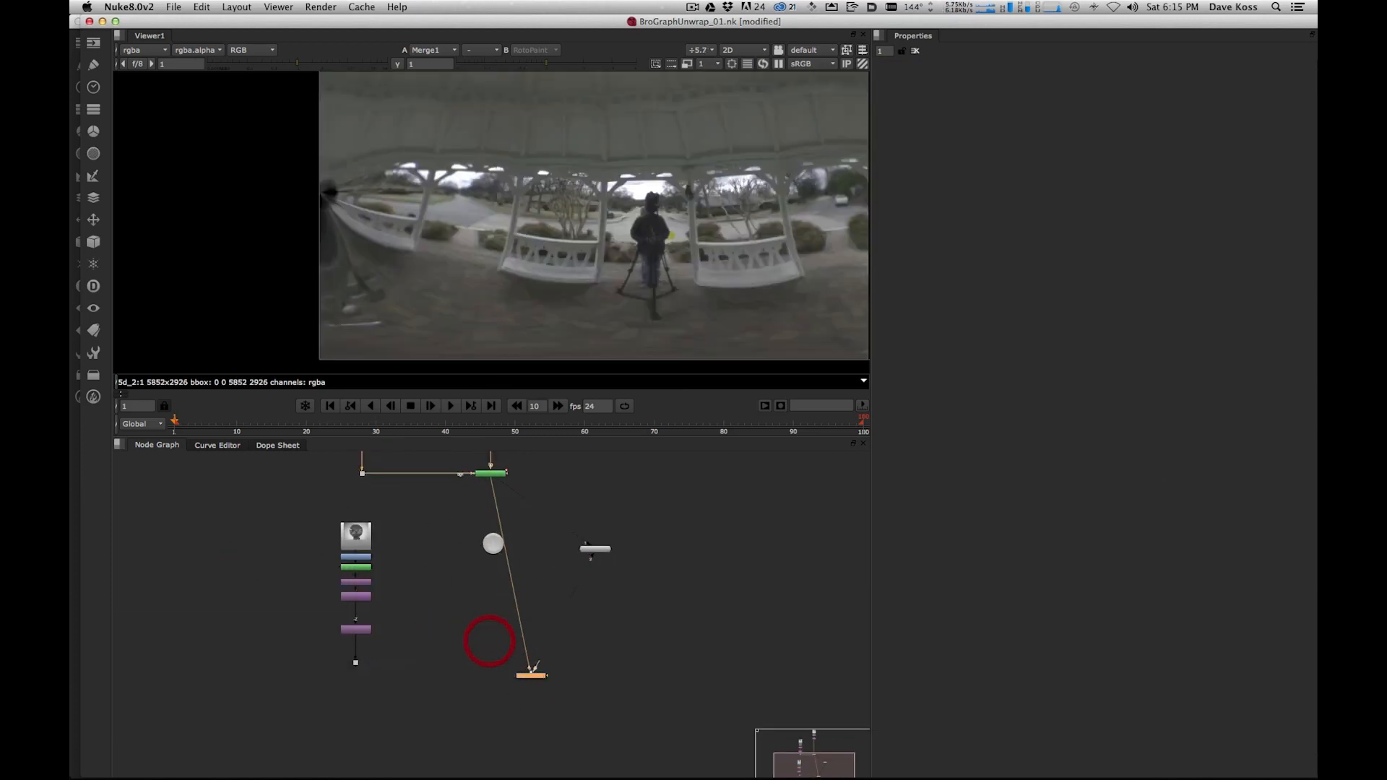
drag(492, 491, 523, 536)
click(468, 626)
key(p)
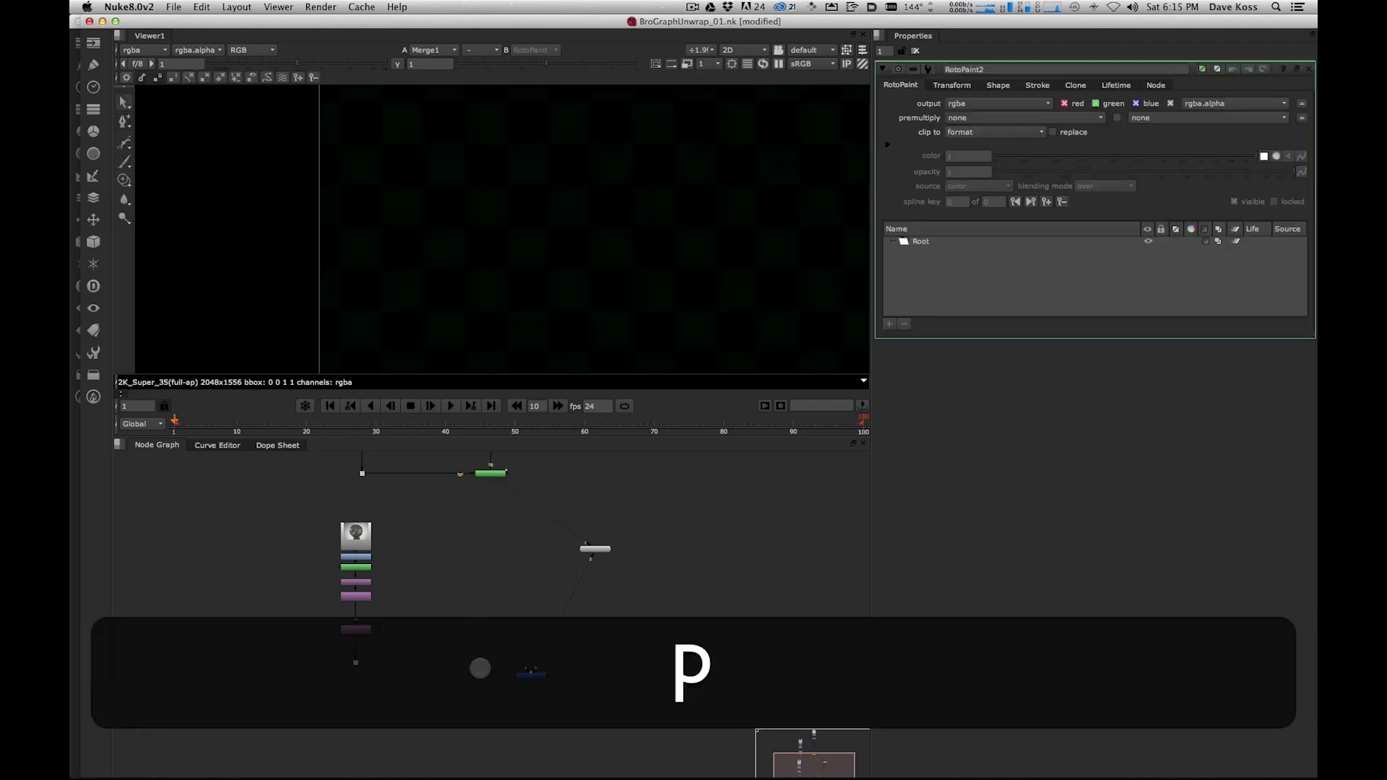
drag(463, 616, 486, 474)
drag(464, 631, 491, 655)
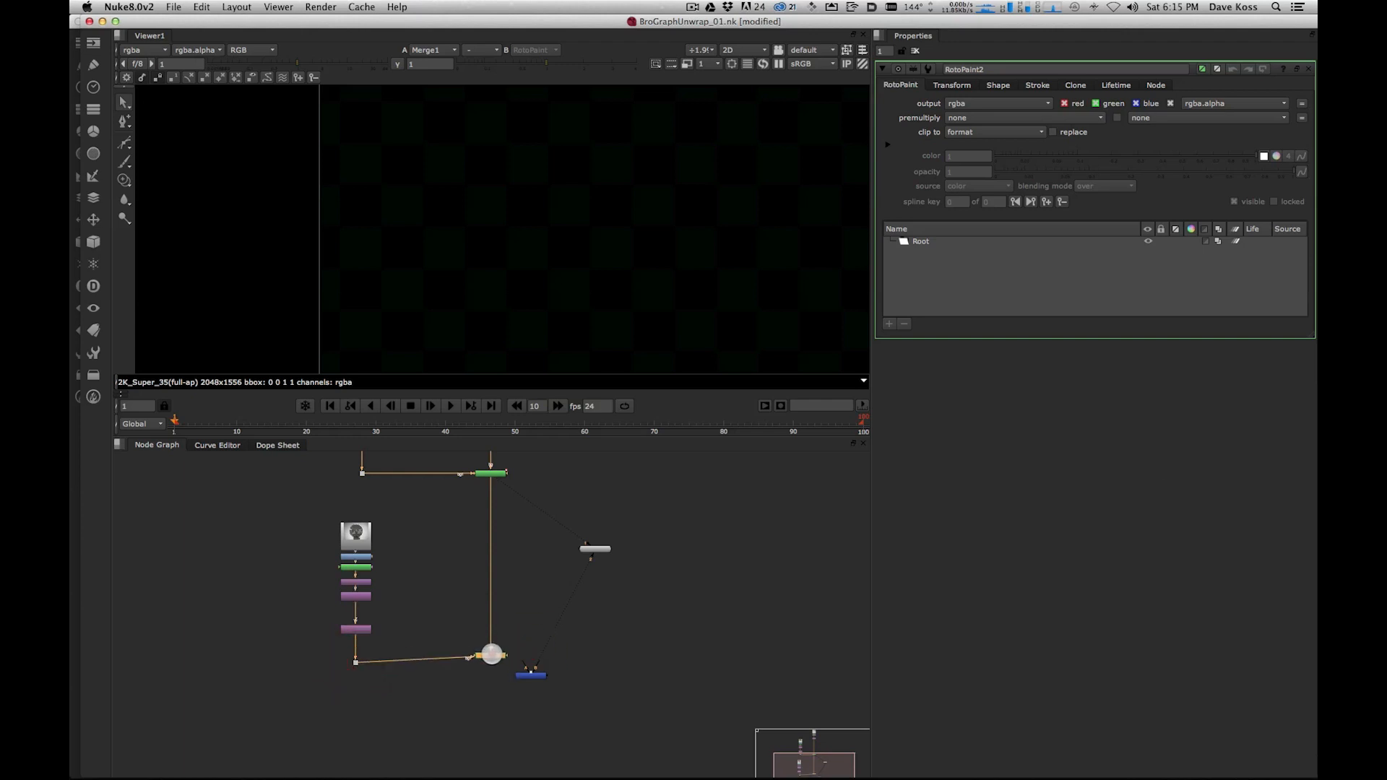
key(1)
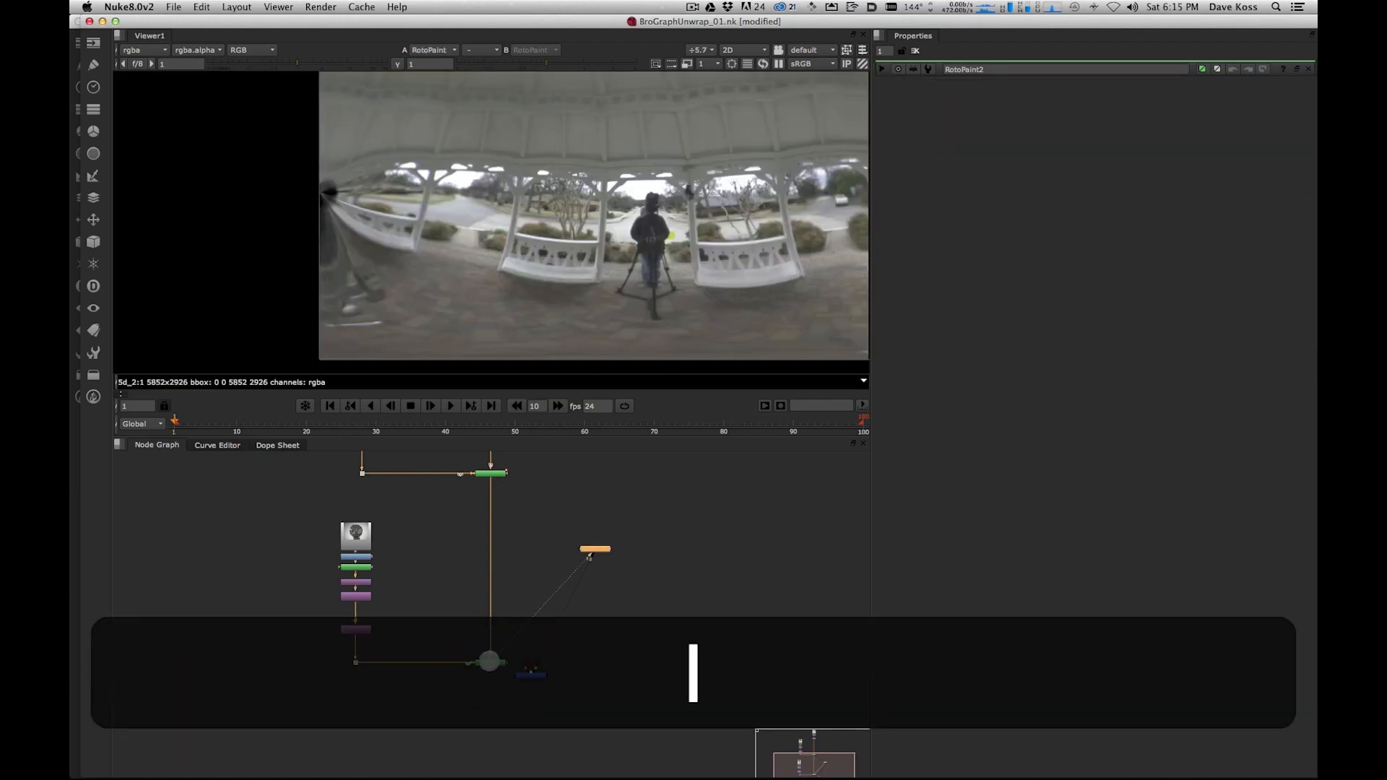
- Set up the new RotoPaint's Reveal brush with source bg 1 and size 825
double_click(491, 661)
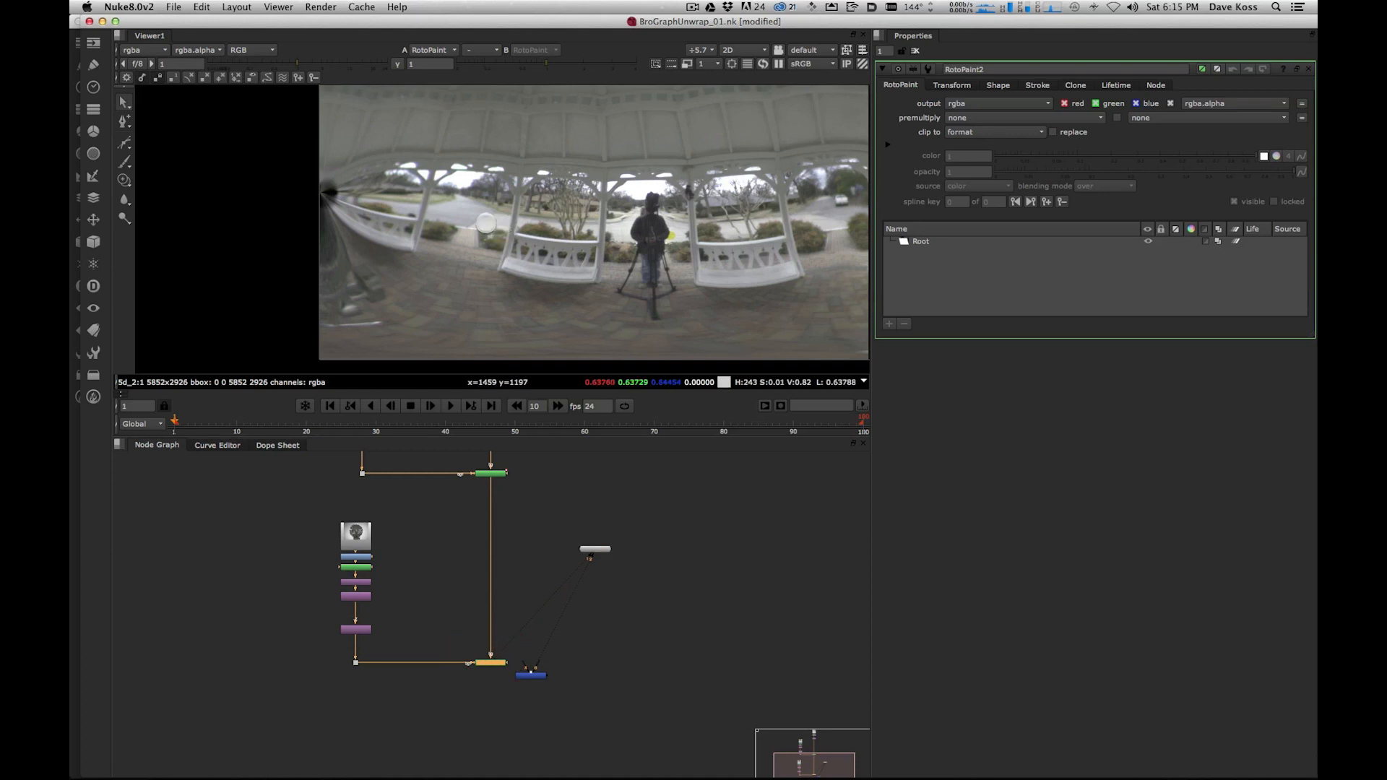
scroll(480, 221, down, 2)
mouse_move(456, 204)
ctrl+alt+mouse_down()
mouse_move(461, 262)
mouse_move(460, 227)
ctrl+alt+mouse_up()
alt+scroll(460, 228, down, 3)
drag(124, 182, 168, 192)
mouse_move(376, 231)
shift+mouse_down()
mouse_move(343, 233)
mouse_move(383, 227)
shift+mouse_up()
mouse_move(384, 227)
mouse_down()
mouse_move(395, 289)
mouse_move(373, 224)
mouse_move(362, 278)
mouse_move(400, 287)
mouse_move(444, 247)
mouse_up()
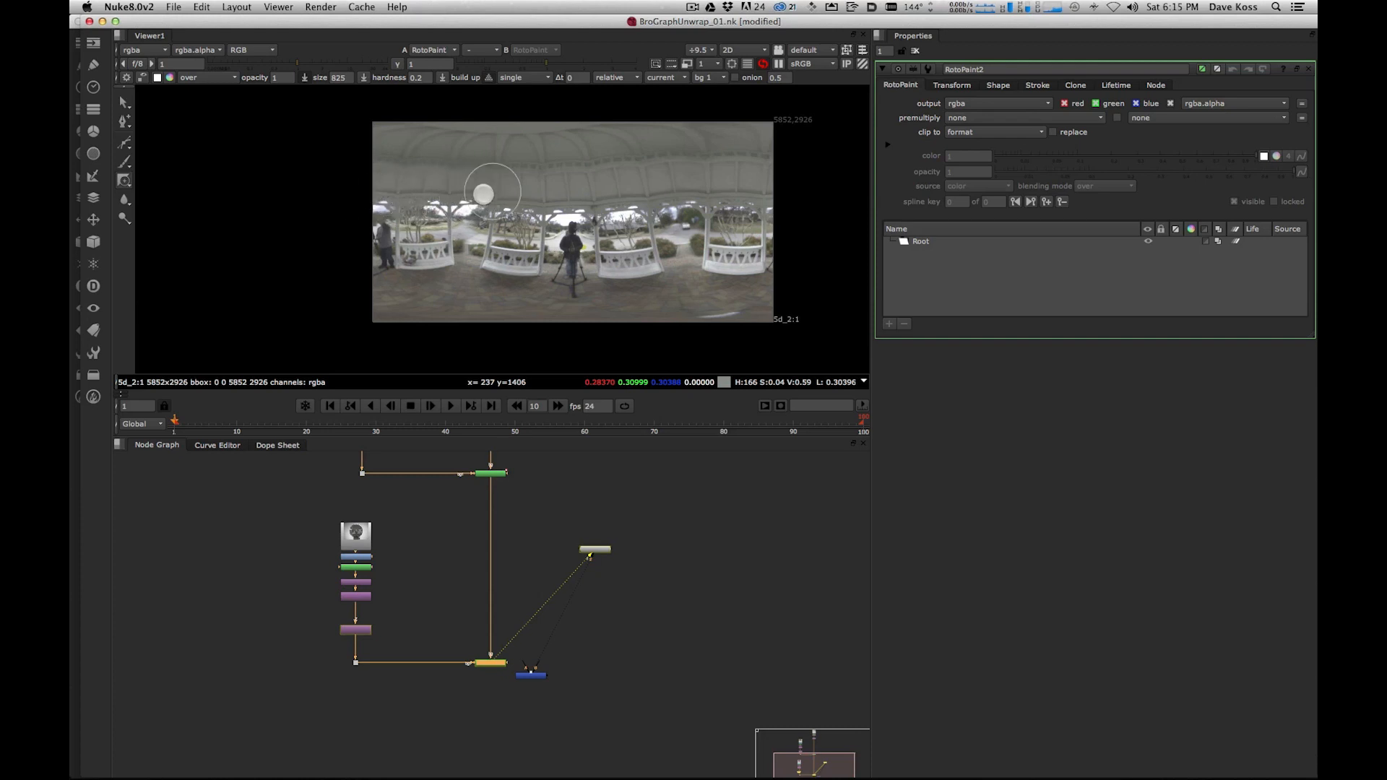
- Reveal the lower branch over the distorted area at the panorama's left edge and inspect the result in an enlarged viewer
drag(380, 198, 446, 325)
key(super+z)
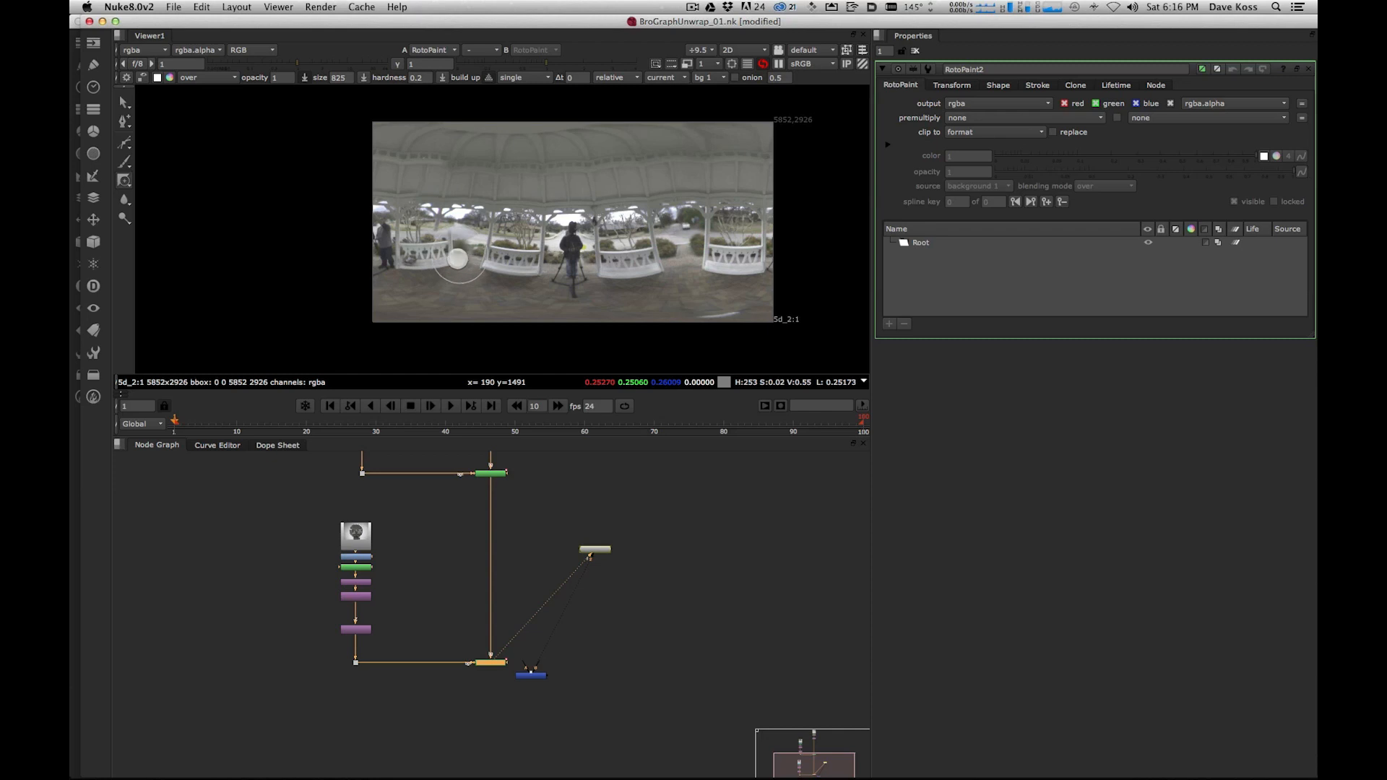
click(461, 265)
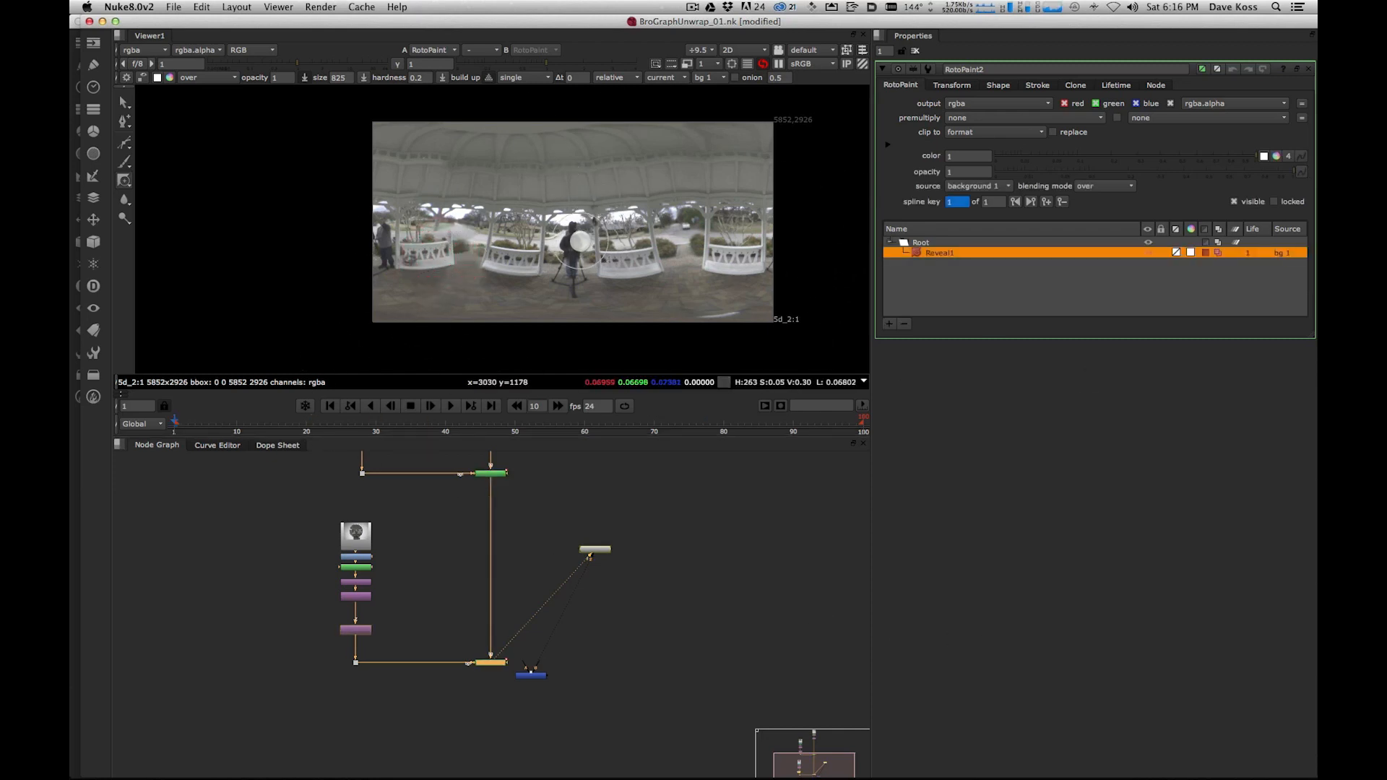
key(space)
key(h)
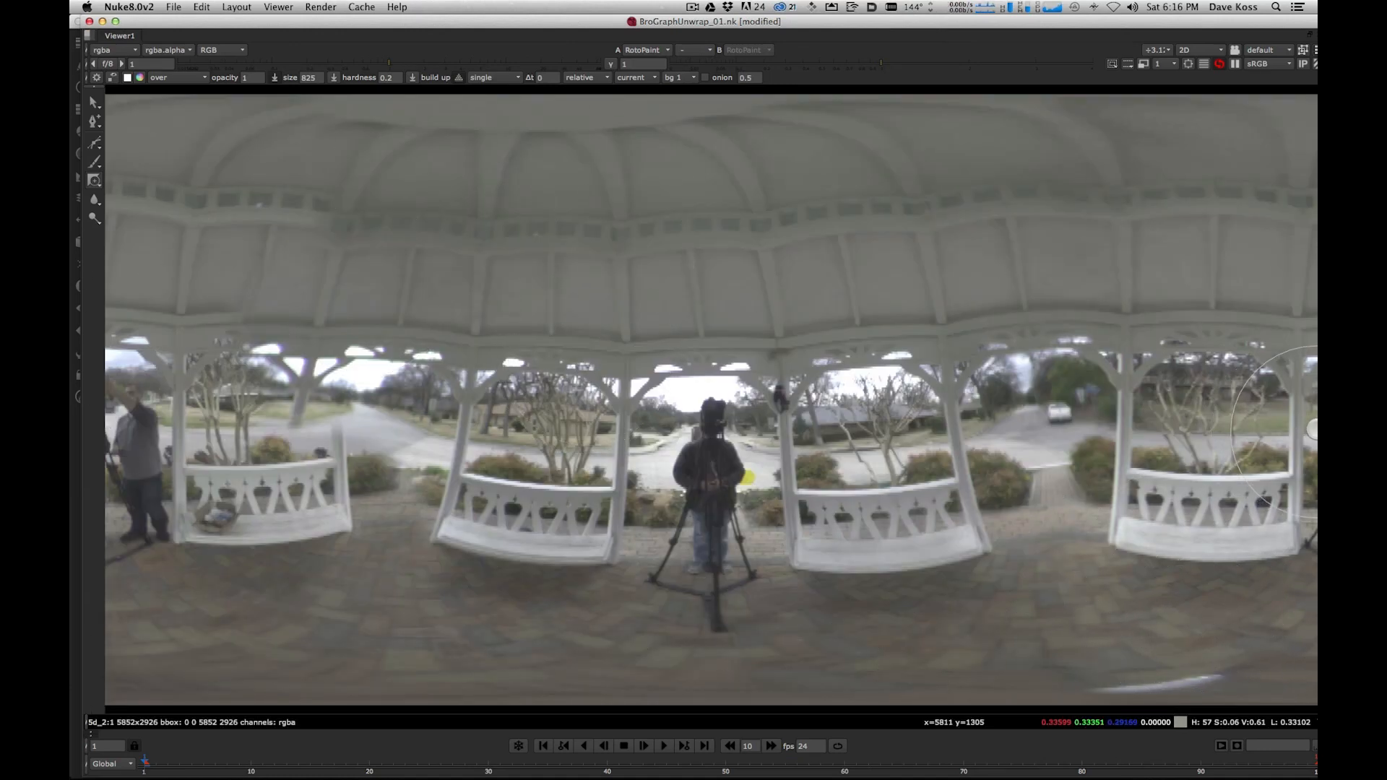
key(space)
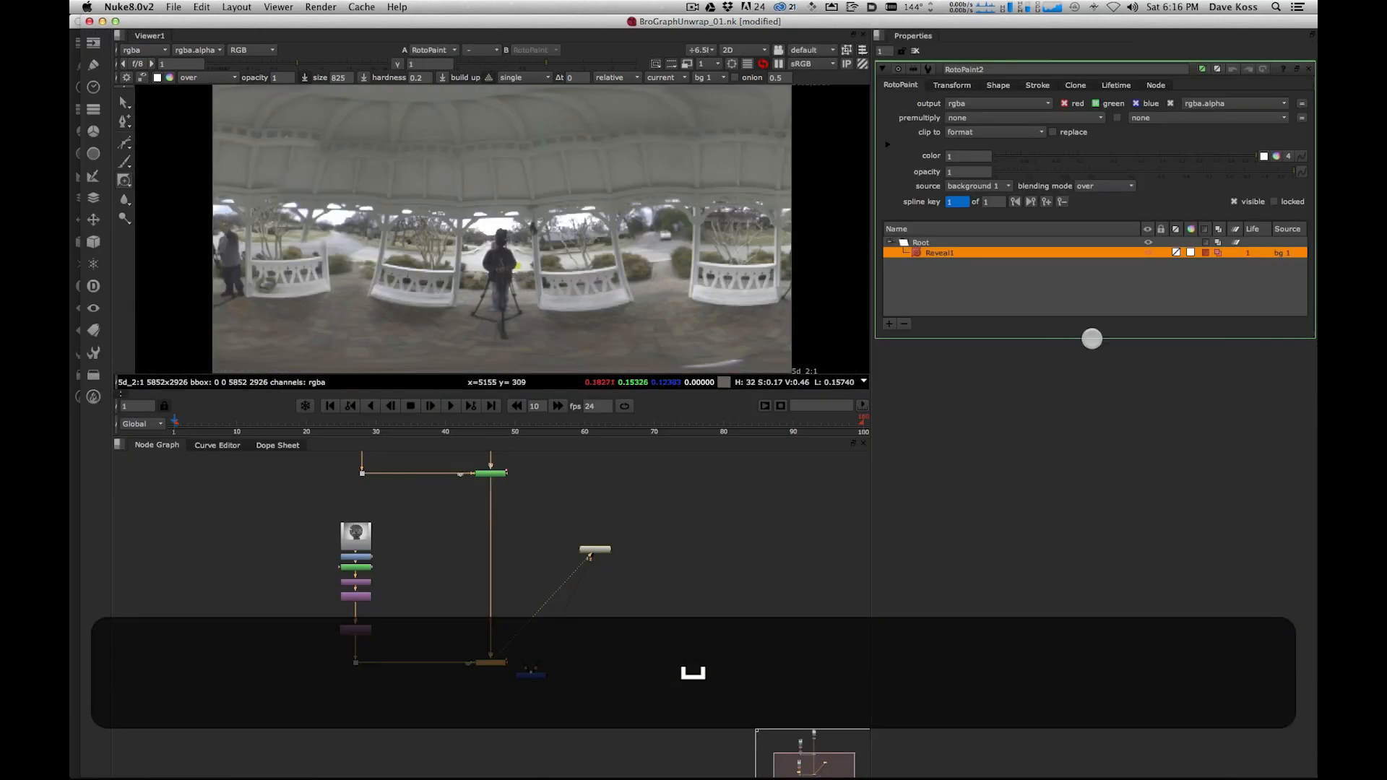
- Set the lifetime of the second RotoPaint's Reveal stroke to all frames
click(1123, 85)
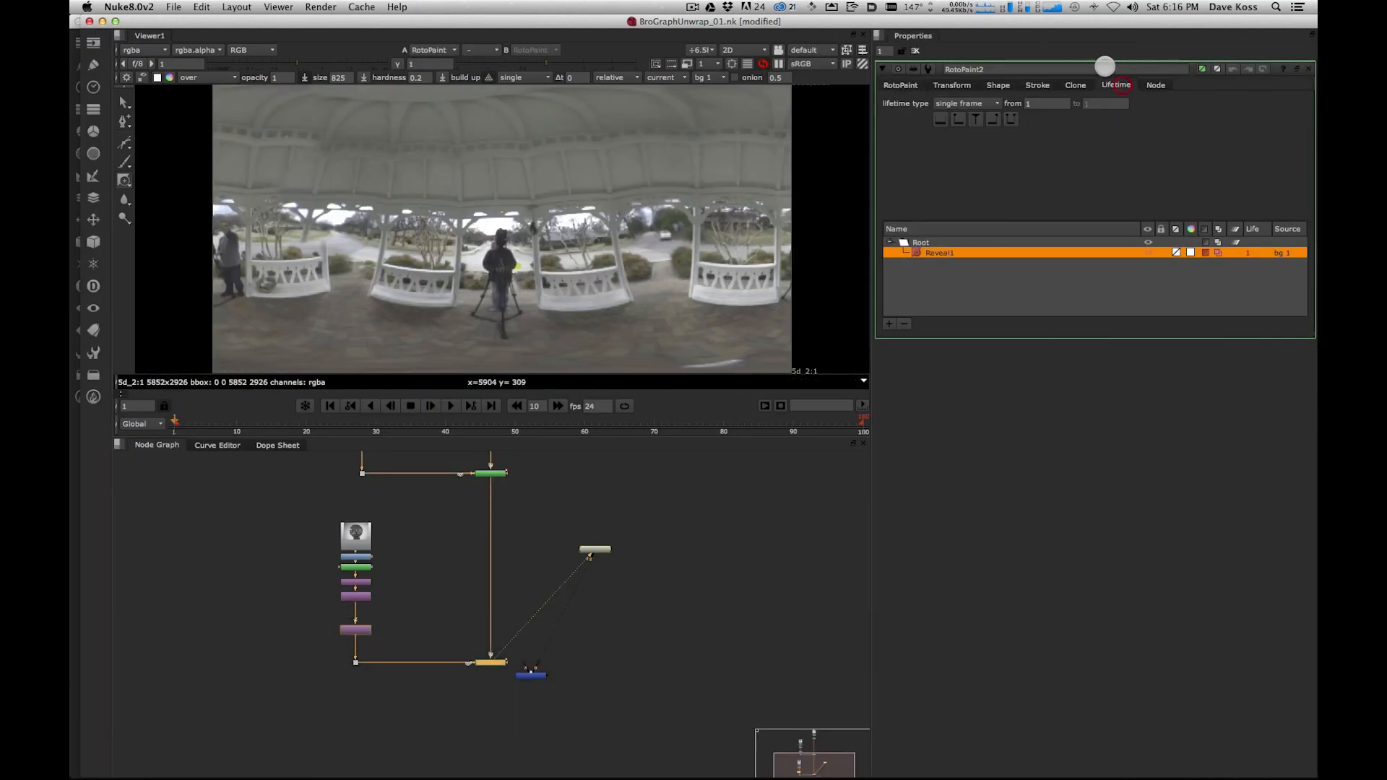
click(997, 104)
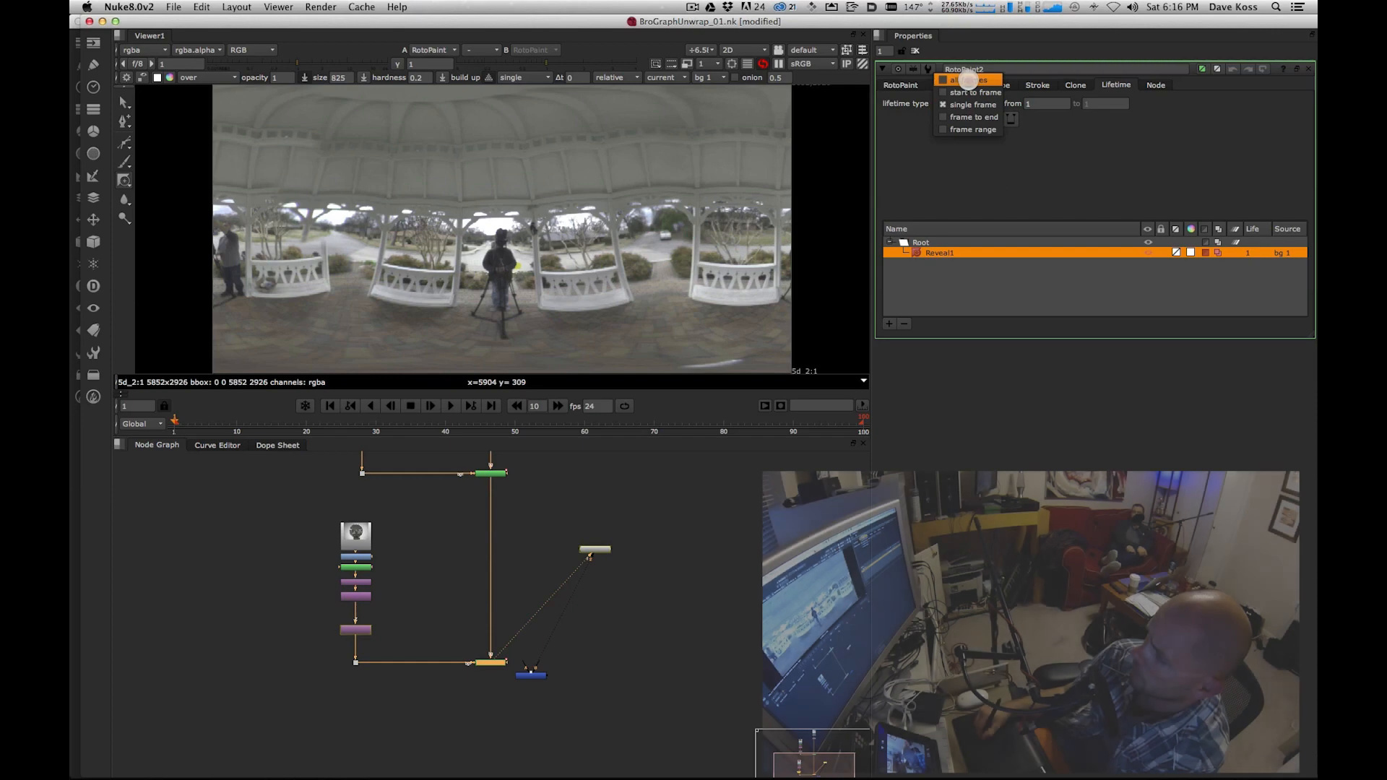
click(969, 83)
- Set the lifetime of both Reveal strokes in the upper RotoPaint to all frames
double_click(492, 473)
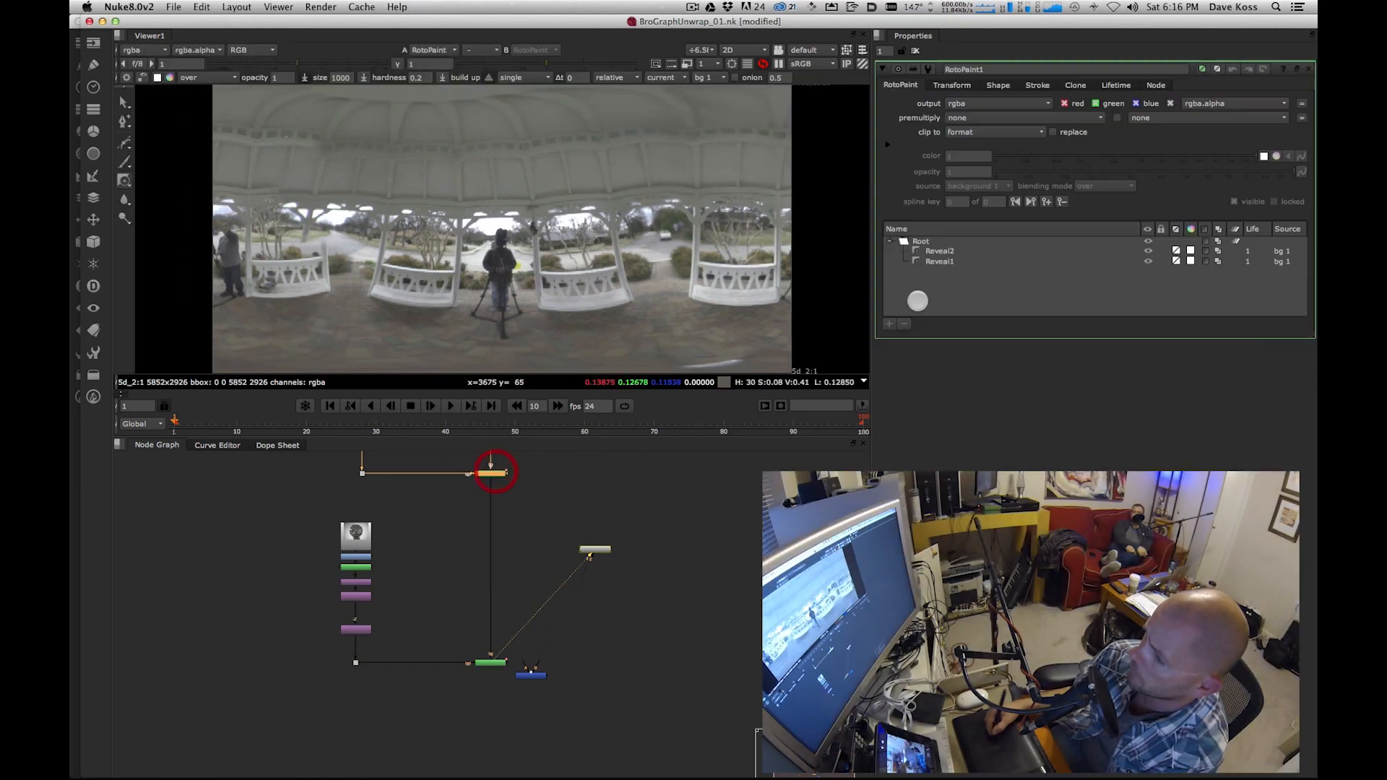
click(939, 251)
shift+click(944, 262)
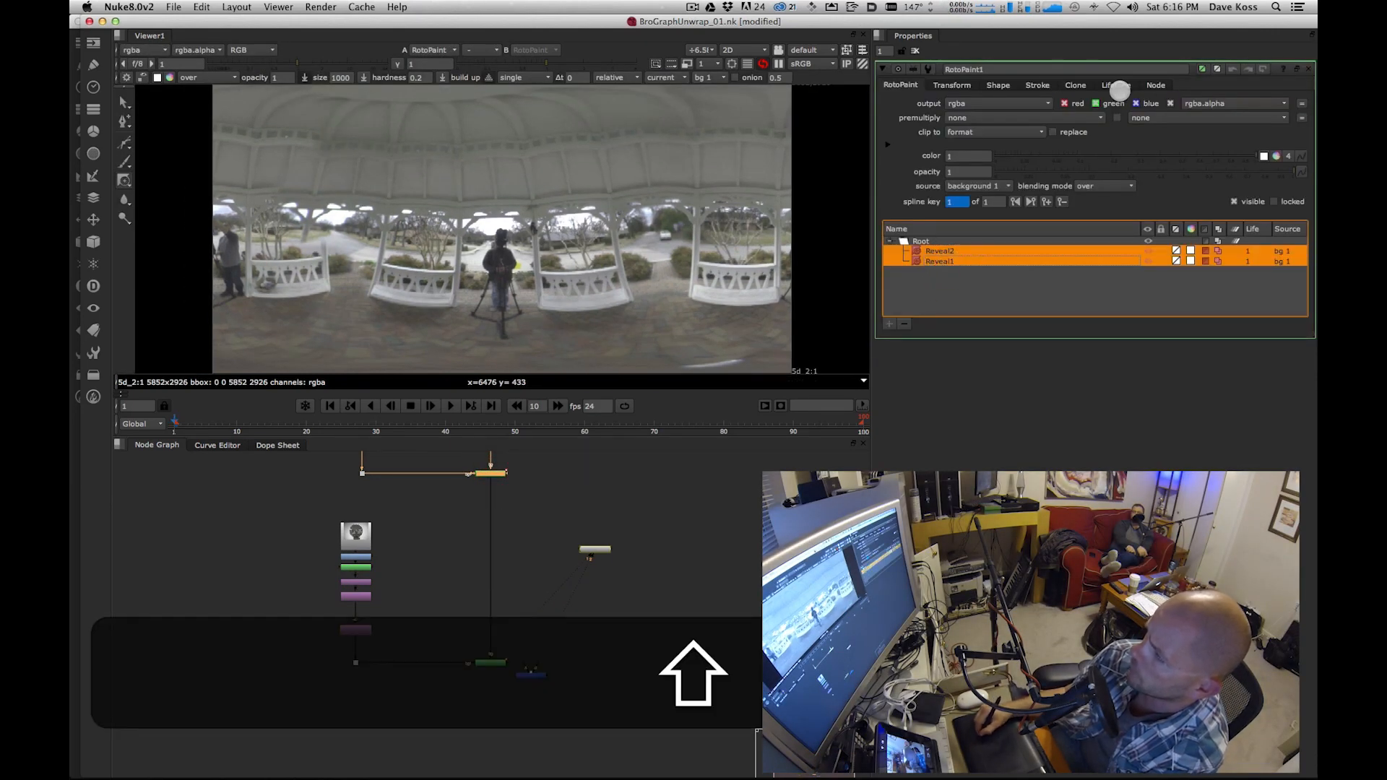
click(1117, 85)
click(941, 118)
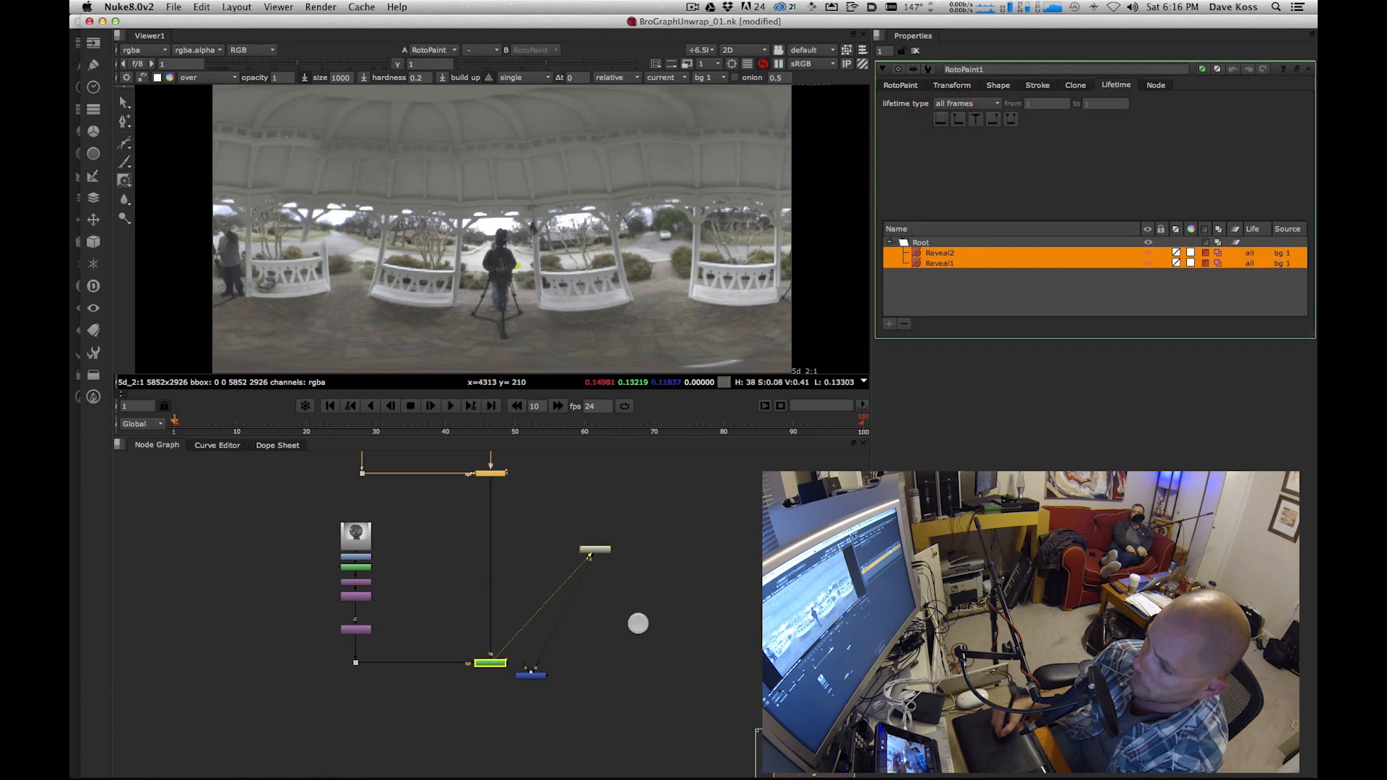
- Place the Viewer node below the second RotoPaint and move the unused Merge off to the side
click(699, 626)
drag(600, 554, 540, 772)
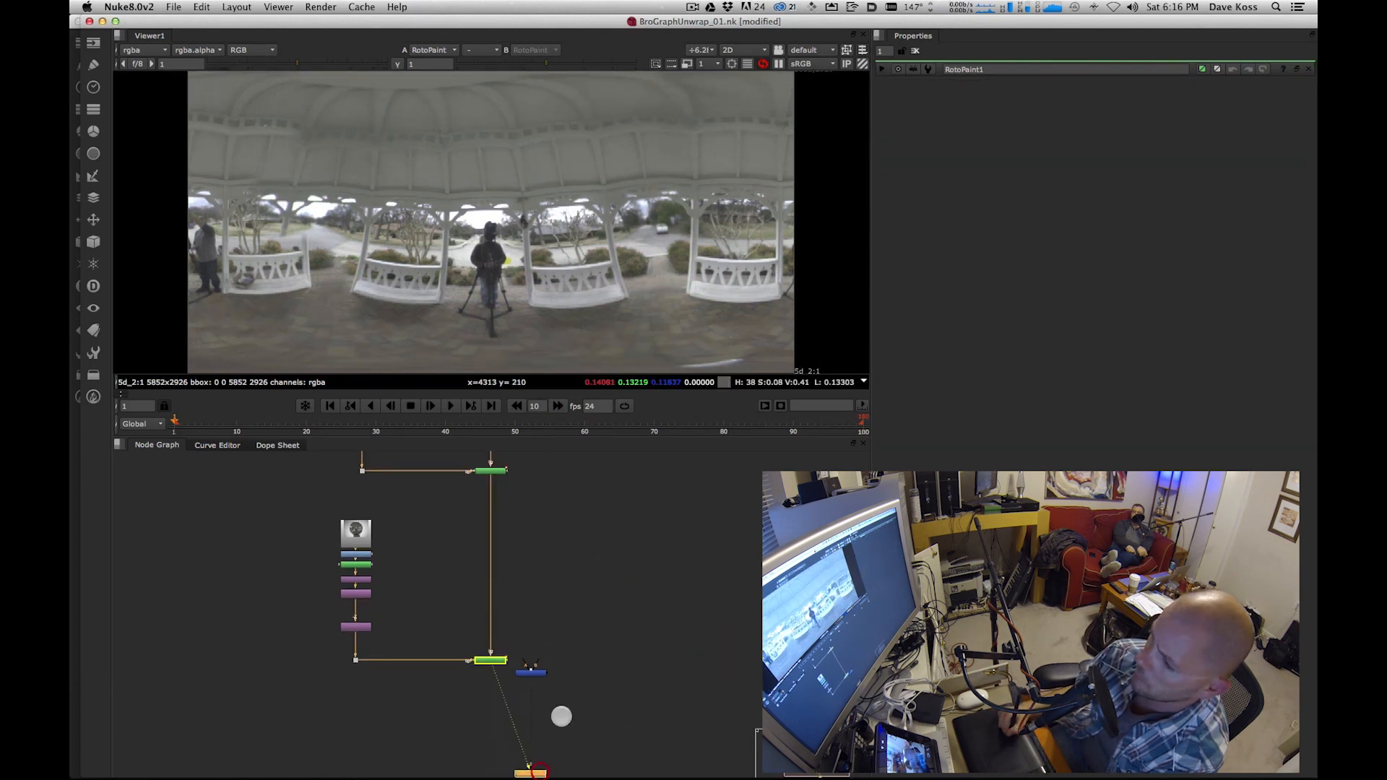
alt+drag(524, 685, 514, 666)
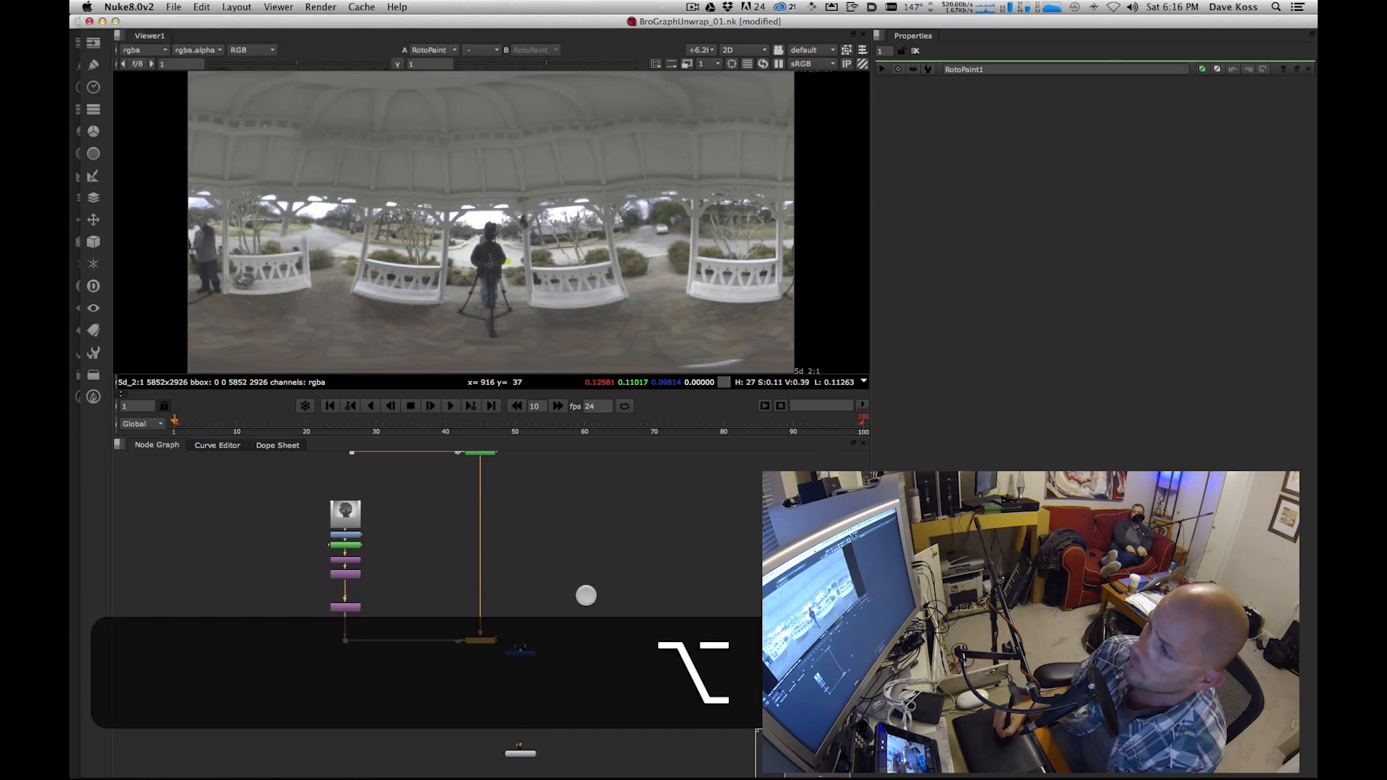
alt+drag(583, 597, 589, 584)
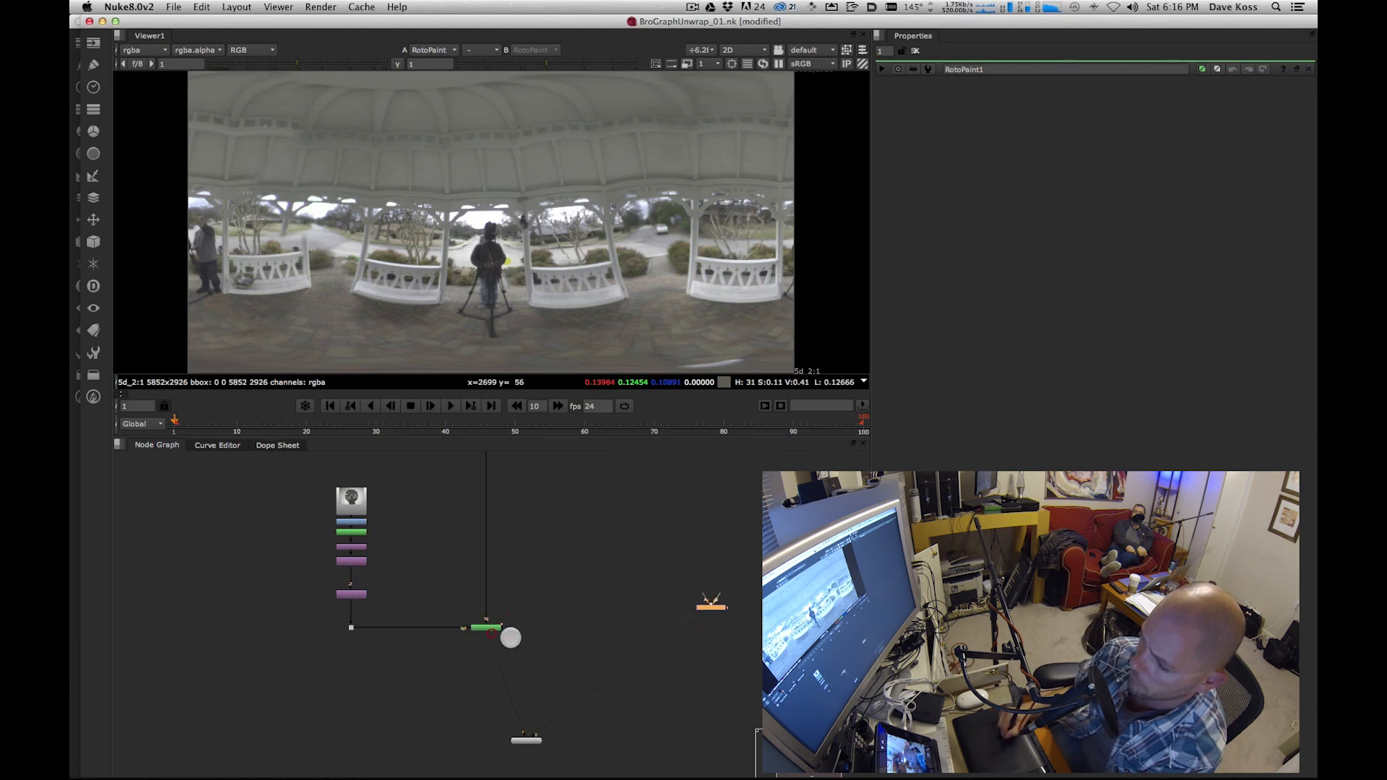
- Add a third RotoPaint directly after the second one, ahead of the Viewer
key(p)
key(super+z)
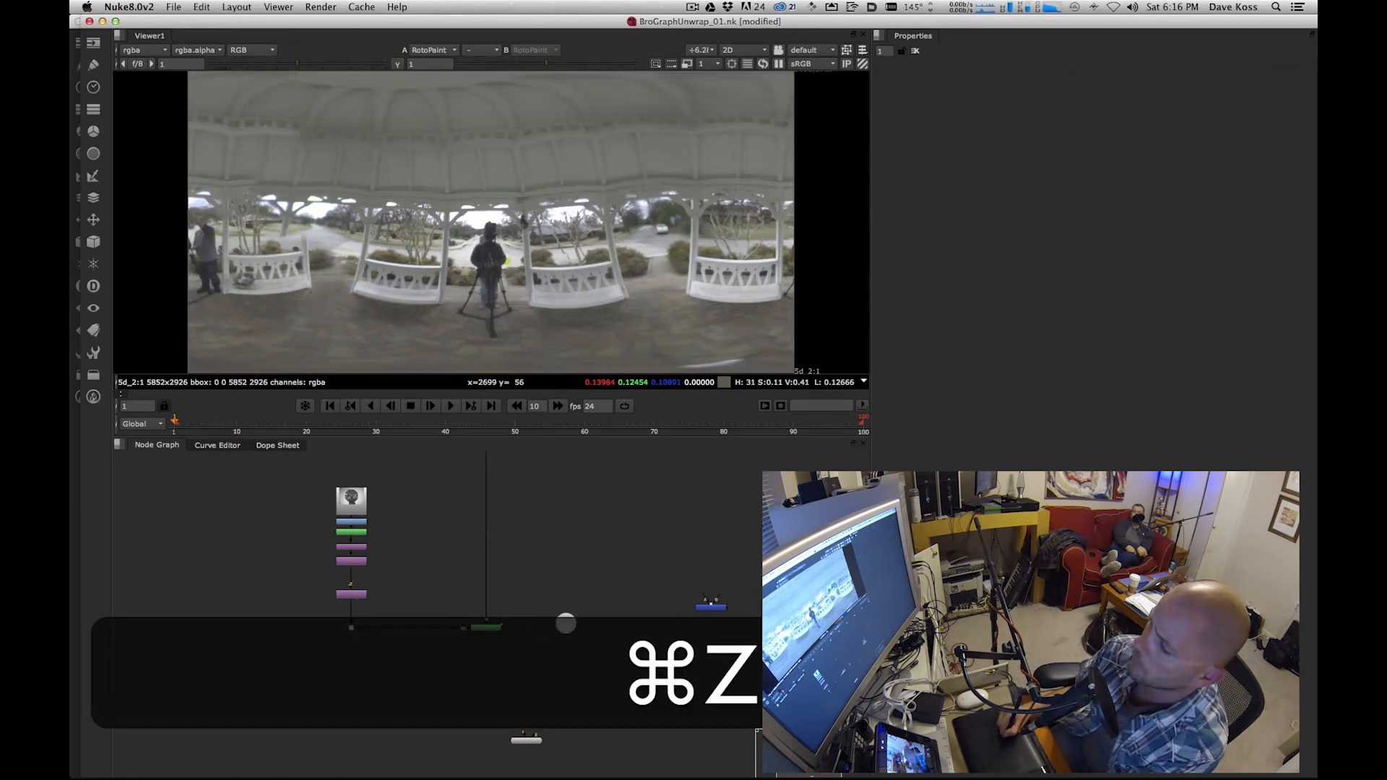
click(482, 628)
key(p)
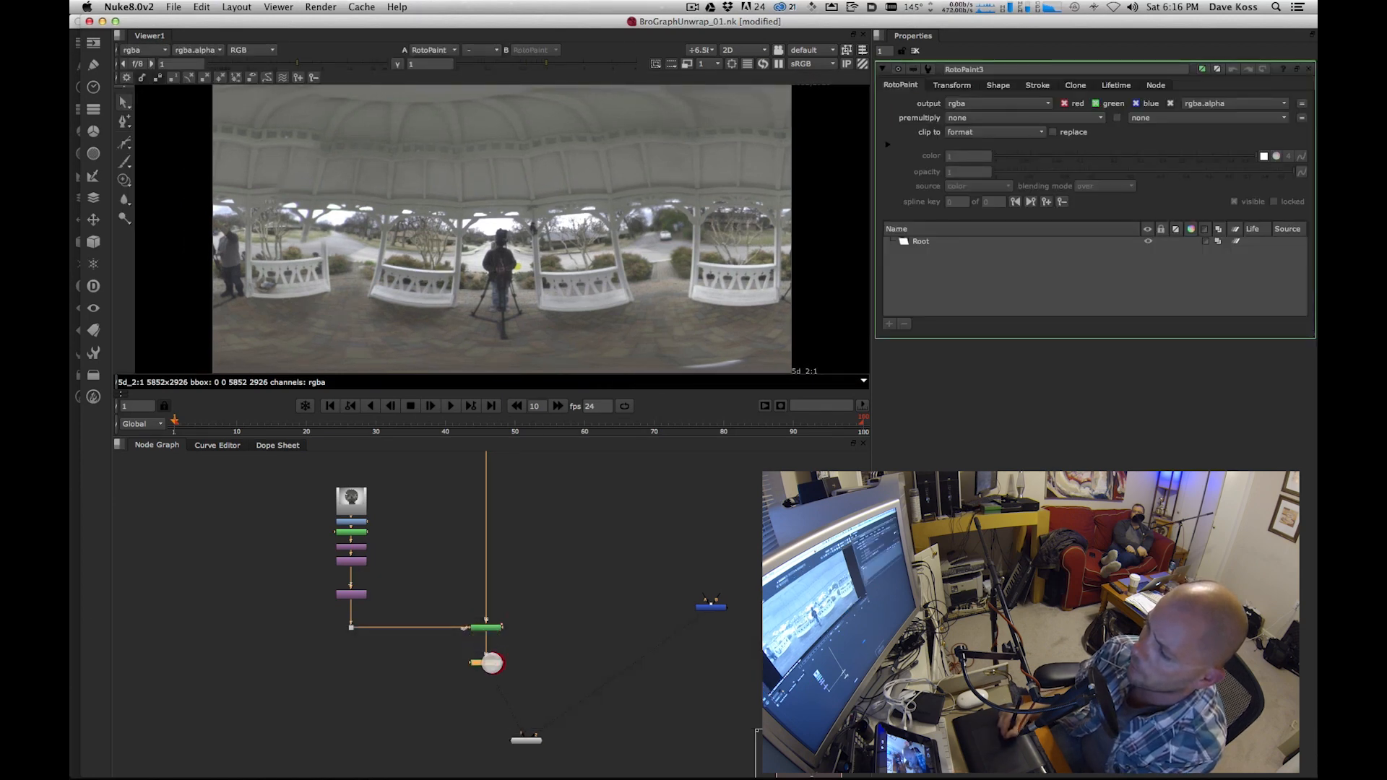
- Choose the Clone brush at size 63, try a sky stroke over the photographer's head, and undo it
scroll(498, 249, up, 5)
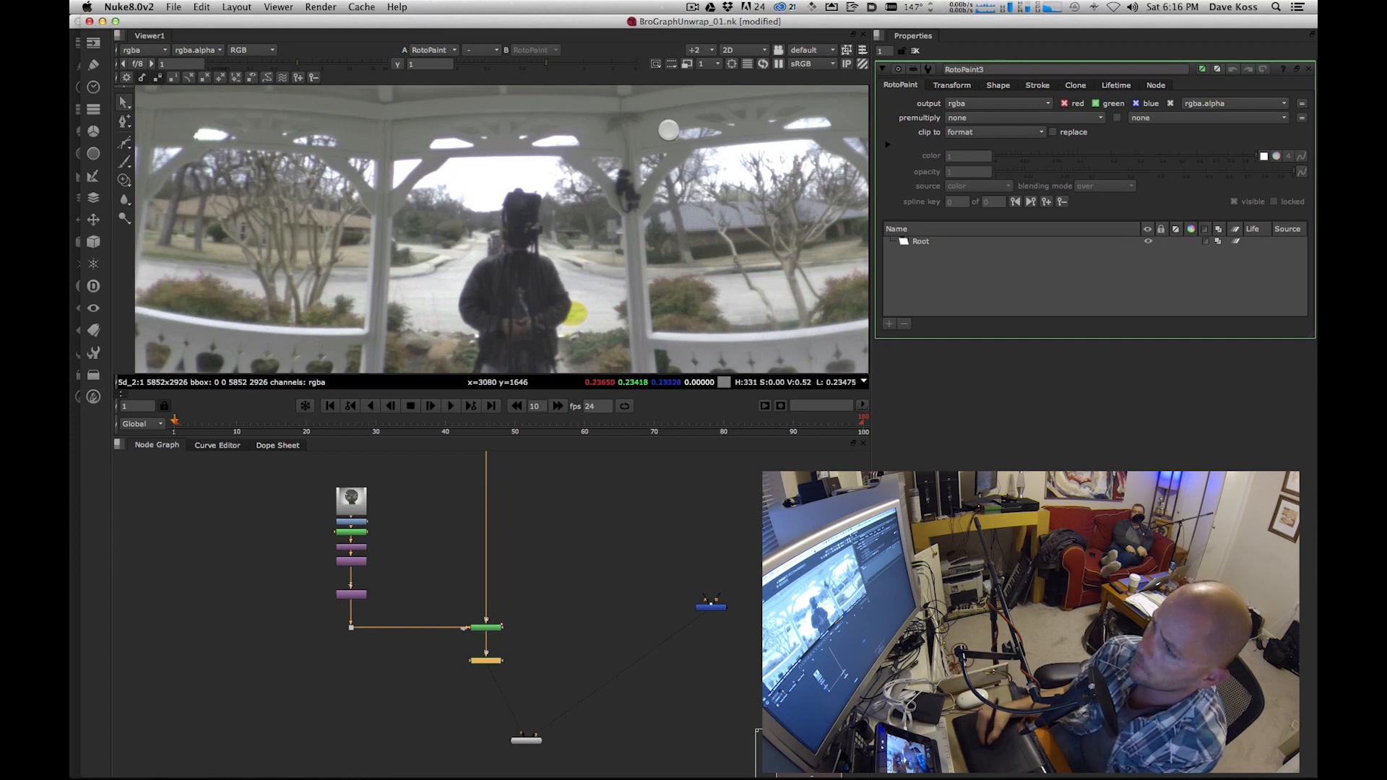
click(125, 181)
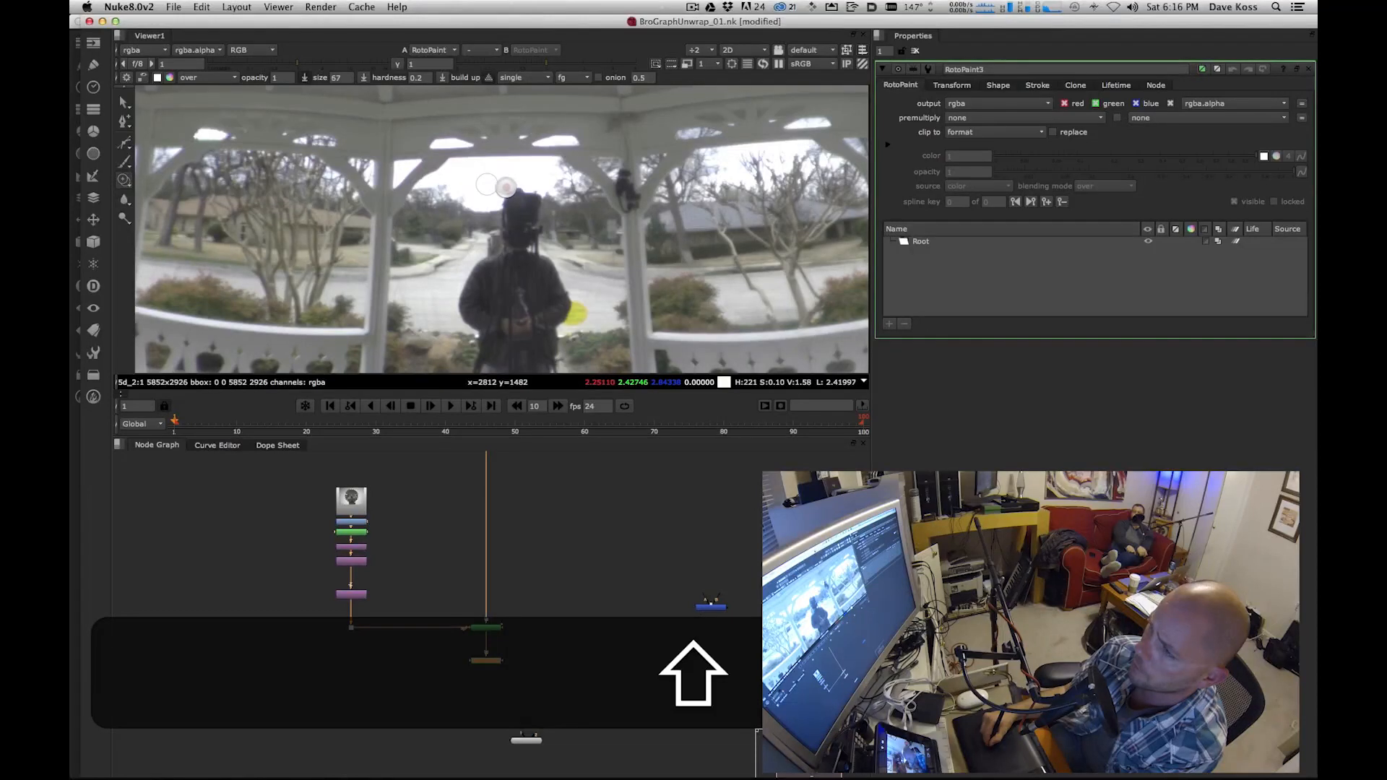
shift+super+drag(490, 184, 522, 195)
click(499, 180)
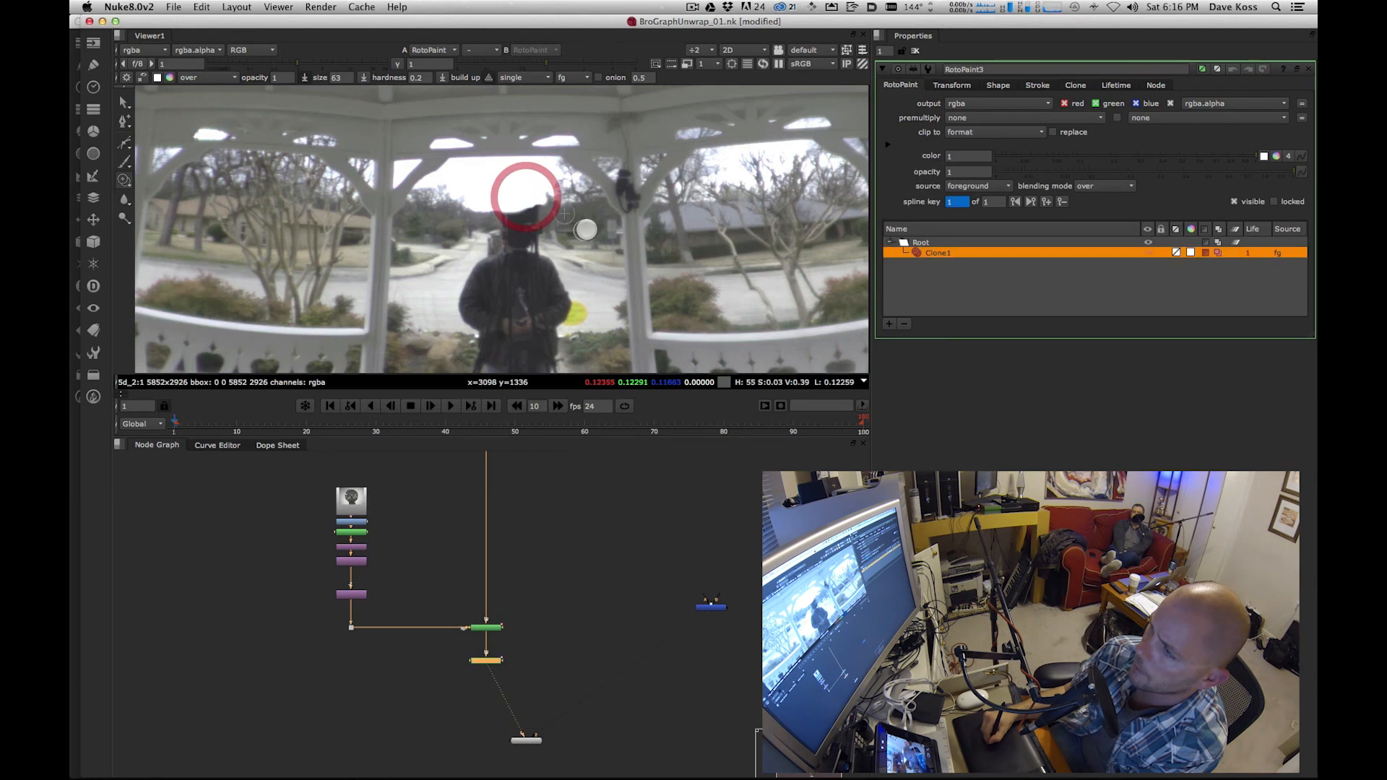
key(super+z)
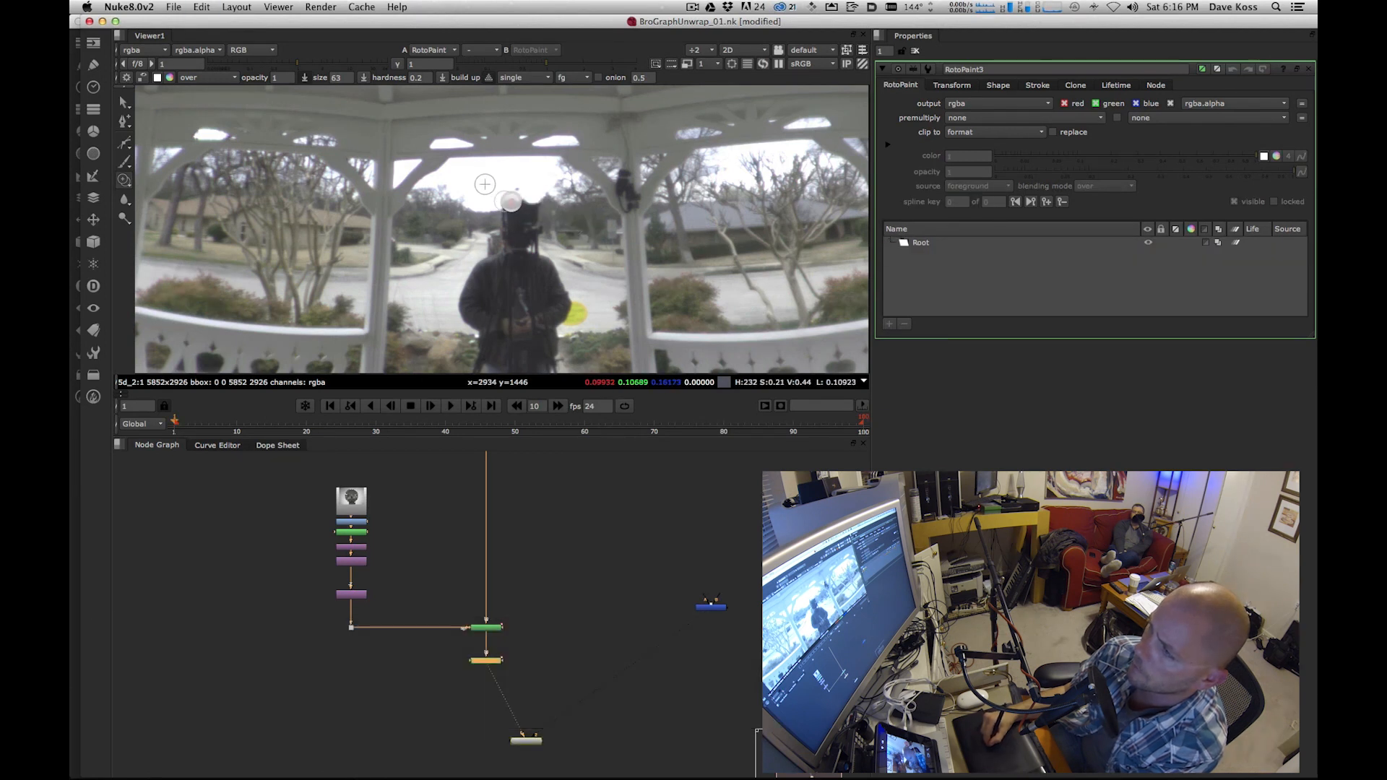
- Clone the surrounding sky, street and ground over the photographer and tripod at the panorama's centre to remove them
click(503, 185)
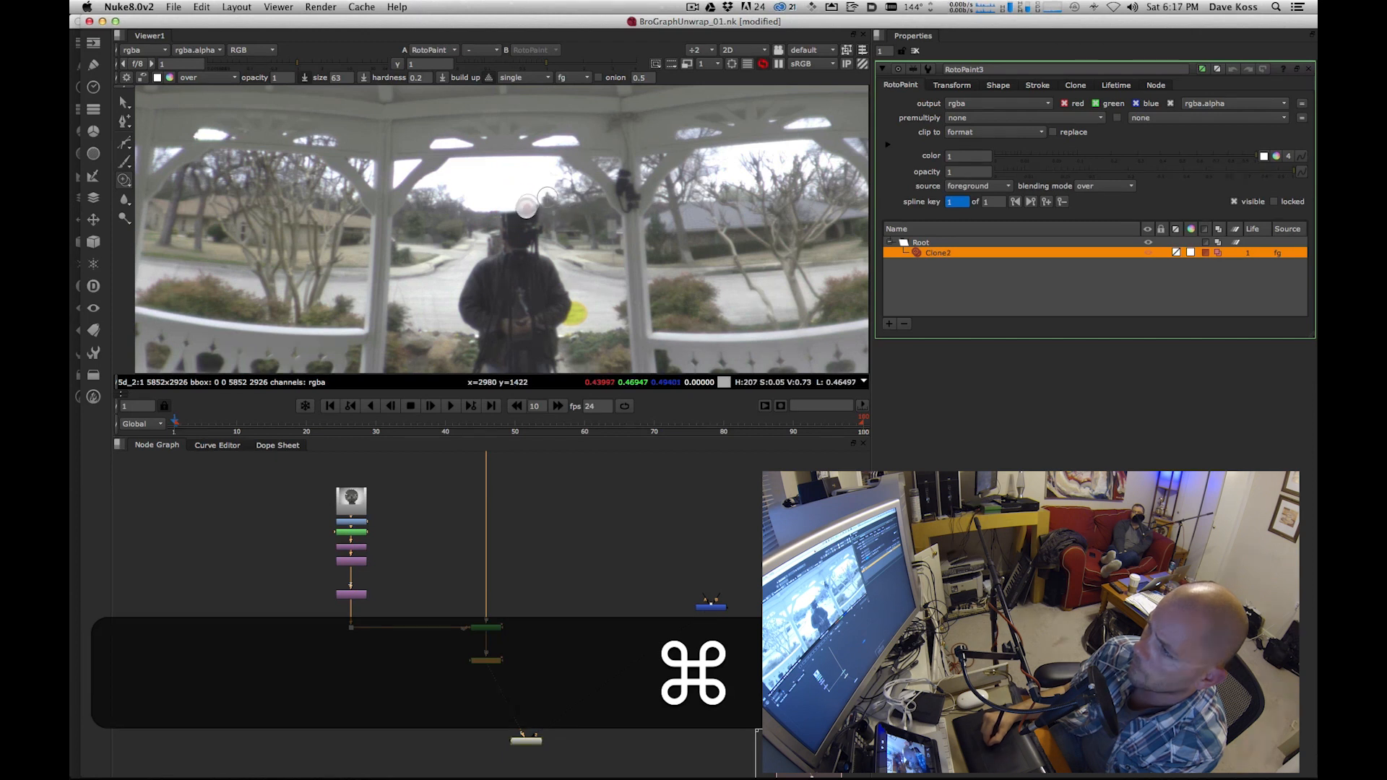
key(super)
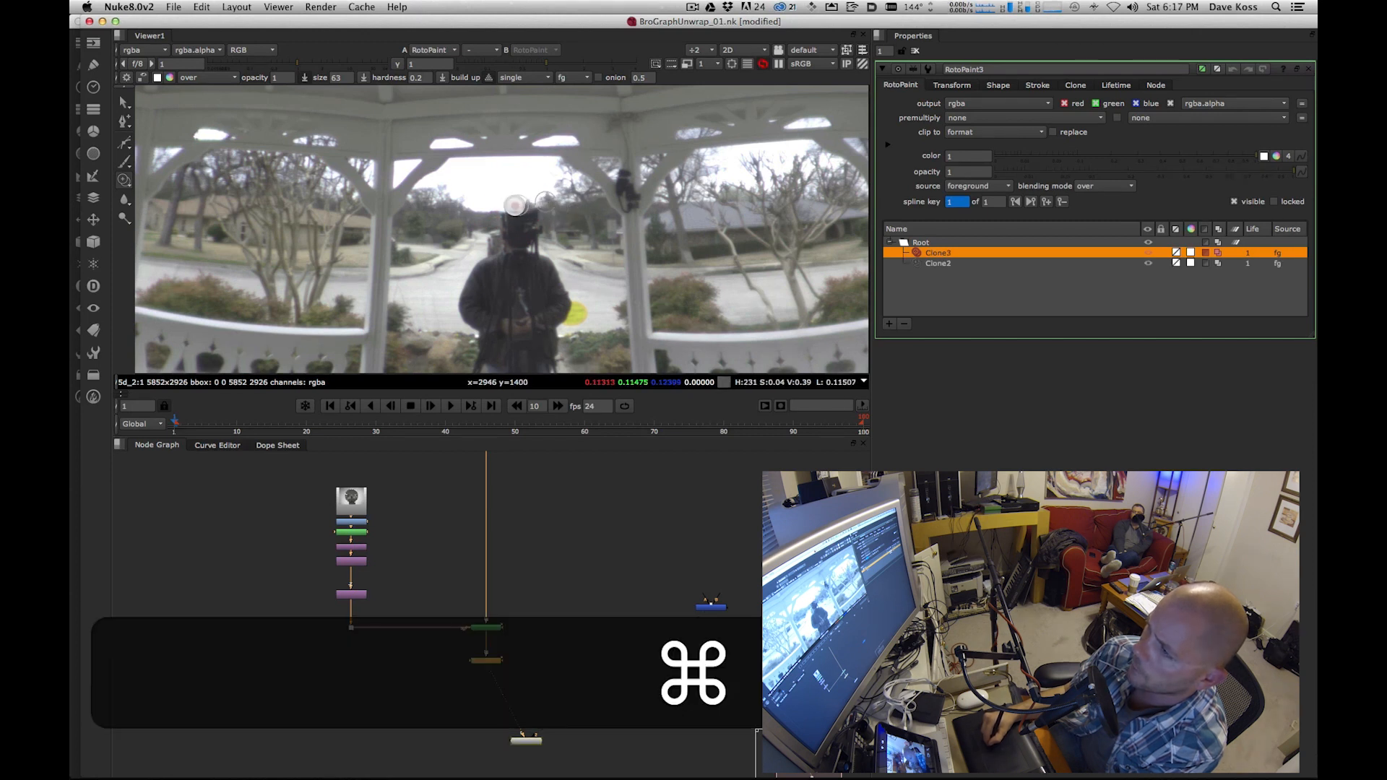
key(super)
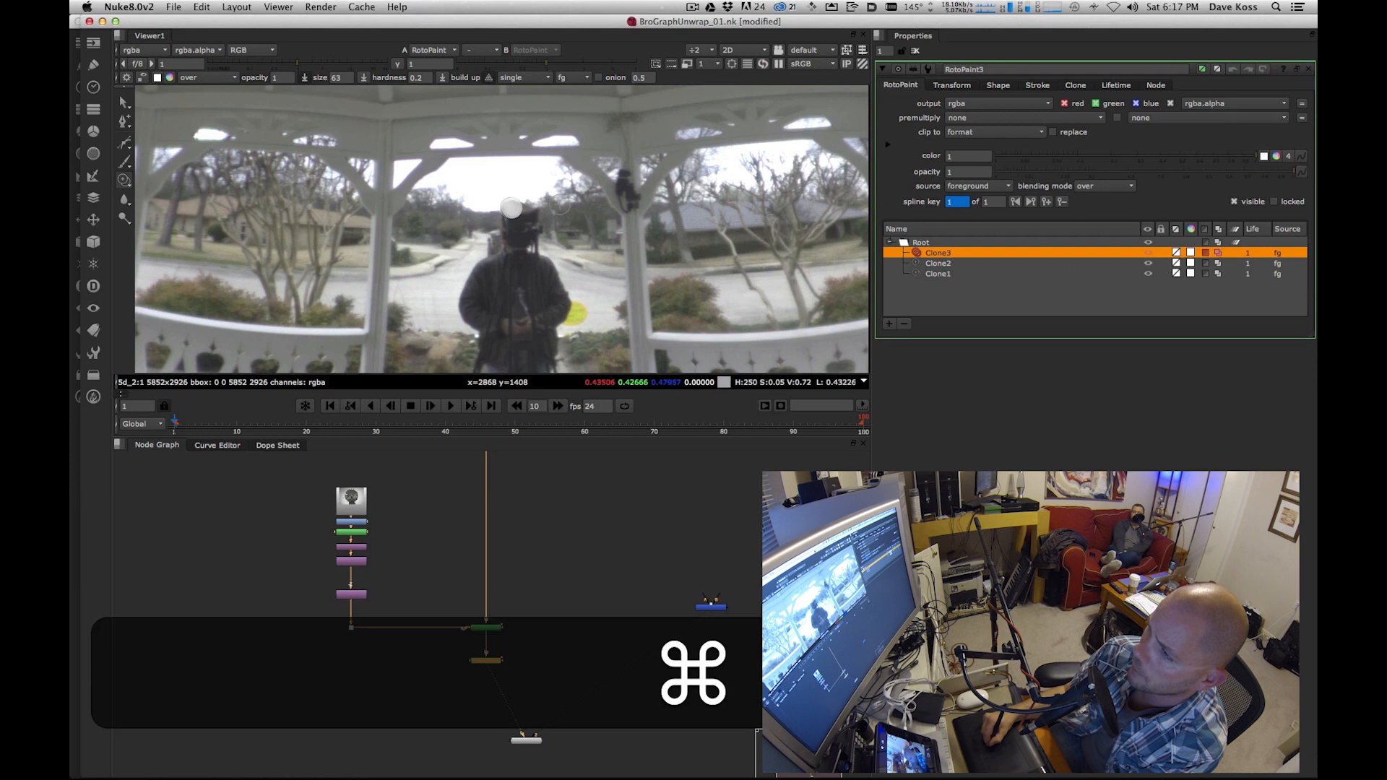
super+drag(441, 222, 531, 212)
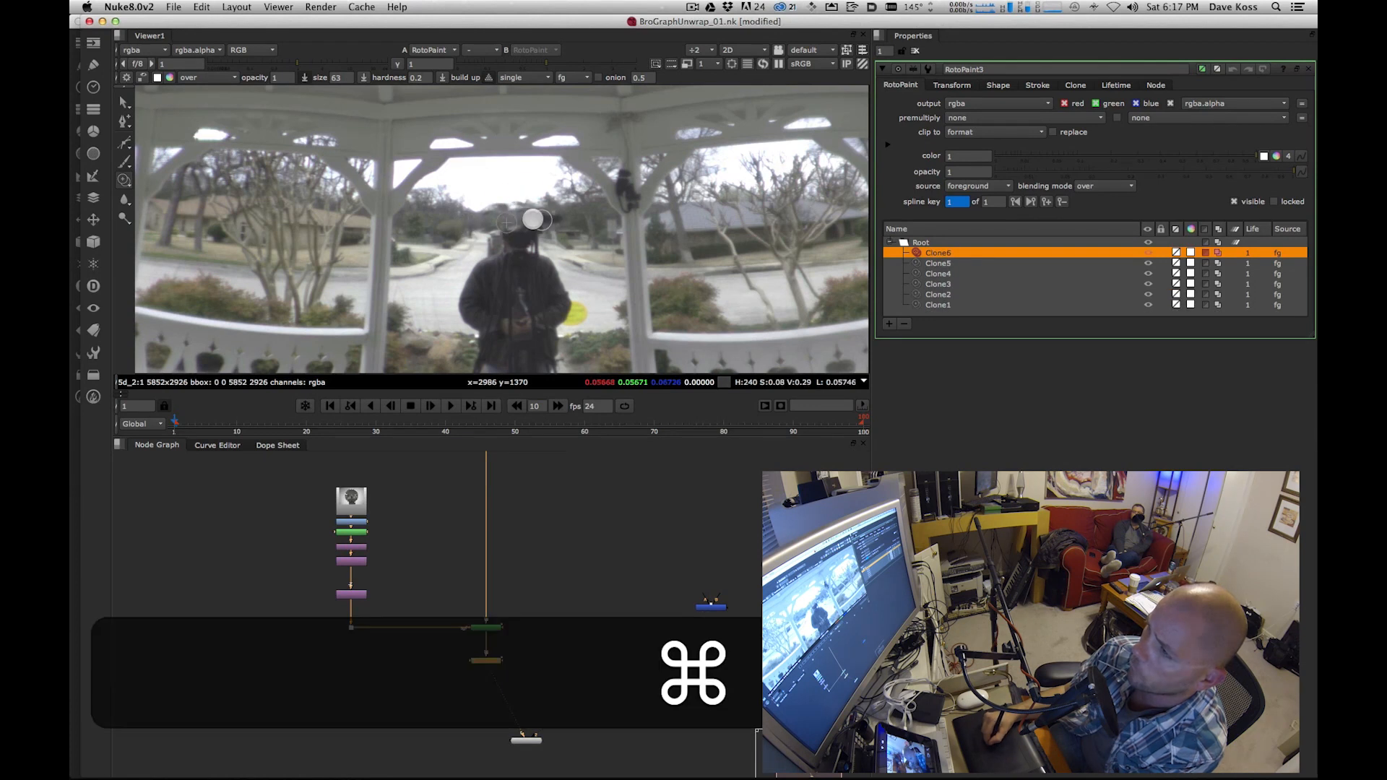
drag(562, 221, 537, 220)
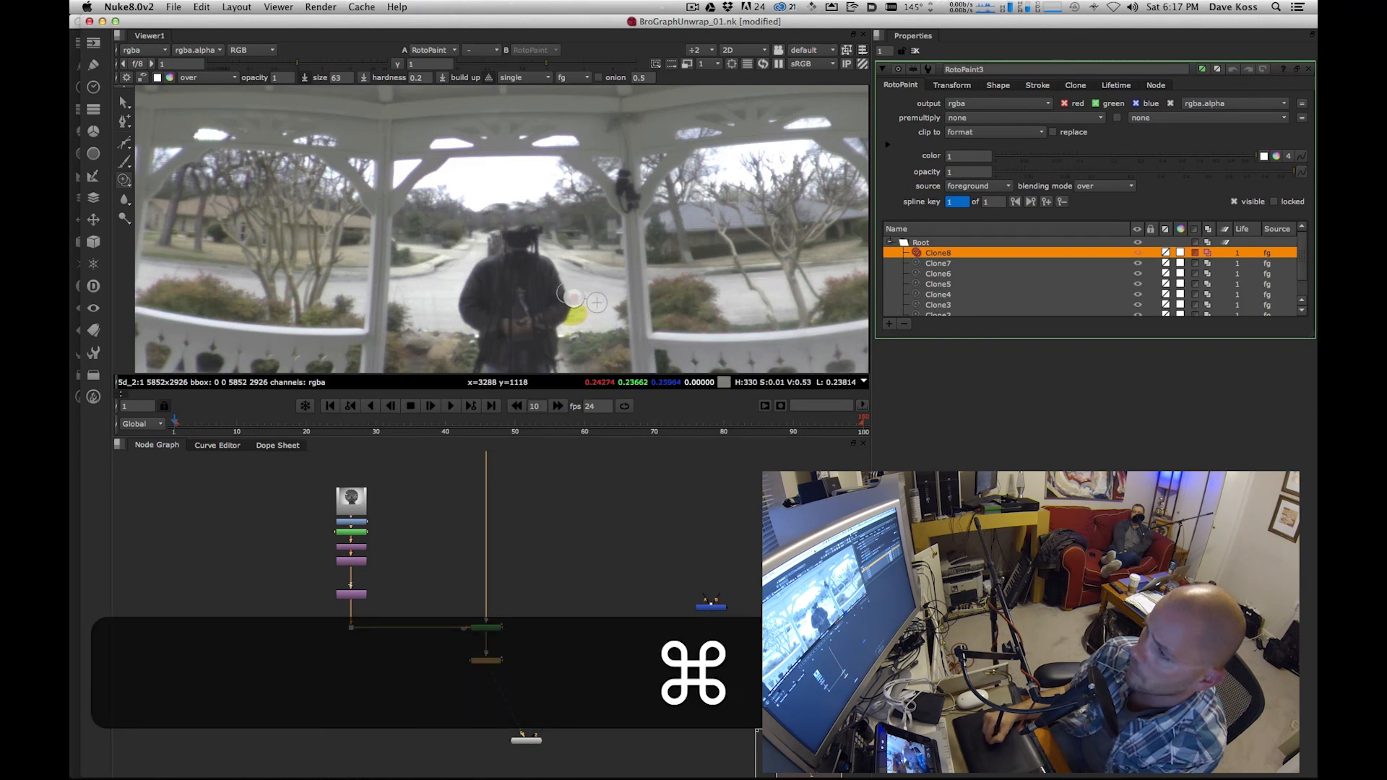
drag(576, 312, 584, 313)
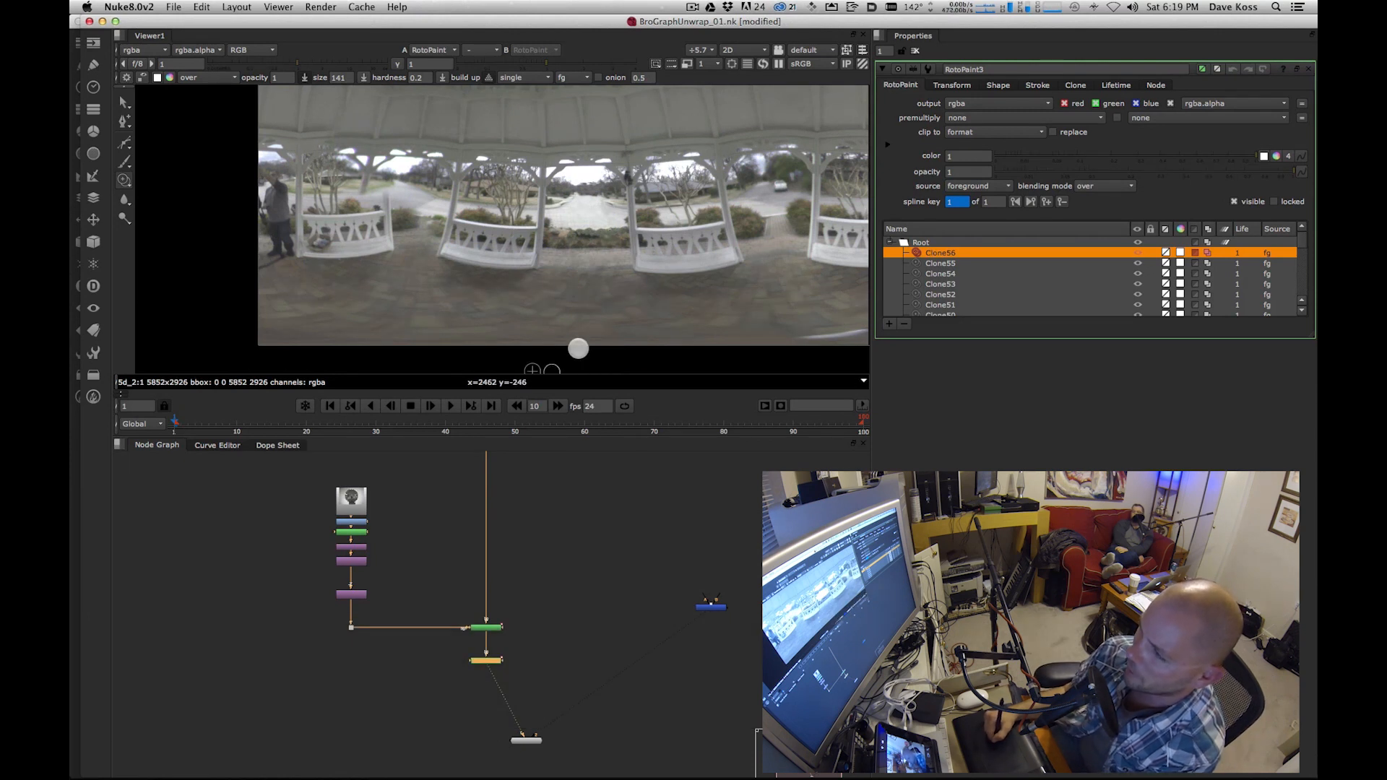
- Set the lifetime of all clone strokes in the RotoPaint node to all frames
alt+drag(534, 237, 474, 260)
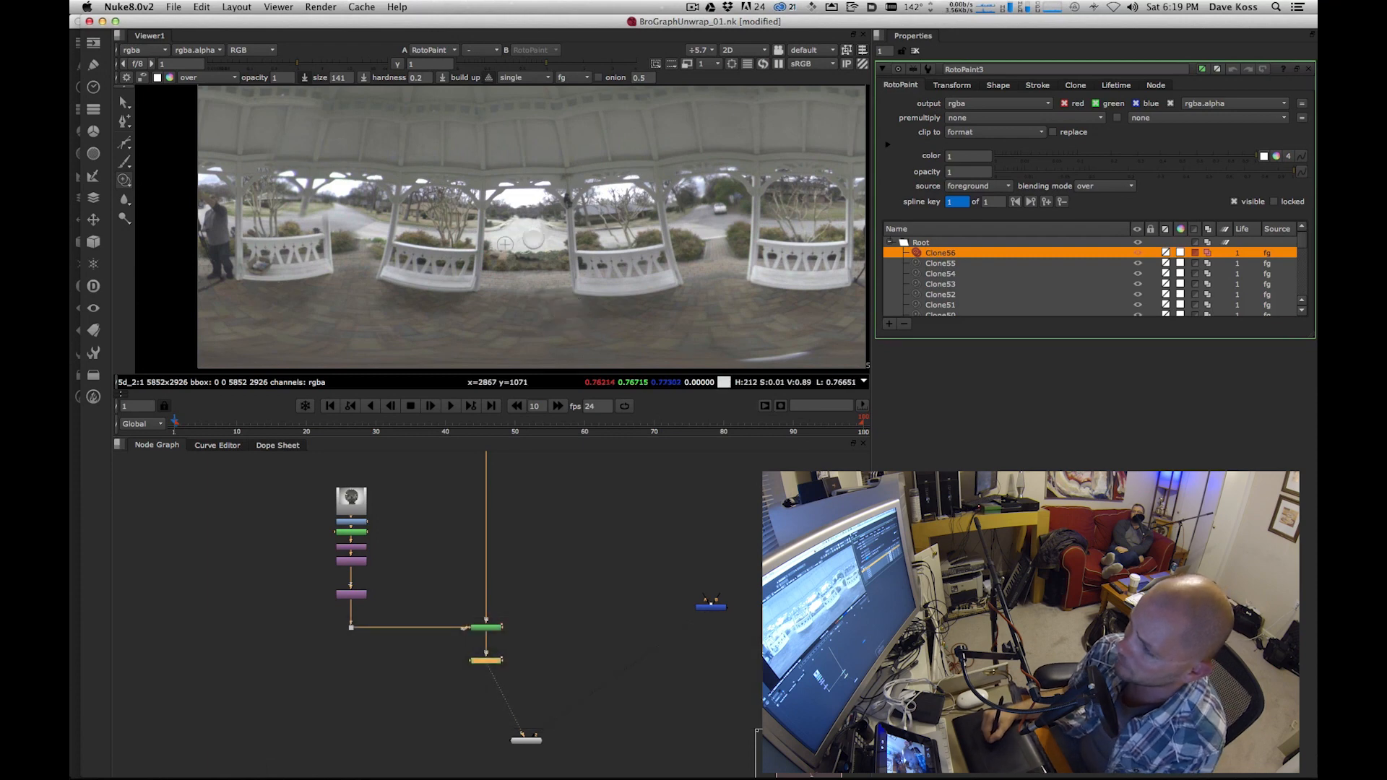
key(plus)
drag(1304, 248, 1307, 285)
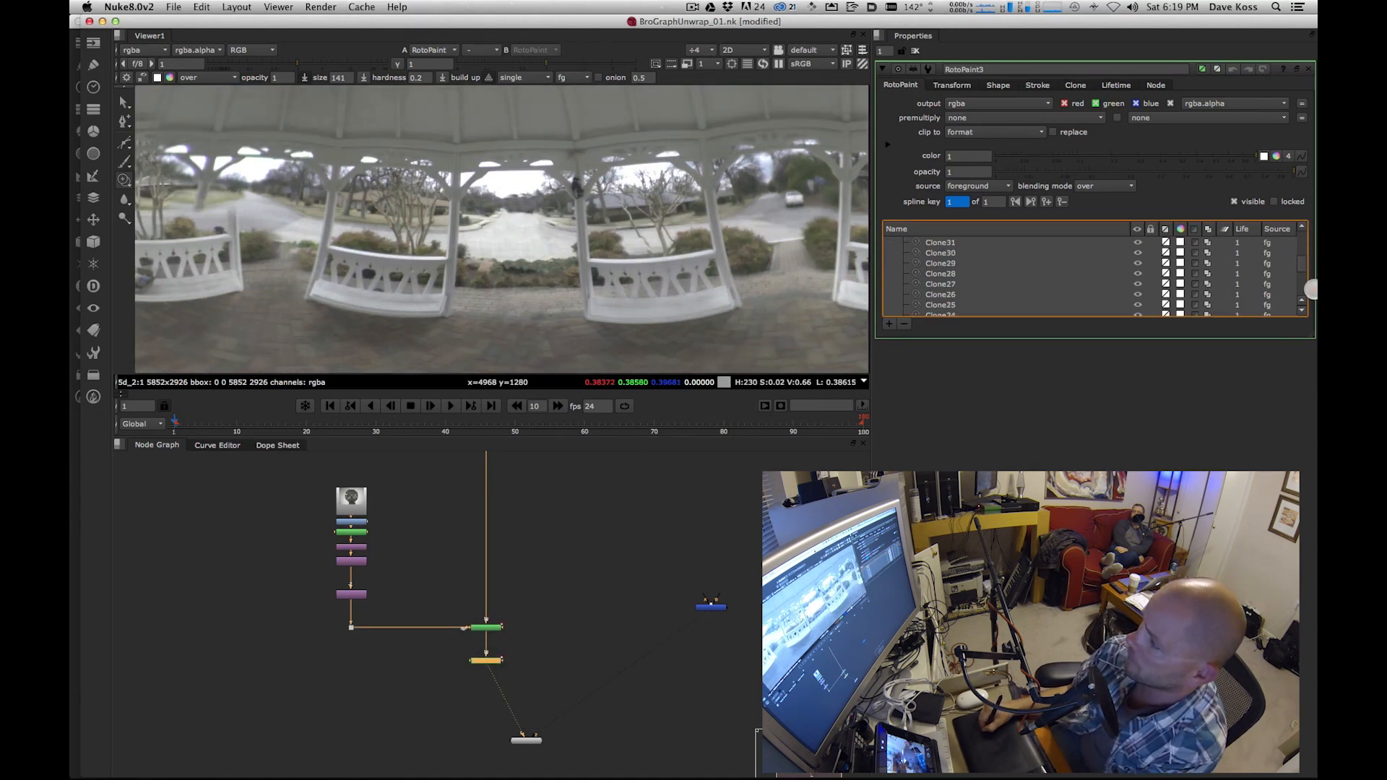
shift+click(979, 304)
click(1116, 85)
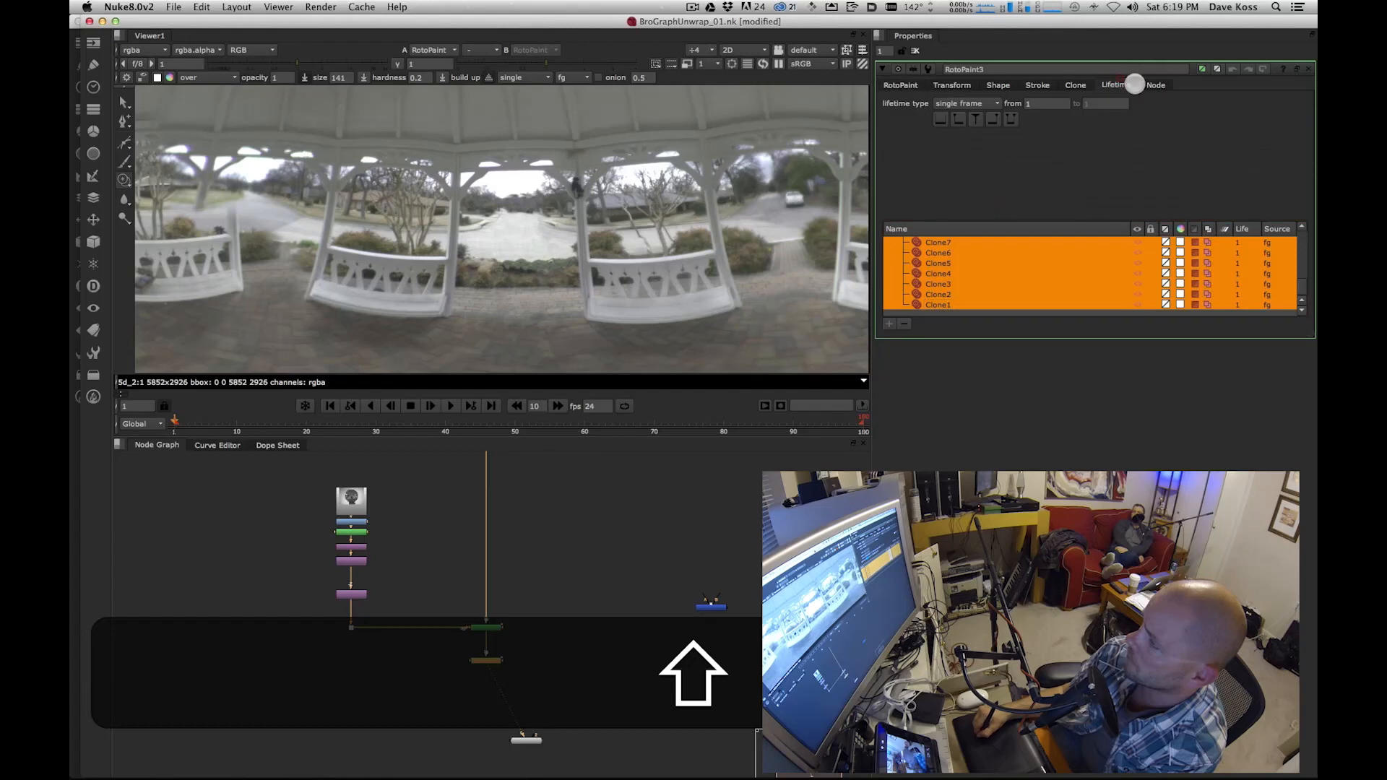
click(966, 104)
click(948, 81)
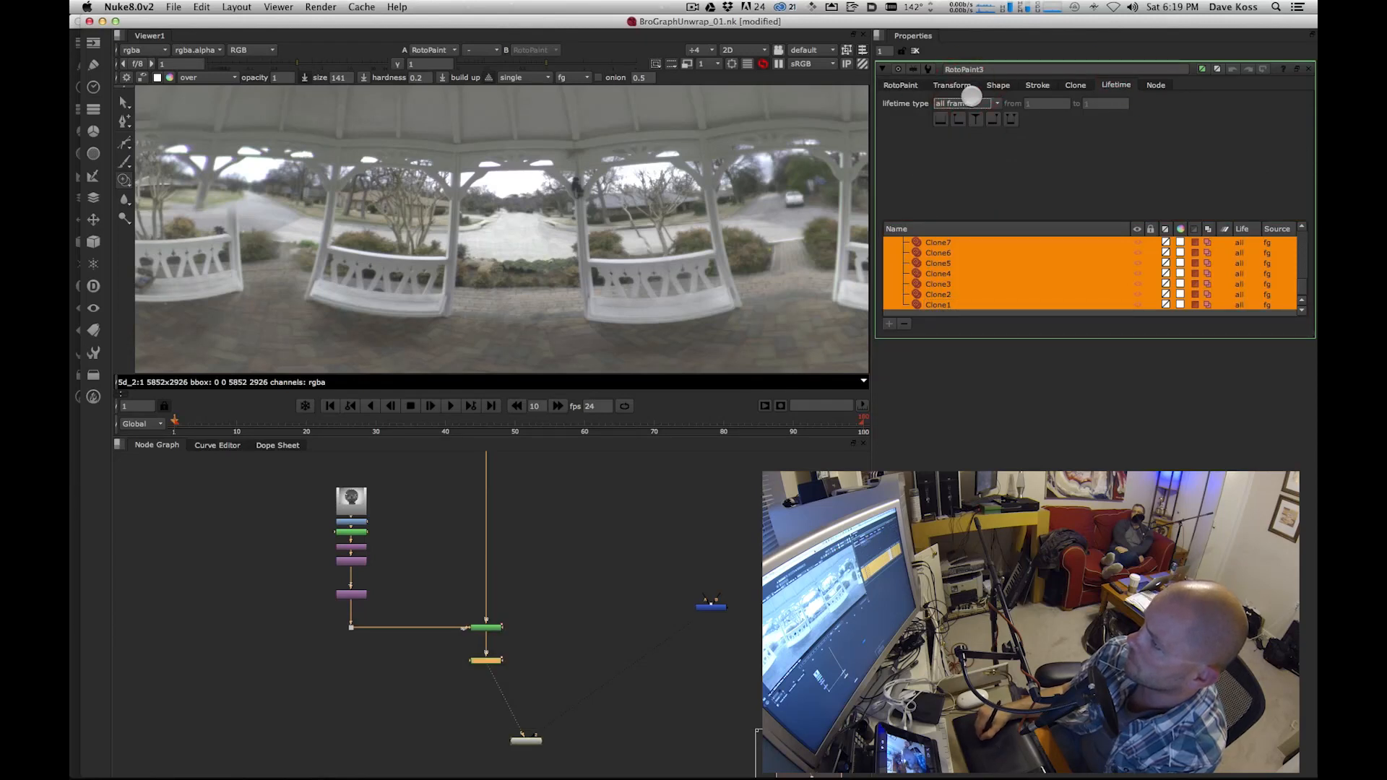
click(900, 84)
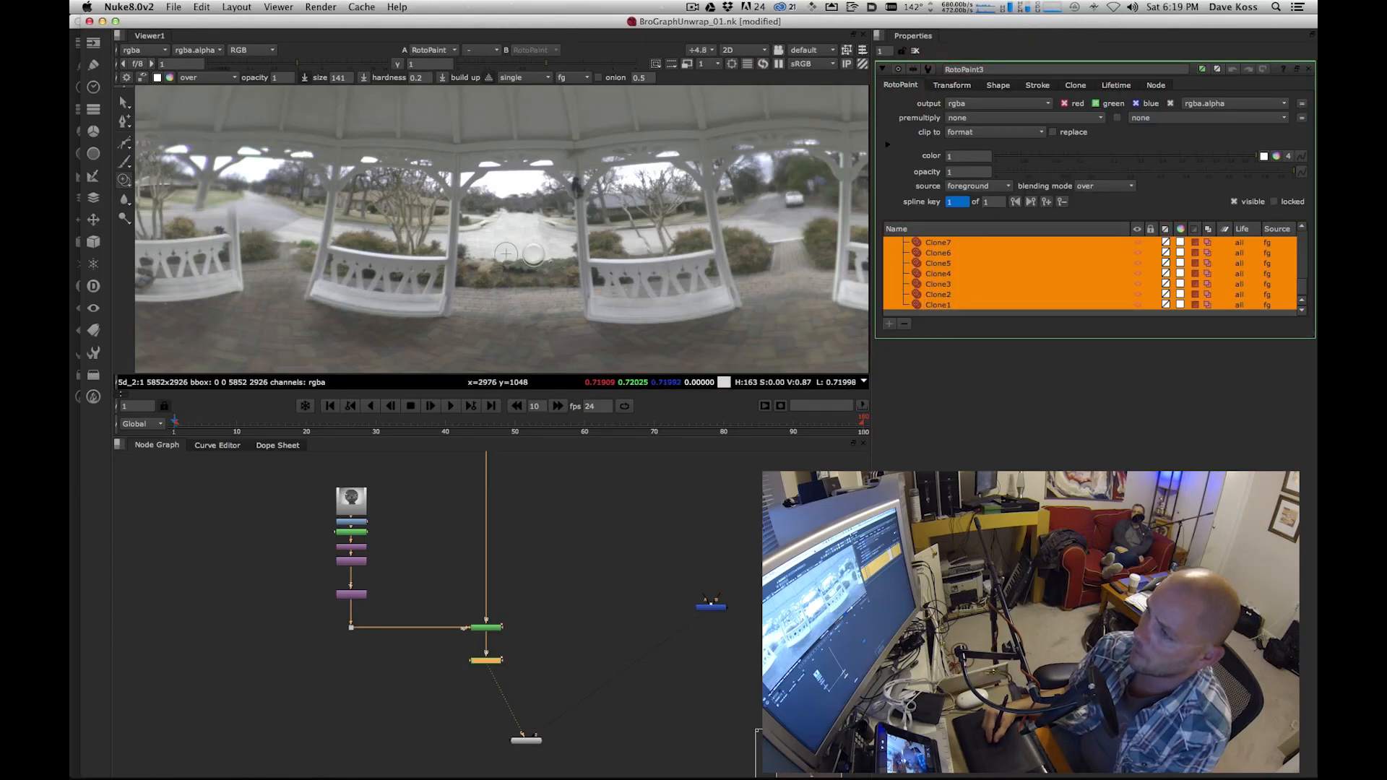
- Clone clean background over the tree and yard area seen through the leftmost gazebo opening, with brush size 141
scroll(533, 254, down, 4)
alt+drag(621, 263, 635, 266)
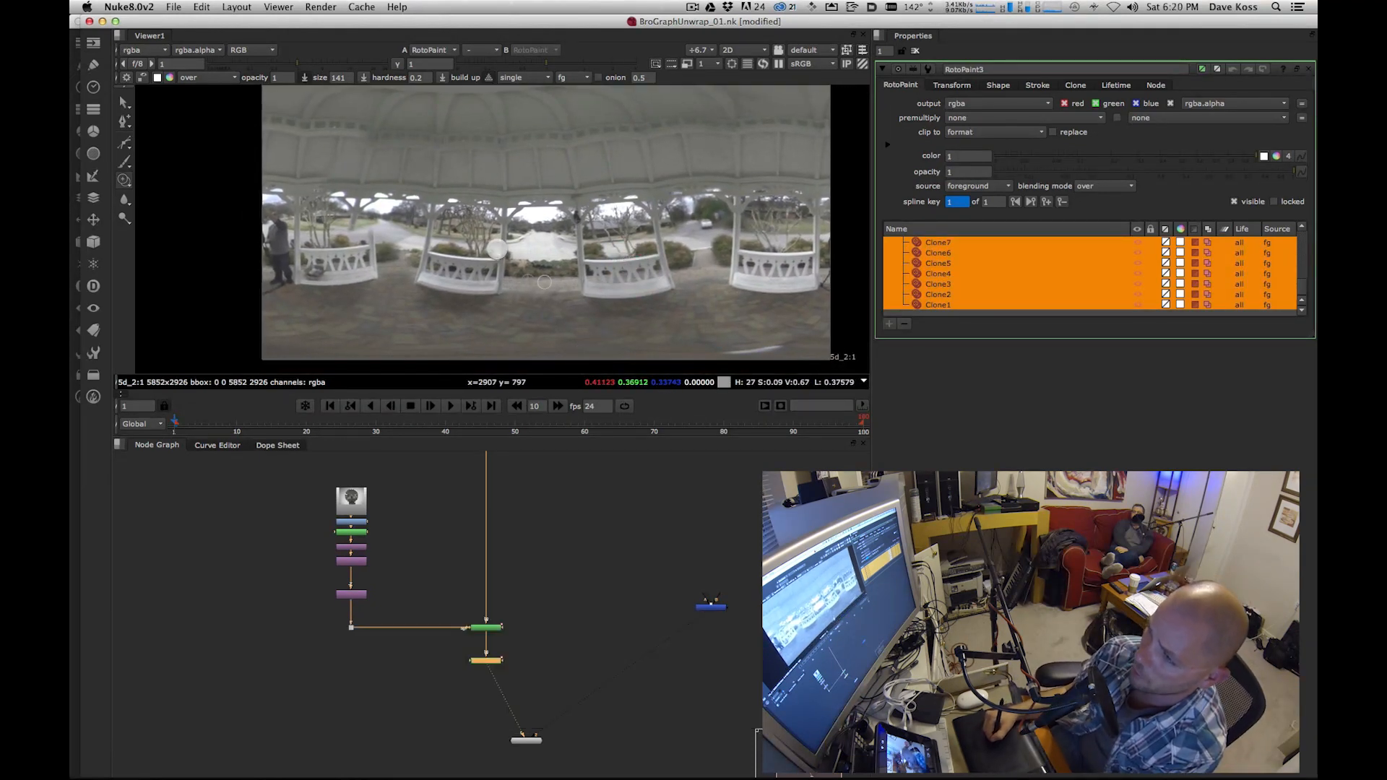
scroll(363, 228, up, 3)
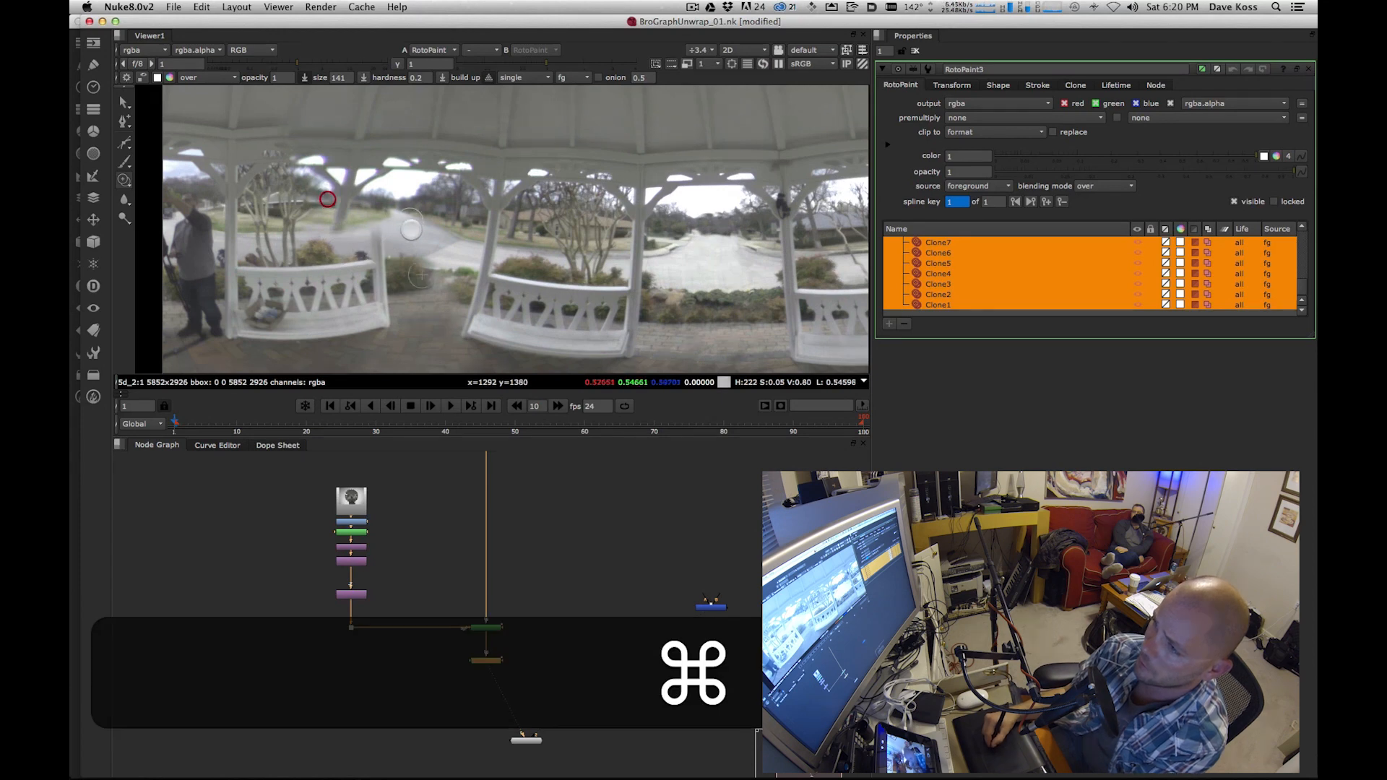
mouse_move(375, 215)
mouse_down()
mouse_move(373, 230)
mouse_move(366, 180)
mouse_up()
drag(323, 234, 339, 194)
super+click(397, 185)
click(330, 180)
alt+drag(419, 323, 424, 323)
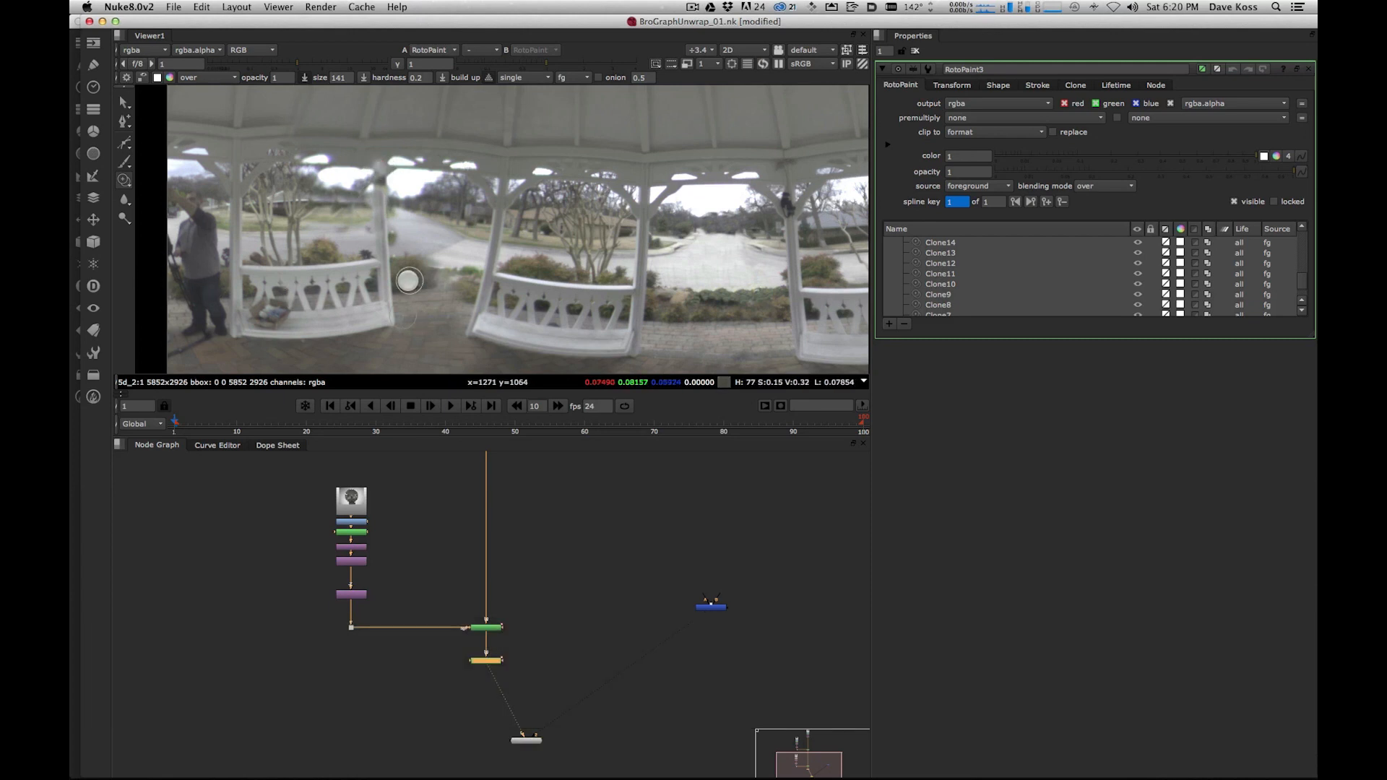
- Add a SphericalTransform node after the clone RotoPaint node and set its input type to Lat Long map
scroll(430, 273, down, 2)
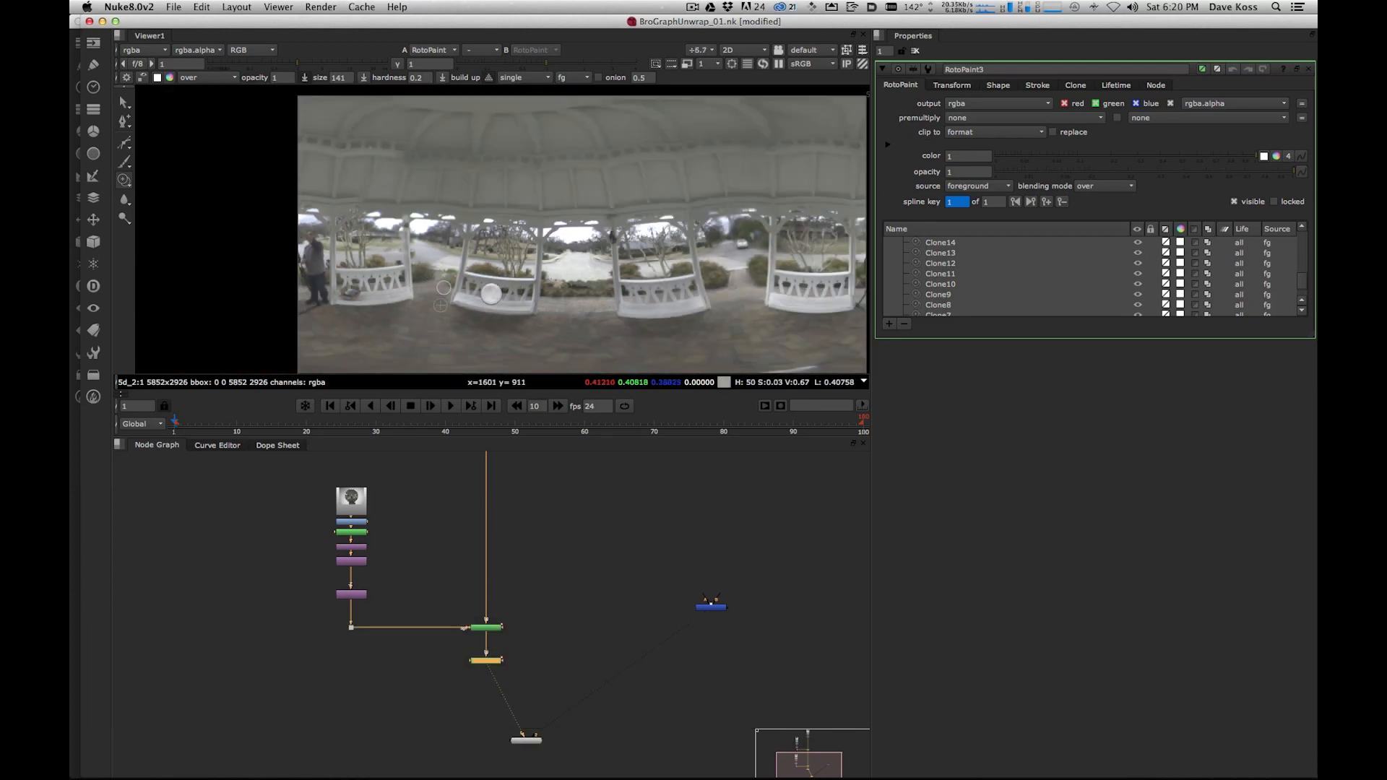
alt+drag(685, 301, 657, 282)
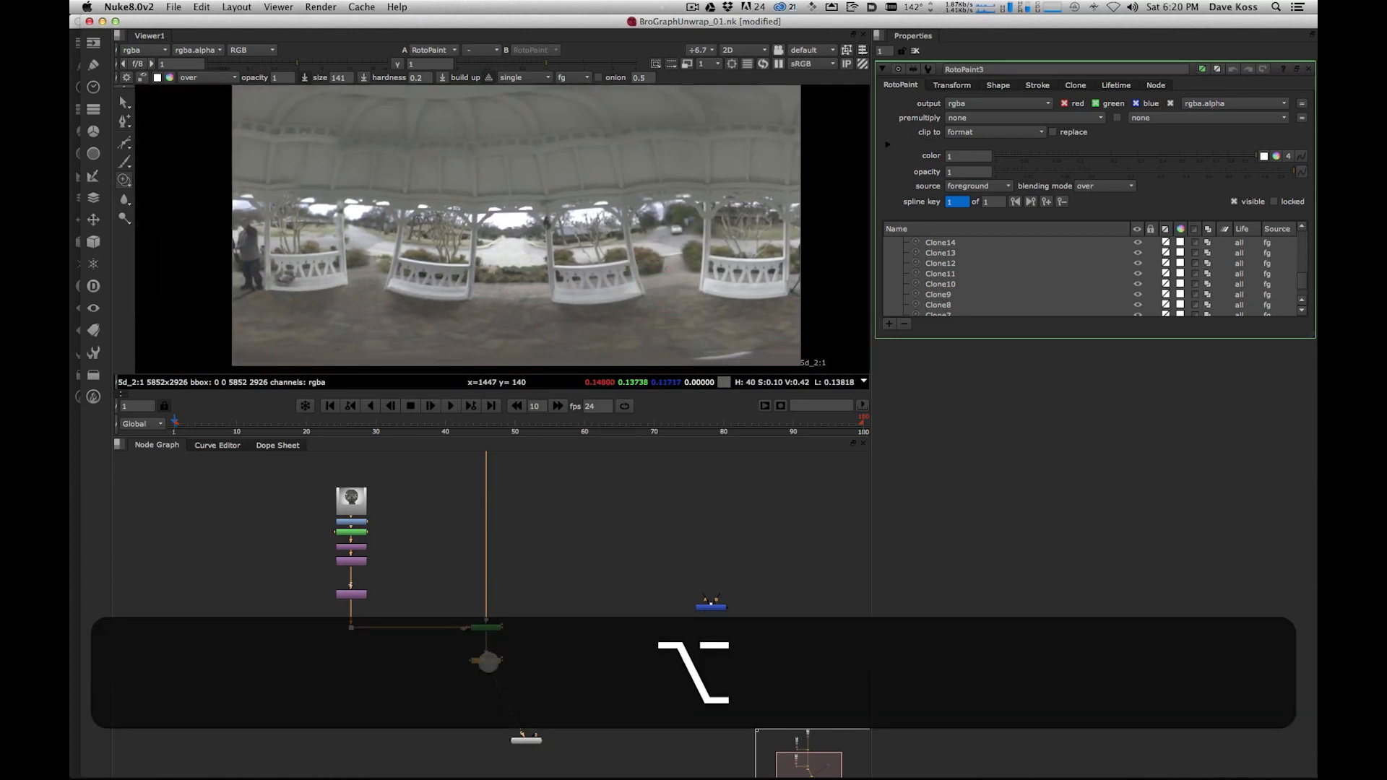
alt+drag(536, 556, 532, 510)
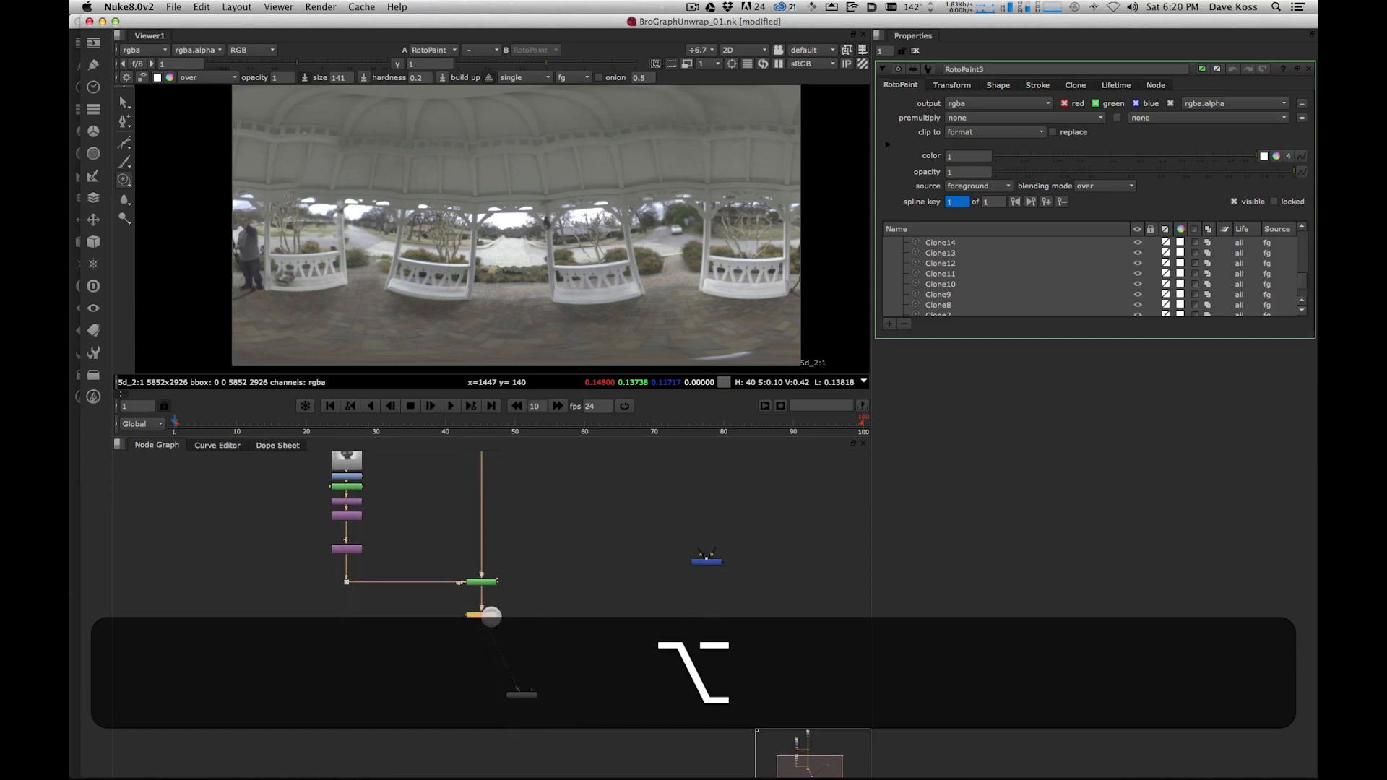
key(Tab)
text(sph)
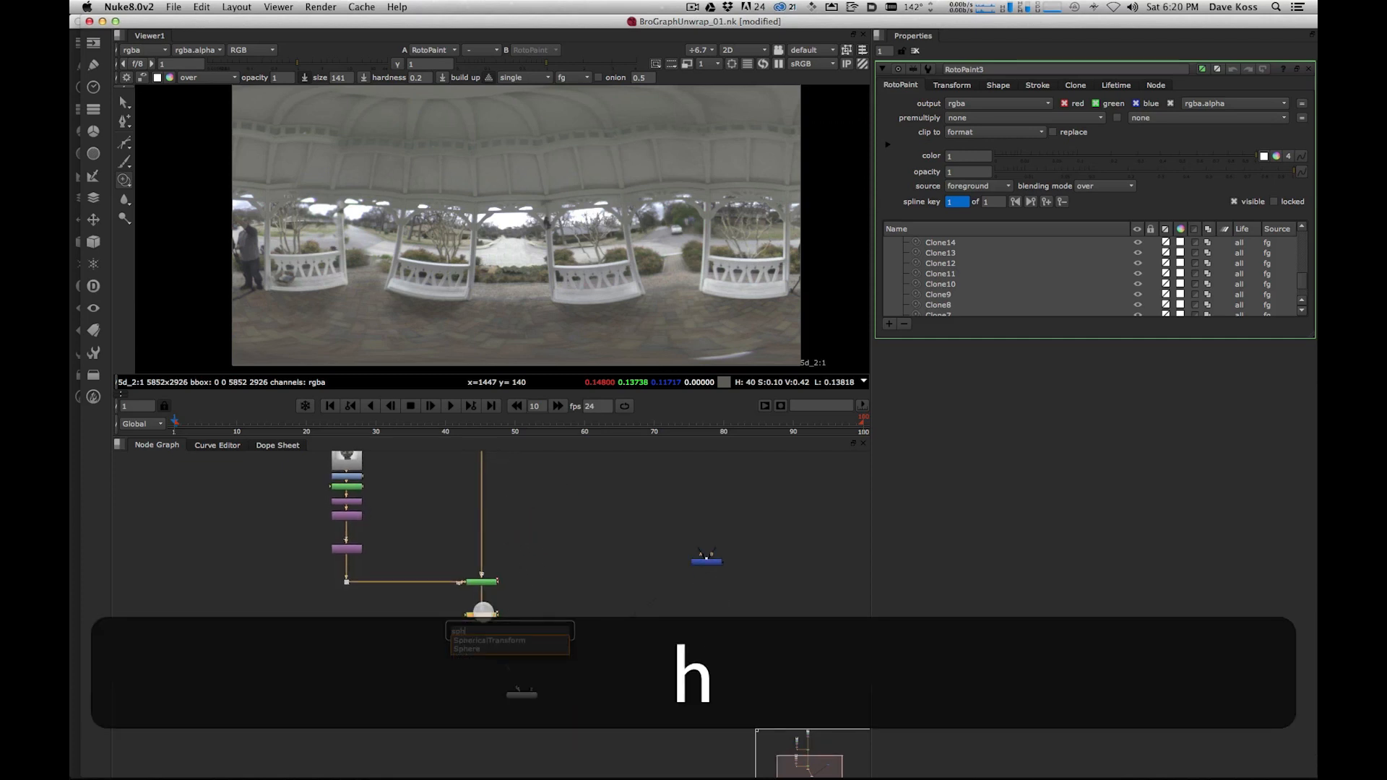
key(Down)
key(Return)
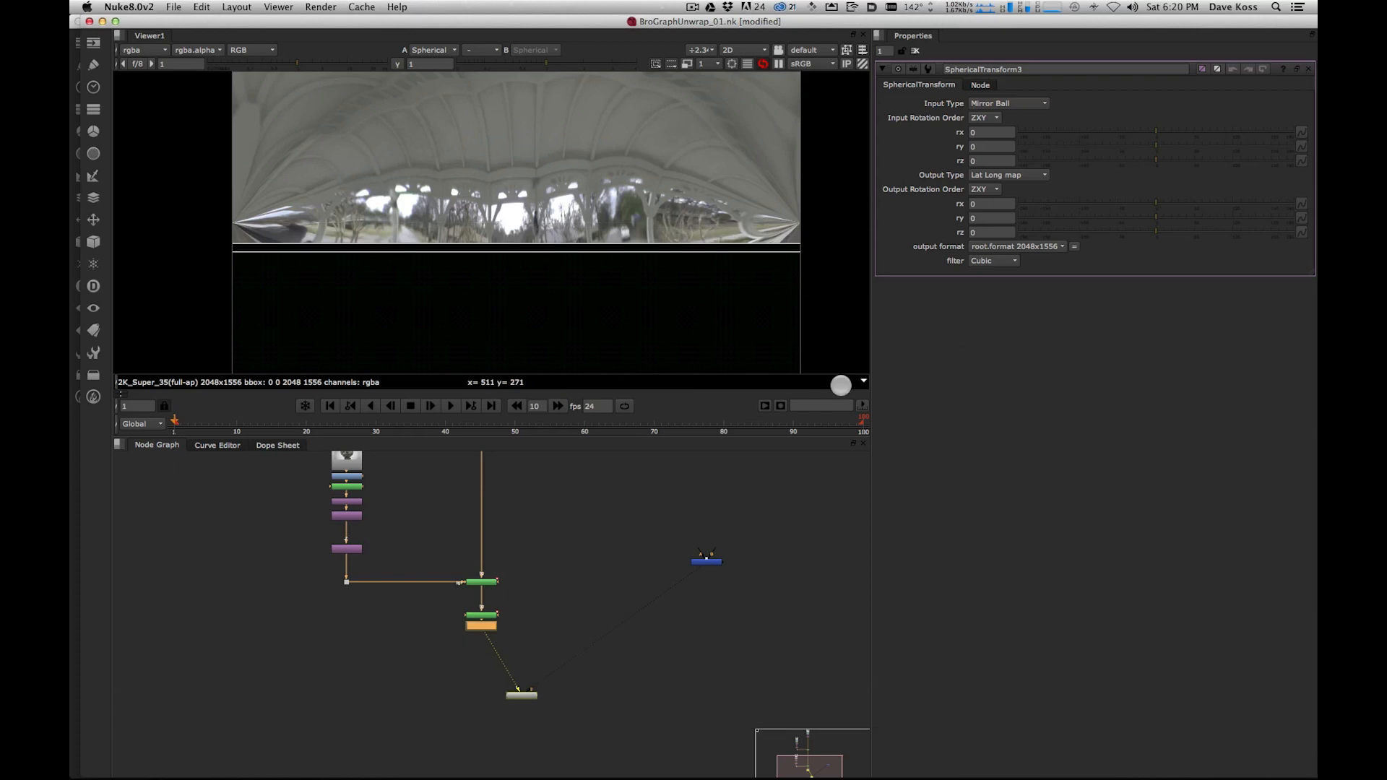
click(1010, 104)
click(1010, 117)
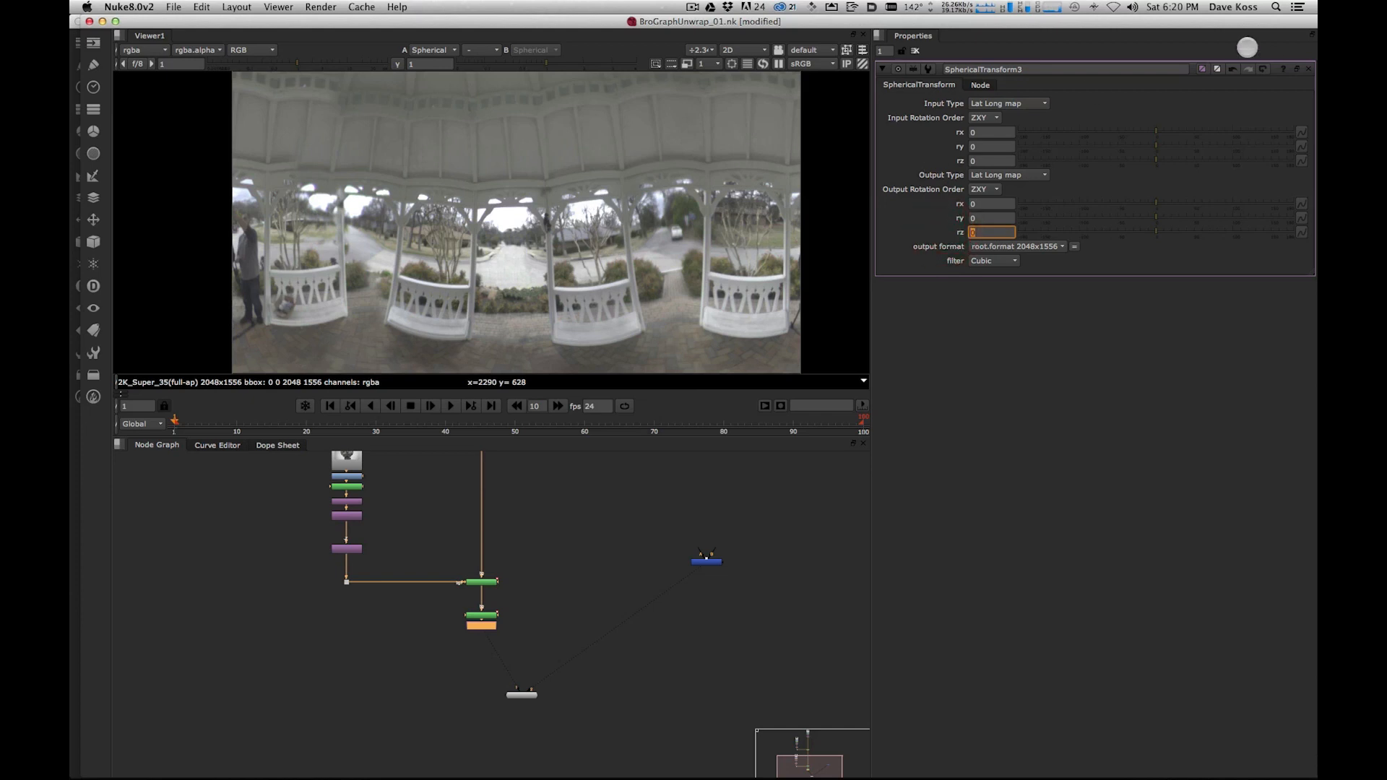
- Try an output rz rotation of 90 on the SphericalTransform and return it to 0
text(90)
key(Return)
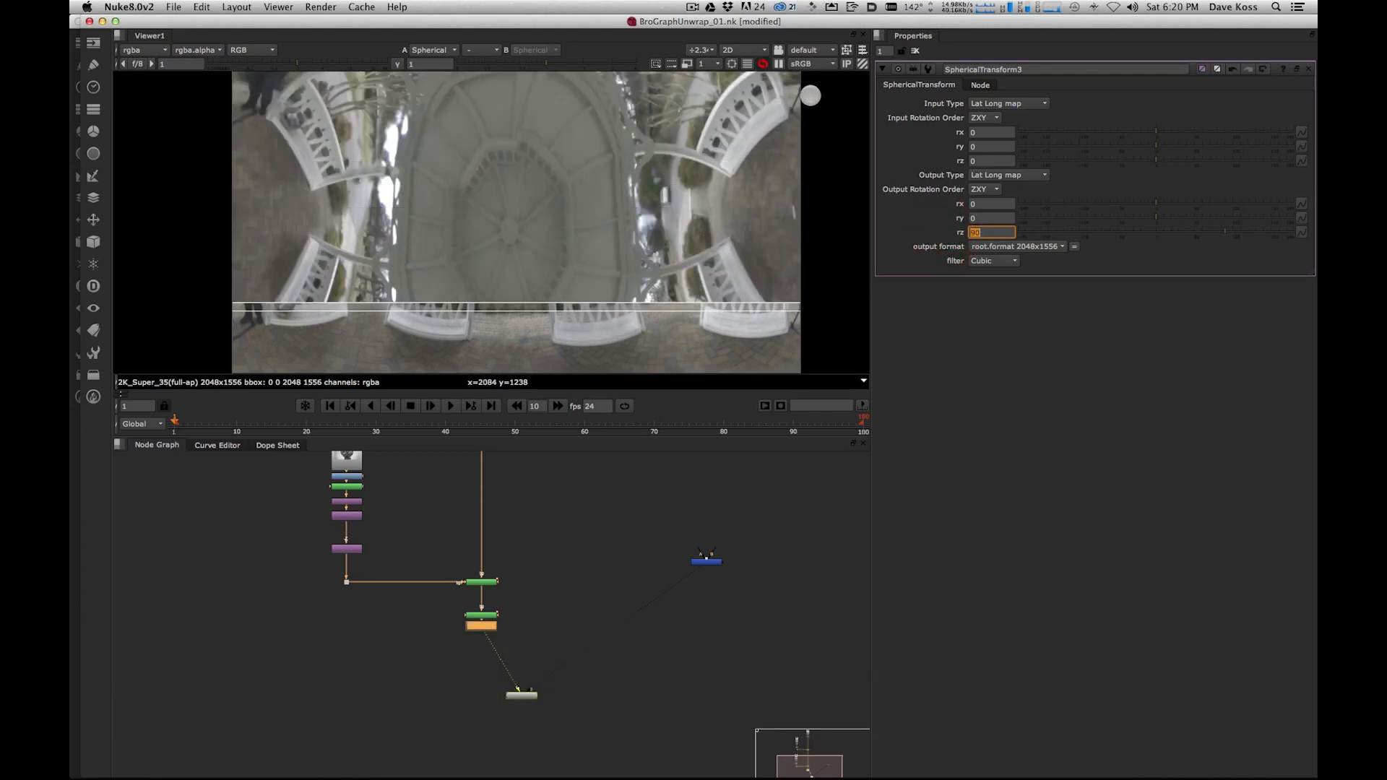
text(0)
key(Return)
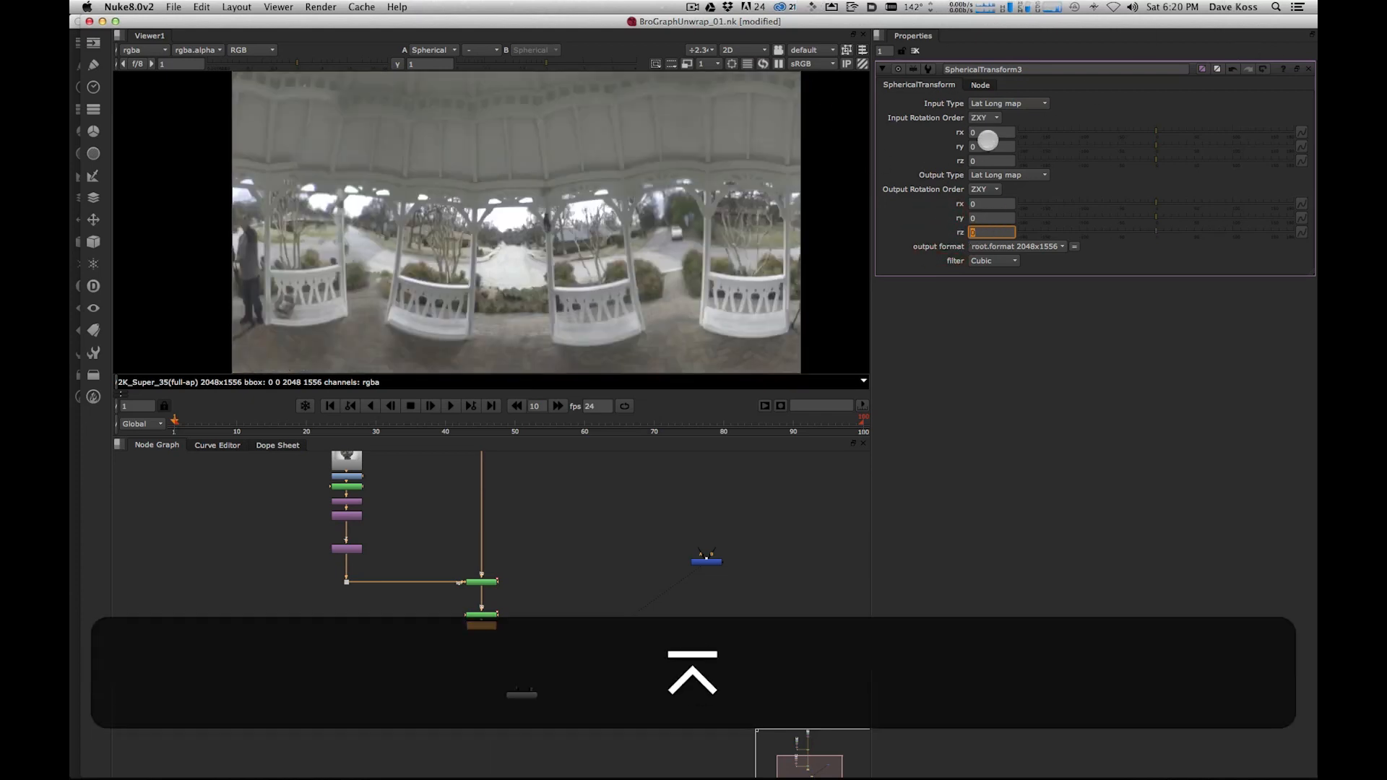
- Set the SphericalTransform's output ry rotation to 180
click(984, 217)
text(1)
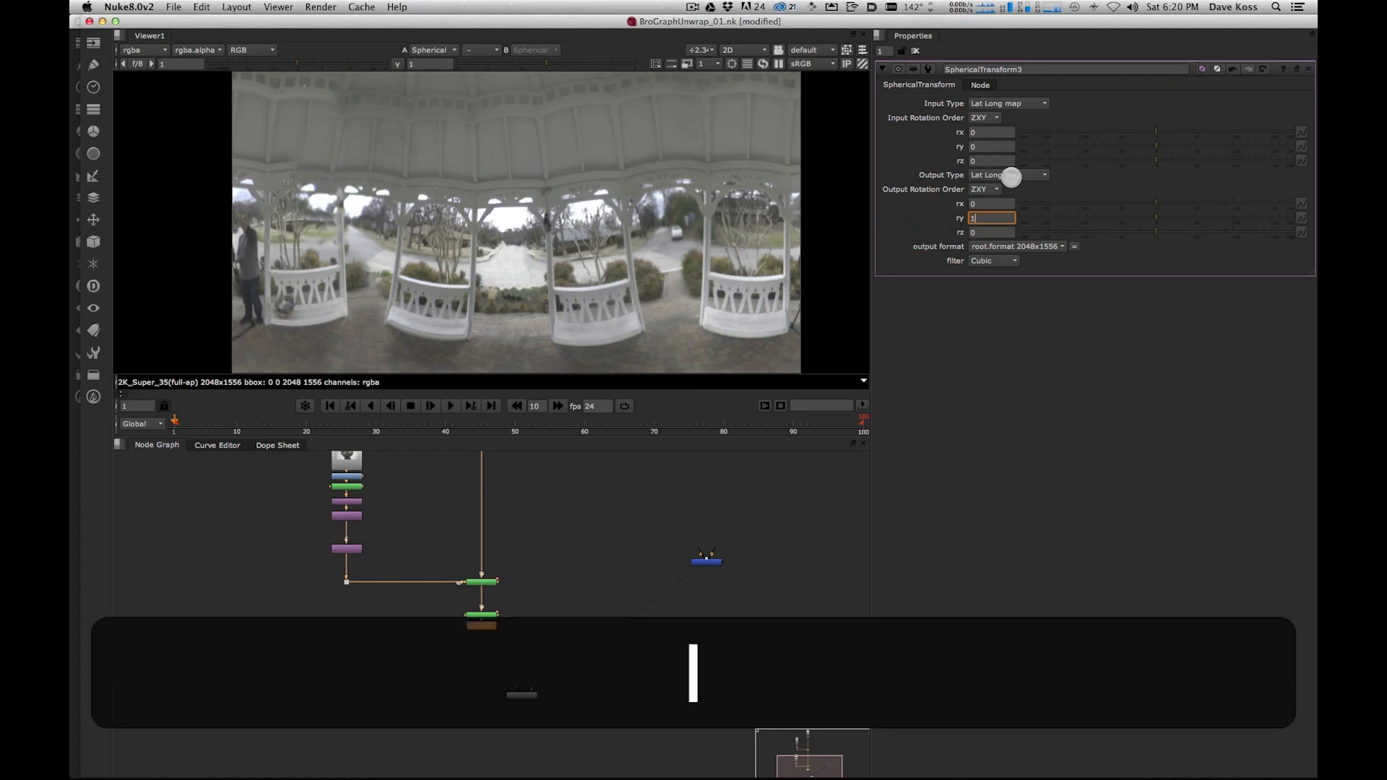
text(80)
key(Return)
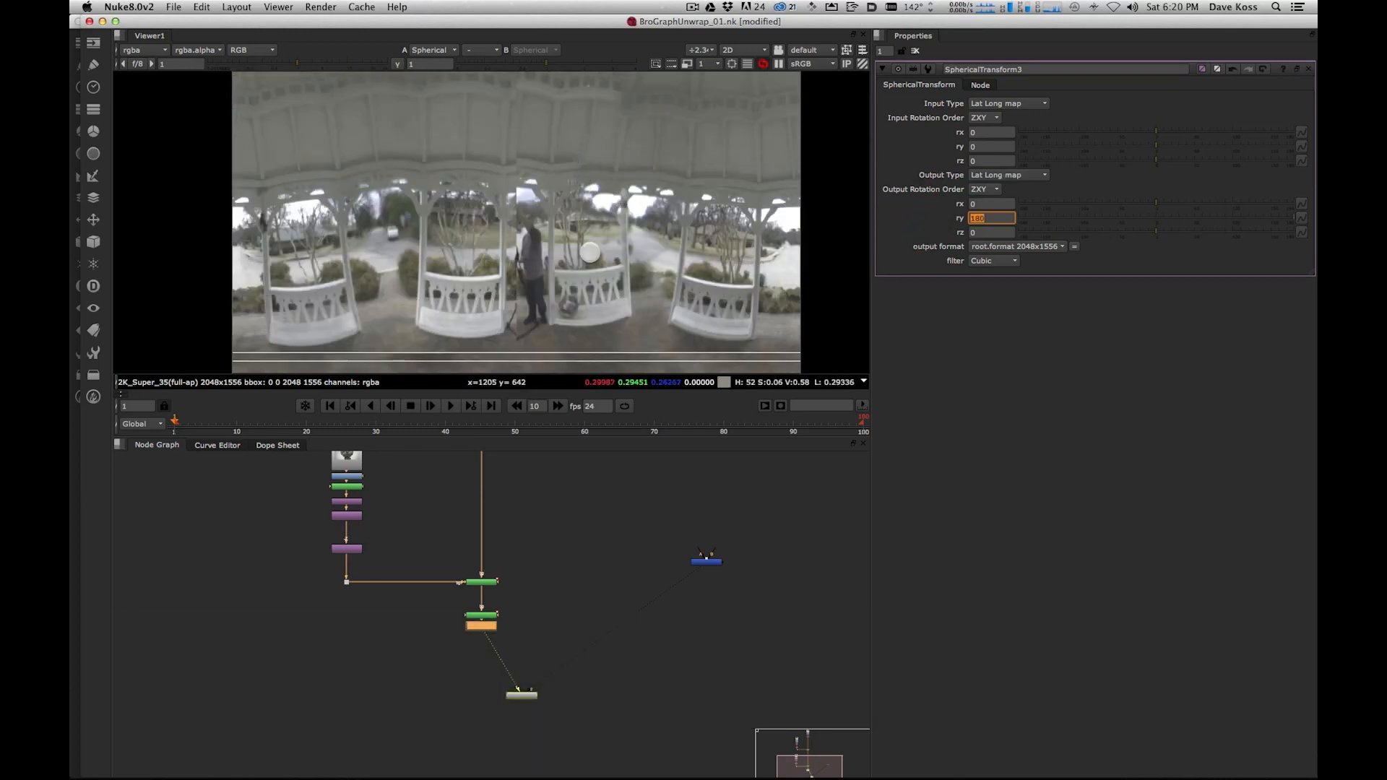
- Set the SphericalTransform's output format to 5d_2:1_01 5970x2985
alt+drag(574, 259, 604, 232)
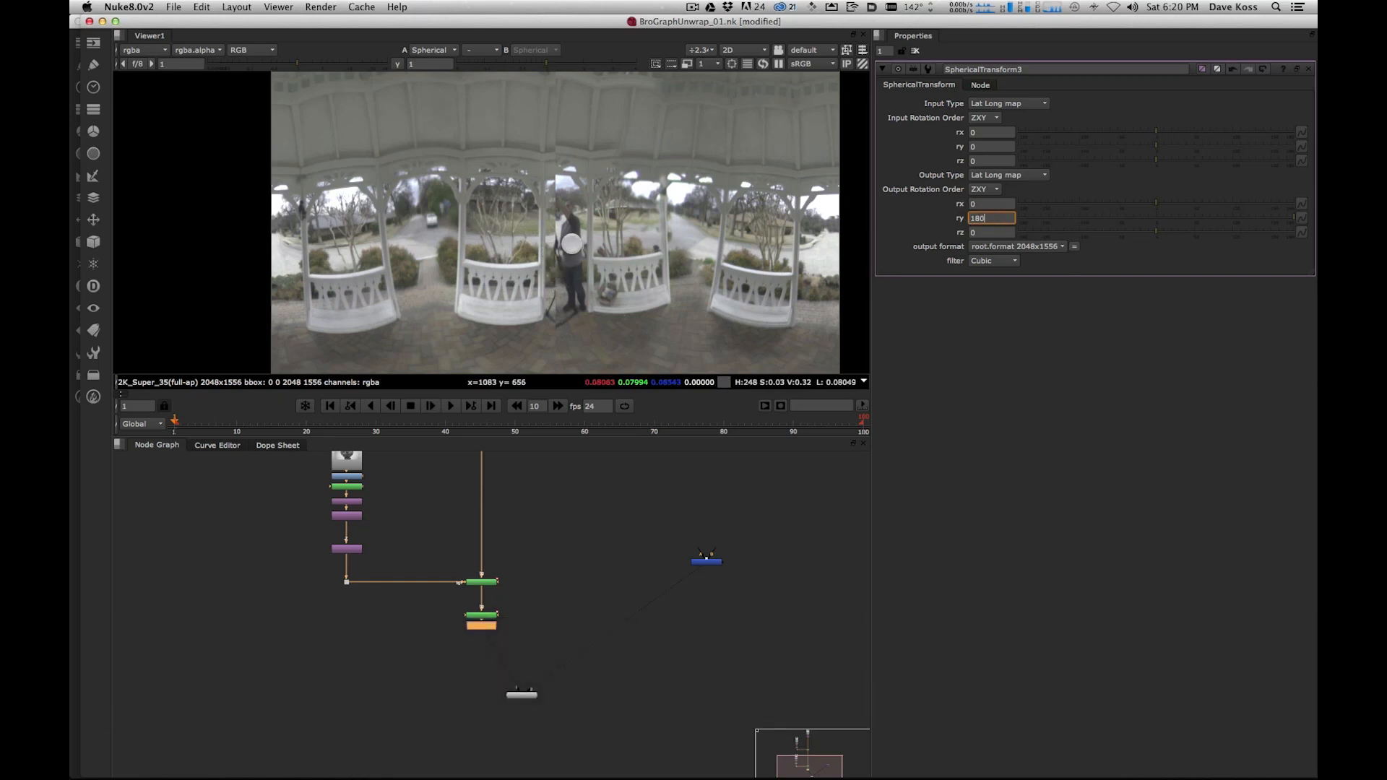
scroll(571, 244, down, 2)
scroll(569, 313, up, 2)
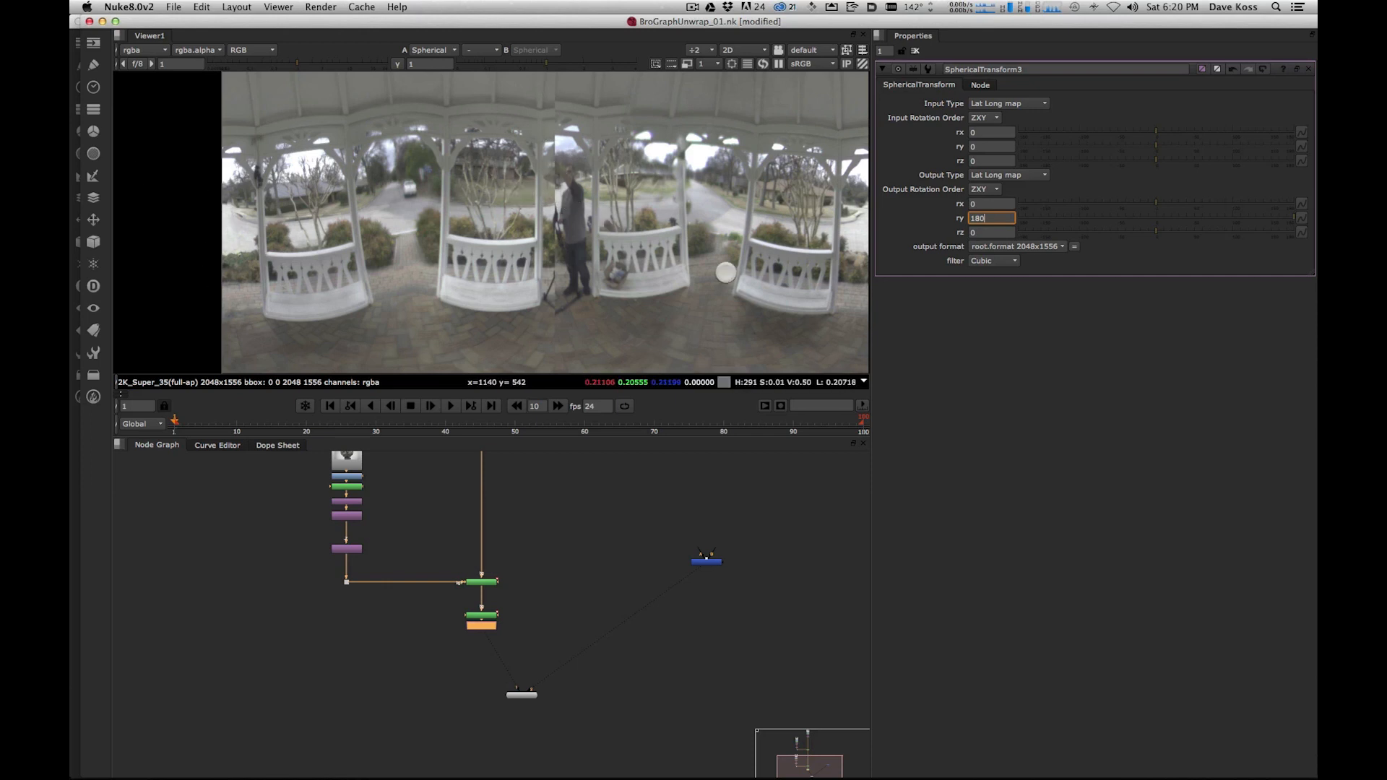
alt+drag(602, 327, 580, 210)
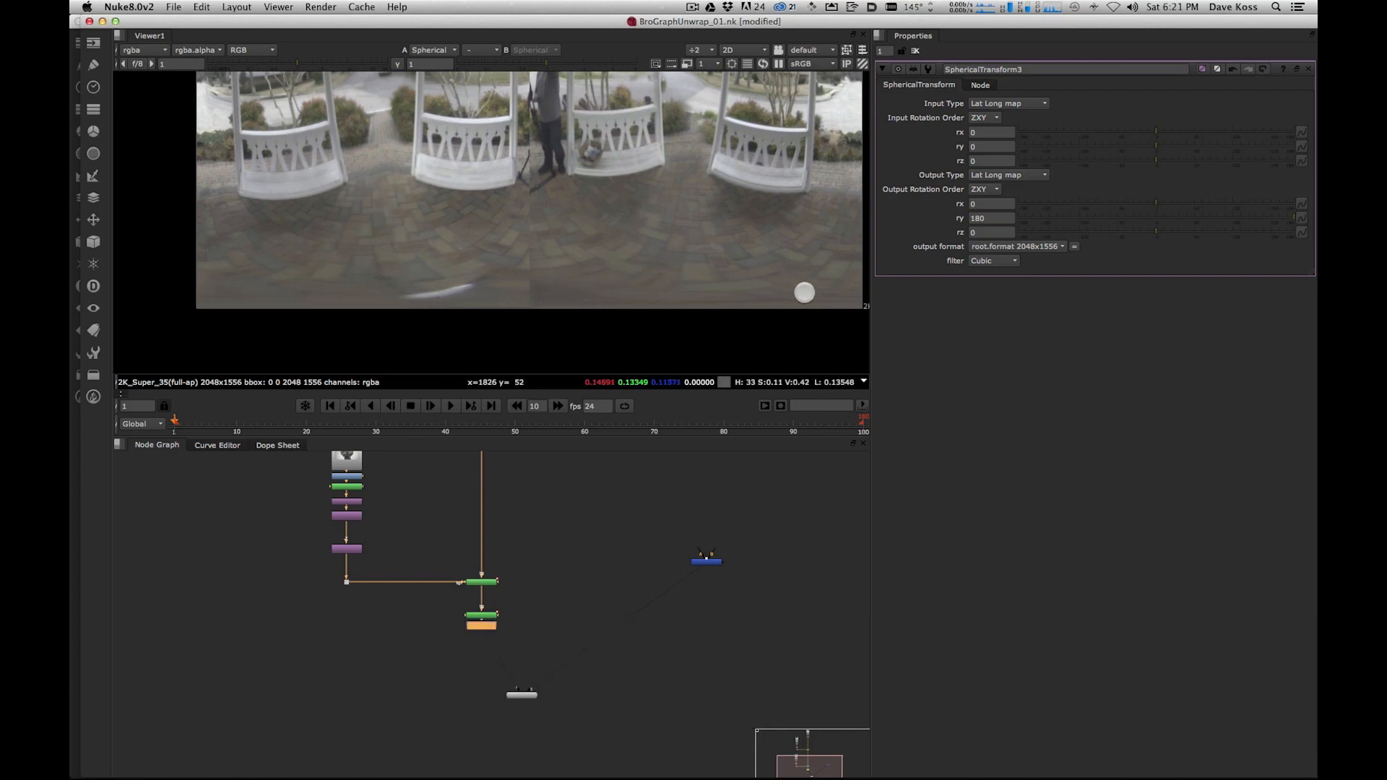
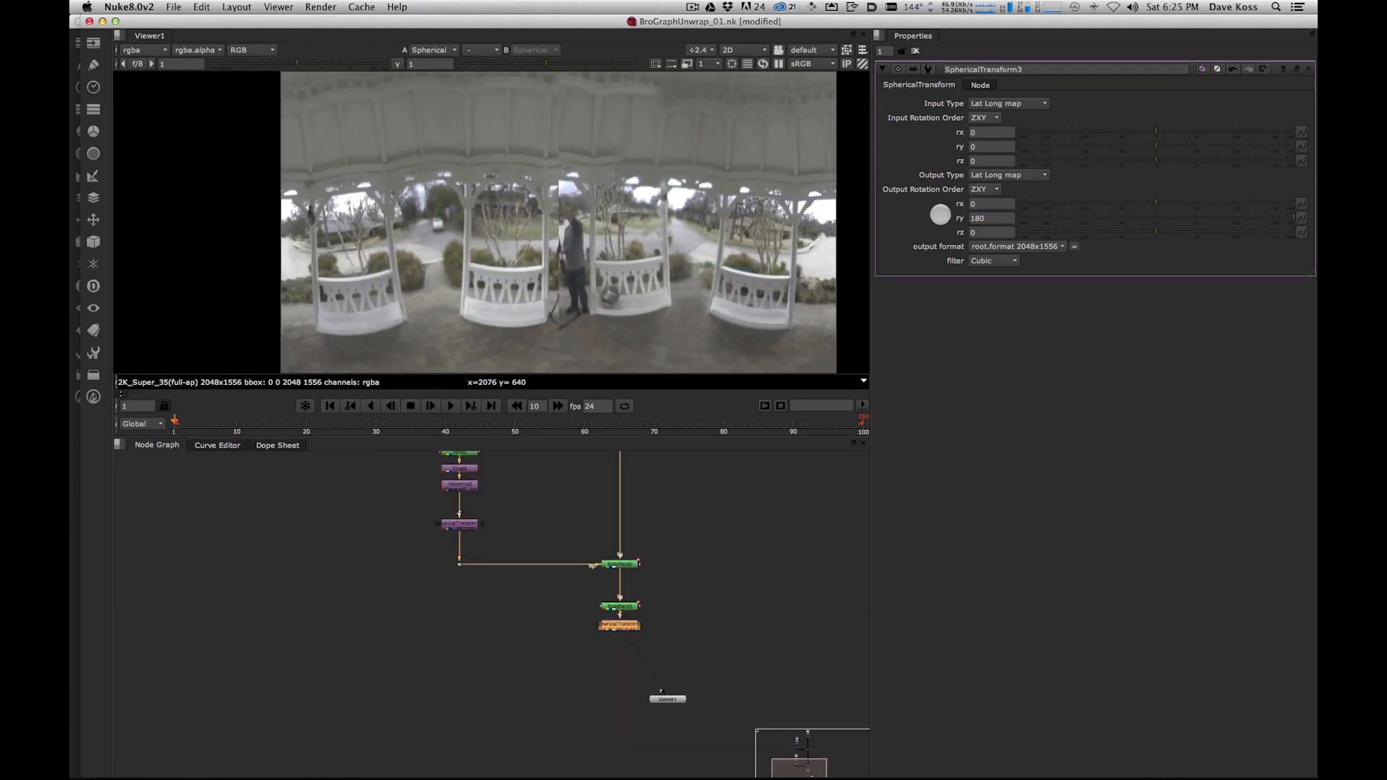
click(1061, 245)
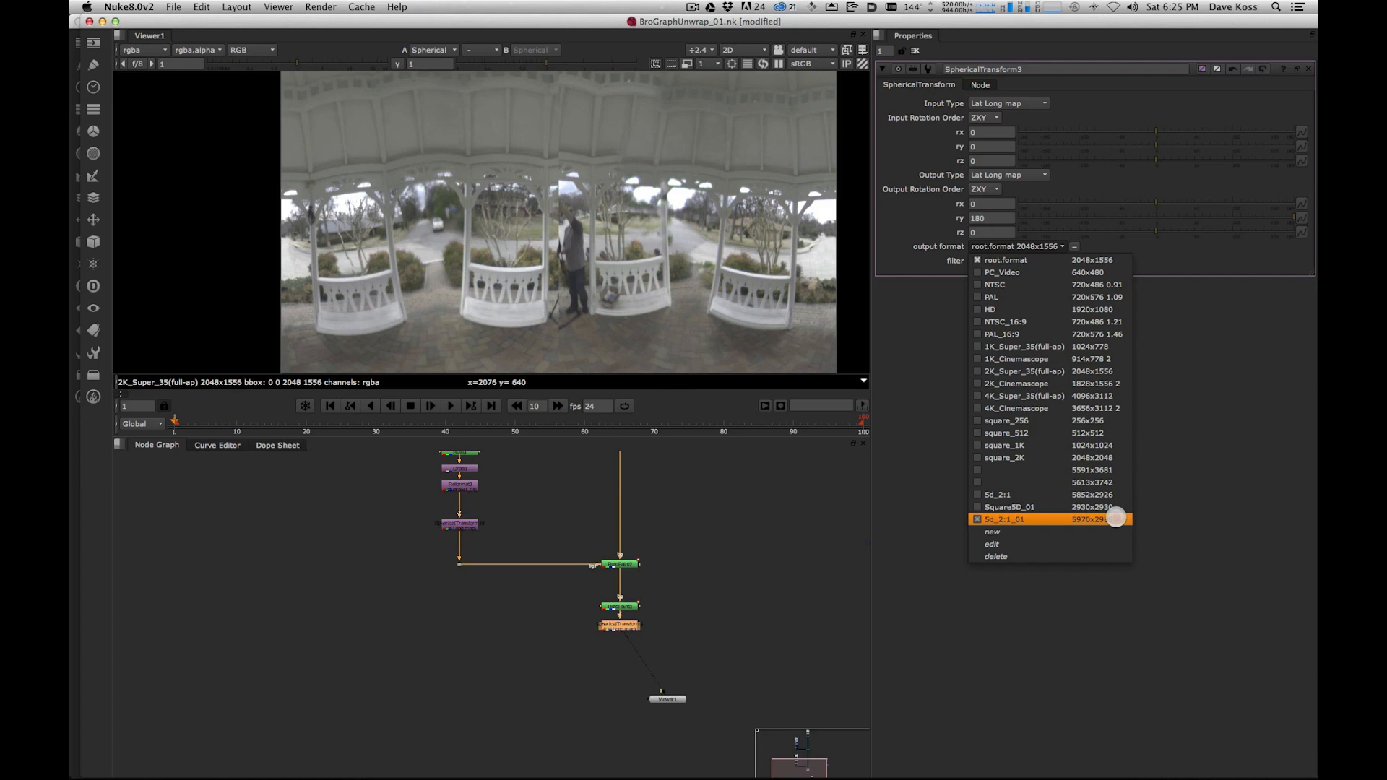
click(1116, 518)
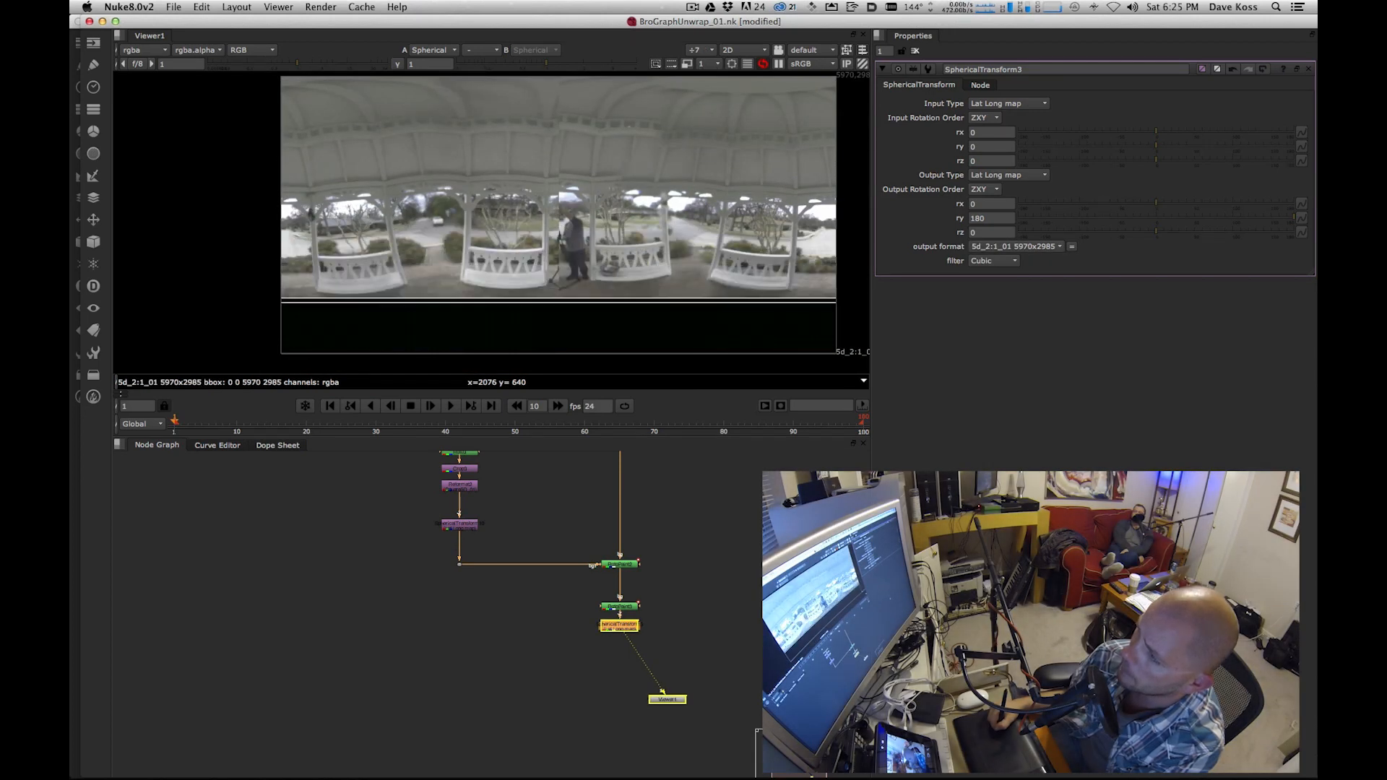
- Add a RotoPaint node after the SphericalTransform and place it slightly lower in the node graph
click(619, 623)
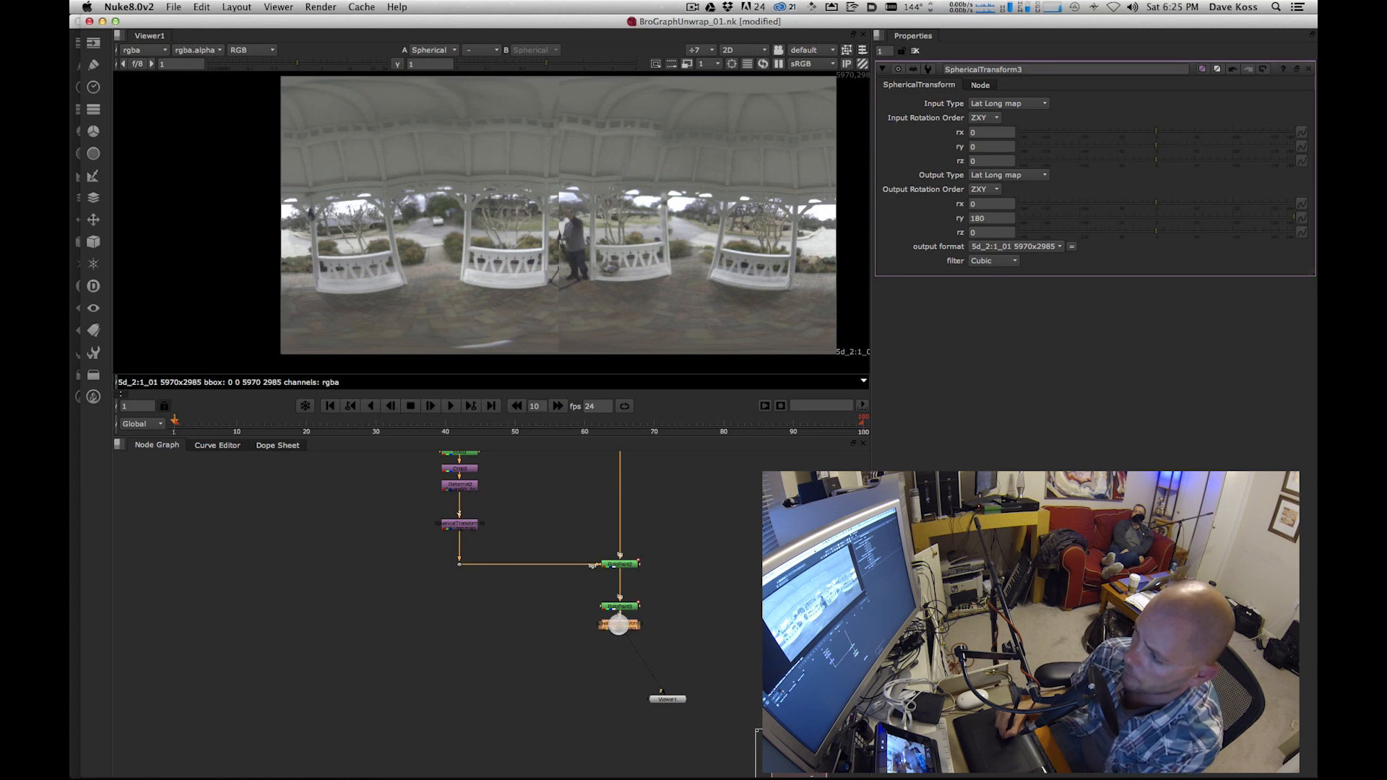
key(p)
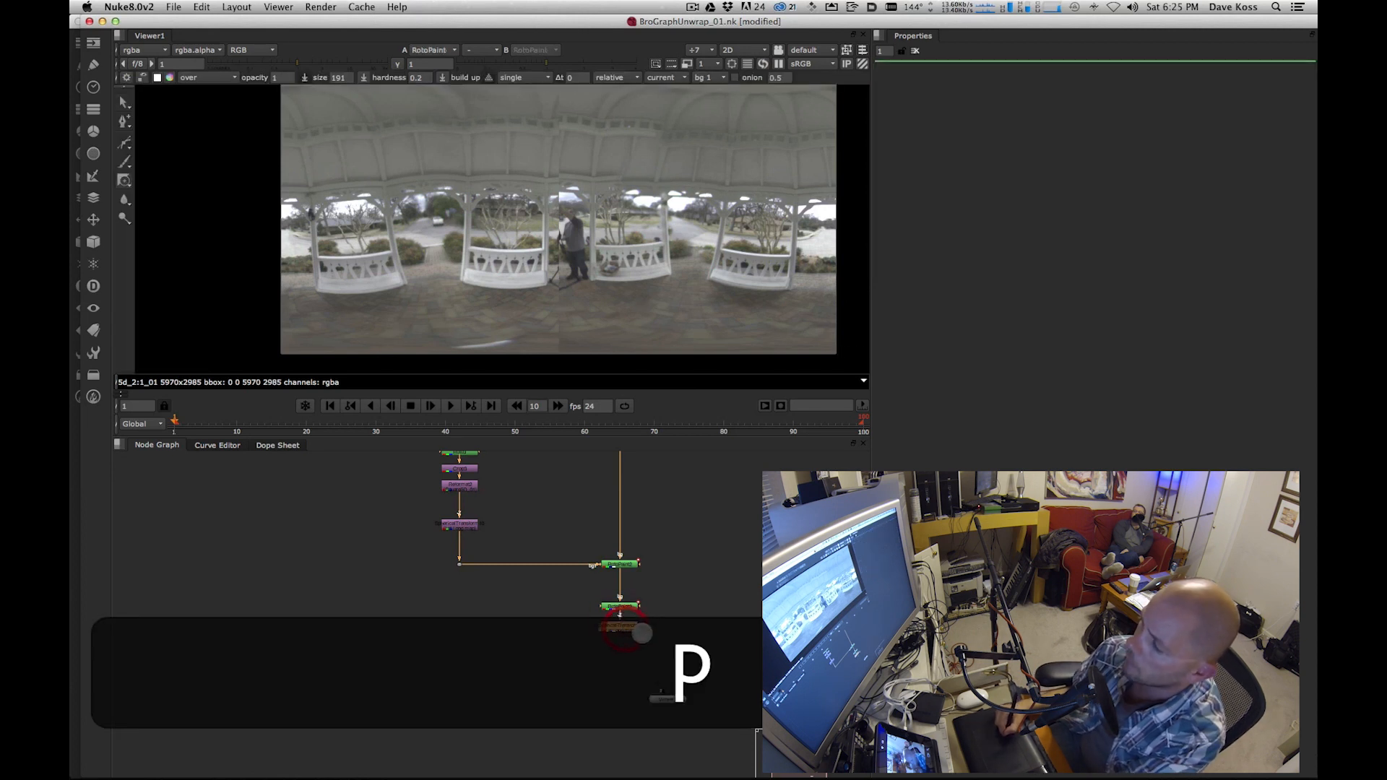
drag(626, 642, 630, 659)
- Connect the new RotoPaint's background input to the earlier clone RotoPaint's output, routing the connection around the SphericalTransform with two dots
click(491, 659)
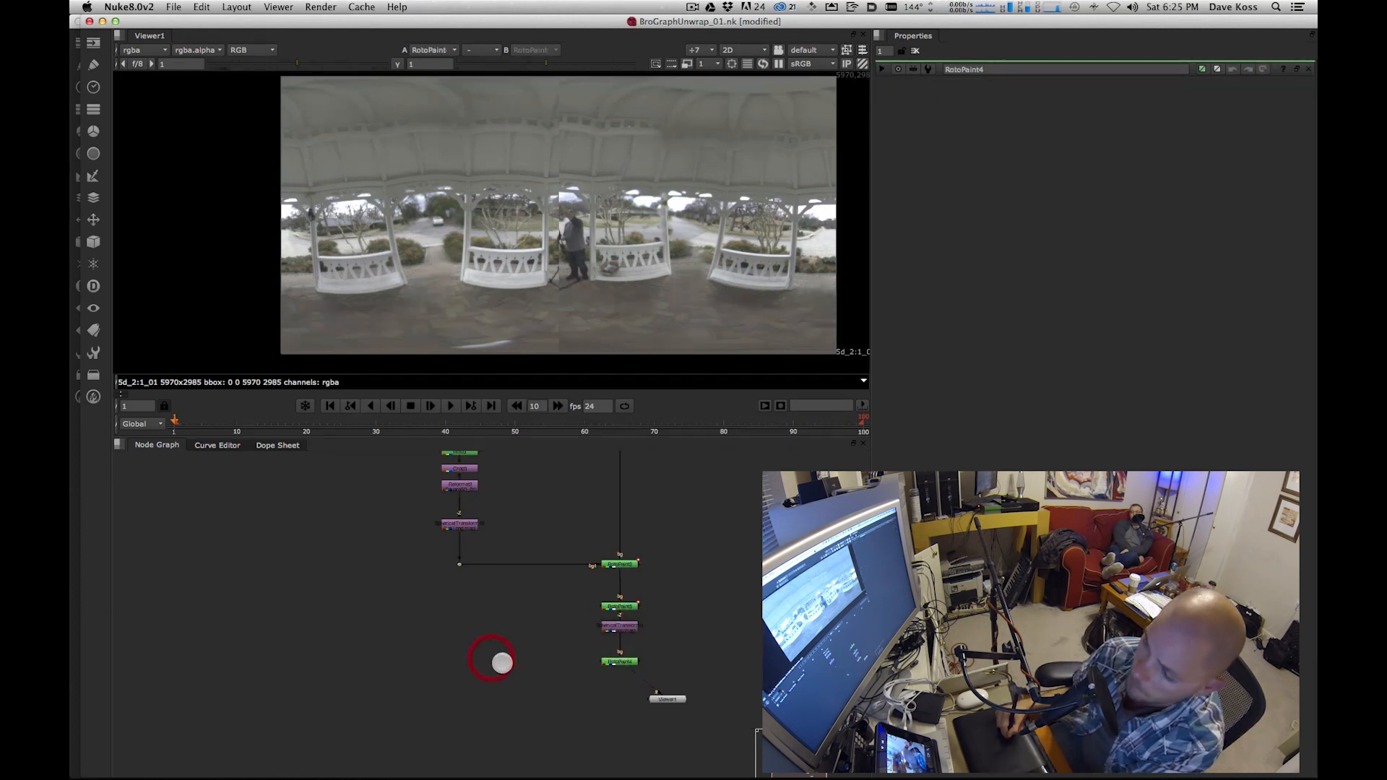
key(slash)
key(Escape)
key(grave)
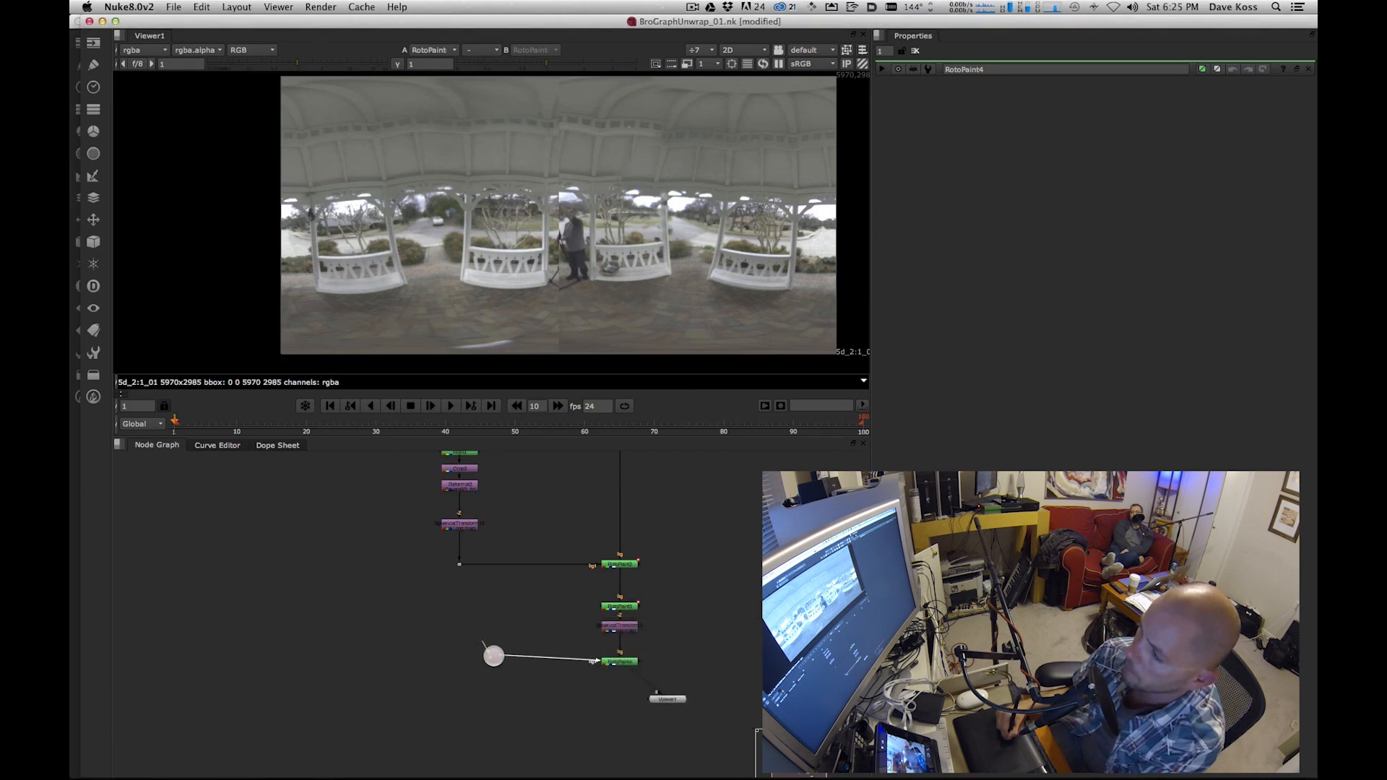
drag(483, 647, 620, 605)
drag(517, 618, 498, 614)
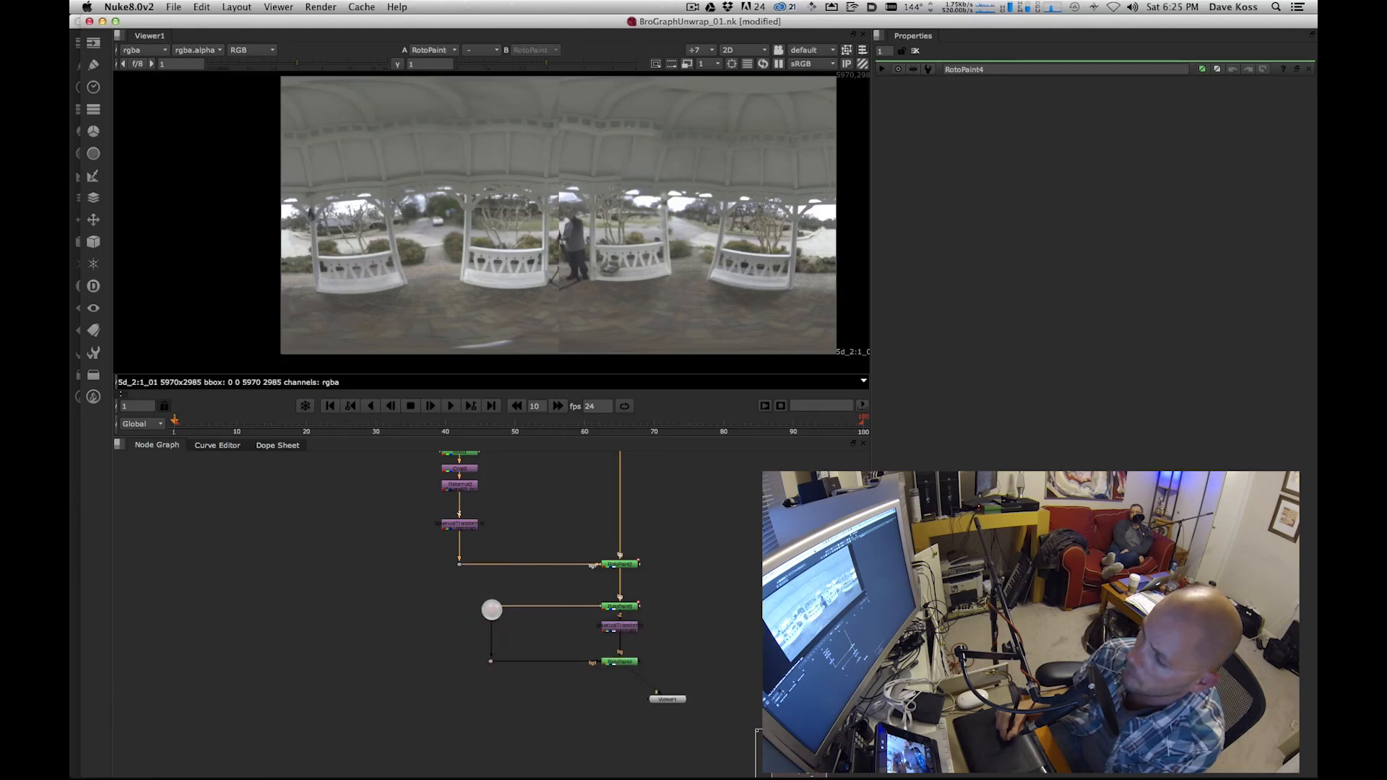
- Paint out the standing man in the new RotoPaint with a Reveal stroke from bg 1, brush size 395
double_click(619, 661)
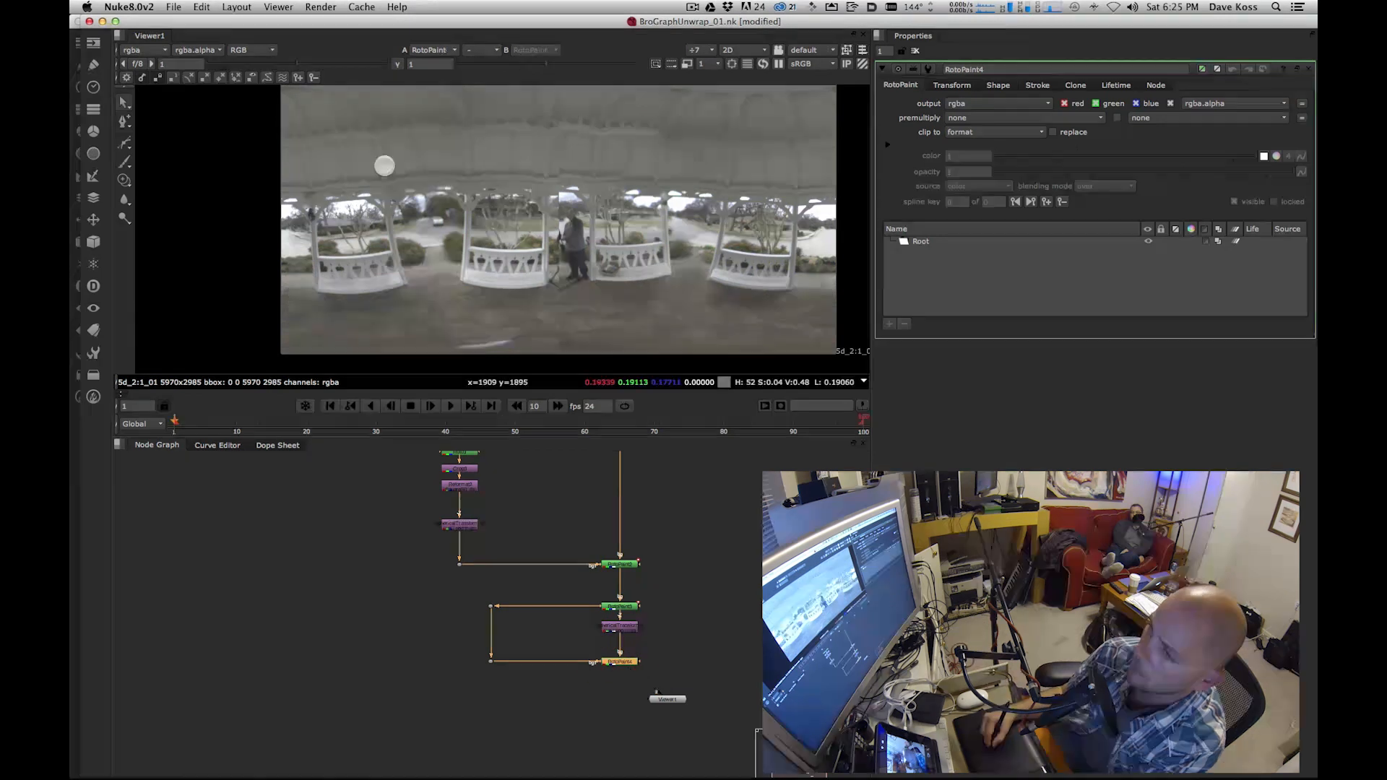
drag(124, 177, 177, 188)
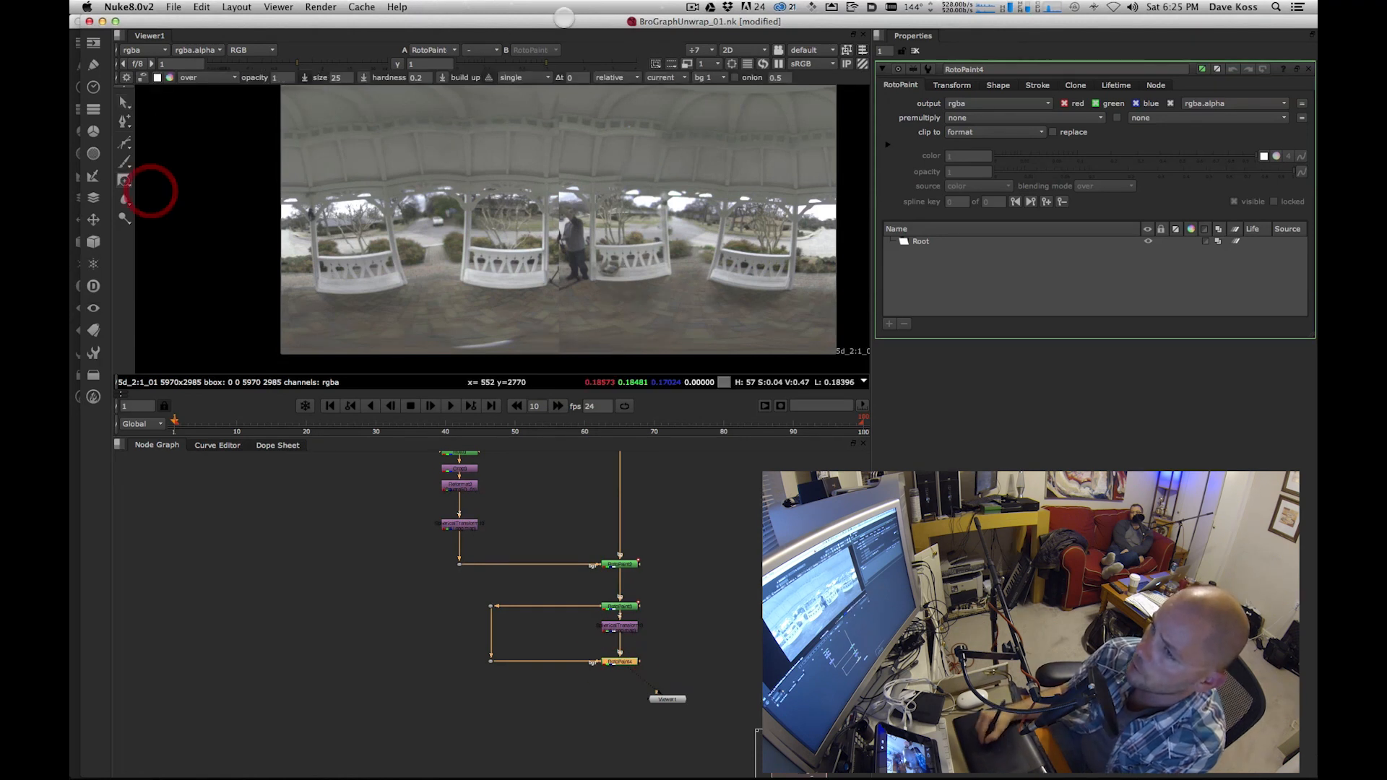
key(shift)
mouse_move(564, 273)
mouse_down()
mouse_move(554, 282)
mouse_move(574, 274)
mouse_move(574, 254)
mouse_up()
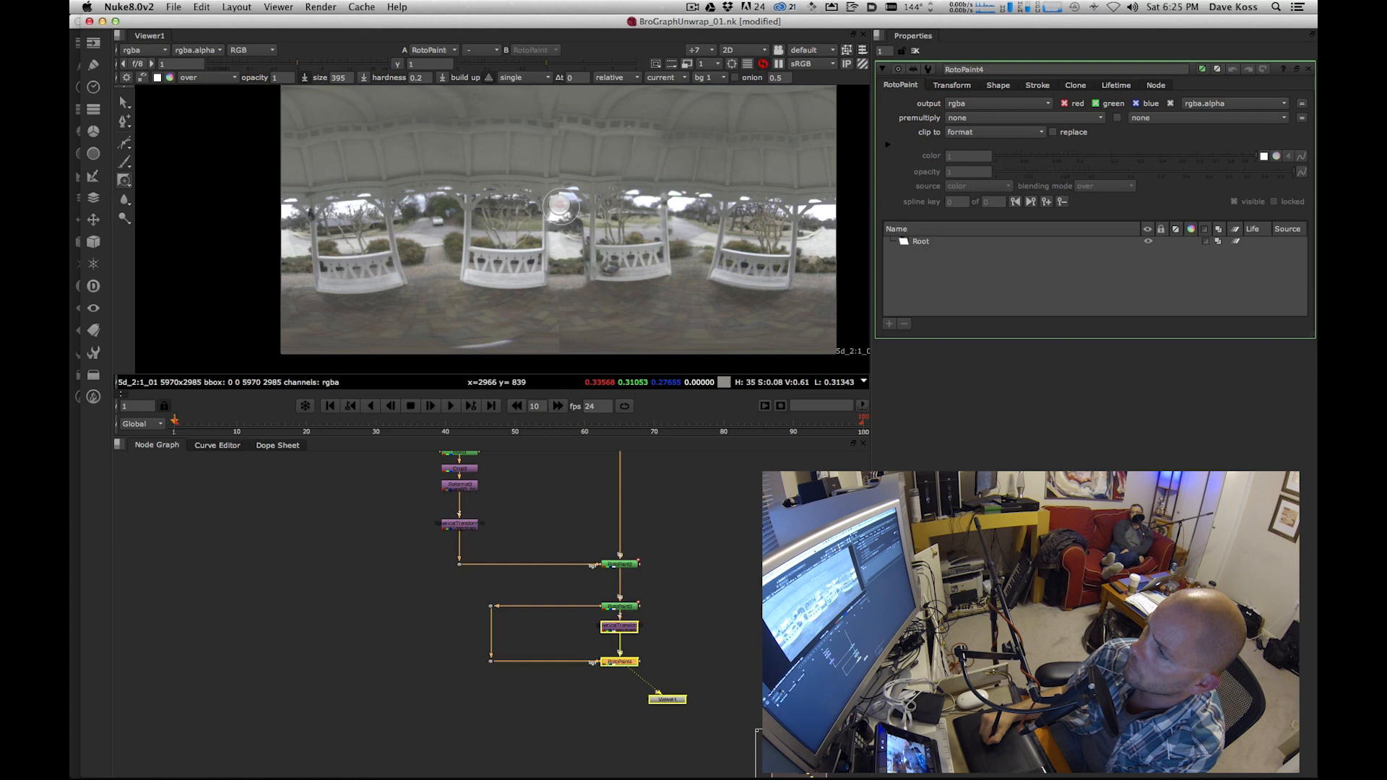
mouse_move(575, 210)
mouse_down()
mouse_move(604, 261)
mouse_move(608, 212)
mouse_move(598, 229)
mouse_up()
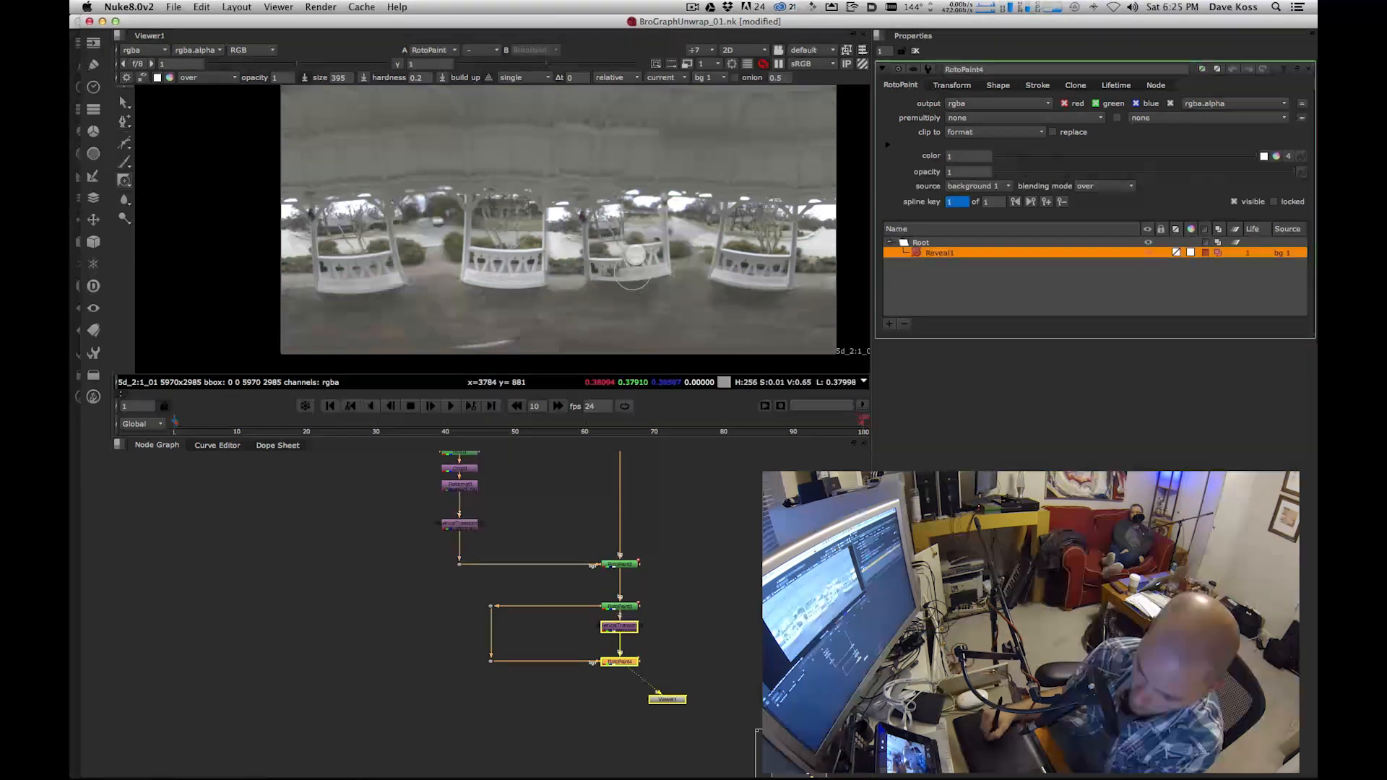
- Try a size 420 Brush stroke over the railing and post where the man stood, and undo it
key(n)
key(shift+n)
shift+drag(614, 266, 634, 265)
mouse_move(620, 252)
mouse_down()
mouse_move(604, 247)
mouse_move(626, 255)
mouse_move(591, 191)
mouse_up()
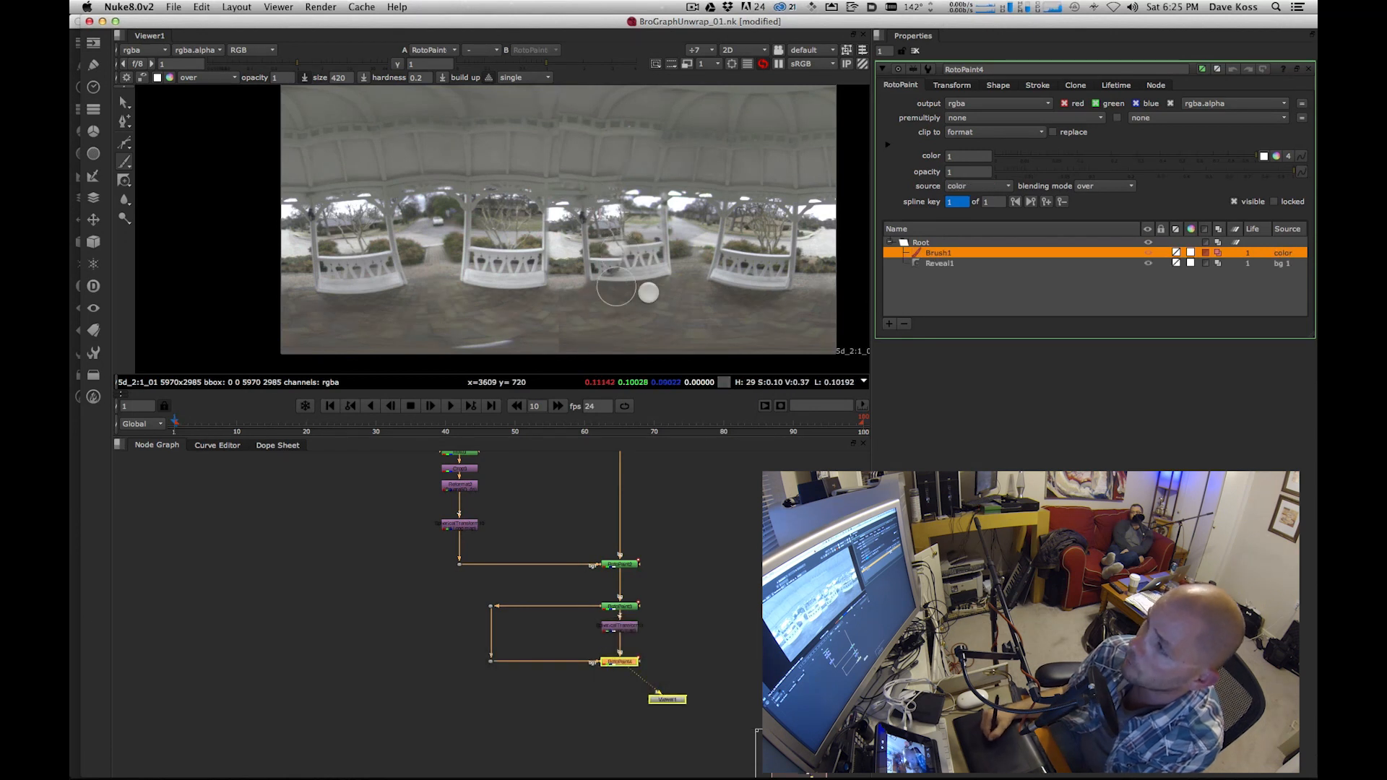
key(super+z)
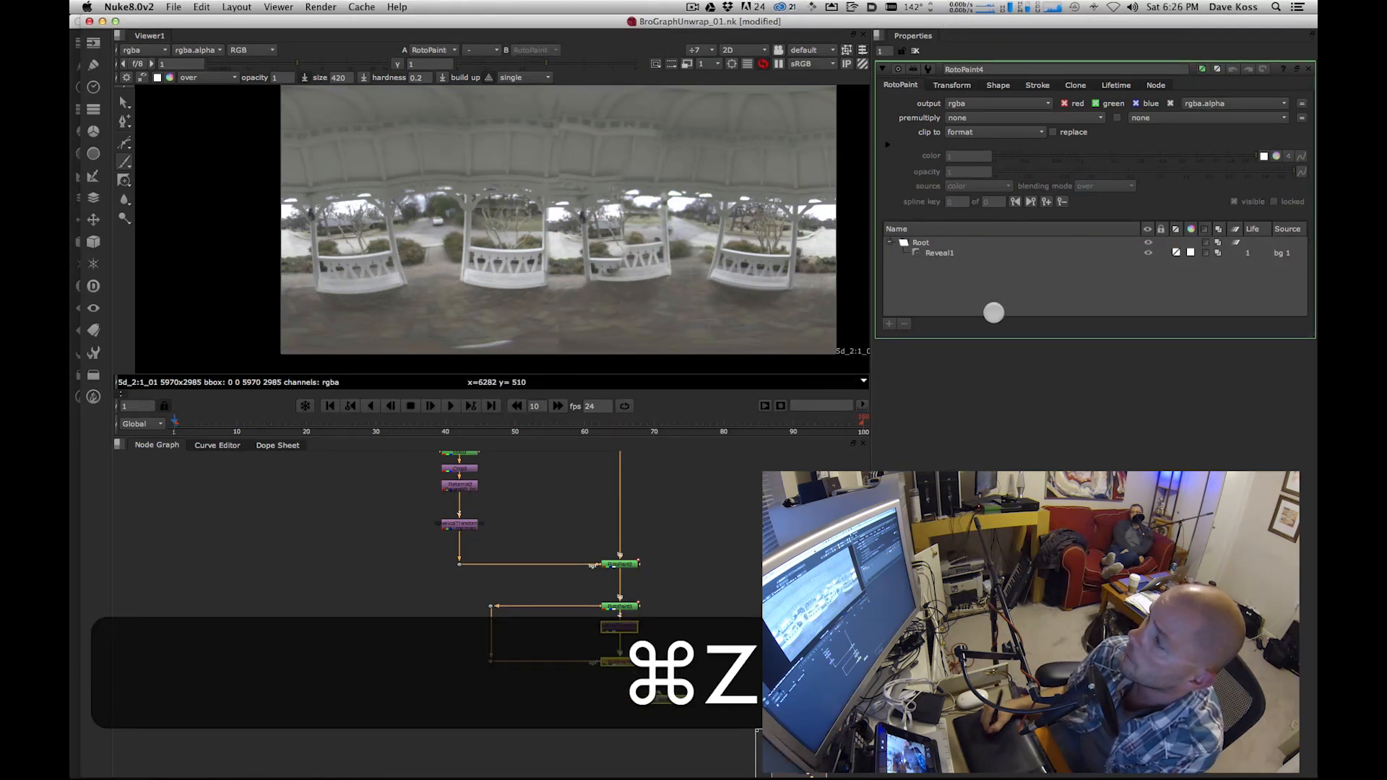
- Replace the RotoPaint's Reveal stroke with a new size 395 Reveal stroke from bg 1 that paints out the standing man
click(940, 253)
key(BackSpace)
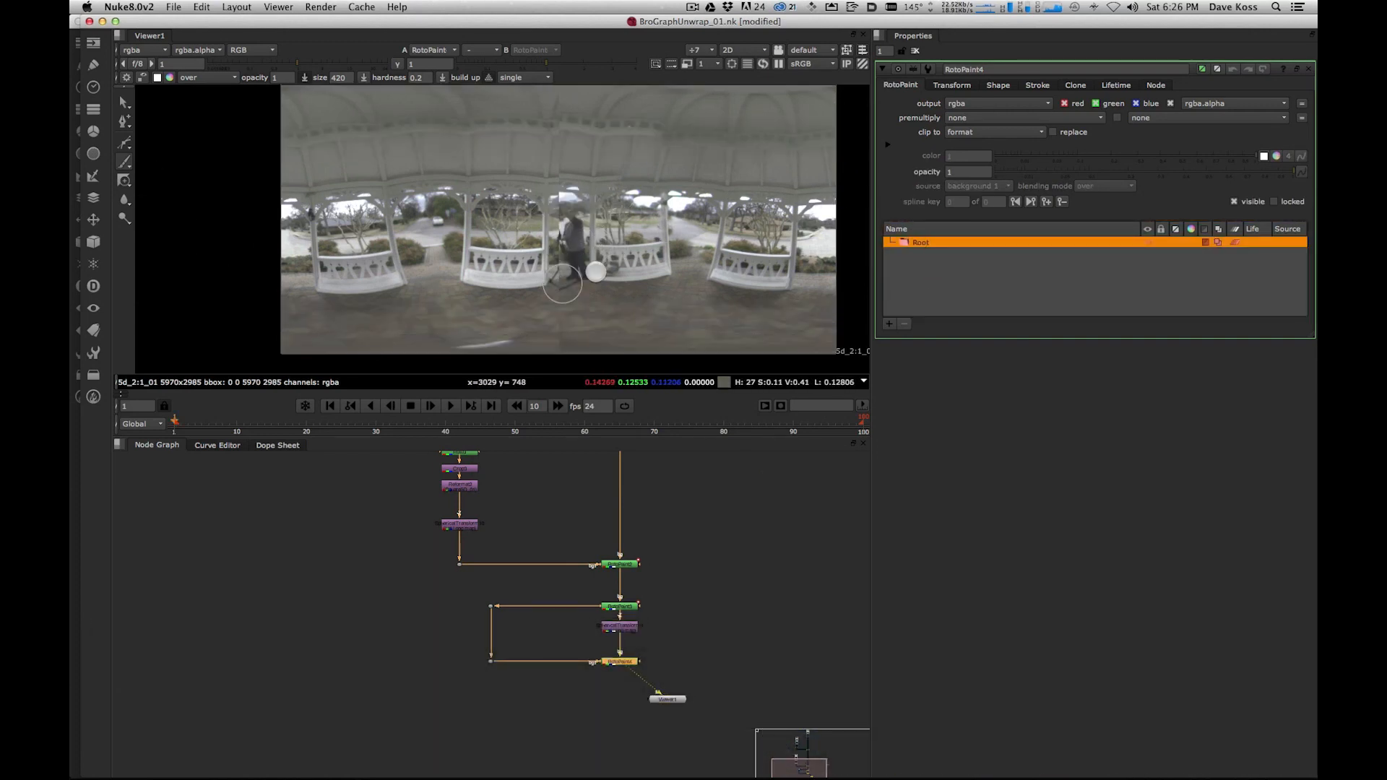
key(super+z)
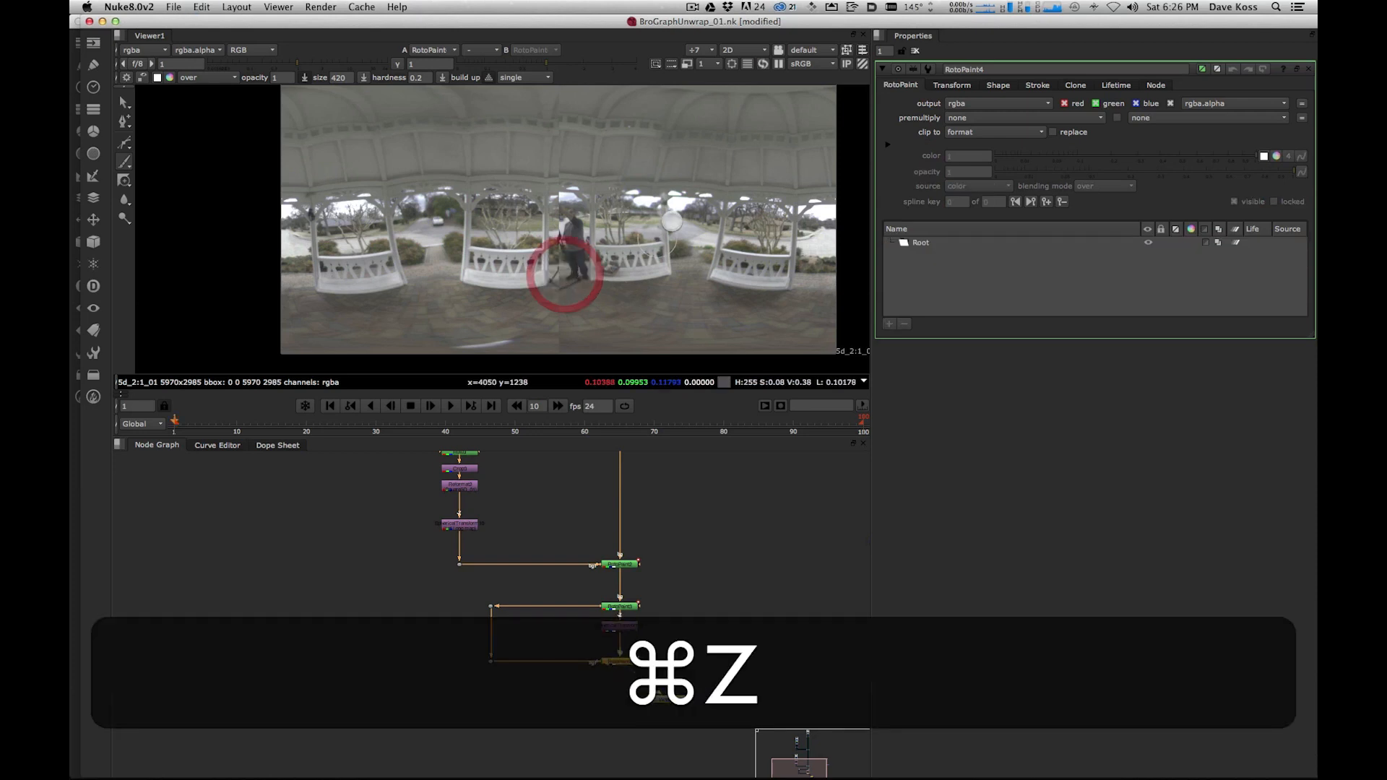
click(124, 180)
click(124, 180)
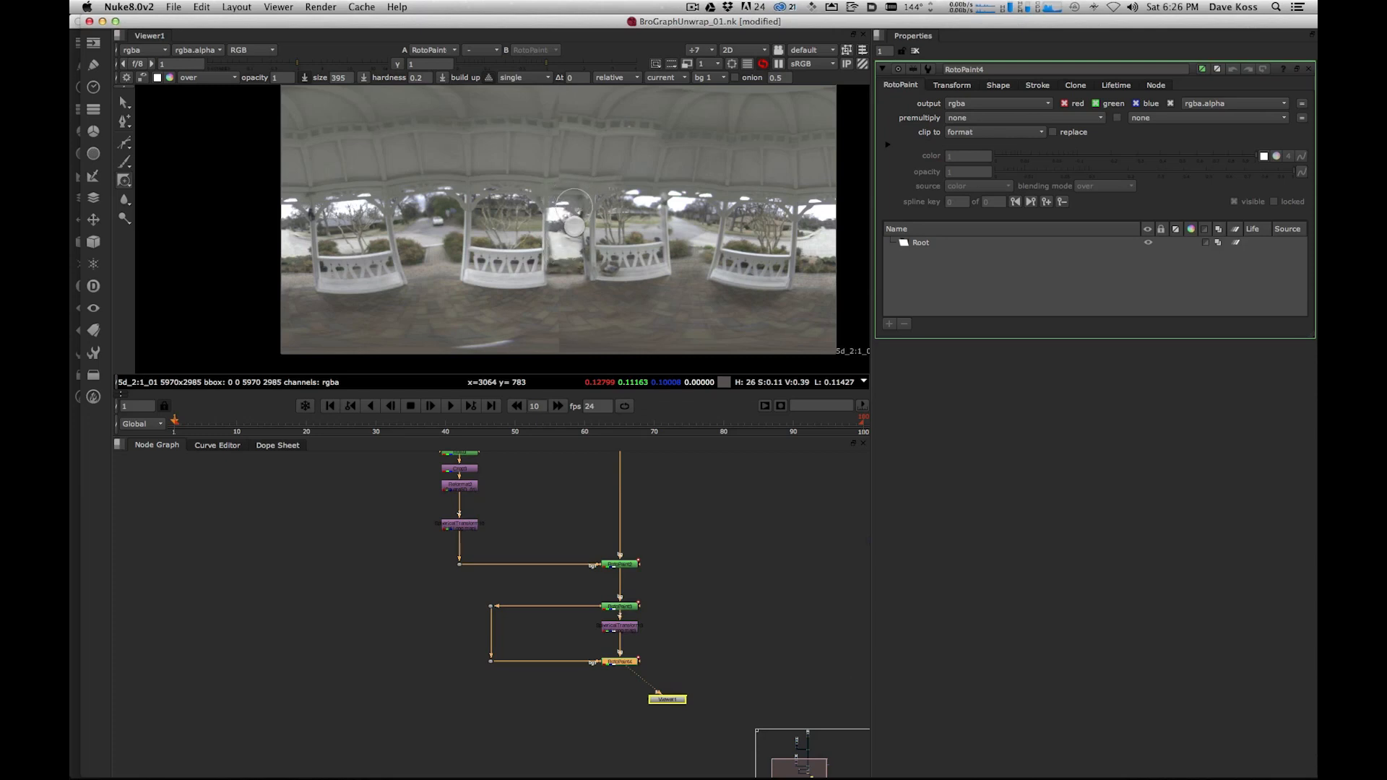
click(573, 254)
- Clone brick texture over the remaining floor seam and the light streak near the panorama's lower edge, using a size 201 foreground Clone brush
scroll(573, 252, up, 3)
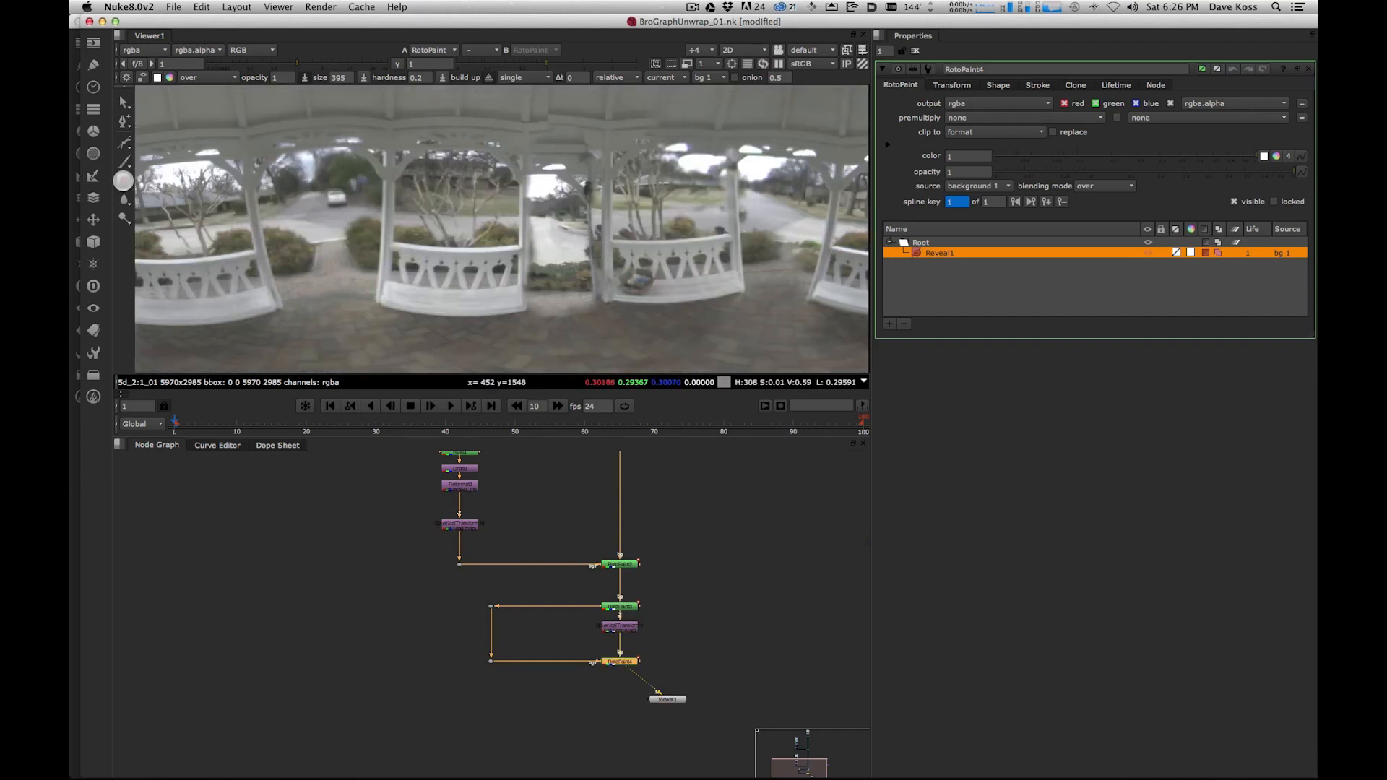
click(124, 160)
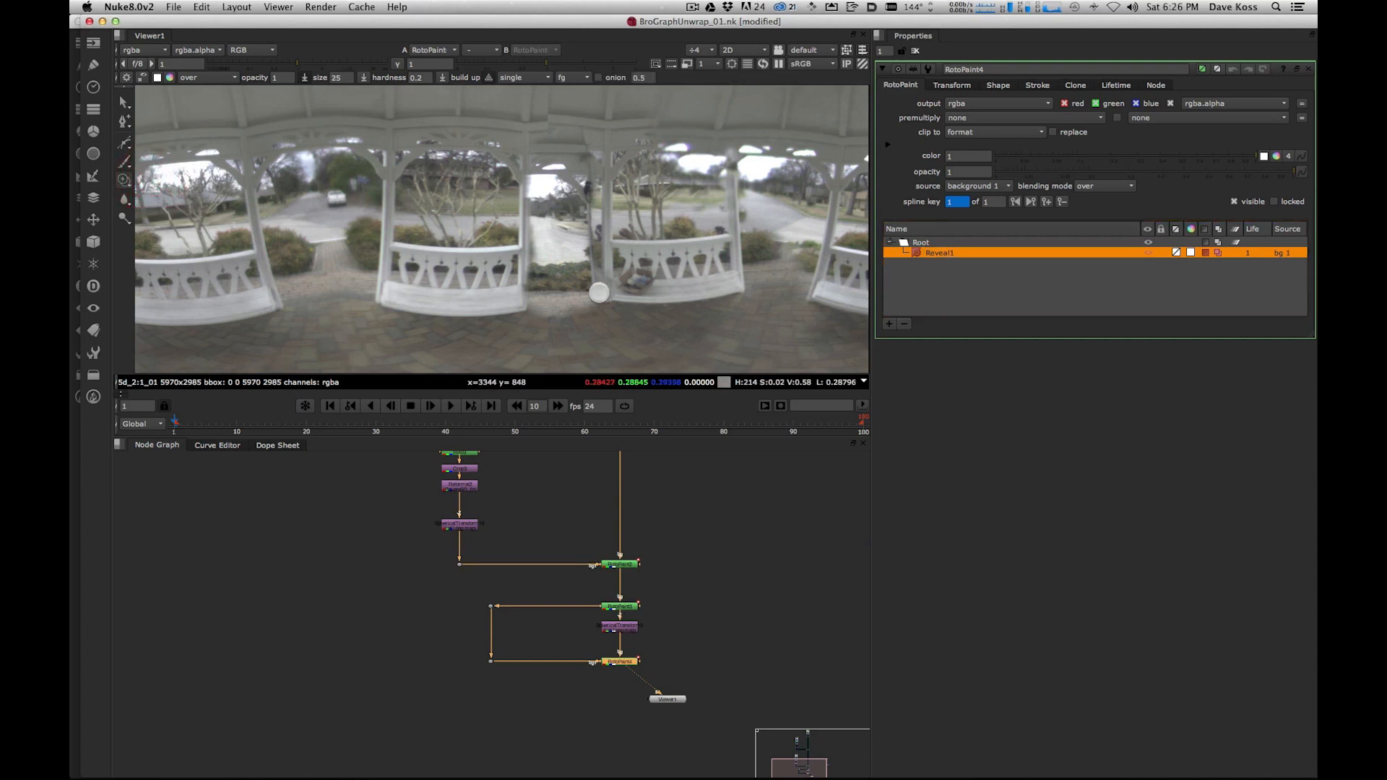
key(shift)
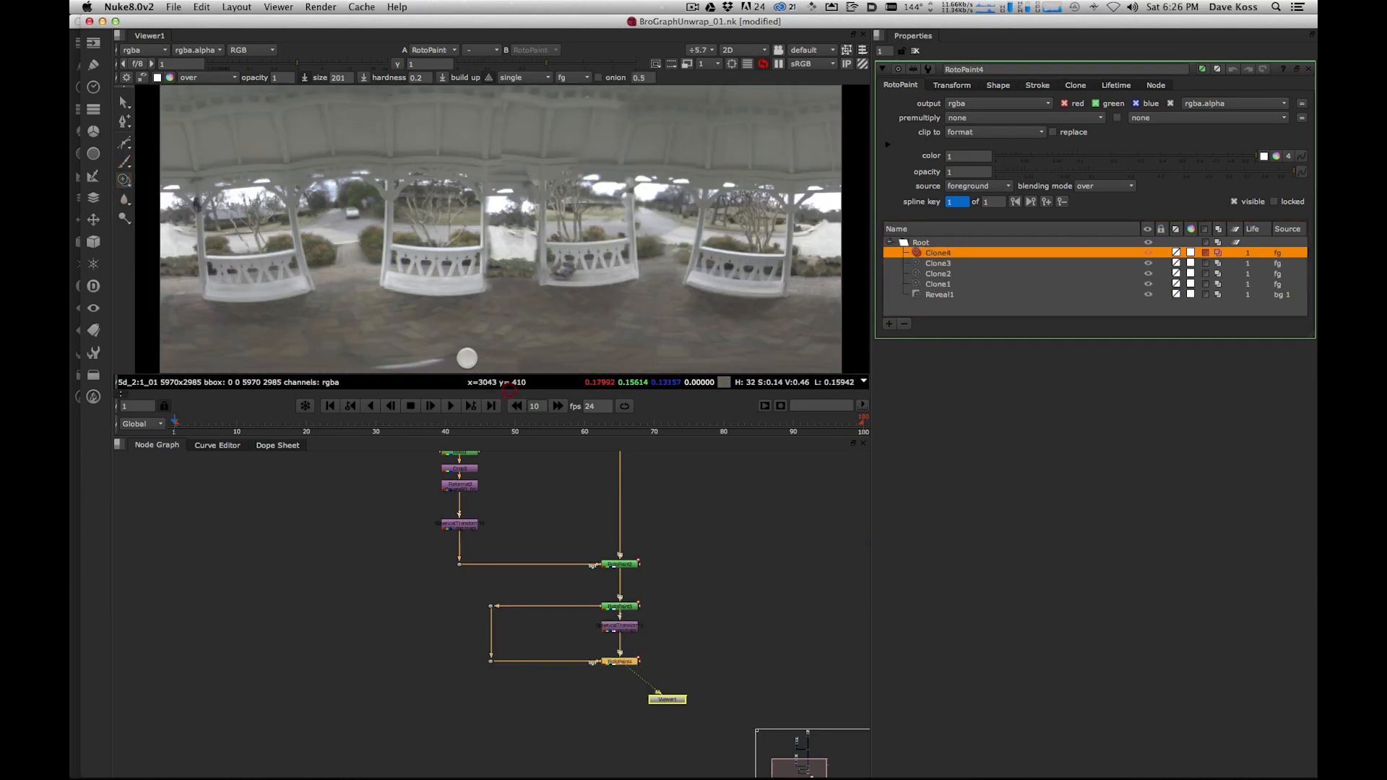
click(435, 341)
mouse_move(420, 342)
super+mouse_down()
mouse_move(433, 357)
mouse_move(385, 364)
super+mouse_up()
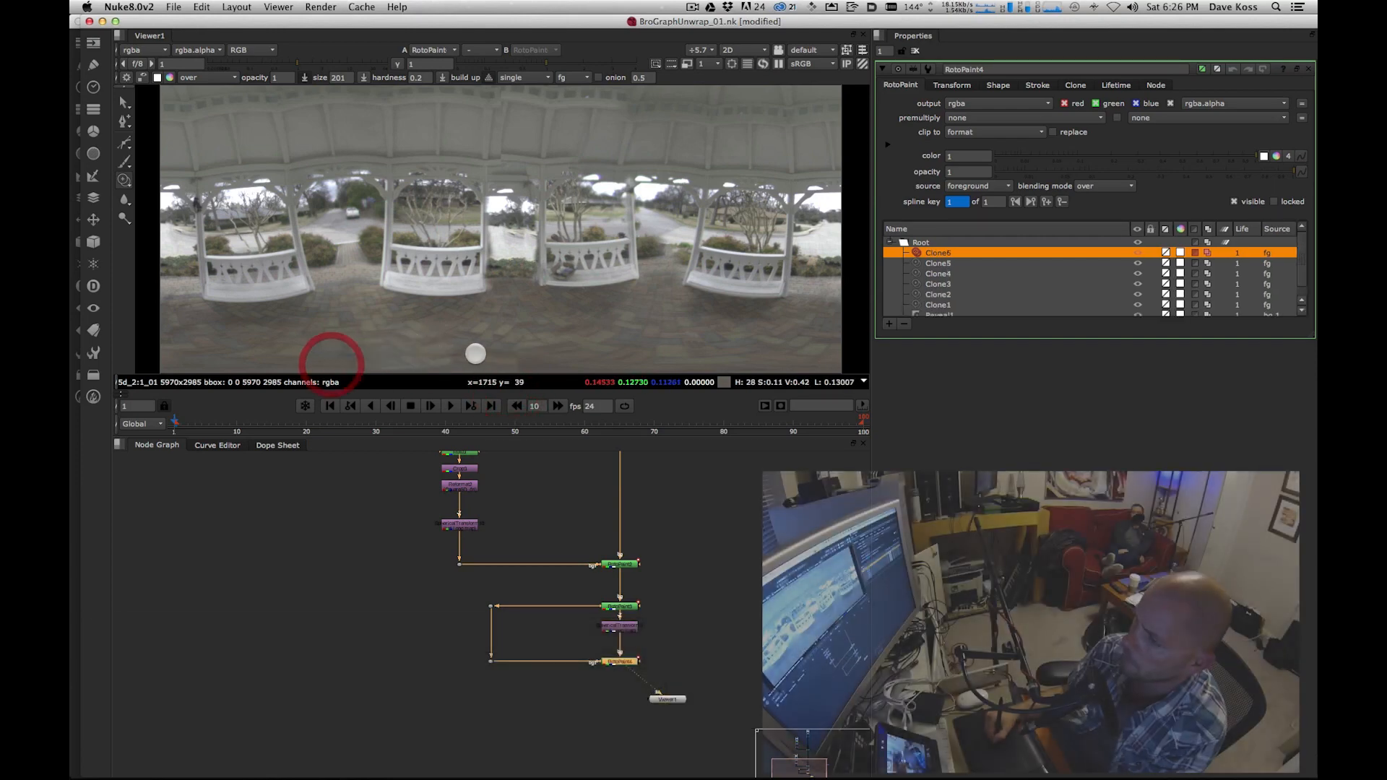
- Add a SphericalTransform node after the last RotoPaint
scroll(517, 363, down, 5)
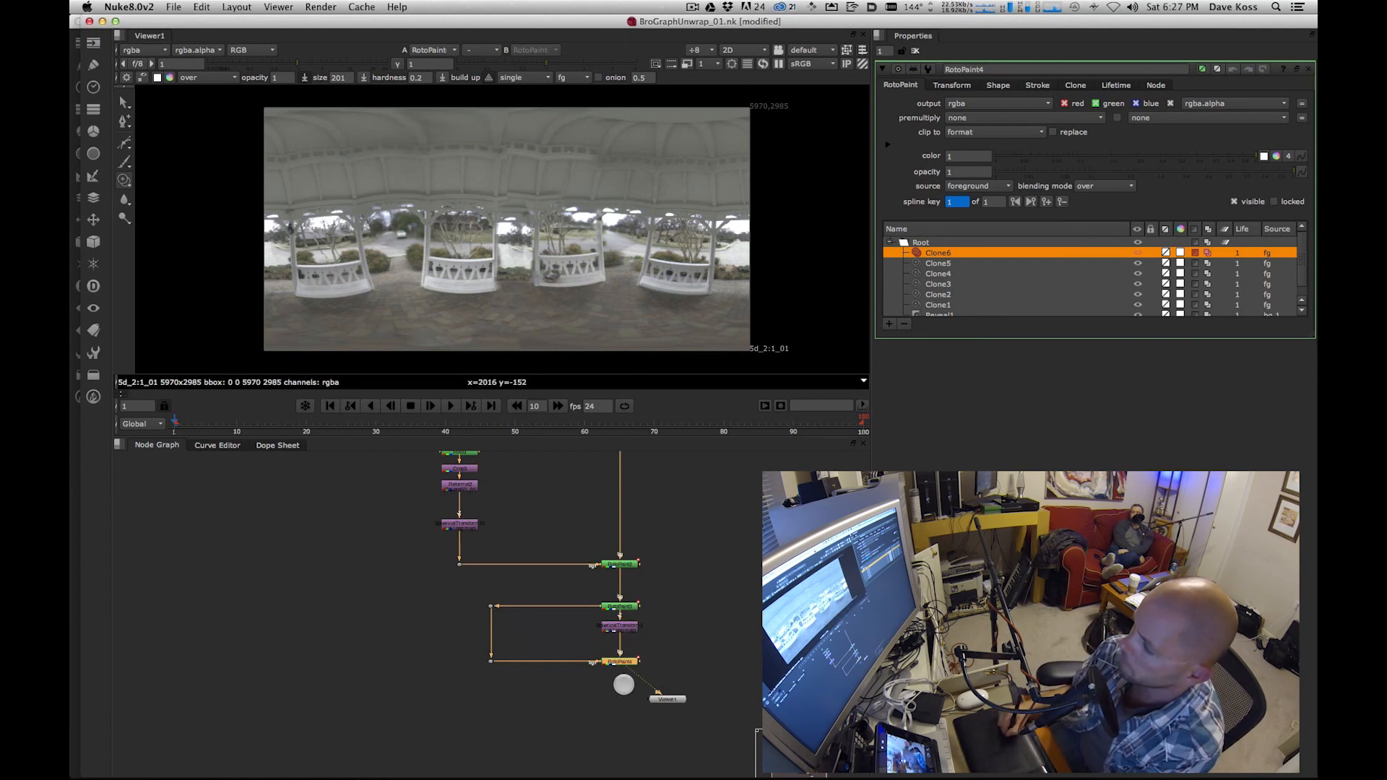
click(611, 661)
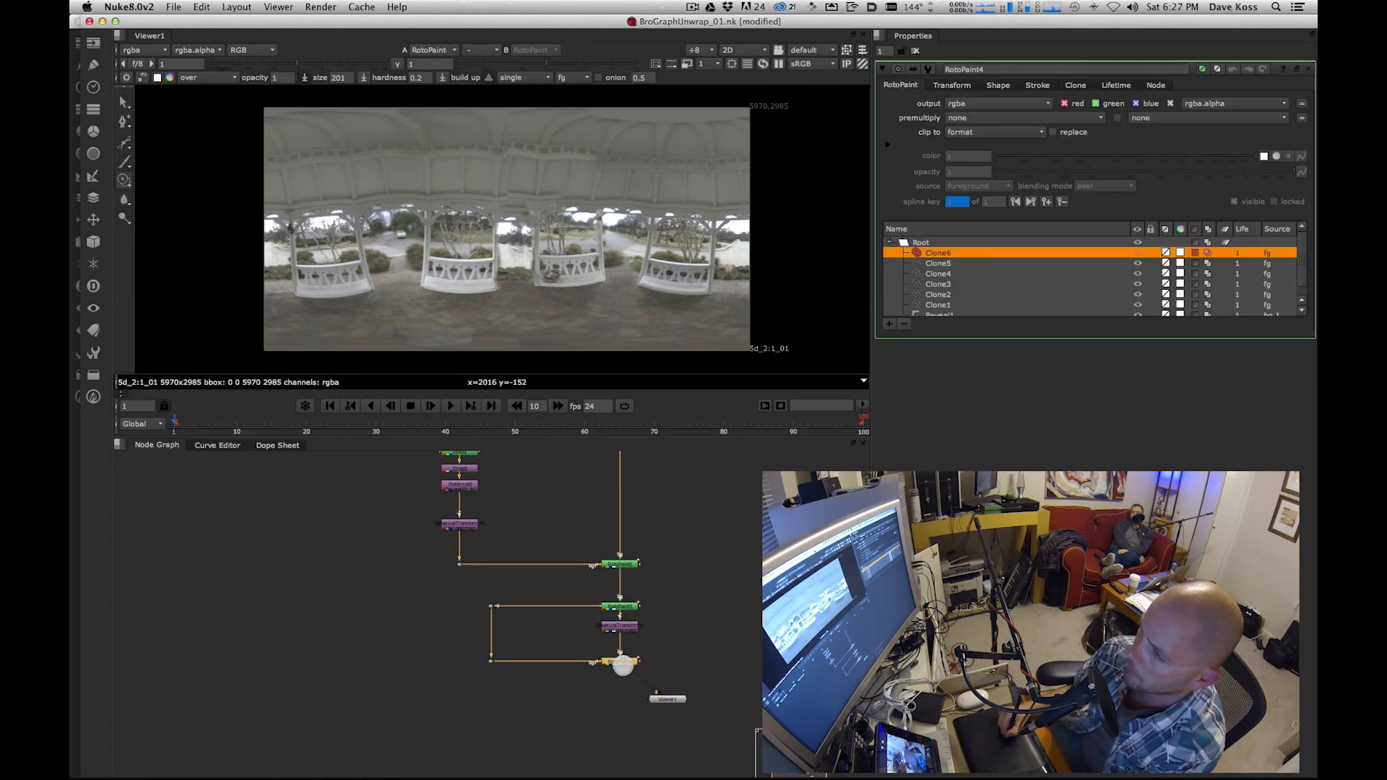
key(Tab)
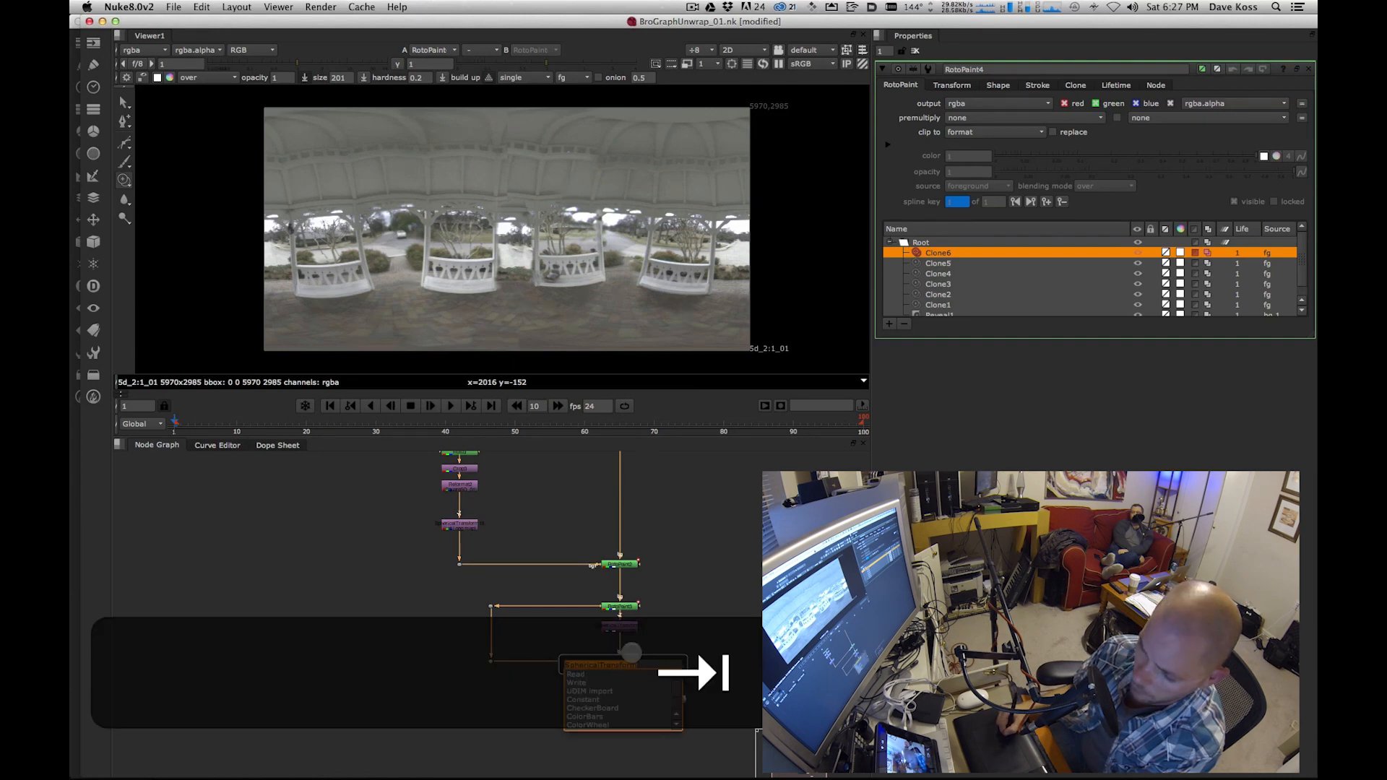
key(Return)
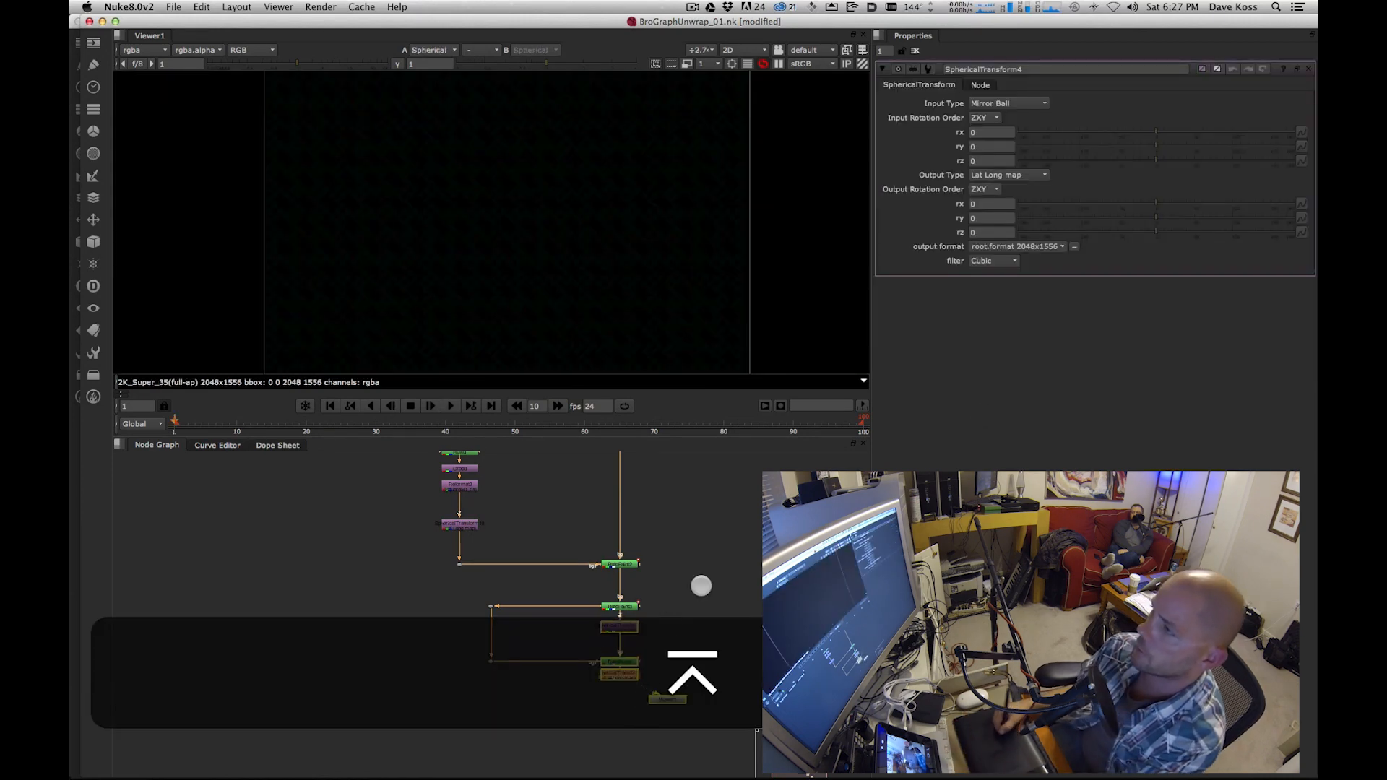
- Try an output rz rotation of -180 on the new SphericalTransform, and reset it to 0
click(988, 230)
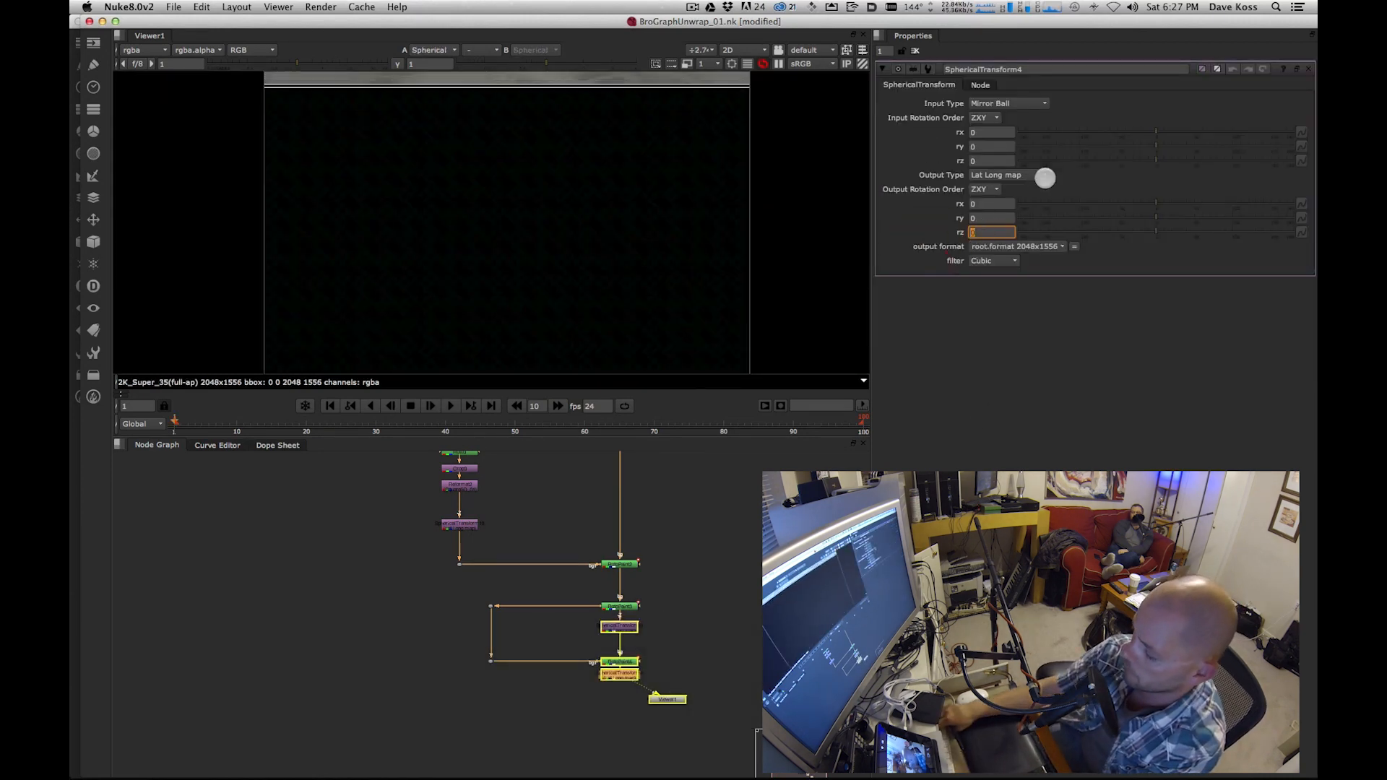
text(-180)
key(Return)
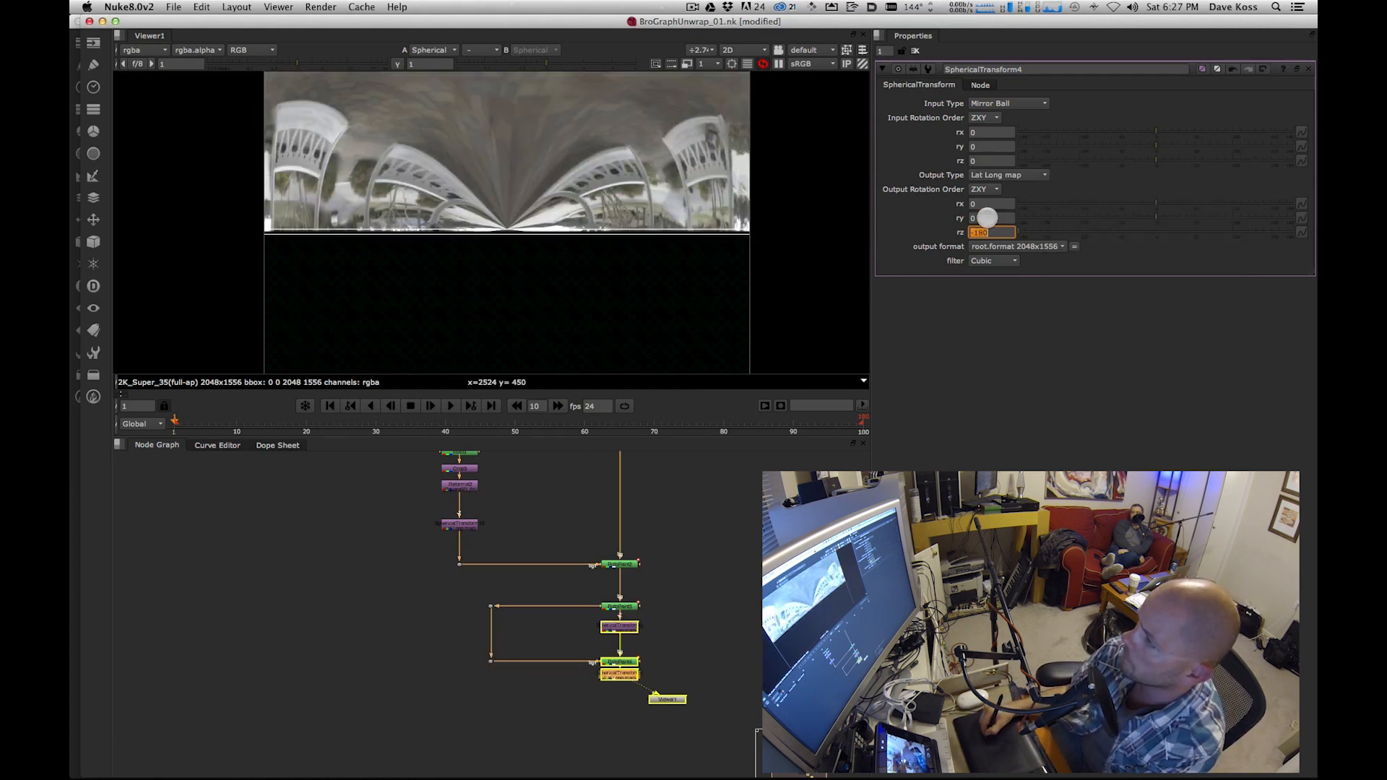
click(914, 246)
key(BackSpace)
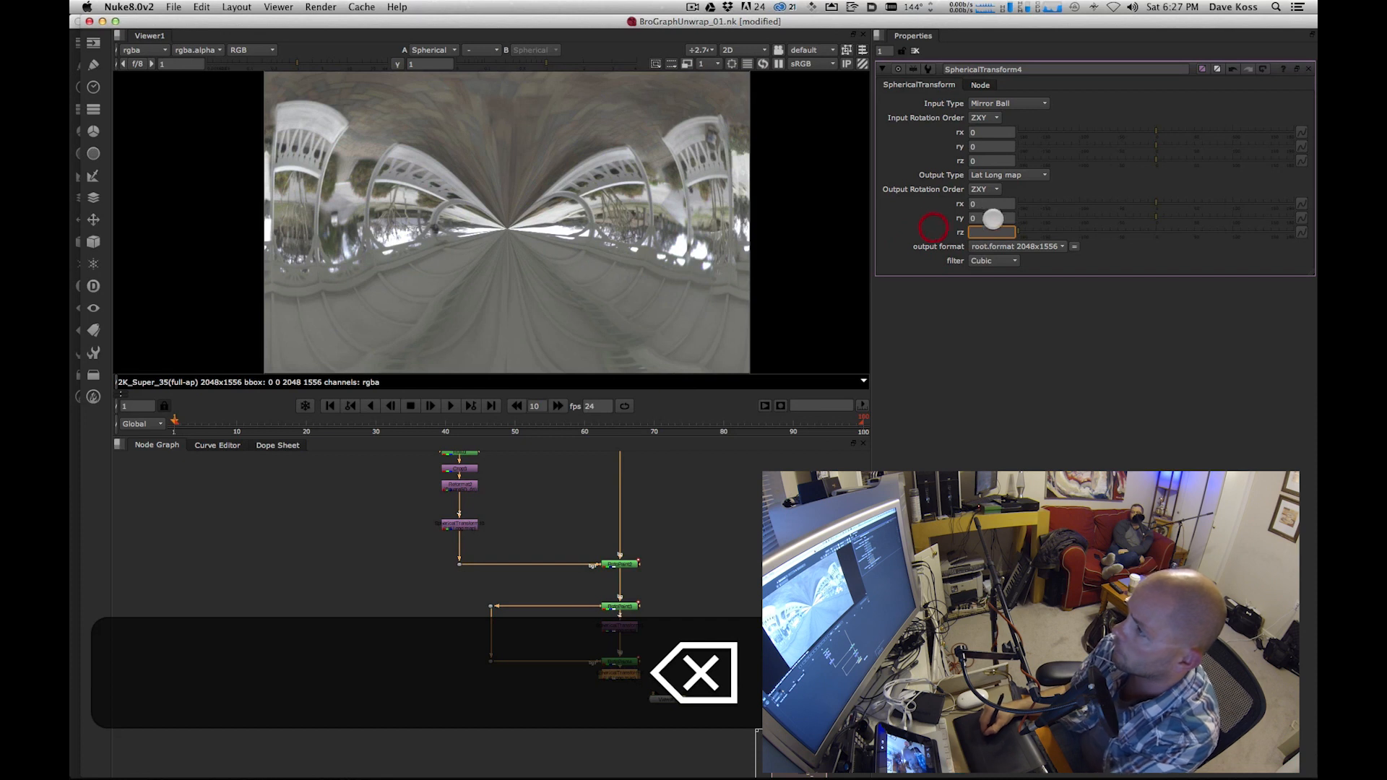
click(988, 218)
click(1005, 231)
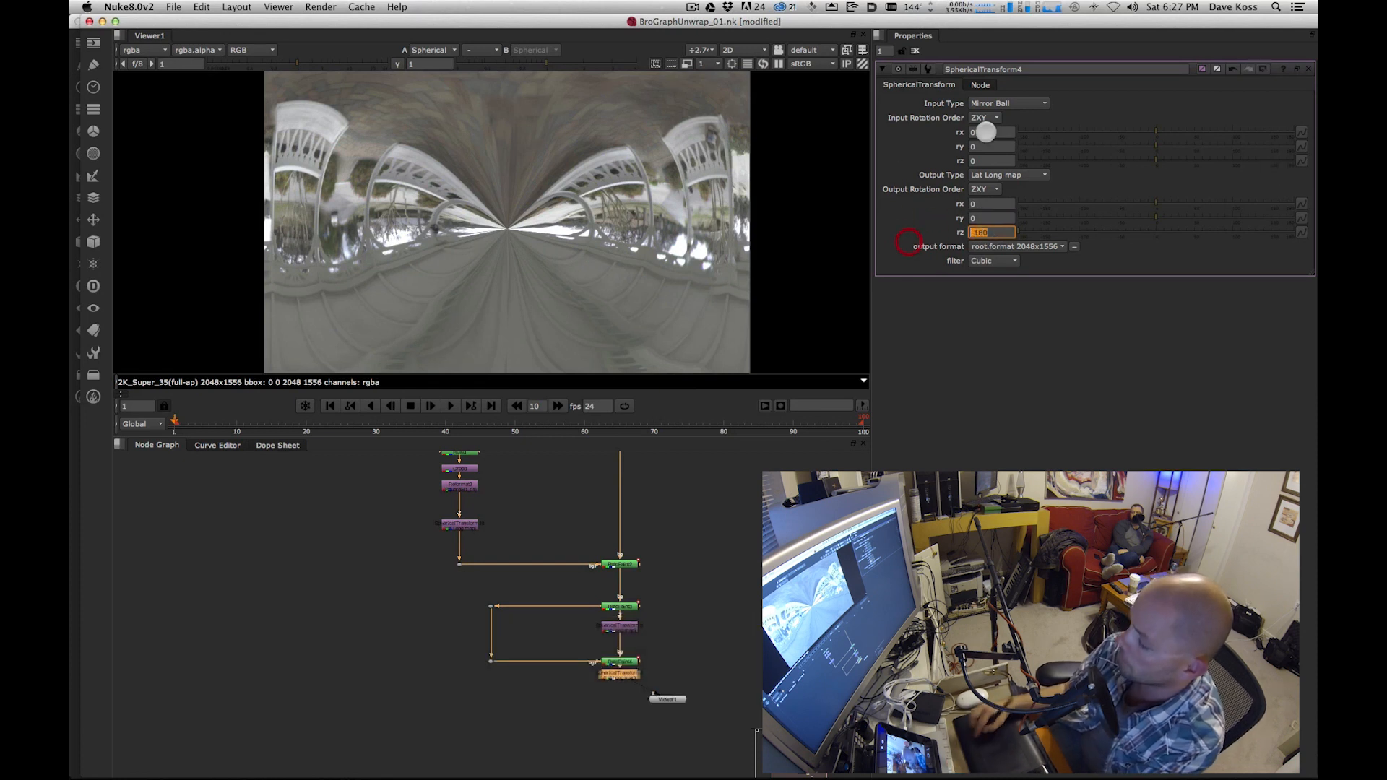
text(0)
key(Return)
- Set the new SphericalTransform's output ry rotation to -180 and its input type to Lat Long map
click(990, 217)
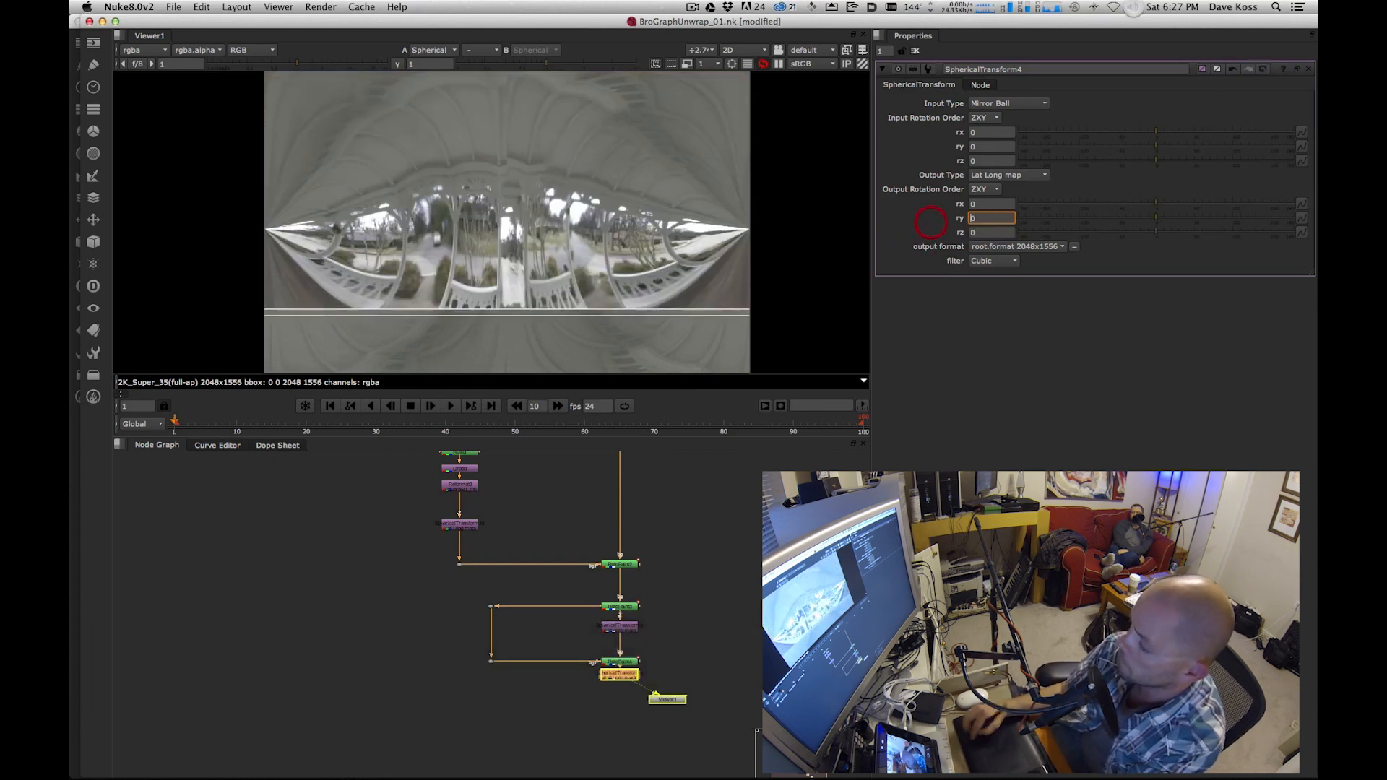
text(-180)
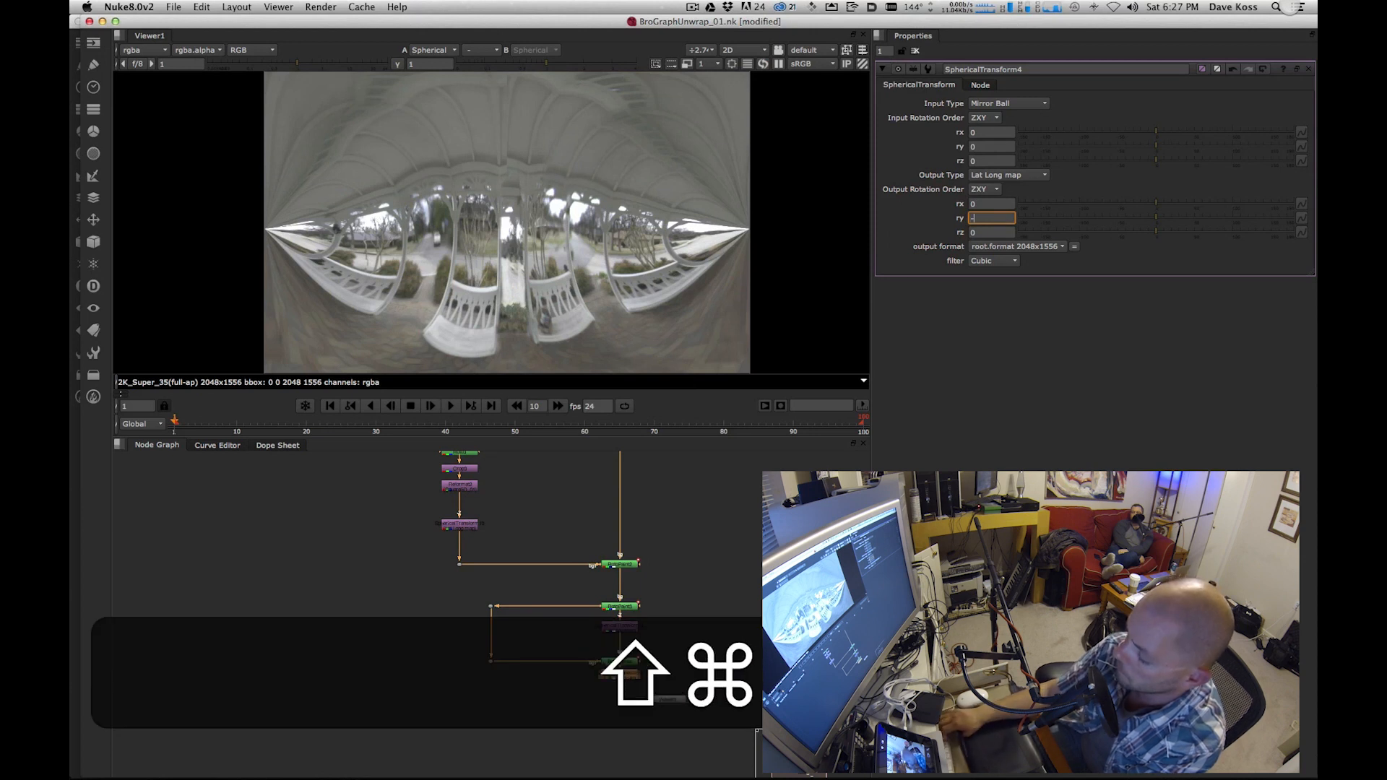
key(Return)
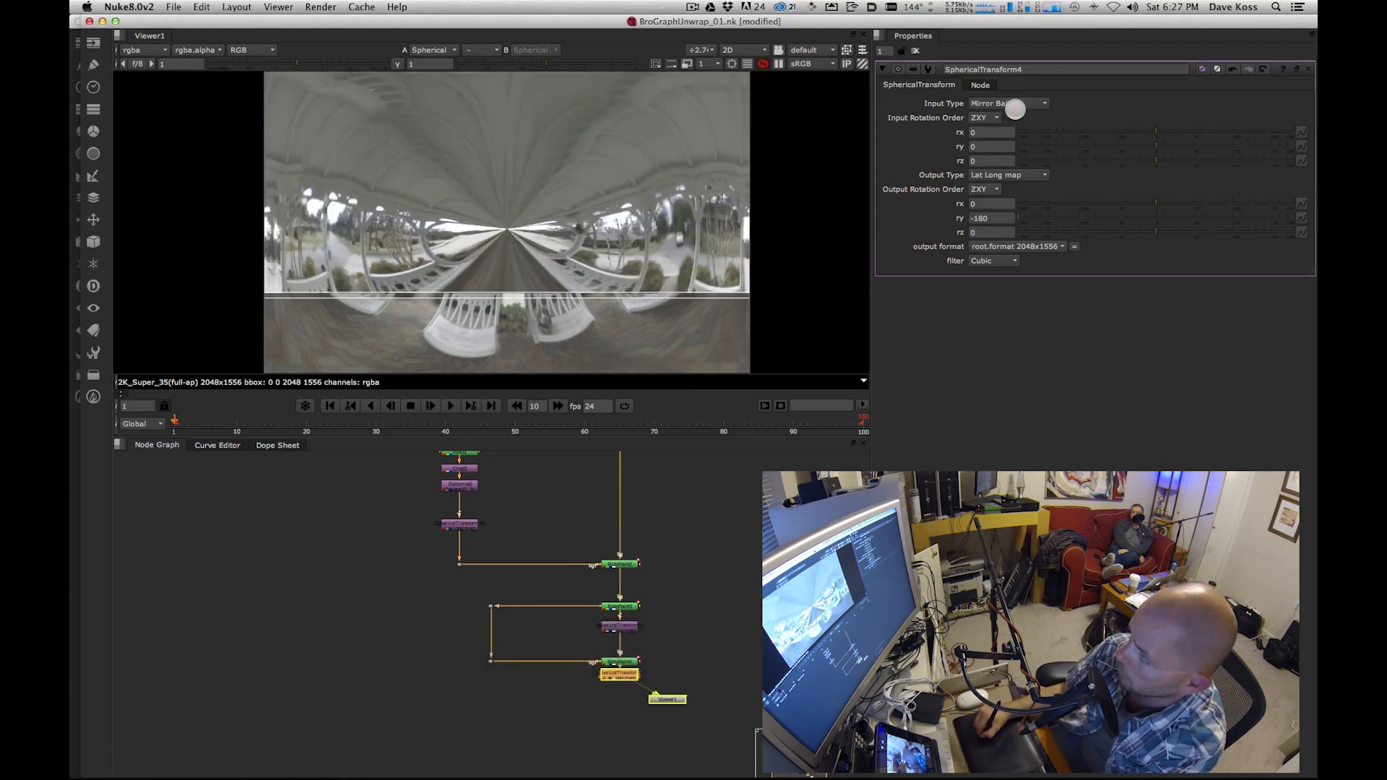
click(1008, 104)
click(1025, 119)
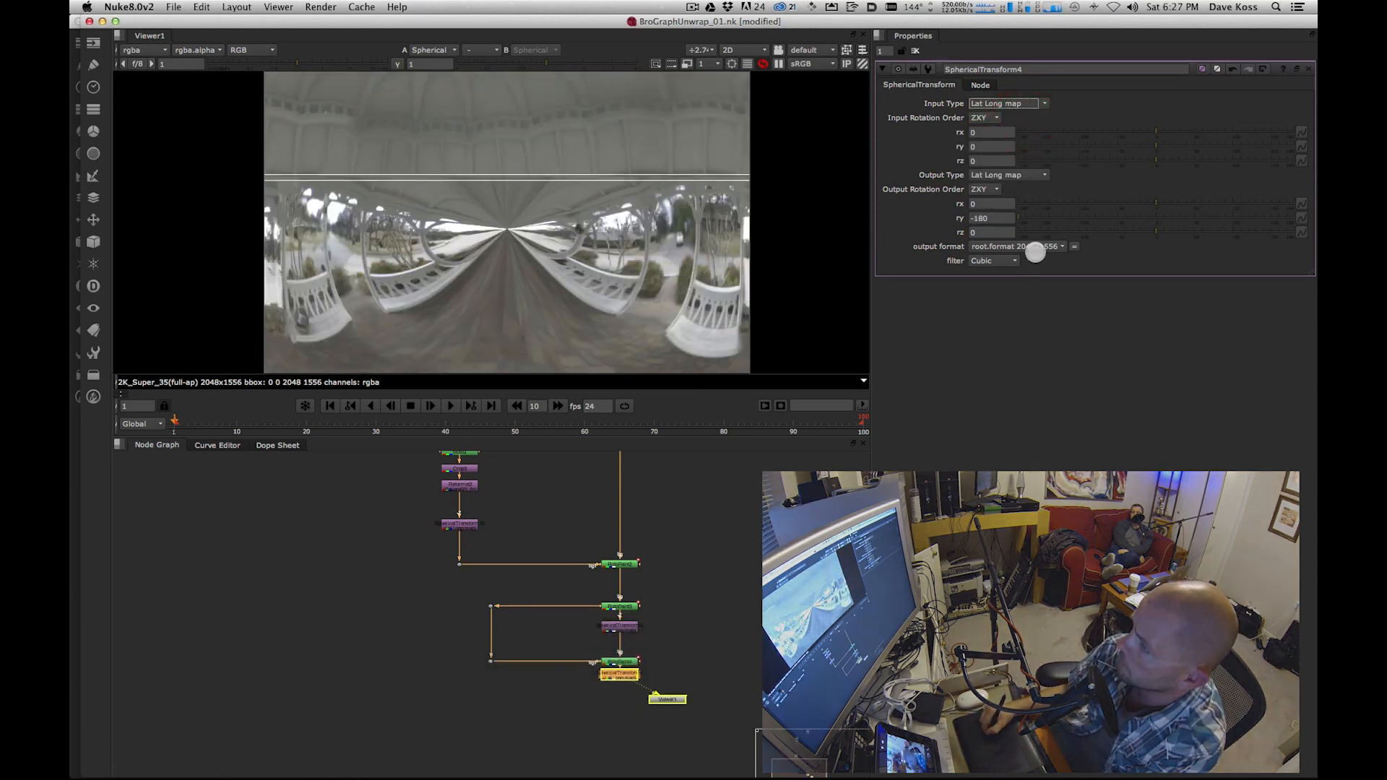
- Set the new SphericalTransform's output format to 5d_2:1 5852x2926
click(1037, 247)
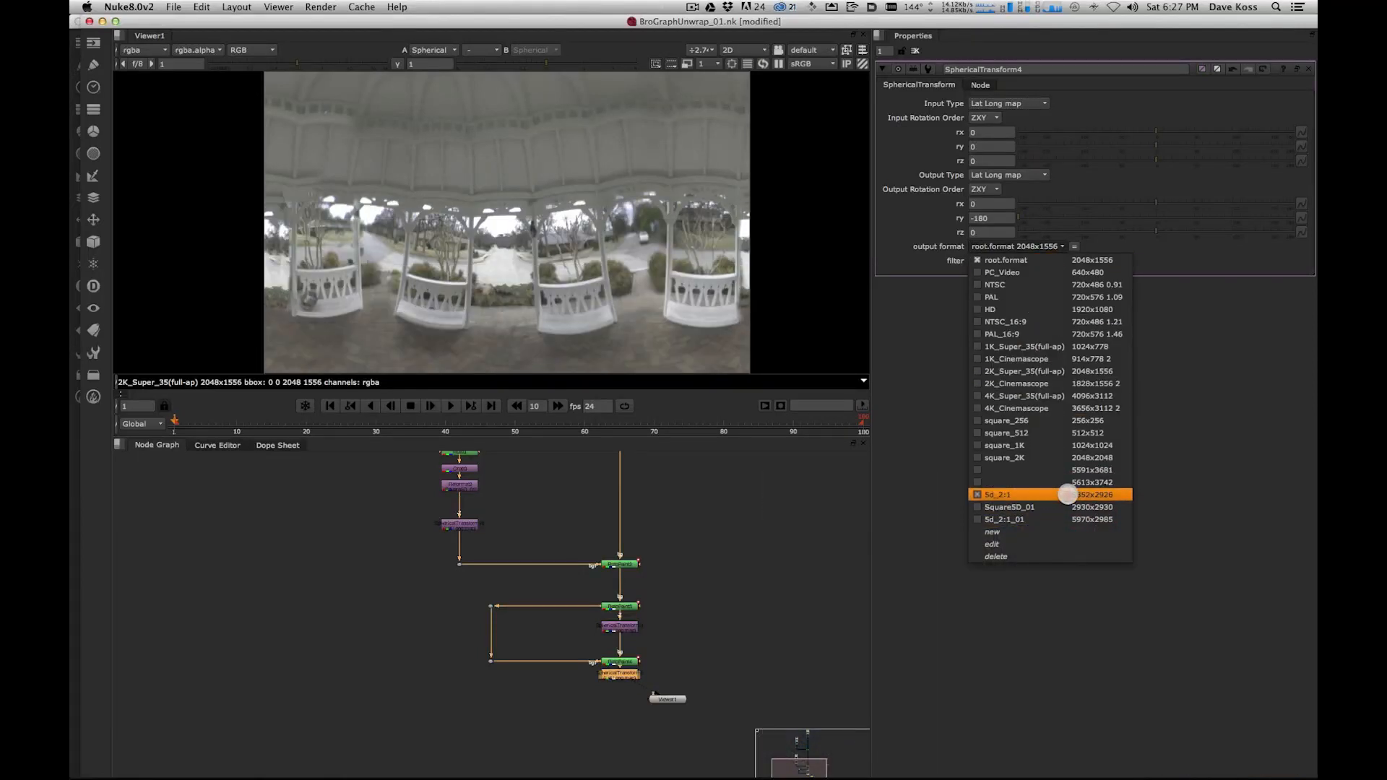
click(1067, 495)
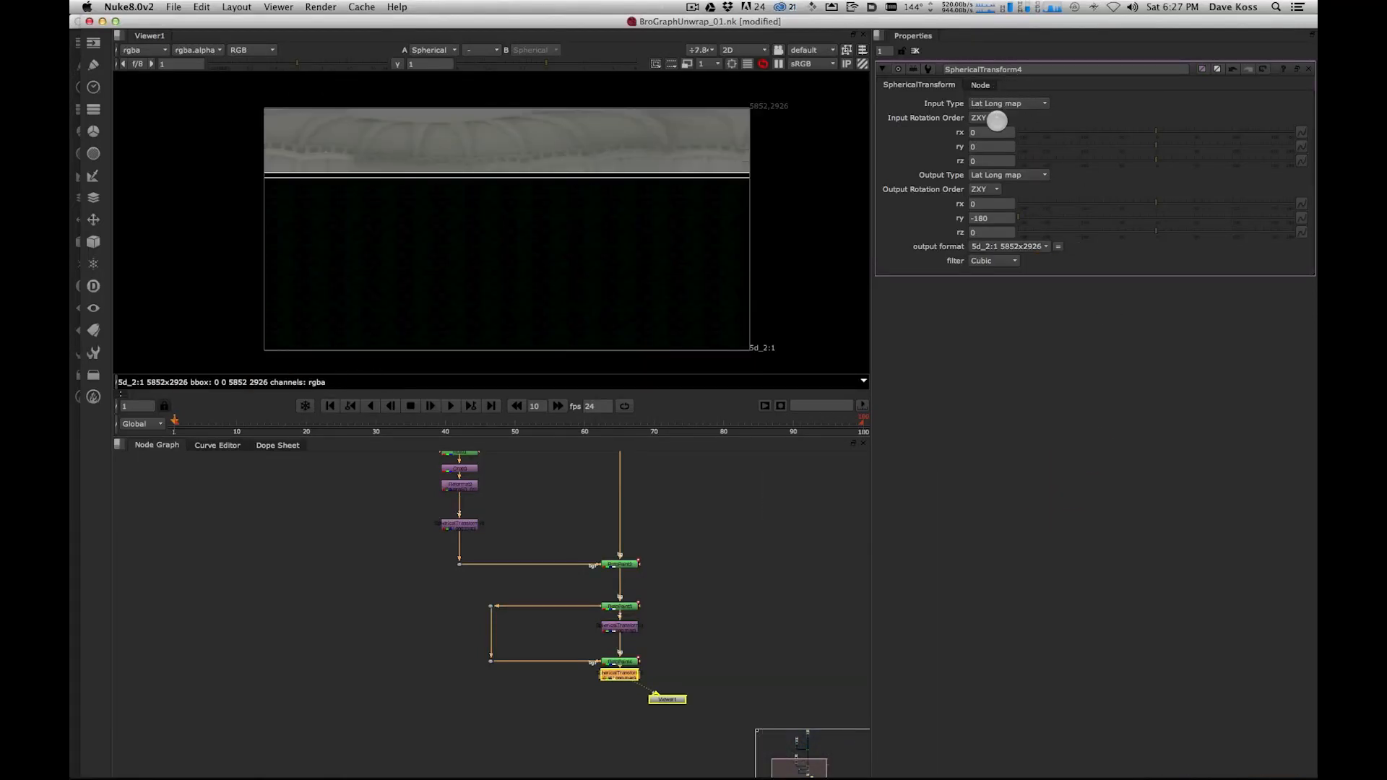
click(1041, 246)
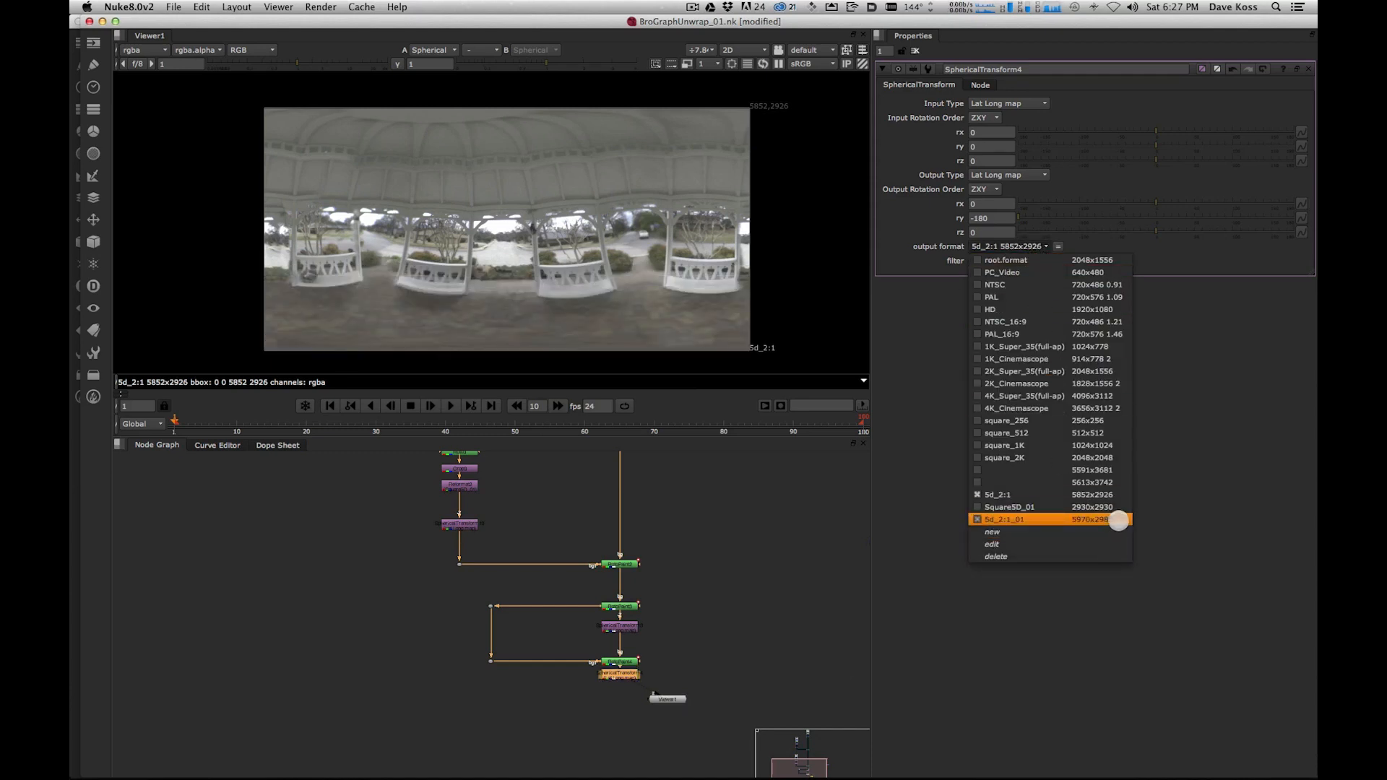
click(1276, 446)
- Move the Viewer node lower and align the new SphericalTransform directly beneath the last RotoPaint, with its output in the viewer
alt+drag(690, 629, 671, 581)
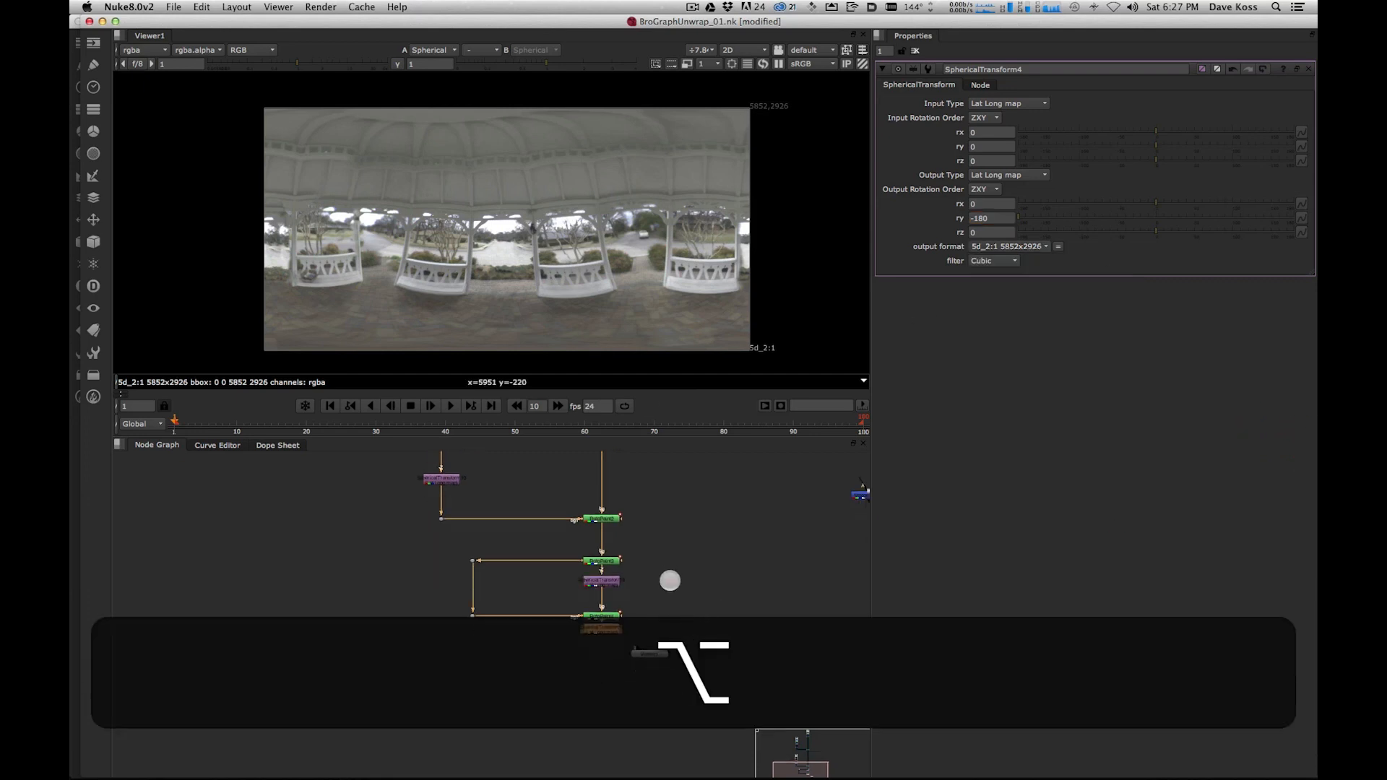
drag(649, 651, 649, 716)
drag(602, 636, 600, 642)
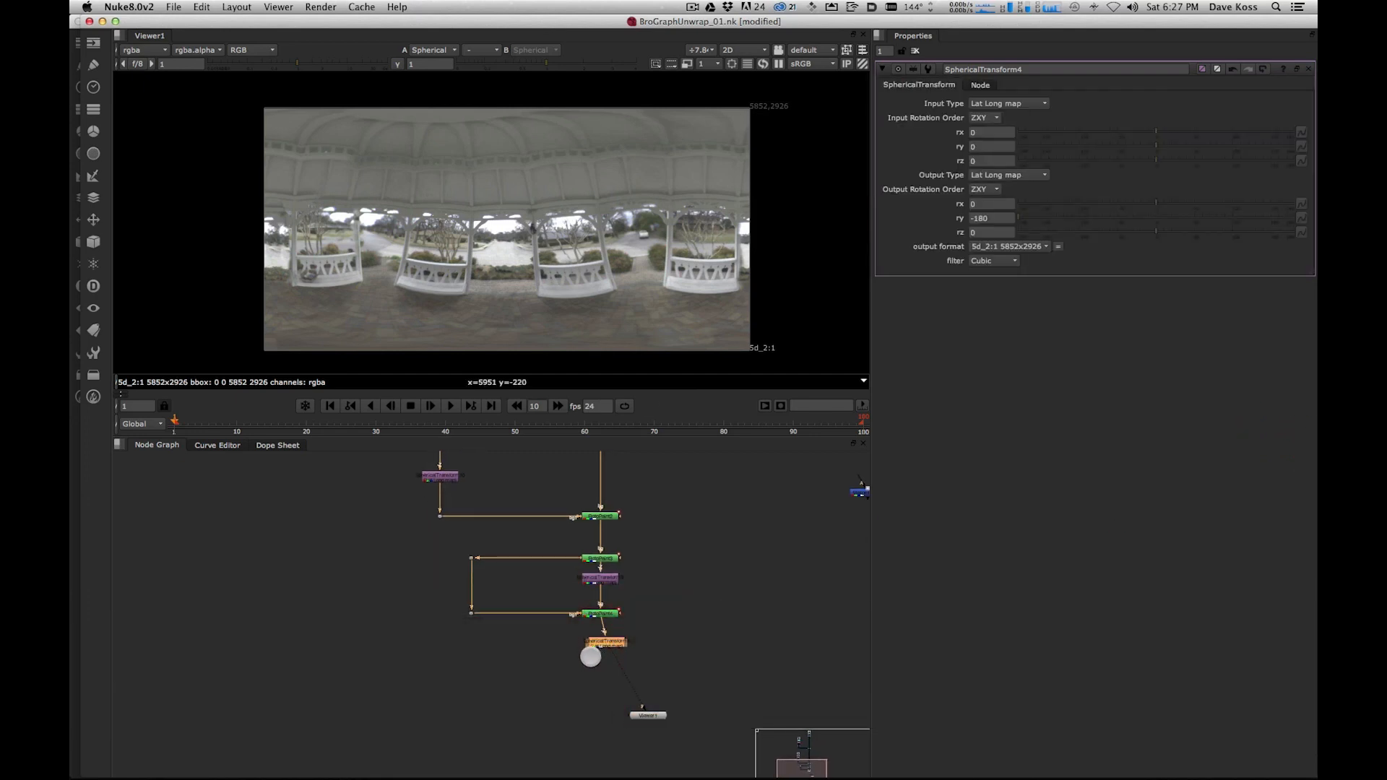
key(2)
drag(616, 642, 609, 644)
key(1)
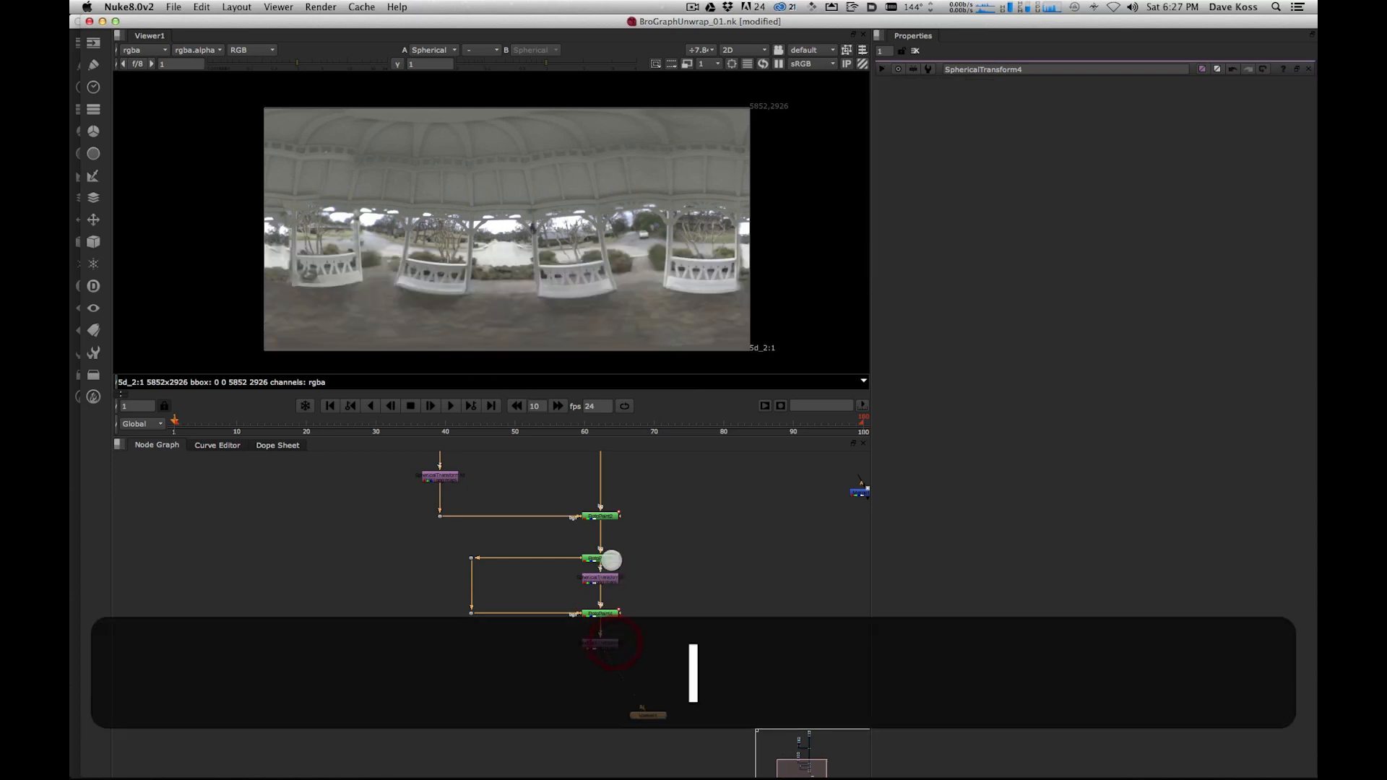
- Load the uppermost visible RotoPaint as viewer input 2 and compare it repeatedly with the final SphericalTransform on input 1
click(606, 517)
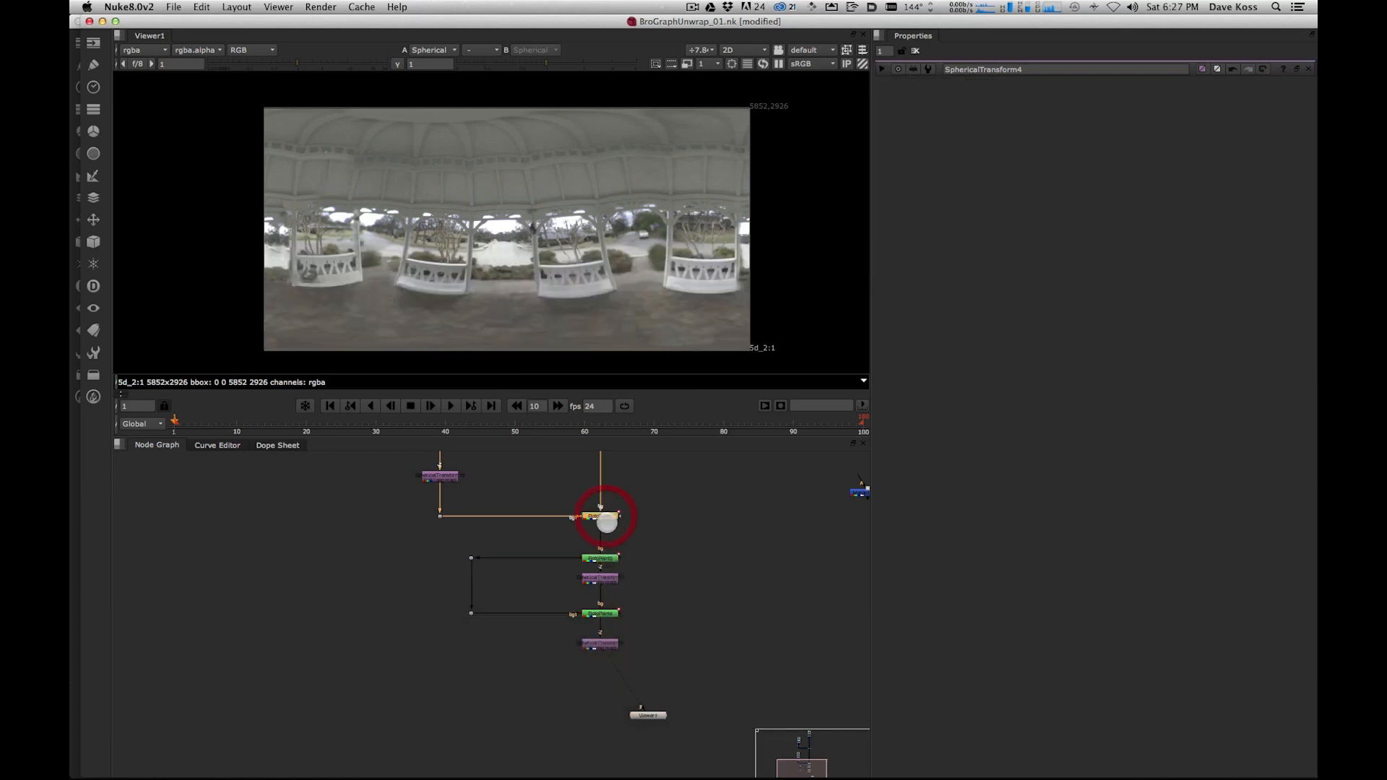
key(2)
key(1)
key(2)
key(1)
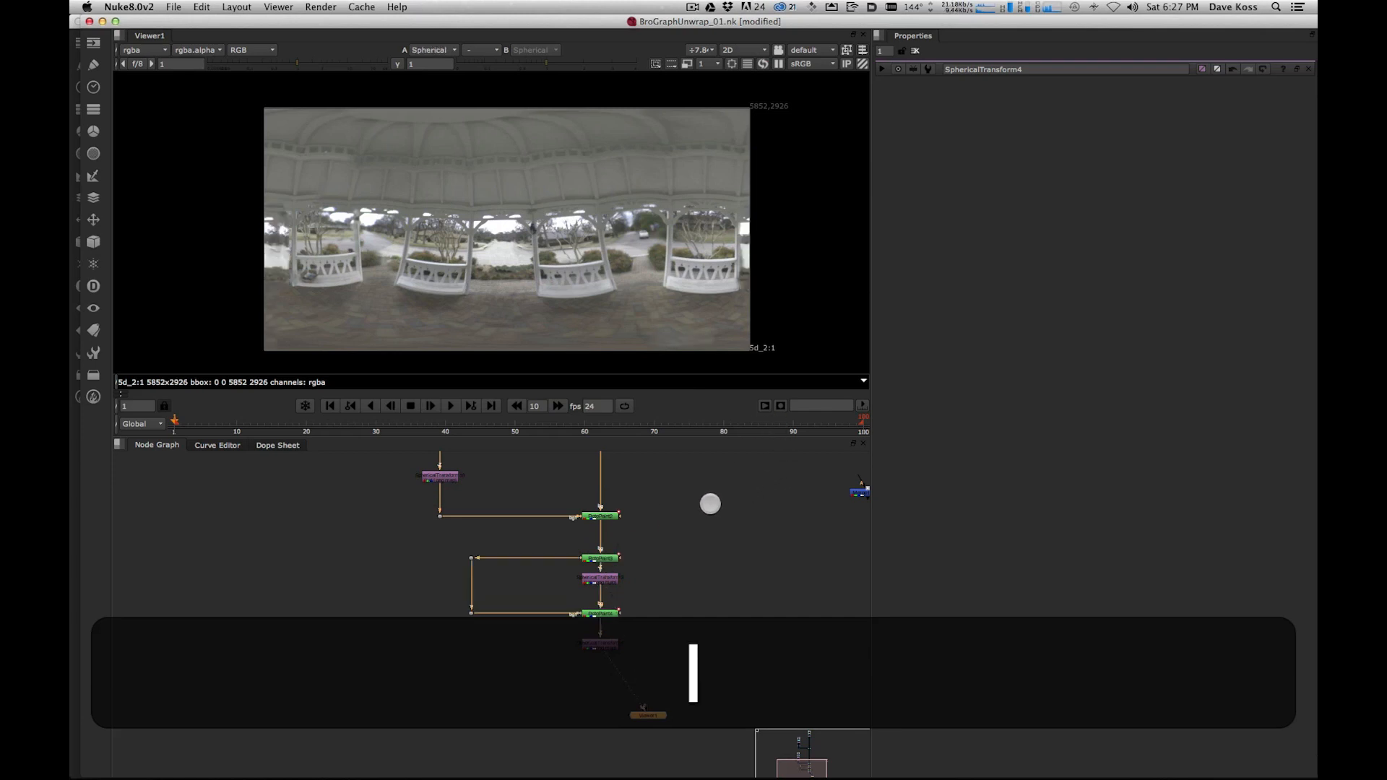
key(2)
key(1)
key(2)
key(1)
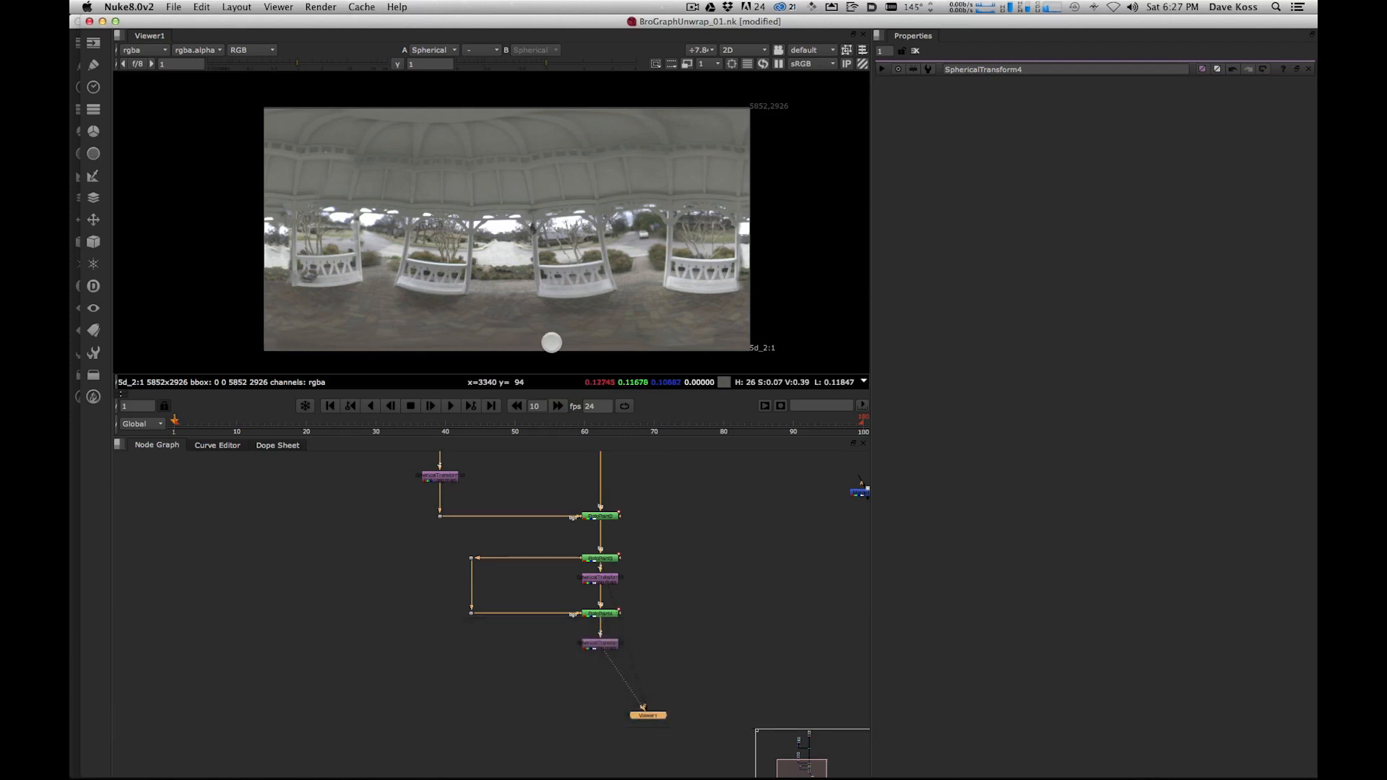
key(1)
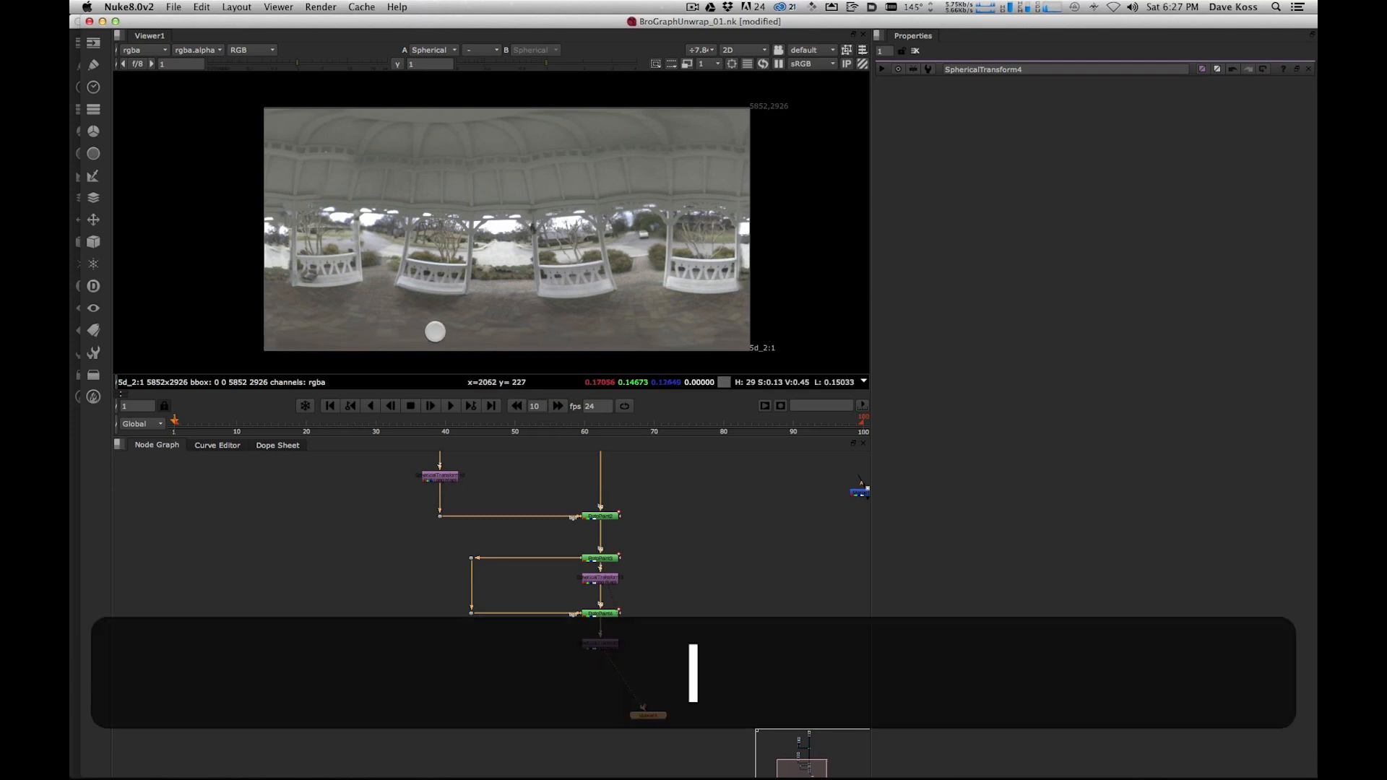
key(2)
key(1)
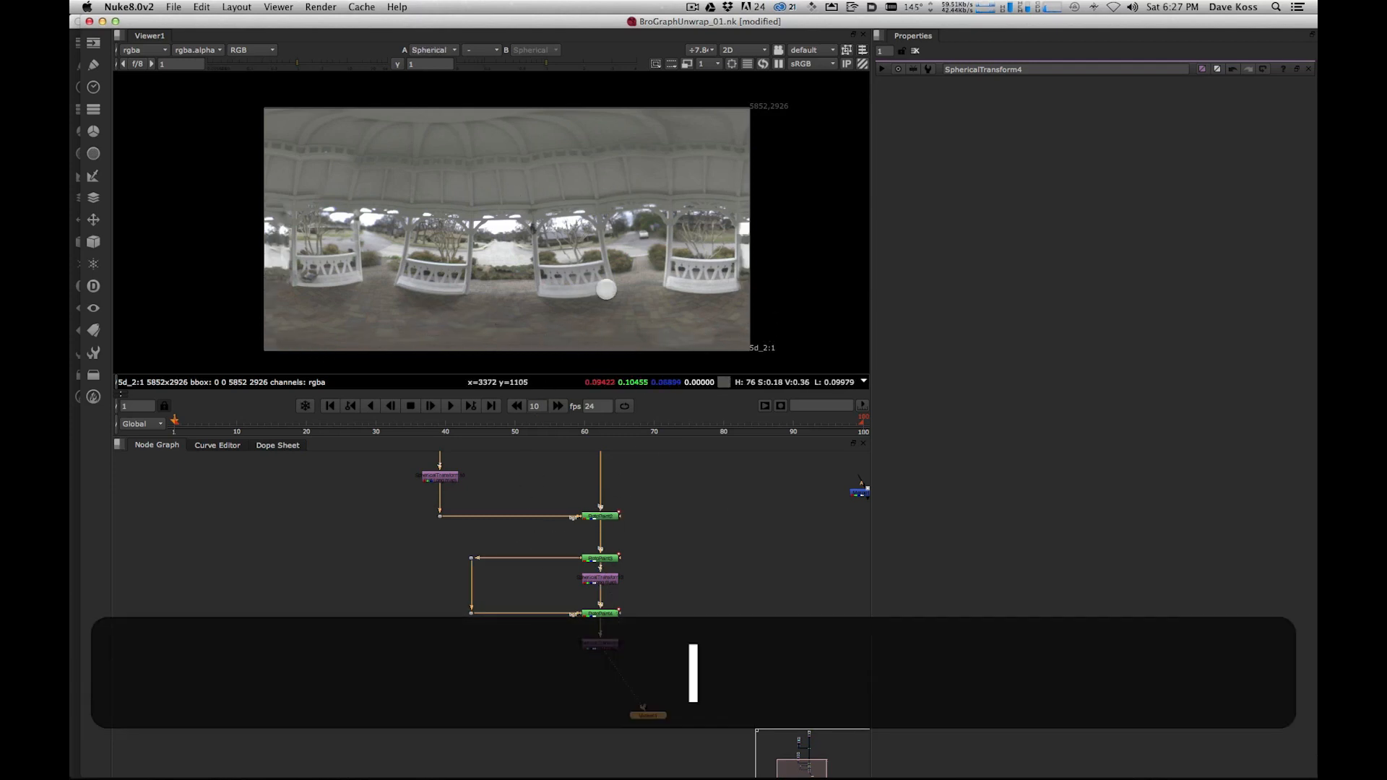
- Inspect the settings of the last and the preceding SphericalTransform nodes, and view the last one's output
double_click(597, 644)
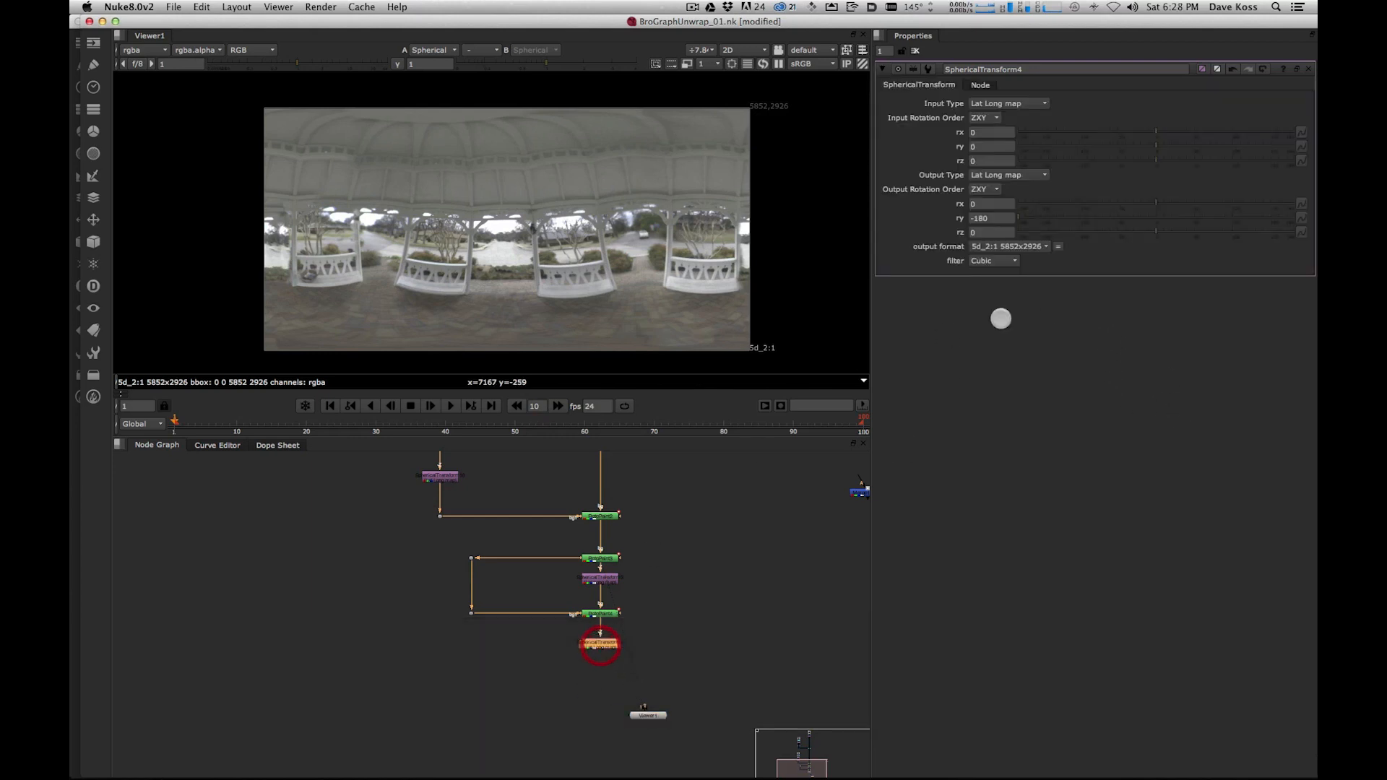
double_click(594, 574)
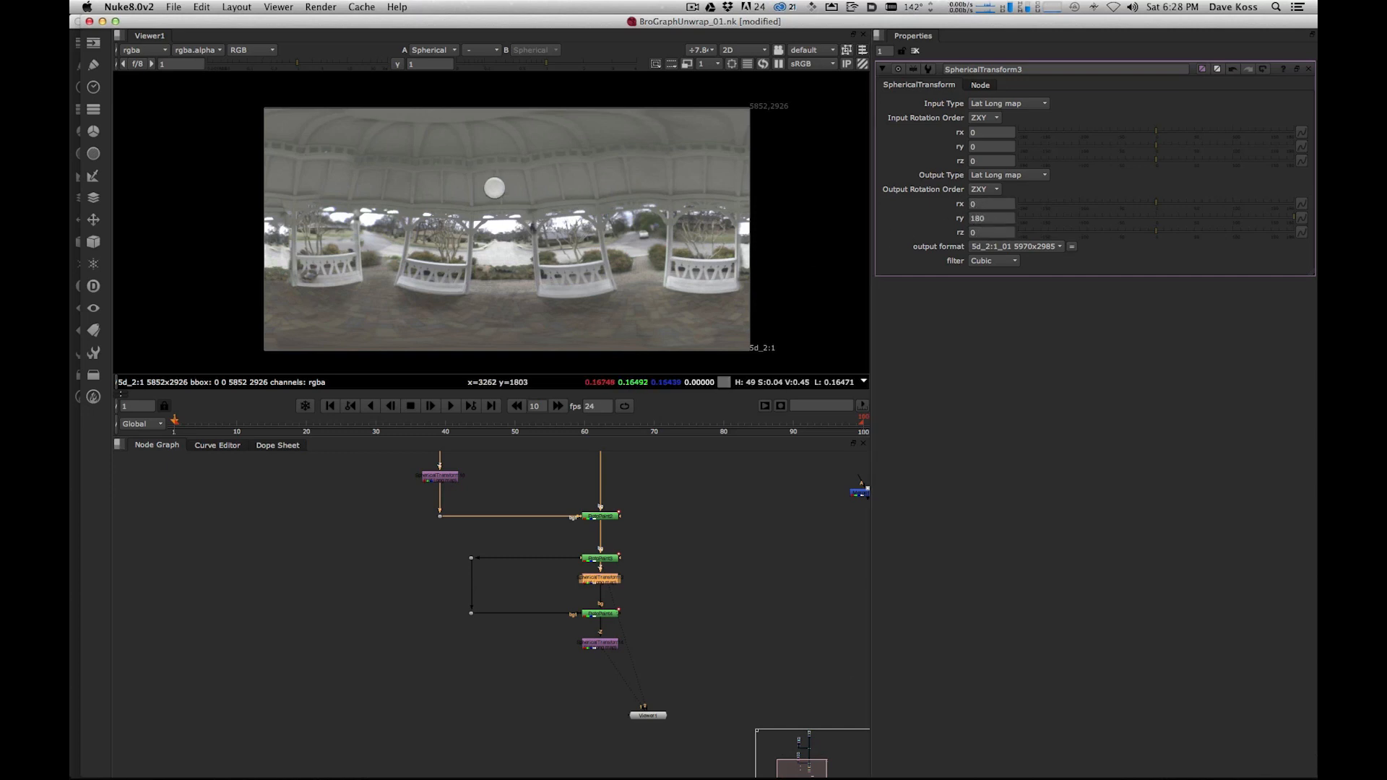
click(662, 644)
click(599, 643)
key(1)
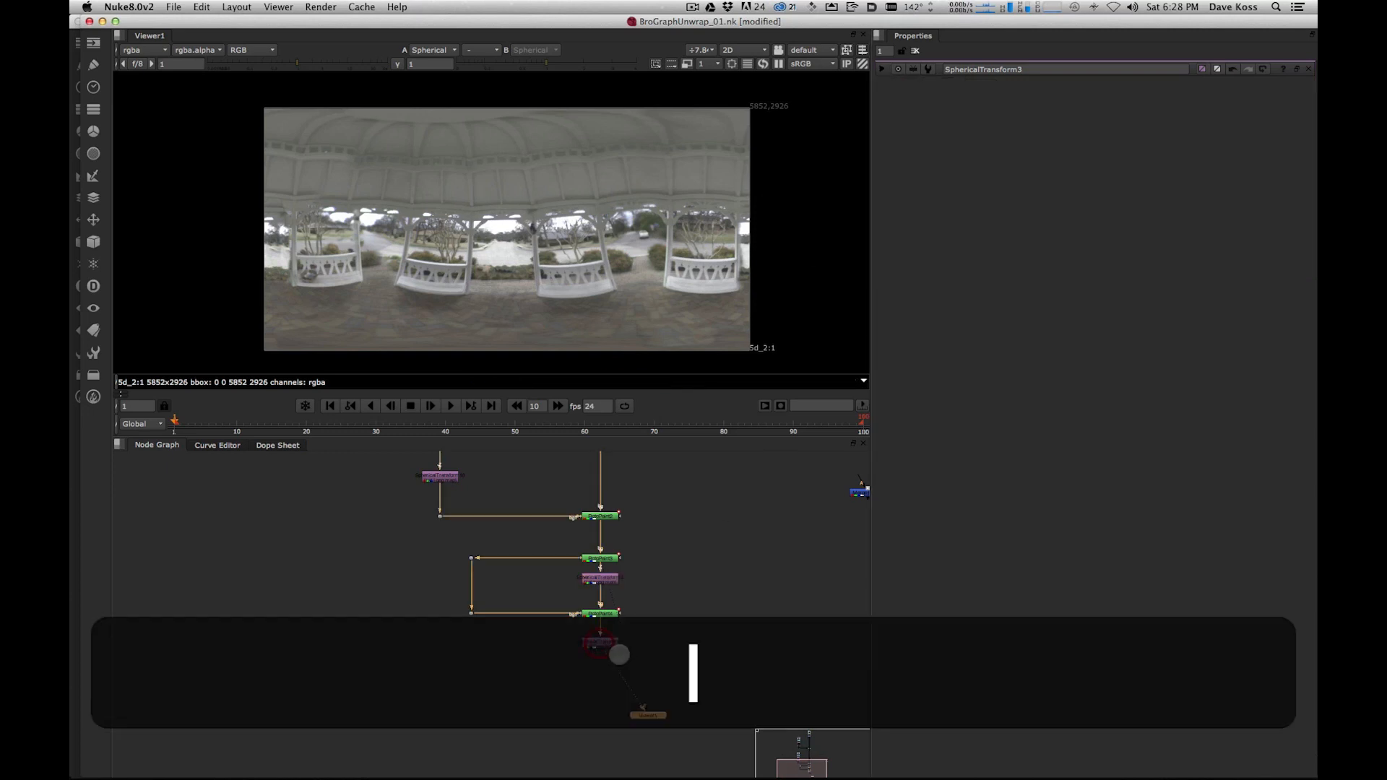
- Move the Viewer node lower and add a Sphere node directly beneath the last SphericalTransform, textured by its output
alt+drag(662, 634, 657, 494)
drag(642, 574, 679, 679)
click(610, 507)
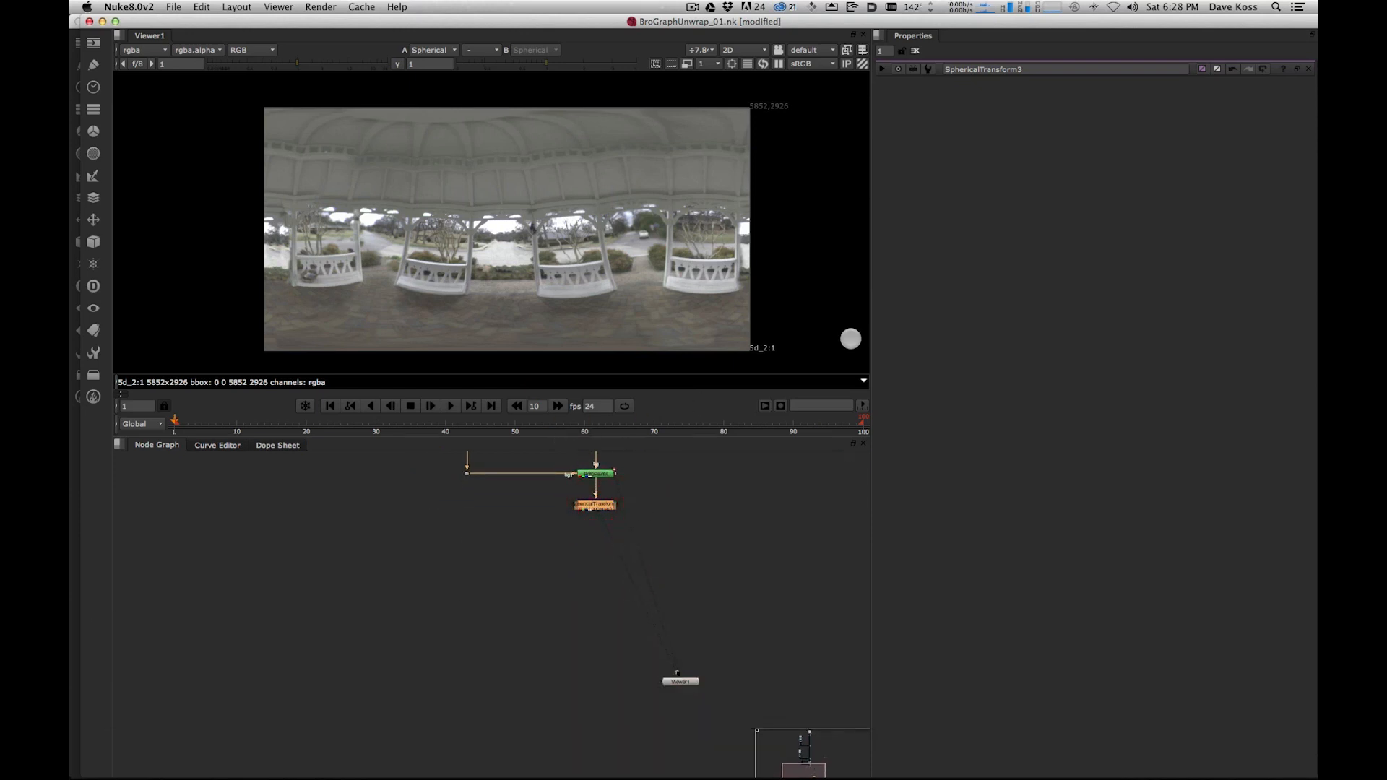
key(Tab)
text(sph)
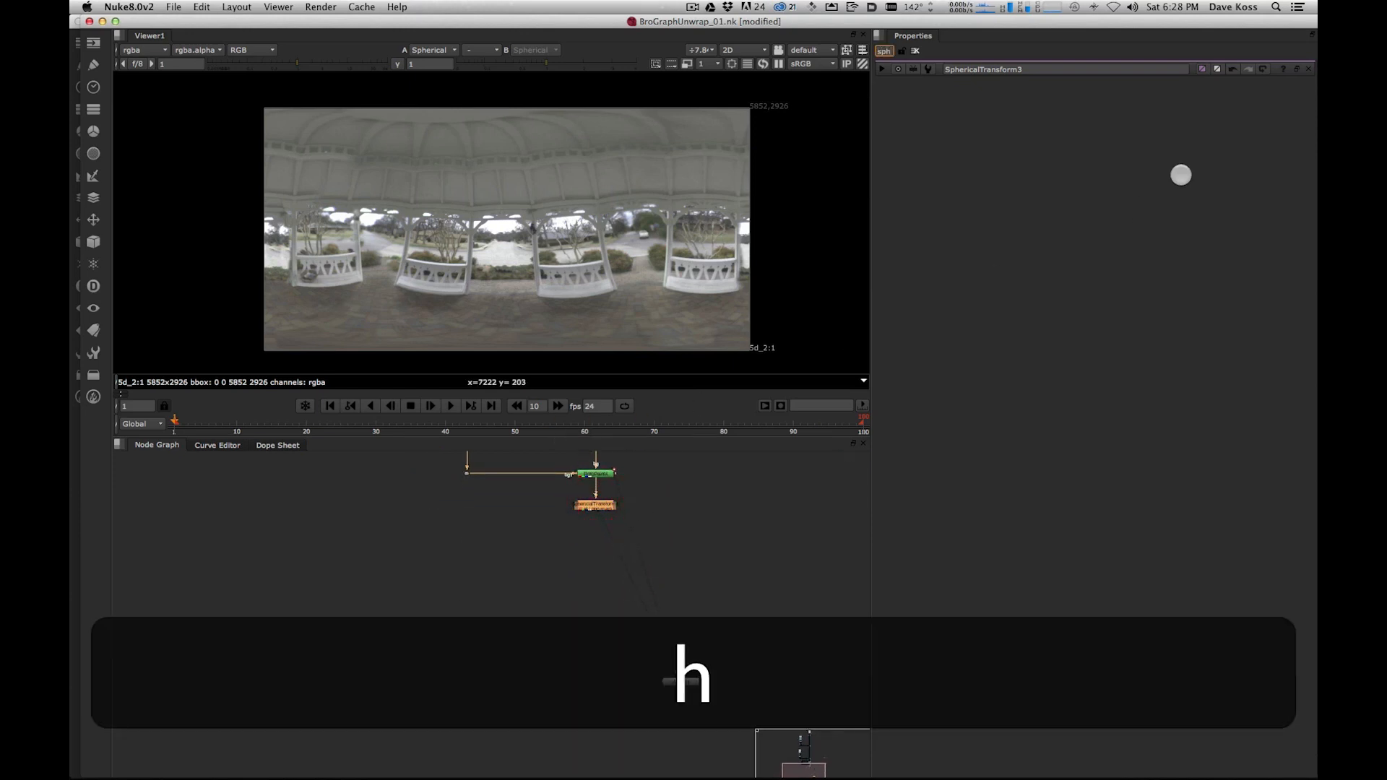
click(594, 505)
key(Tab)
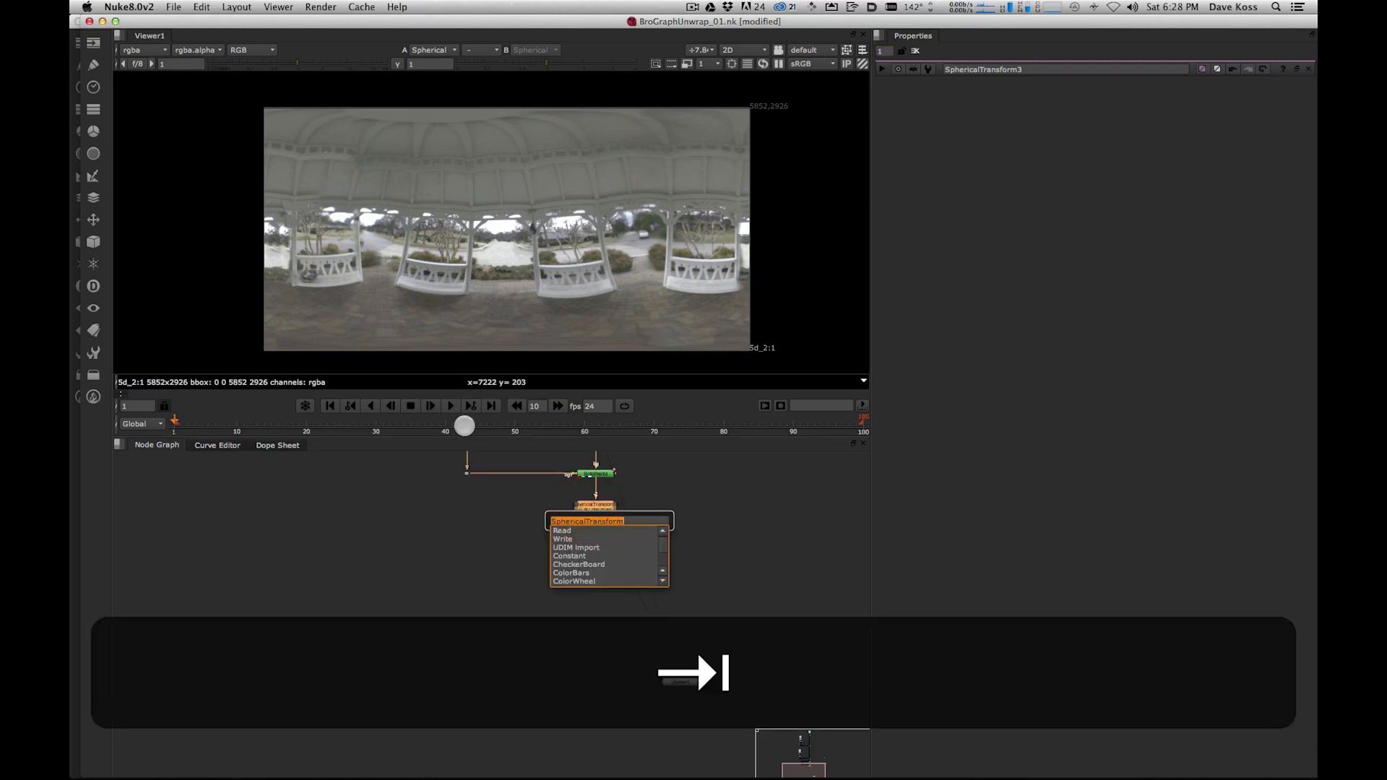
text(sp)
key(Down)
key(Down)
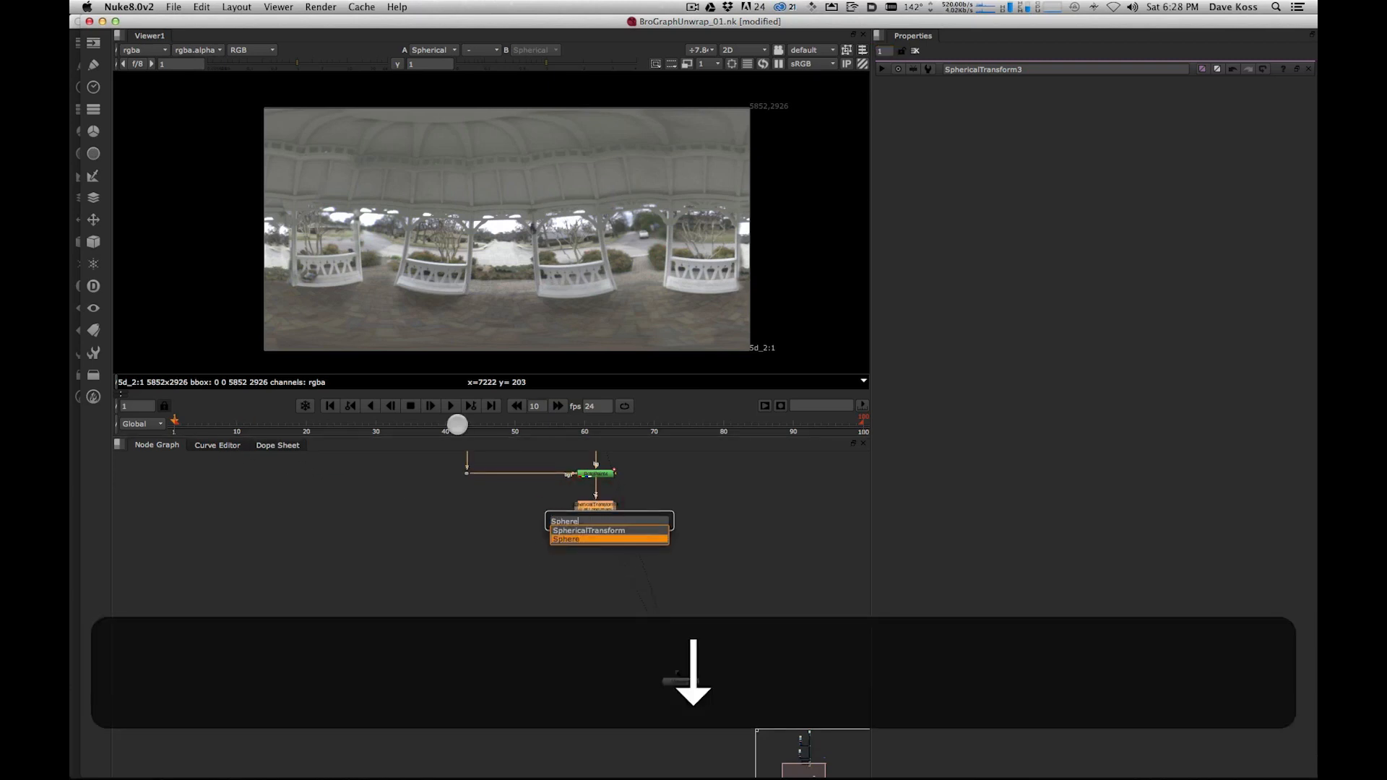
key(Return)
drag(598, 520, 598, 545)
- Set the sphere's uniform scale to 100
click(960, 323)
text(0)
key(Return)
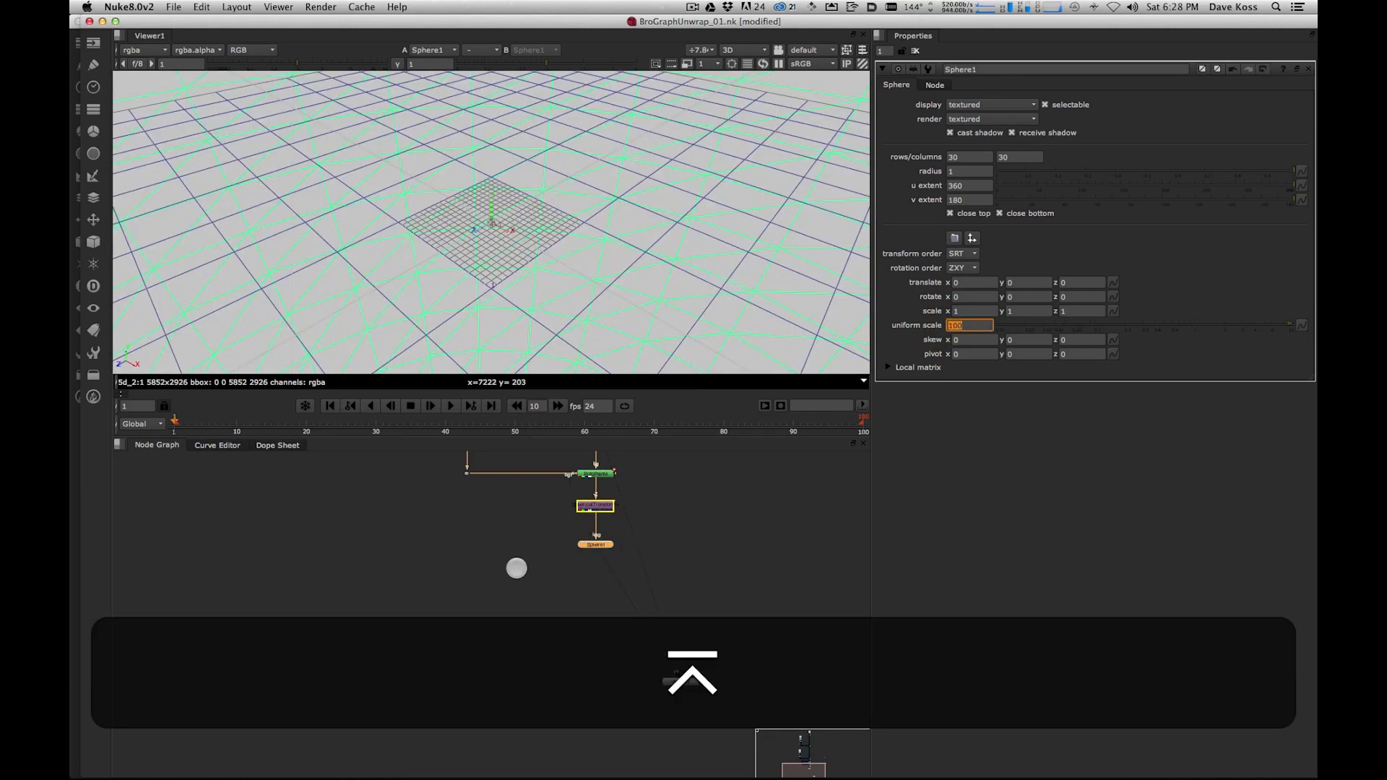
- Add a Scene node, place it beneath the Sphere node and connect the sphere to it
click(542, 557)
key(Tab)
text(sc)
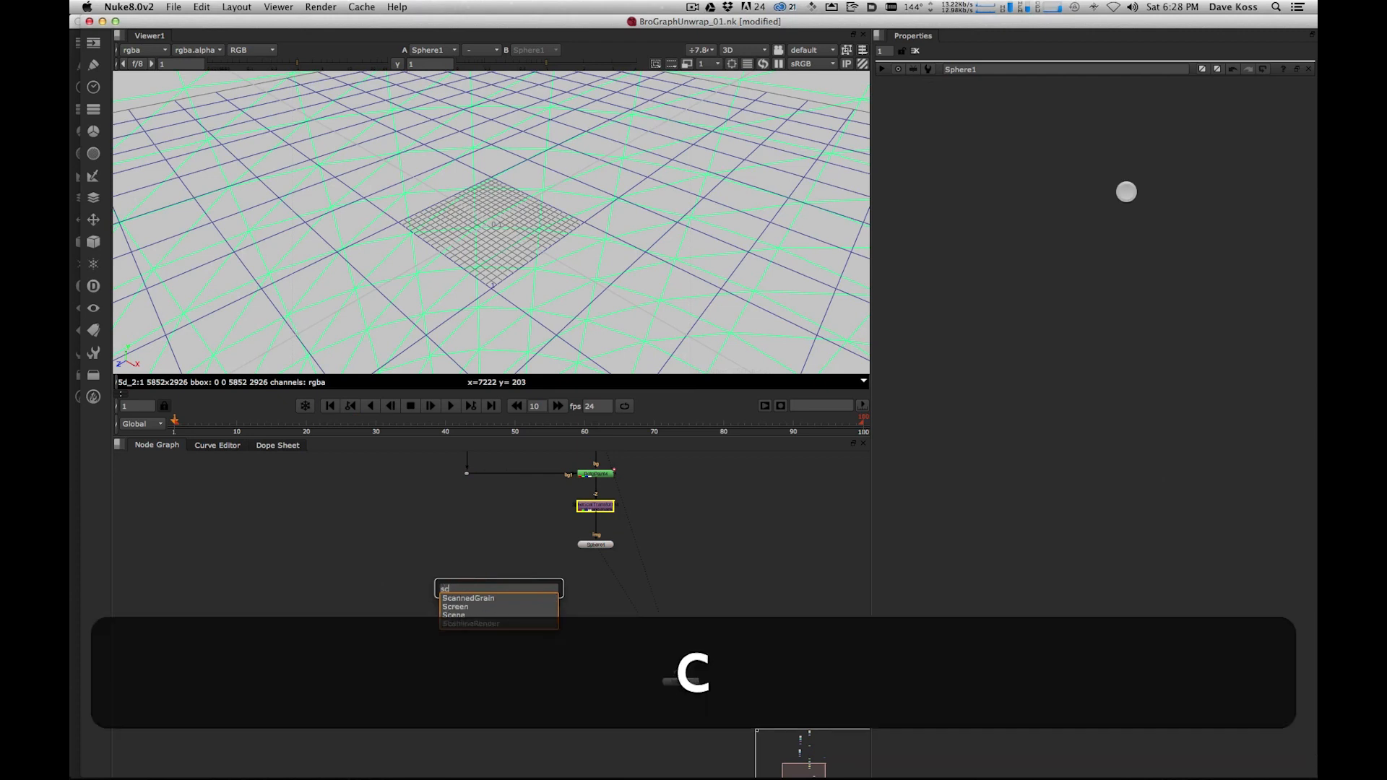
key(Down)
key(Down)
key(Return)
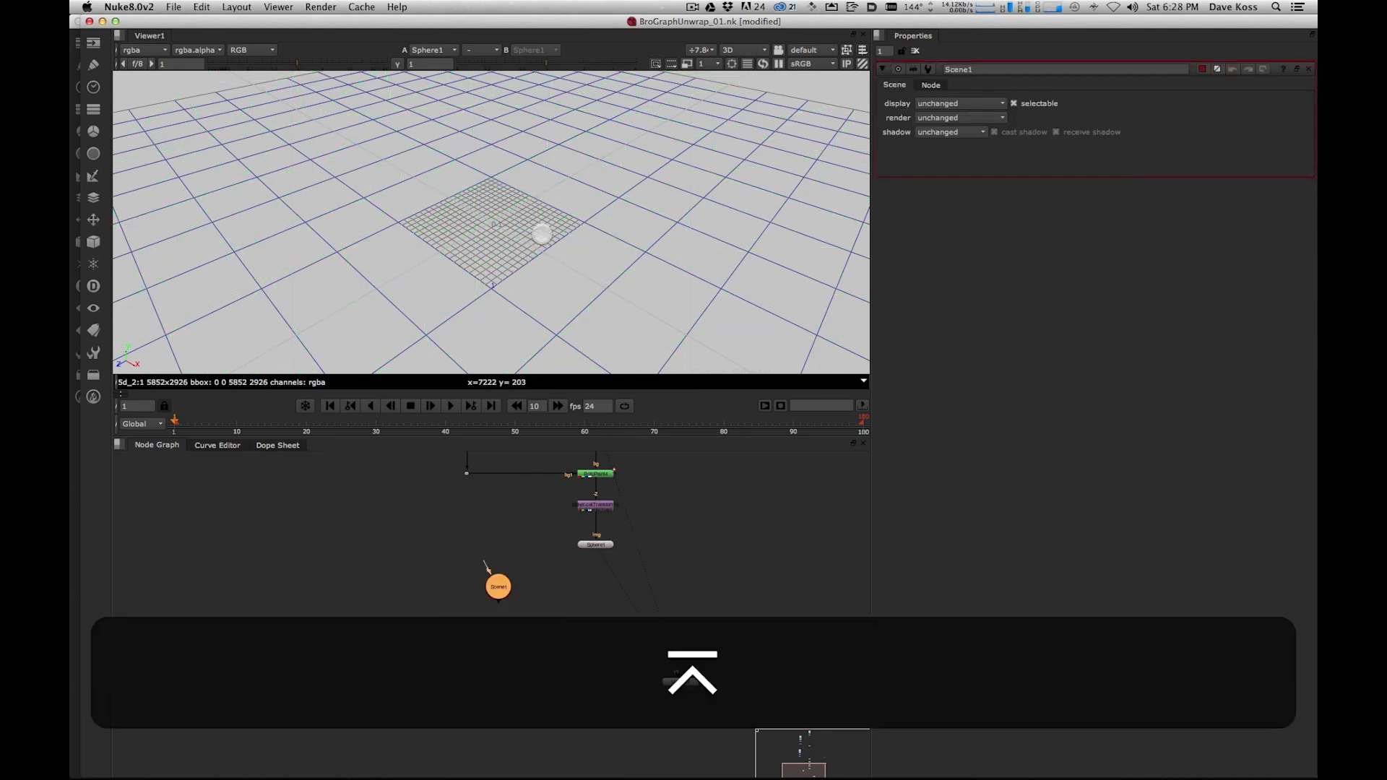
drag(508, 580, 597, 543)
- Add a Camera node beside the Scene node and connect it to the Scene
key(Tab)
text(cam)
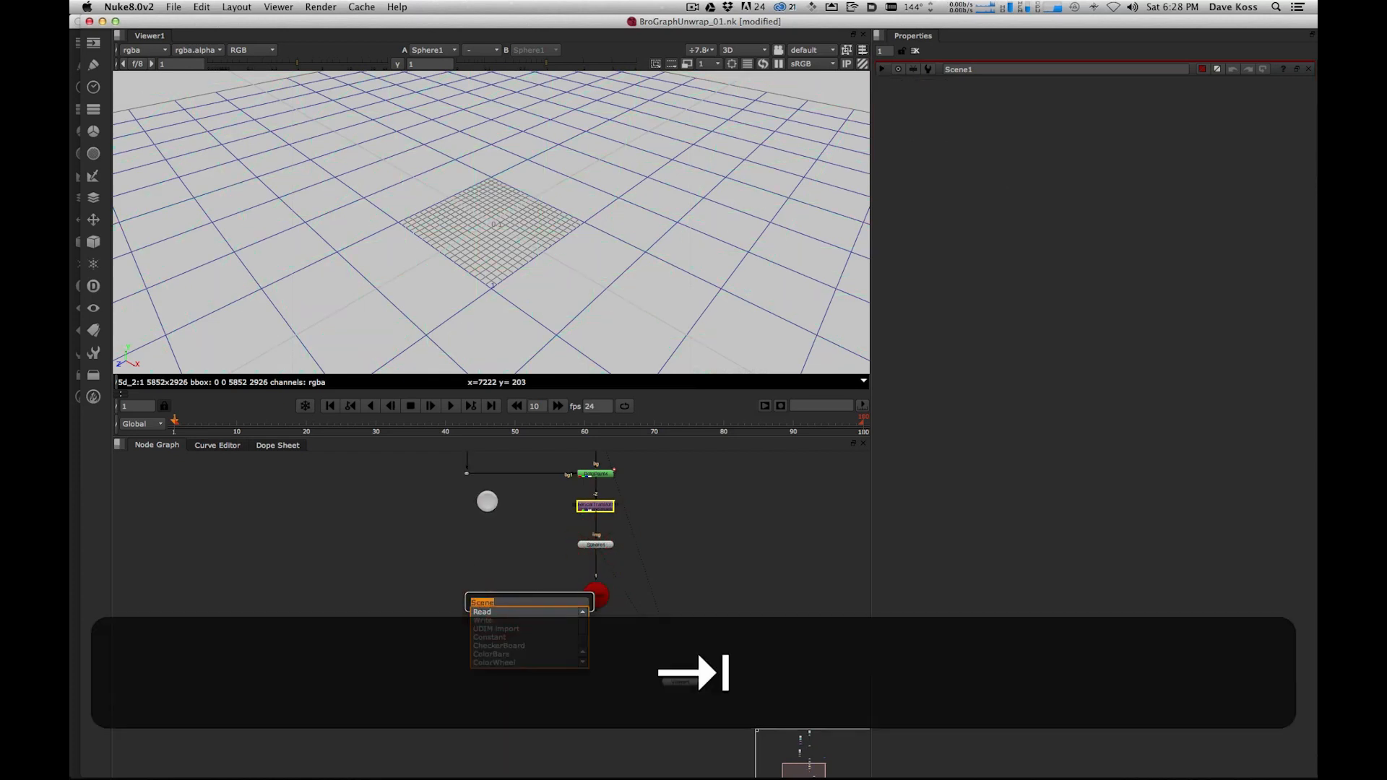
key(Down)
key(Return)
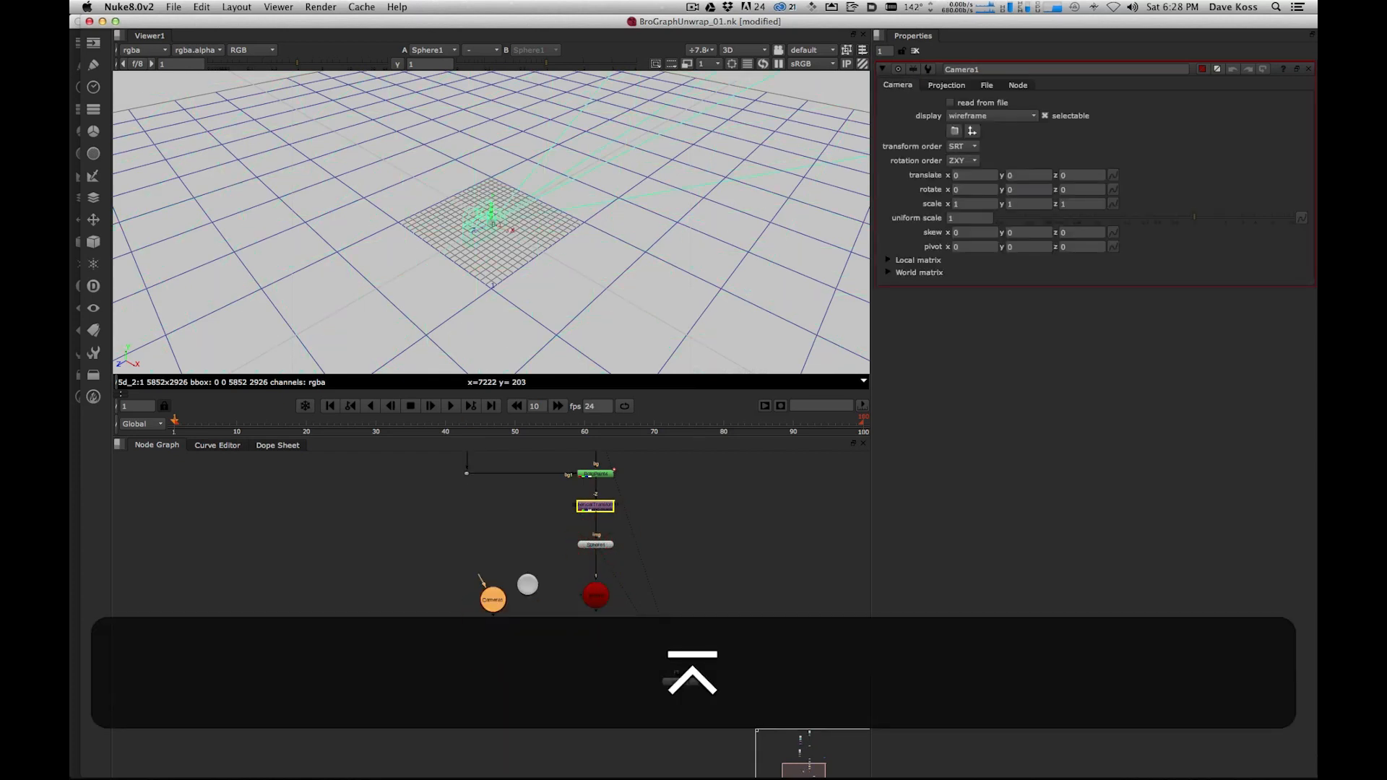
drag(480, 576, 498, 571)
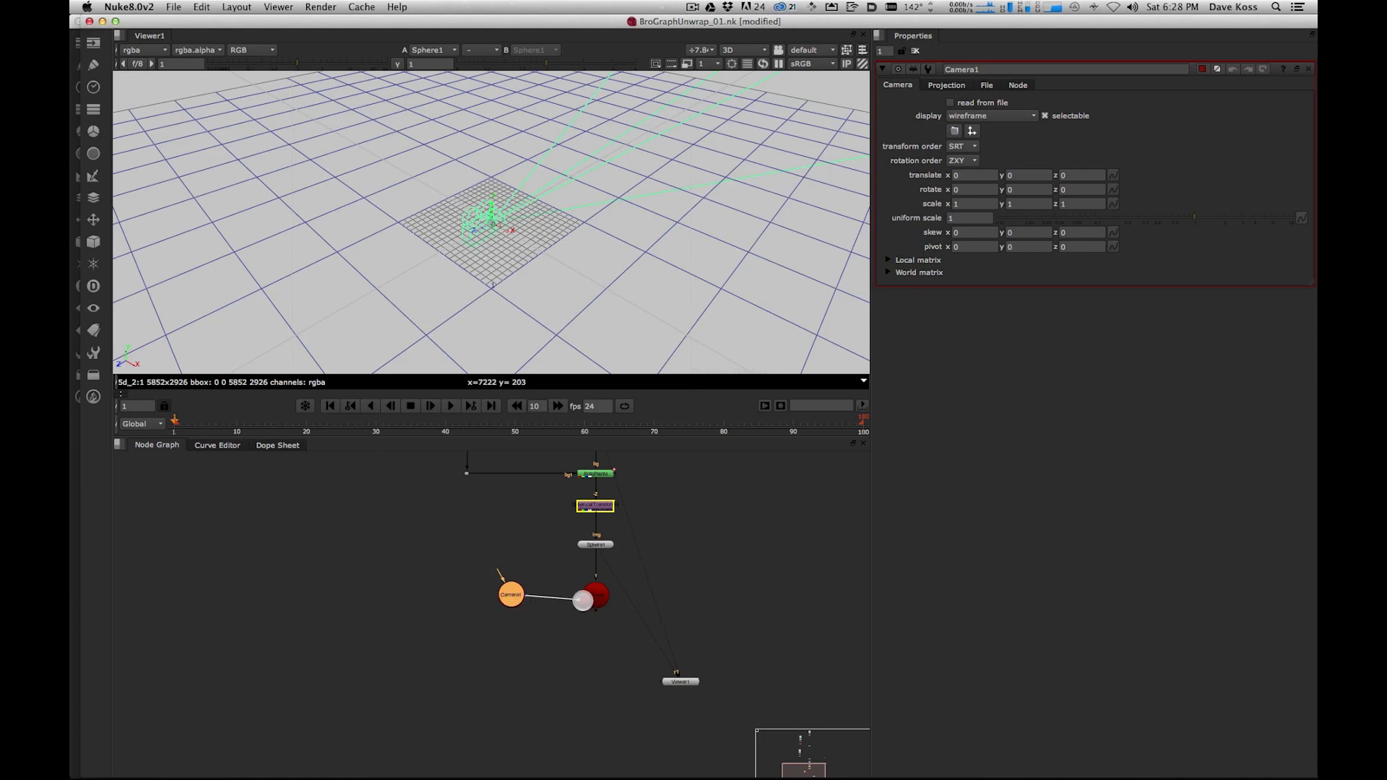
- Add a ScanlineRender node beneath the Scene, fed by it, and connect the camera to its cam input through a corner dot
click(596, 595)
key(Tab)
text(sc)
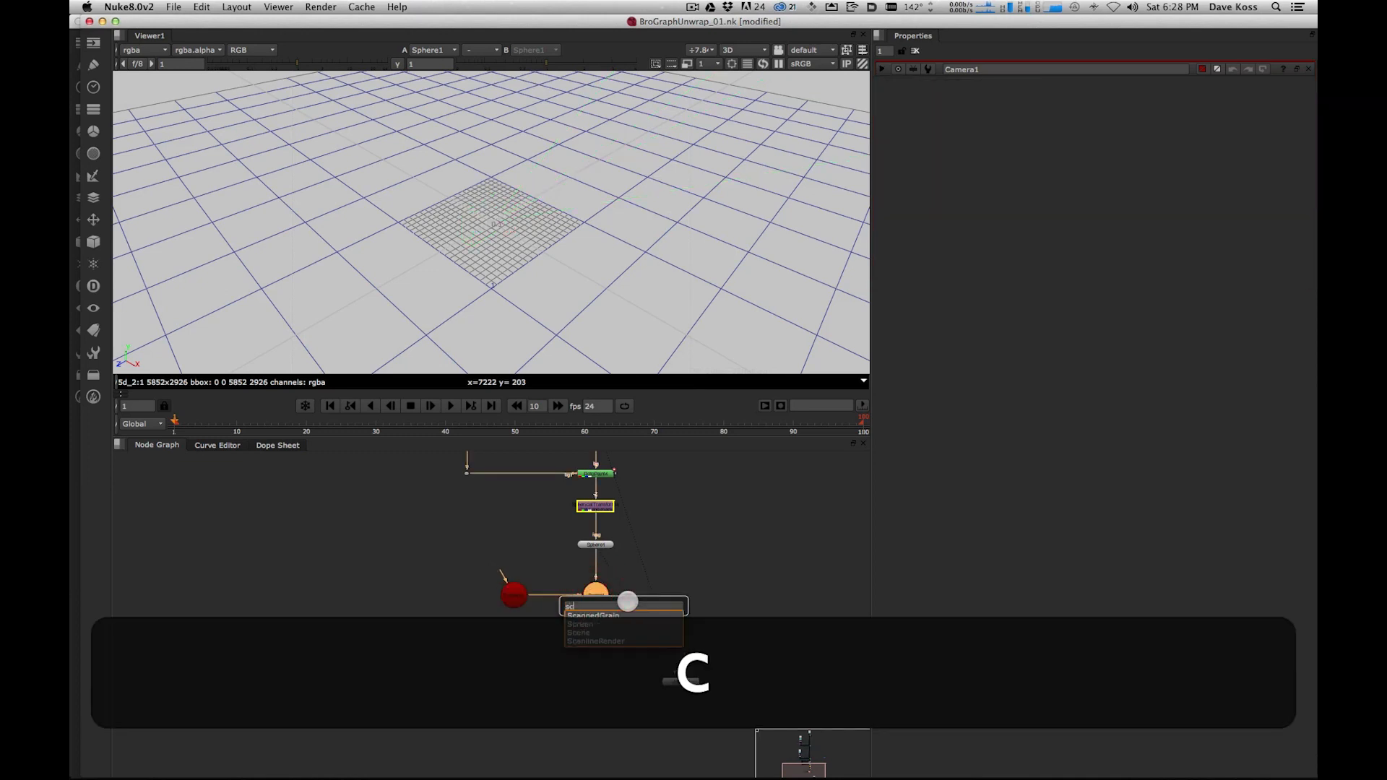
text(al)
key(Down)
key(Return)
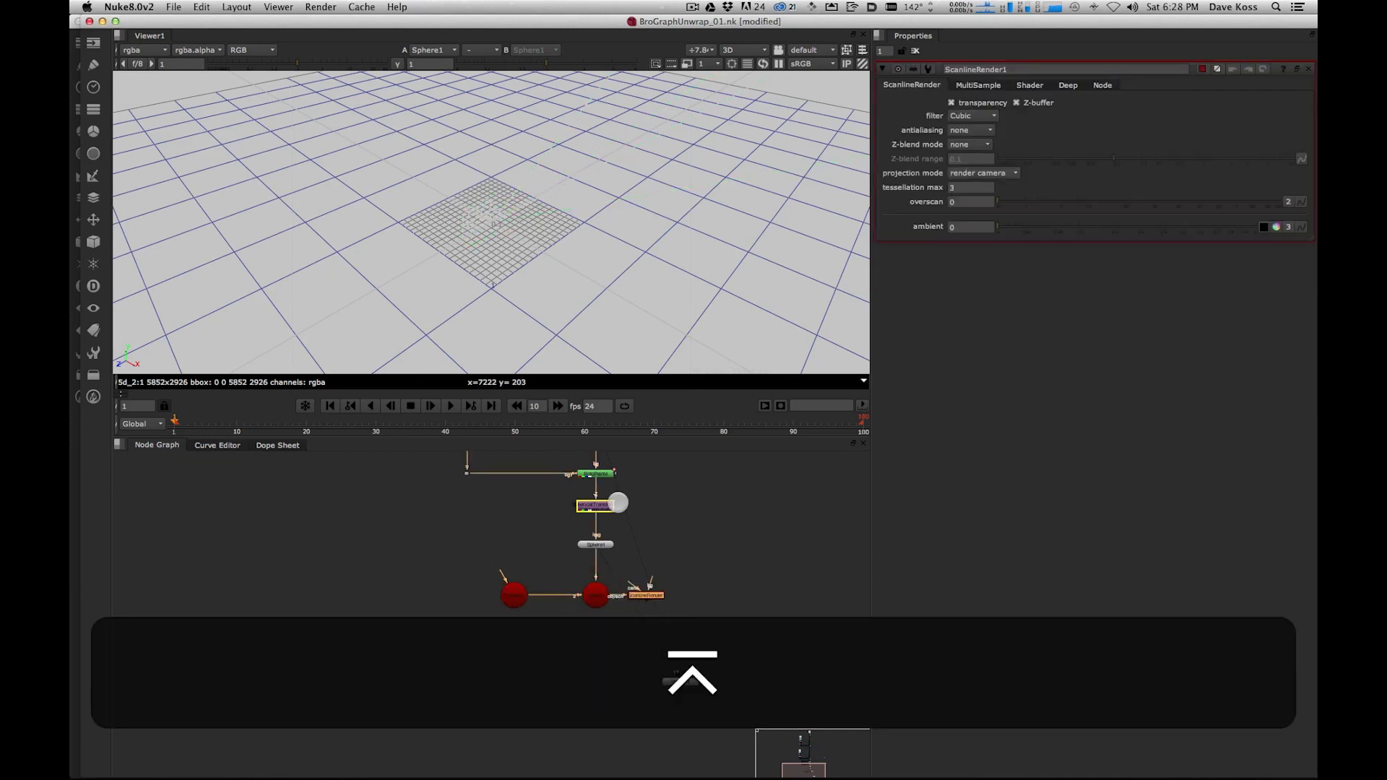
drag(646, 595, 603, 661)
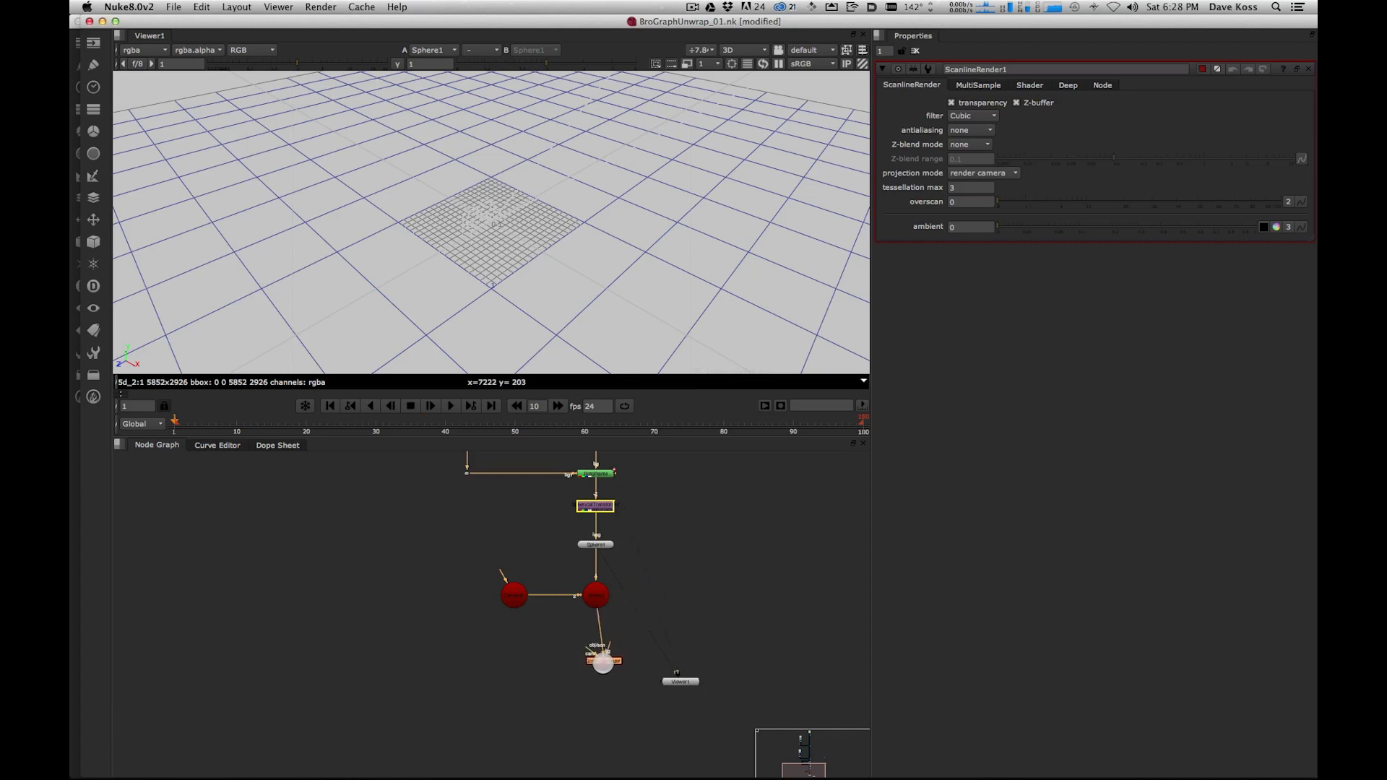
drag(521, 600, 517, 597)
key(super)
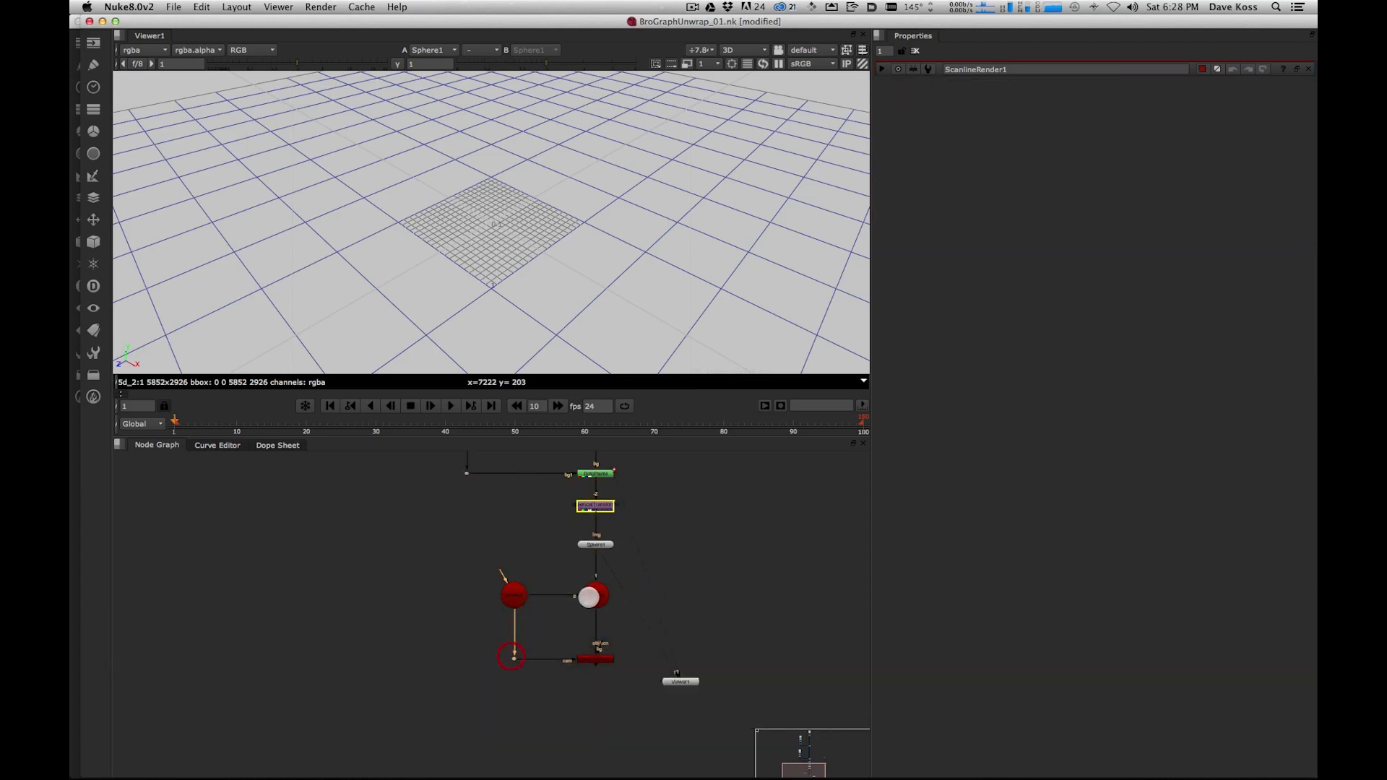
- Load the Scene node into the viewer and inspect the panorama mapped onto the sphere from inside in 3D
click(591, 596)
key(2)
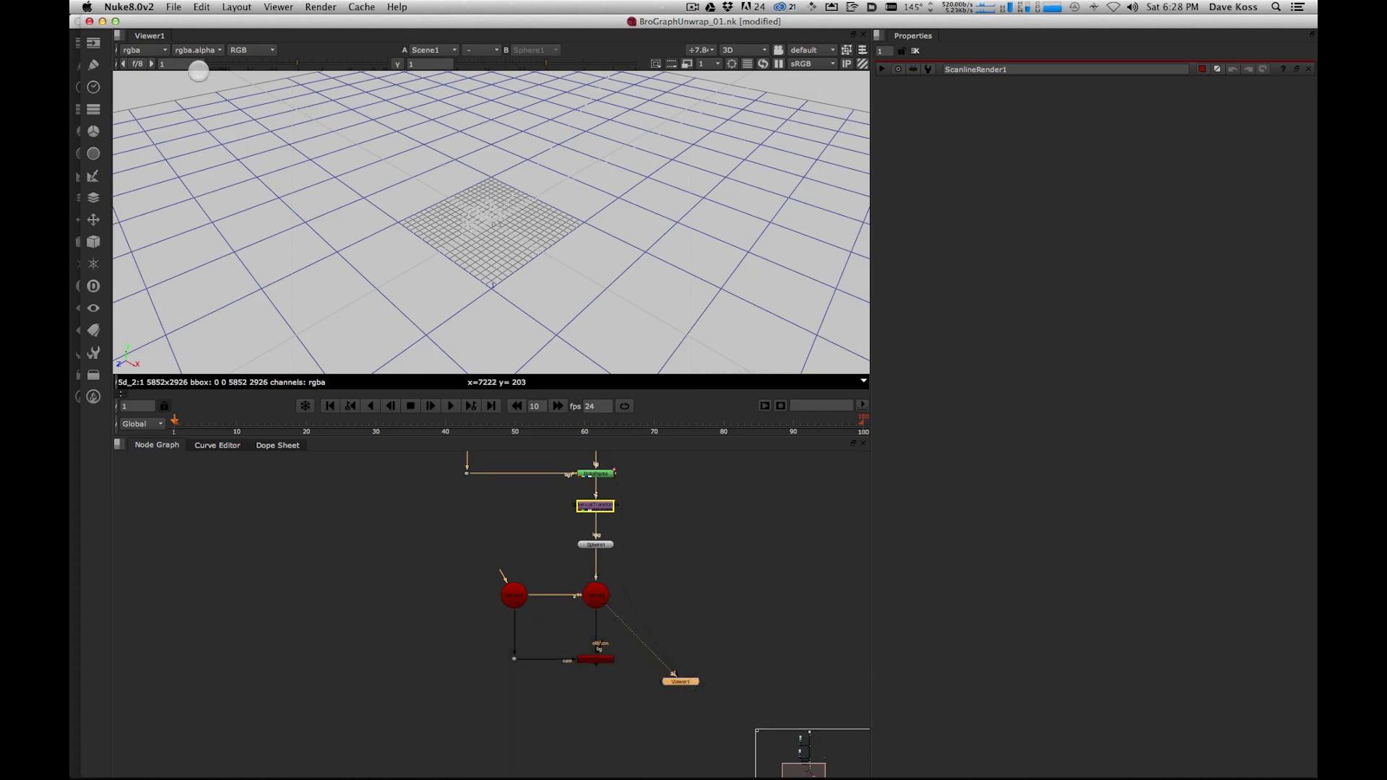
super+drag(398, 251, 502, 338)
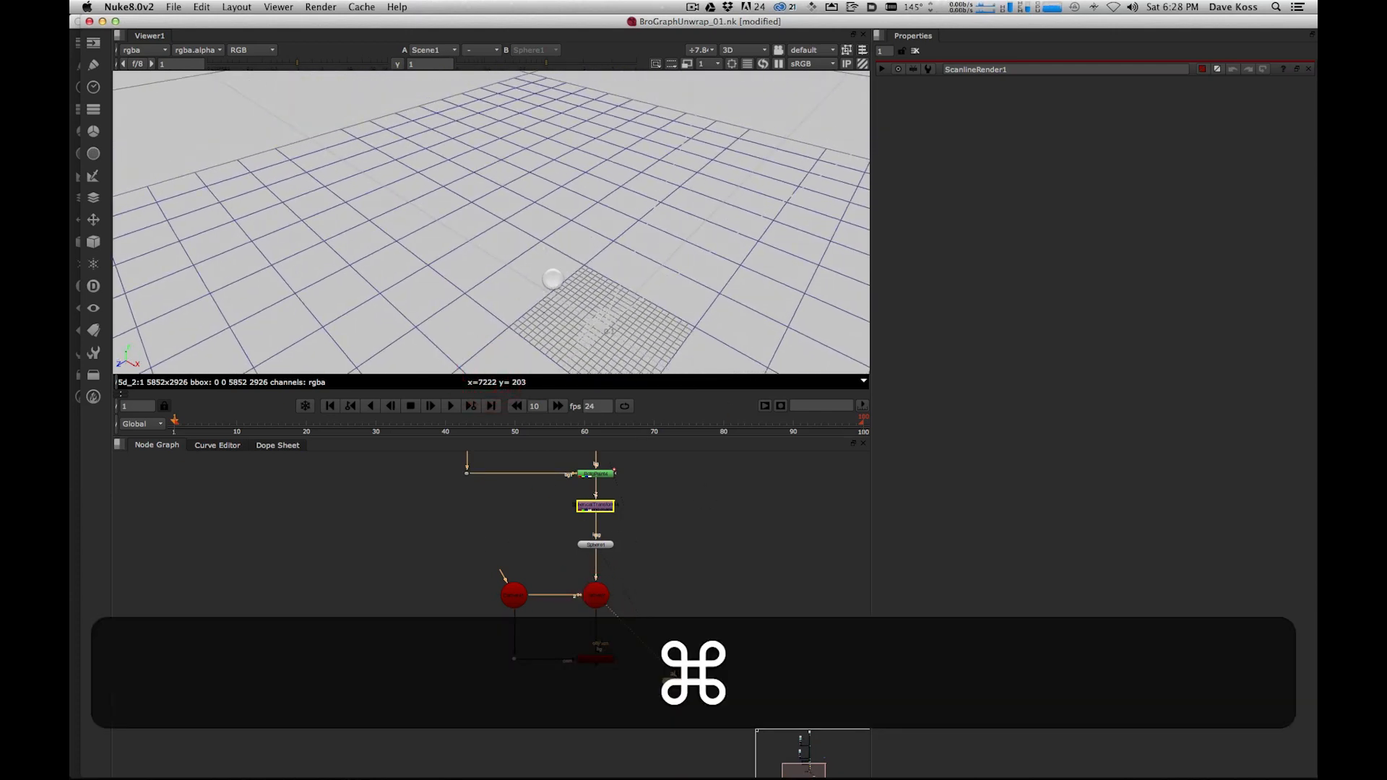
super+drag(561, 272, 567, 259)
scroll(539, 192, down, 10)
scroll(541, 190, up, 12)
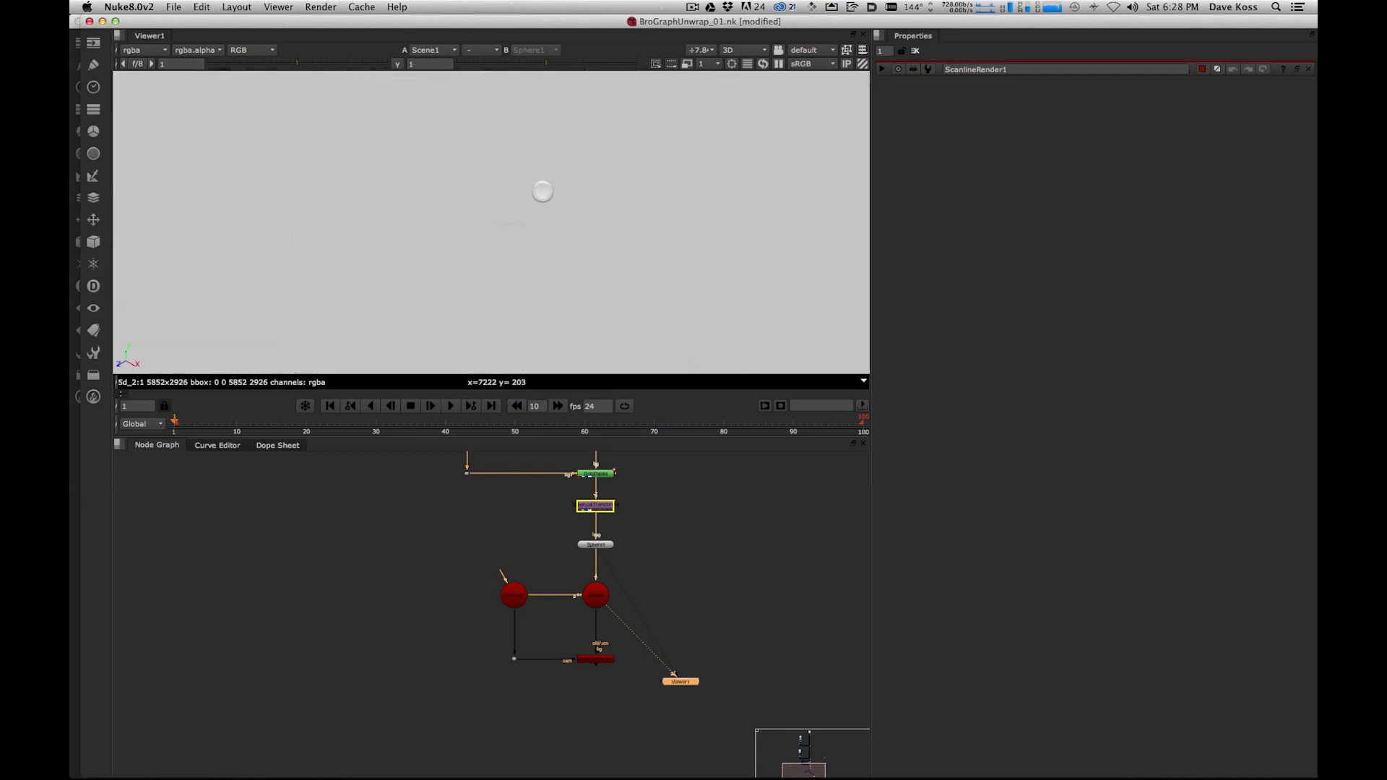
super+drag(496, 263, 549, 232)
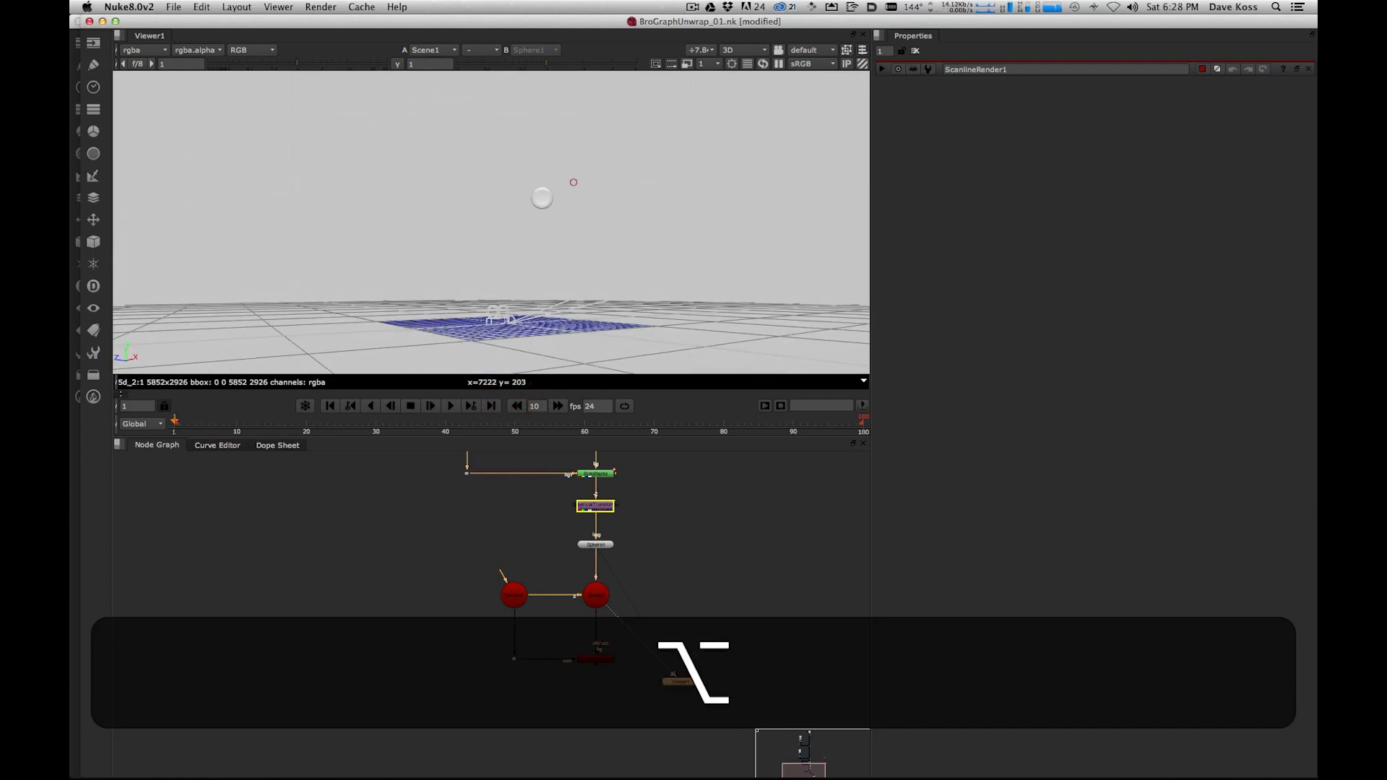
alt+super+drag(643, 347, 637, 312)
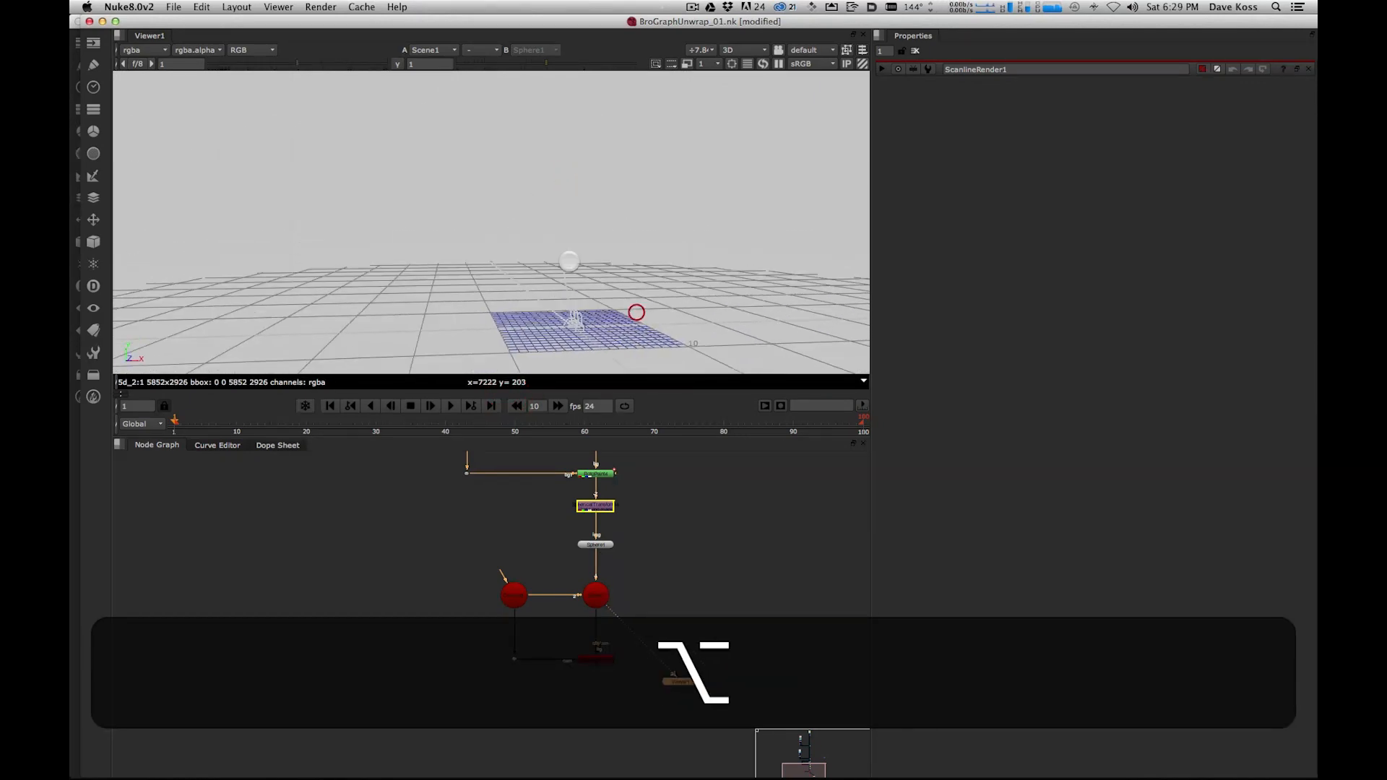
scroll(557, 244, up, 4)
click(553, 251)
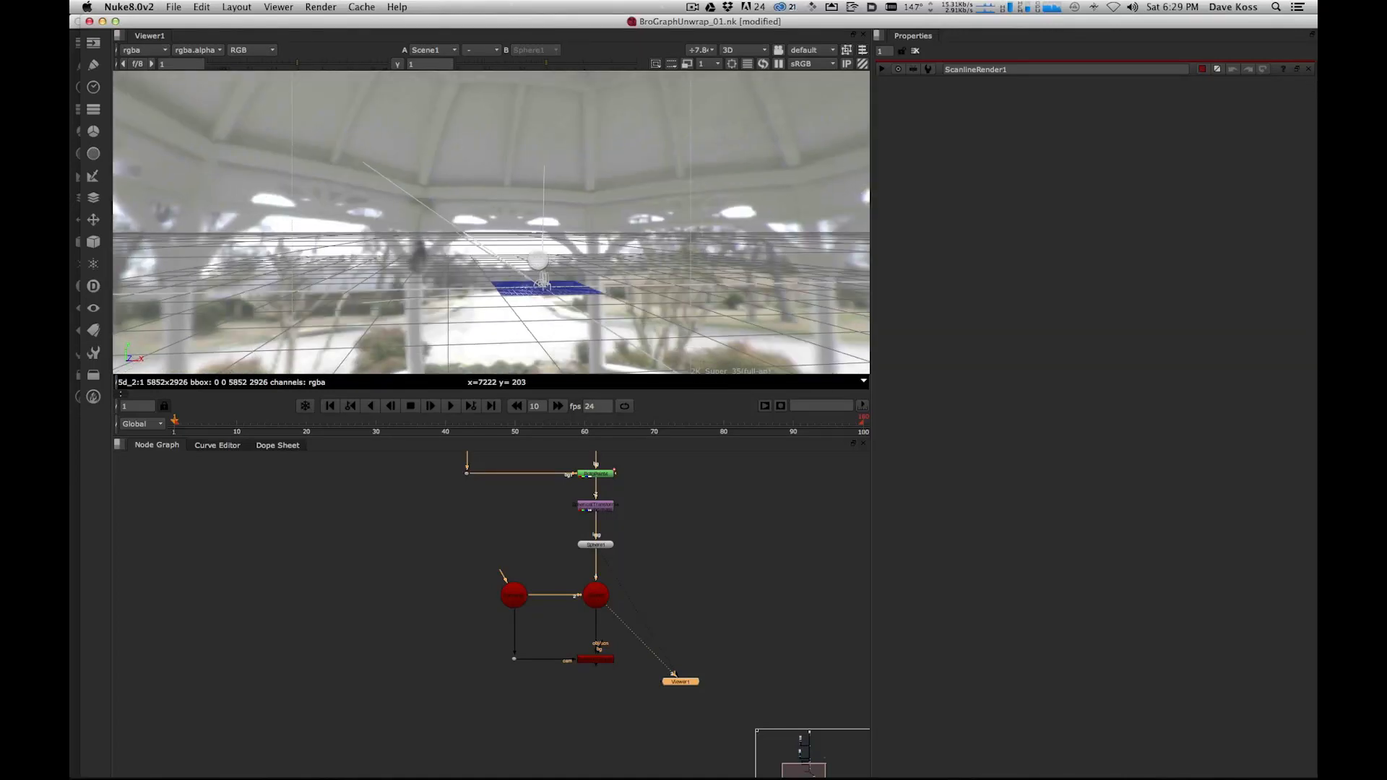
super+drag(554, 251, 543, 270)
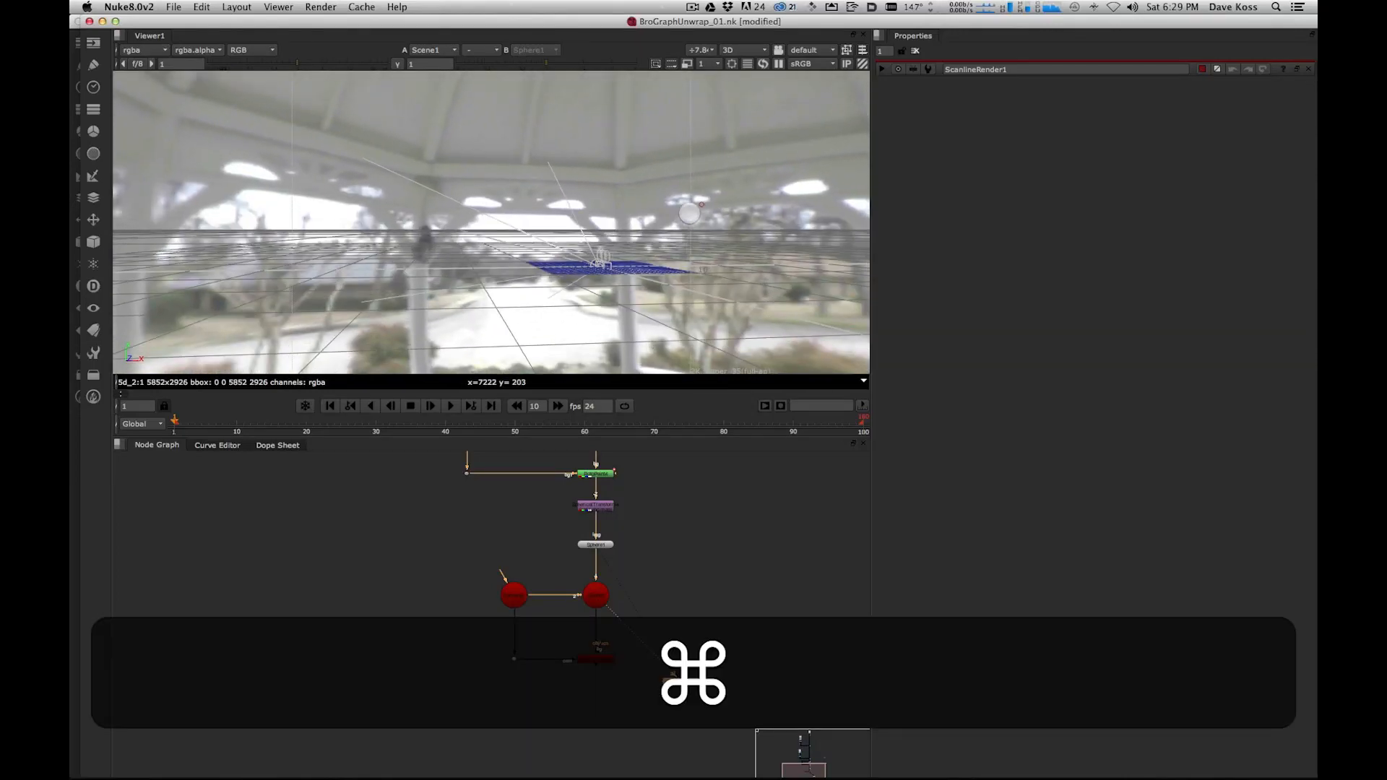
alt+super+drag(690, 213, 657, 327)
alt+super+drag(562, 294, 407, 297)
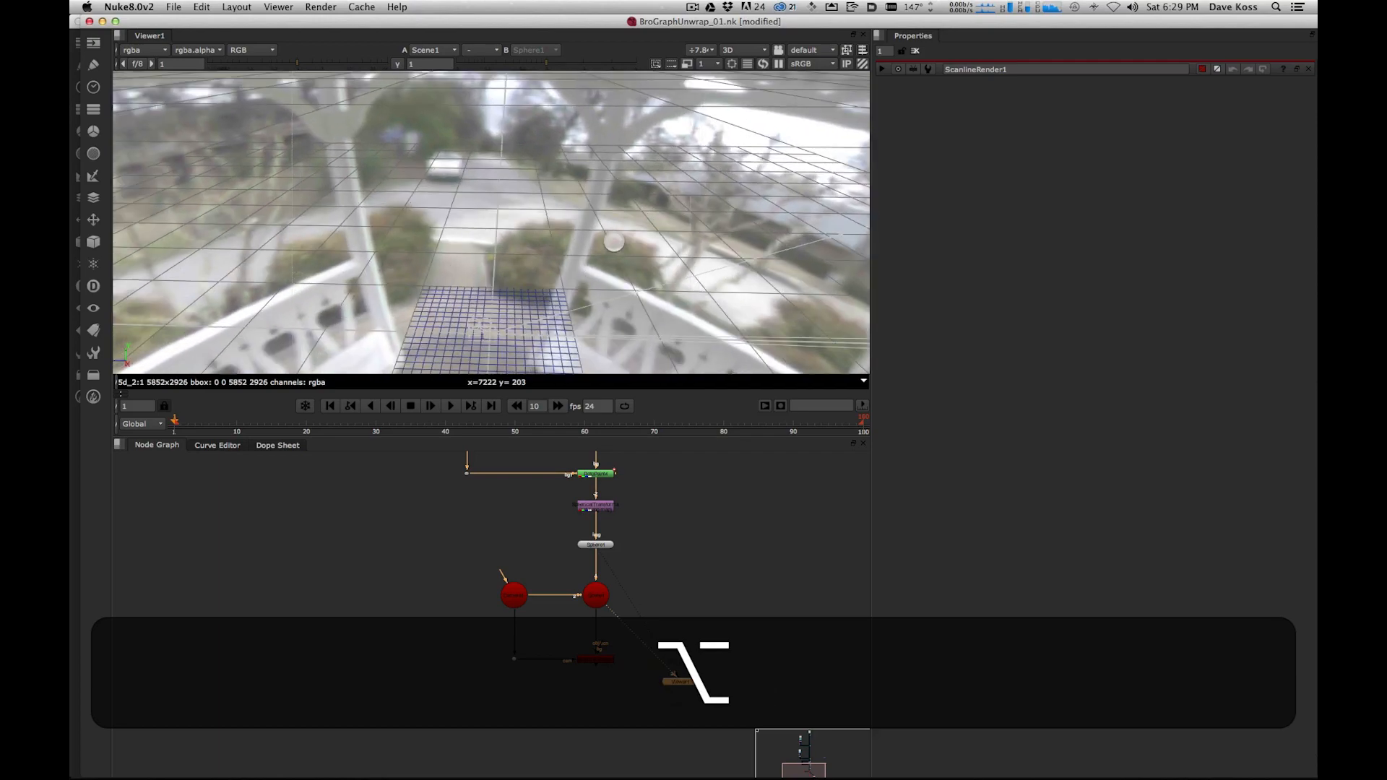
- Examine the gazebo's roof, railings and floor on the sphere in the maximized viewer, and restore the normal layout
key(alt+space)
alt+right_drag(827, 300, 673, 441)
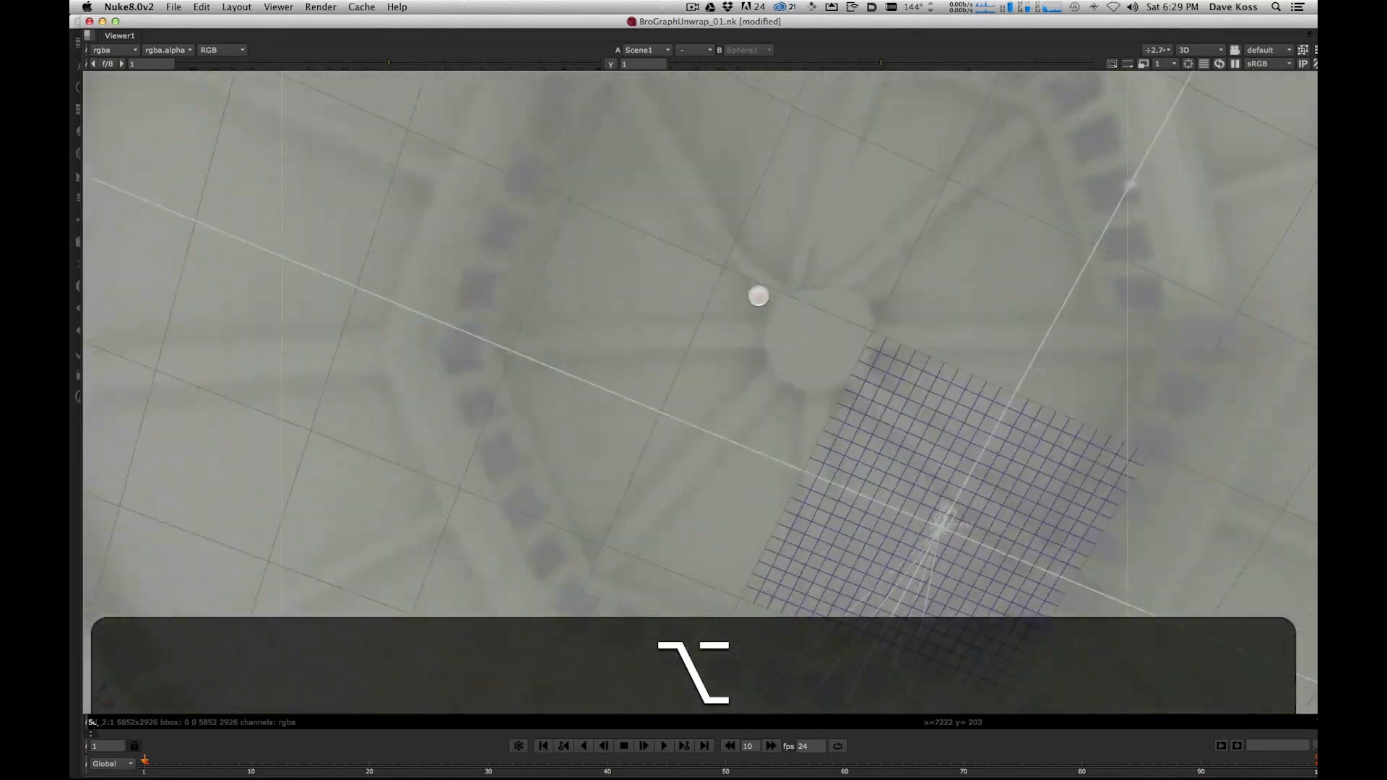
alt+right_drag(758, 296, 480, 513)
alt+right_drag(807, 381, 606, 534)
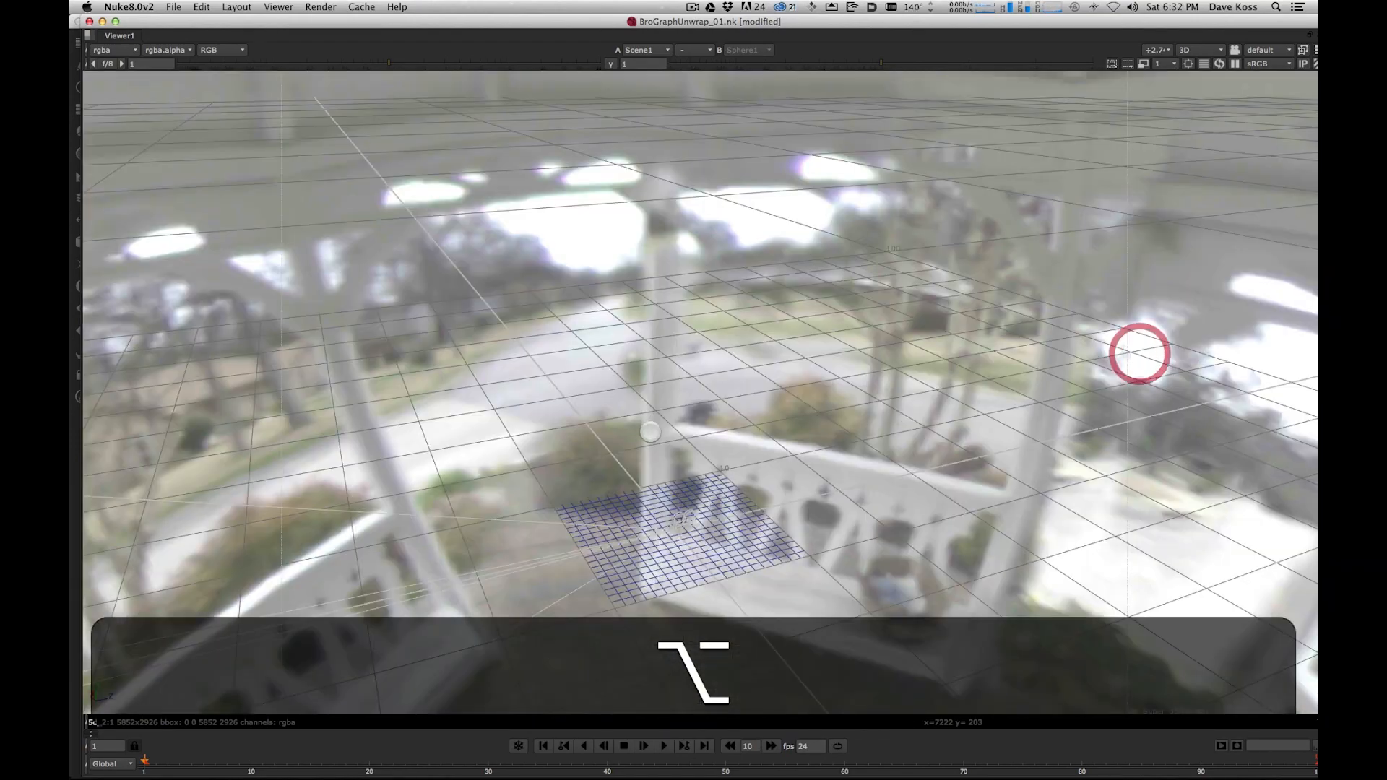
alt+right_drag(1139, 350, 536, 427)
key(alt+space)
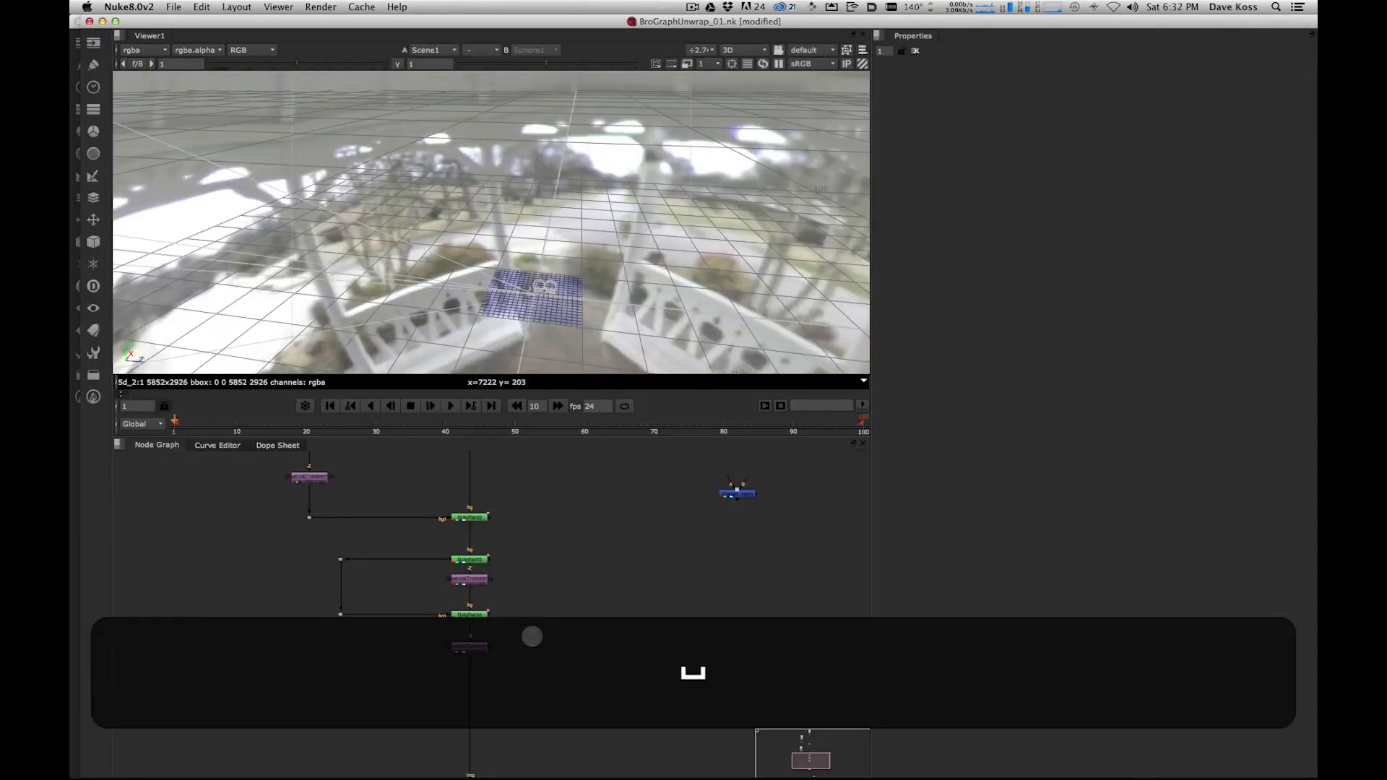
click(534, 634)
key(w)
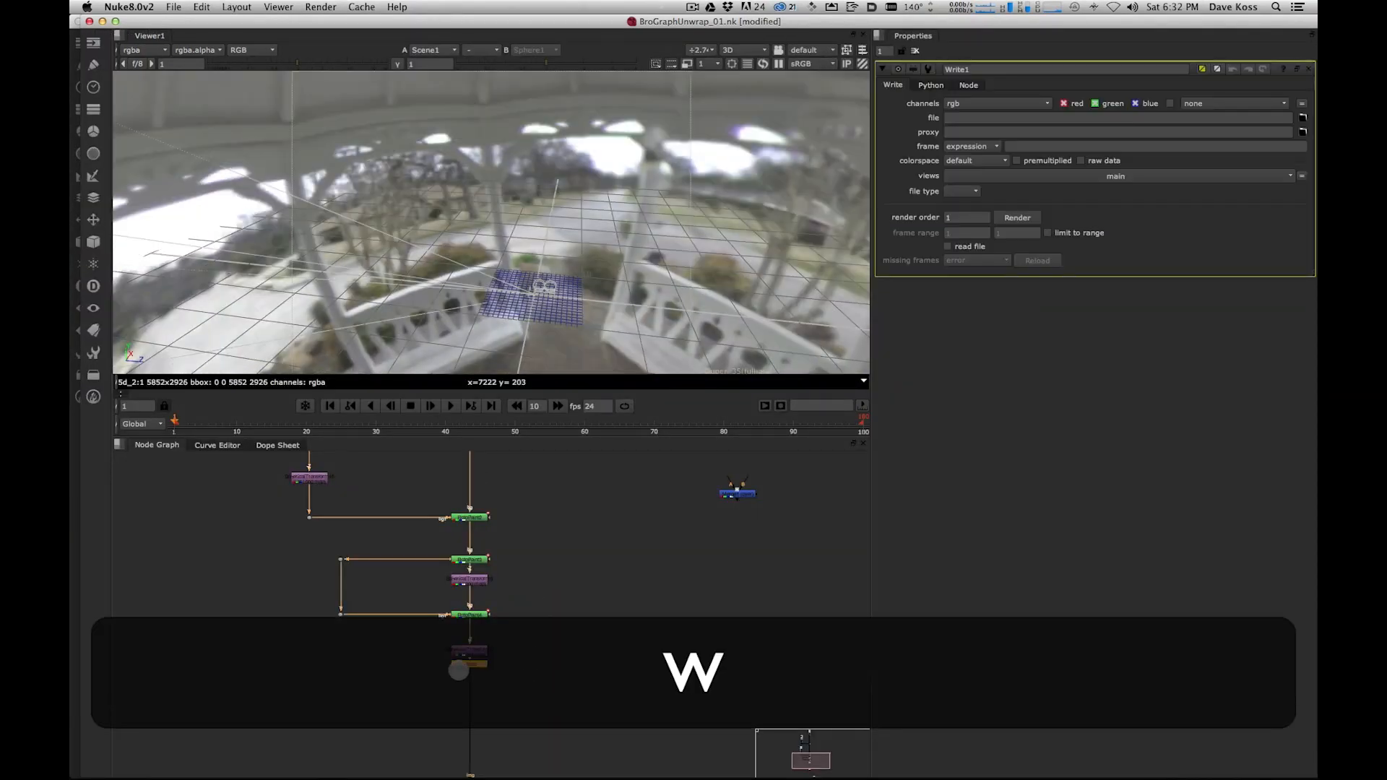
drag(458, 673, 473, 690)
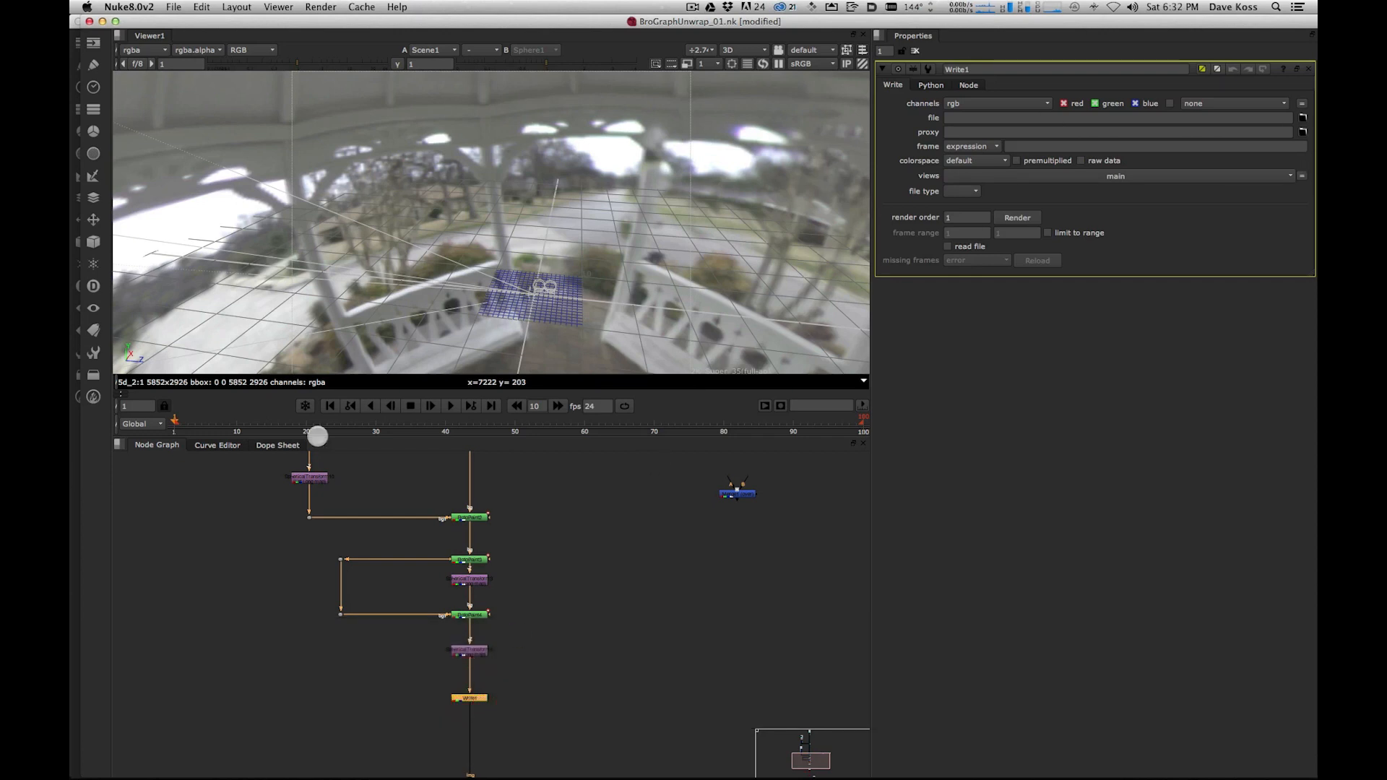
key(BackSpace)
- View the last SphericalTransform's output and add a Write node beneath it, above the Sphere node
alt+drag(529, 547, 548, 375)
alt+drag(564, 622, 563, 549)
scroll(500, 644, down, 1)
scroll(500, 643, down, 4)
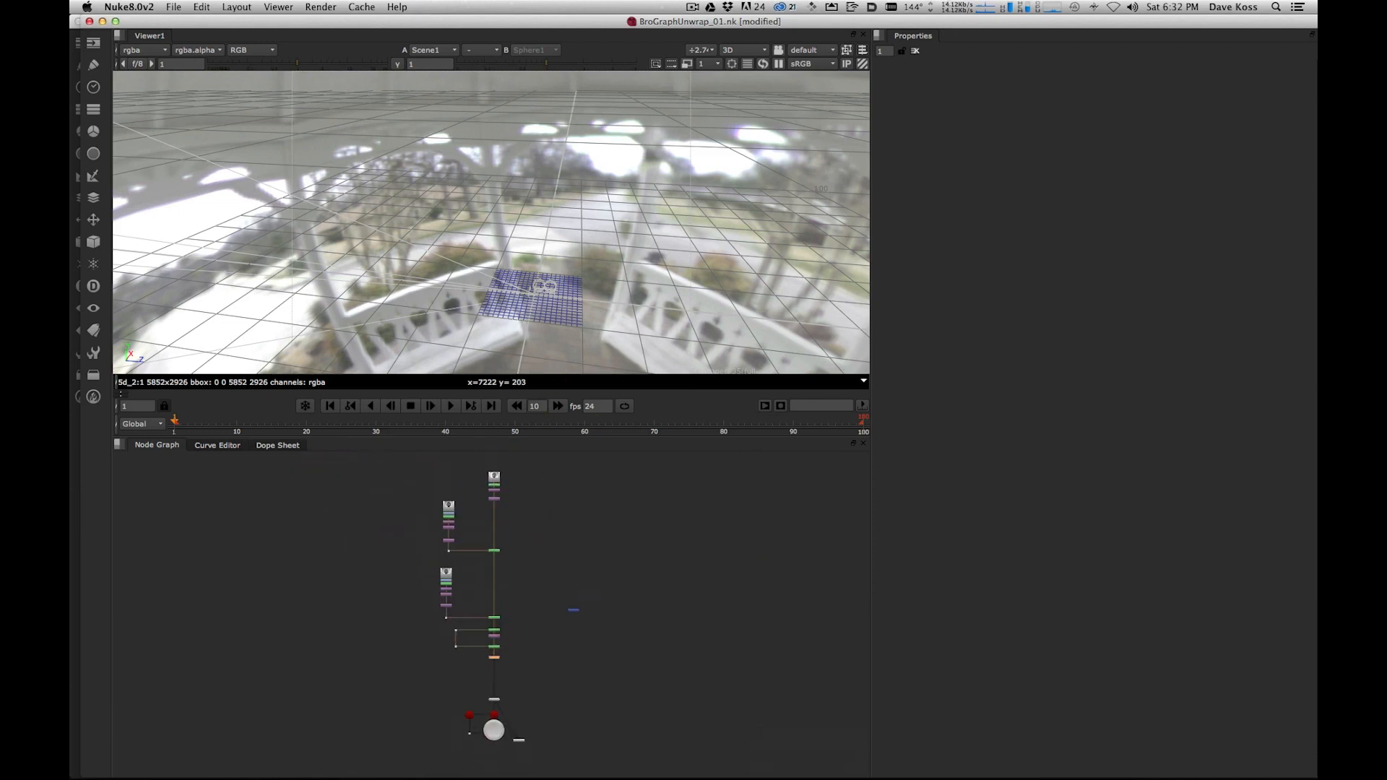
scroll(499, 740, up, 5)
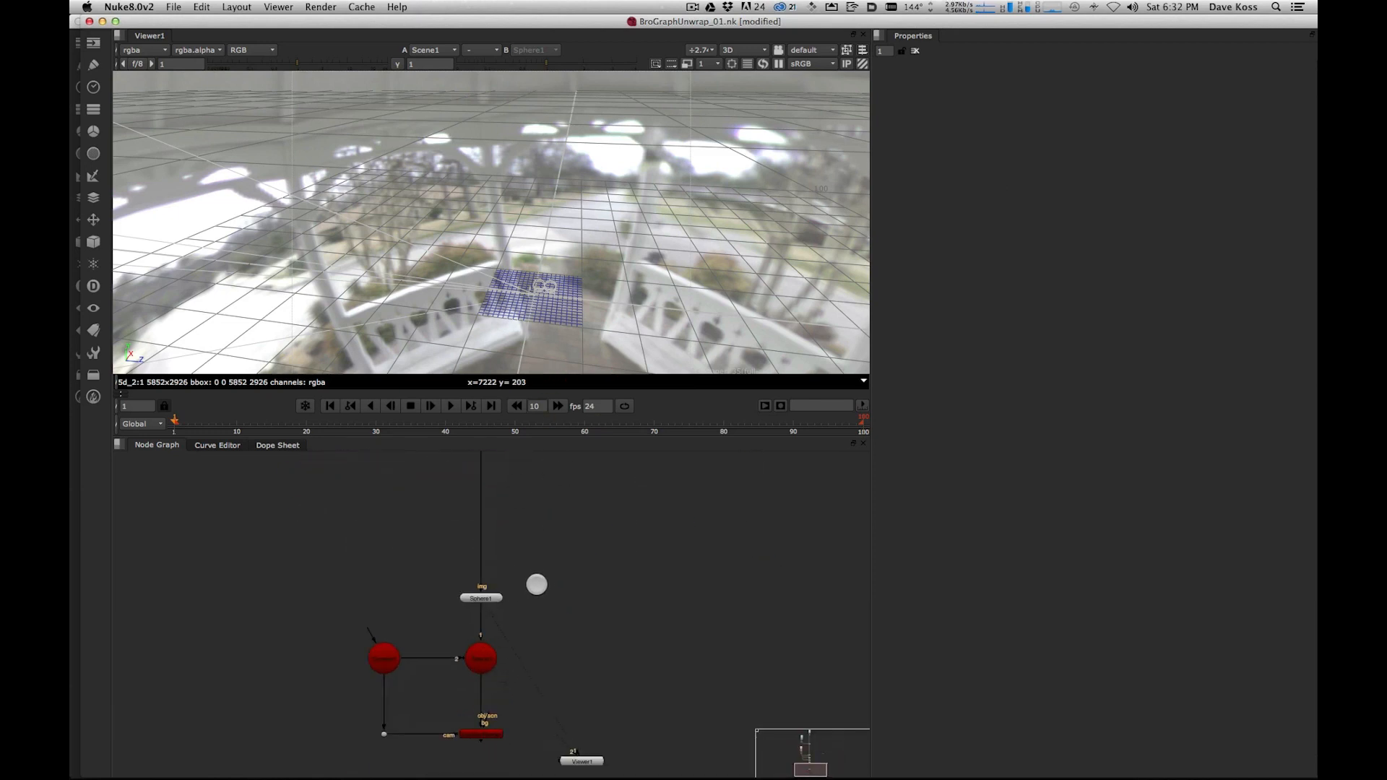
alt+drag(537, 584, 550, 710)
key(2)
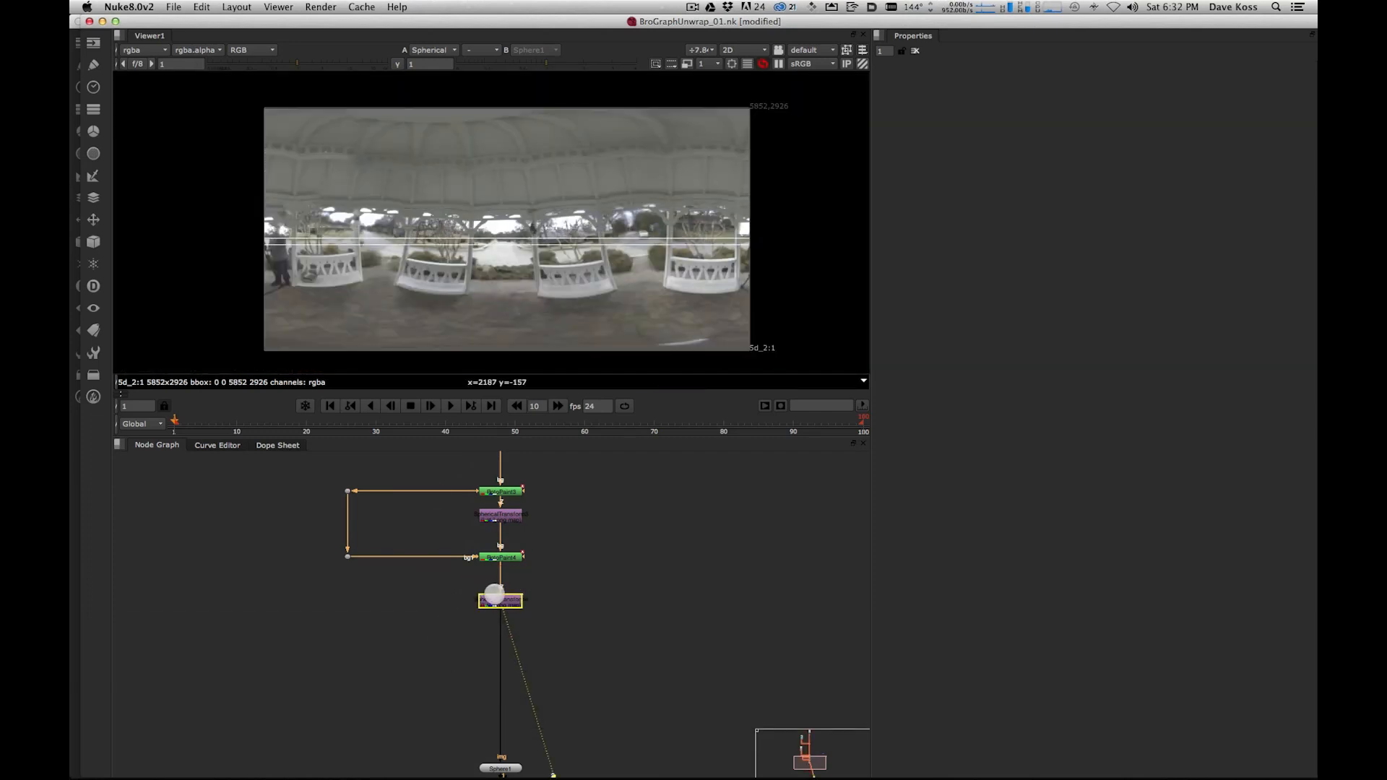
click(494, 598)
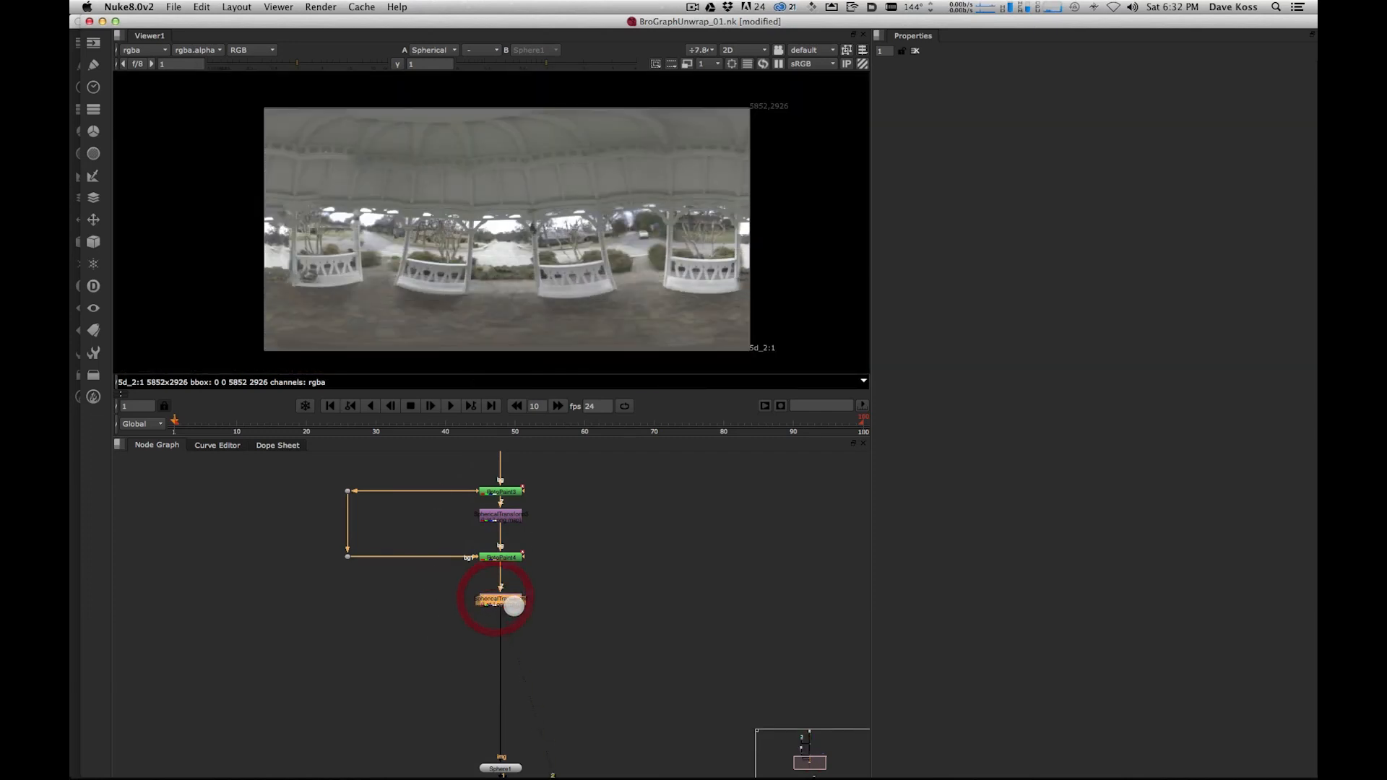
key(w)
drag(513, 630, 513, 658)
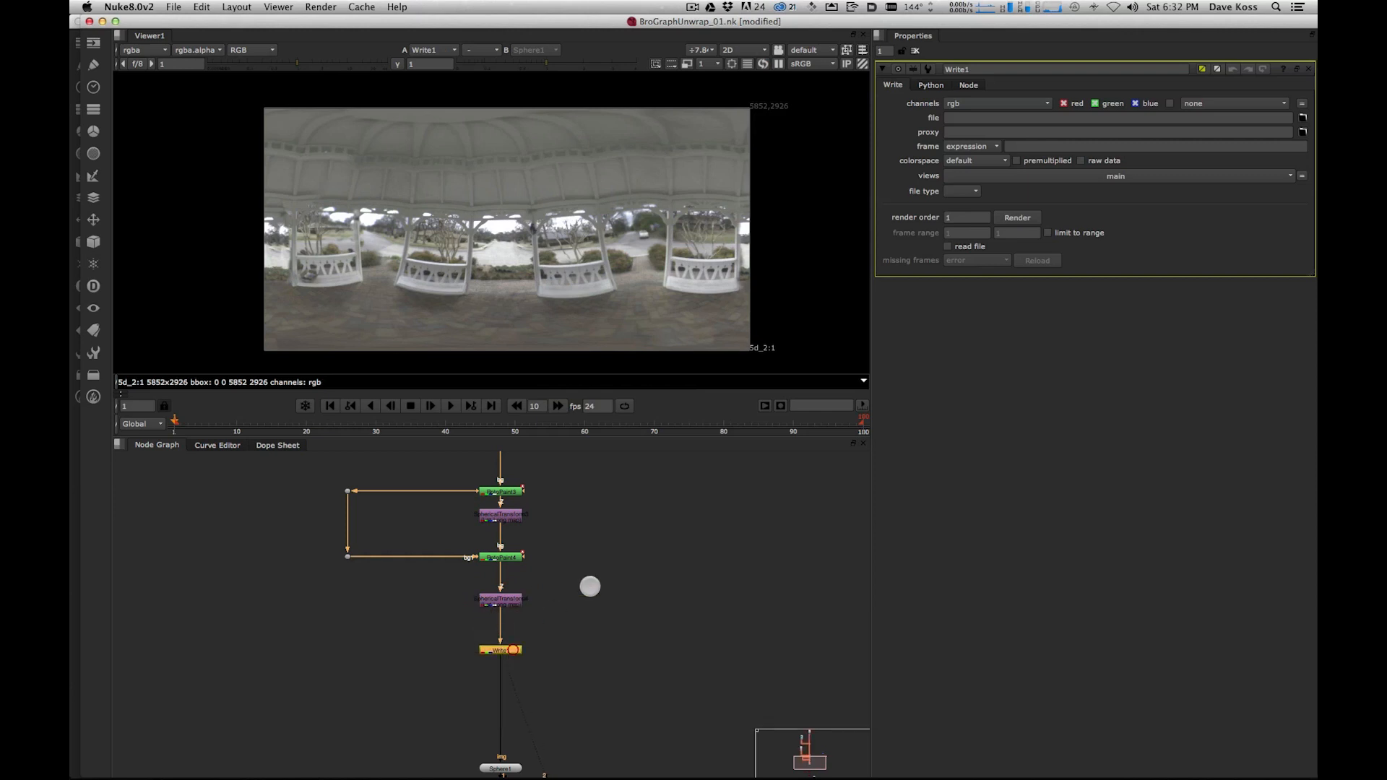
- Browse for the Write node's output location and go to the from_gfx/c4d/tex folder of the 042_Nuke_001_HDRI_Unwrap project
click(1304, 114)
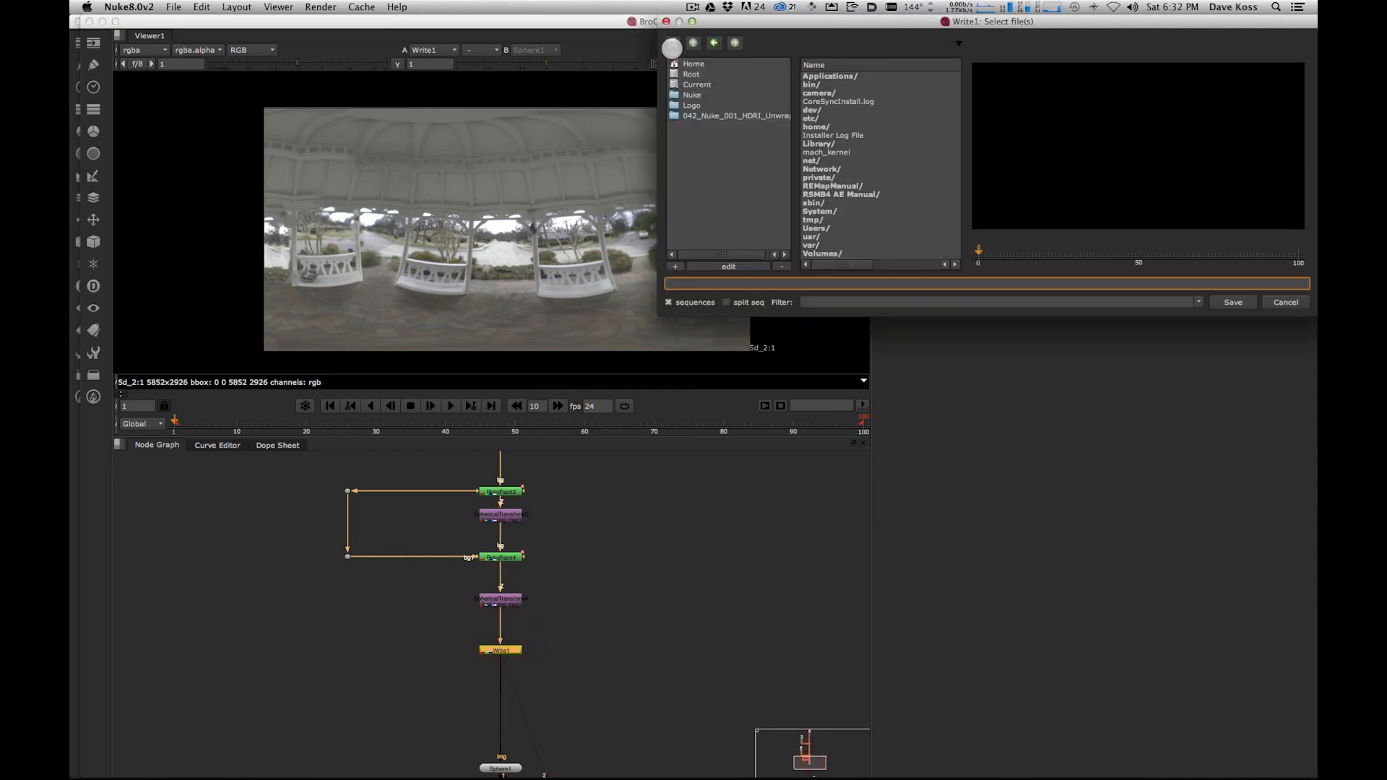
click(753, 114)
click(744, 114)
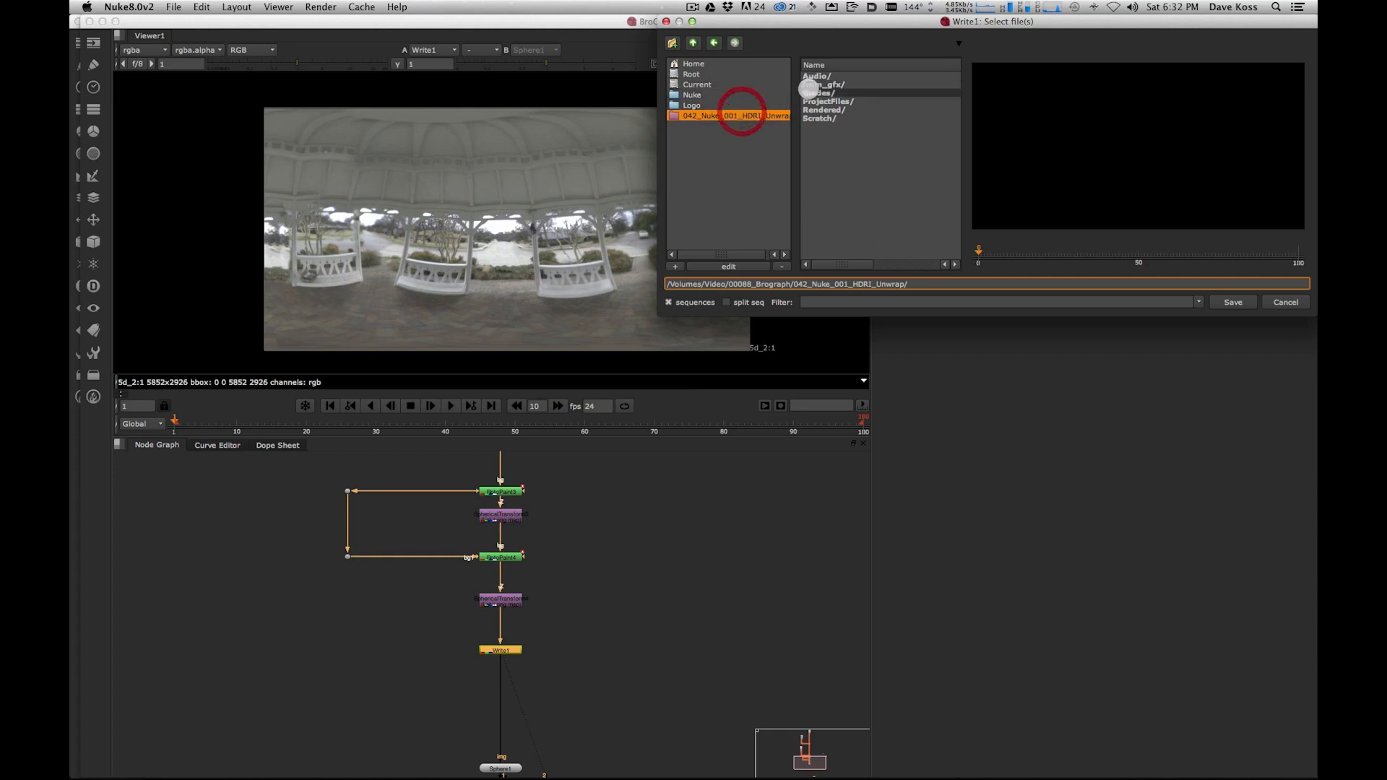
double_click(828, 84)
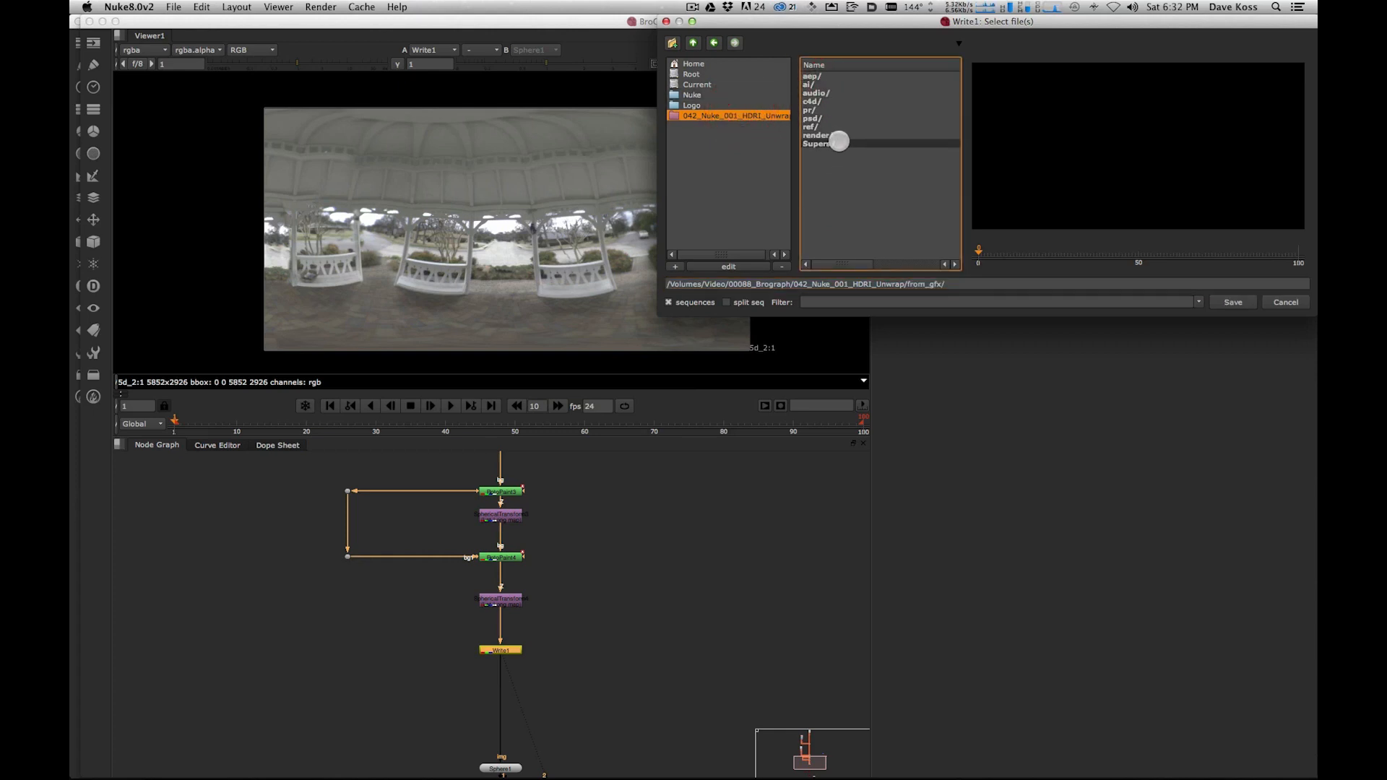
double_click(816, 118)
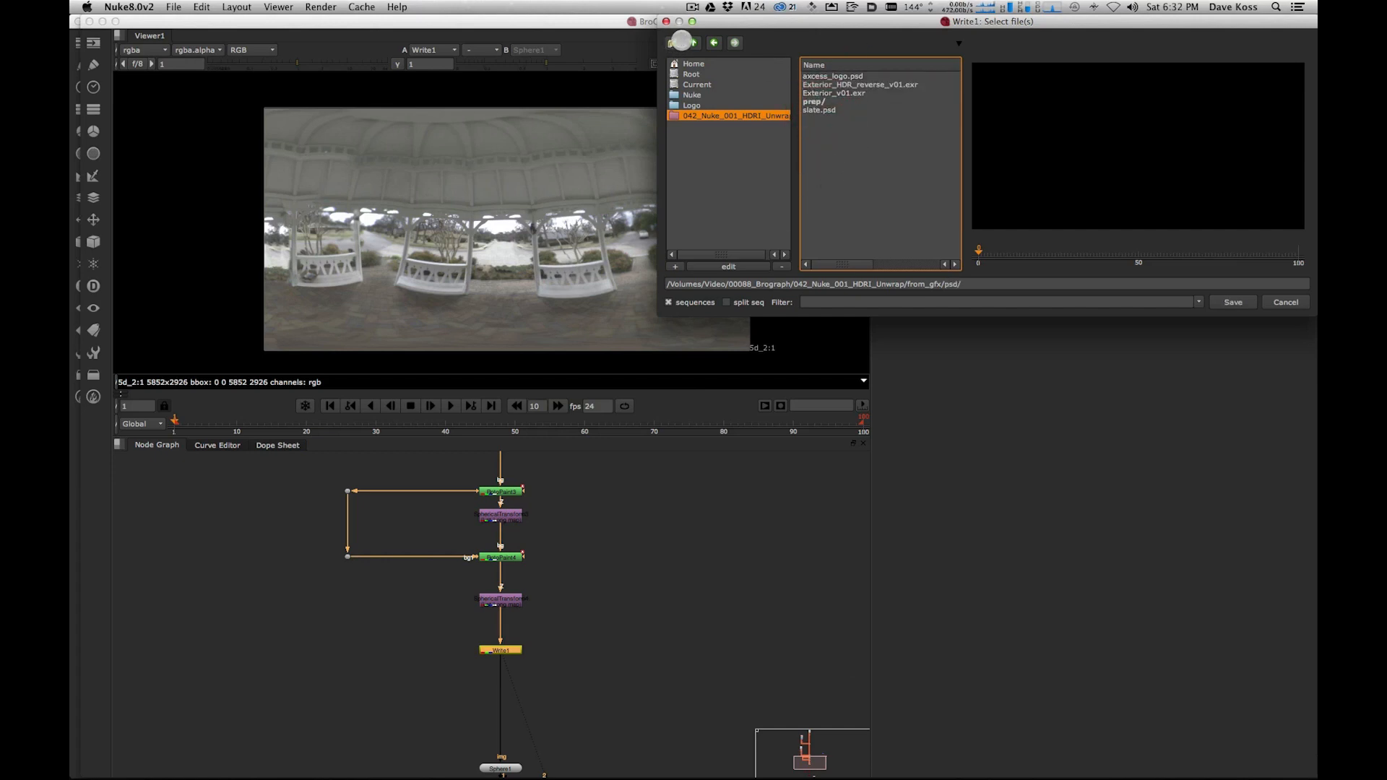
click(692, 43)
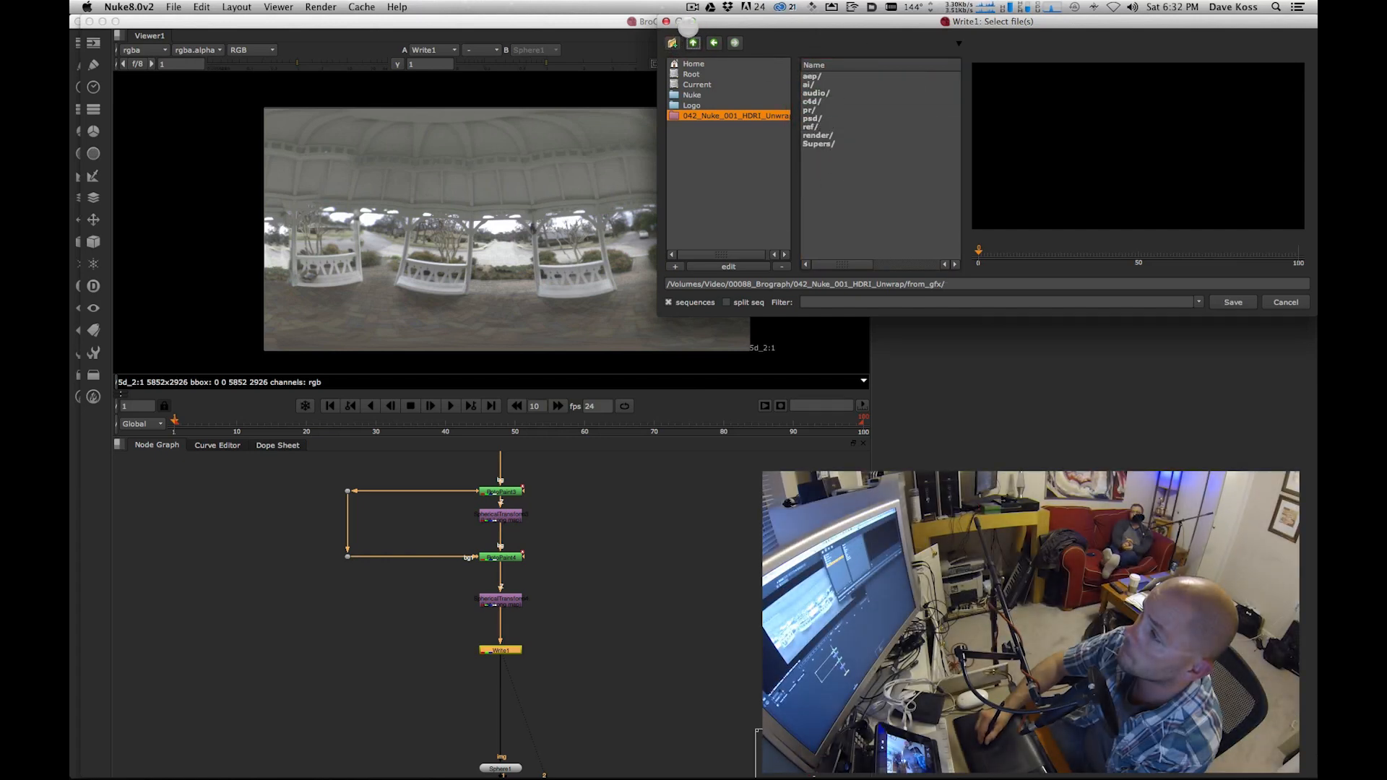
click(692, 42)
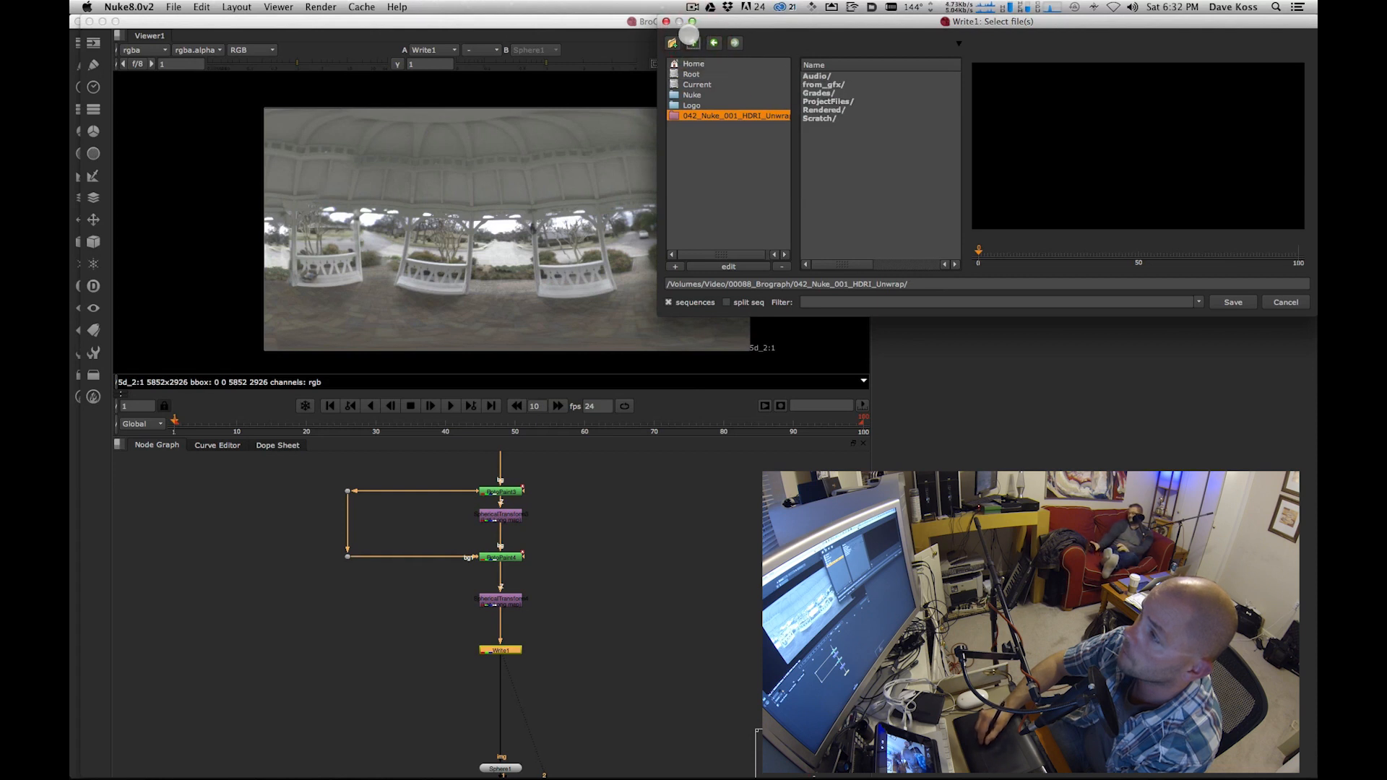
click(693, 43)
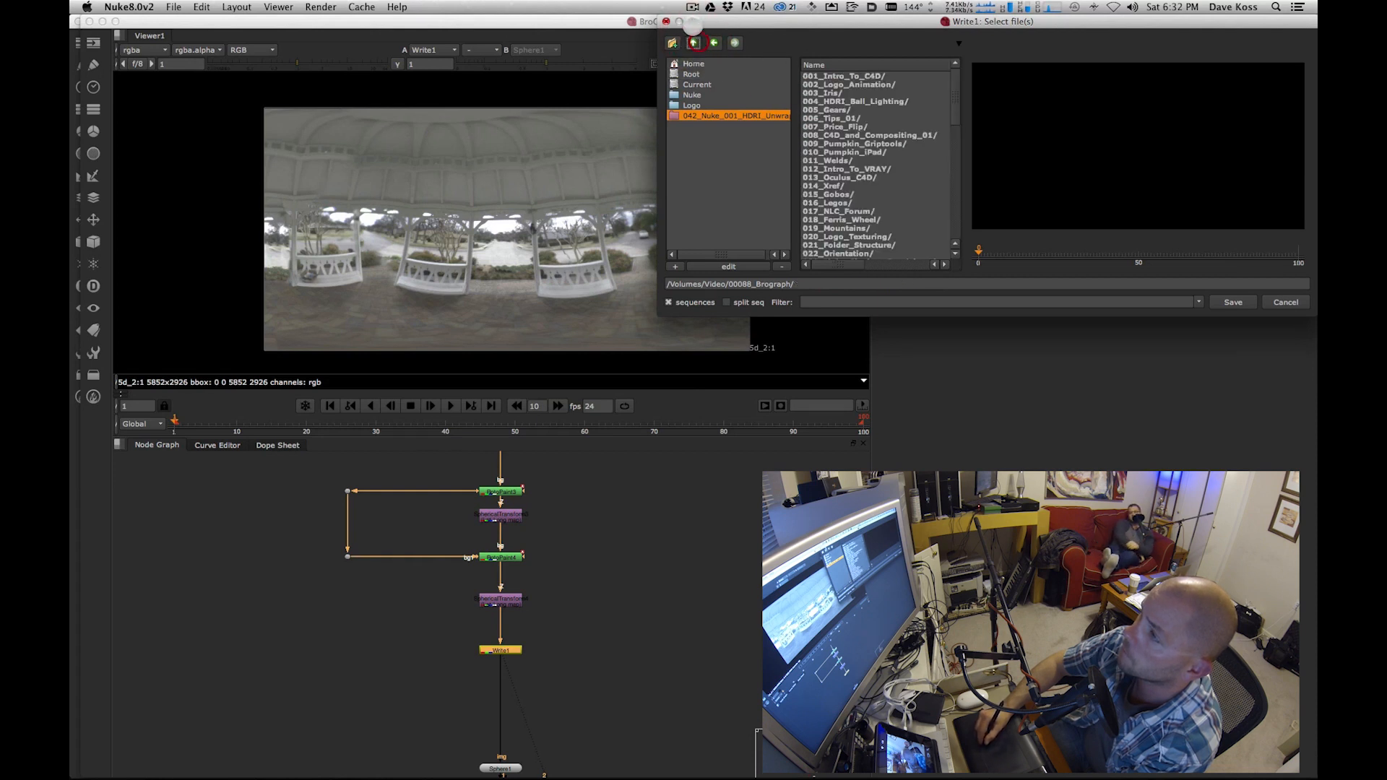
click(718, 115)
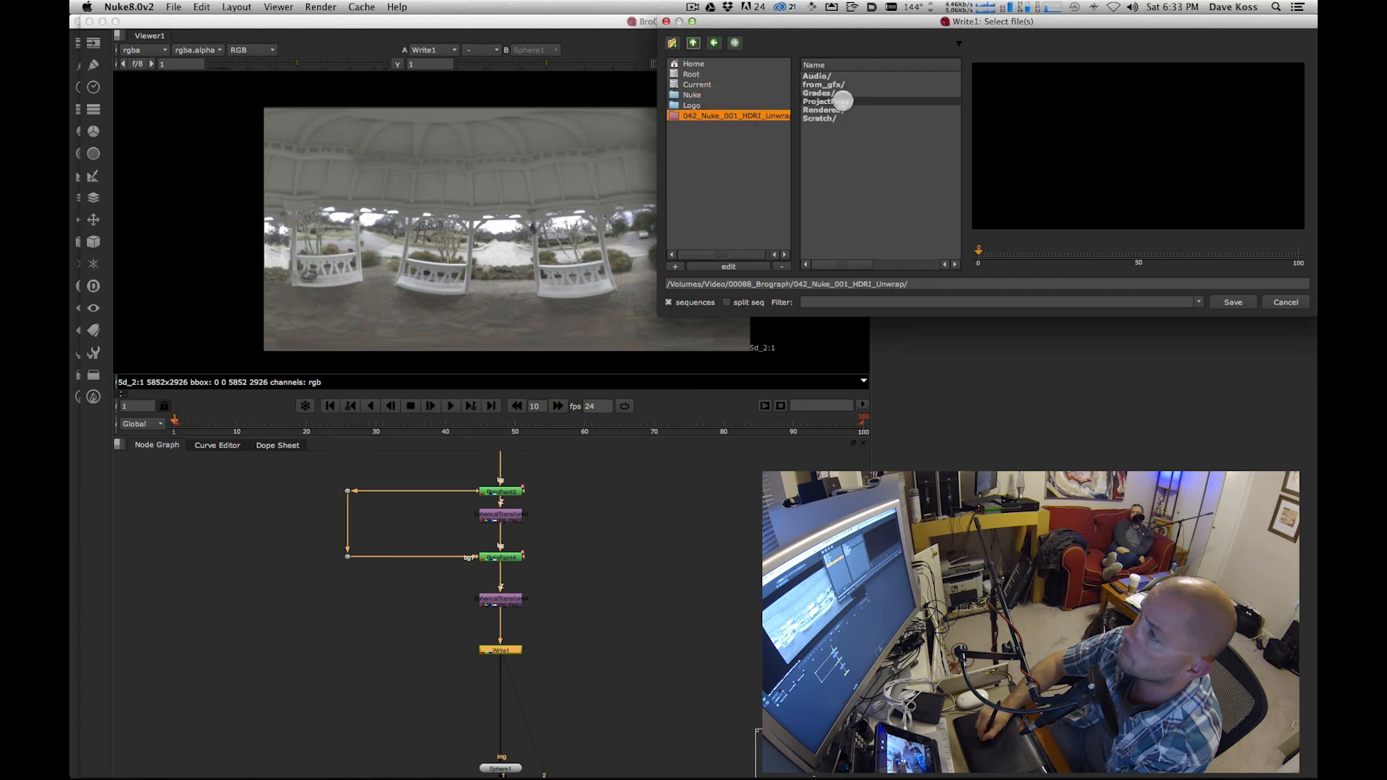
double_click(838, 84)
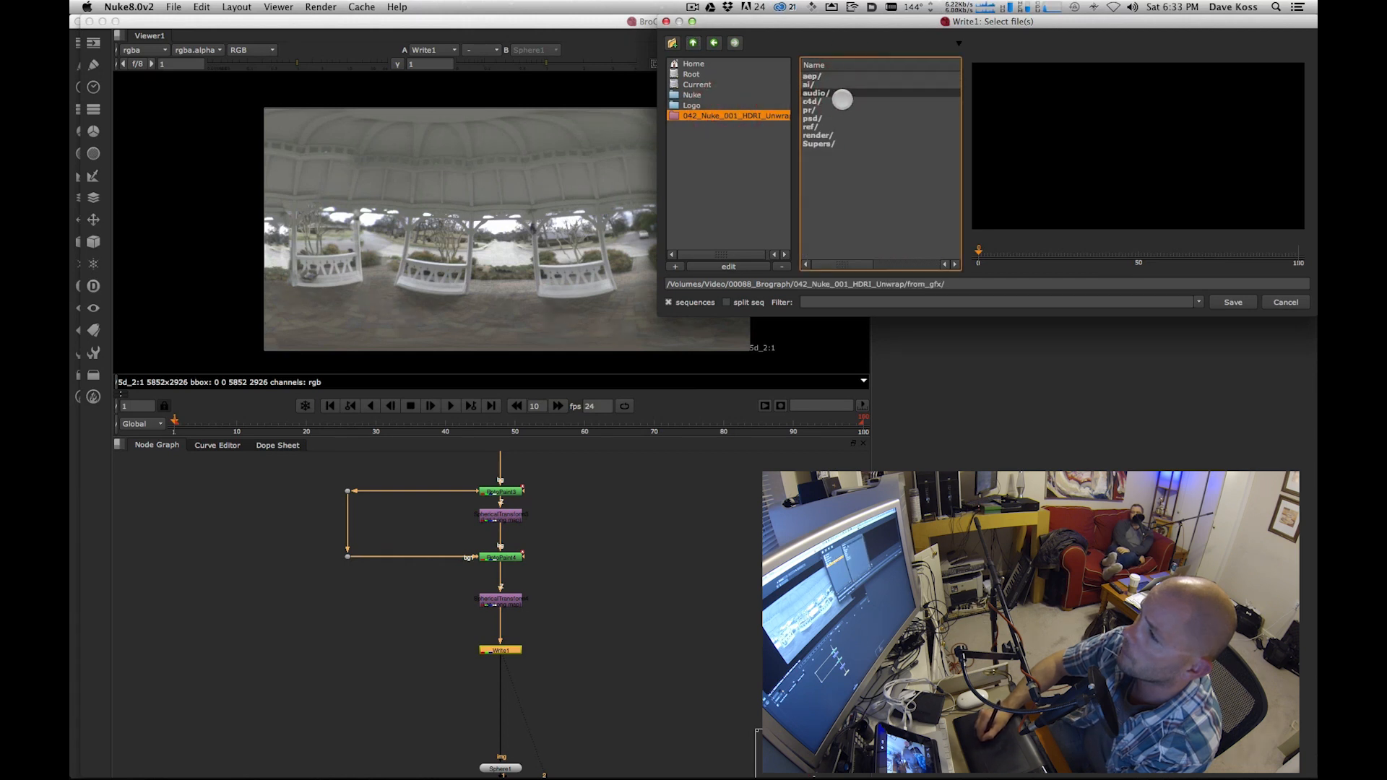
double_click(838, 101)
double_click(820, 76)
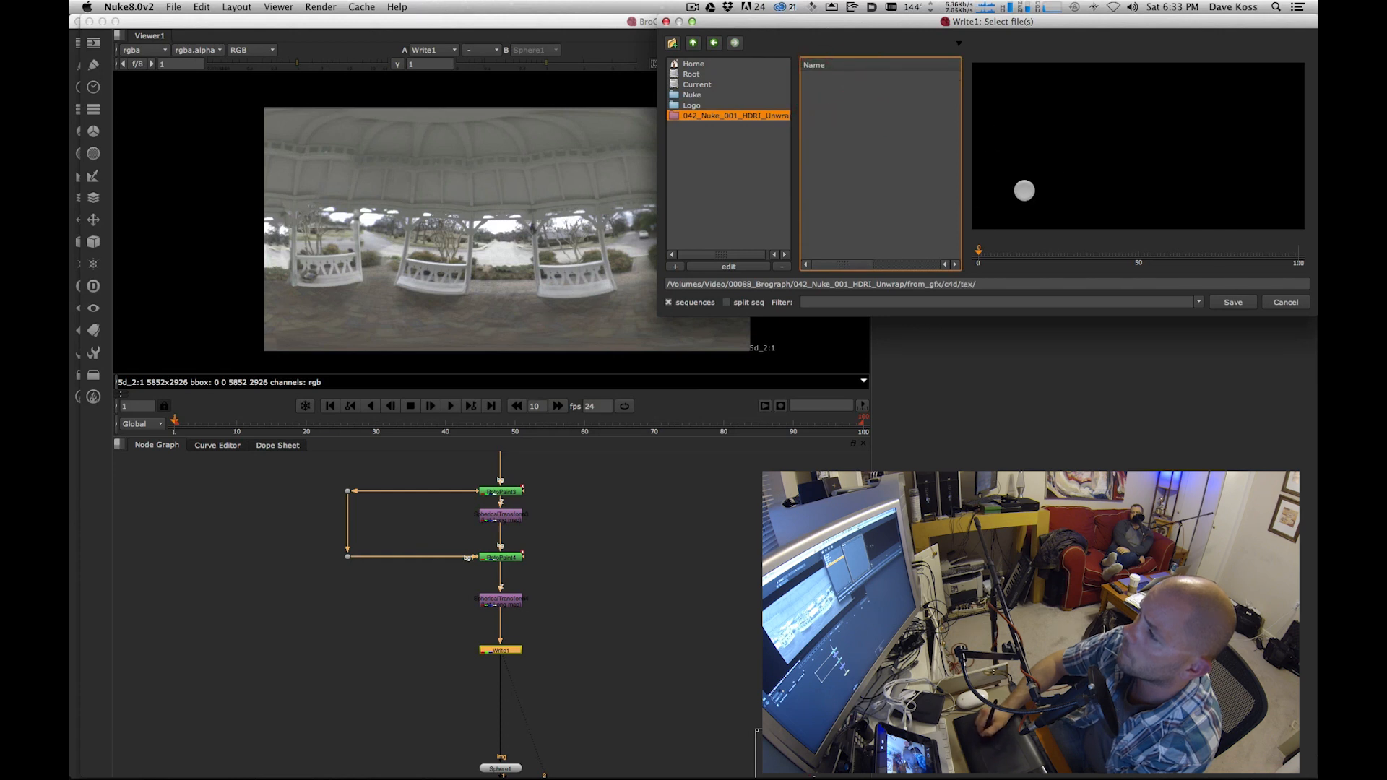
- Name the output file ExteriorMerged_HDRI_v01.exr in the tex folder and save it as the Write node's path
click(1026, 284)
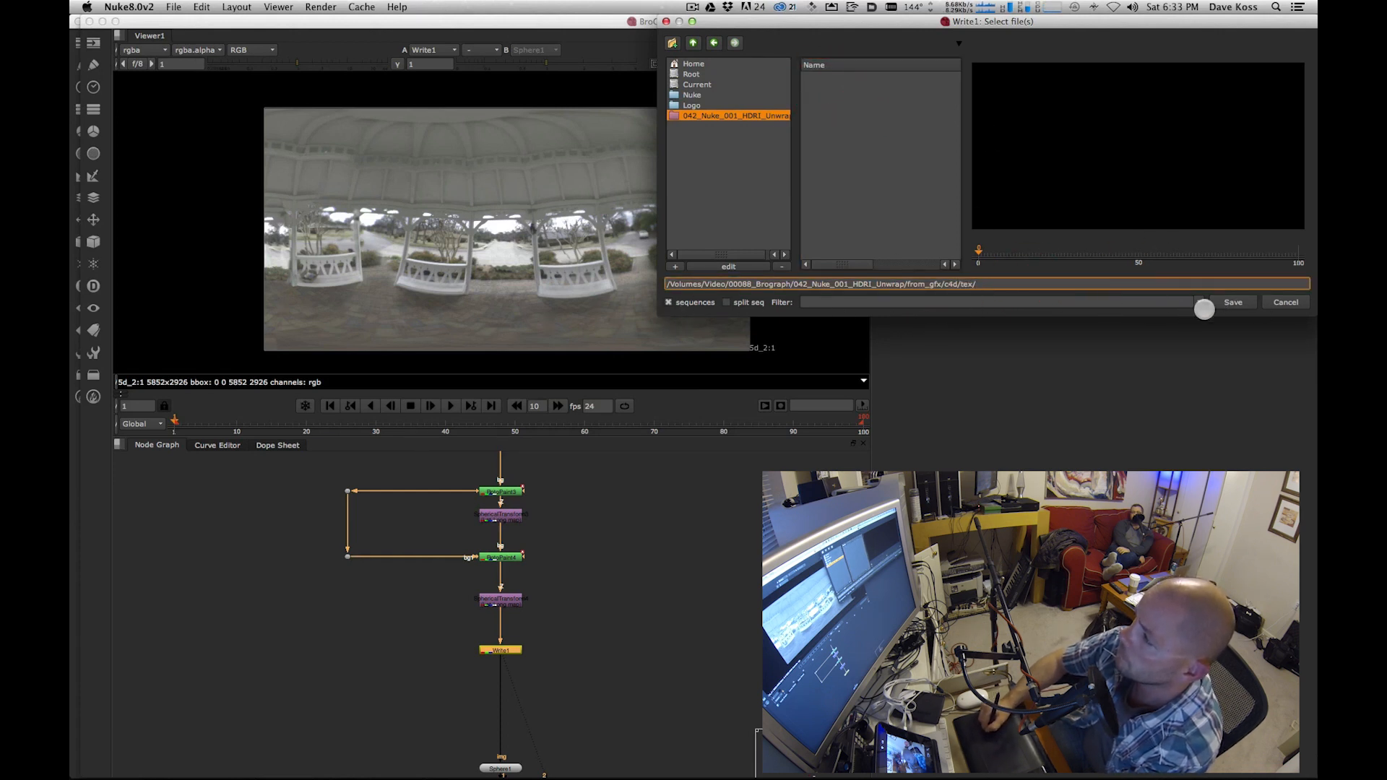
text(Exterior)
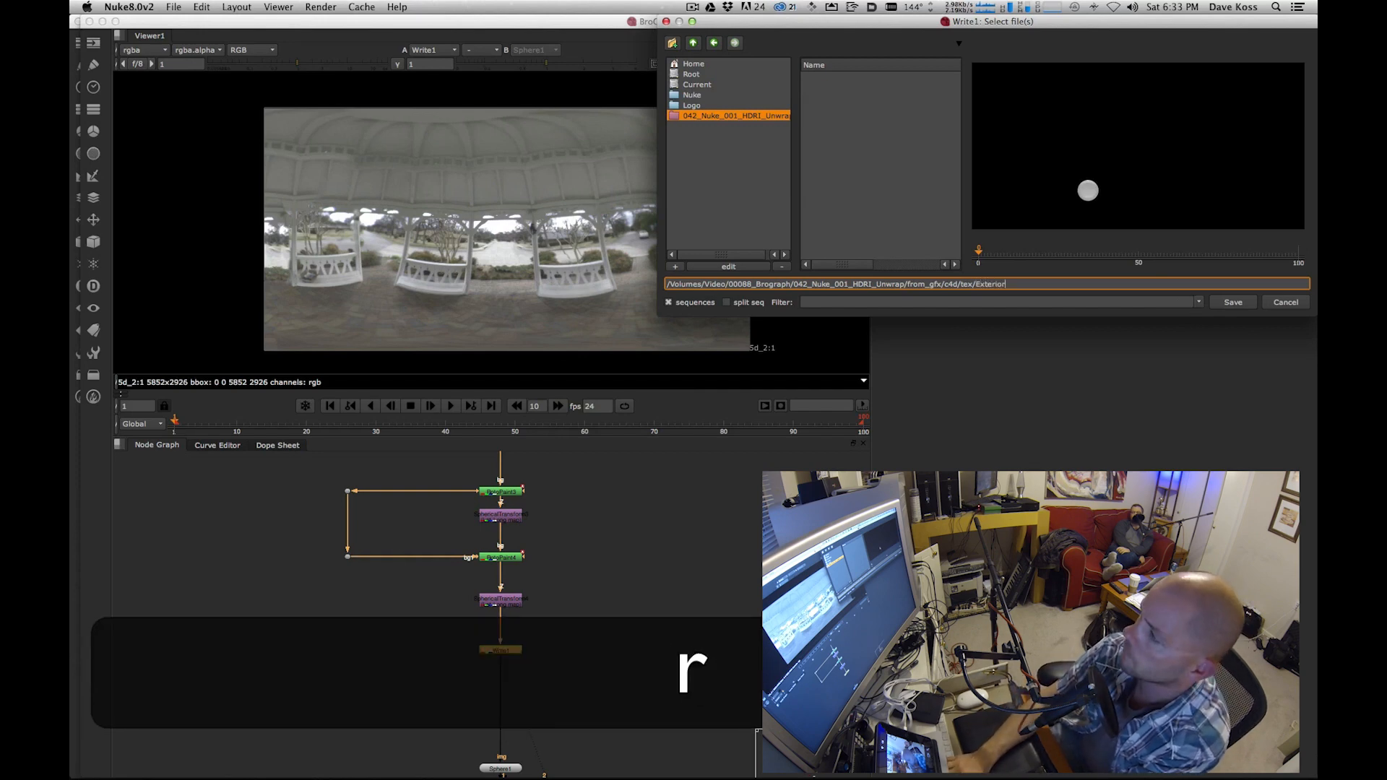
text(Merged)
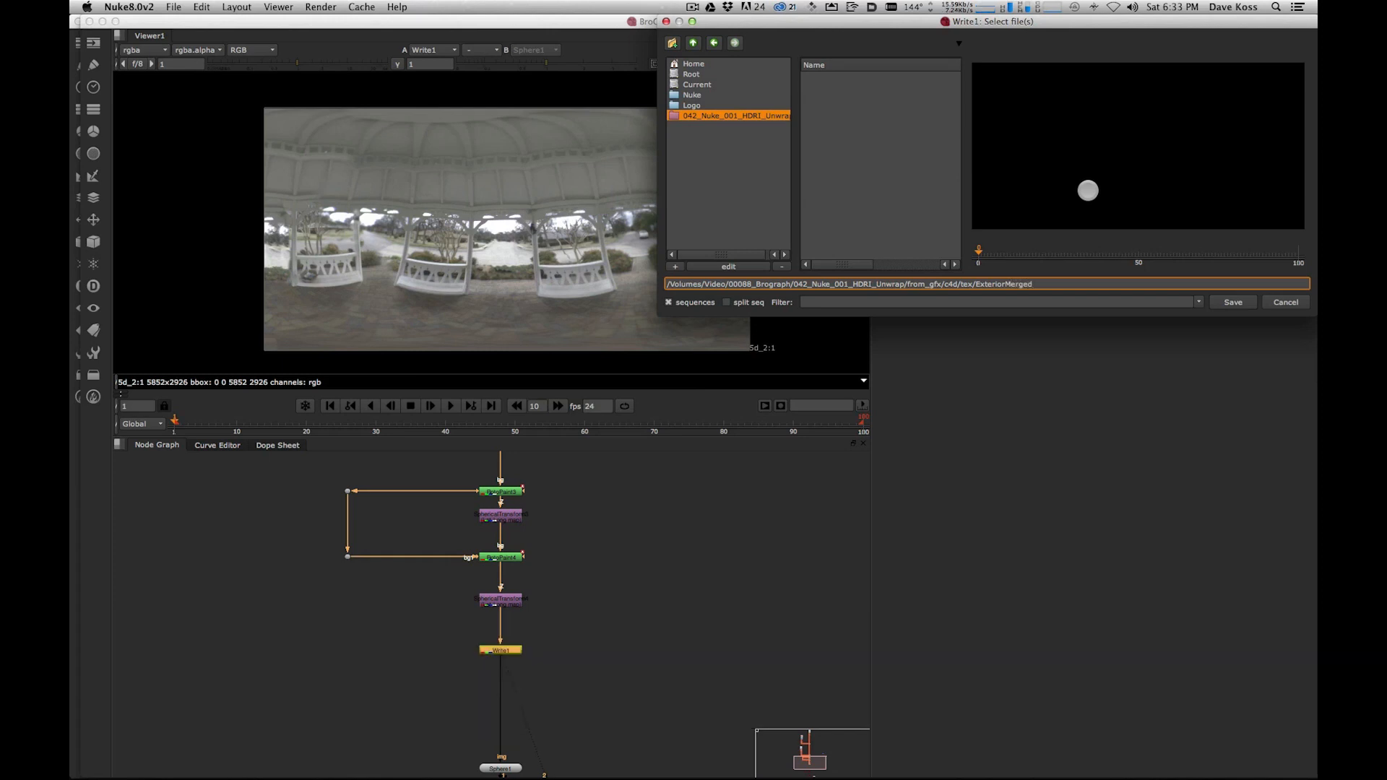
text(_HDRI)
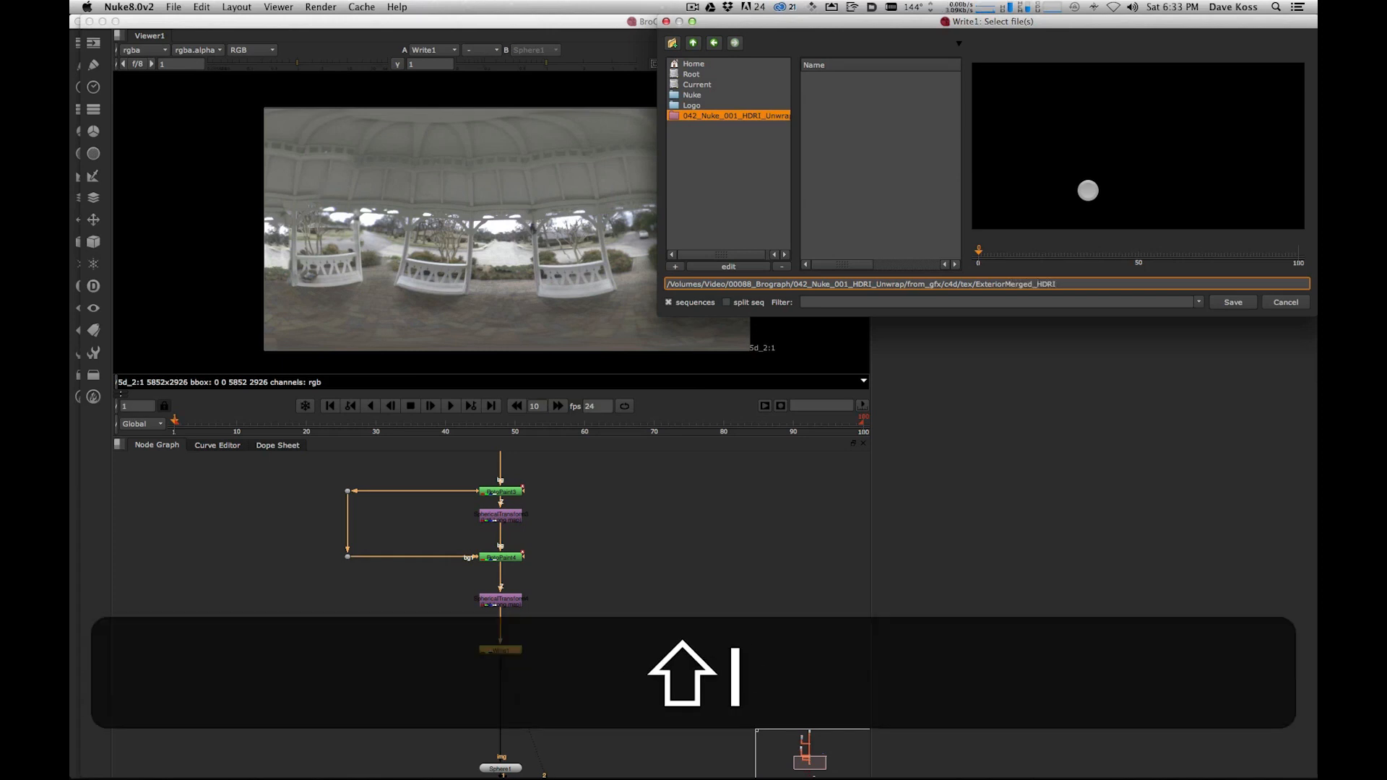
text(_v01)
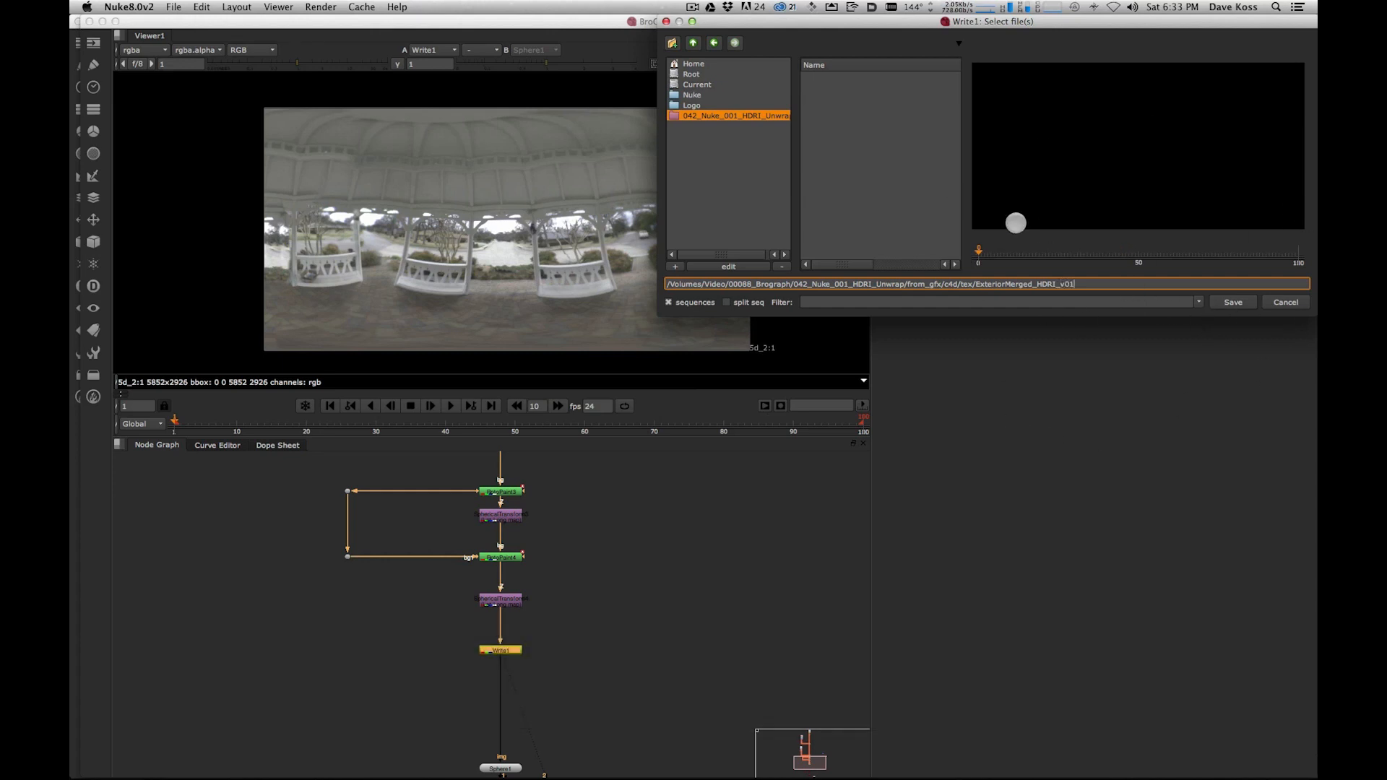
text(.exr)
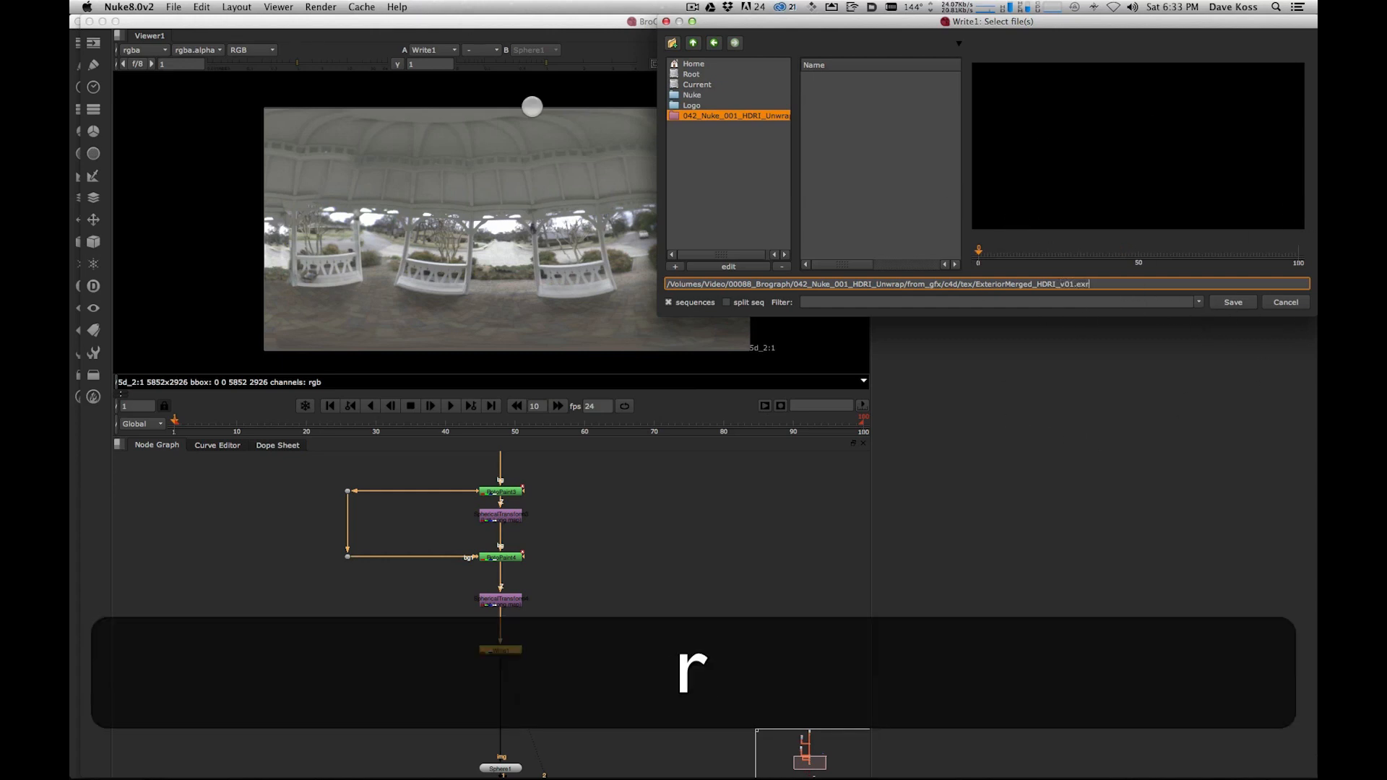
click(1232, 301)
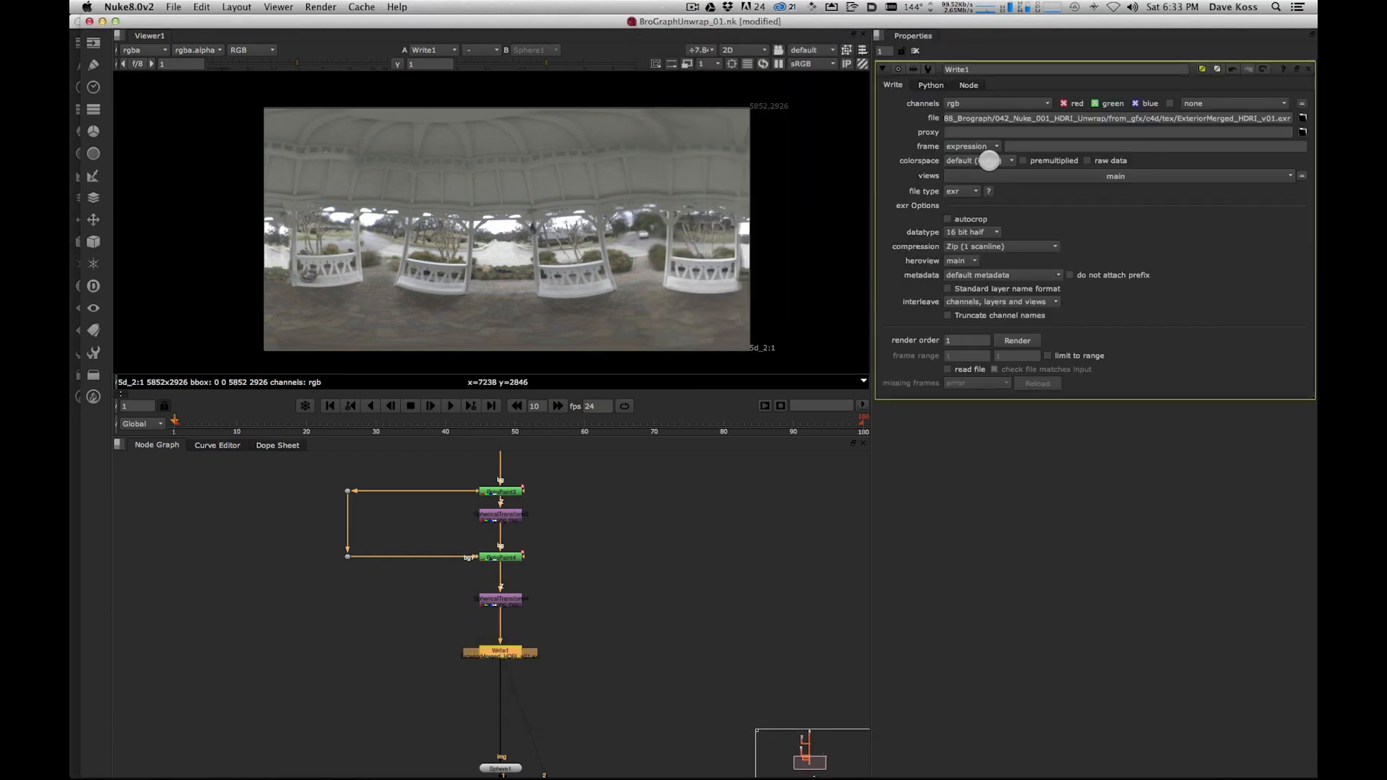
- Set the EXR datatype to 32 bit float and render frame 1 from the Write node
click(975, 234)
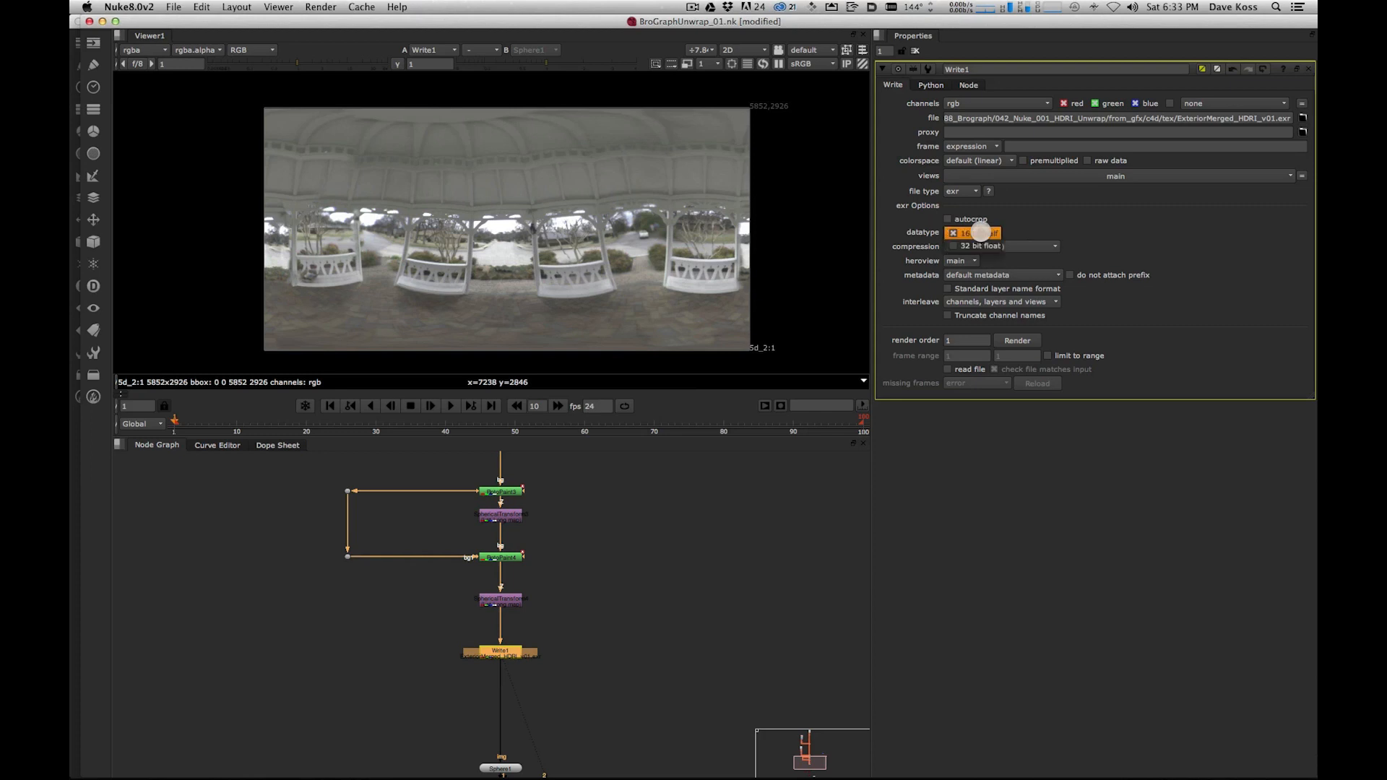
click(999, 241)
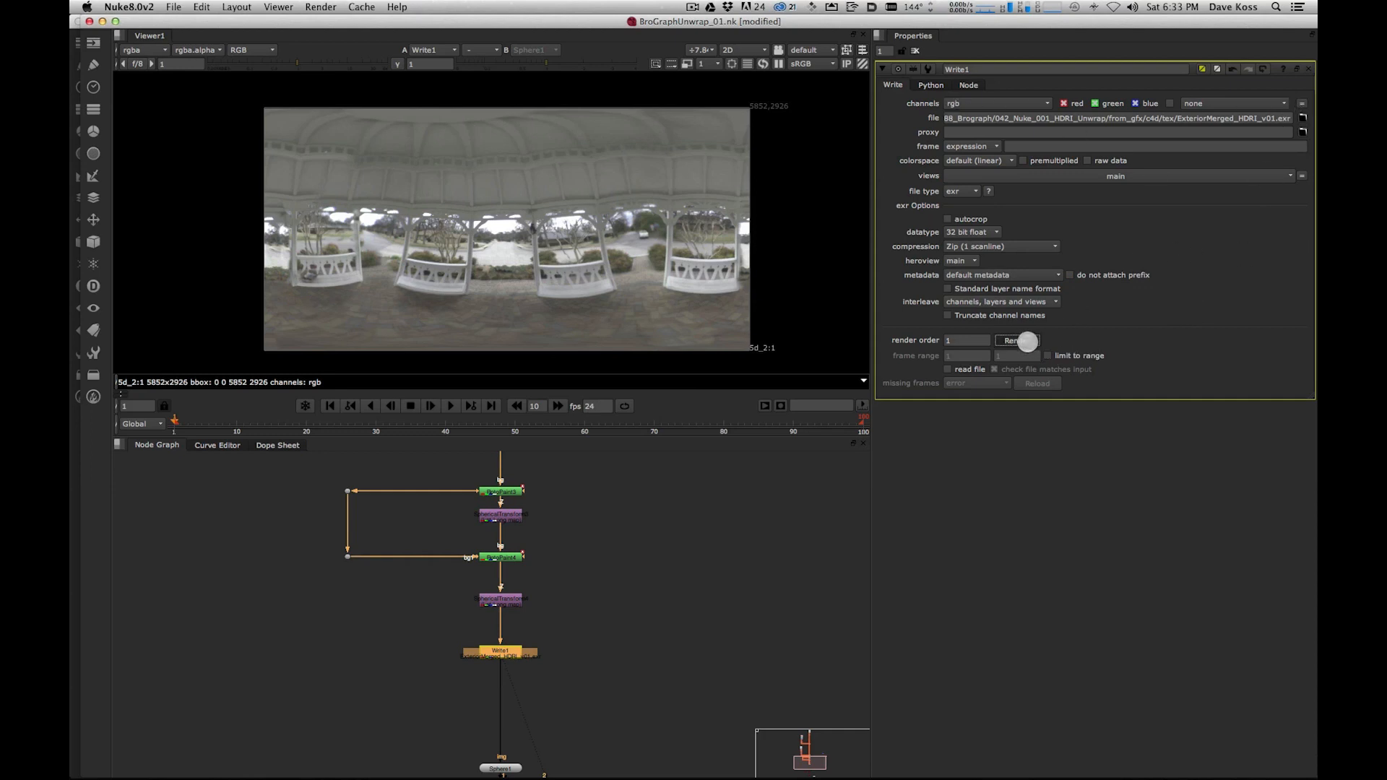
click(1025, 340)
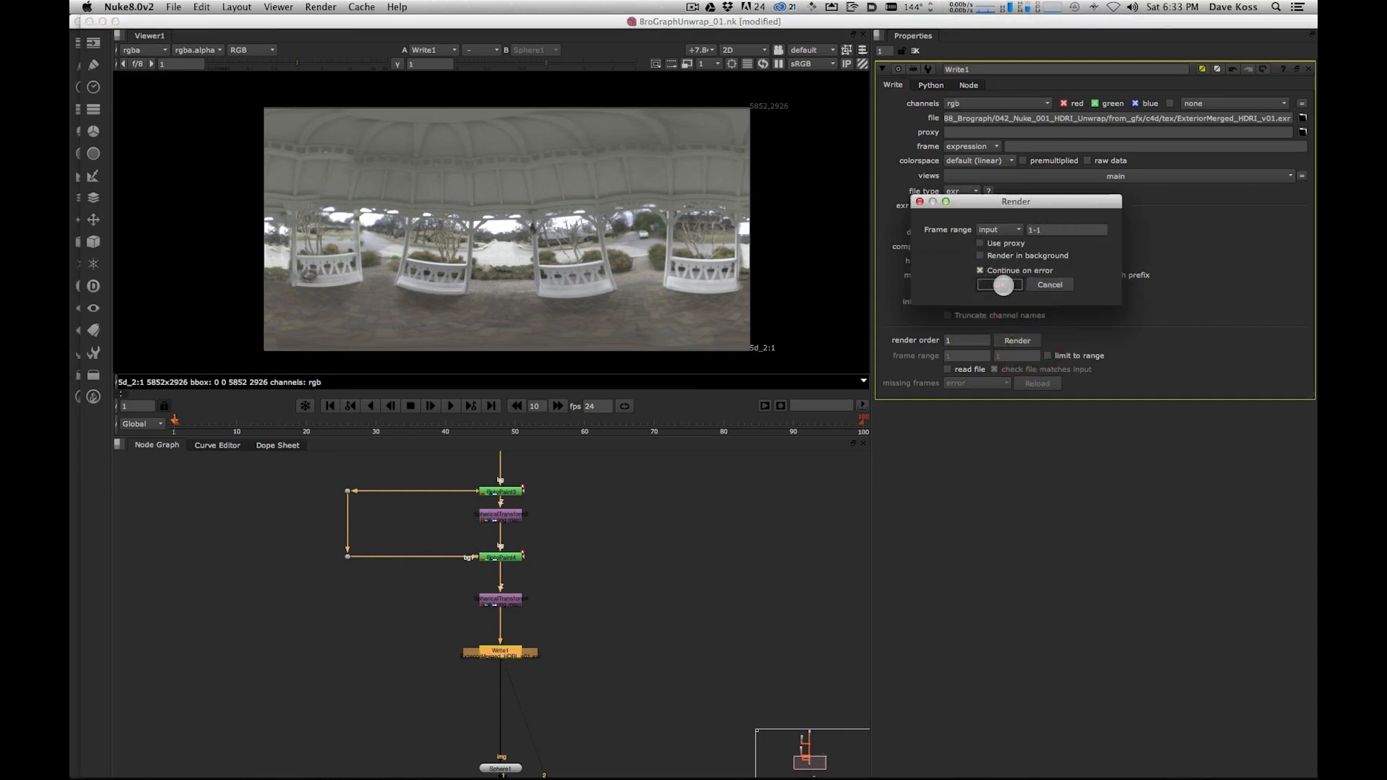
click(1001, 285)
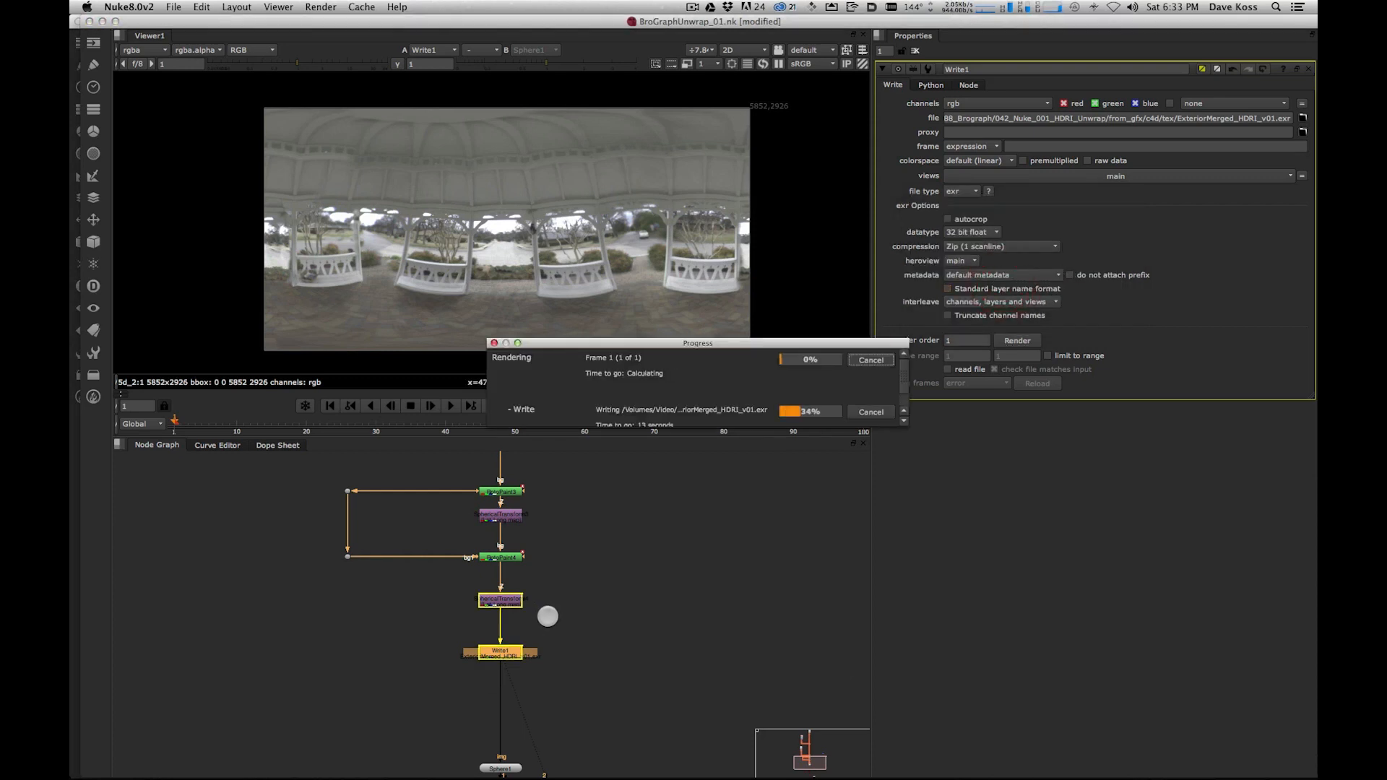
- Change the Write node's output extension to .hdr so the file is ExteriorMerged_HDRI_v01.hdr
click(500, 652)
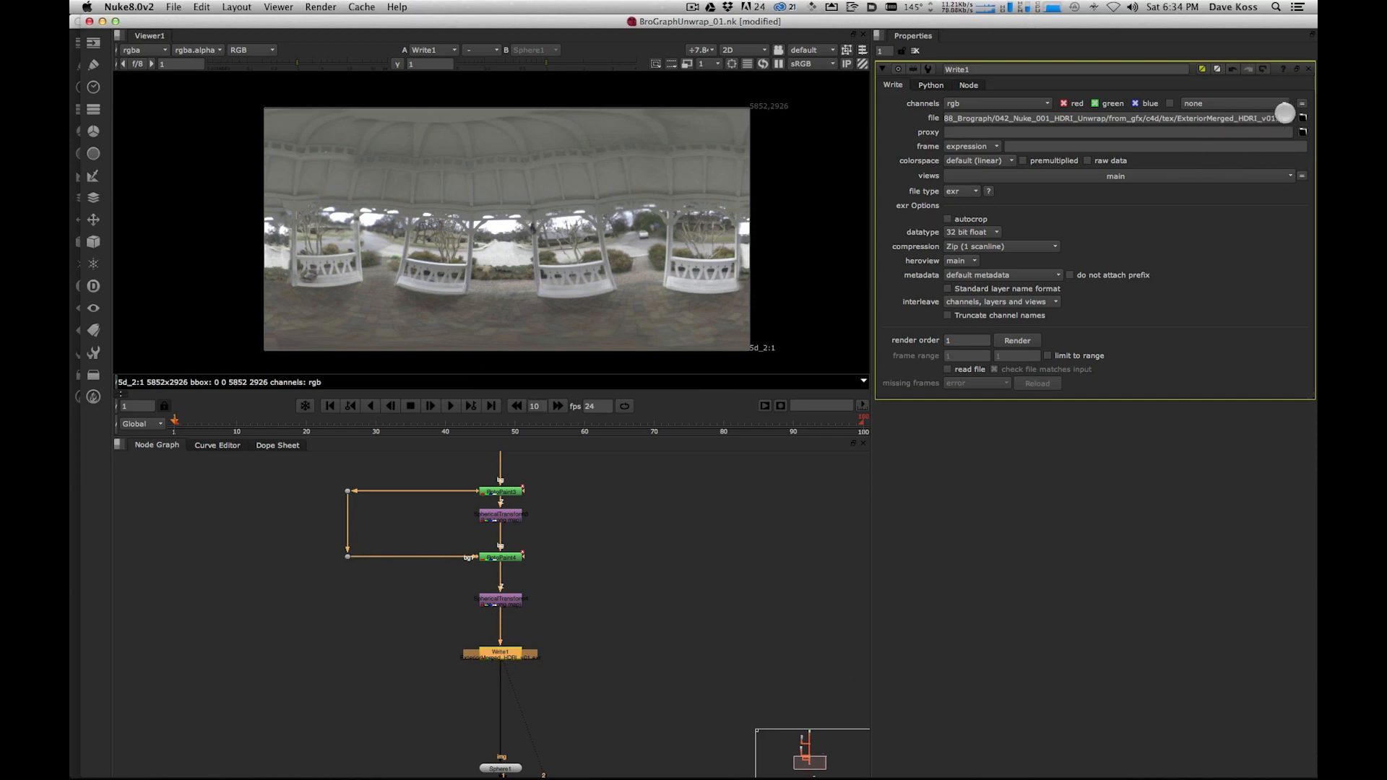
double_click(1281, 117)
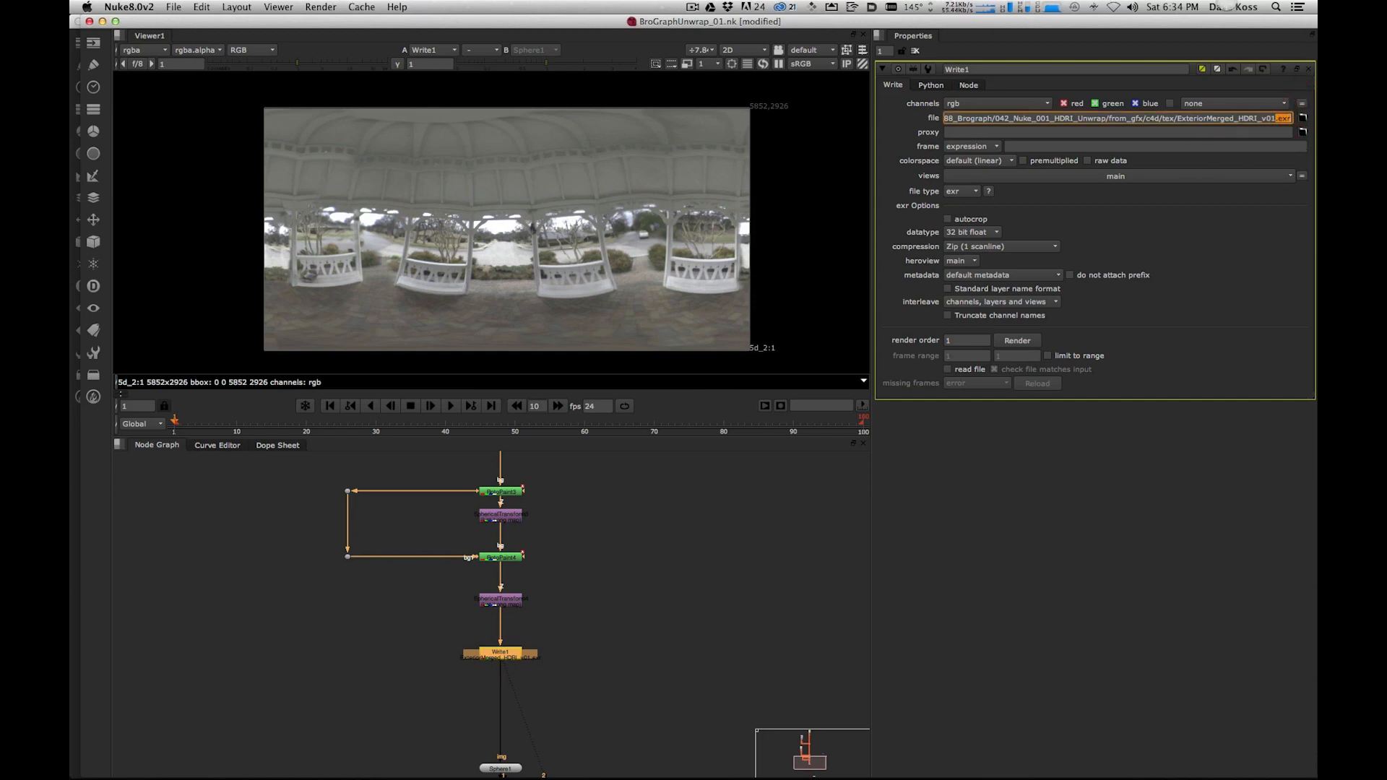
key(BackSpace)
text(hdr)
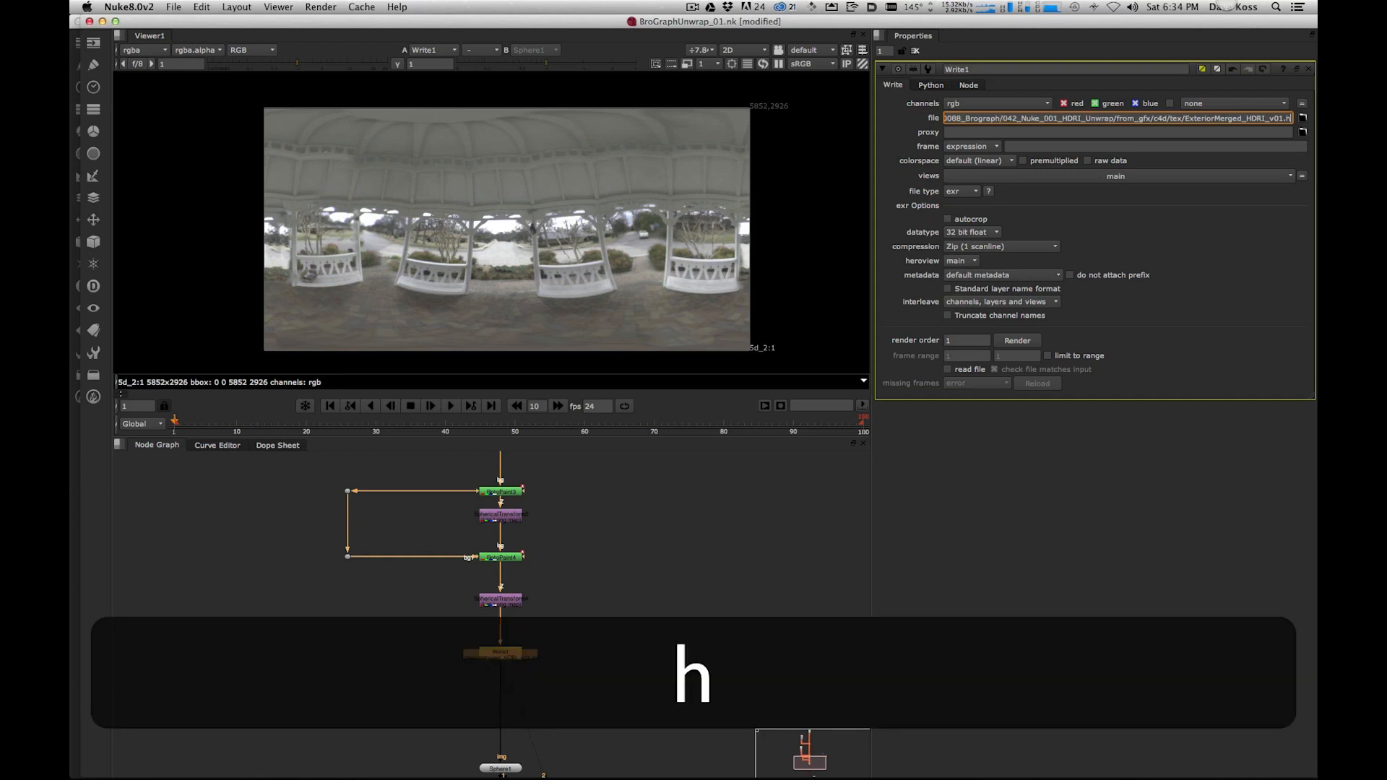
text(.)
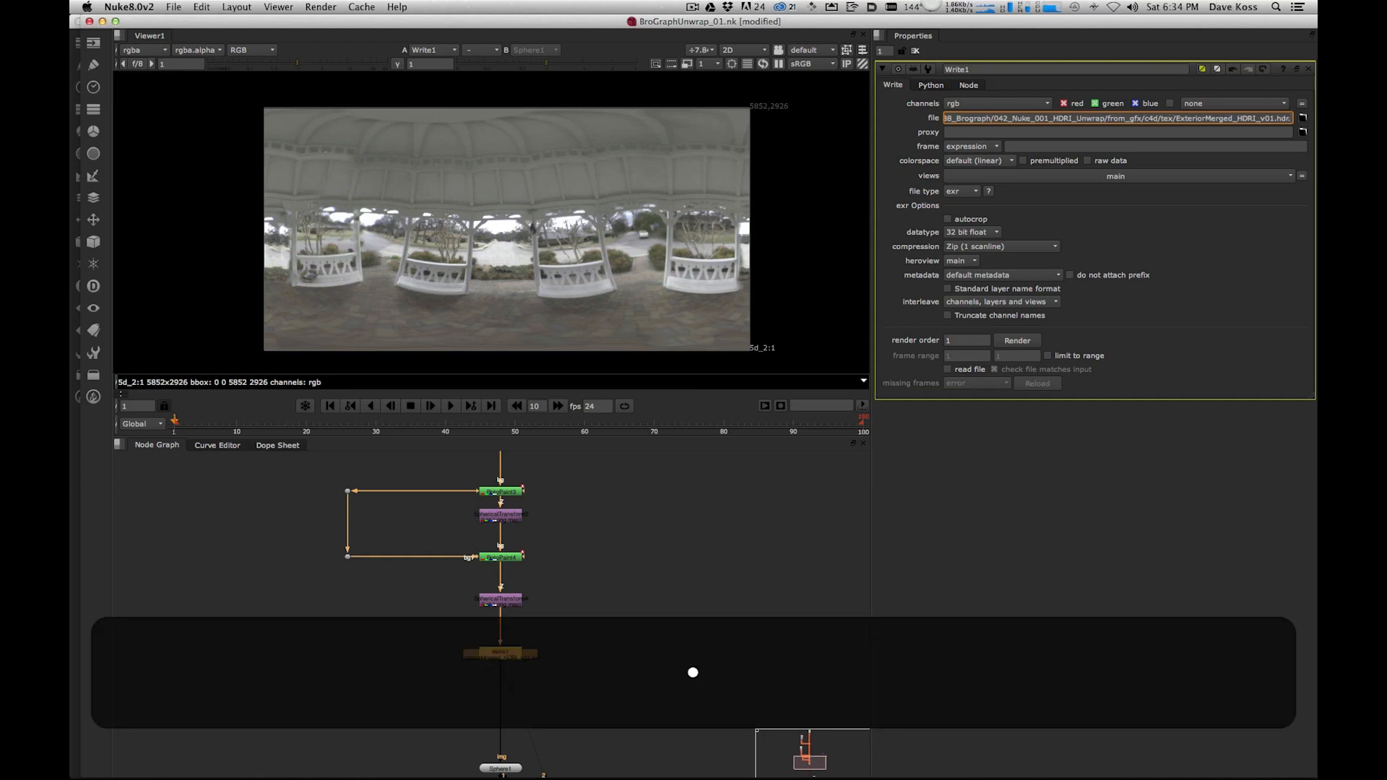
key(Return)
click(1224, 258)
- Set the Write node's colorspace to linear and render the HDR file
click(979, 160)
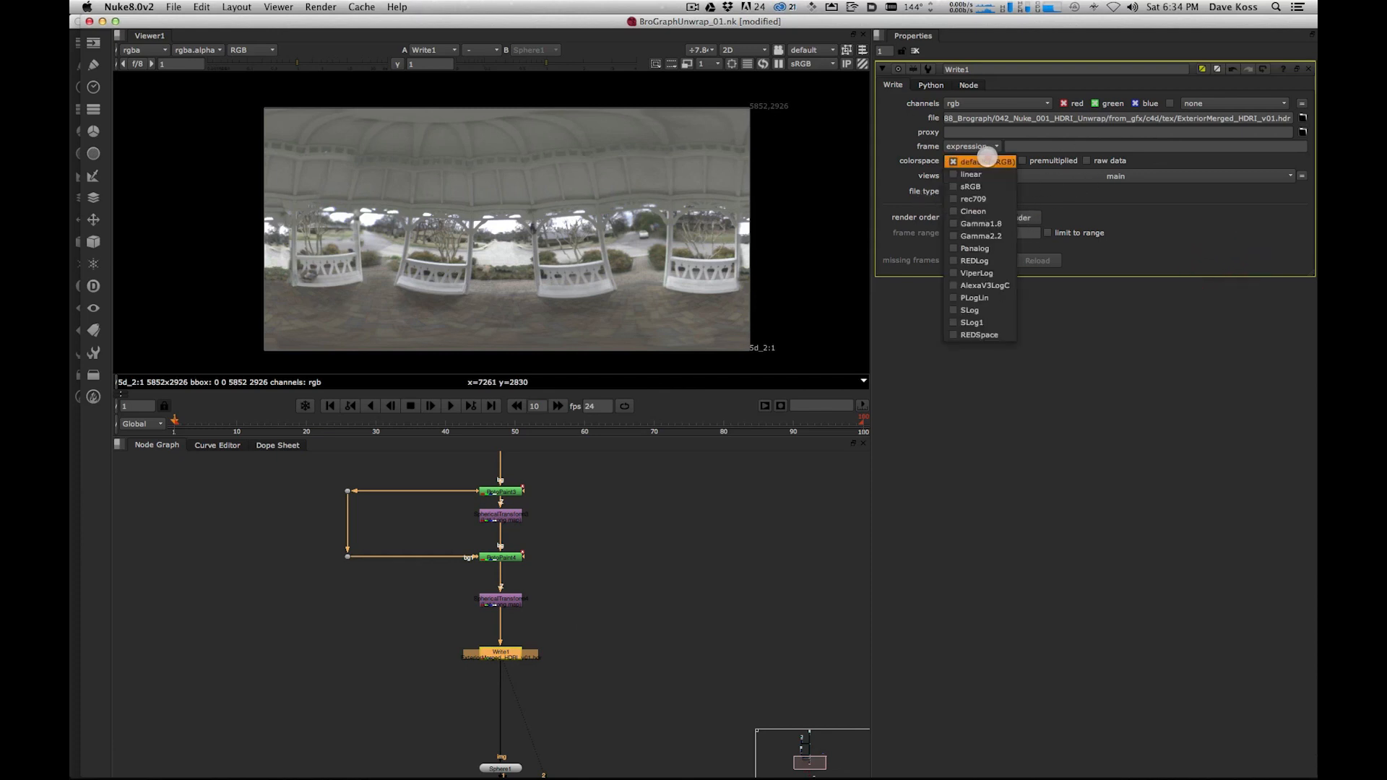
click(981, 168)
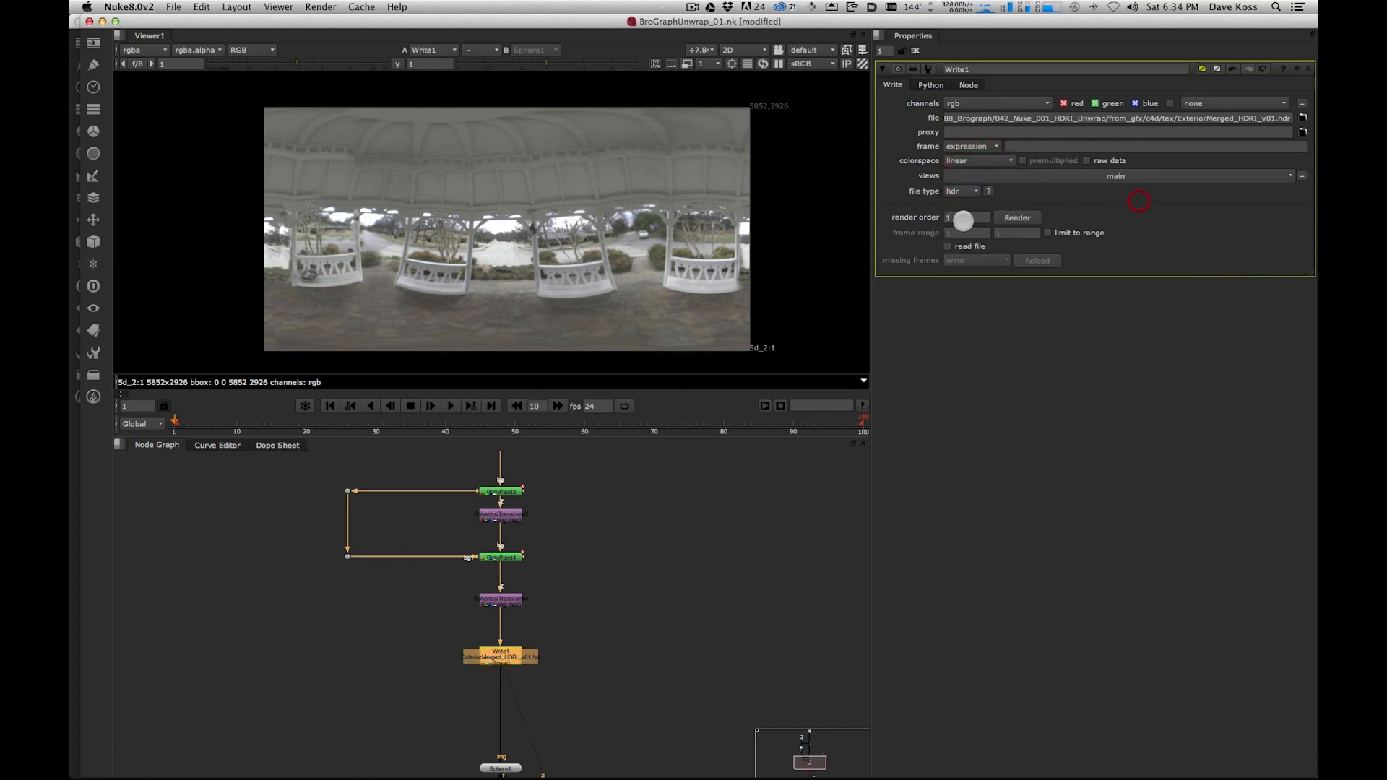
click(1018, 217)
click(1020, 255)
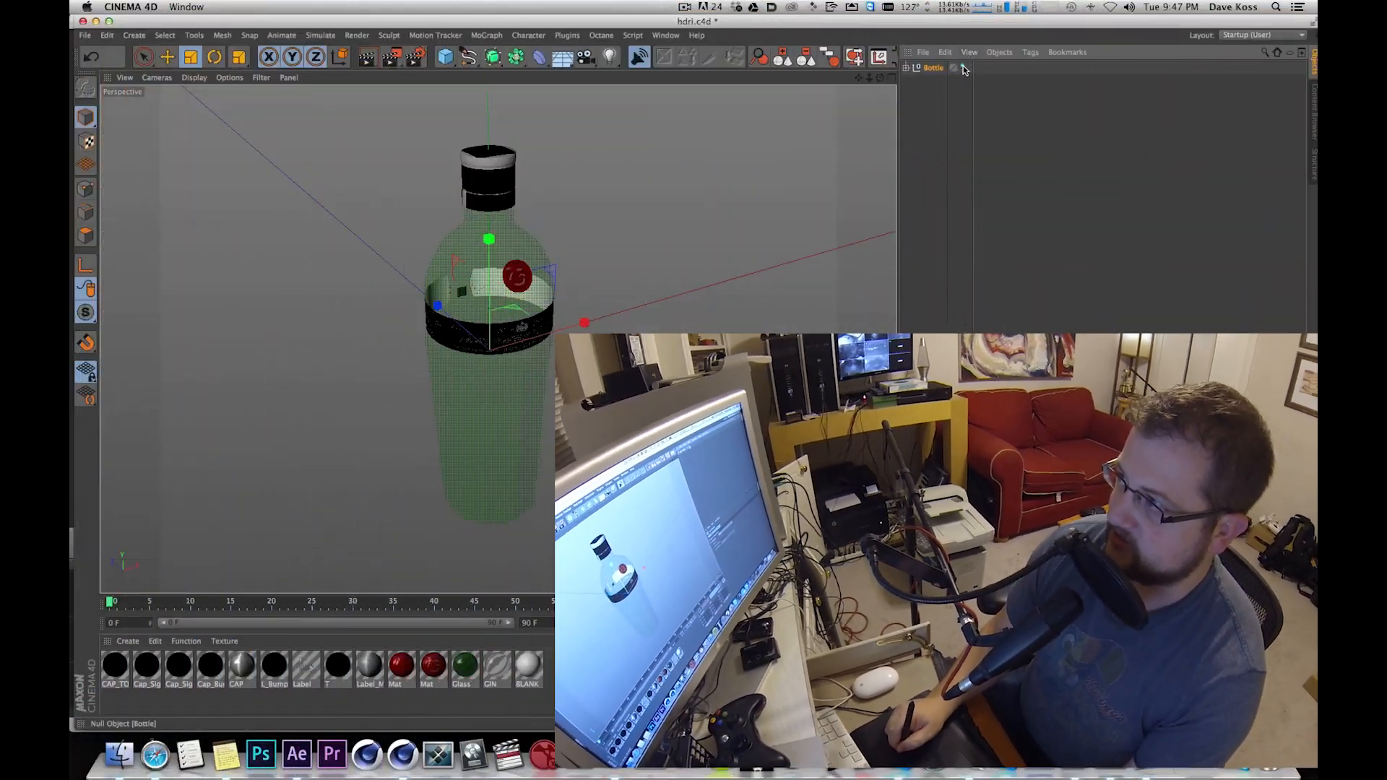
- Switch to CINEMA 4D and hide the Bottle null in both the editor and the renderer
click(963, 68)
click(758, 373)
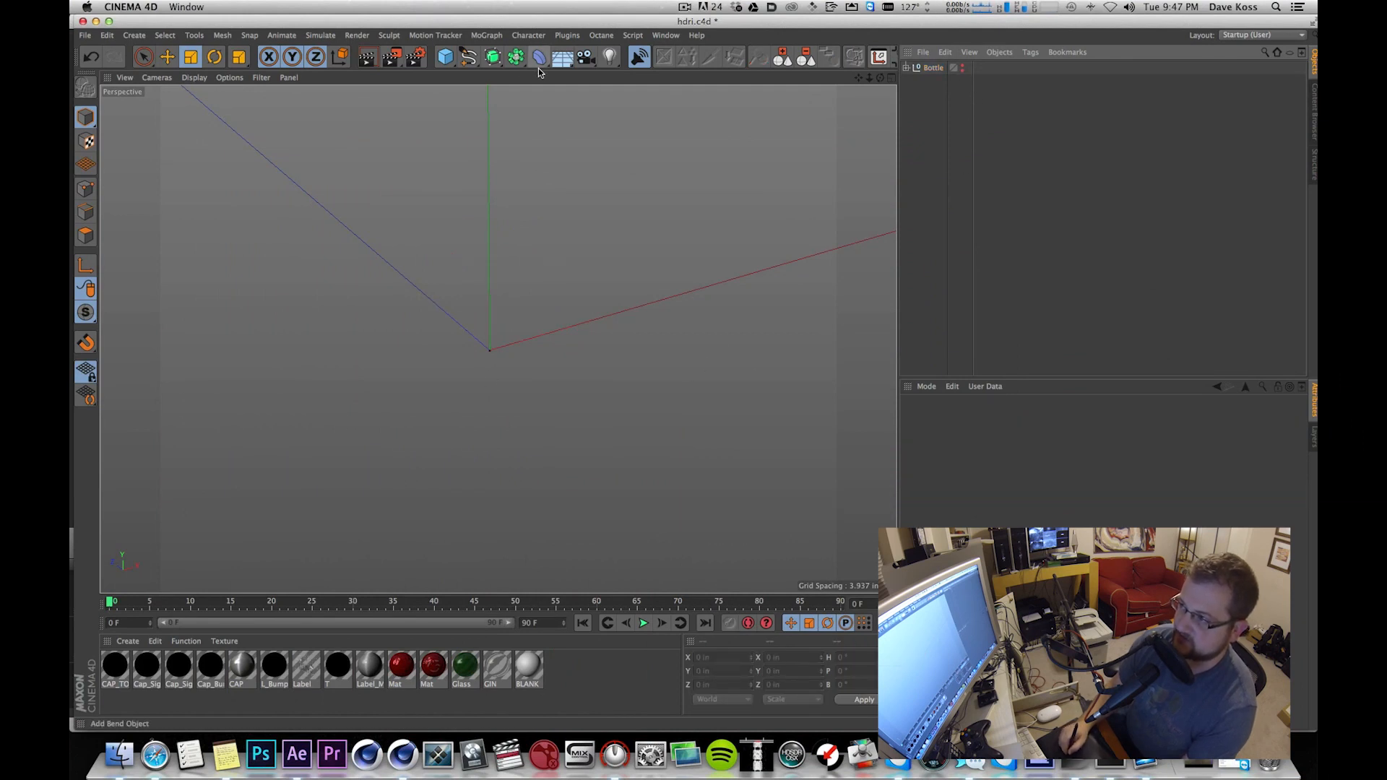
- Add a Sphere at the origin, scale it down to fit within the view, and add a Sky object
drag(448, 63, 712, 98)
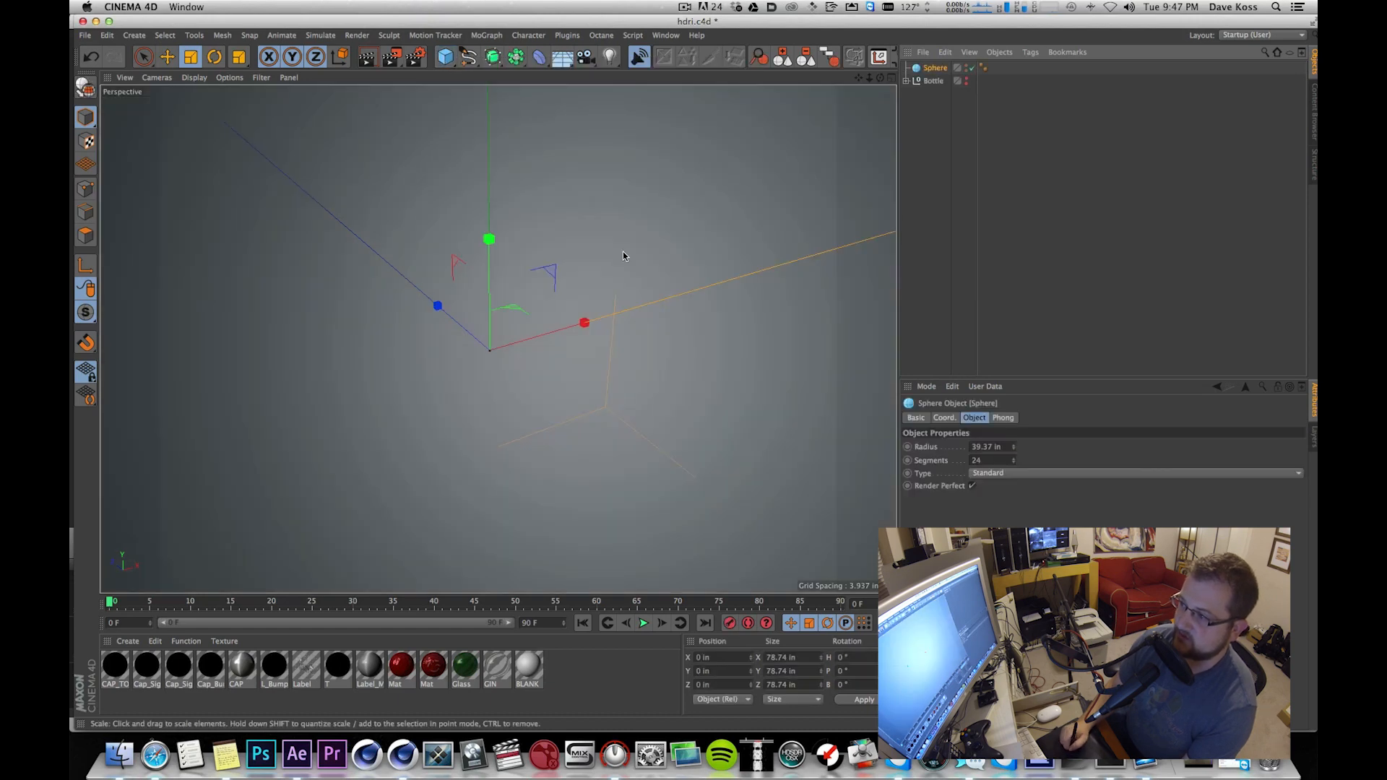
key(t)
drag(822, 170, 453, 72)
key(r)
drag(560, 64, 618, 102)
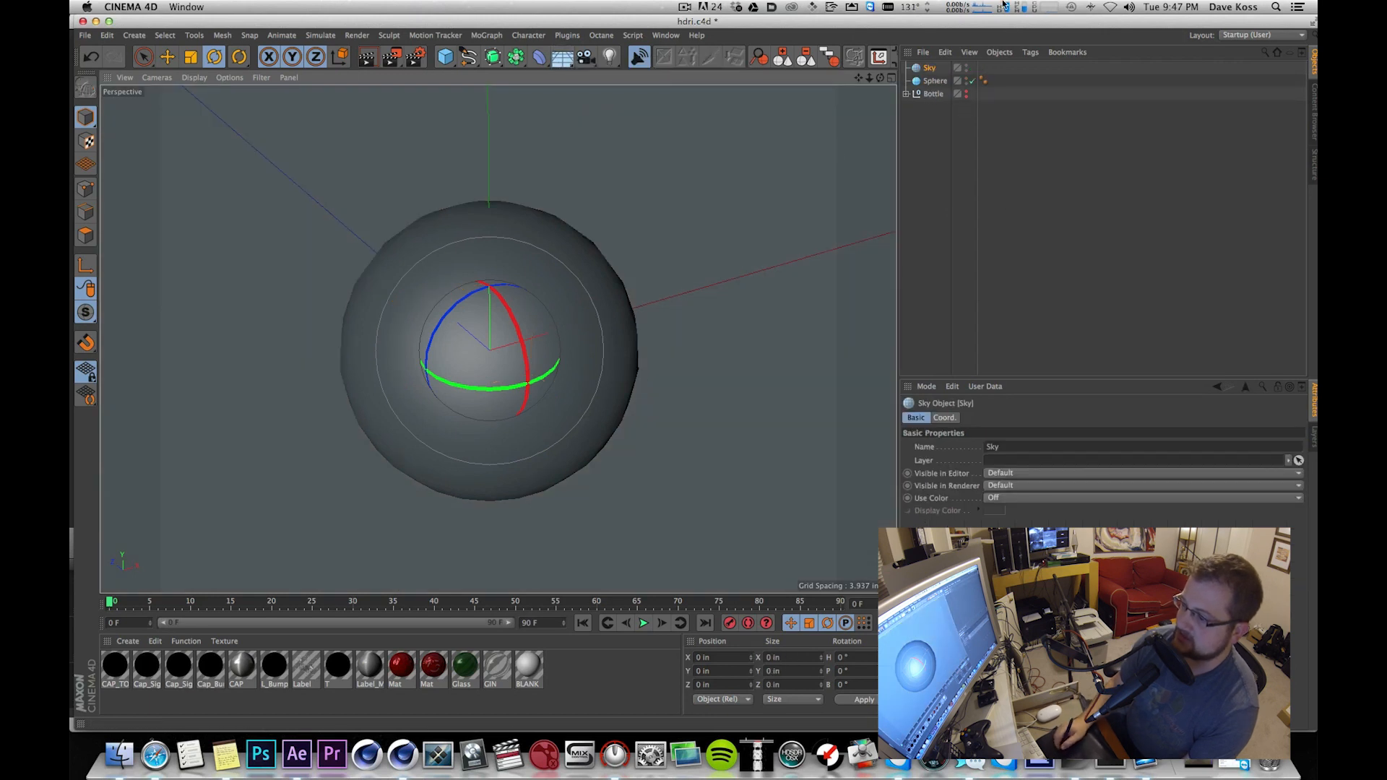
- Create a new material with Color and Reflectance turned off and only the Luminance channel enabled
double_click(615, 676)
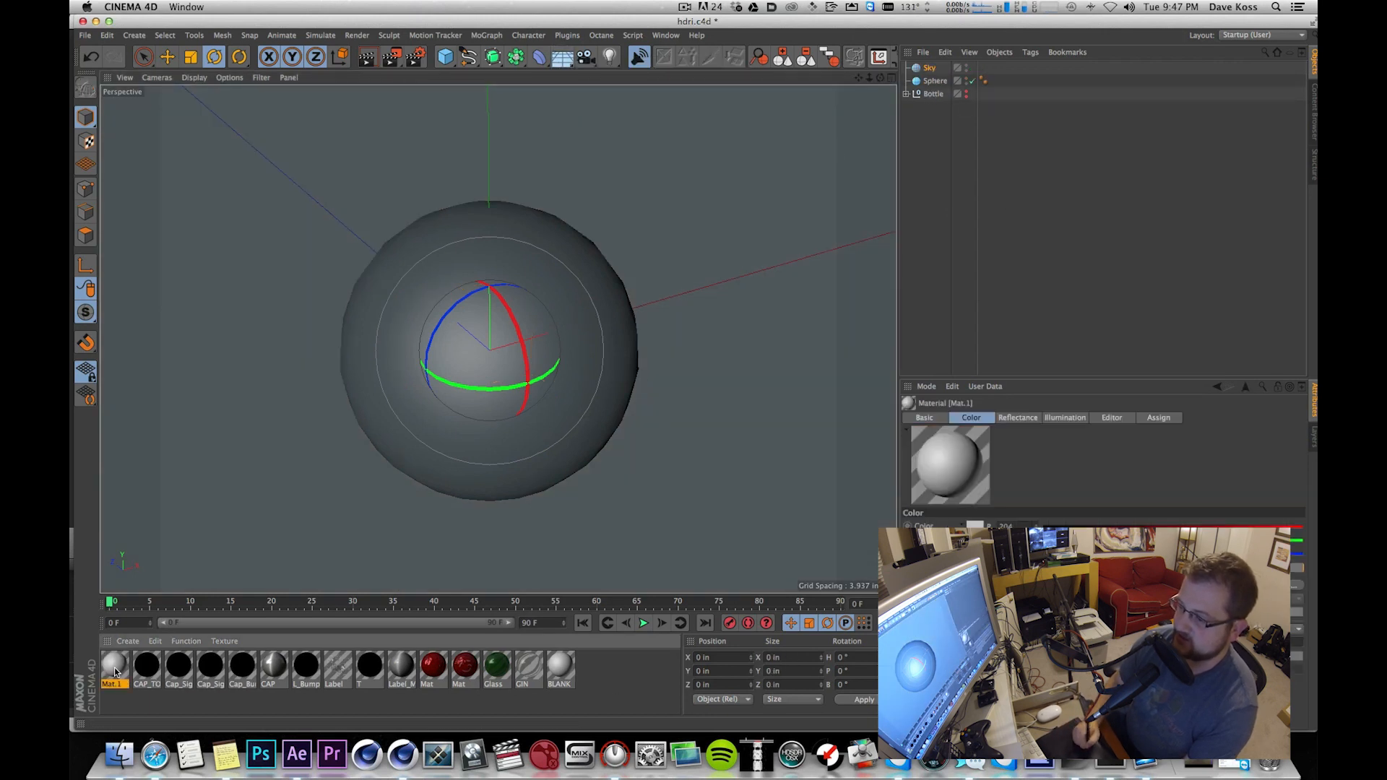
click(925, 419)
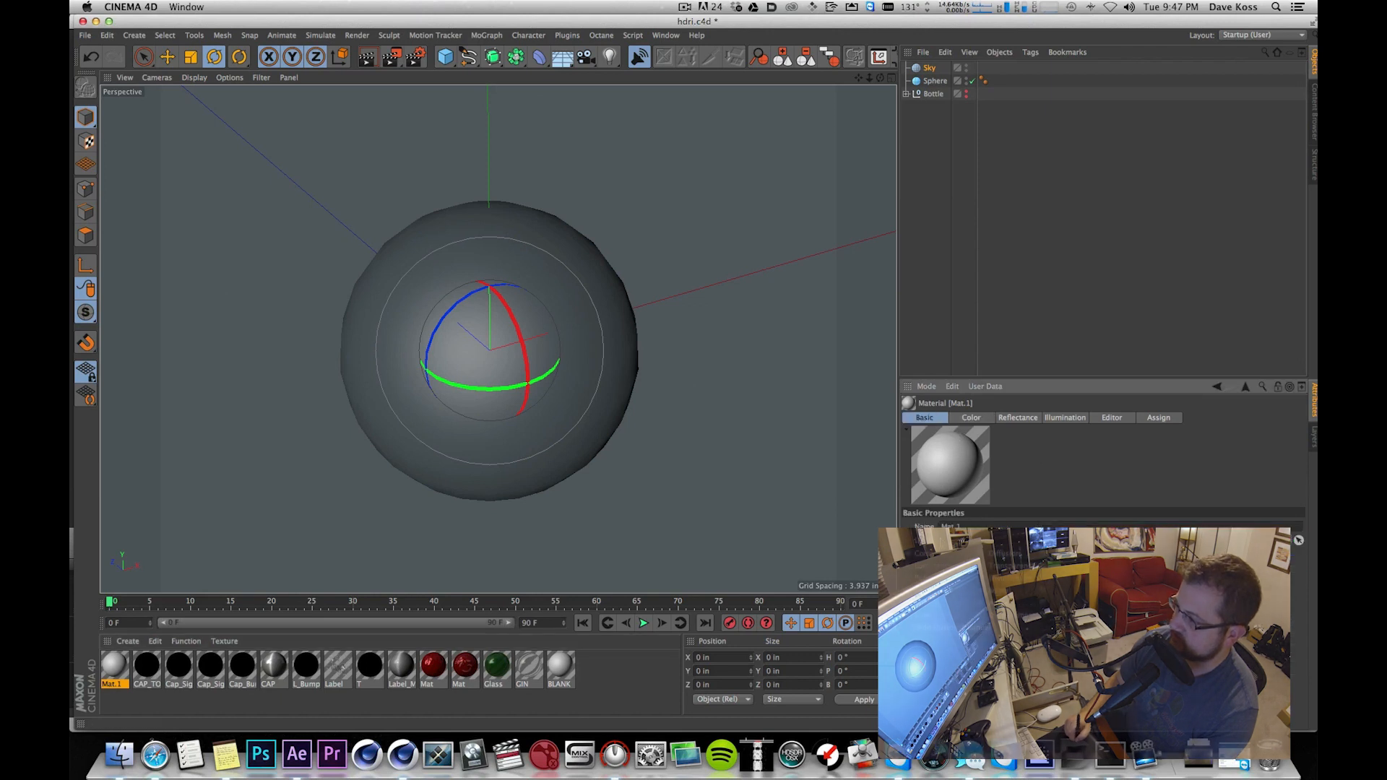
click(961, 553)
click(961, 578)
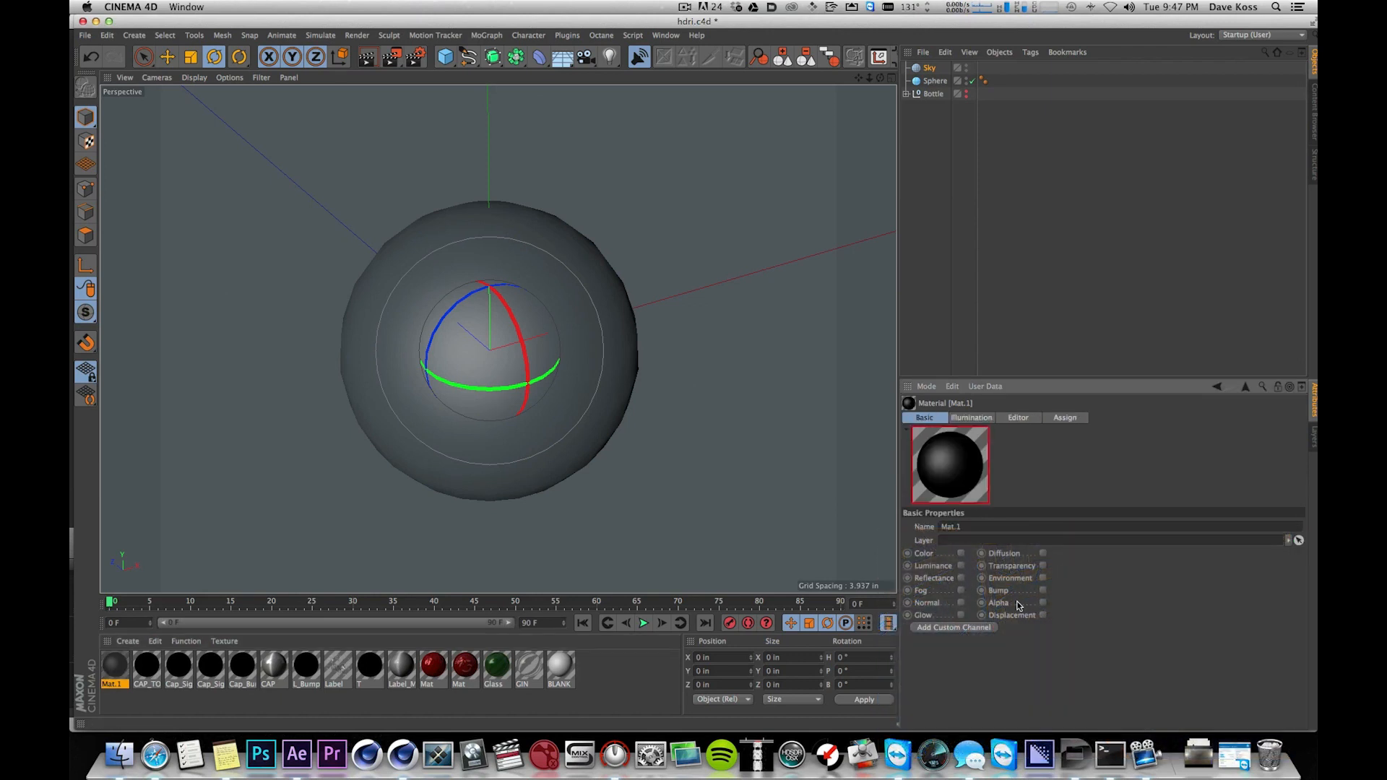
click(960, 566)
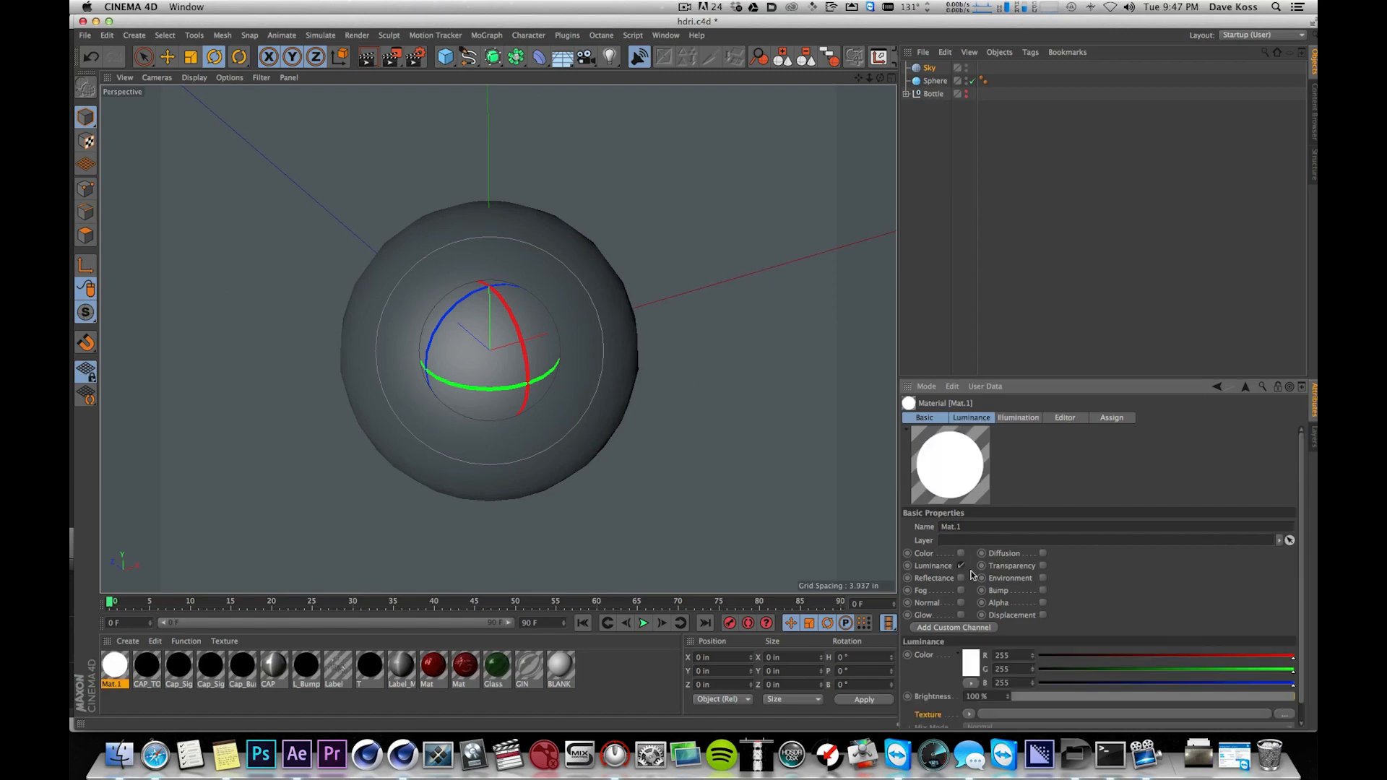
- Load ExteriorMerged_HDRI_v01.exr as the new material's Luminance texture and apply the material to the Sky object
click(971, 418)
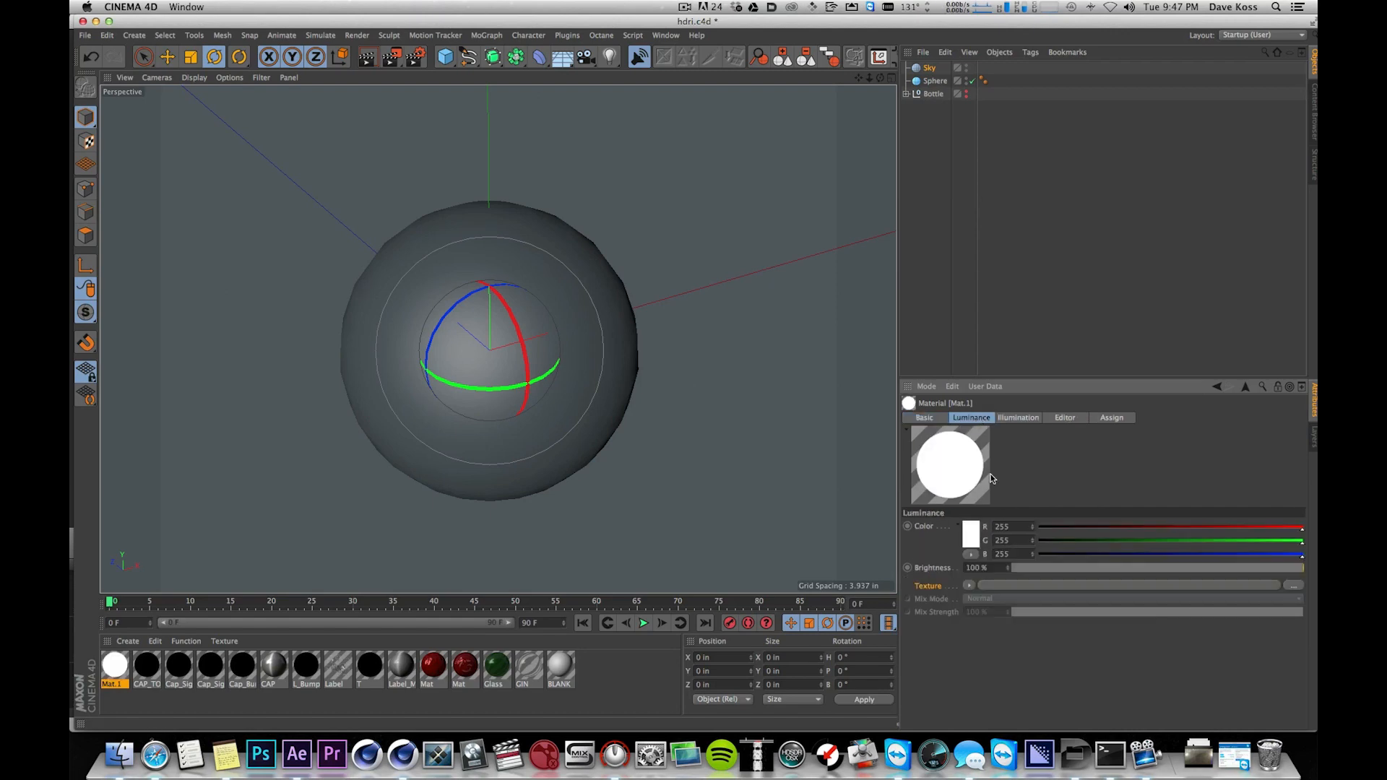
click(1293, 587)
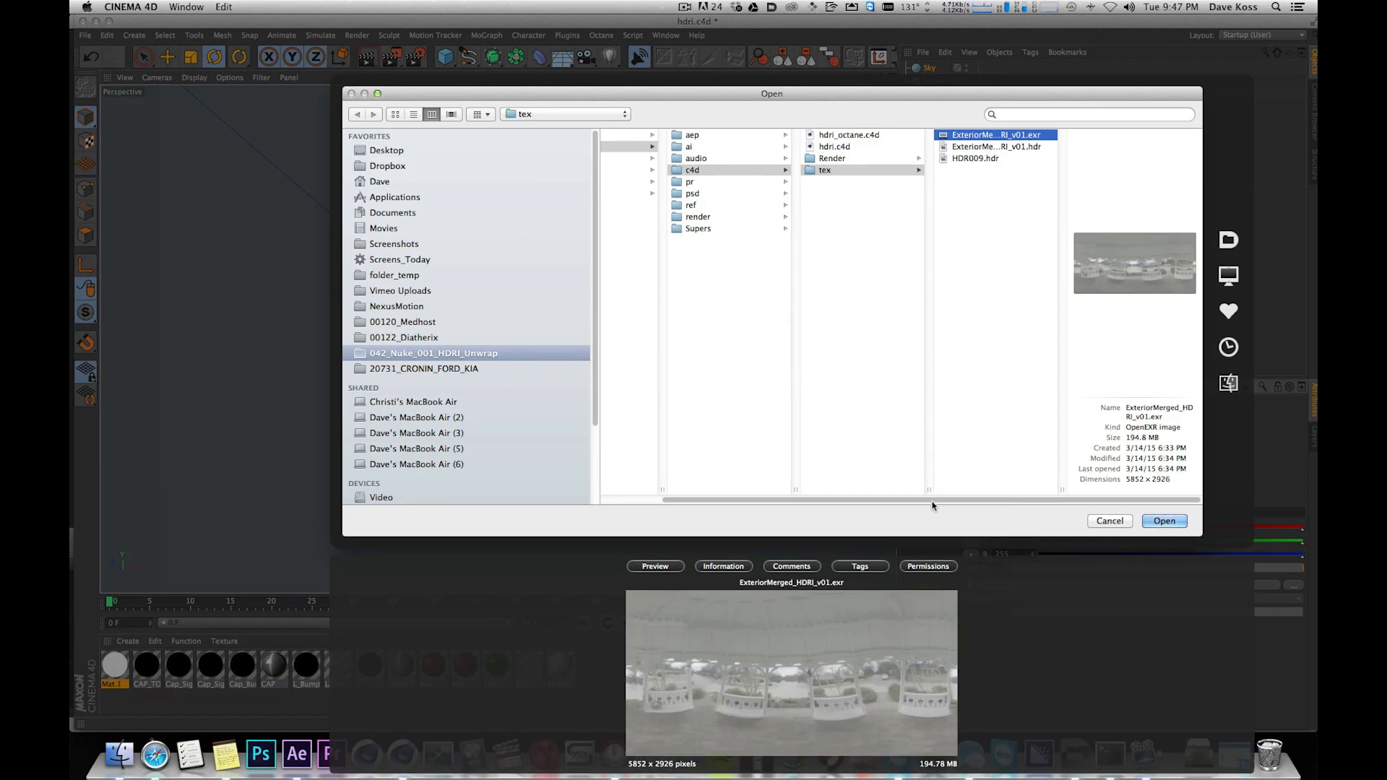
click(1163, 521)
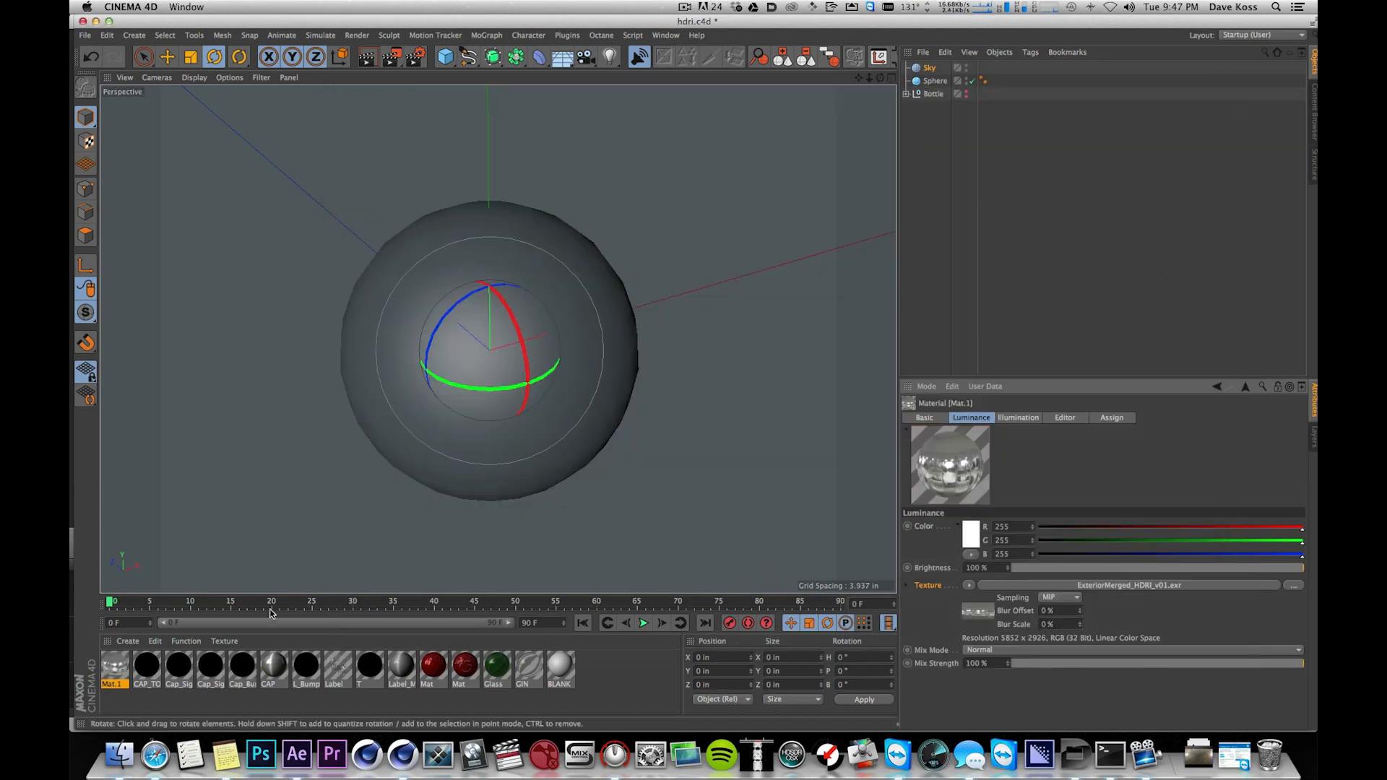
drag(117, 666, 867, 116)
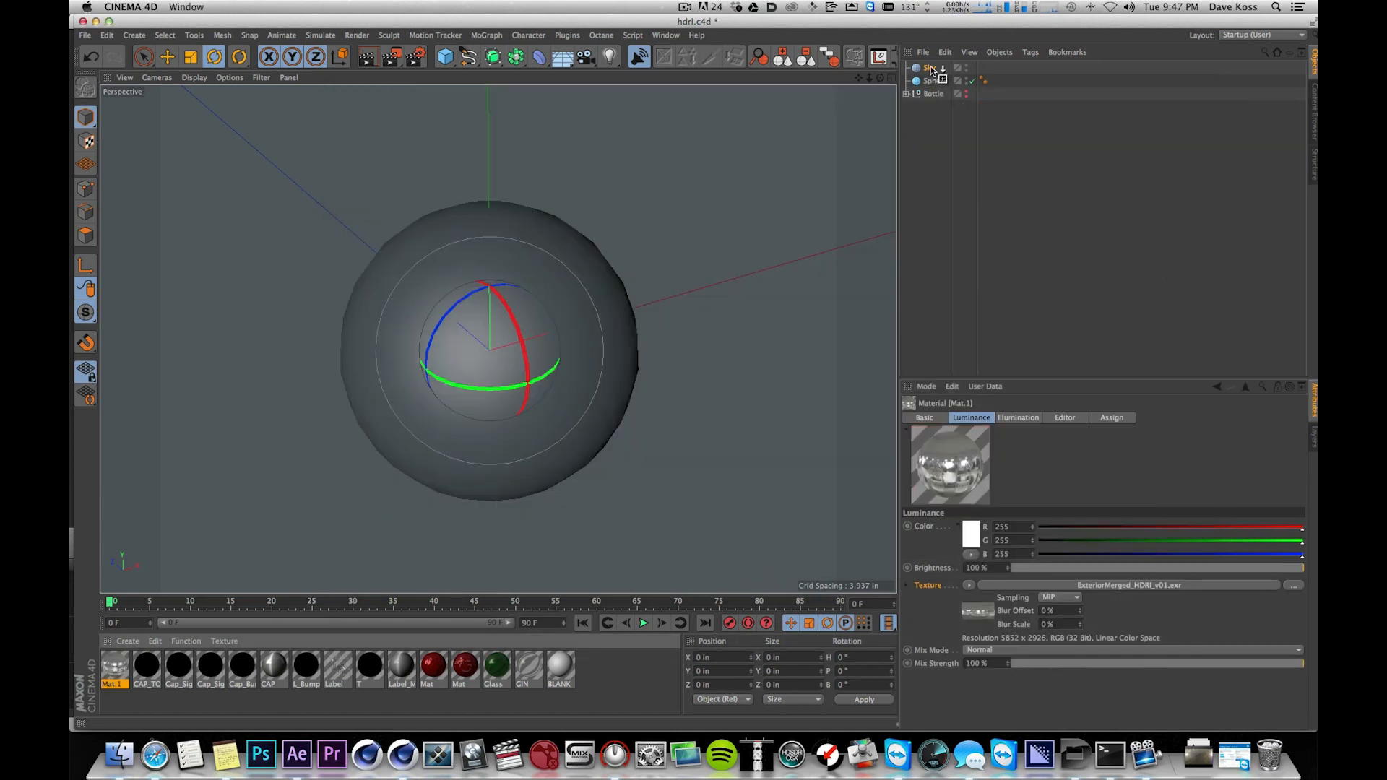
drag(932, 69, 932, 70)
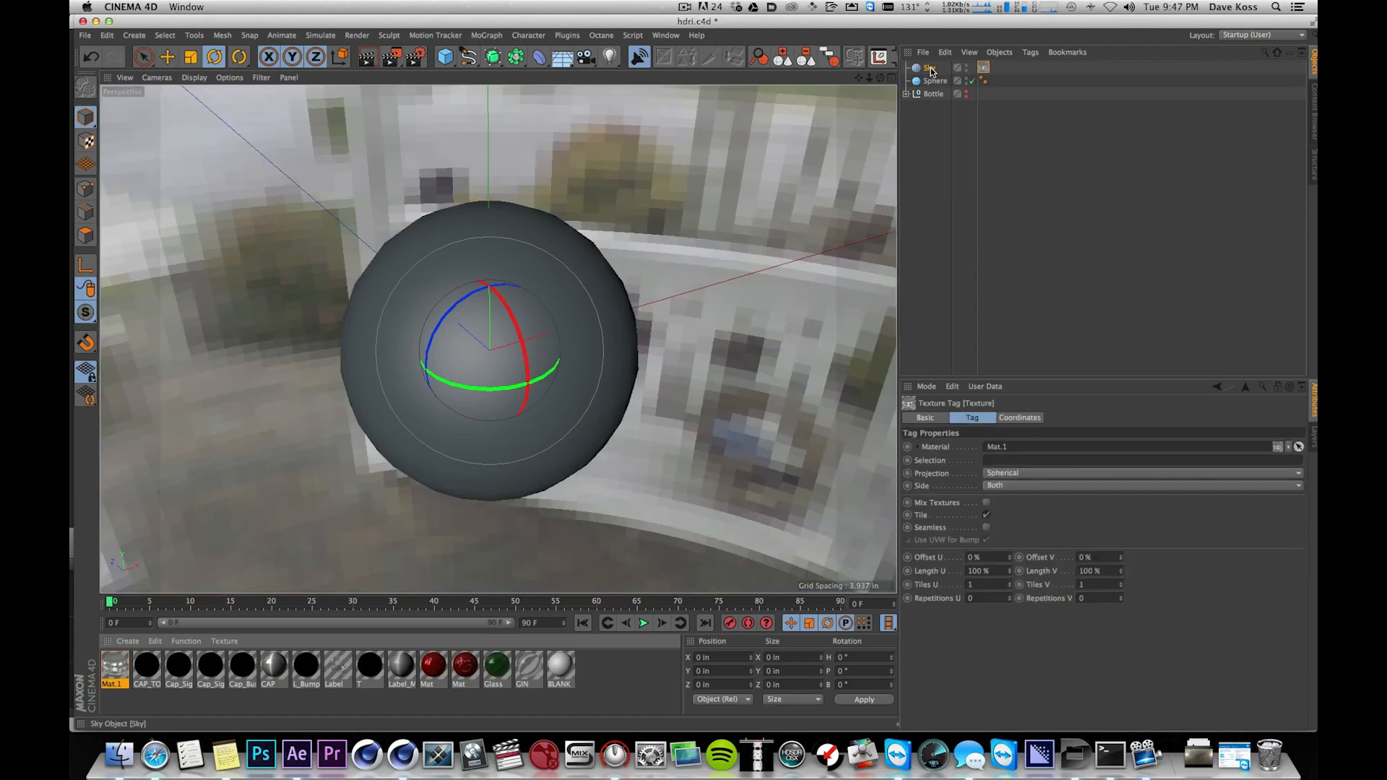
- Enable the interactive render region and widen it on both sides to cover most of the perspective view
alt+drag(643, 182, 656, 335)
key(alt+r)
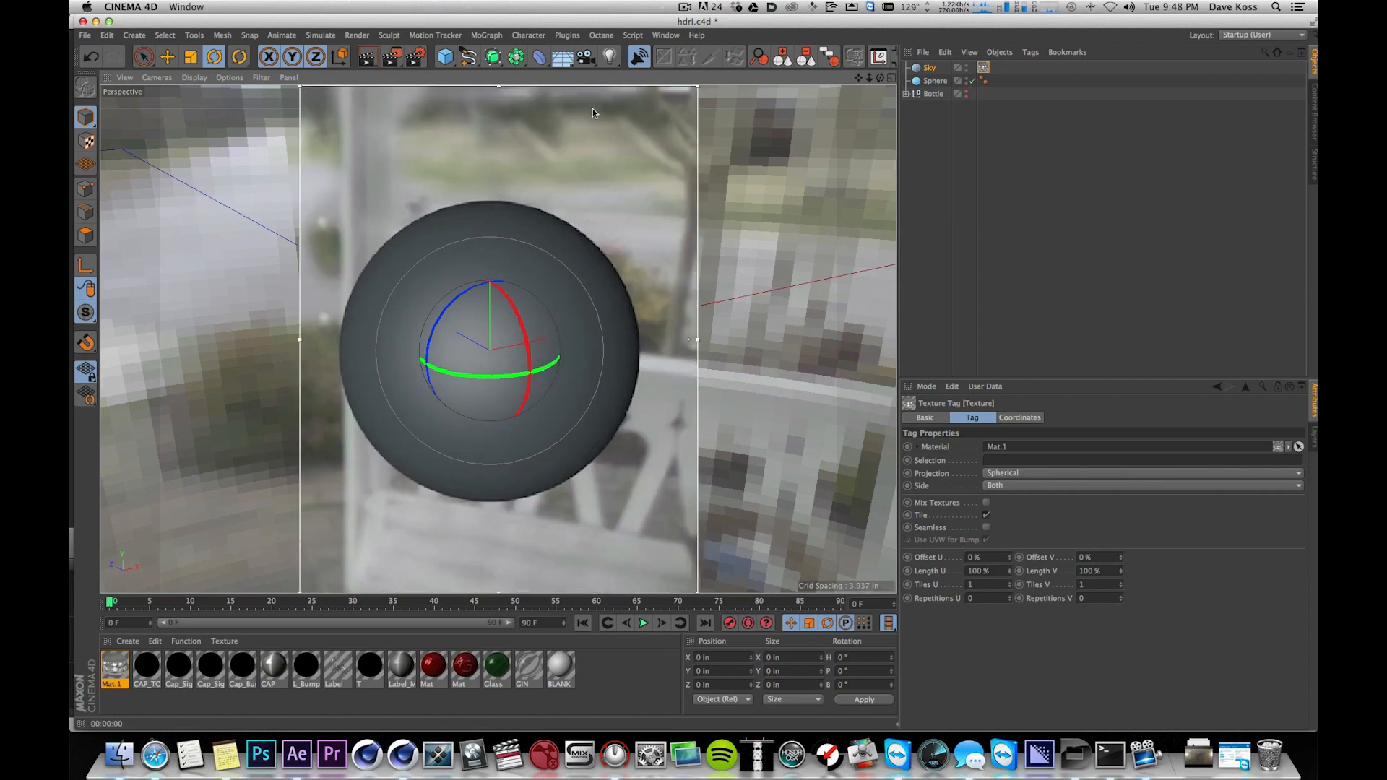
drag(300, 338, 154, 339)
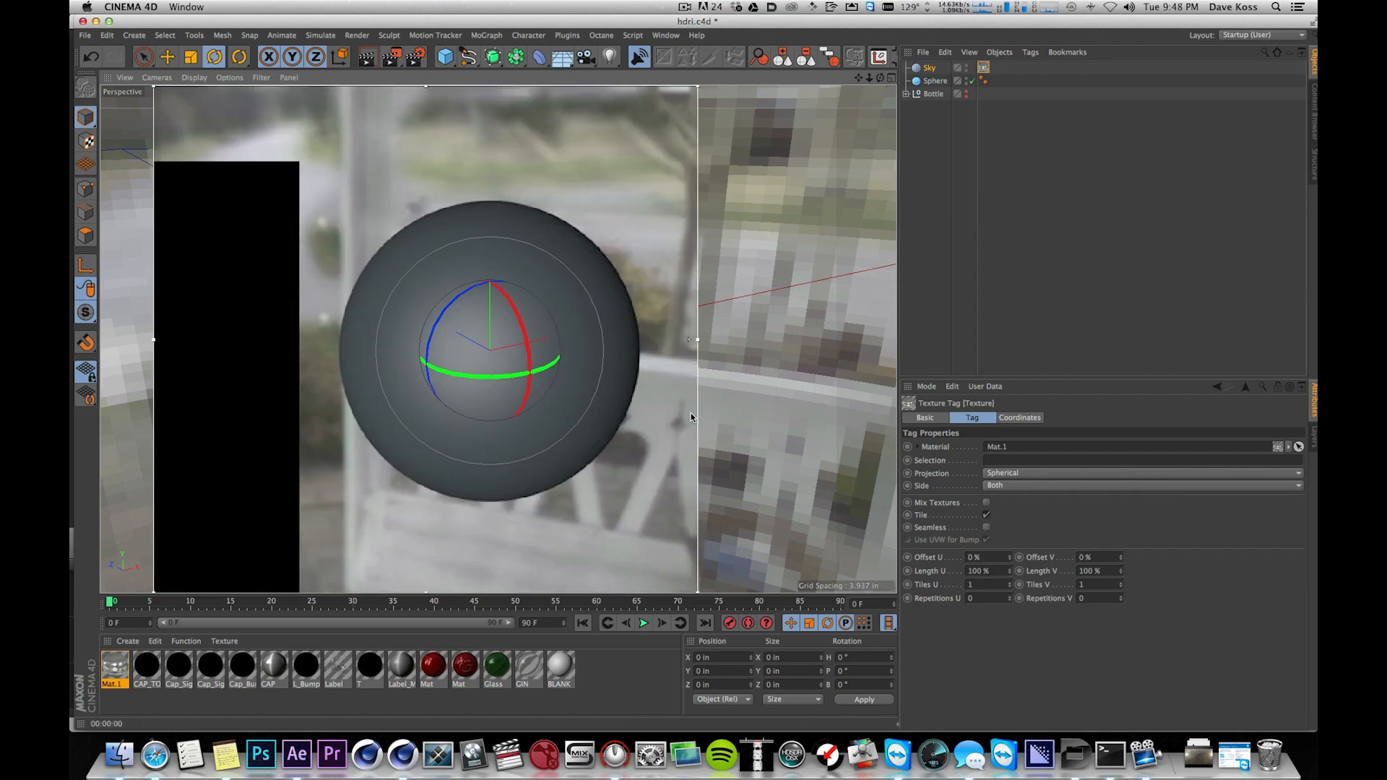
drag(698, 339, 875, 339)
- Examine the rendered panorama around the sphere from several angles, including the gazebo ceiling and the surrounding yard
alt+drag(753, 414, 791, 534)
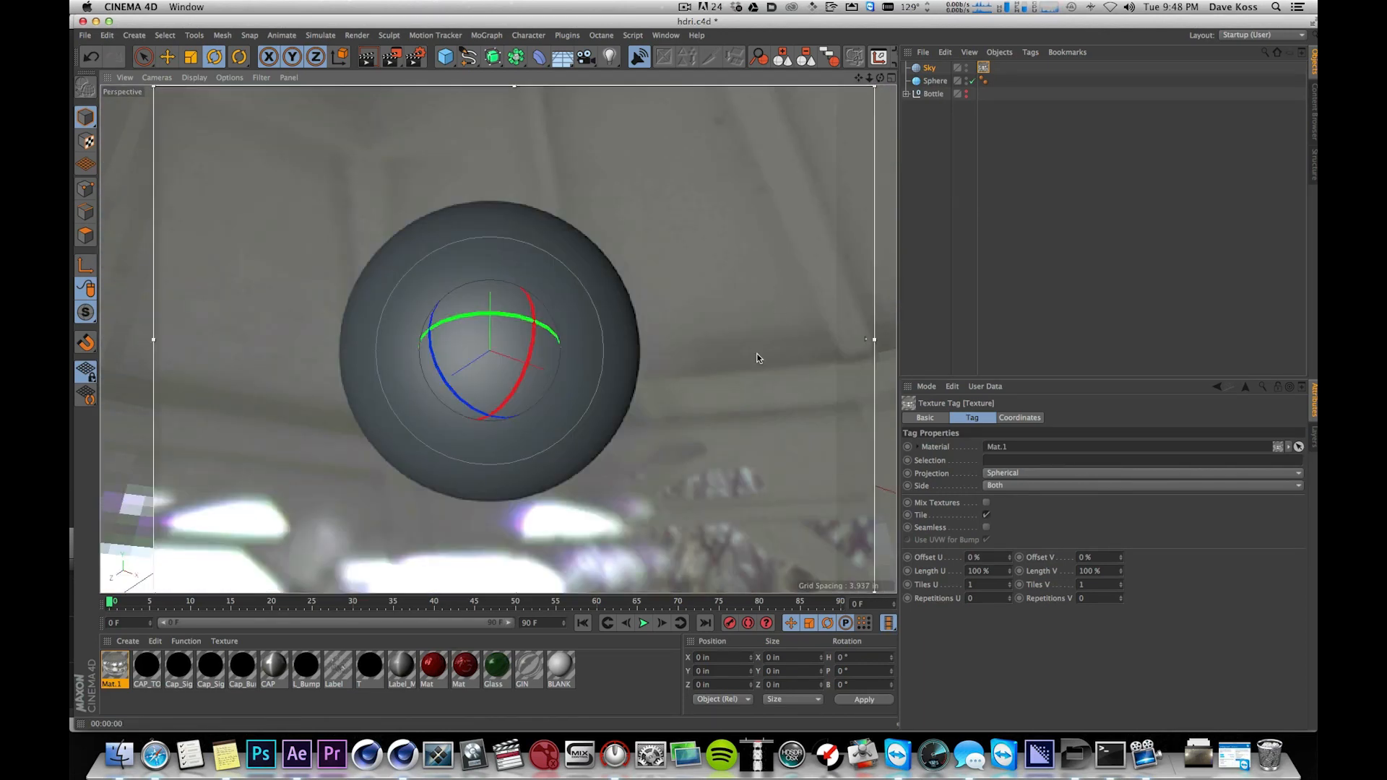
alt+drag(756, 353, 817, 377)
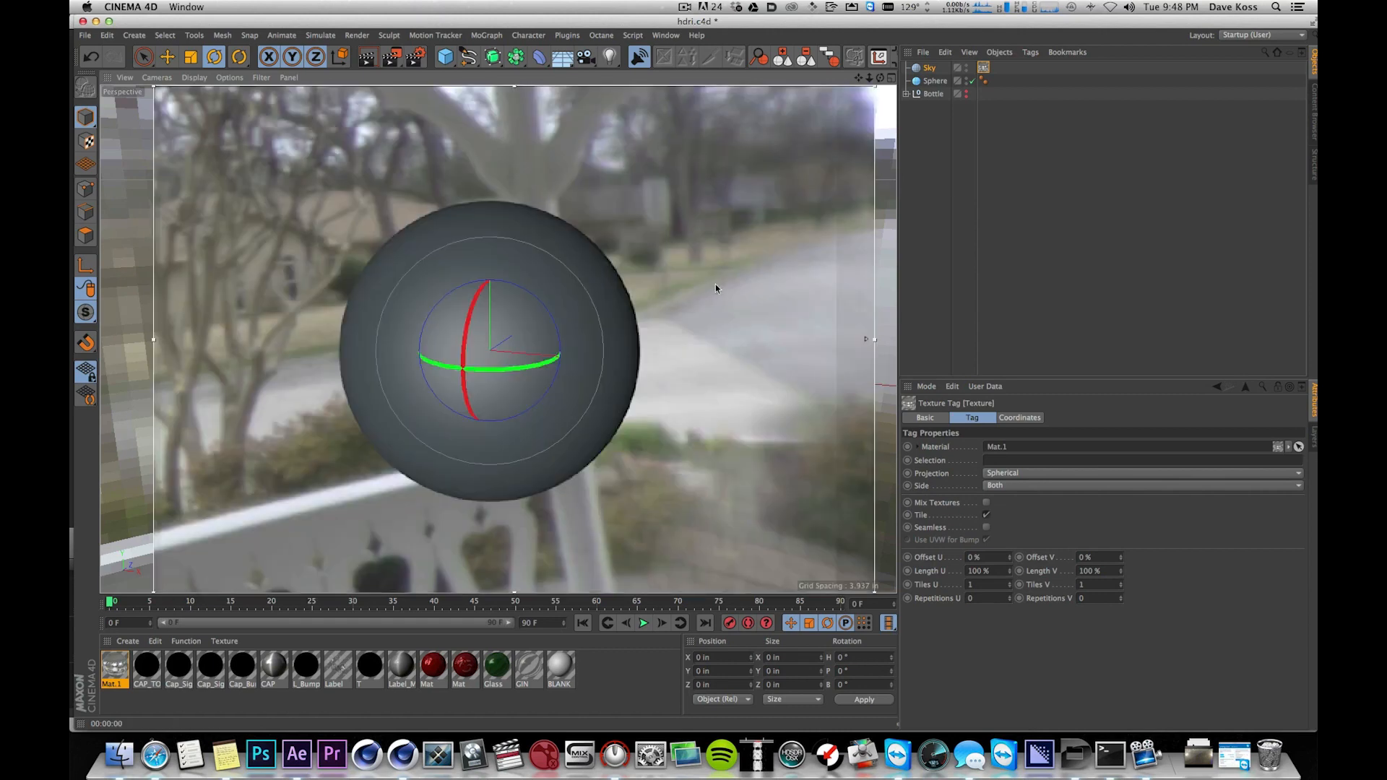
alt+drag(715, 284, 763, 305)
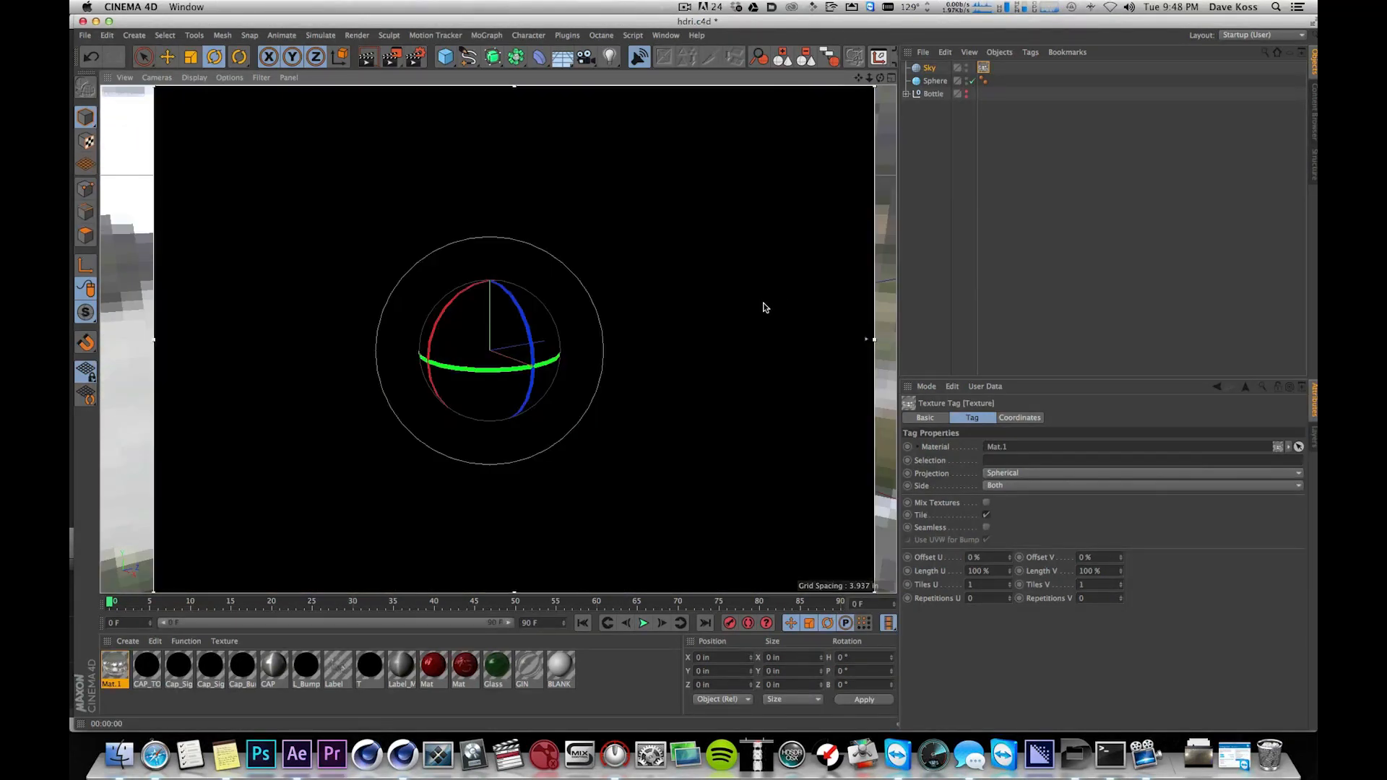
alt+drag(765, 258, 691, 250)
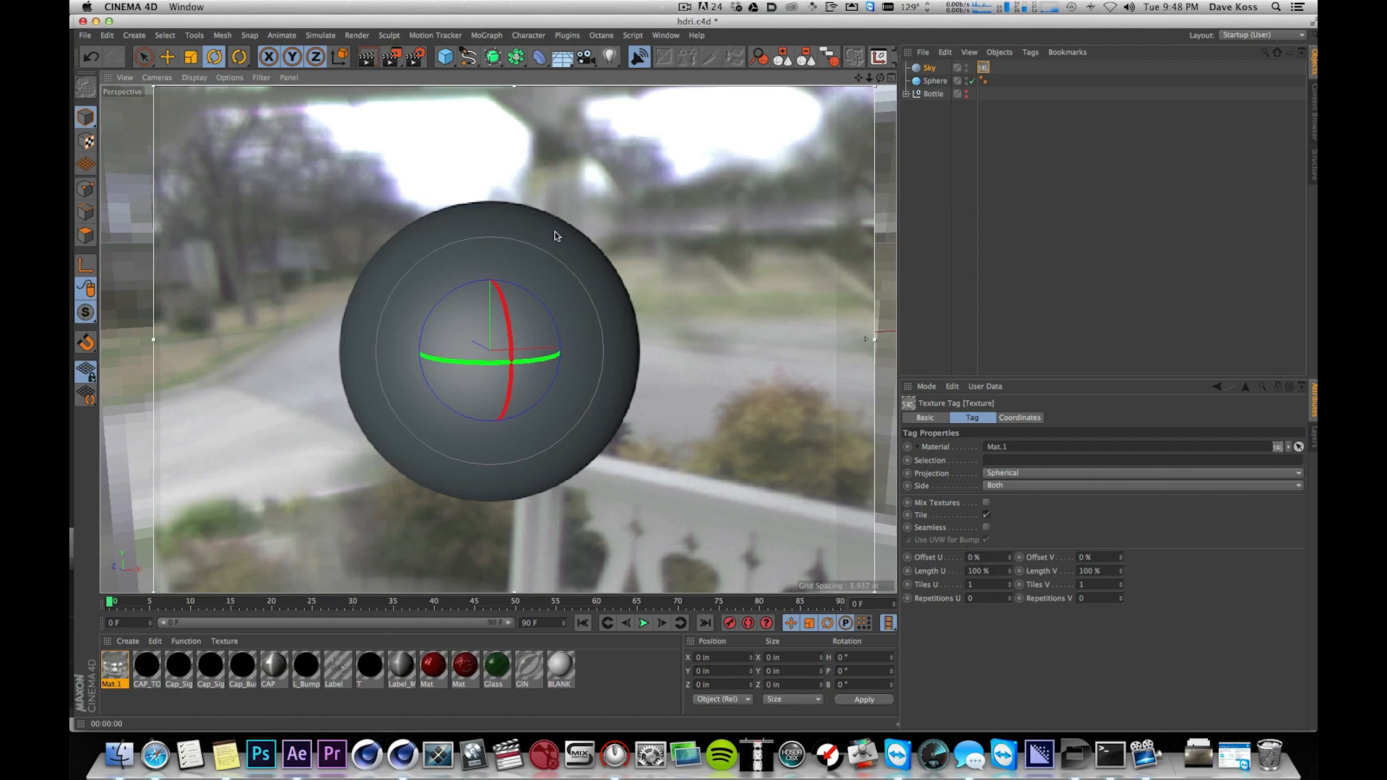
alt+drag(543, 312, 526, 332)
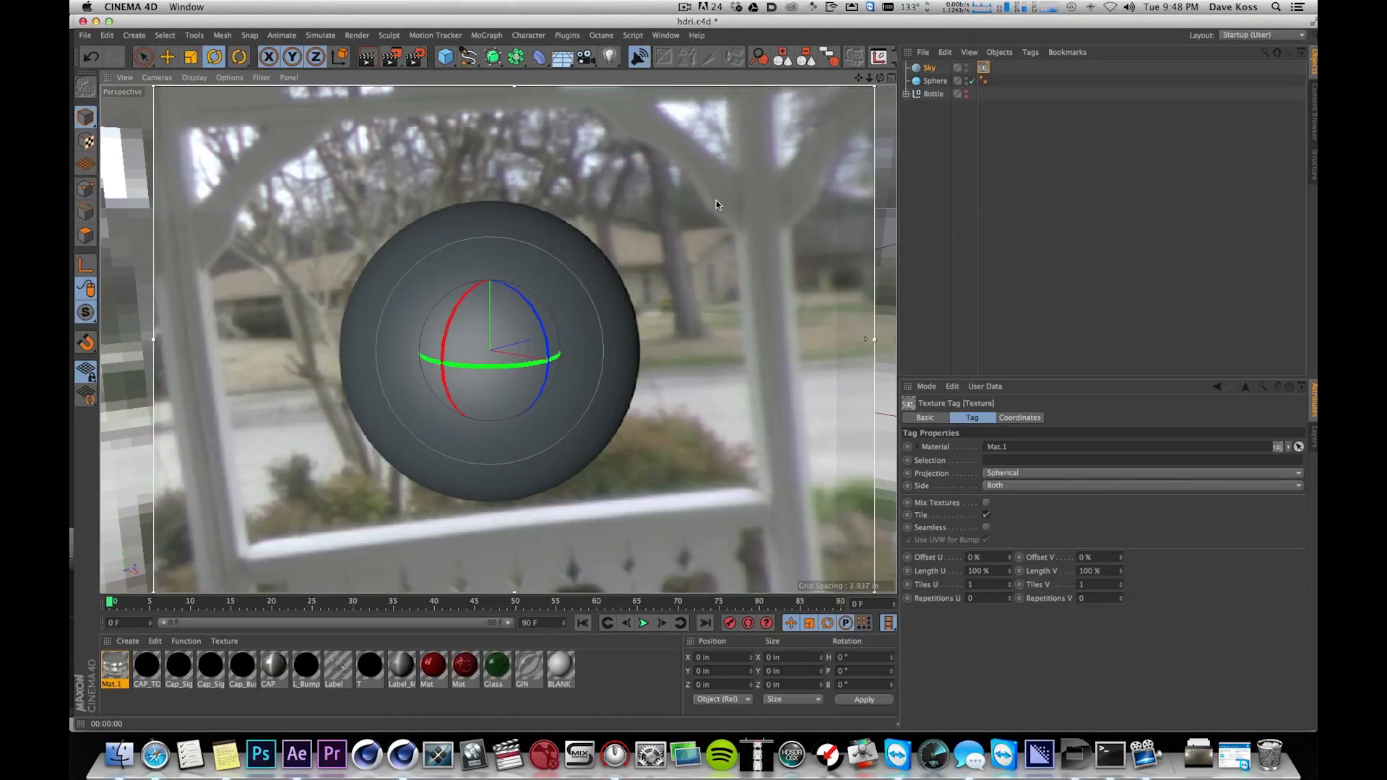
alt+drag(717, 201, 369, 304)
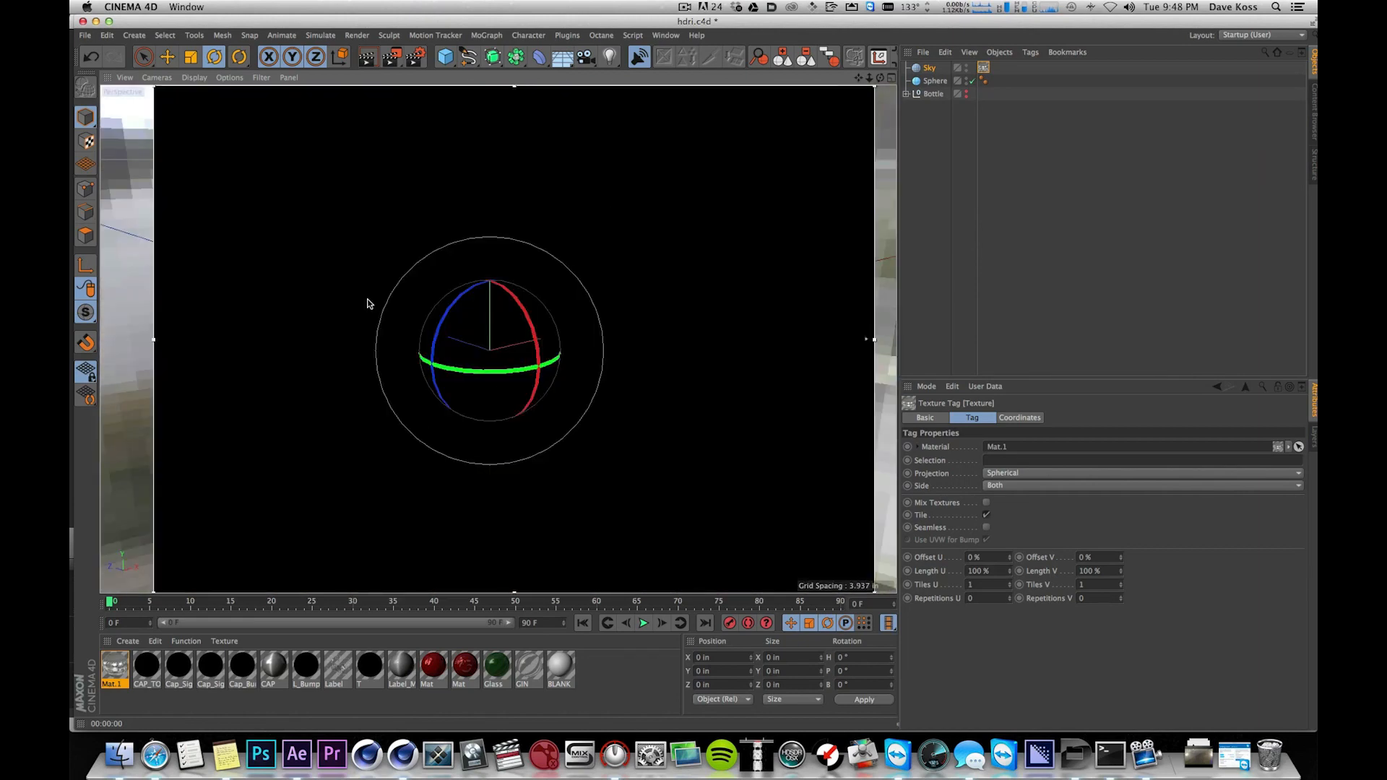
- Create a second material, apply it to the Sphere, and give it a Beckmann reflectance layer
click(325, 672)
double_click(139, 712)
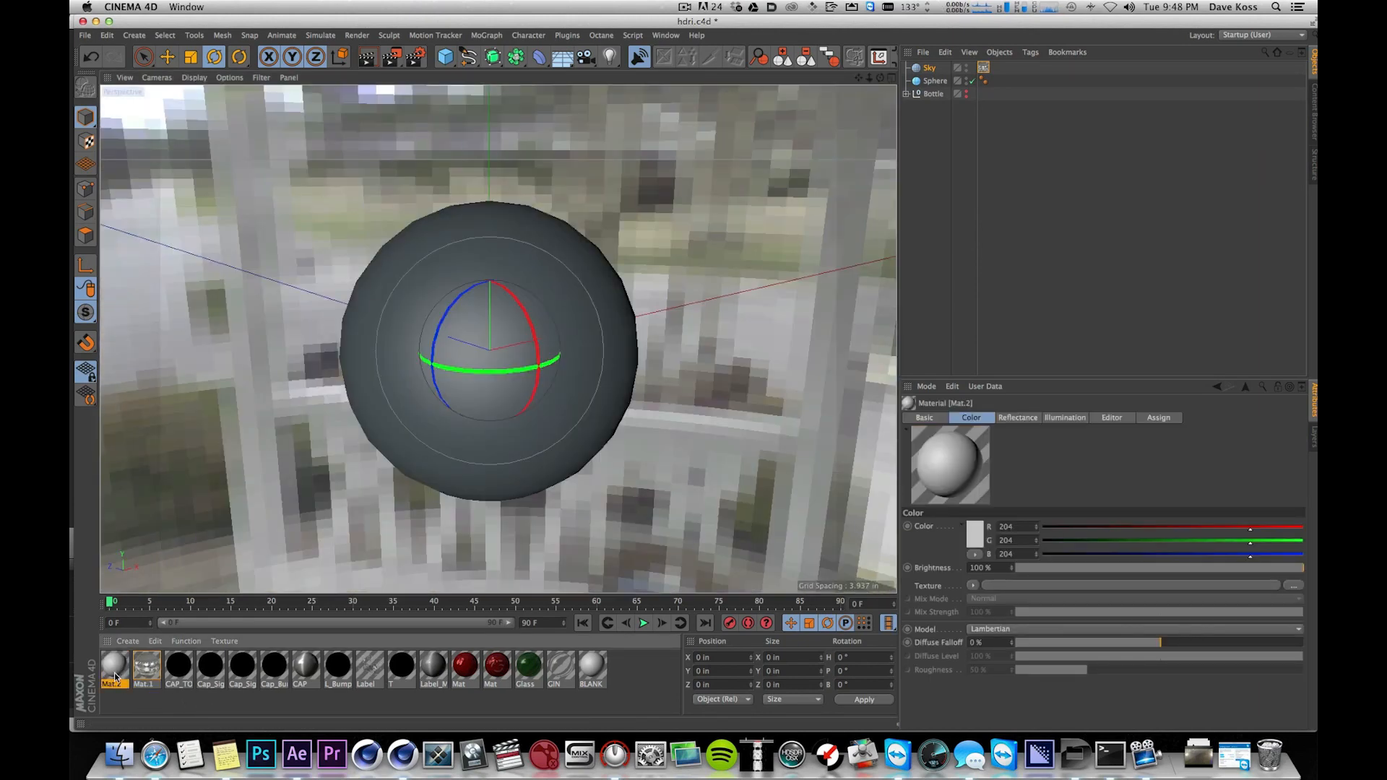
drag(194, 602, 545, 345)
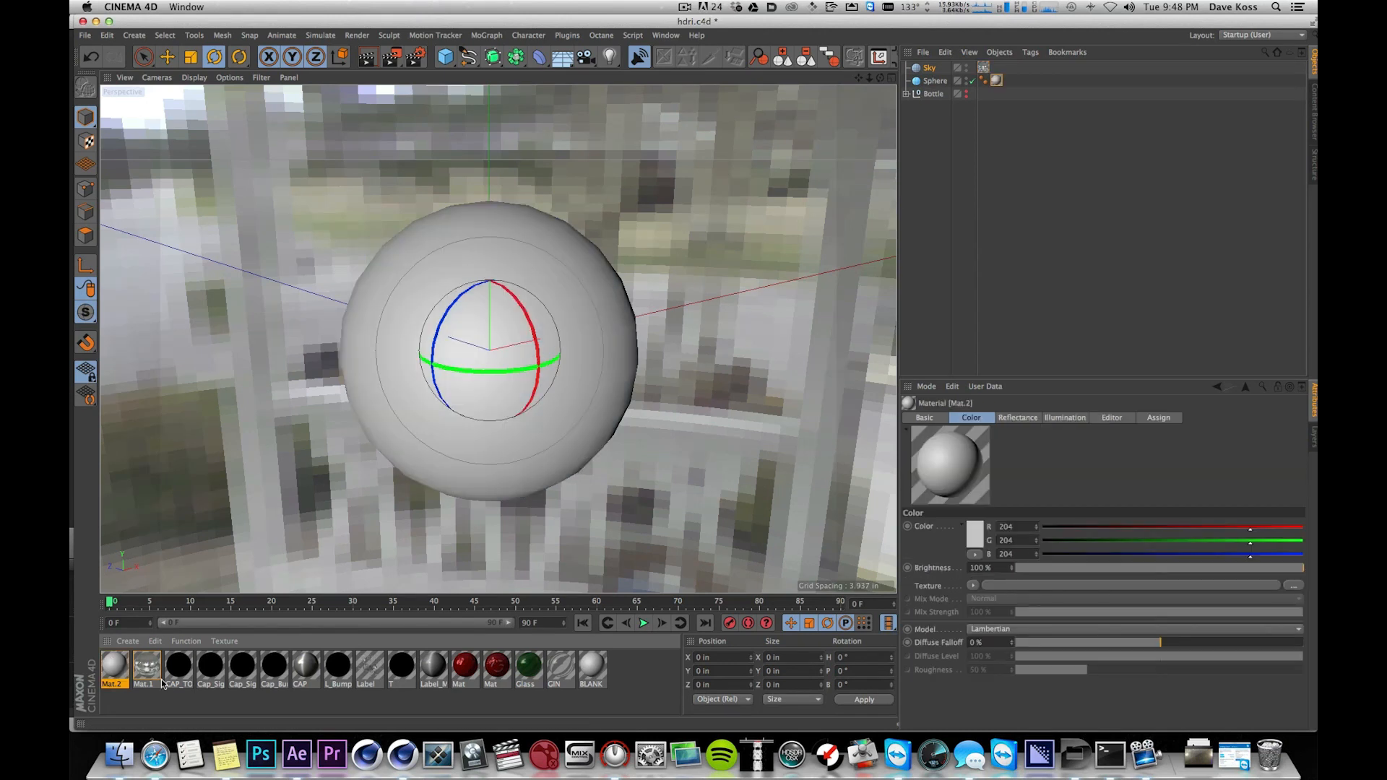
click(1017, 418)
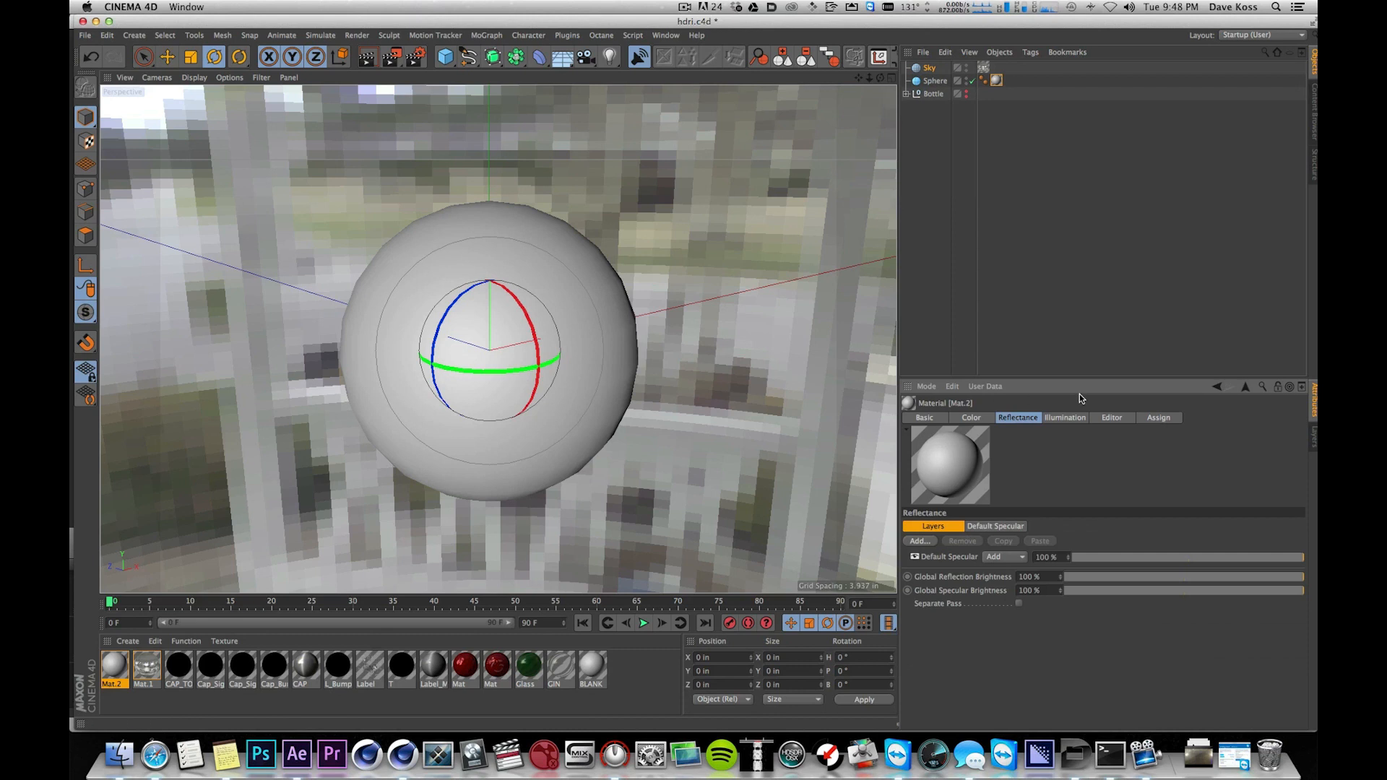
click(930, 546)
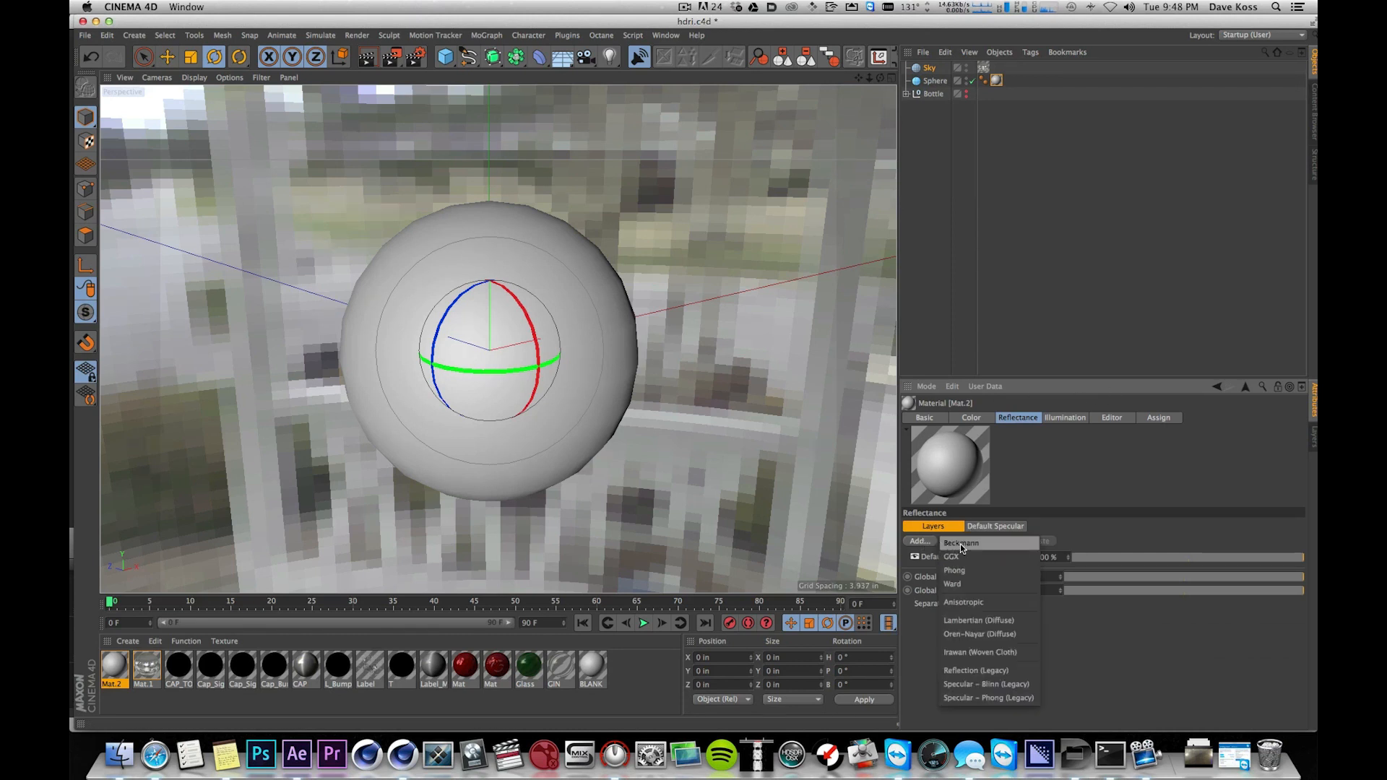
click(960, 544)
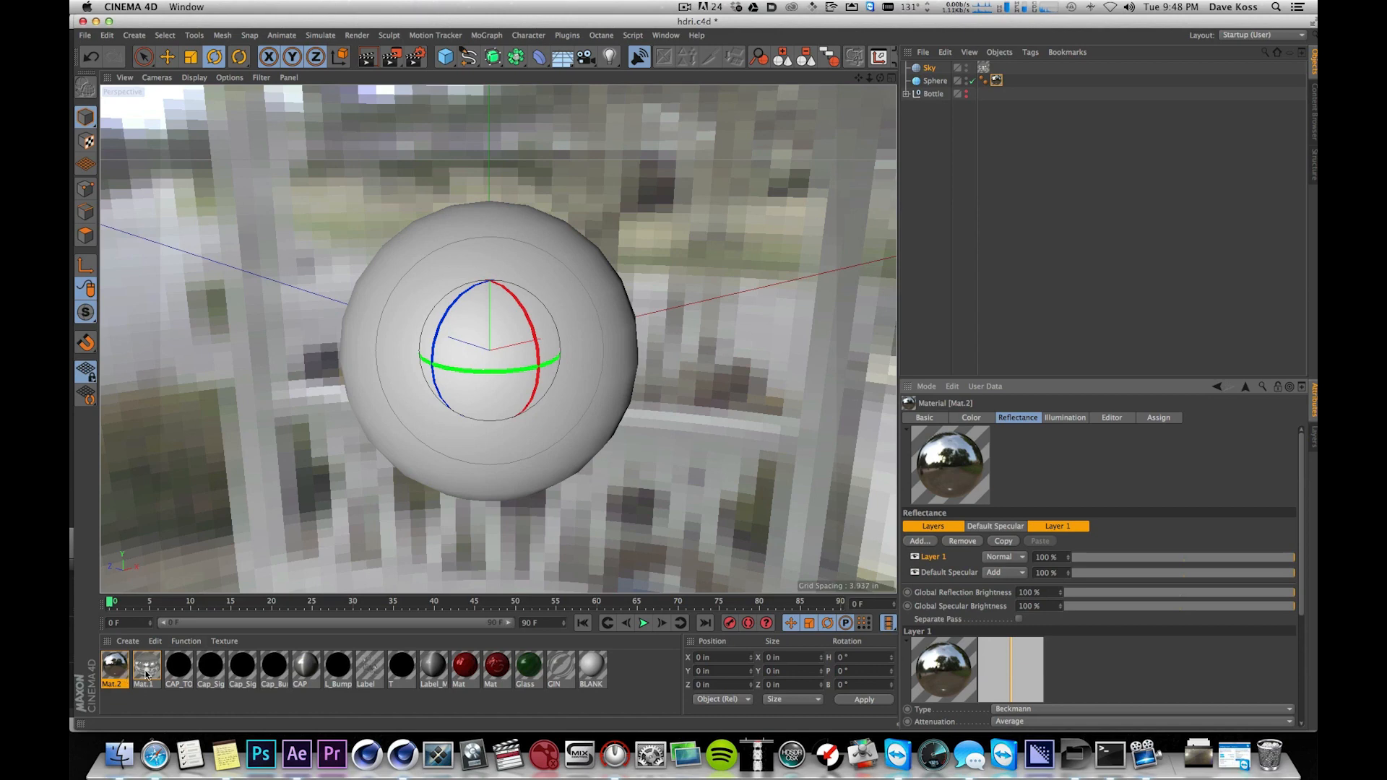
- Preview the reflective sphere in the interactive render region and examine its environment reflections from several angles
key(alt+r)
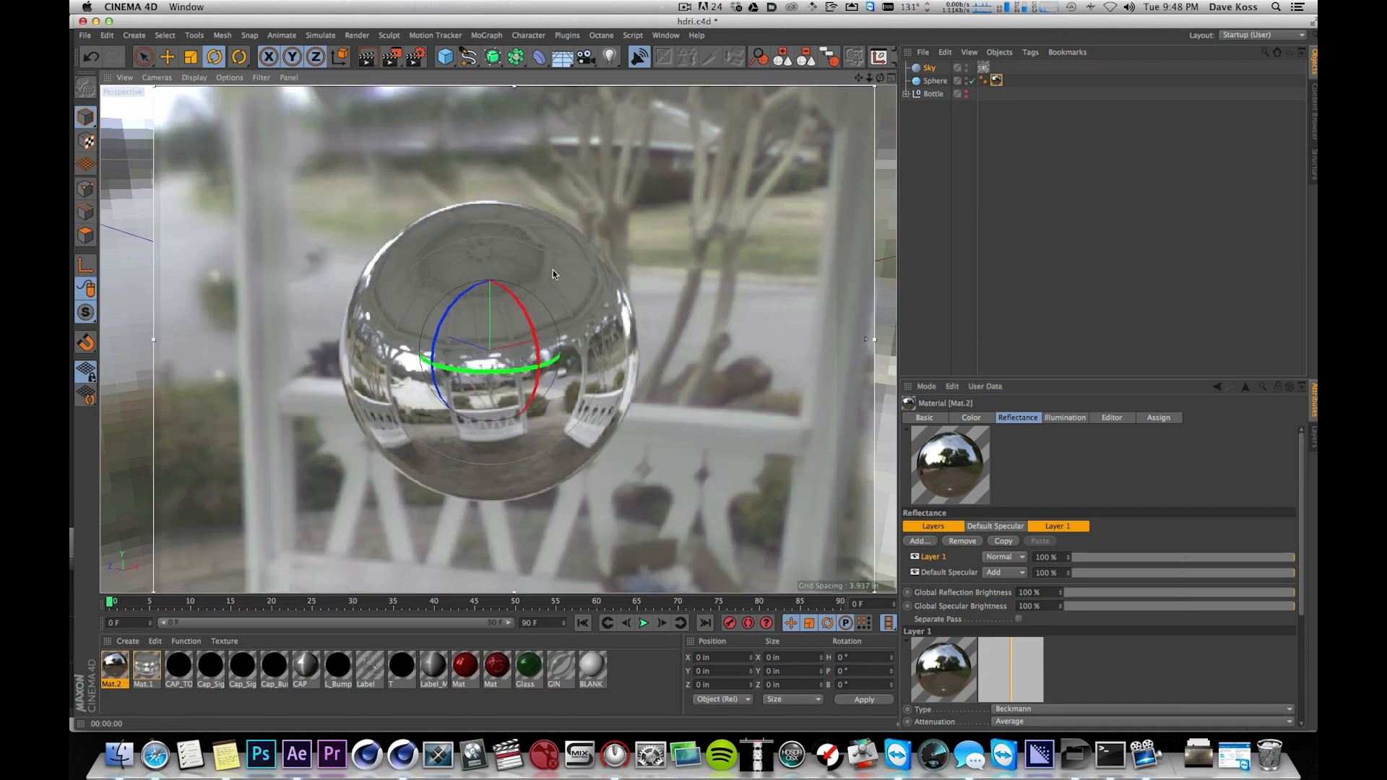
alt+drag(549, 287, 609, 240)
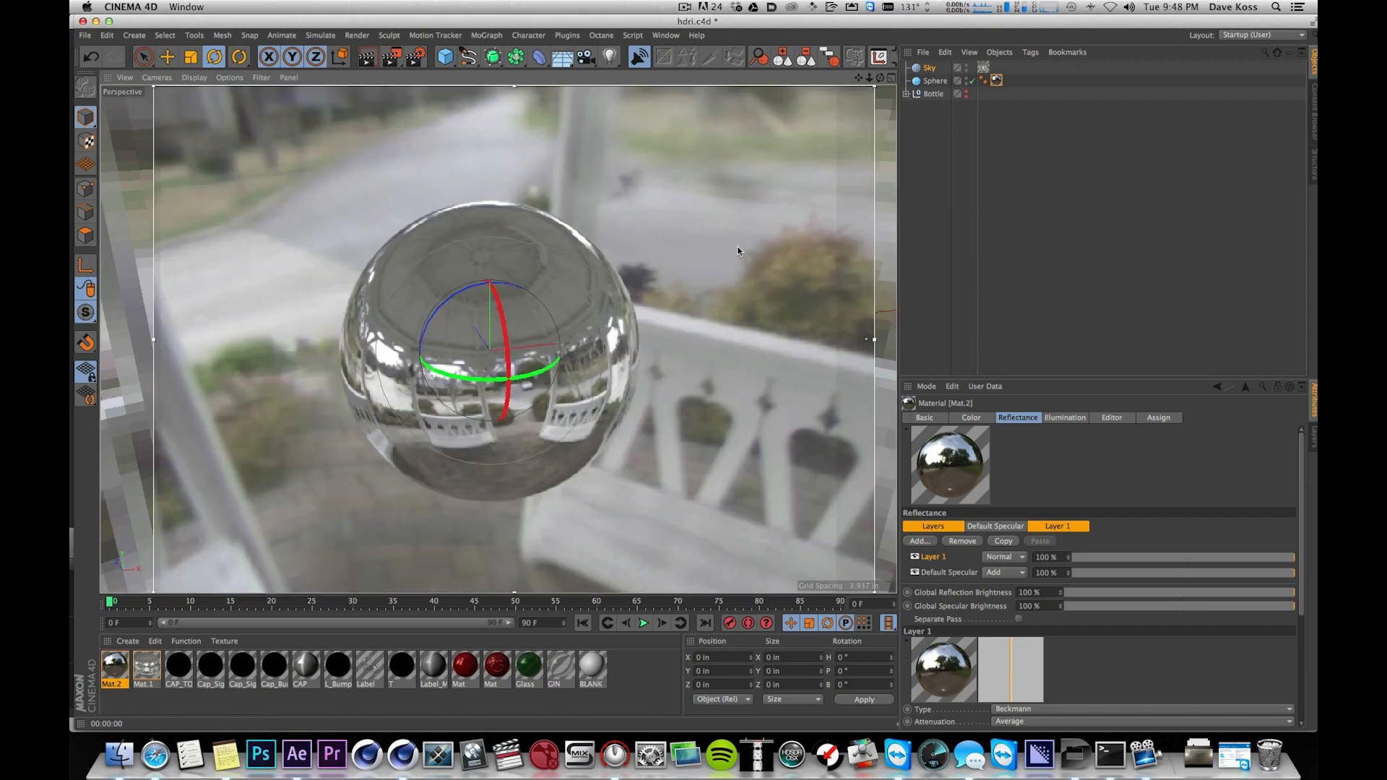
alt+drag(738, 249, 632, 332)
alt+drag(679, 250, 684, 158)
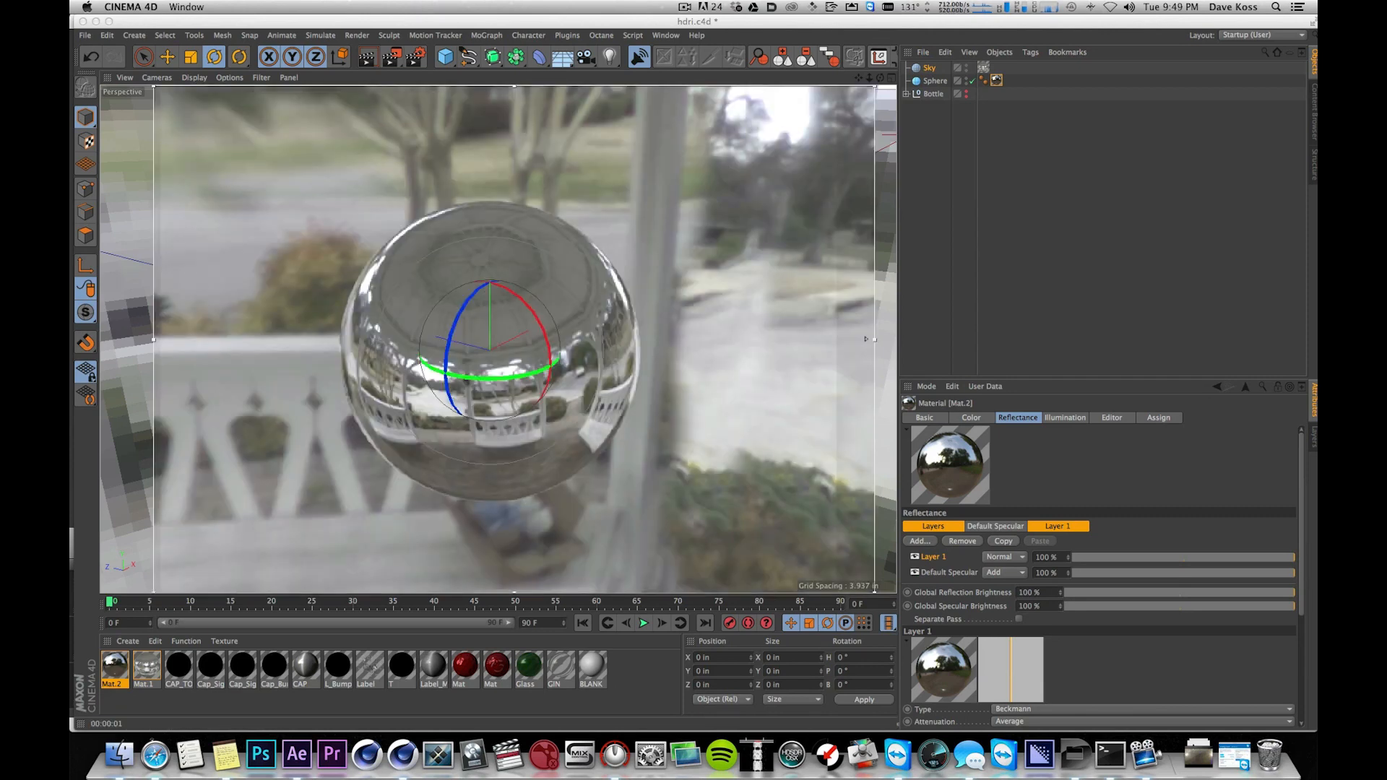
- Check the Global Illumination options in the render settings and close the window
key(super+b)
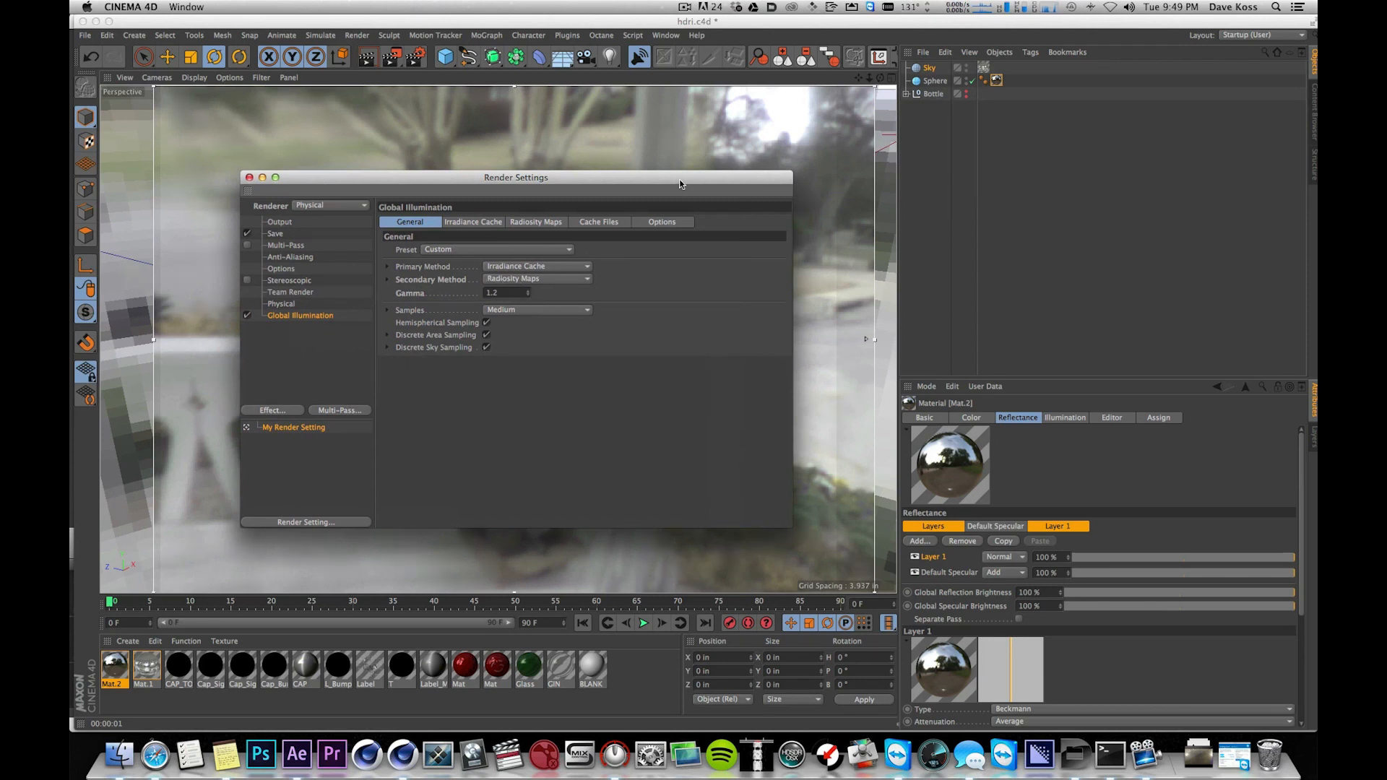
drag(679, 179, 657, 166)
key(super+w)
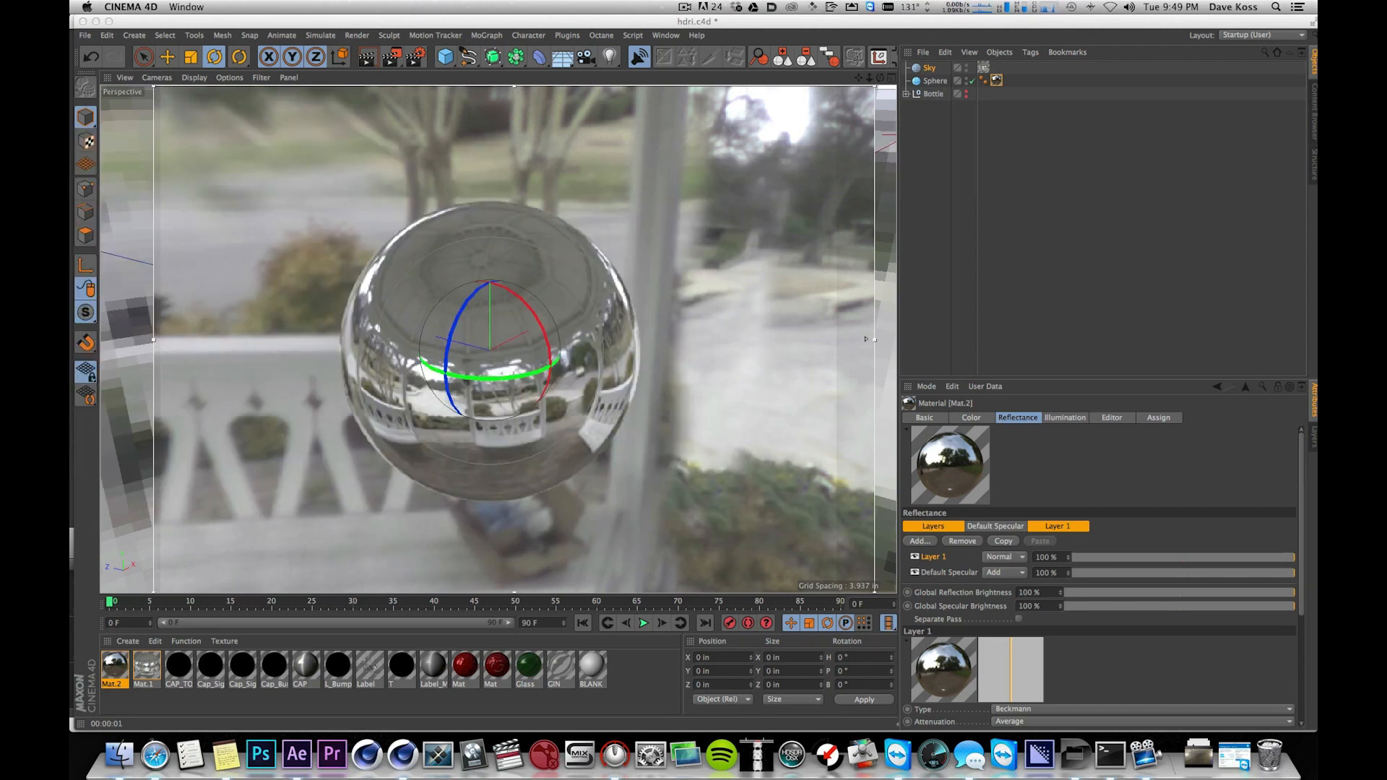
- Turn off the interactive render region and apply another new default material to the Sphere
click(1006, 179)
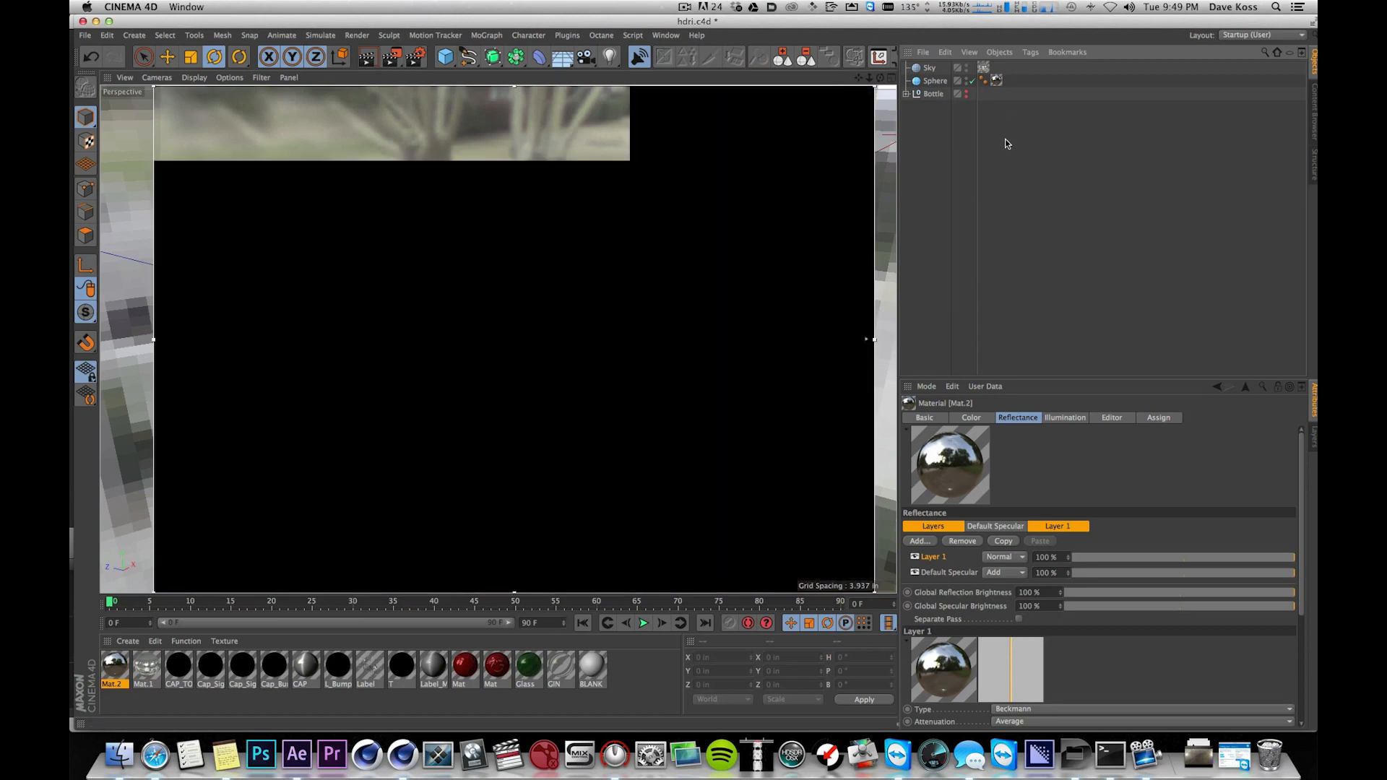
key(alt+r)
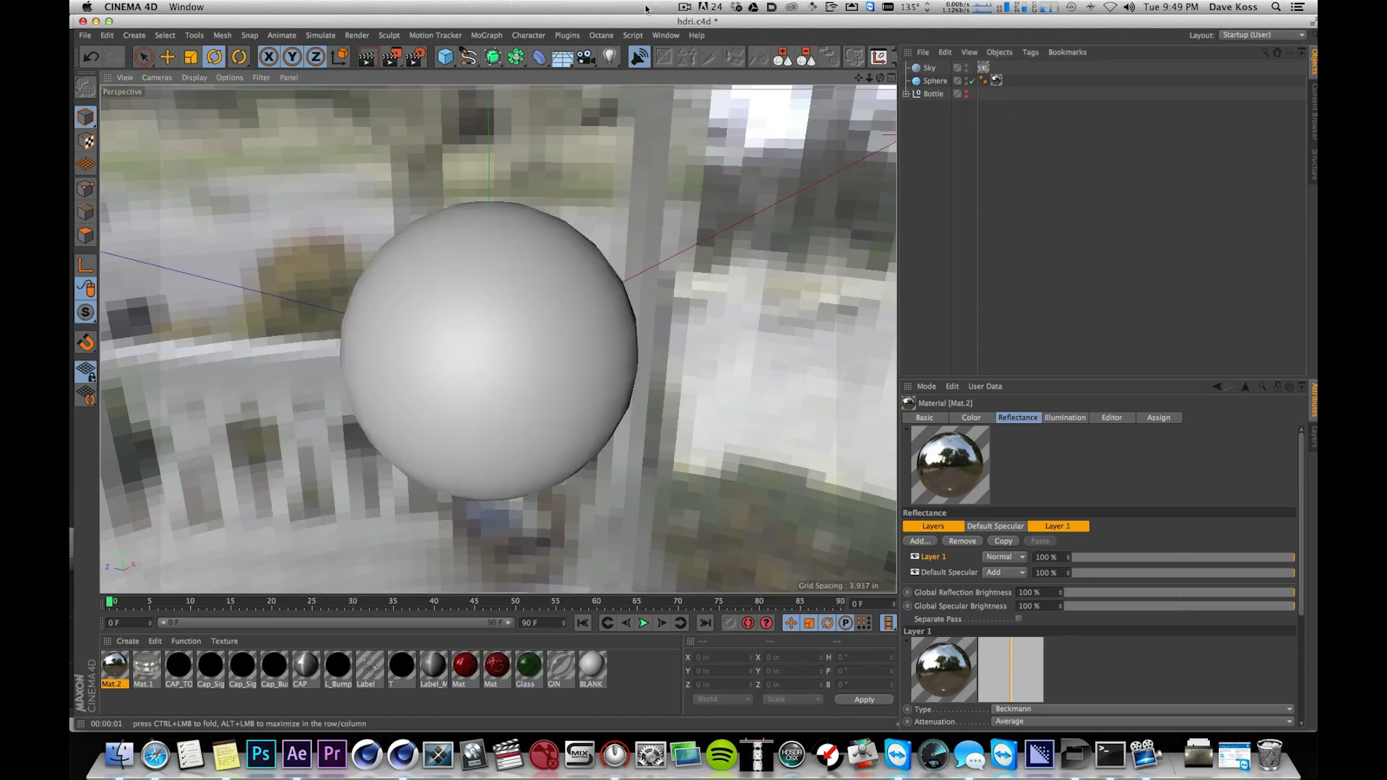
double_click(664, 683)
drag(113, 671, 932, 83)
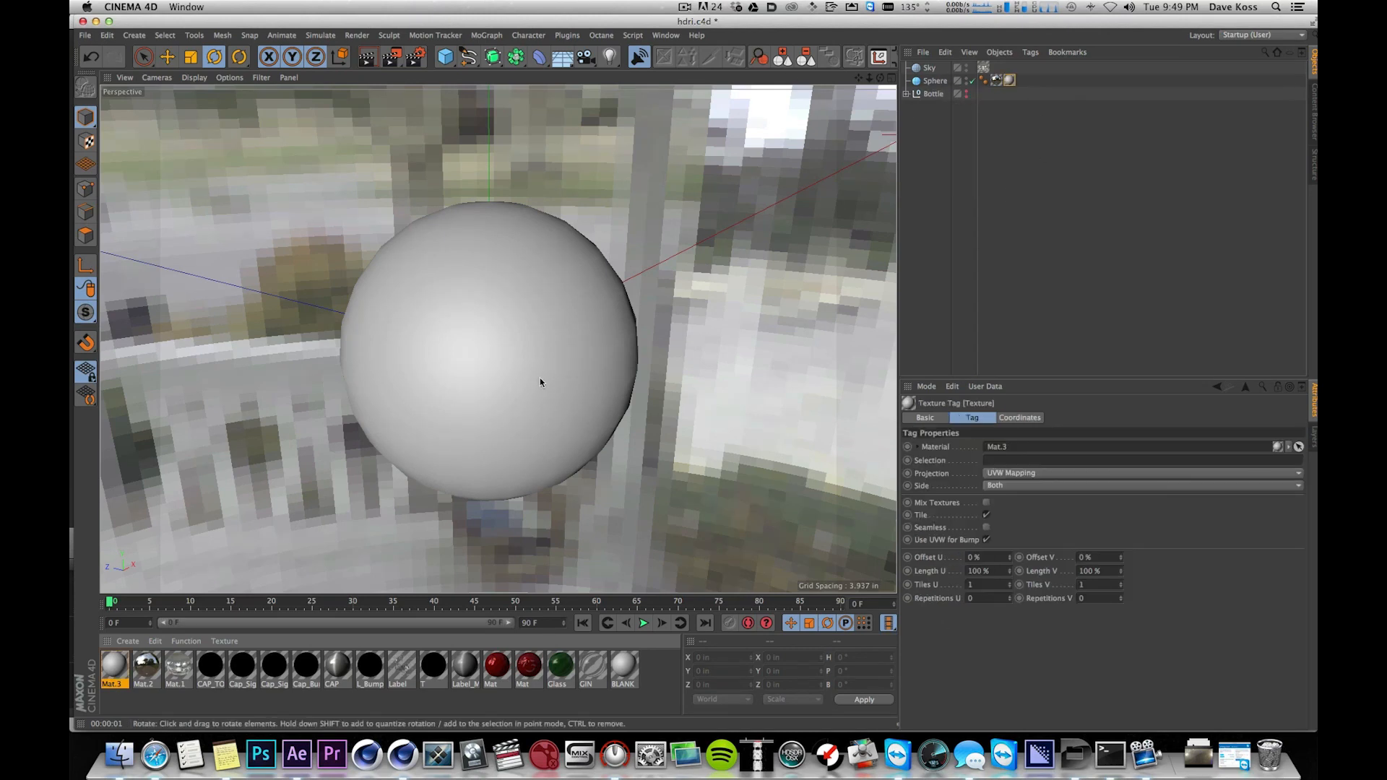
- Preview the matte sphere in the interactive render region and examine how the sky lights it from different directions
key(alt+r)
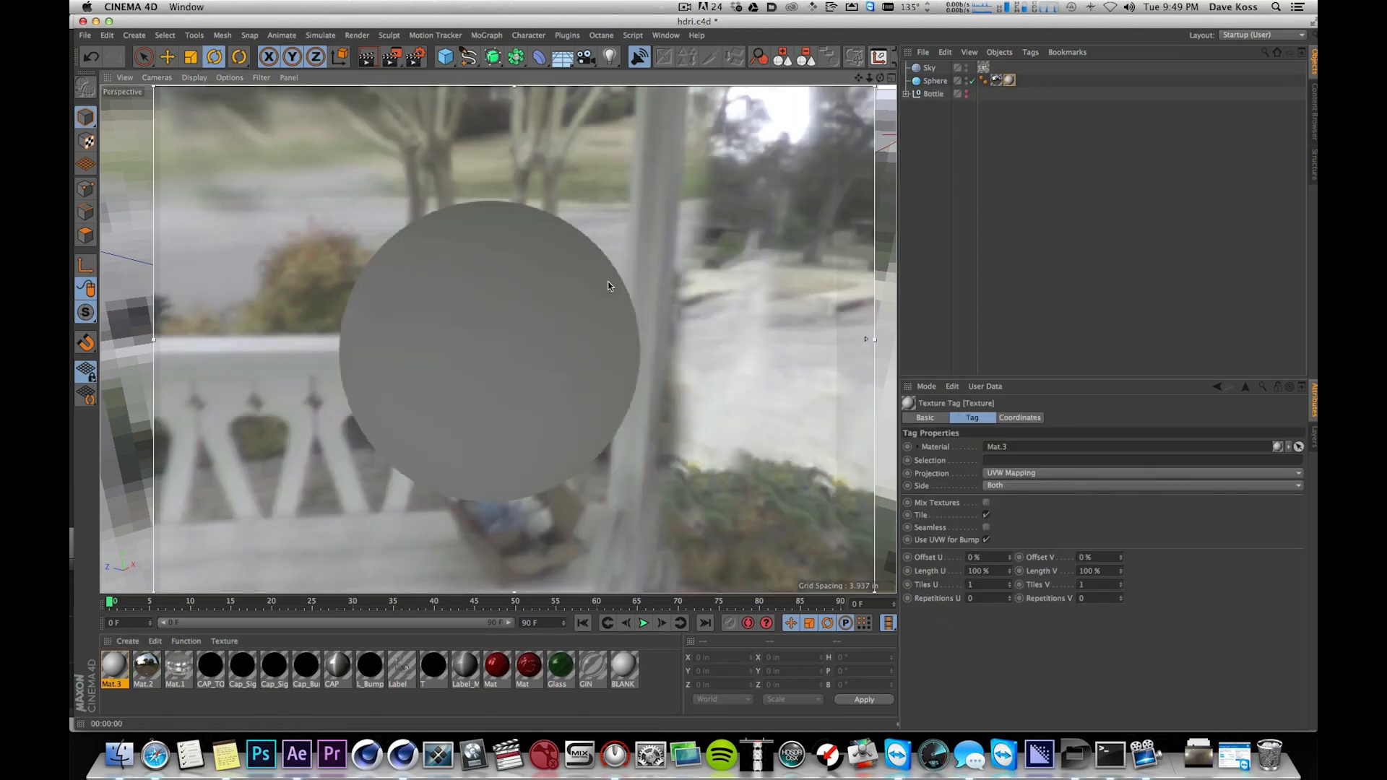
alt+drag(414, 318, 573, 300)
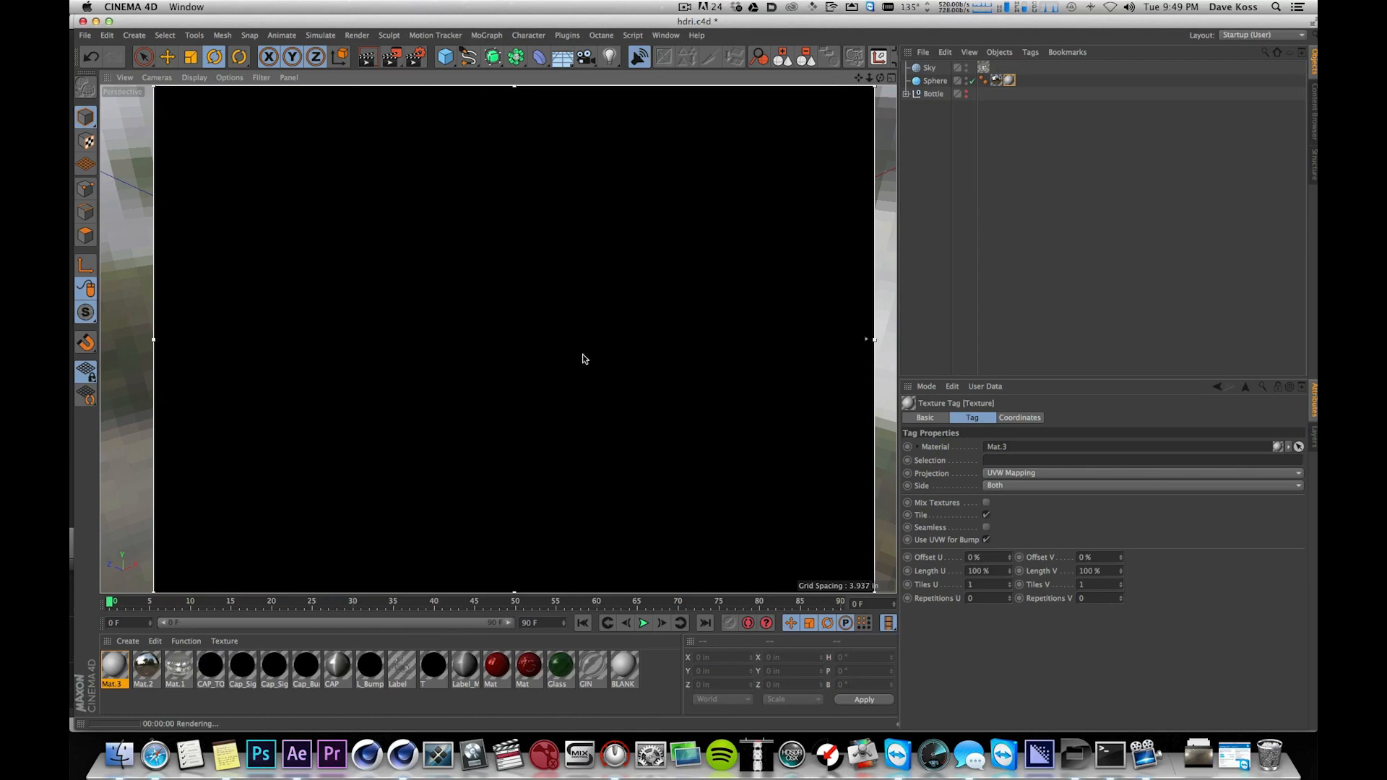
alt+drag(495, 338, 630, 336)
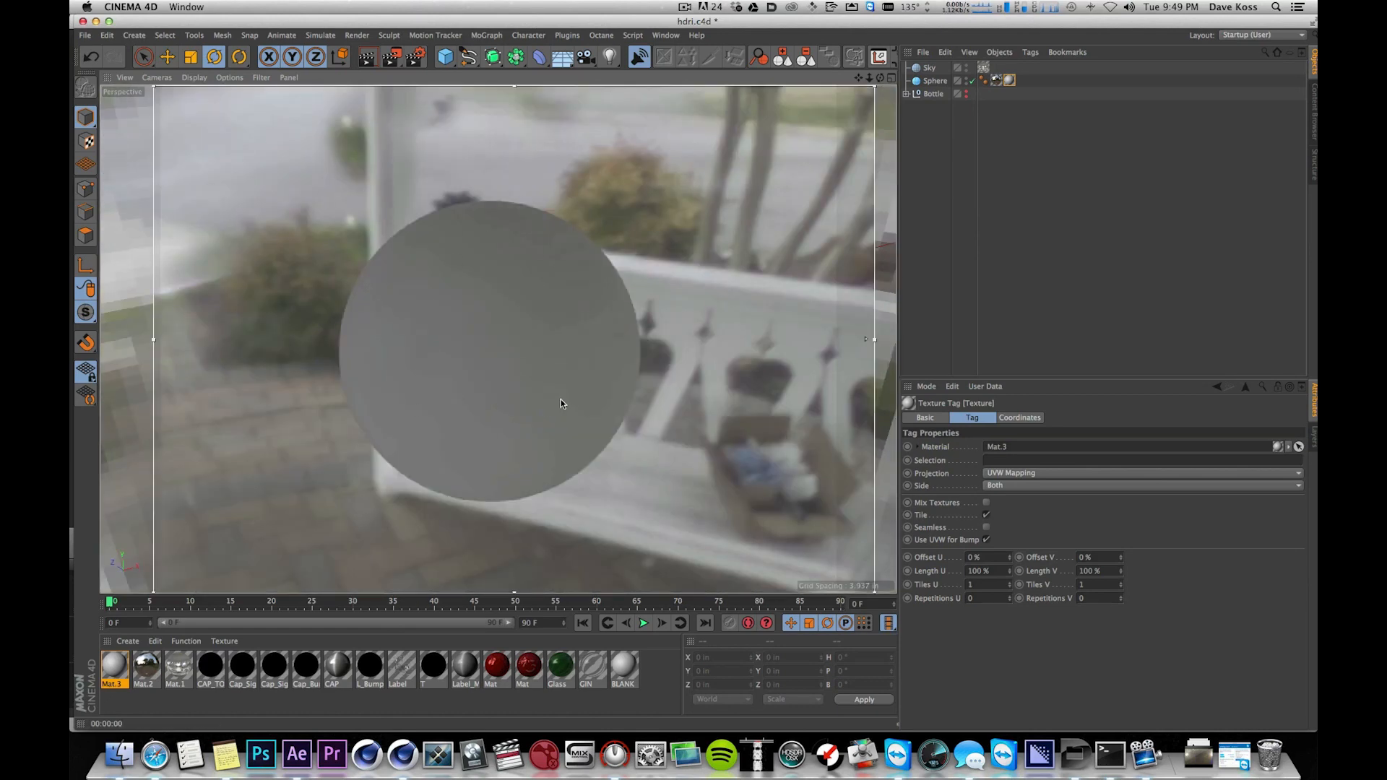
alt+drag(507, 332, 650, 375)
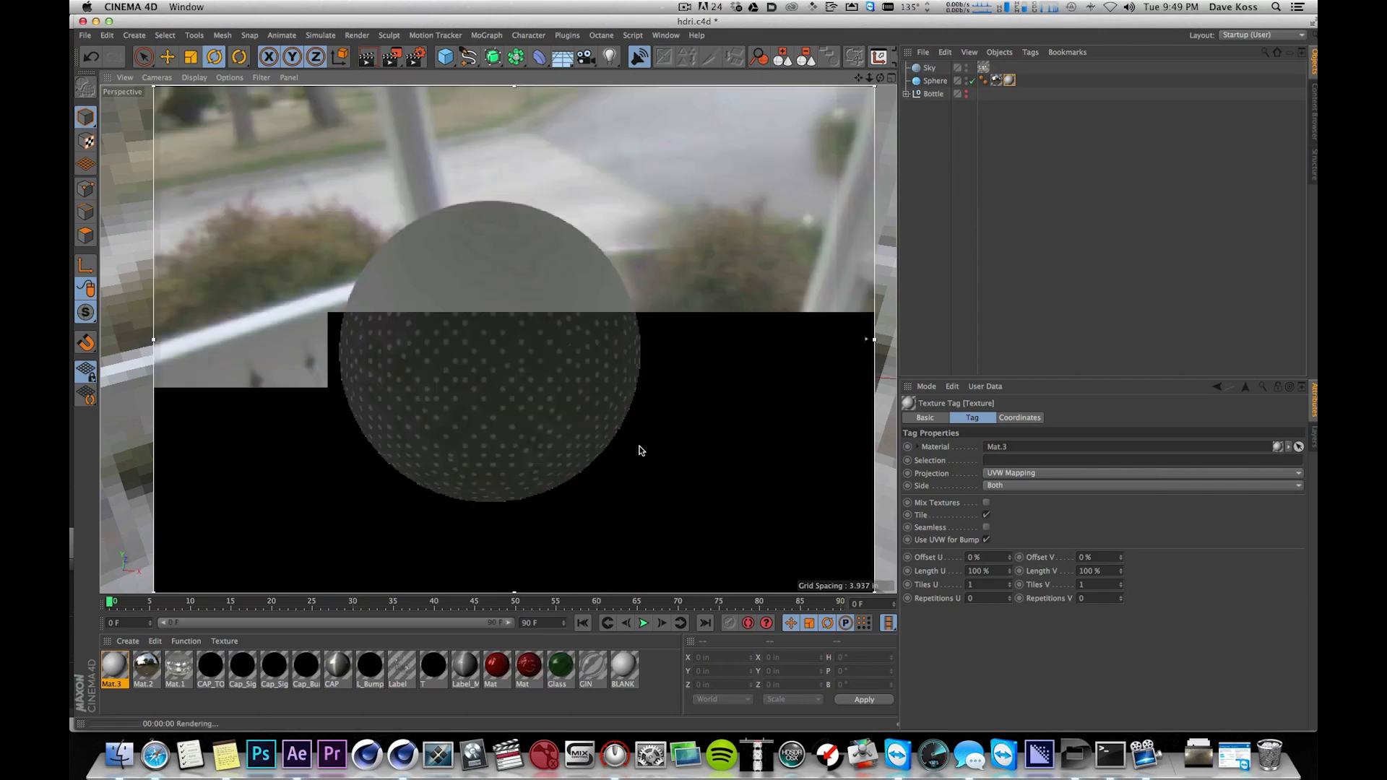
alt+drag(457, 323, 622, 391)
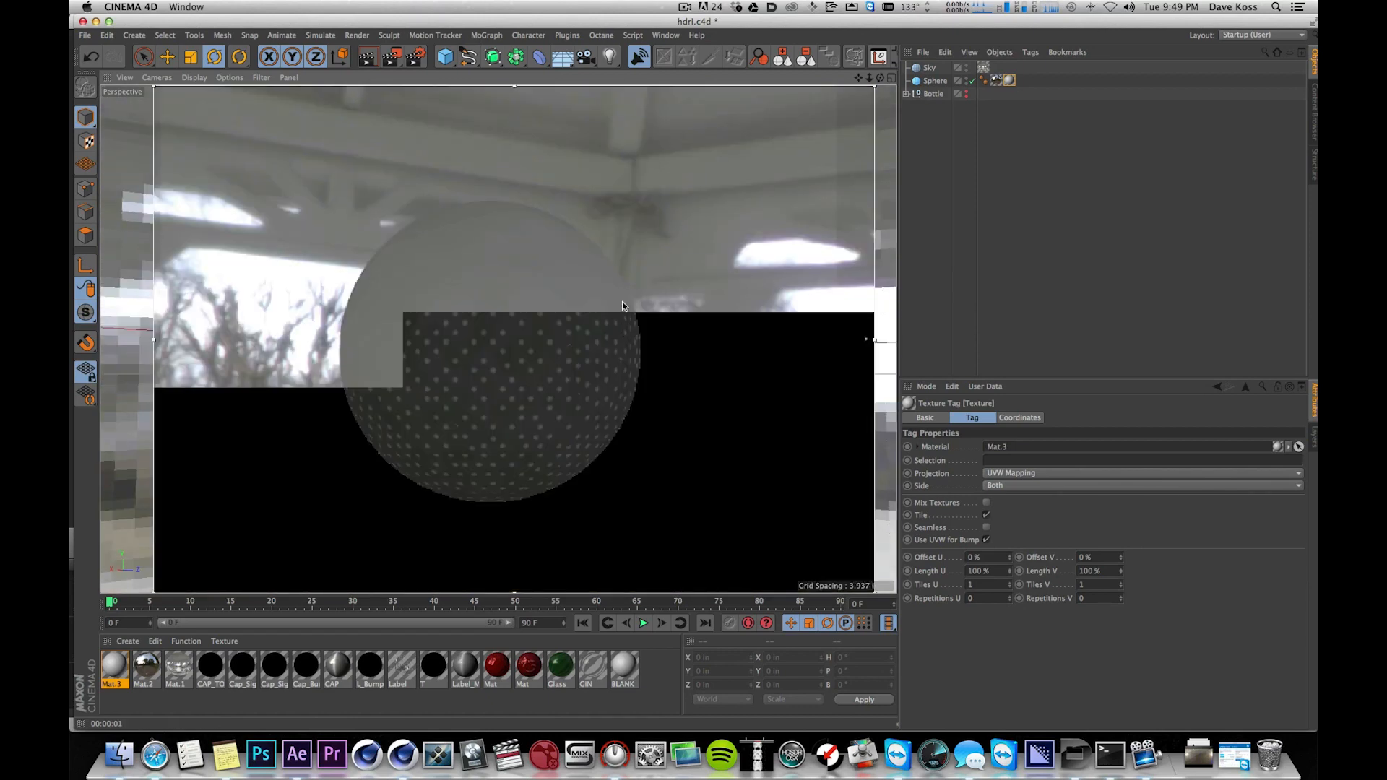
alt+drag(530, 410, 728, 352)
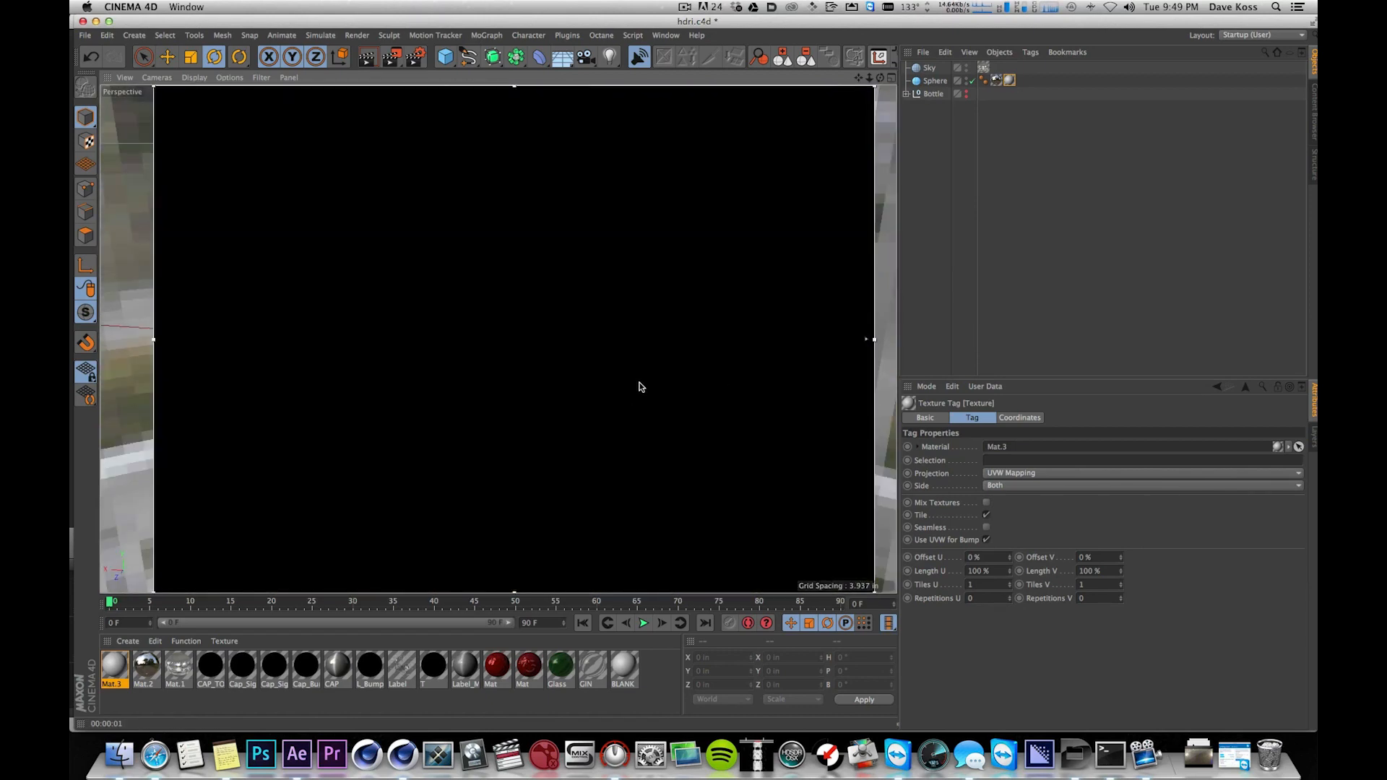
alt+drag(648, 243, 570, 331)
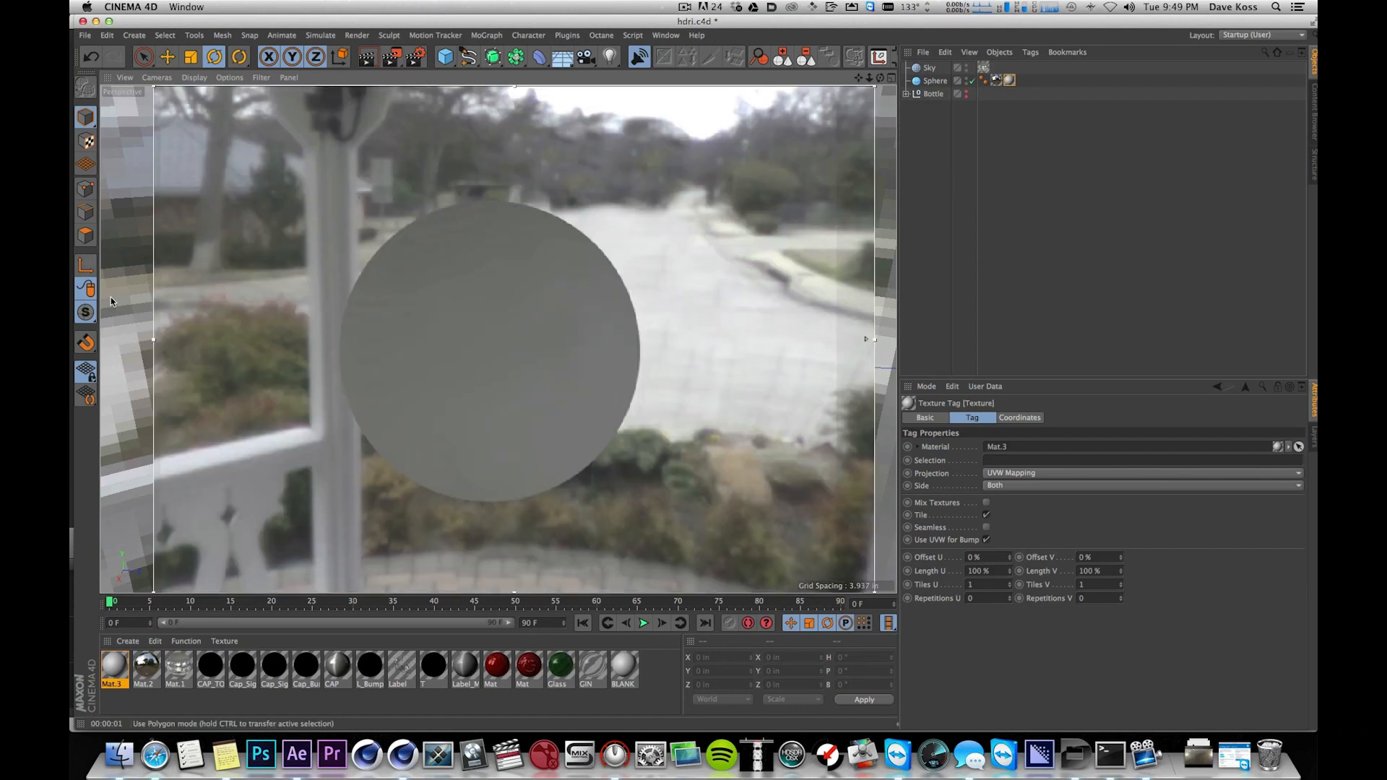
- Add a Beckmann reflectance layer to the Sphere's matte material Mat.3 and set its reflection strength to 47%
click(115, 664)
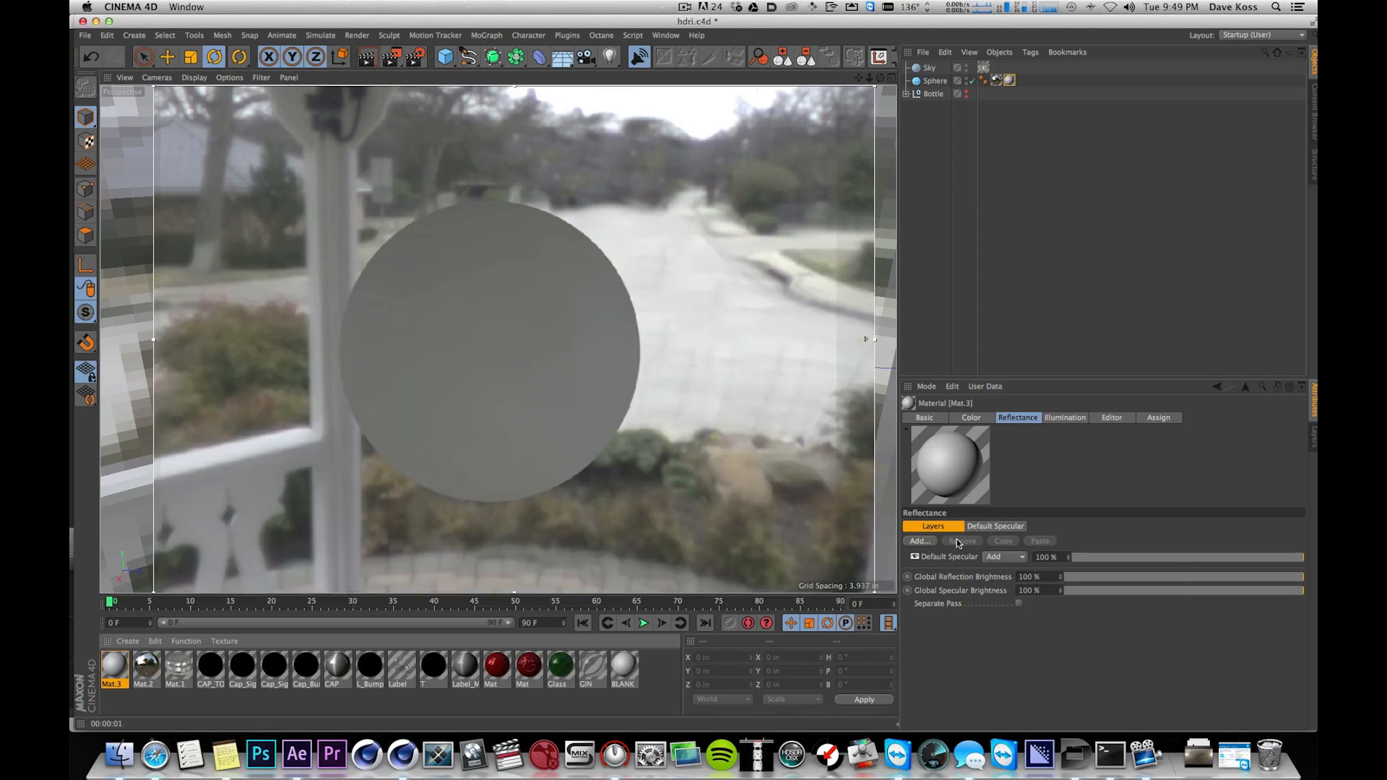
click(920, 541)
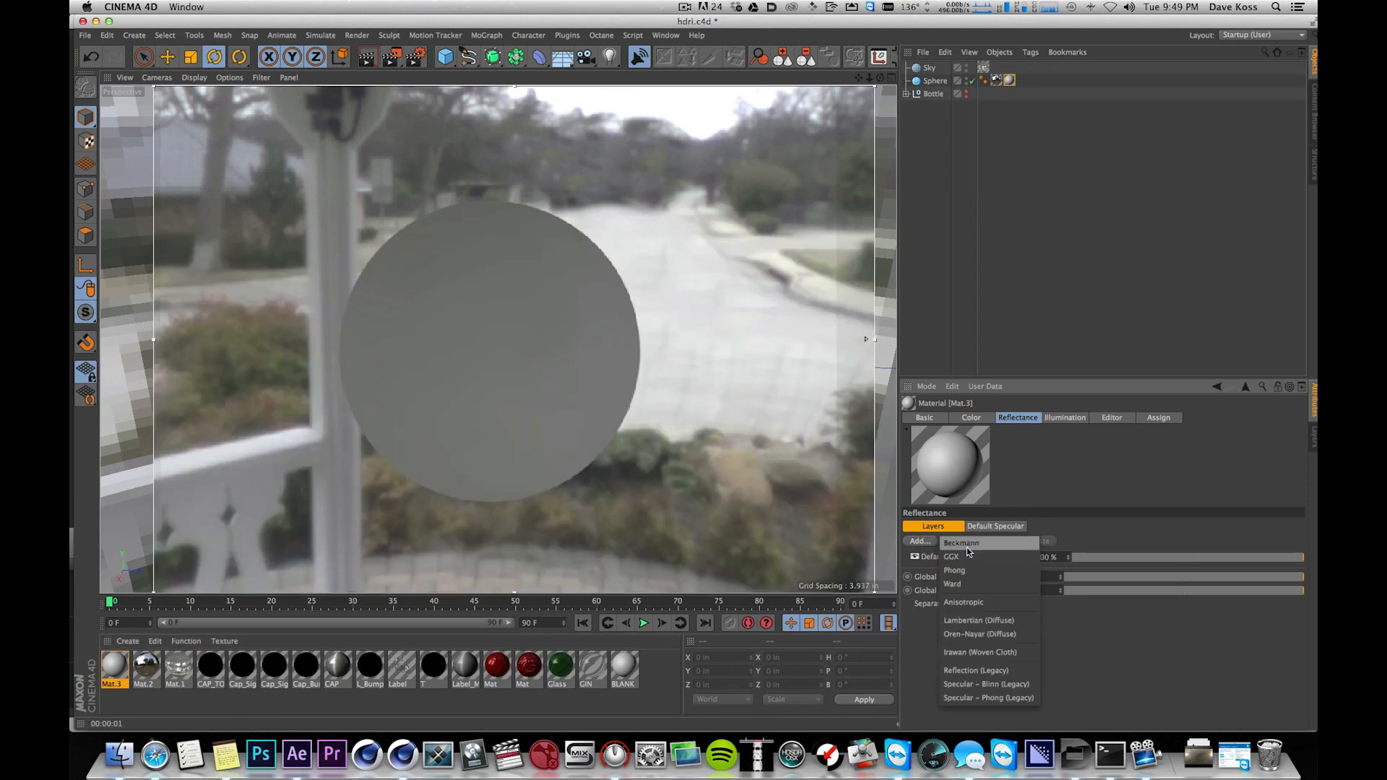
click(966, 549)
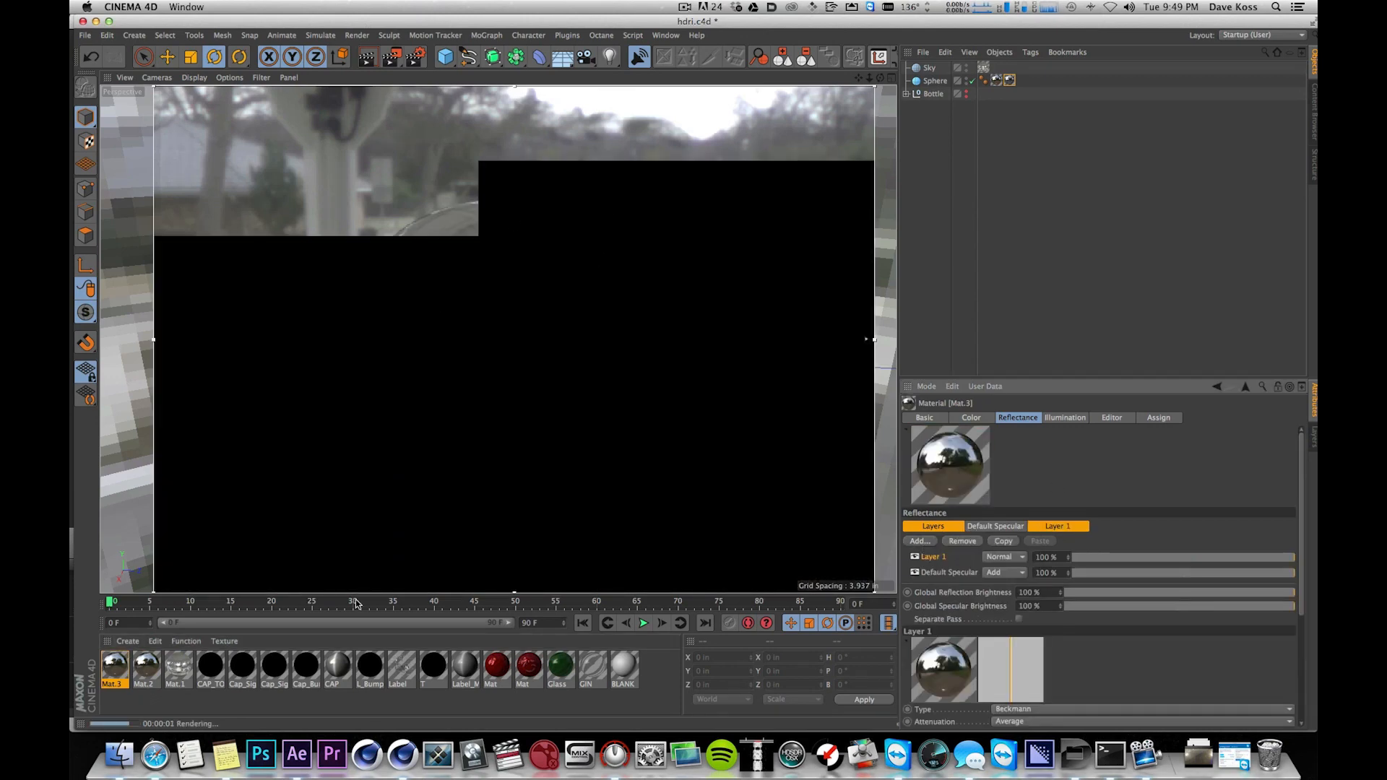
drag(1074, 563, 1186, 562)
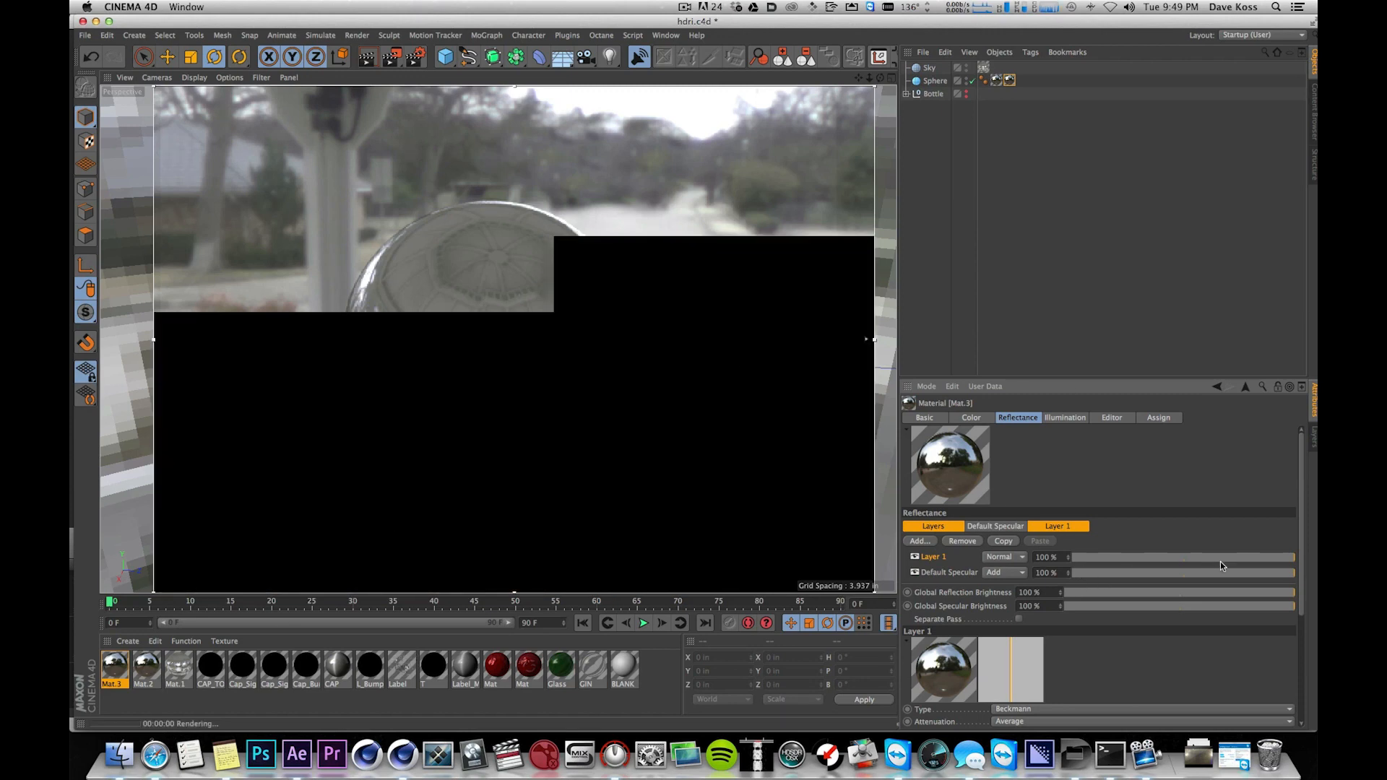
scroll(1278, 677, down, 3)
scroll(1278, 677, down, 3)
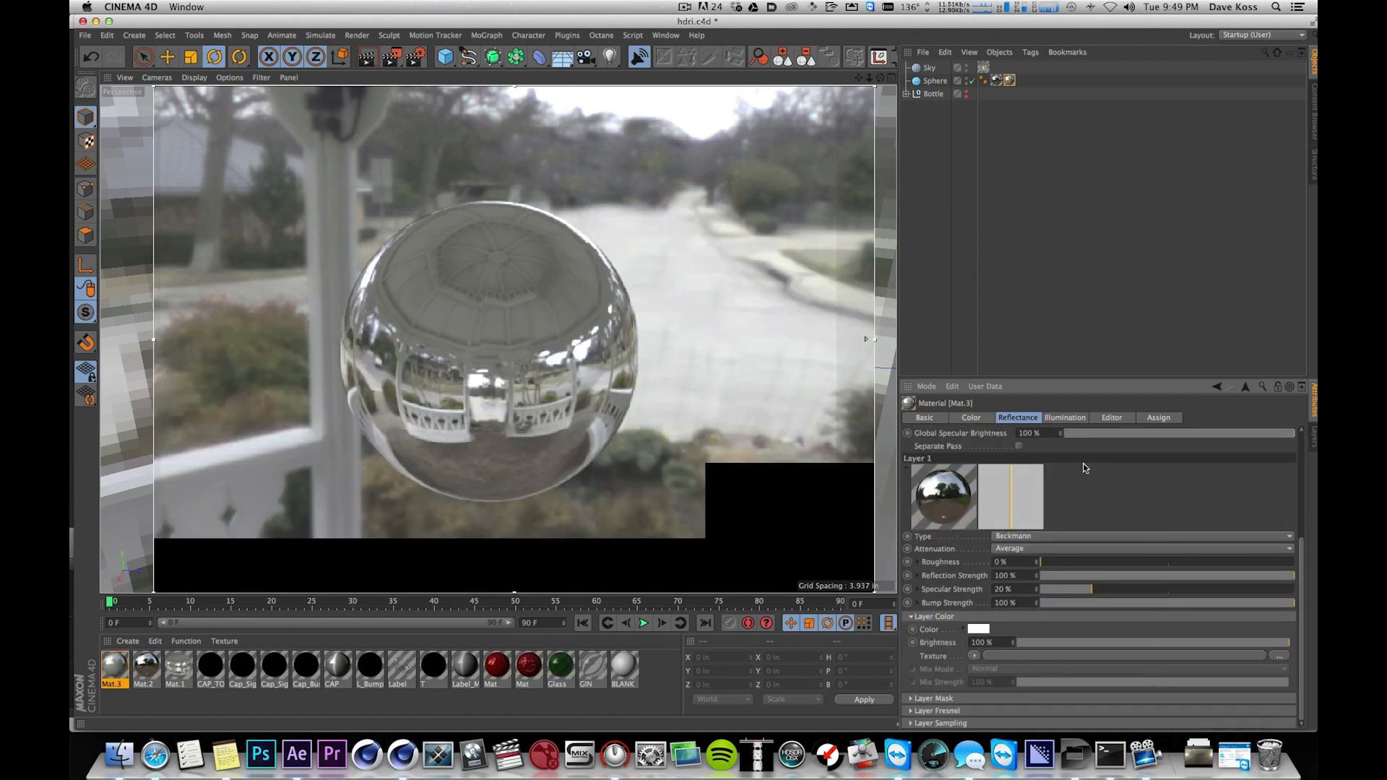
click(1161, 576)
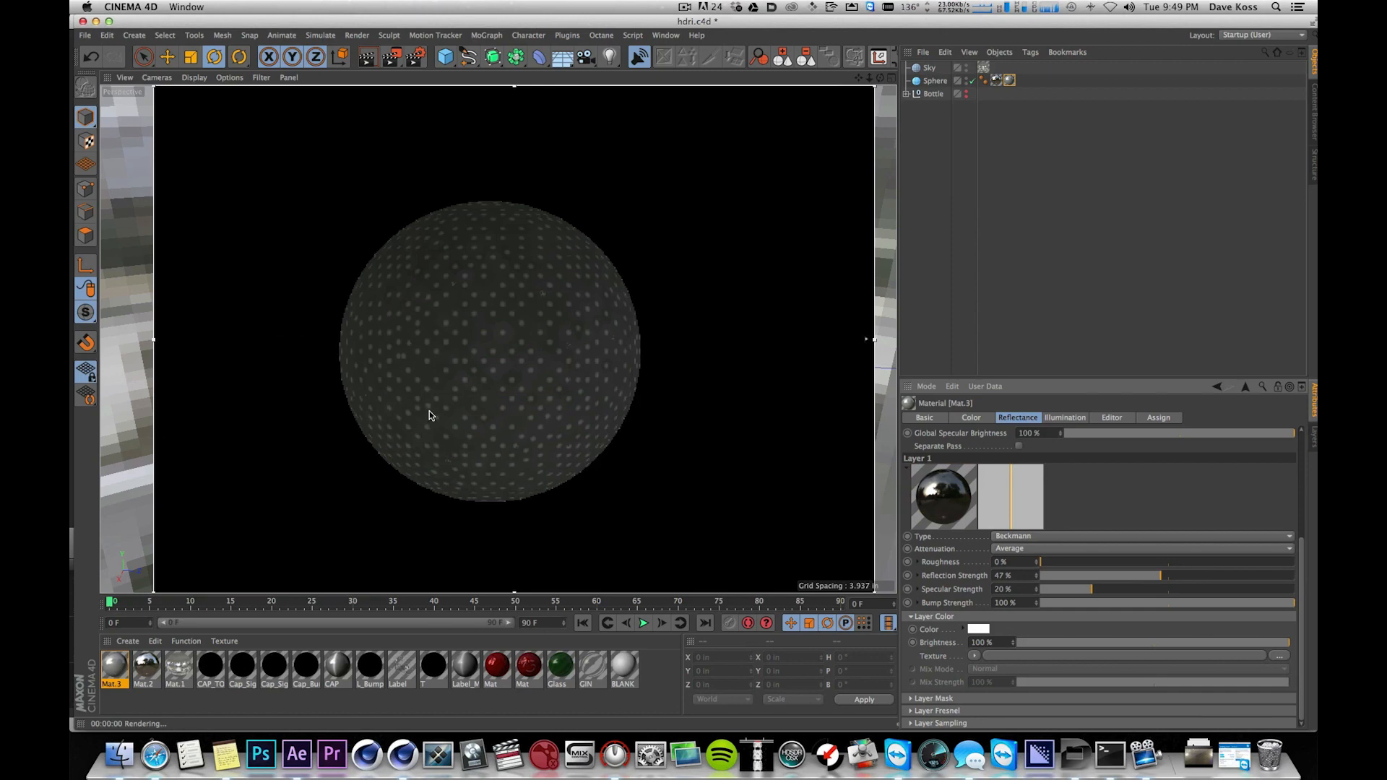
alt+drag(496, 337, 737, 282)
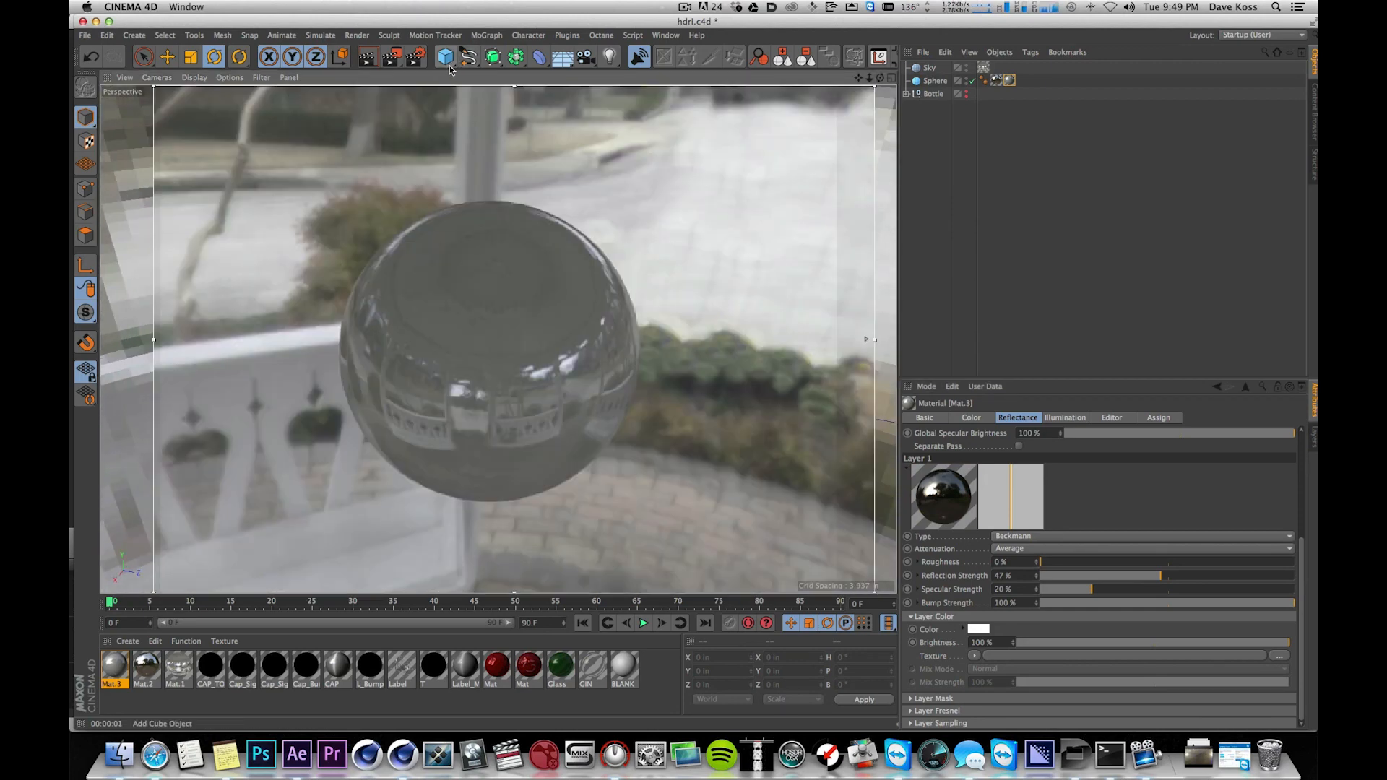
- Add a plane about 15 in wide, lower it about 0.36 in so it cuts through the Sphere, and delete the stray Cube
click(446, 63)
click(446, 61)
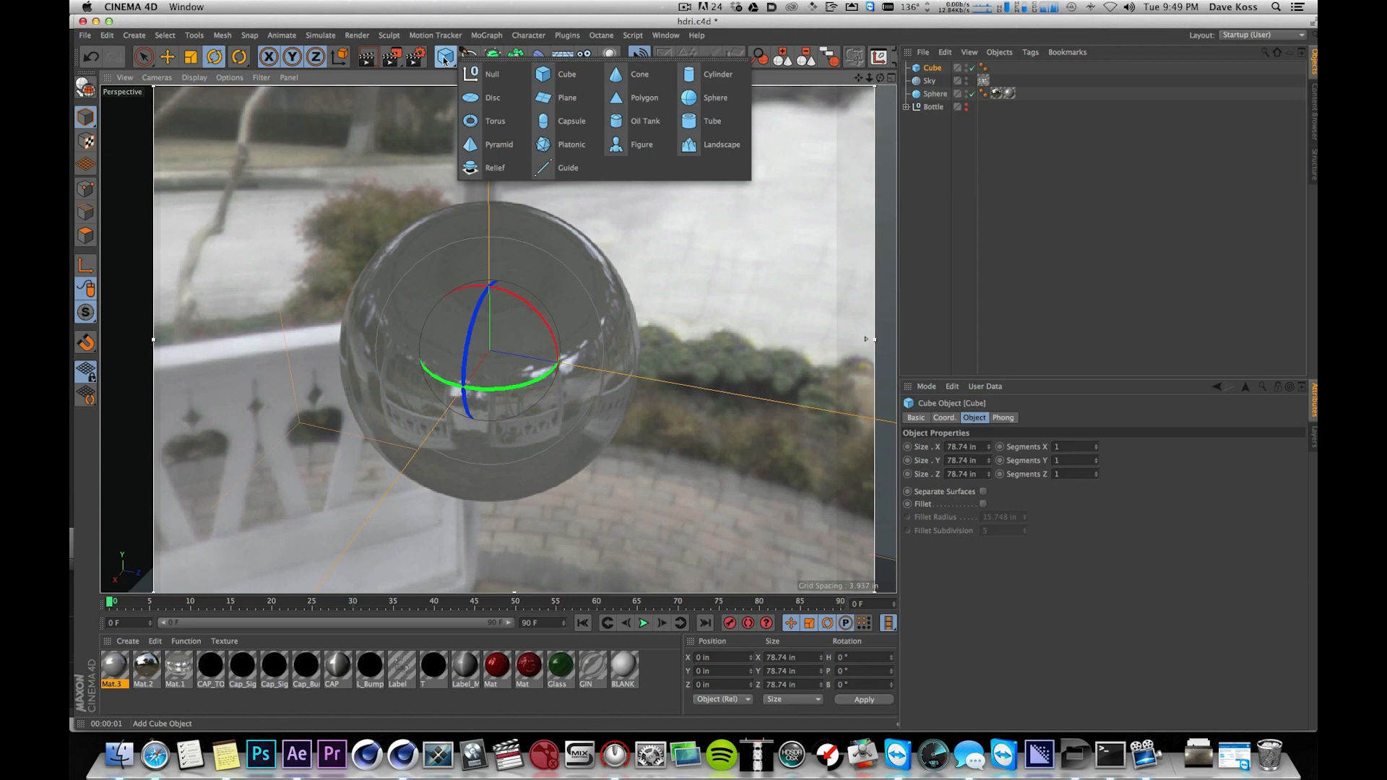
click(570, 97)
key(super+r)
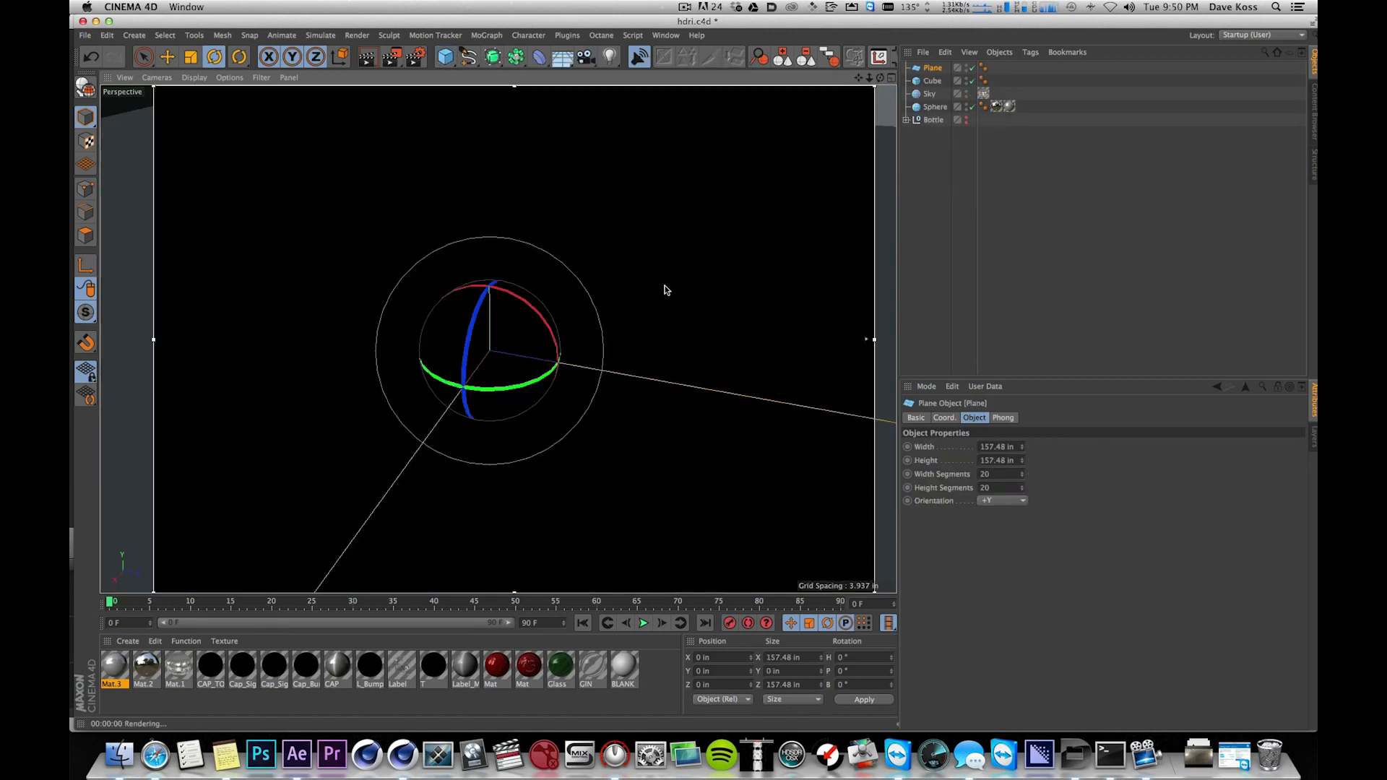
key(t)
mouse_move(590, 303)
mouse_down()
mouse_move(376, 379)
mouse_move(409, 410)
mouse_up()
key(e)
mouse_move(484, 239)
mouse_down()
mouse_move(486, 366)
mouse_move(495, 256)
mouse_up()
alt+drag(675, 253, 692, 469)
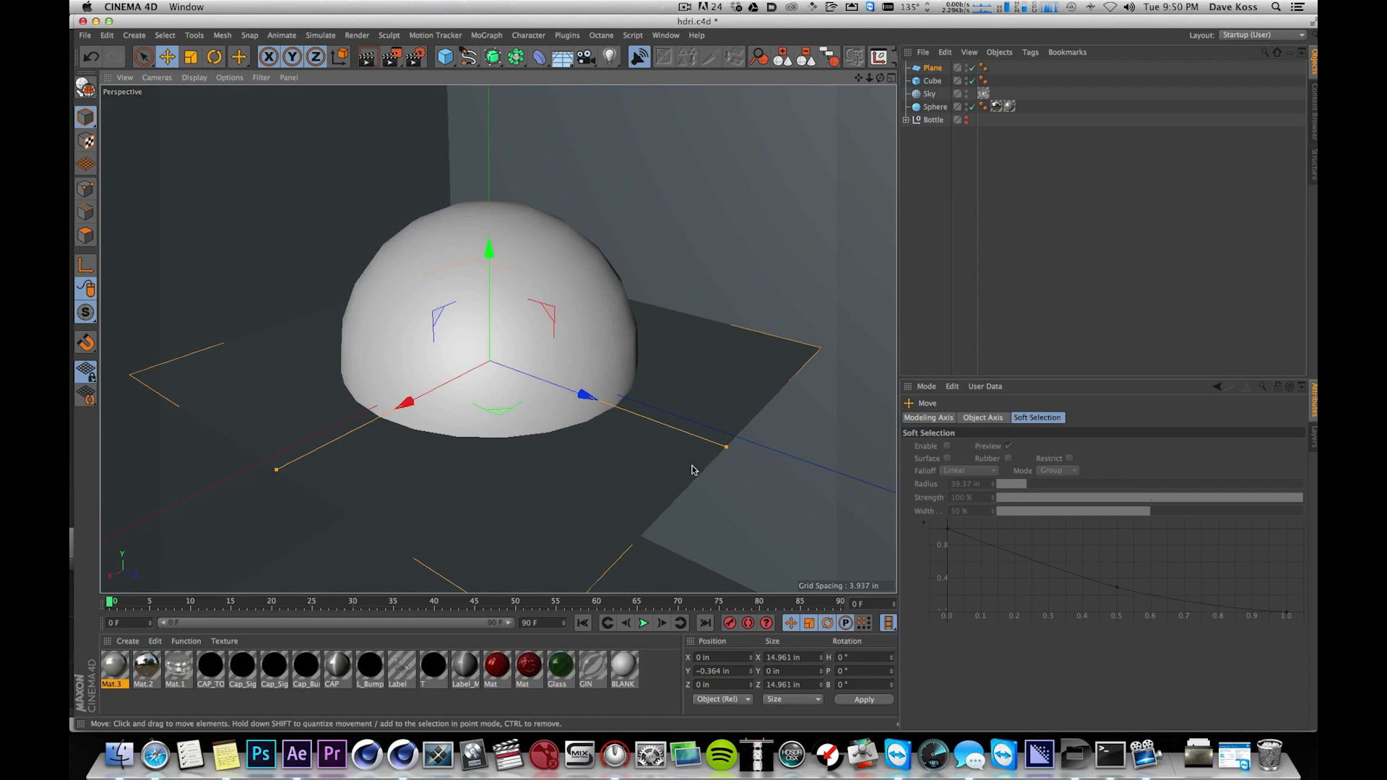
click(932, 80)
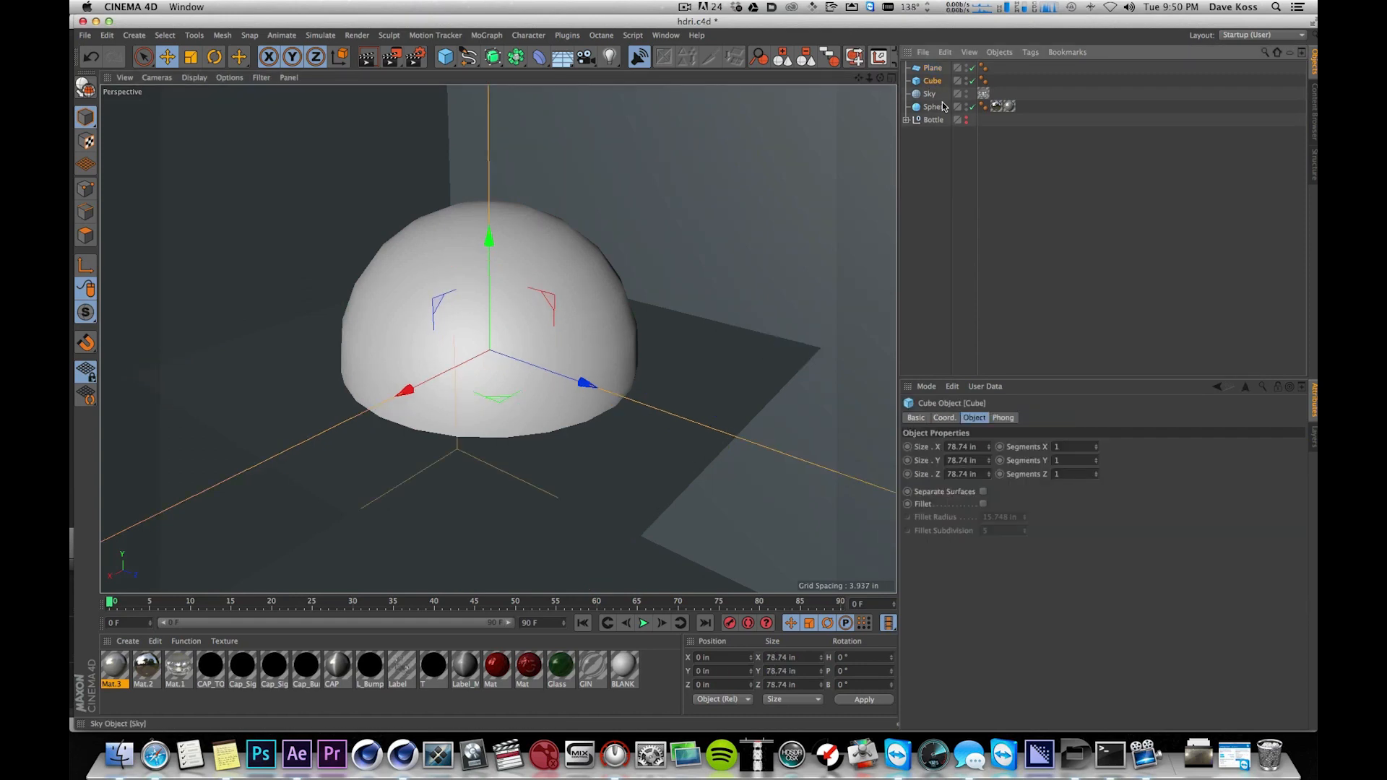
key(Delete)
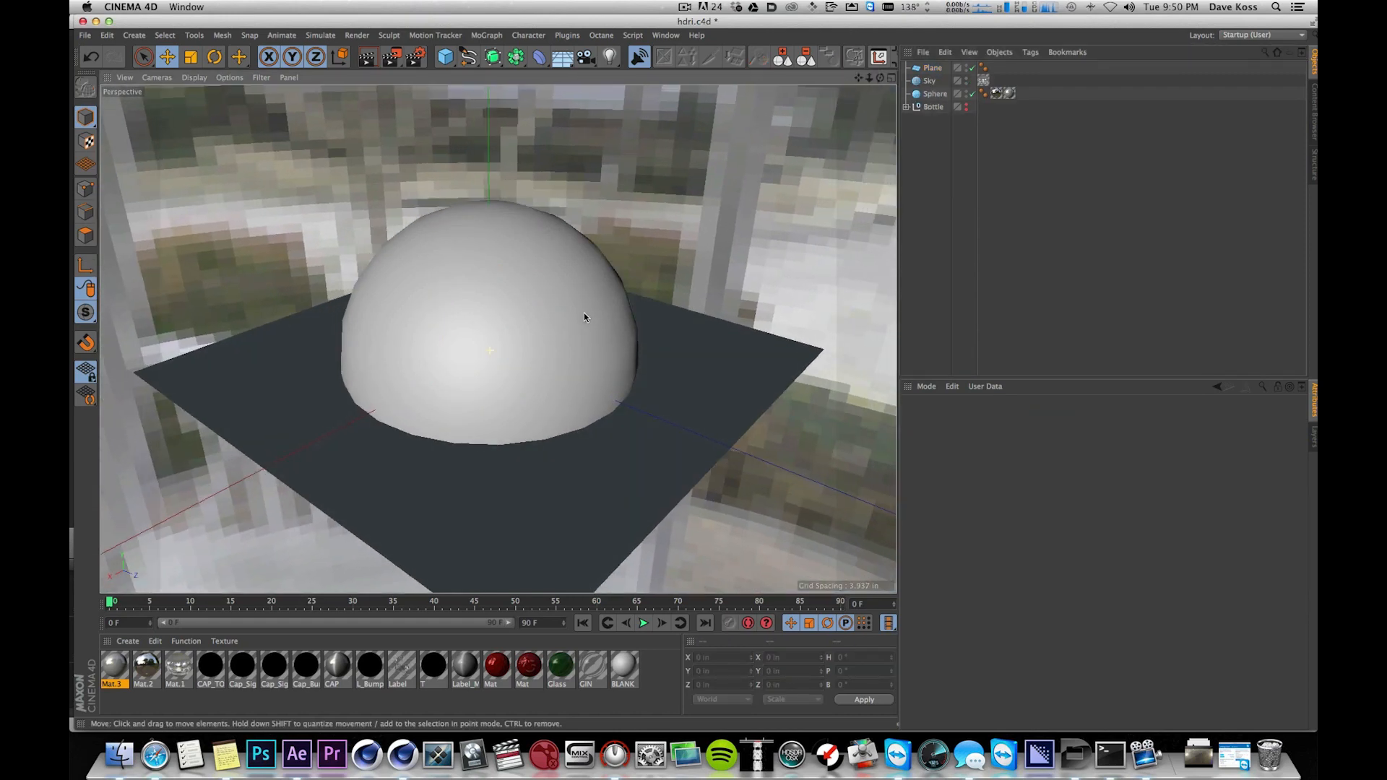
- Preview the Sphere on the plane in the interactive render region and examine its reflections up close
key(alt+r)
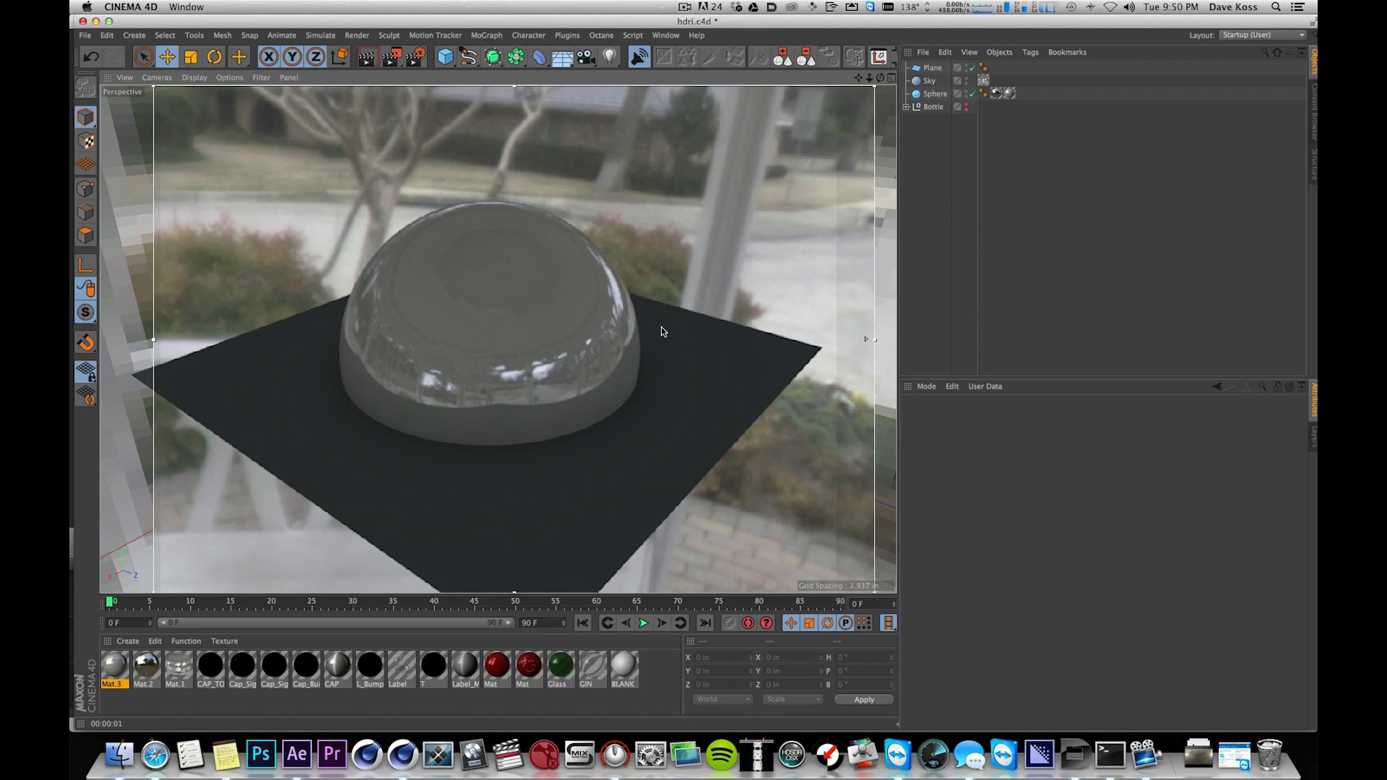
key(ctrl+r)
scroll(462, 348, up, 4)
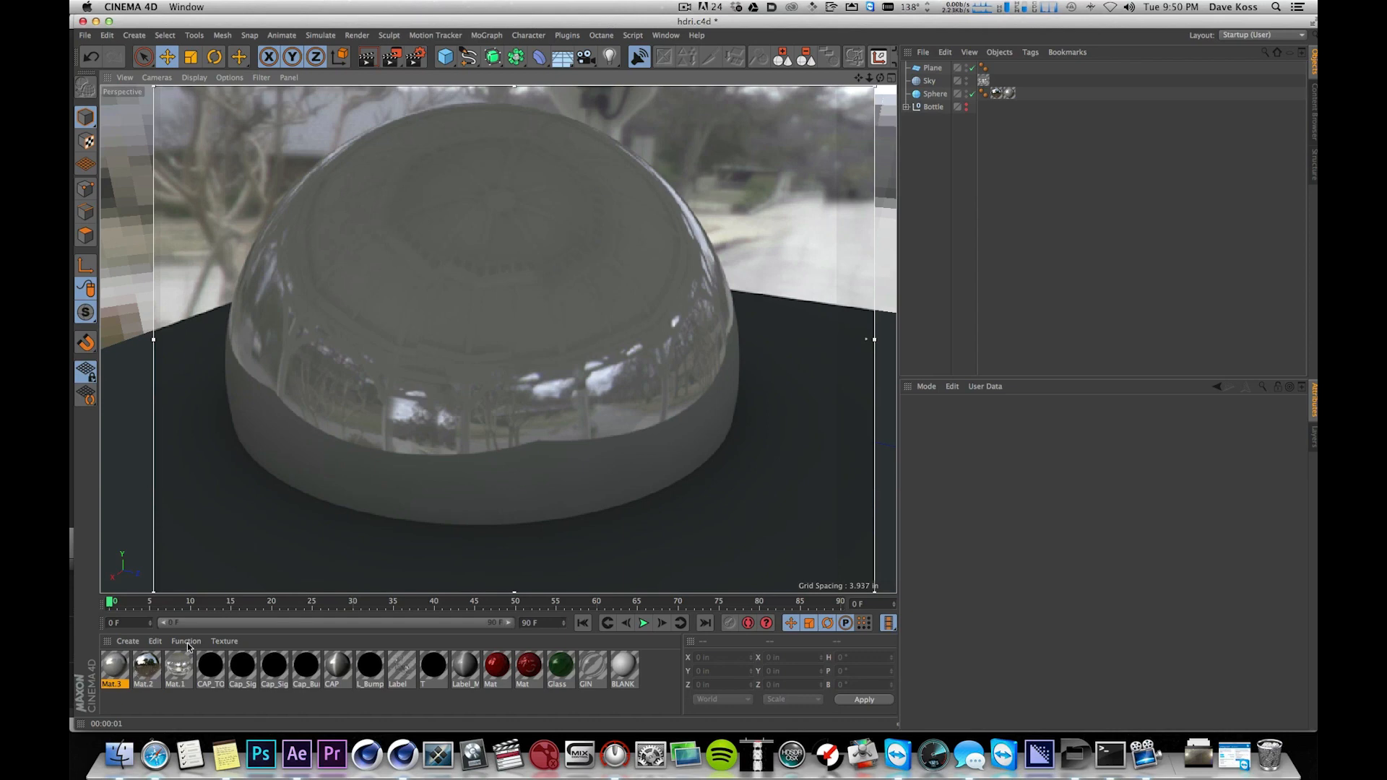
- Remove the Mat.3 texture tag from the Sphere and examine the fully reflective result above the plane
click(1010, 94)
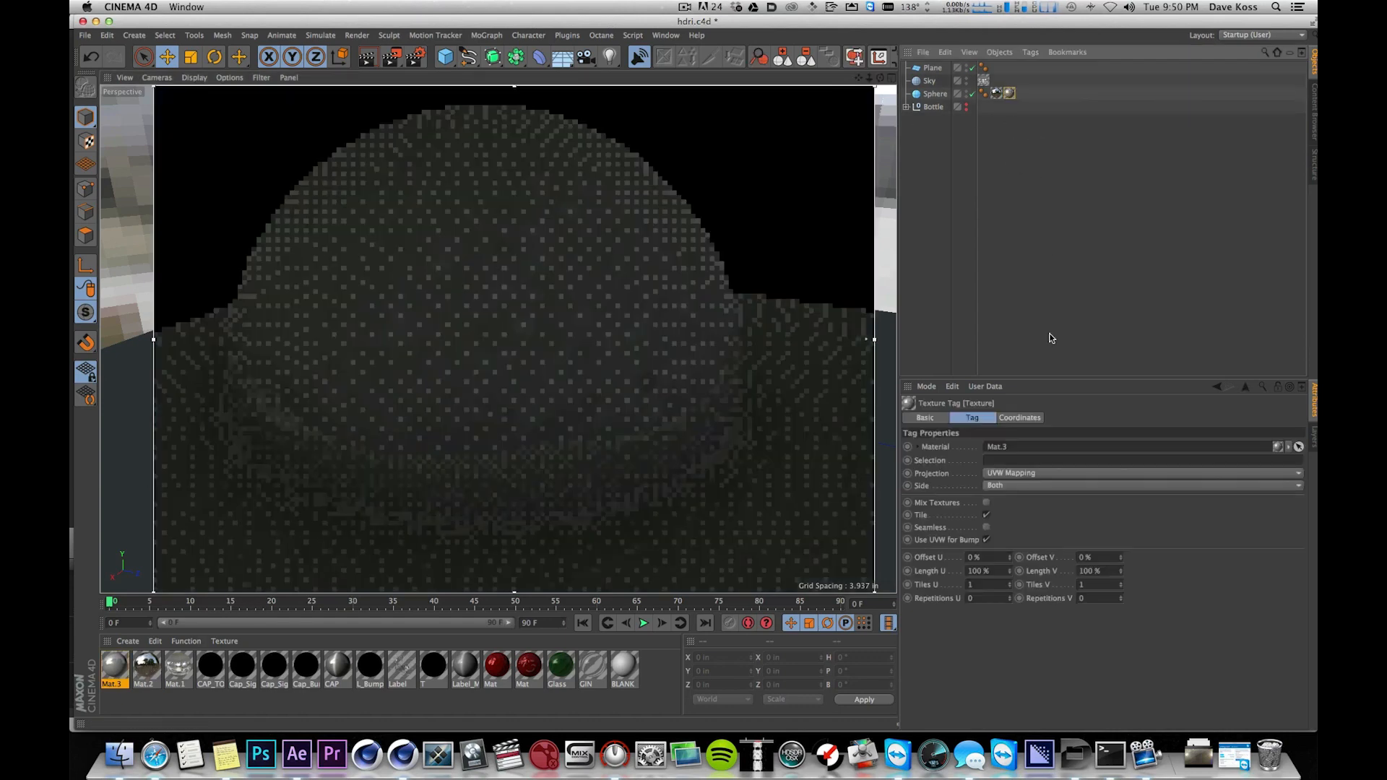
click(1010, 94)
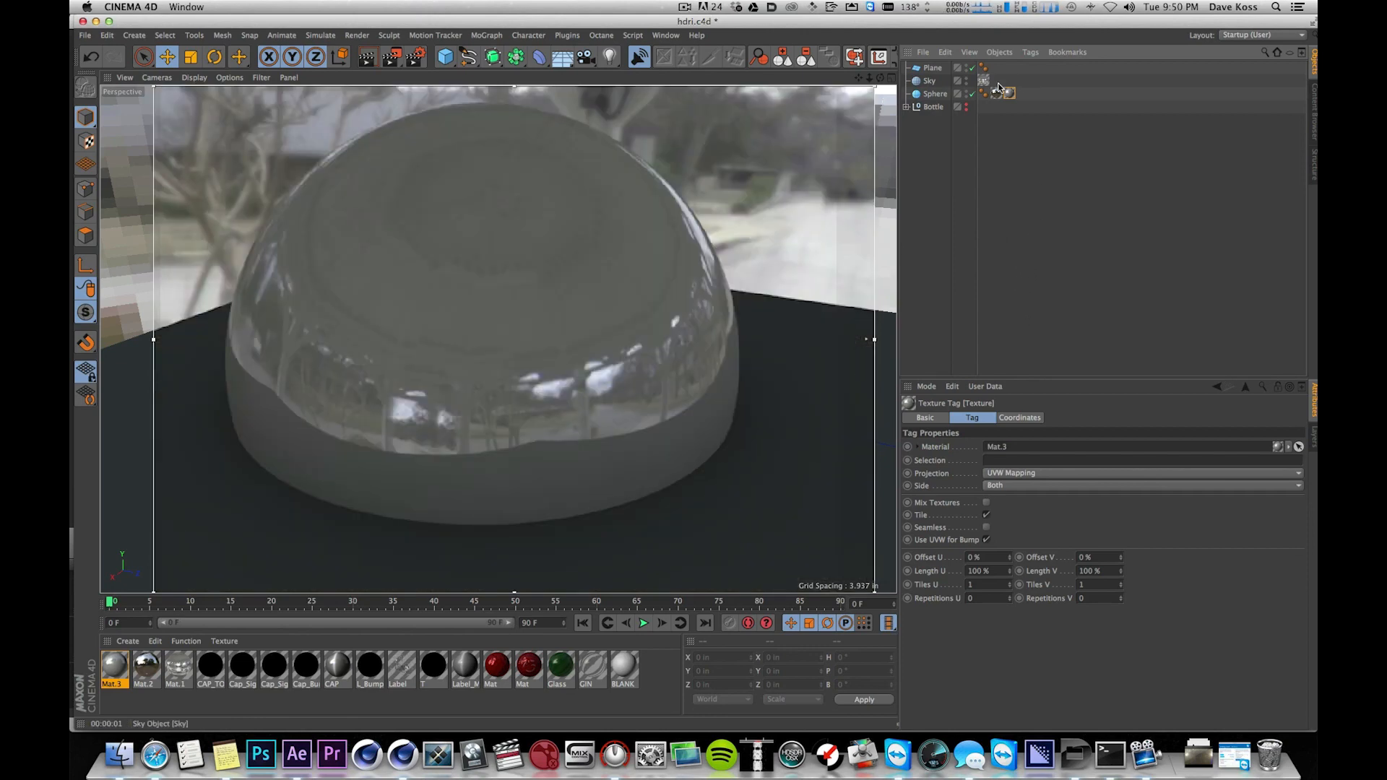
key(Delete)
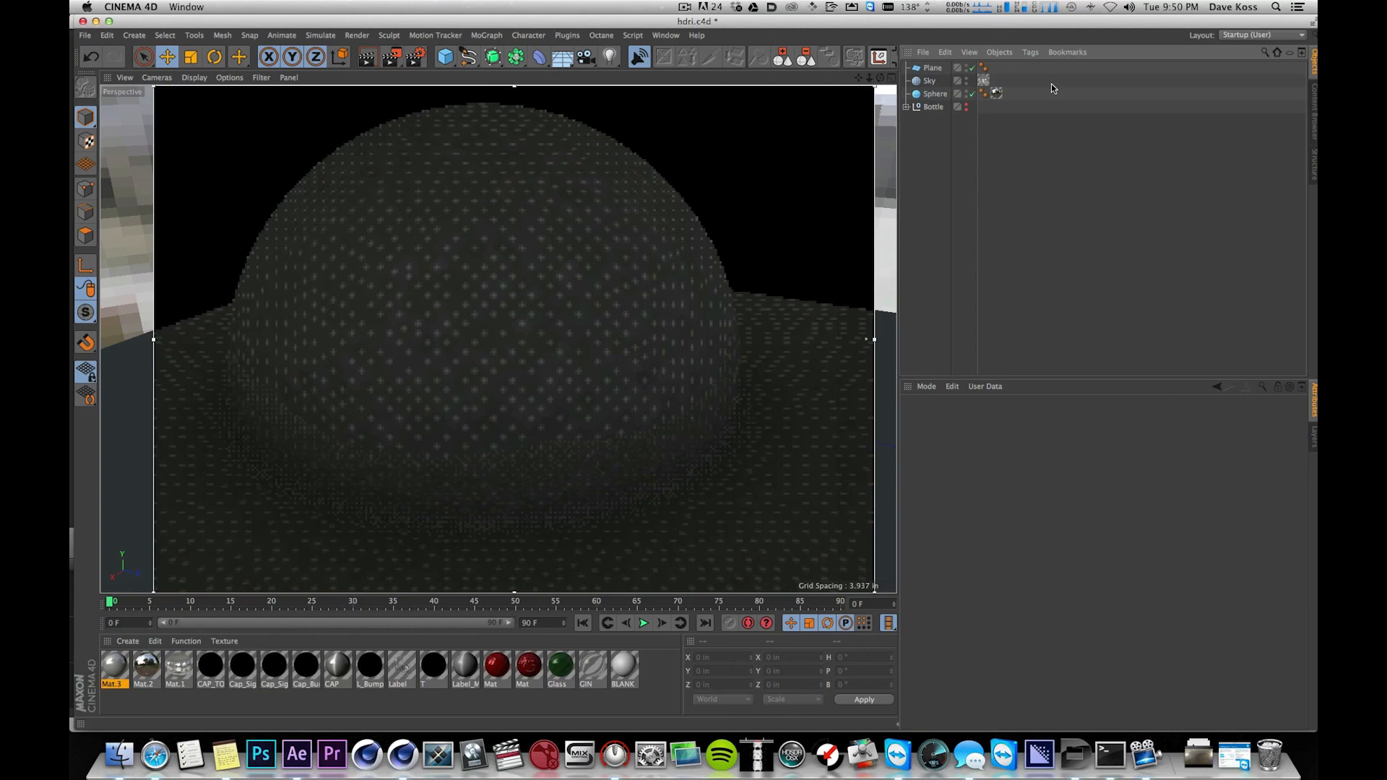
alt+drag(554, 239, 564, 354)
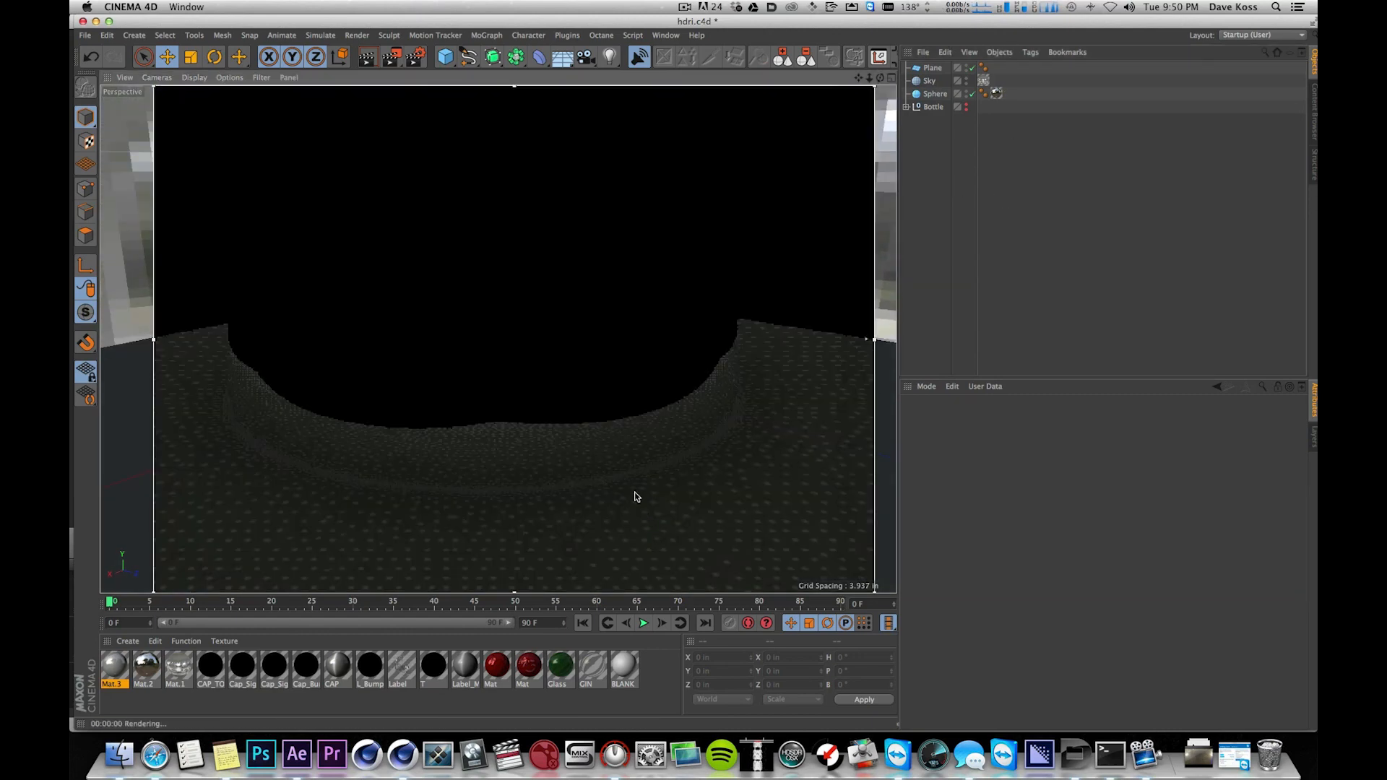
alt+drag(636, 495, 667, 556)
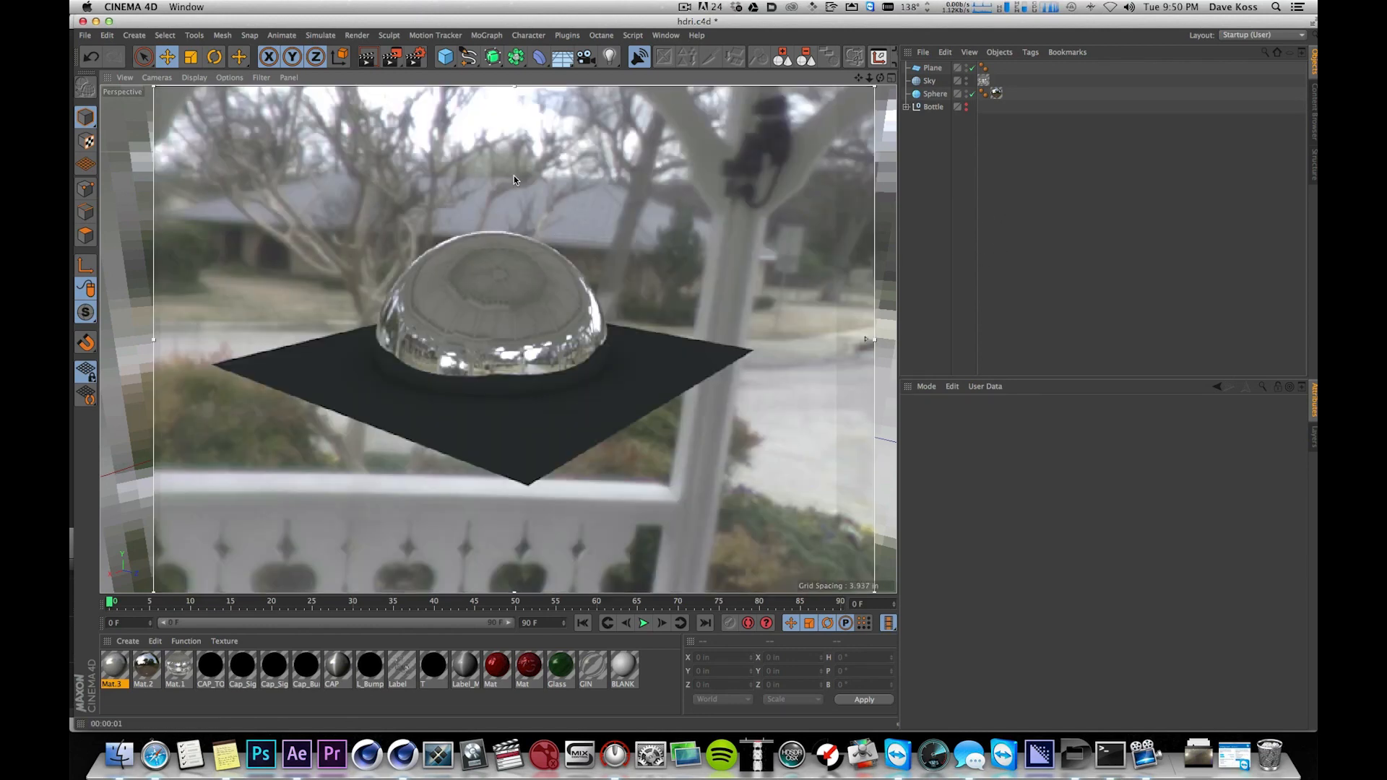
- Turn off the interactive render region and delete both the Plane and the Sphere
key(alt+r)
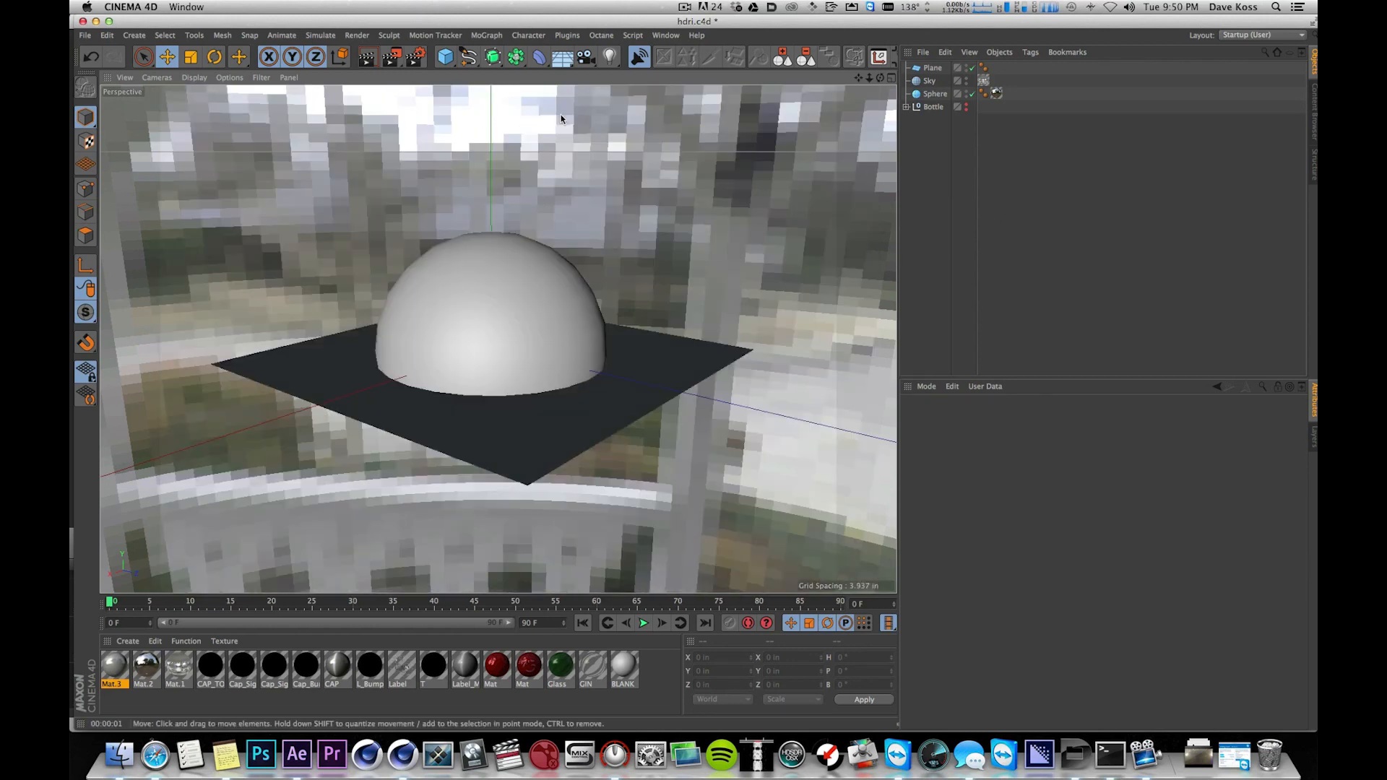
click(934, 94)
ctrl+click(932, 68)
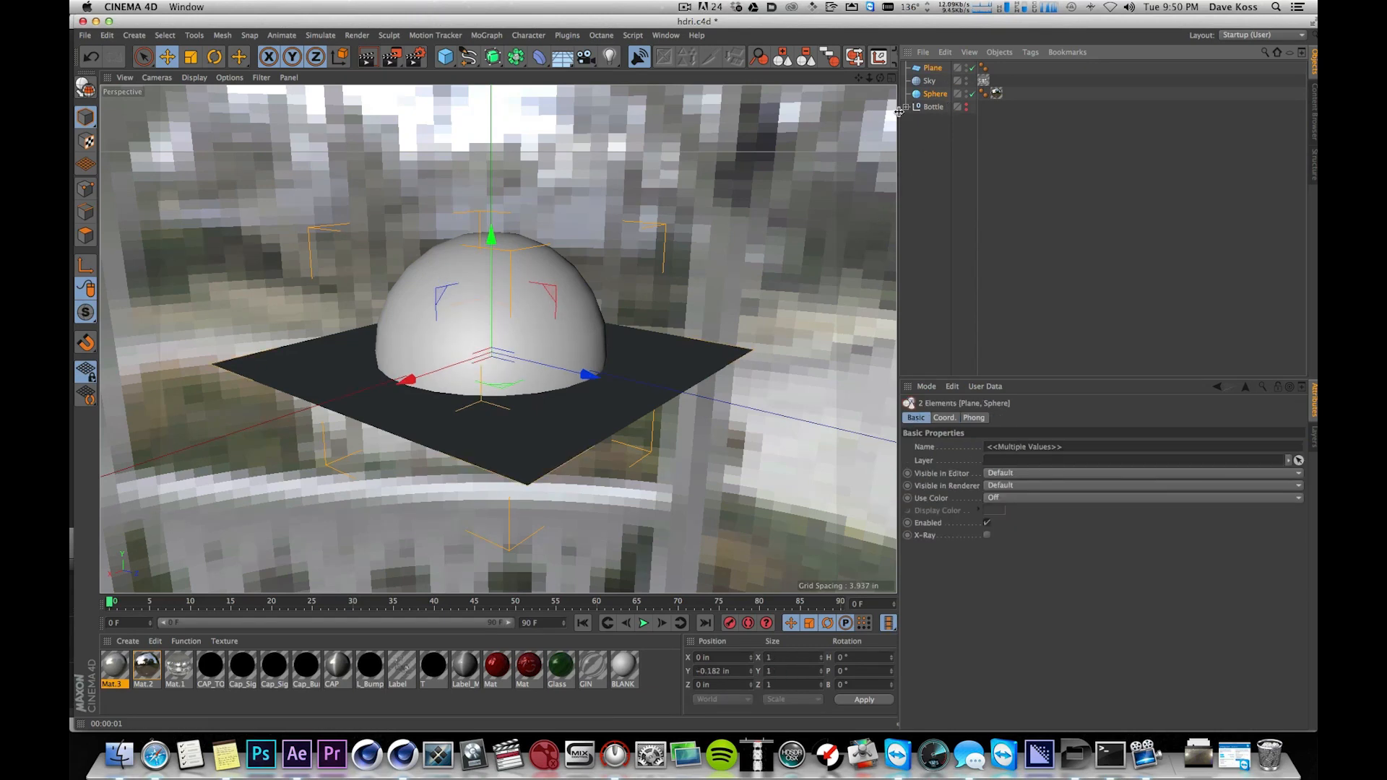
key(Delete)
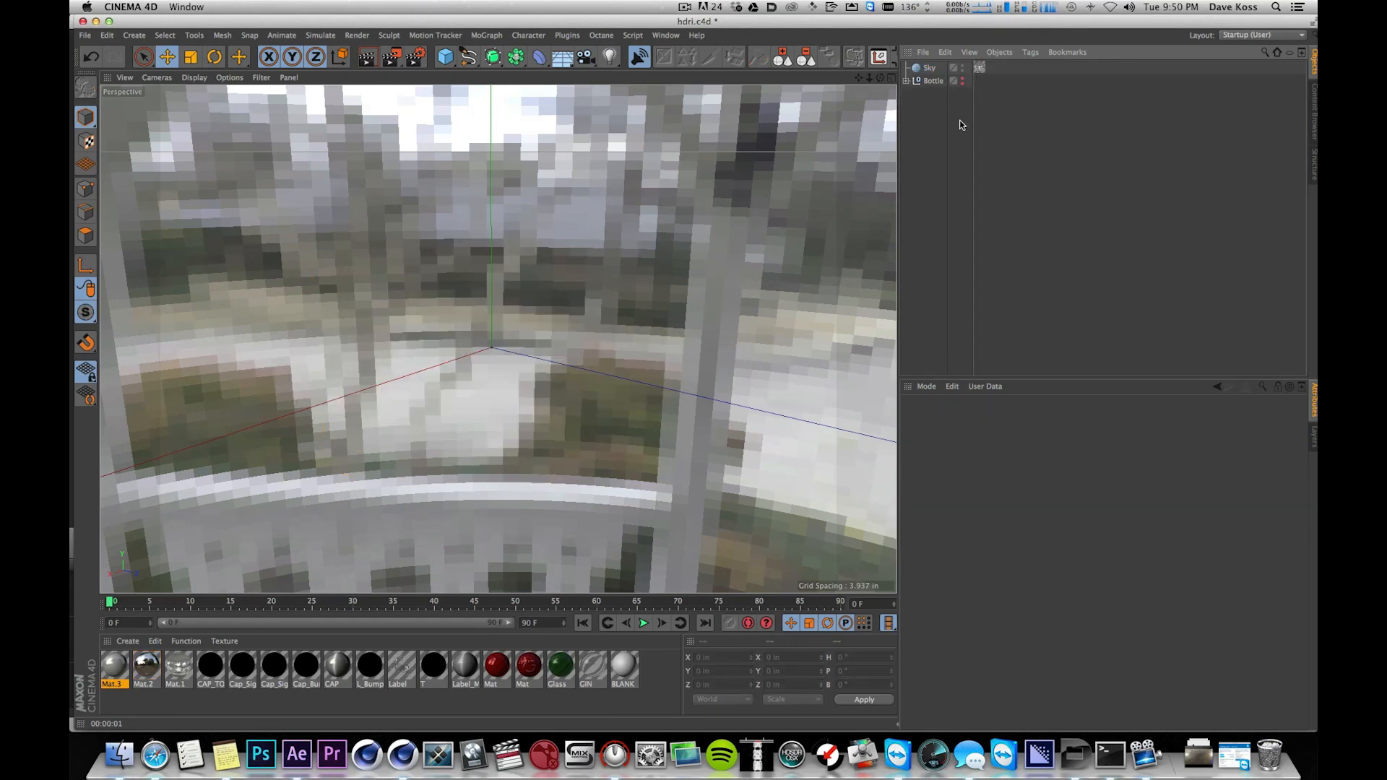
- Set the texture preview size of the sky material Mat.1 to 2048x2048 (16 MB) for a sharper viewport background
alt+drag(505, 303, 576, 406)
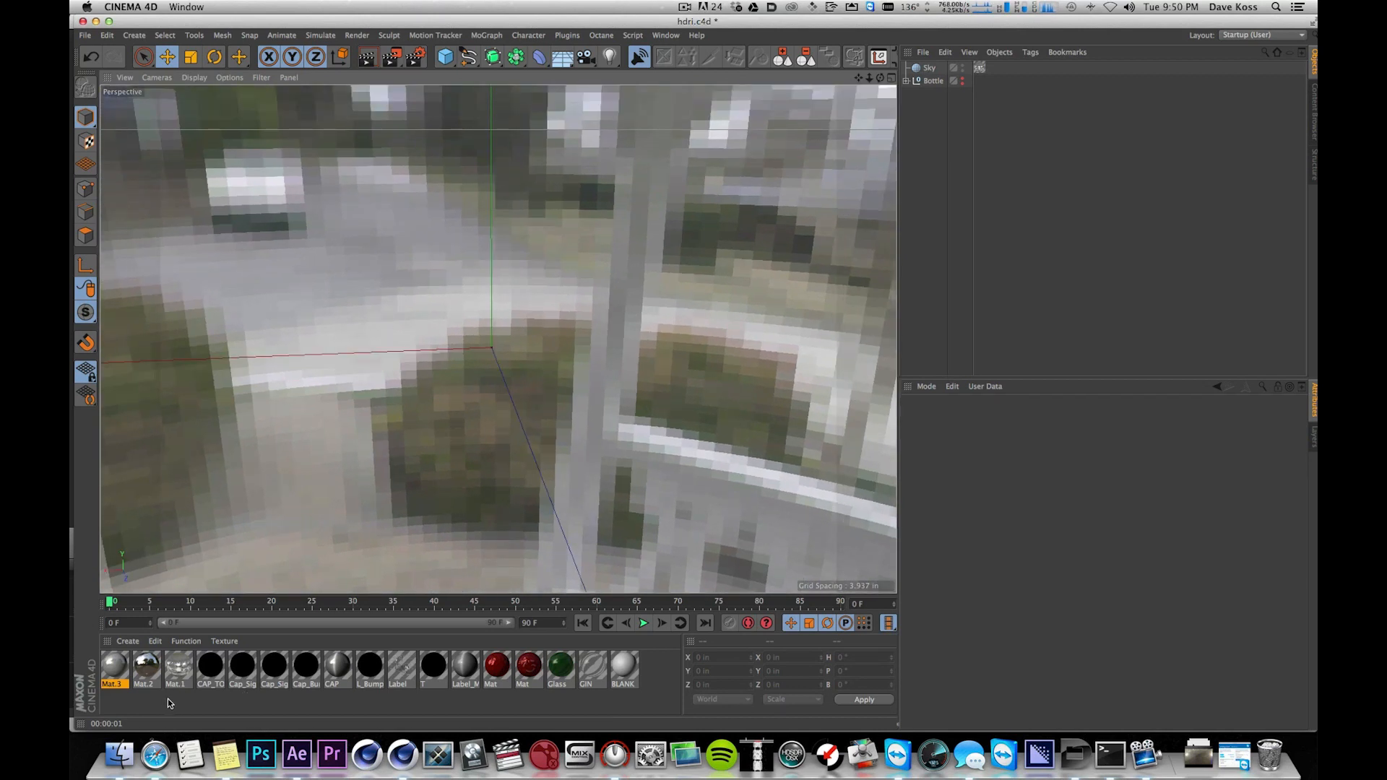
click(178, 666)
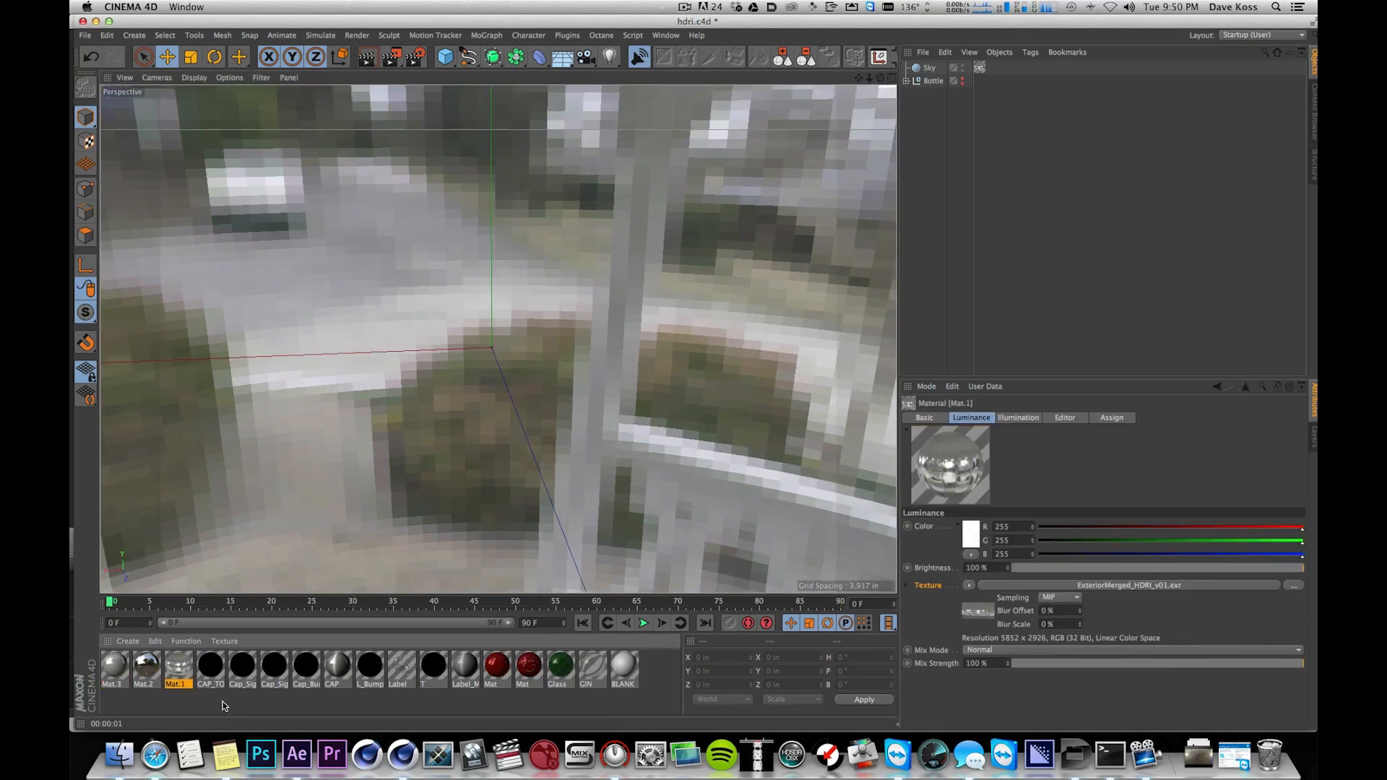
click(1069, 418)
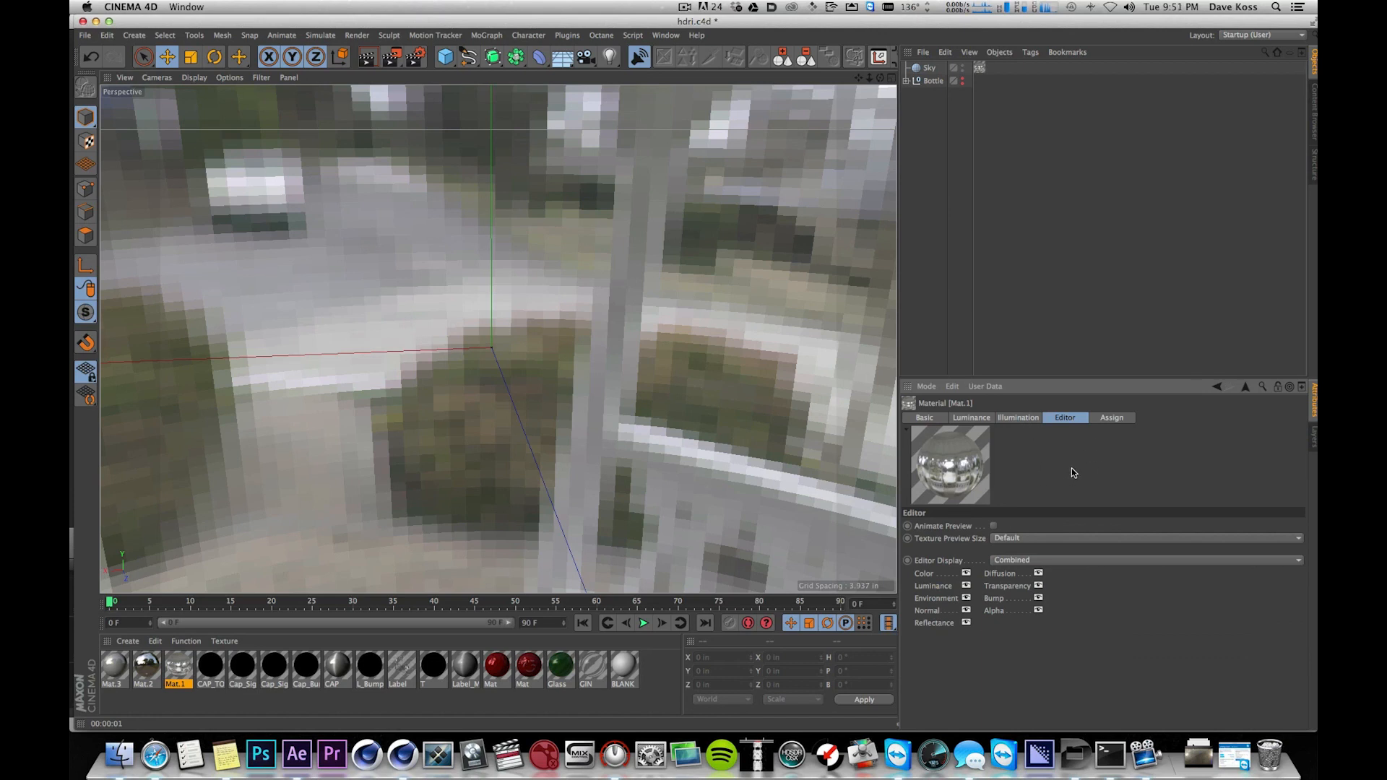
click(1019, 539)
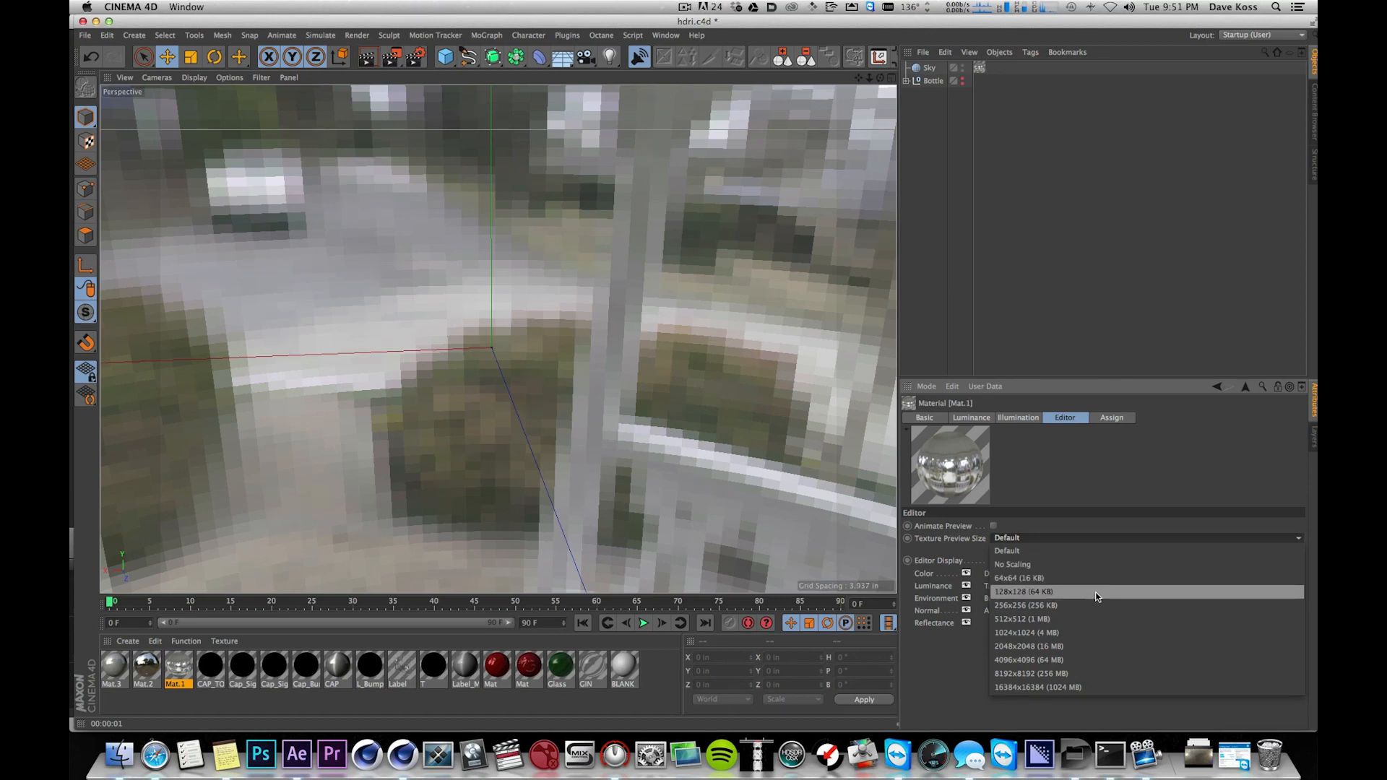
click(1089, 633)
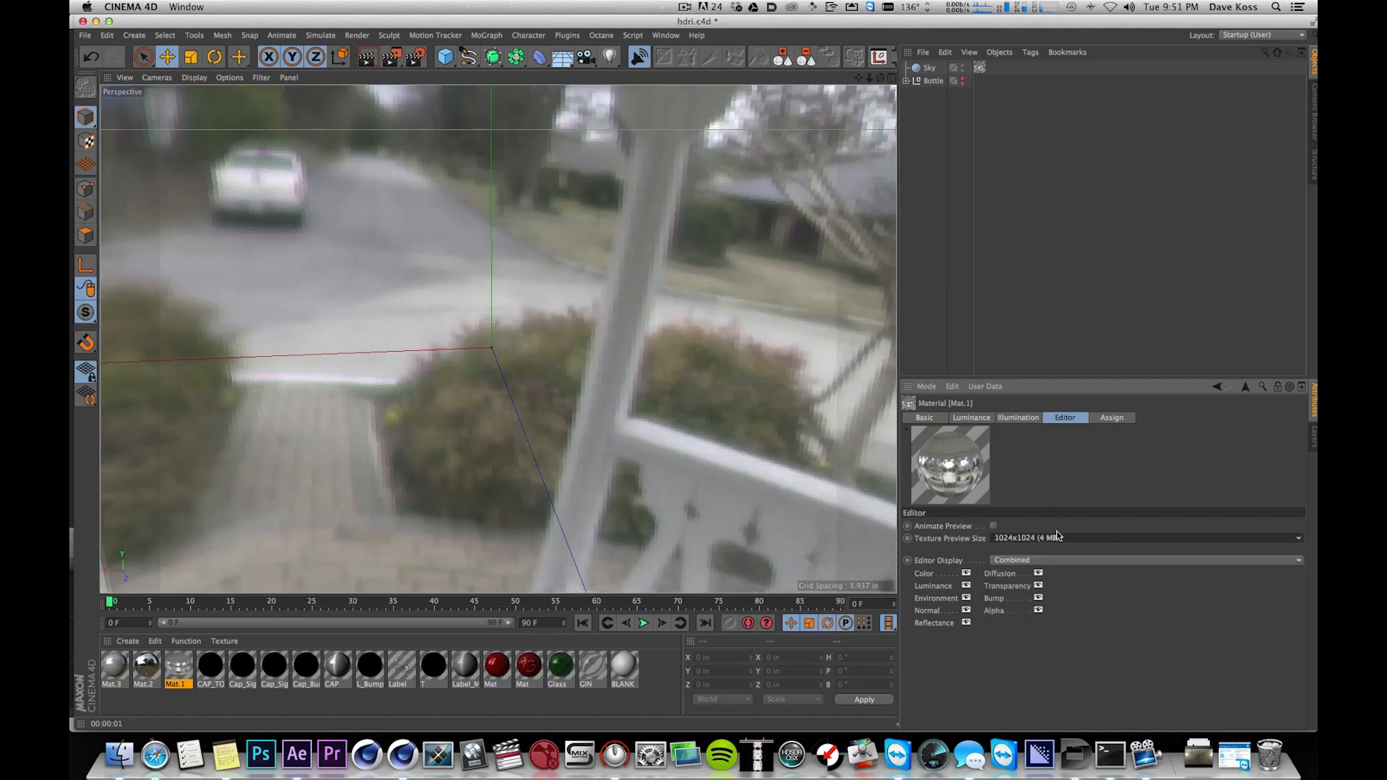
click(1057, 537)
click(1075, 643)
alt+drag(564, 349, 873, 159)
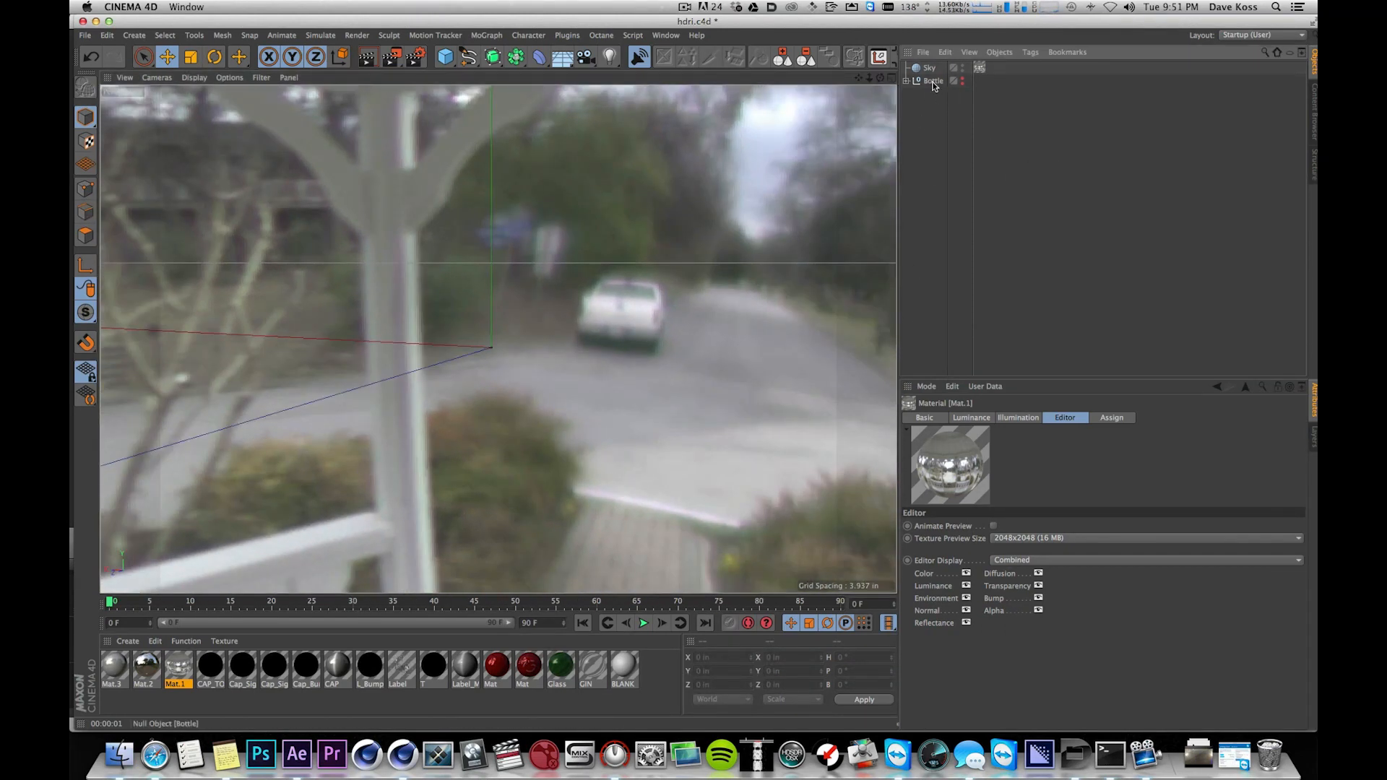
- Make the hidden Bottle visible in the viewport and renderer, with the porch railing as its background
click(959, 82)
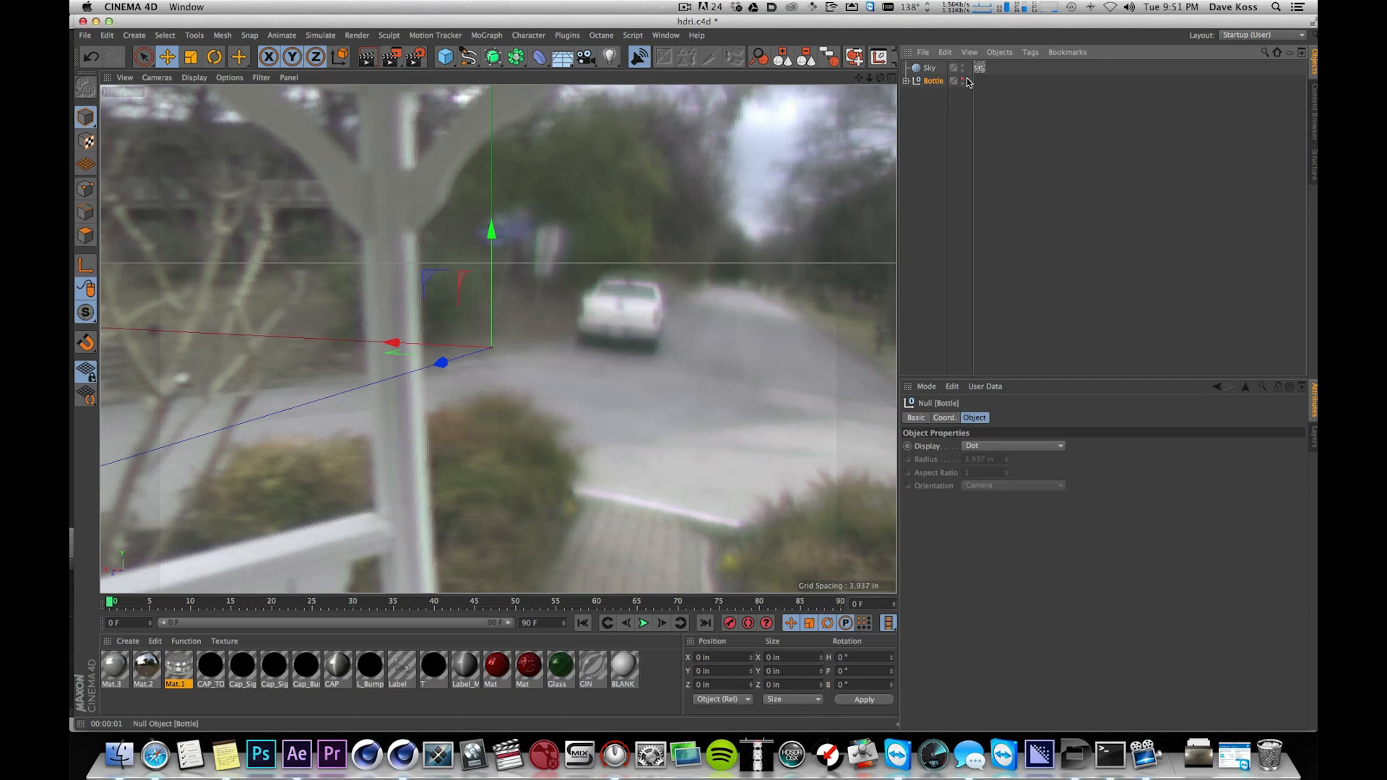
click(1013, 89)
click(963, 78)
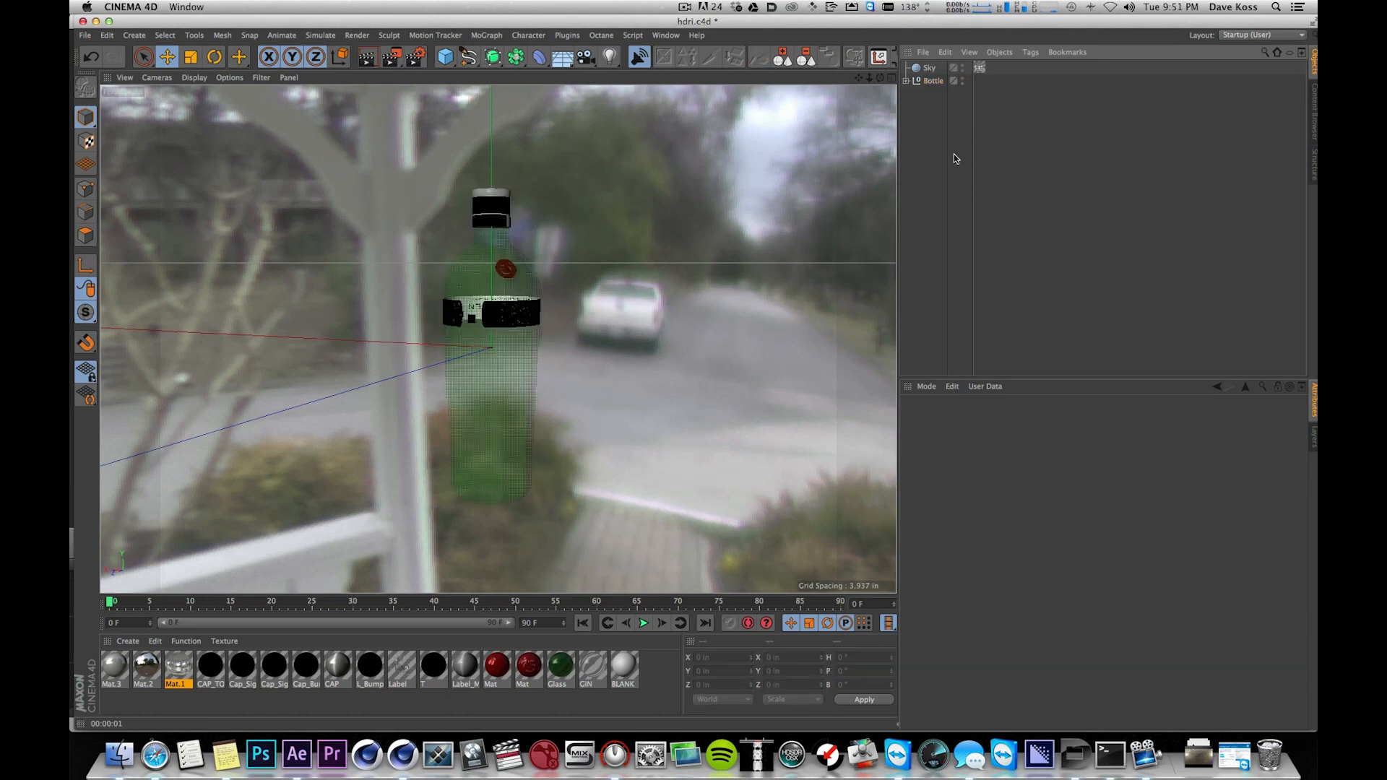
alt+drag(468, 266, 712, 242)
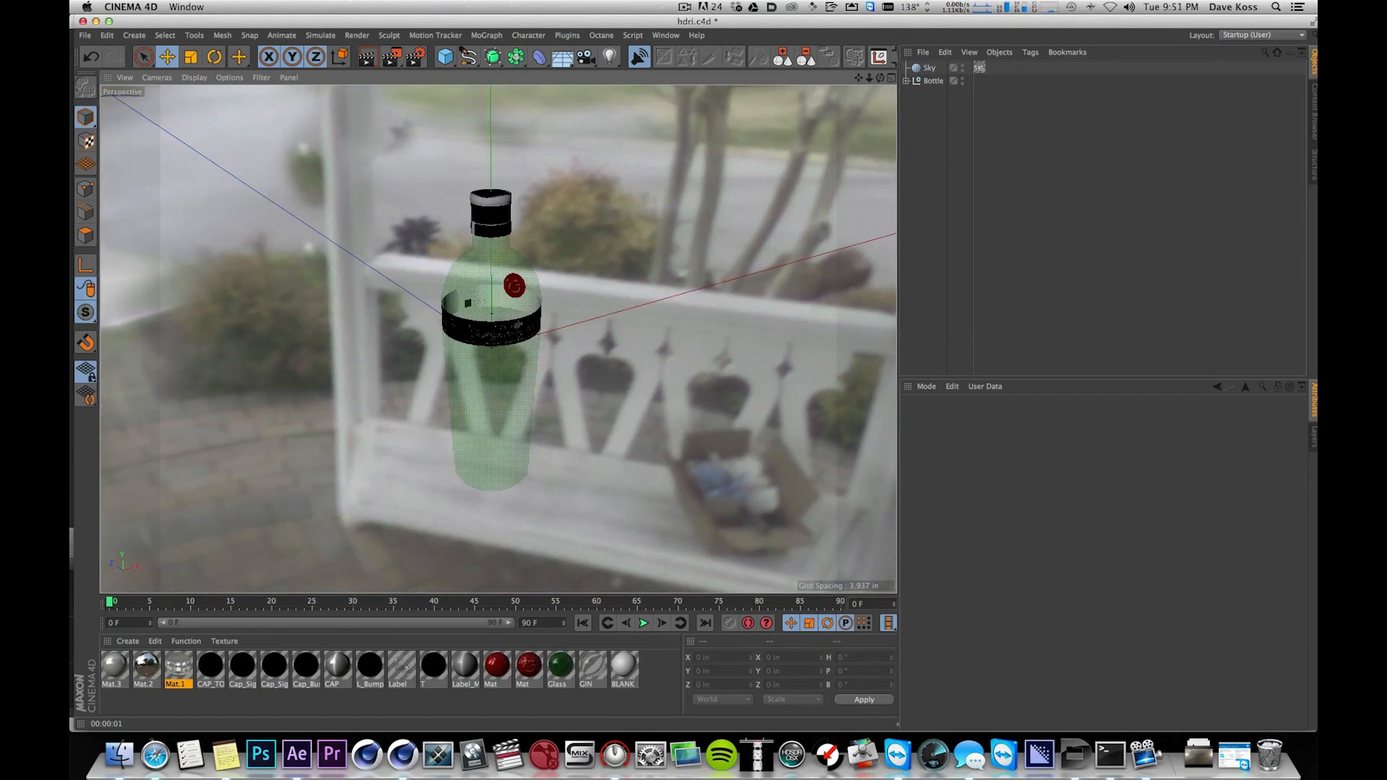
alt+drag(486, 205, 443, 222)
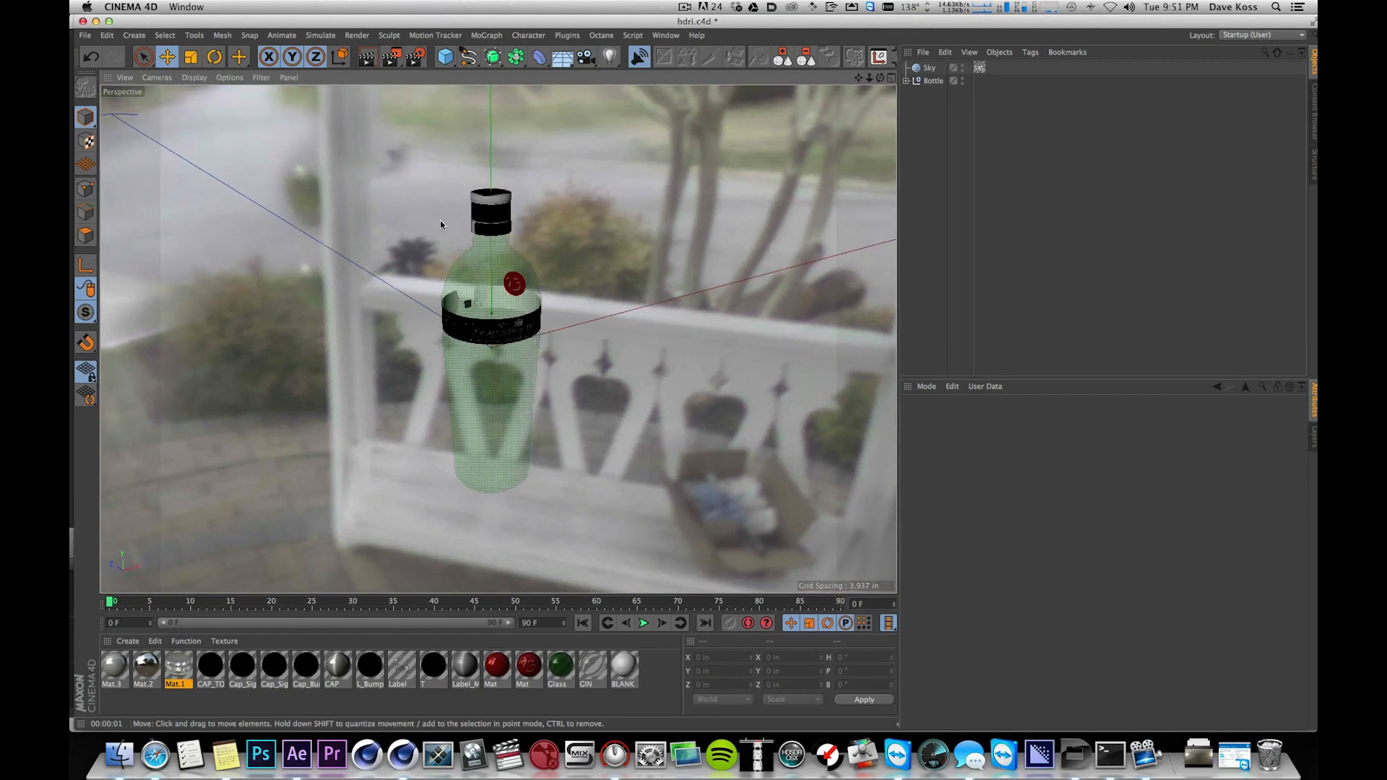
- Frame the Bottle closer, preview it in the interactive render region, and turn the region off
scroll(474, 207, up, 5)
alt+drag(526, 255, 596, 253)
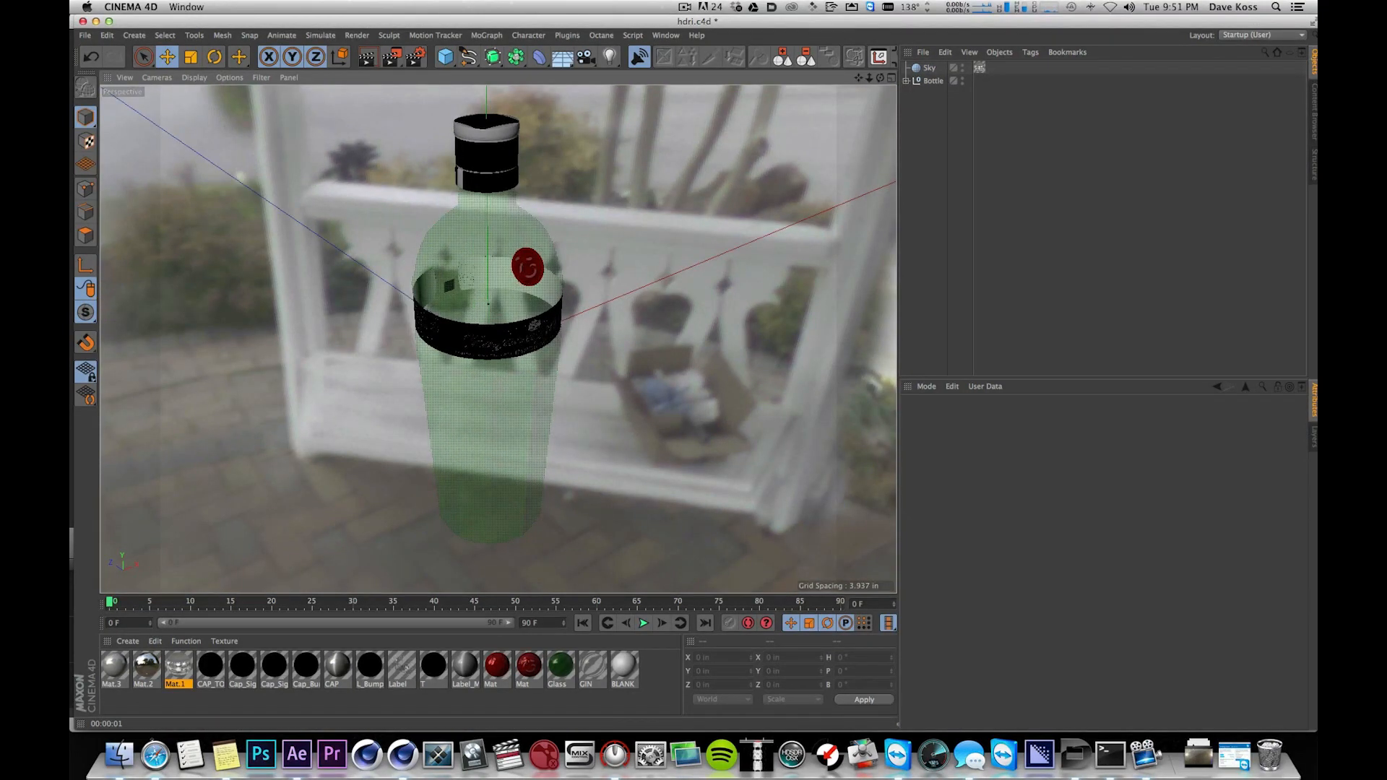
key(ctrl+r)
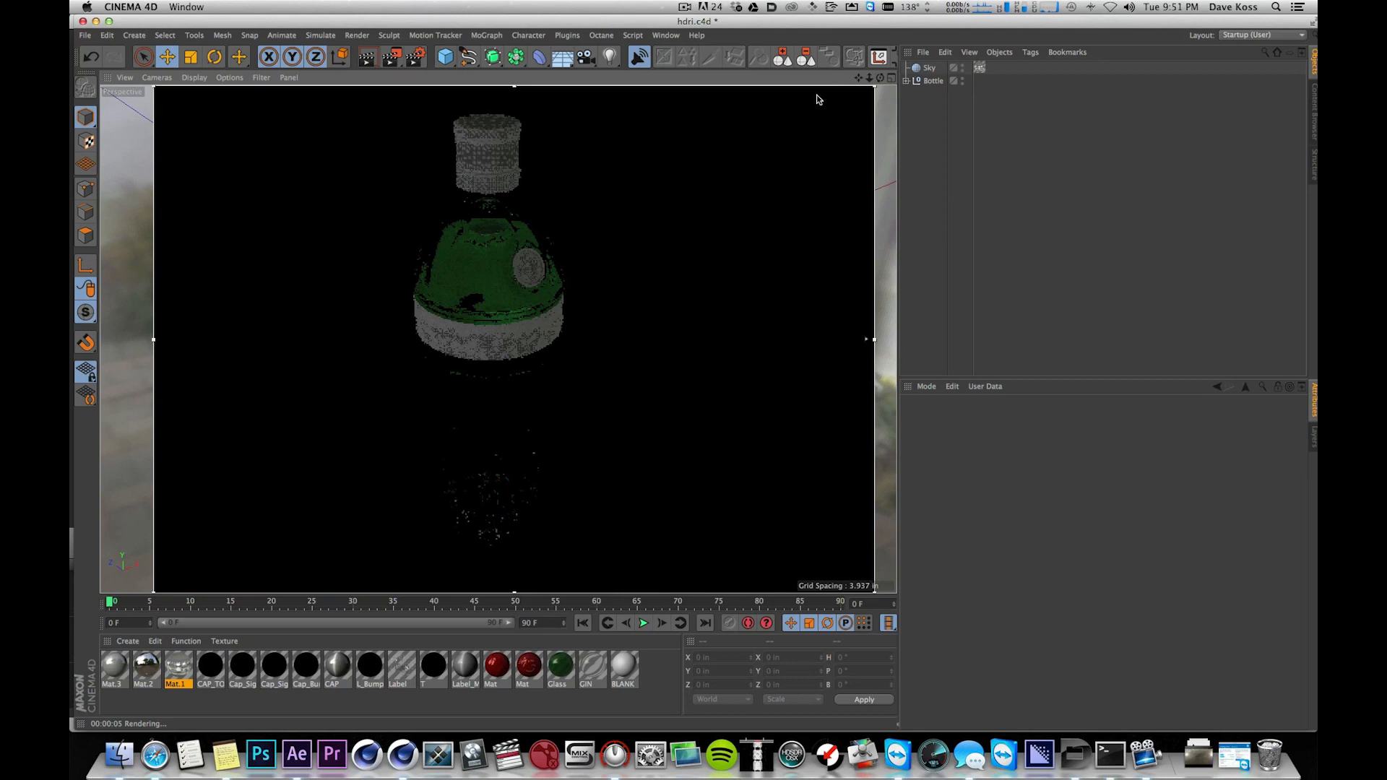
key(alt+r)
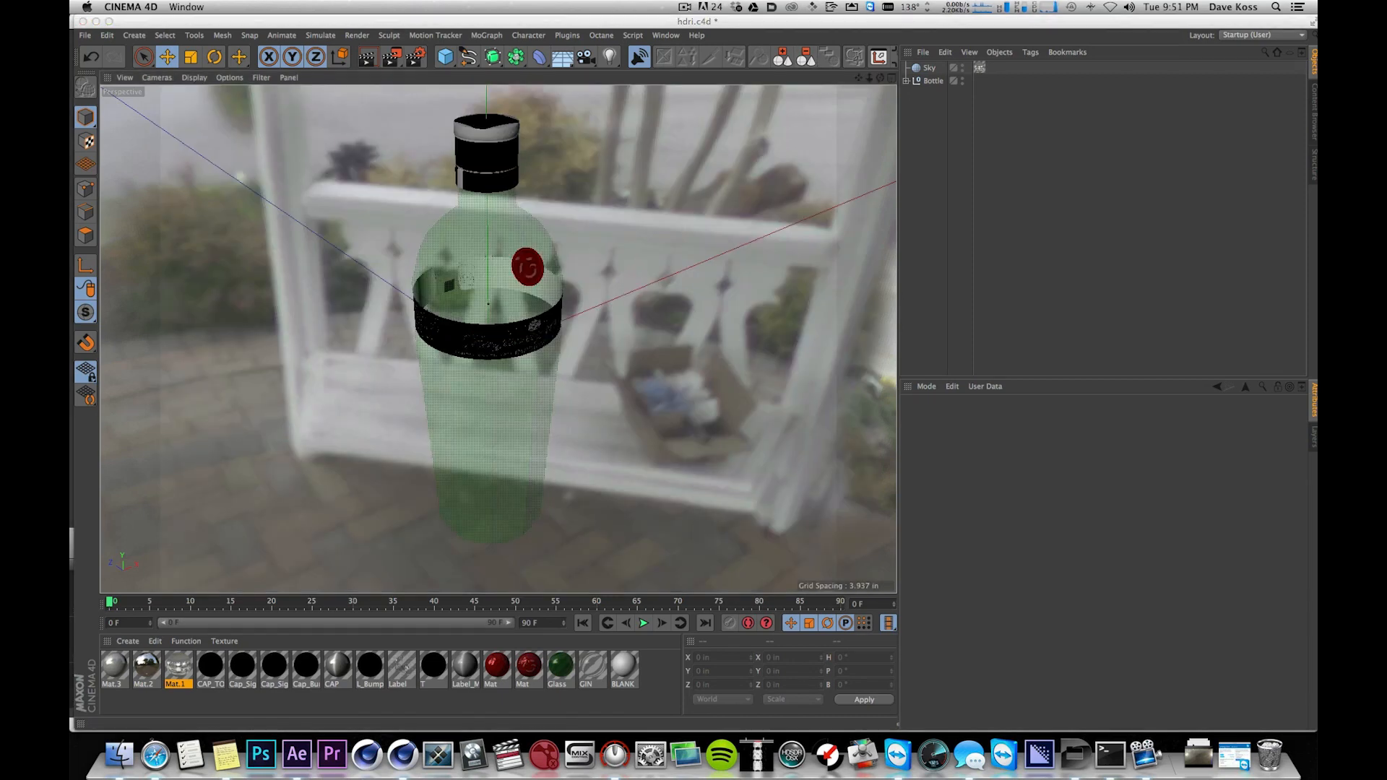
- Frame the upper half of the Bottle against the porch railing and preview it in the interactive render region
click(552, 189)
alt+drag(552, 189, 644, 280)
scroll(547, 157, up, 5)
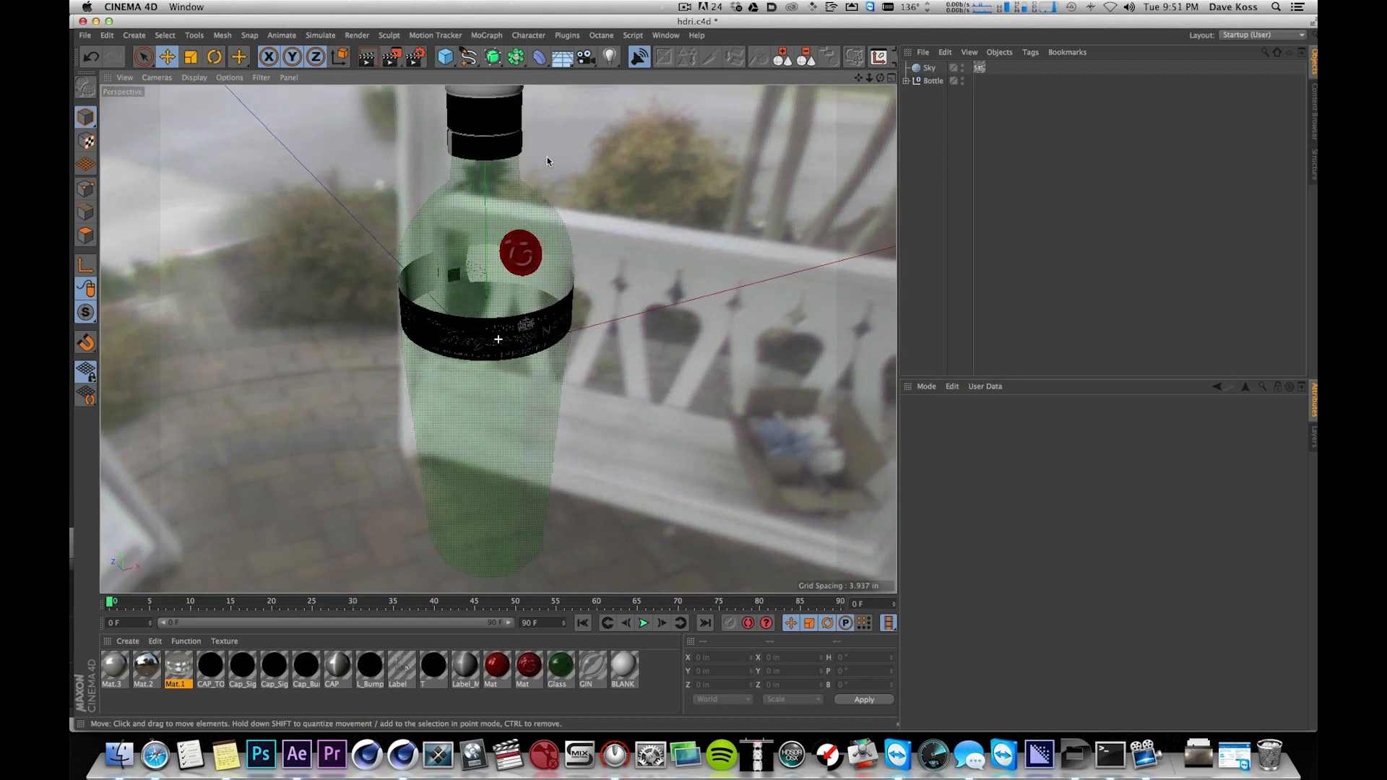
alt+middle_drag(526, 144, 539, 255)
key(alt+r)
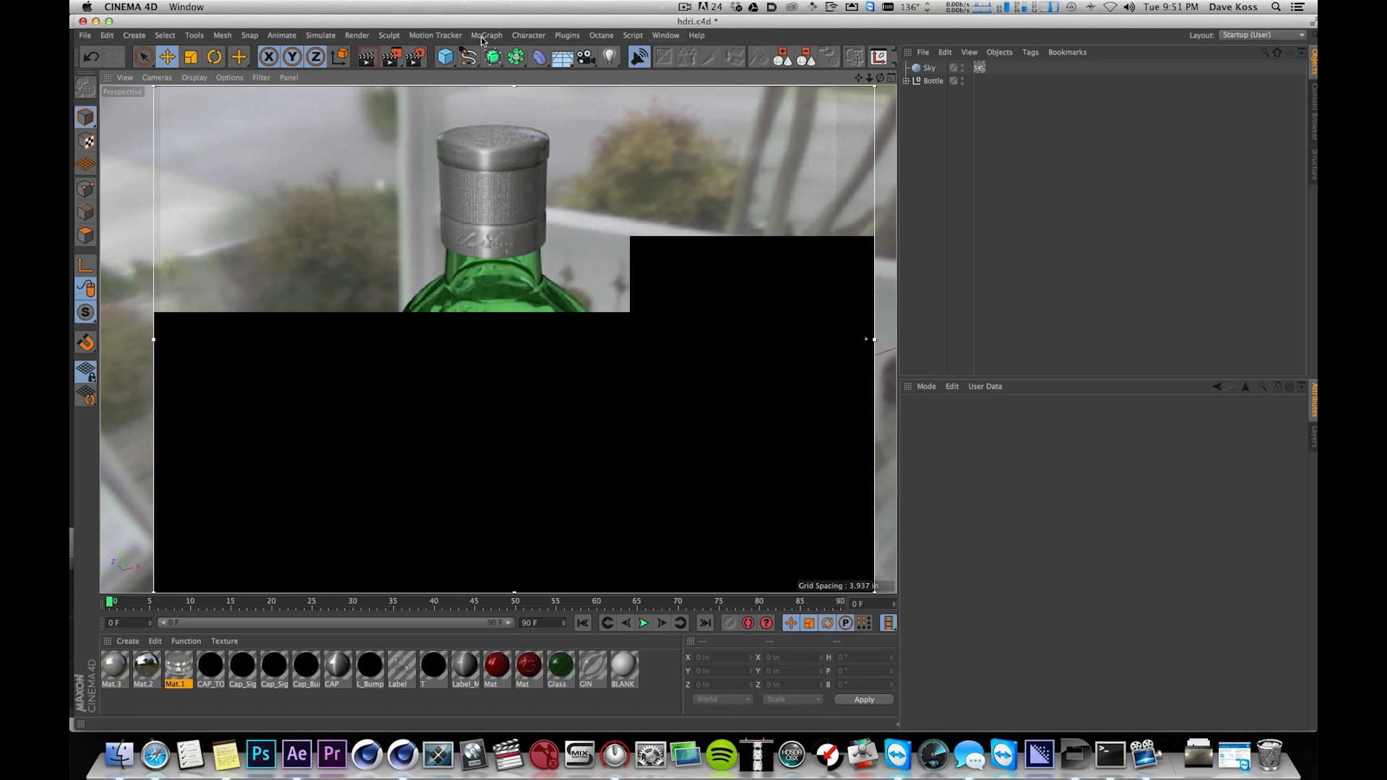
click(866, 344)
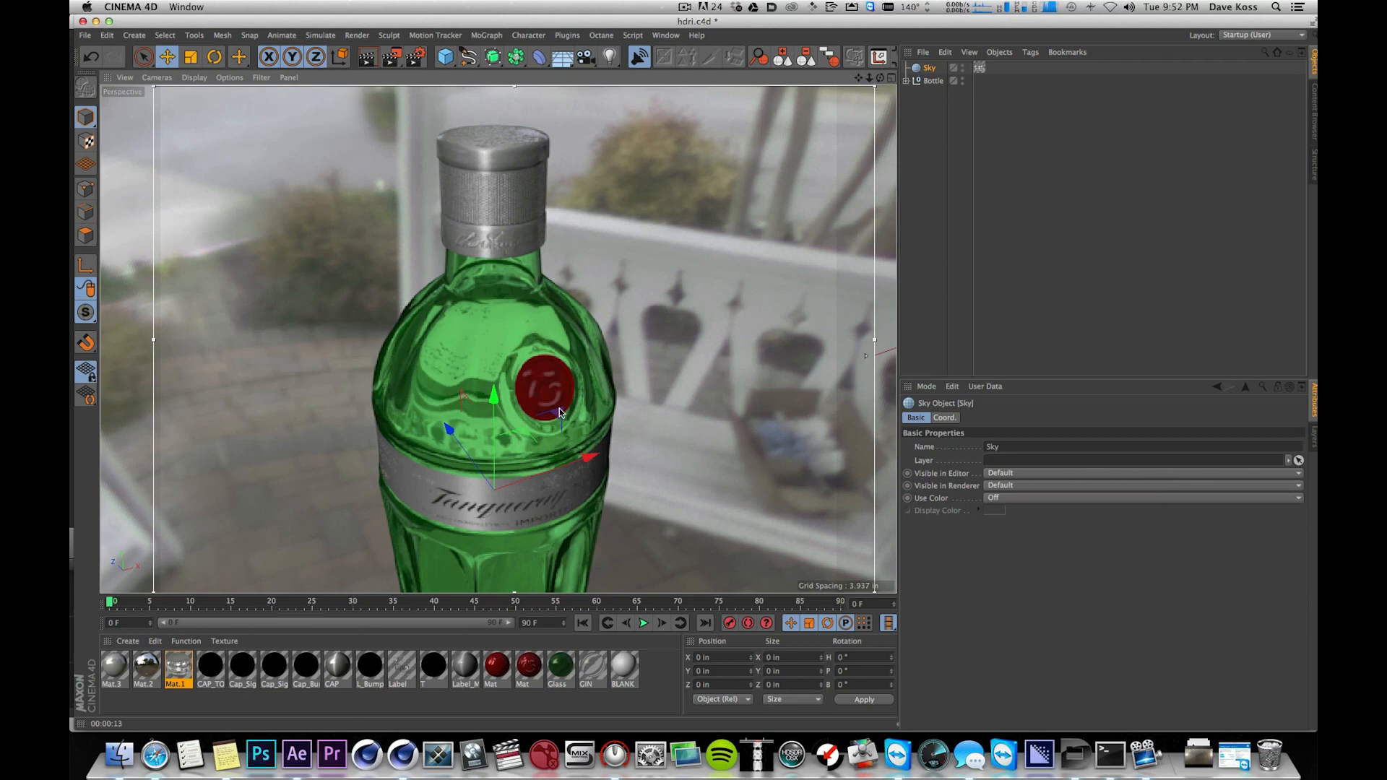
- Examine the bottle's embossed metal cap from above at close range in the interactive render region
alt+drag(539, 241, 593, 242)
alt+middle_drag(585, 217, 569, 261)
alt+right_drag(569, 253, 579, 214)
alt+middle_drag(555, 191, 551, 224)
alt+right_drag(551, 224, 599, 200)
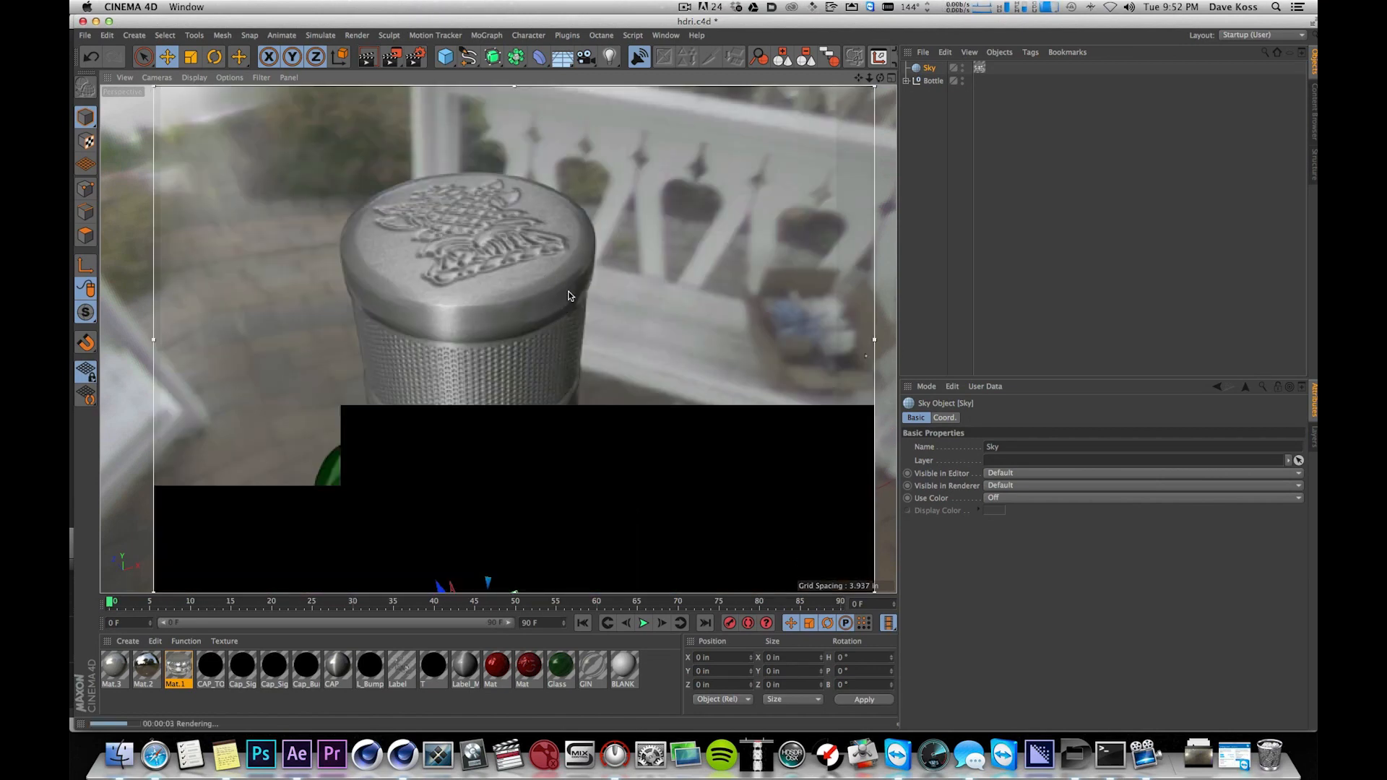
click(963, 70)
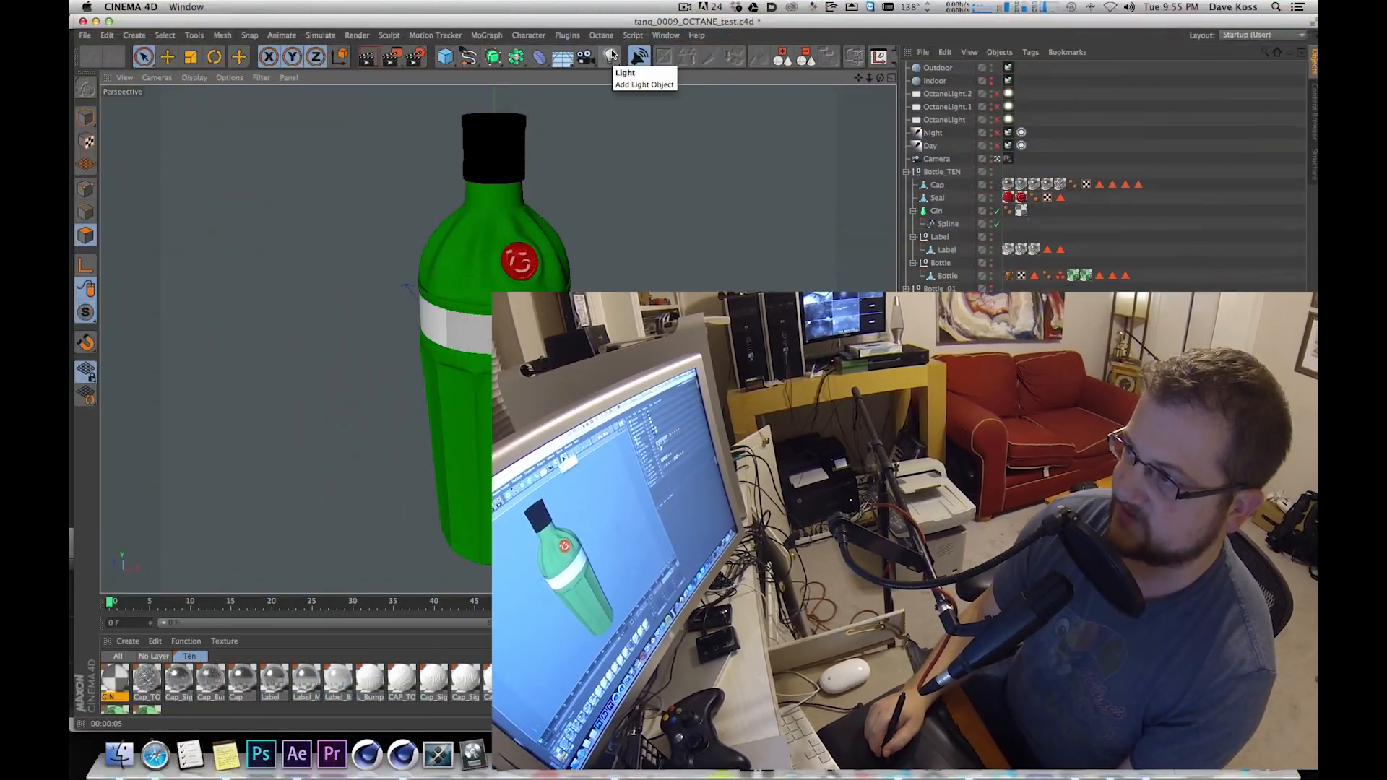
- Open the Octane Render window in the tanq_0009_OCTANE_test.c4d scene and place it clear of the bottle
click(602, 36)
click(627, 53)
drag(494, 257, 763, 141)
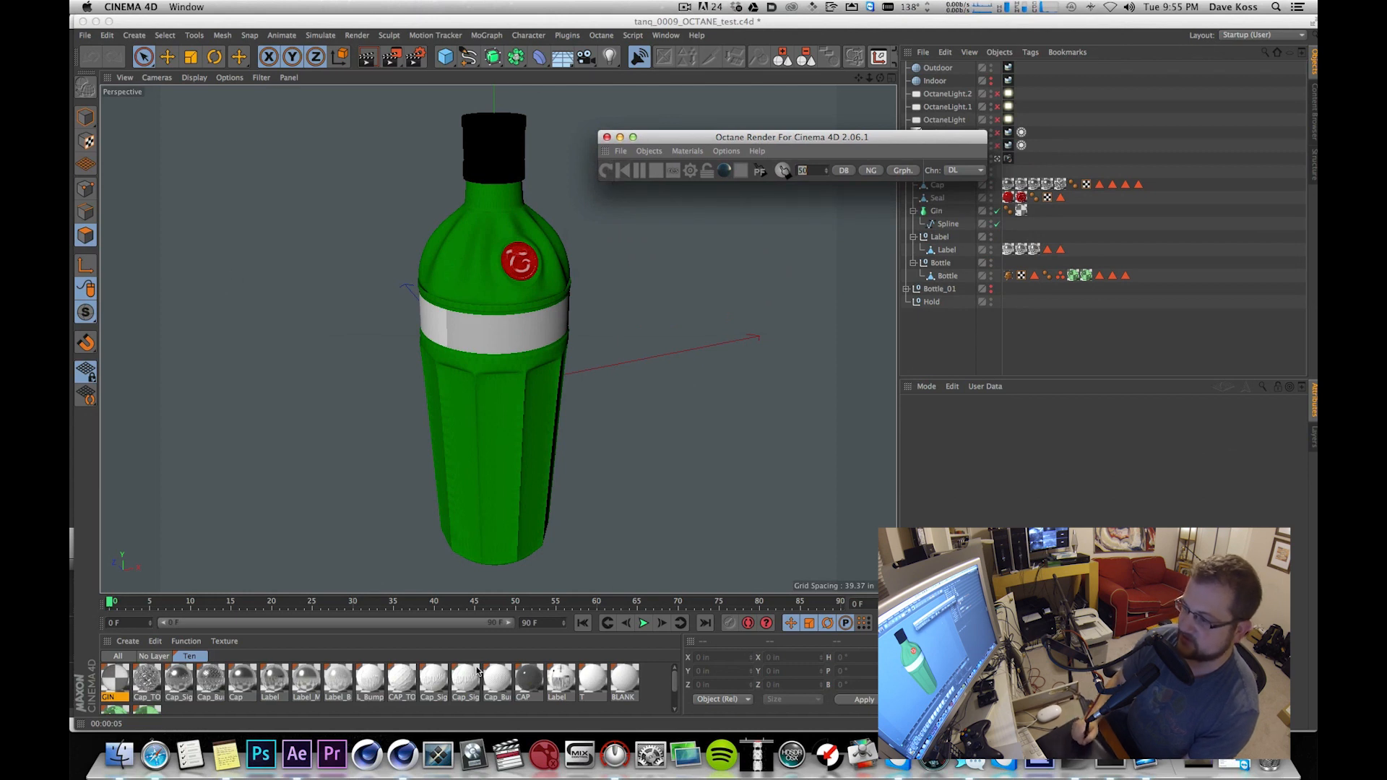
- Load ExteriorMerged_HDRI_v01.exr as the texture of the Outdoor sky's environment tag, without copying it to the project location
click(1008, 67)
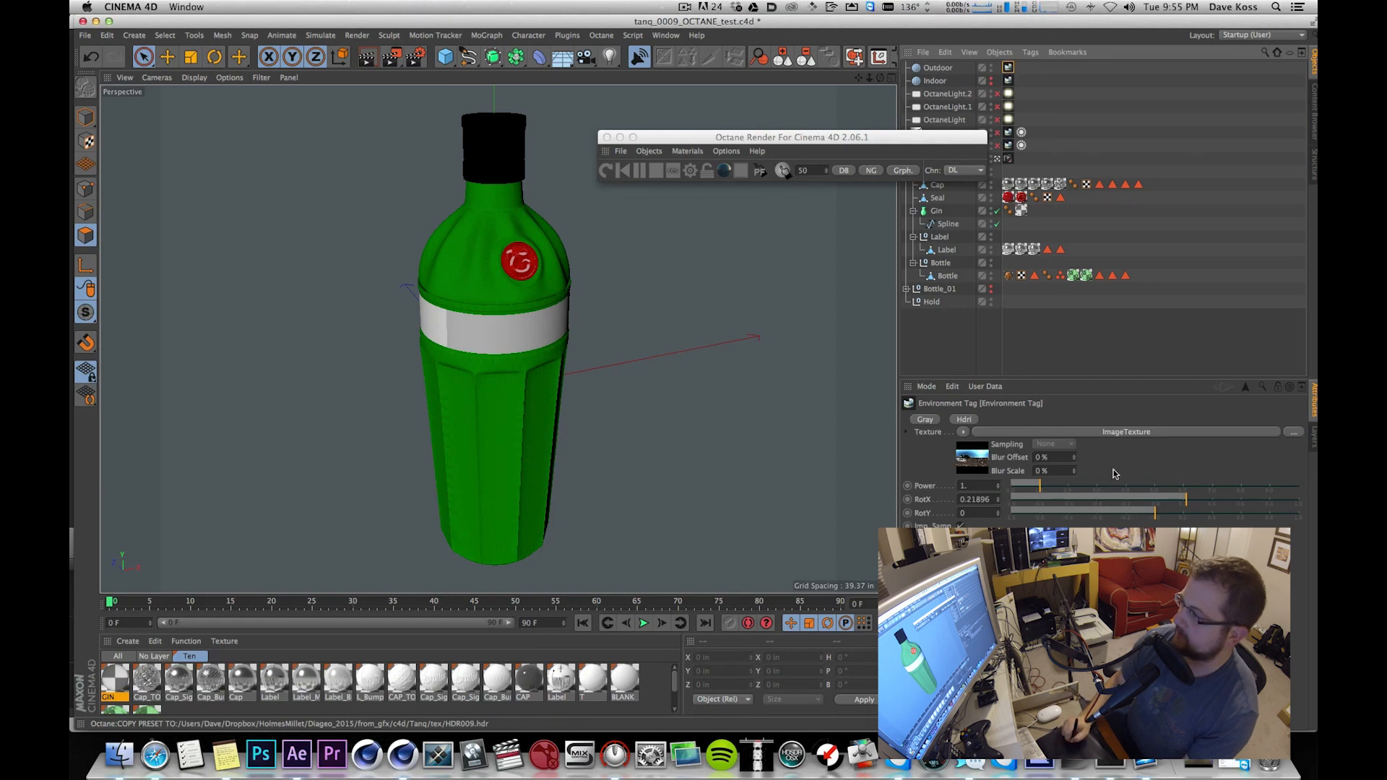
click(1295, 433)
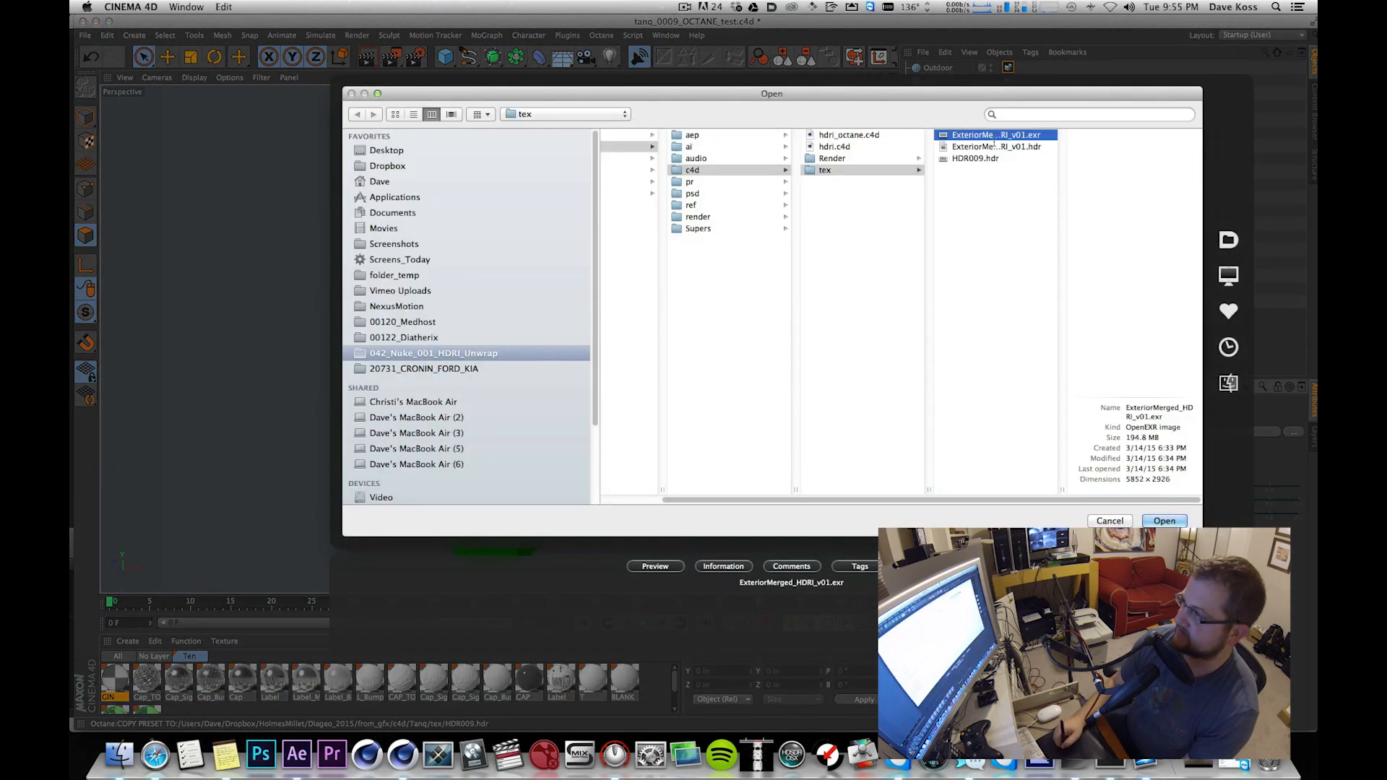
key(Return)
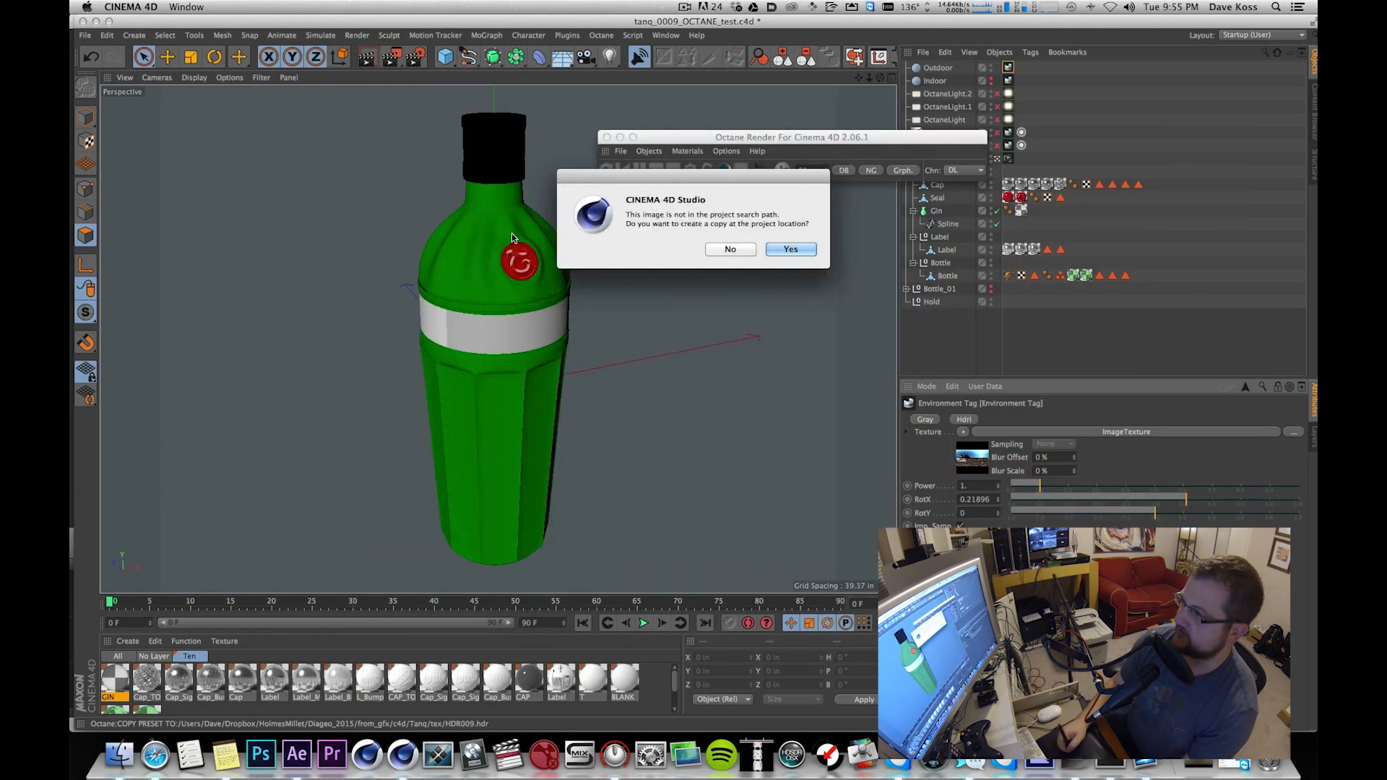
click(731, 250)
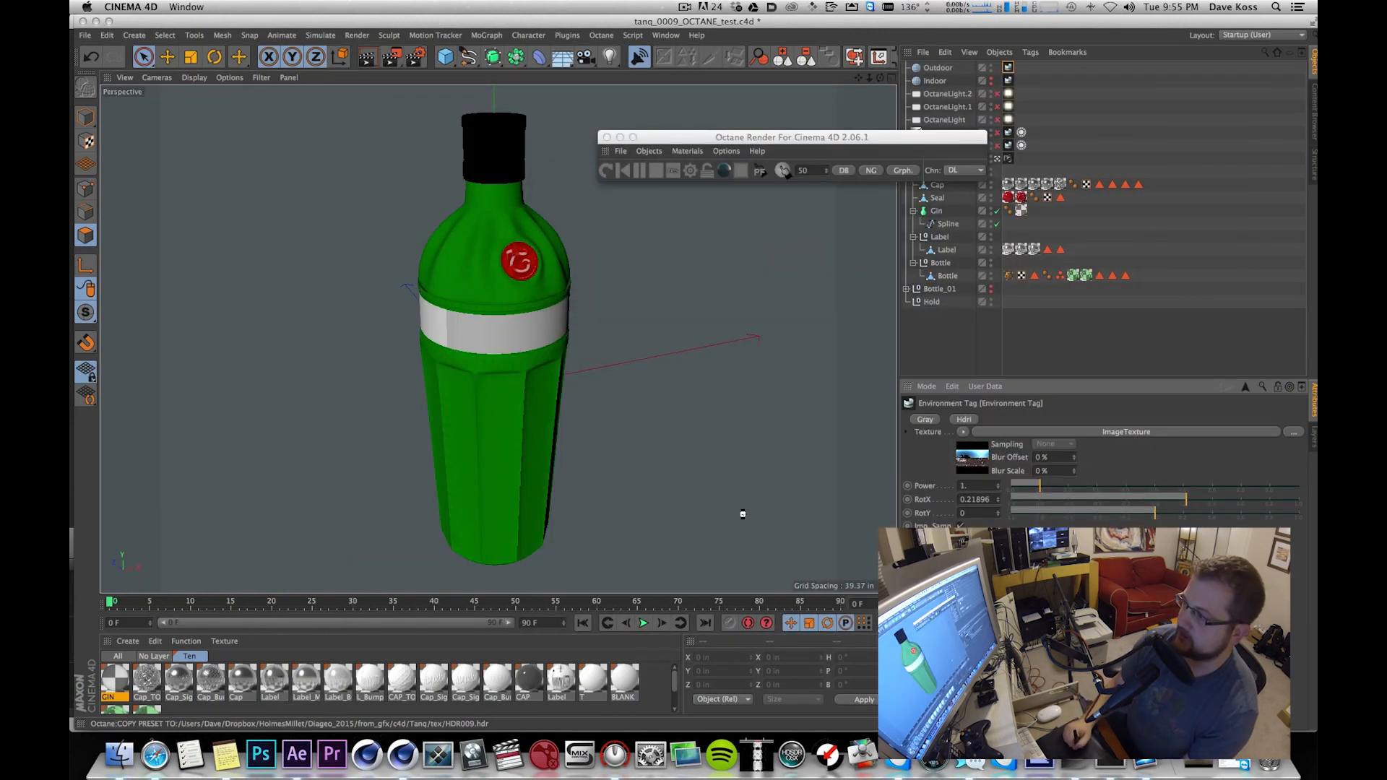
- Start the Octane live render of the bottle and raise the Outdoor environment's Power to about 2.53
click(605, 171)
drag(641, 230, 922, 146)
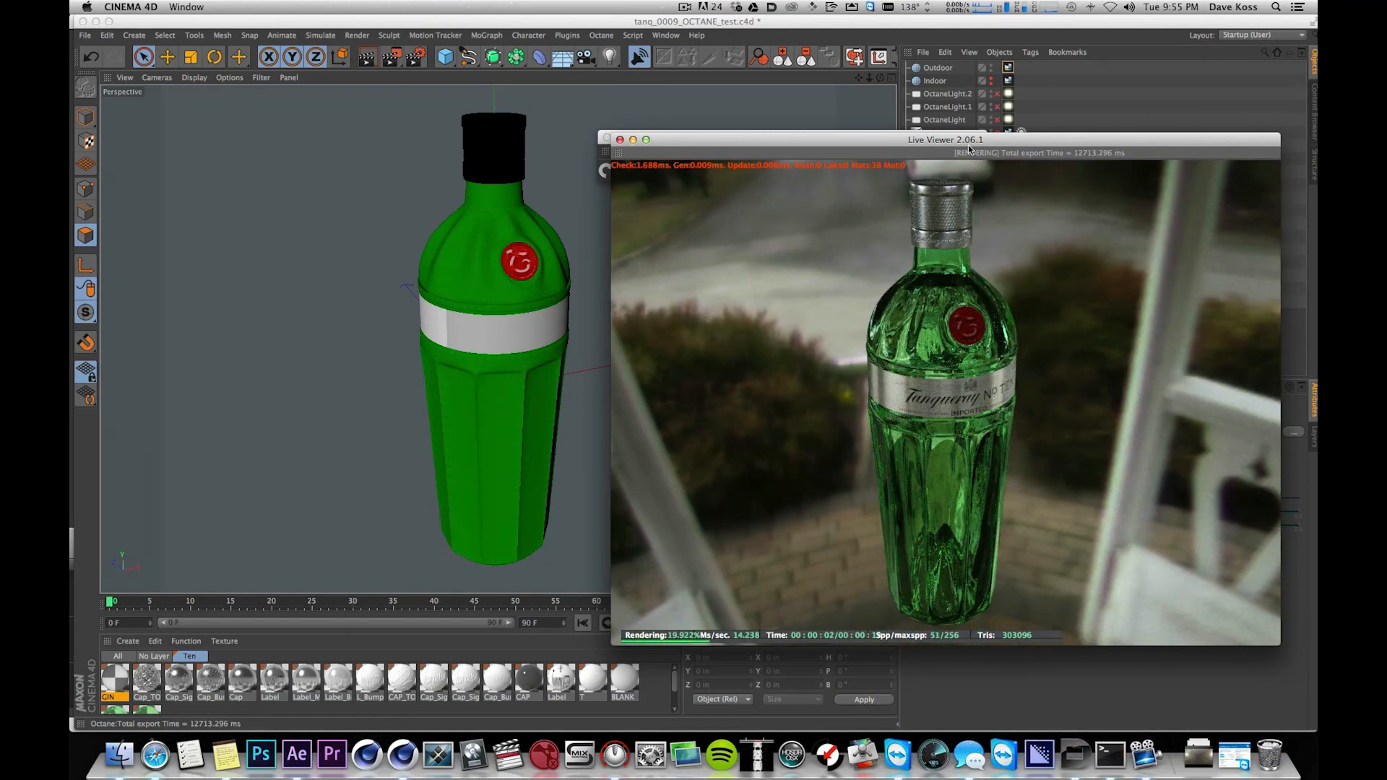
drag(956, 145, 574, 104)
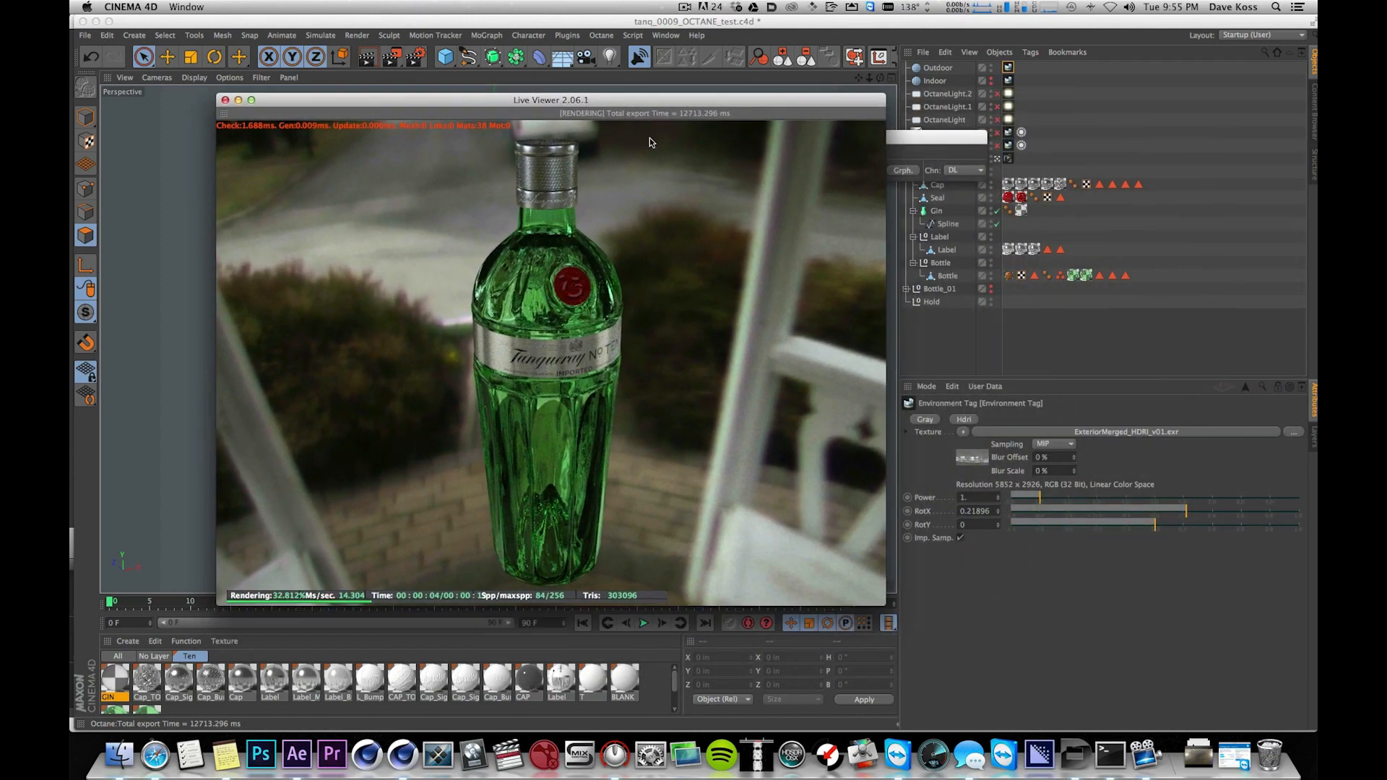
click(682, 143)
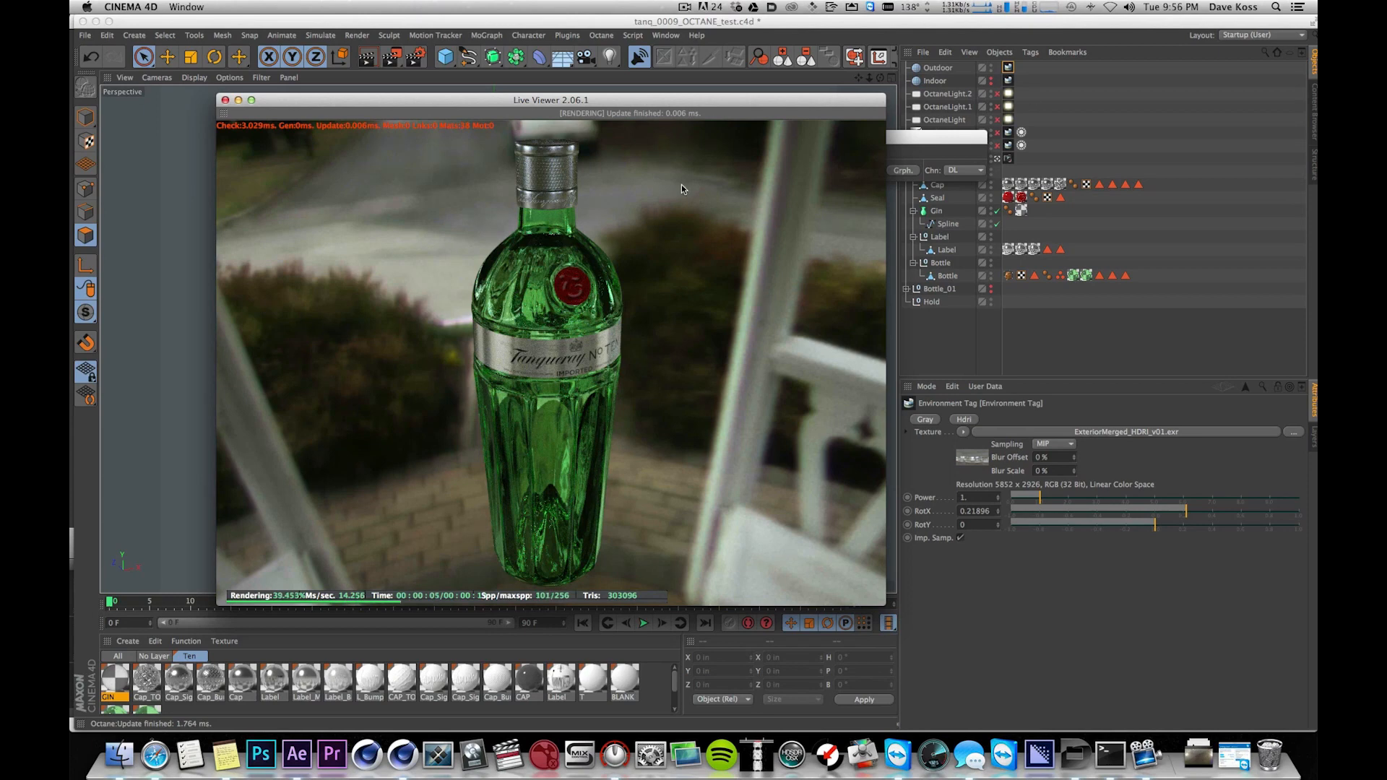
drag(1042, 493, 1082, 492)
click(1084, 493)
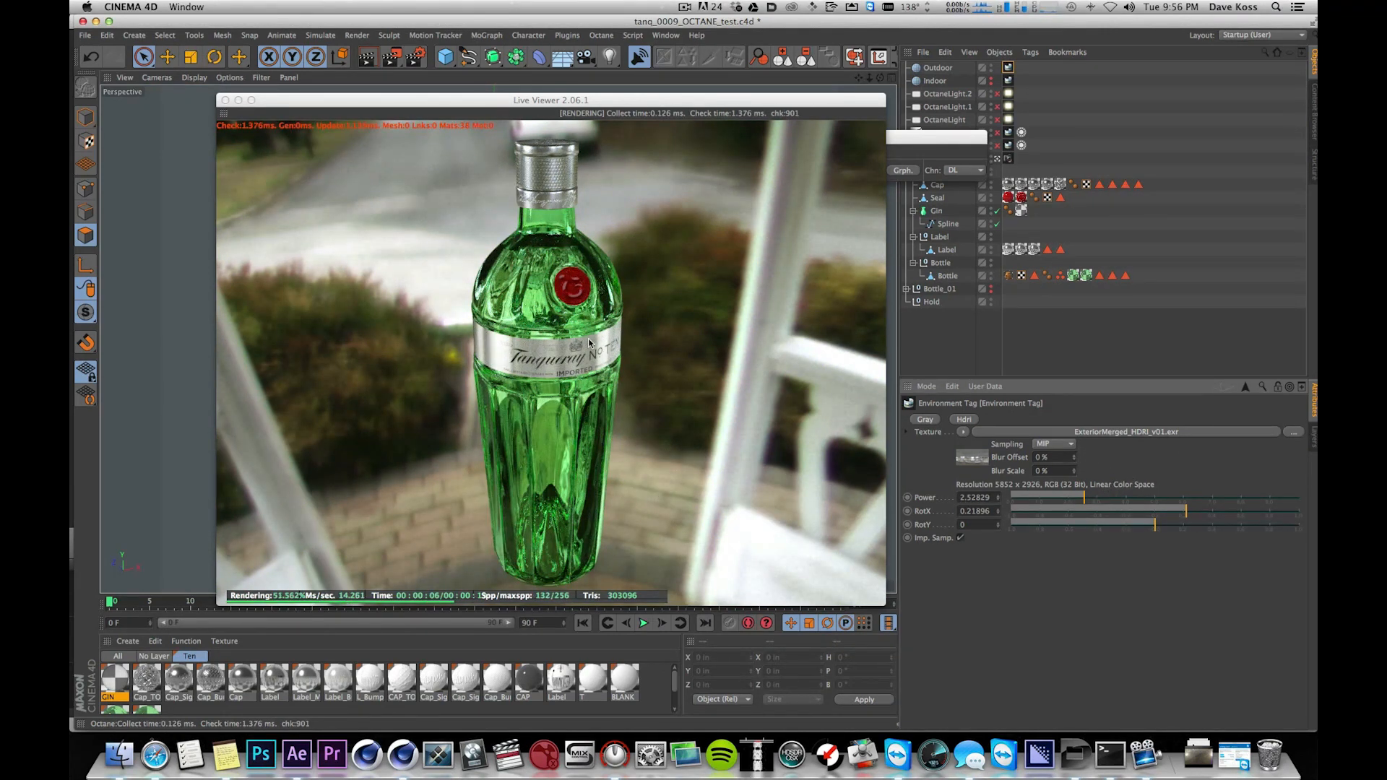
- Examine the reflections on the bottle's cap and neck up close in the Live Viewer
drag(629, 109, 966, 223)
mouse_move(475, 227)
alt+mouse_down()
mouse_move(609, 261)
mouse_move(615, 277)
mouse_move(532, 219)
mouse_move(453, 202)
mouse_move(449, 216)
alt+mouse_up()
alt+right_drag(488, 283, 496, 185)
alt+middle_drag(495, 186, 463, 312)
alt+right_drag(463, 312, 491, 331)
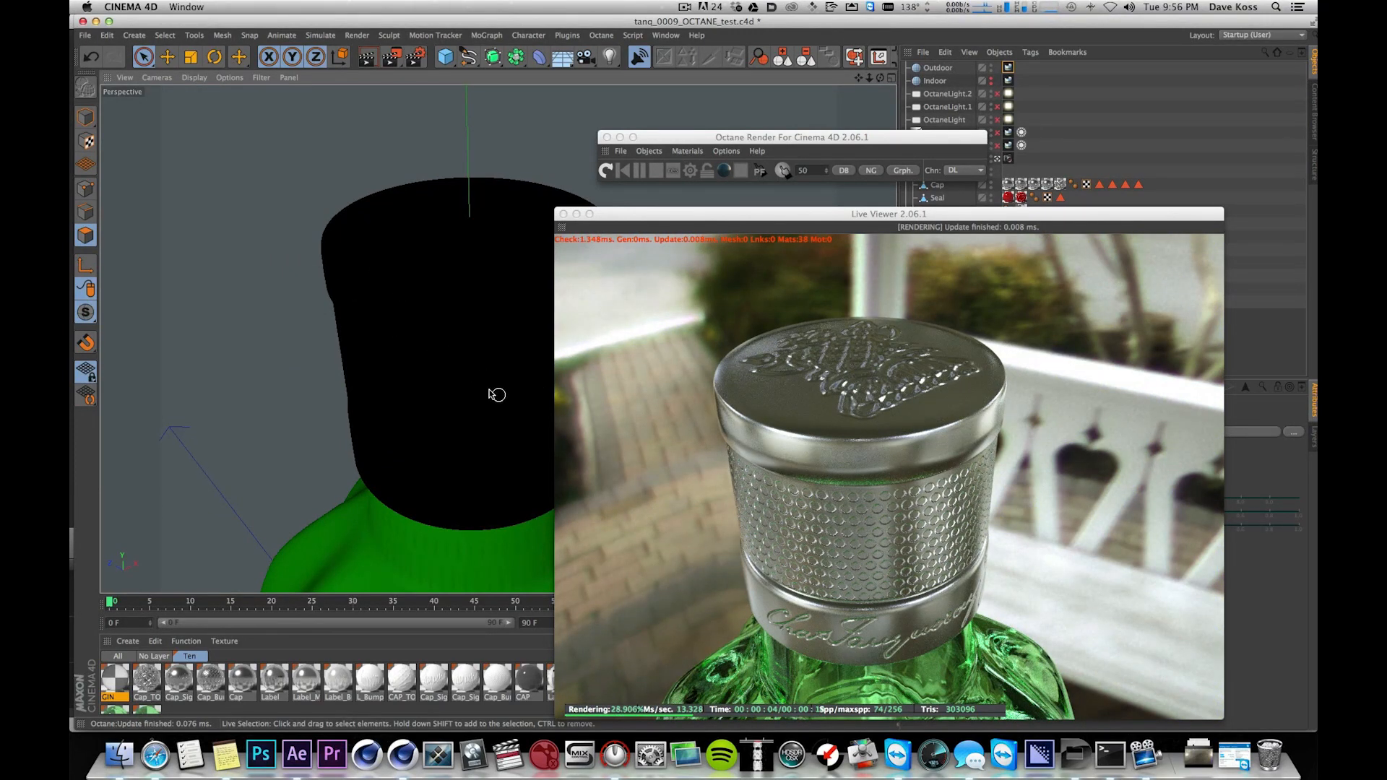
alt+drag(471, 355, 465, 414)
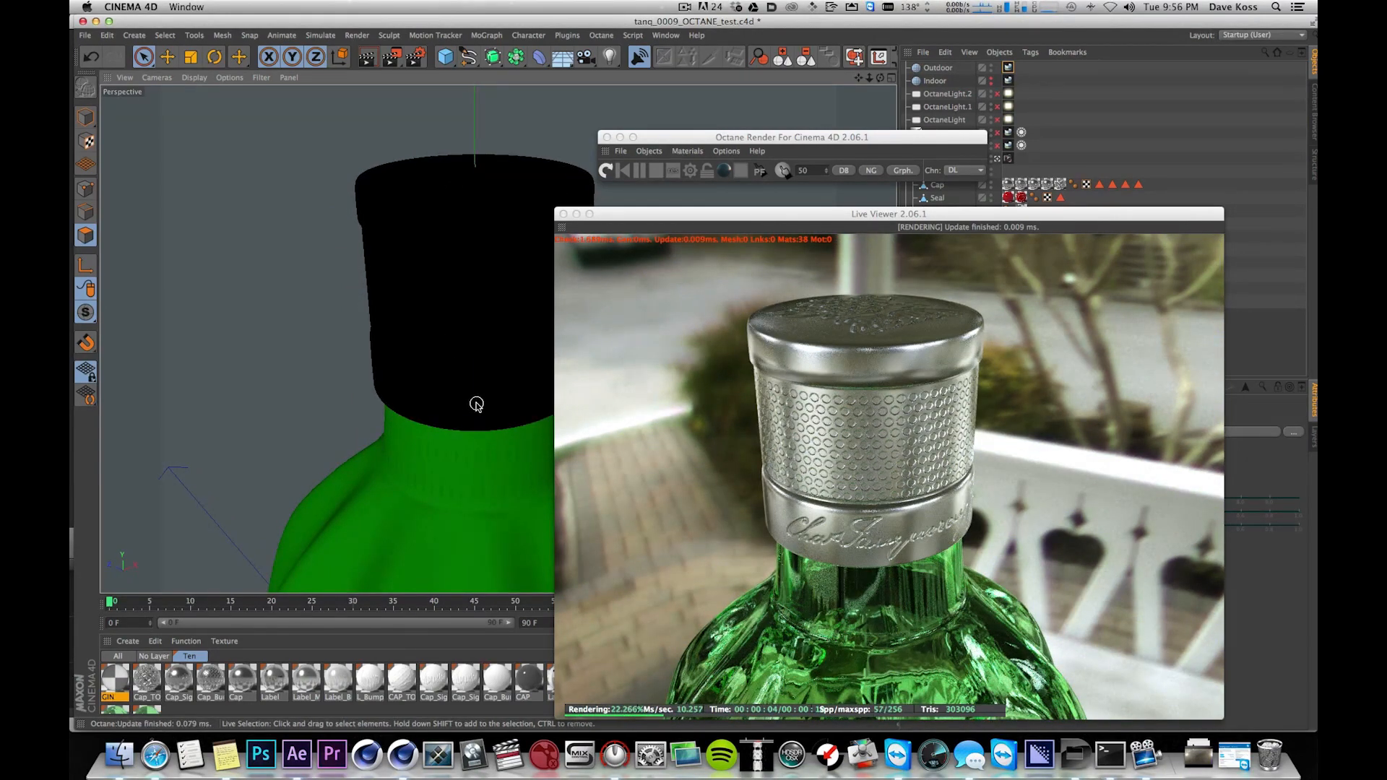
drag(1038, 220, 837, 199)
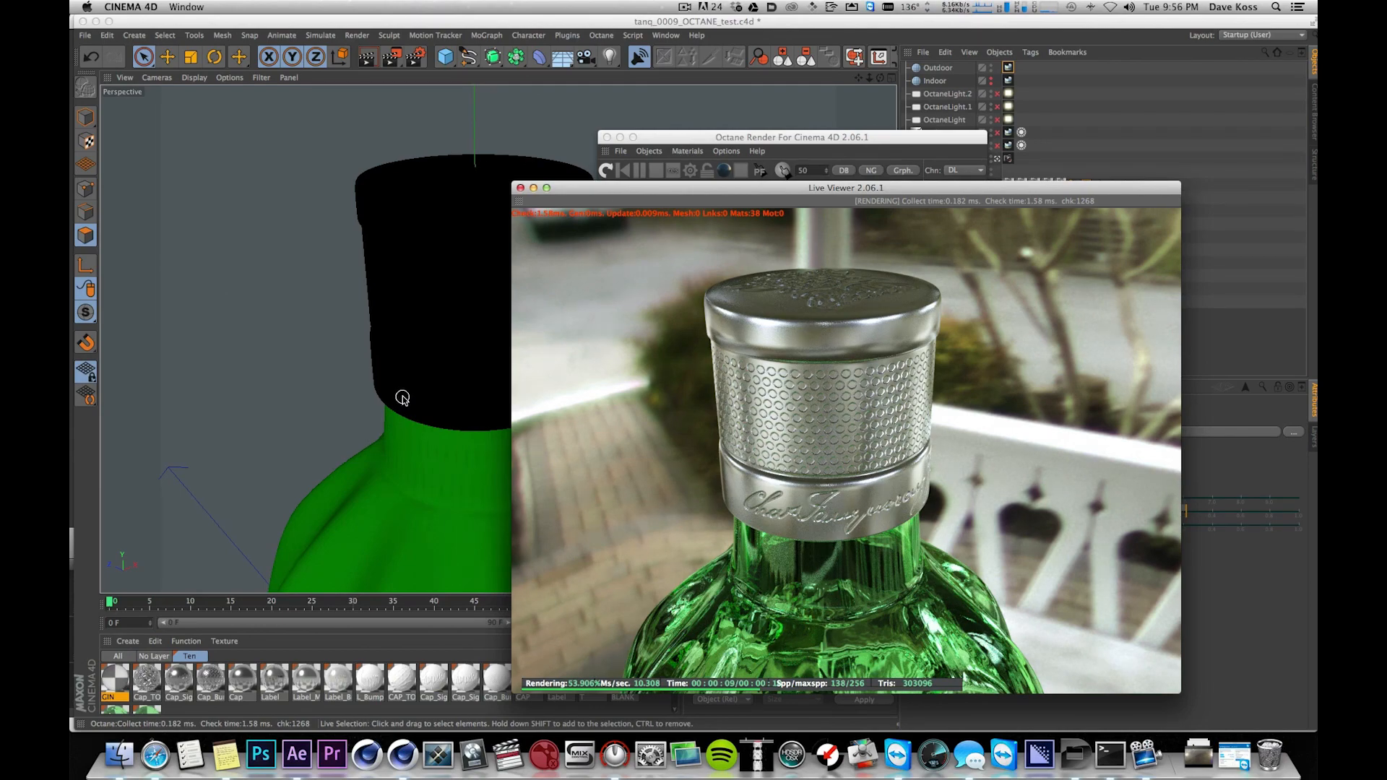
- View the whole bottle from a low angle against the gazebo ceiling and road in the Live Viewer
click(389, 496)
alt+middle_drag(402, 501, 387, 203)
alt+middle_drag(392, 334, 386, 253)
alt+drag(386, 253, 450, 320)
alt+right_drag(423, 293, 382, 322)
click(908, 187)
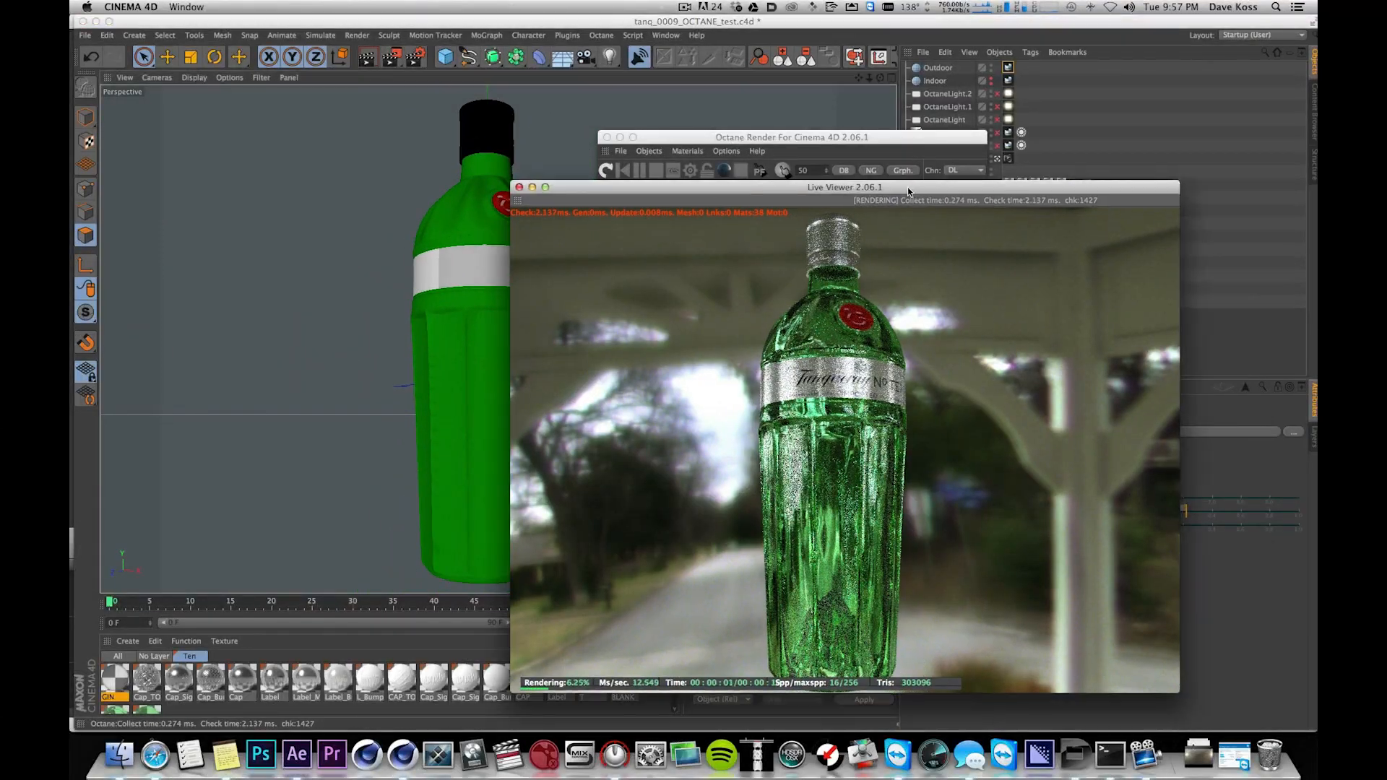
drag(908, 187, 622, 189)
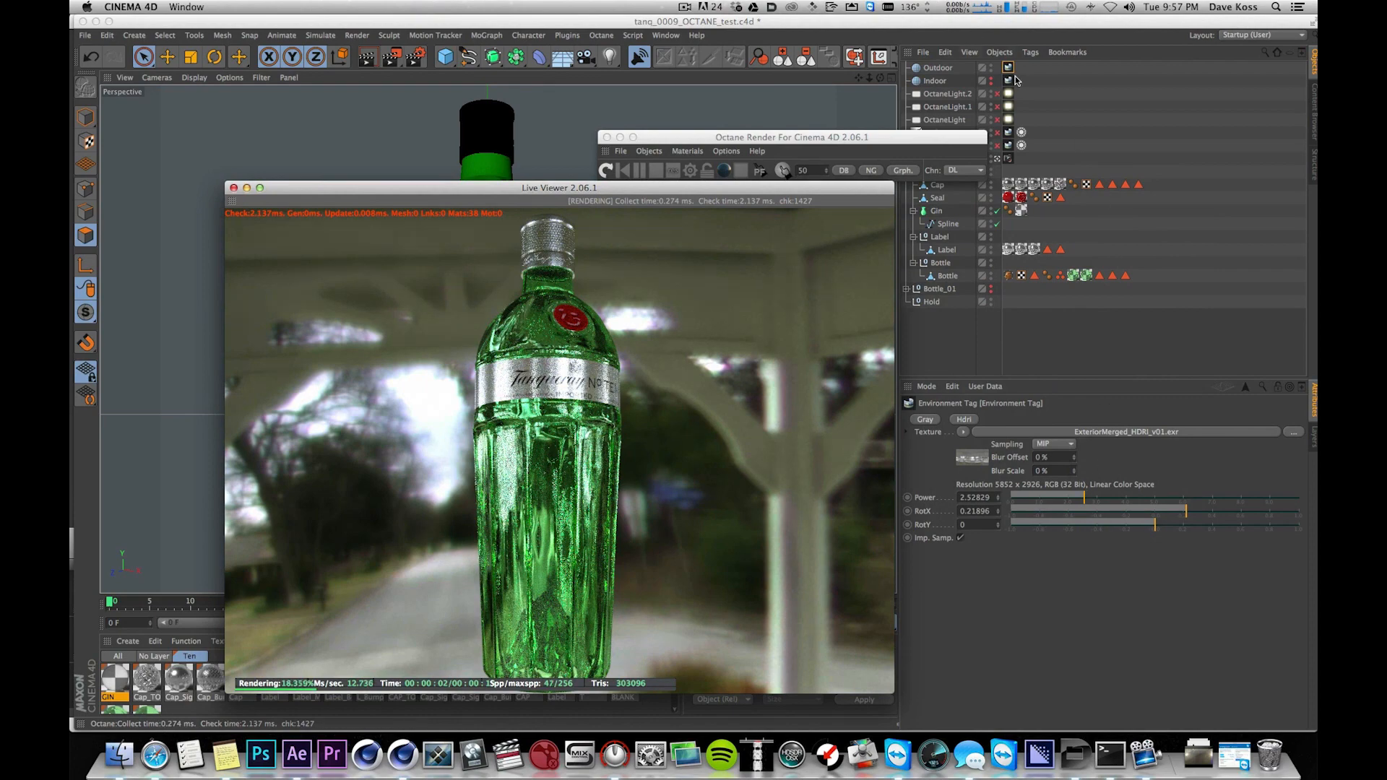
- Rotate the Outdoor environment by setting RotX to about 0.4447 and RotY to about 0.2415
mouse_move(1186, 511)
mouse_down()
mouse_move(1144, 513)
mouse_move(1191, 511)
mouse_up()
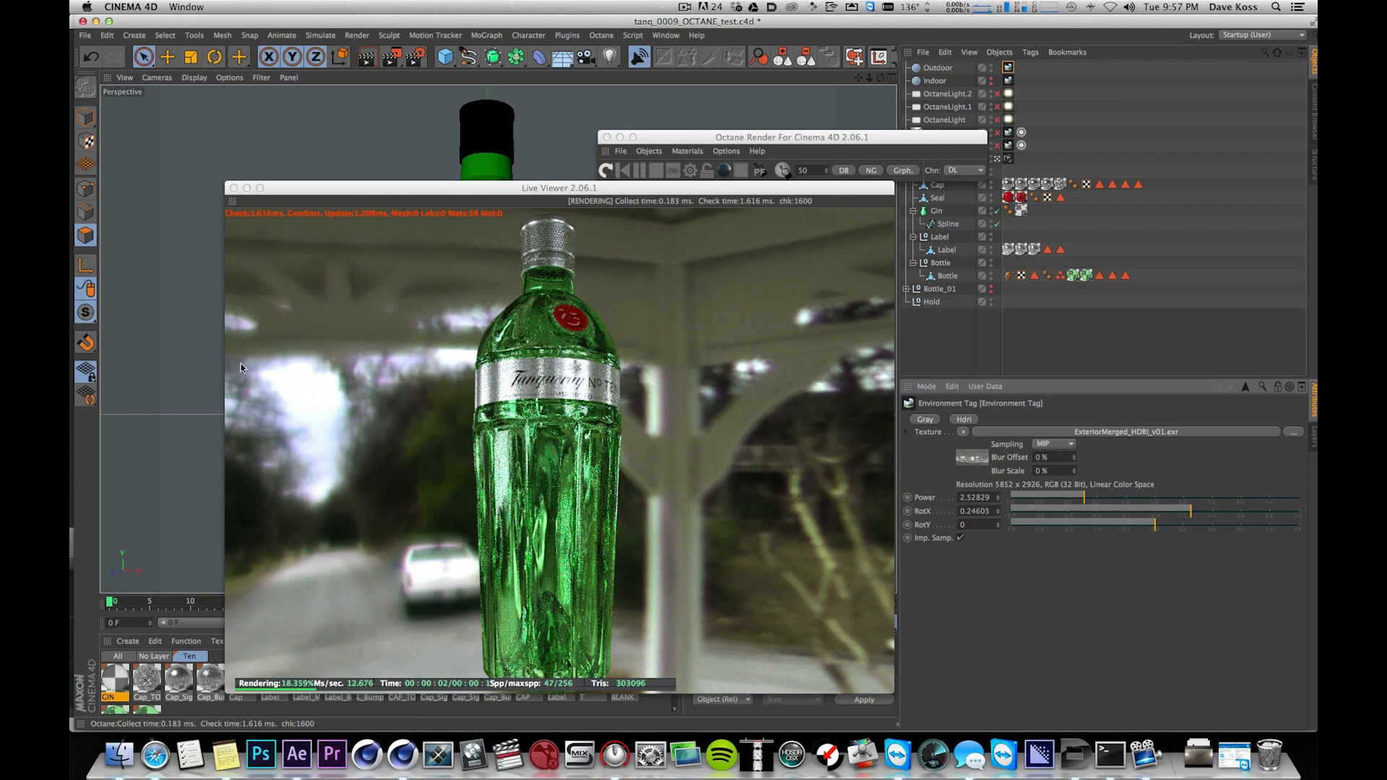
alt+drag(491, 142, 516, 155)
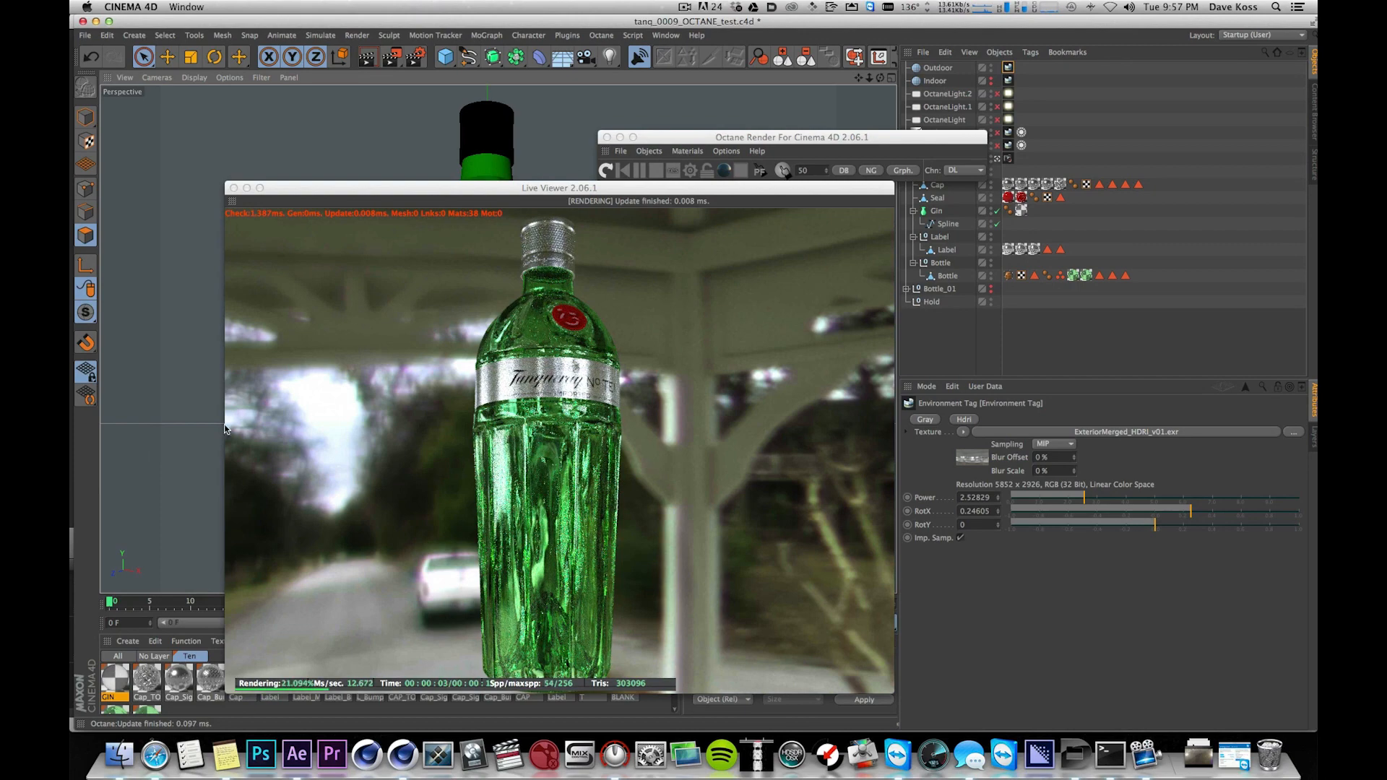
drag(1192, 511, 1221, 520)
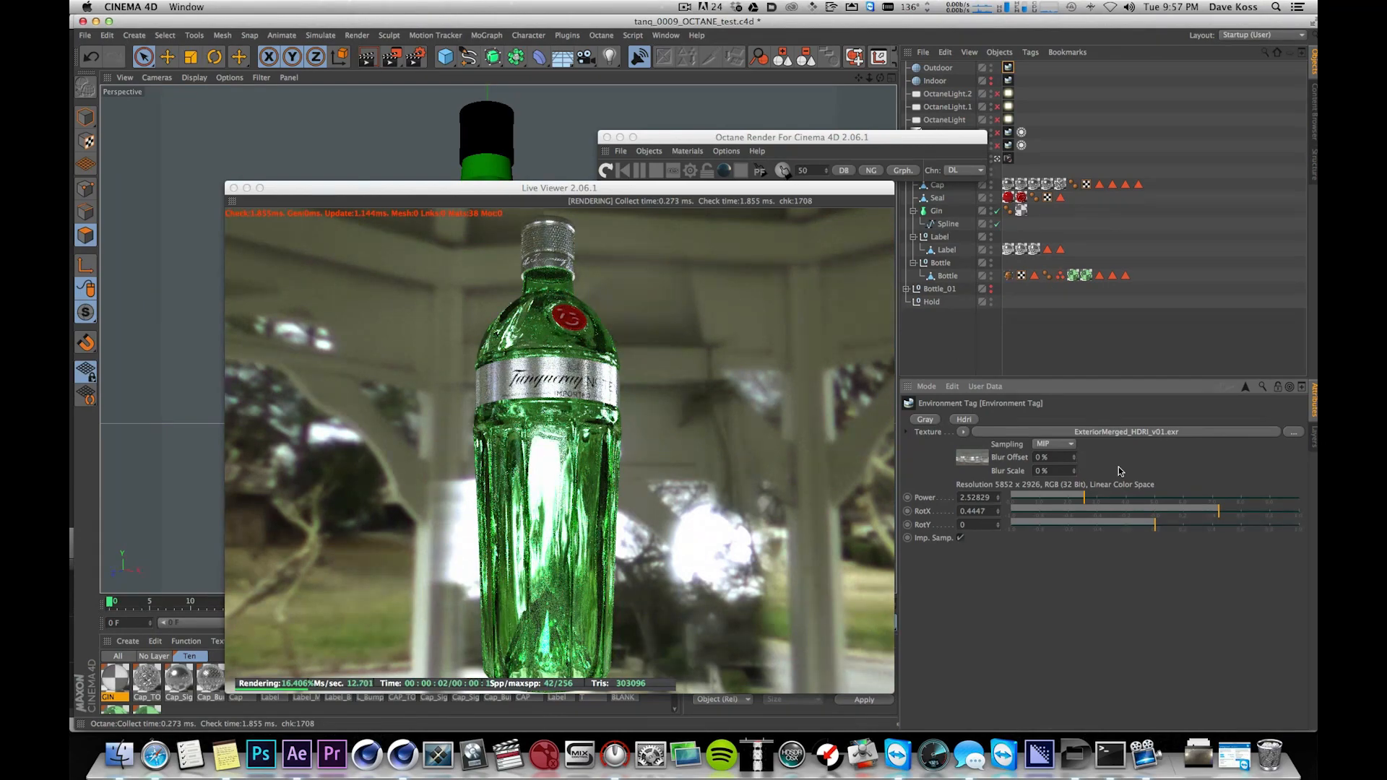
drag(1156, 528, 1184, 531)
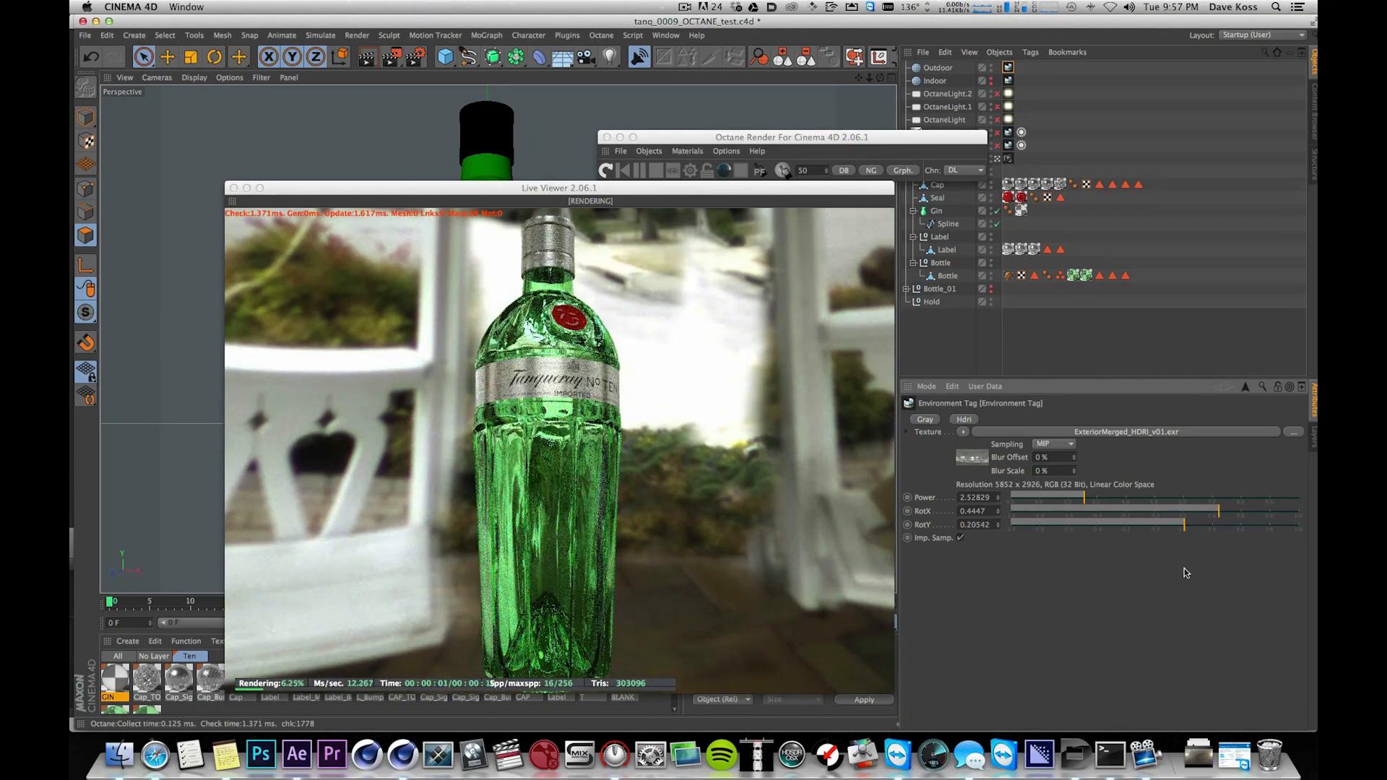
mouse_move(1188, 526)
mouse_down()
mouse_move(1265, 522)
mouse_move(1069, 534)
mouse_move(1165, 510)
mouse_move(1190, 521)
mouse_up()
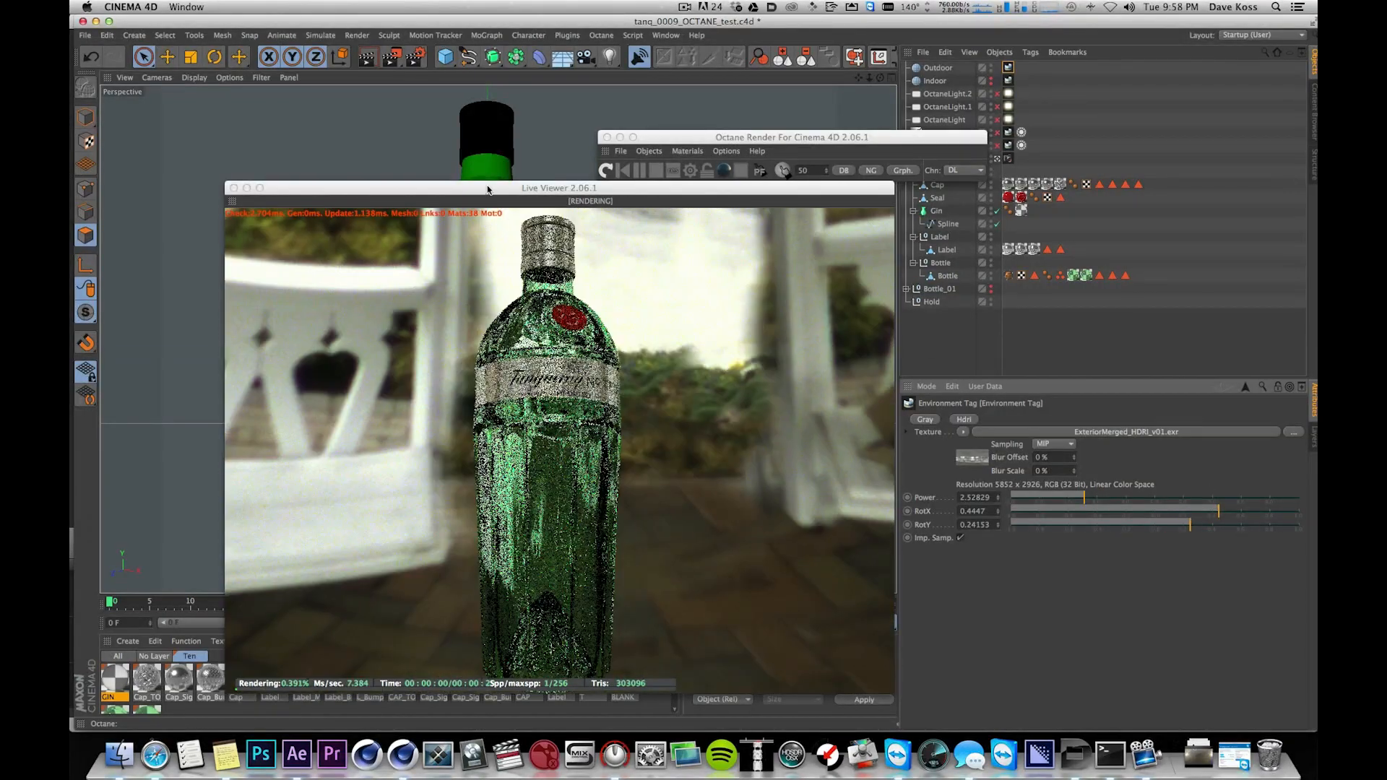
- Move the Live Viewer aside and inspect the cap from above under the rotated environment lighting
drag(556, 187, 845, 198)
alt+drag(457, 236, 424, 245)
alt+right_drag(424, 243, 440, 220)
alt+middle_drag(440, 220, 430, 302)
alt+right_drag(431, 305, 421, 263)
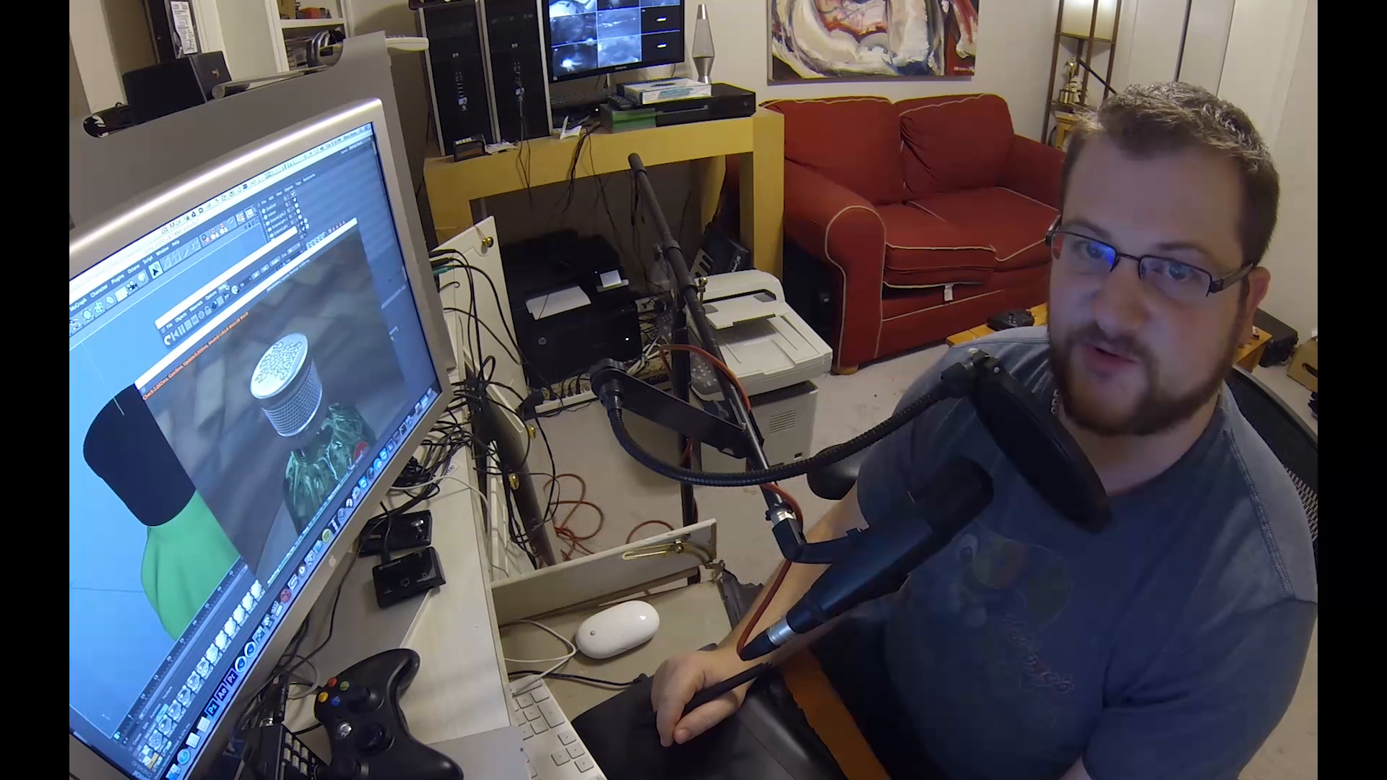
mouse_move(114, 455)
alt+mouse_down()
mouse_move(124, 433)
mouse_move(132, 455)
alt+mouse_up()
alt+right_drag(133, 473, 153, 471)
alt+middle_drag(153, 471, 134, 440)
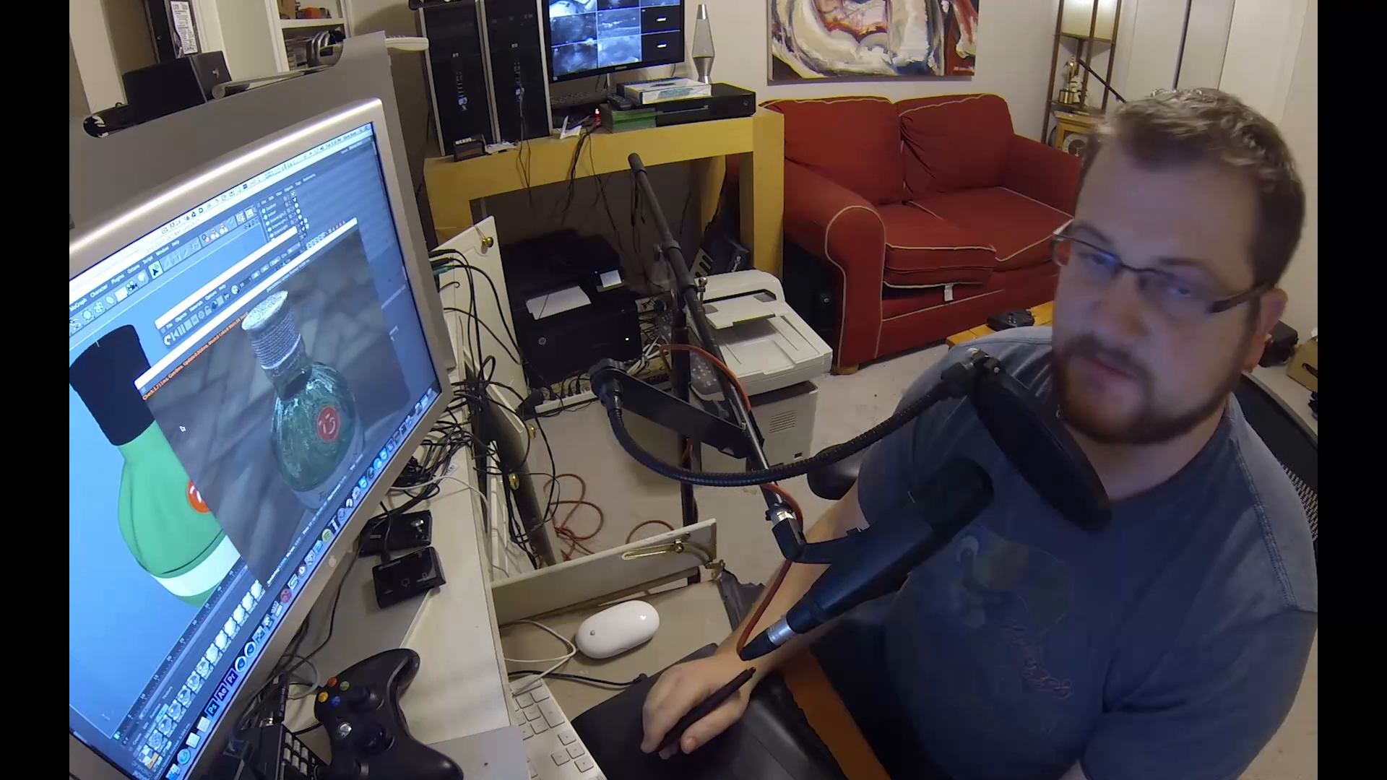
alt+drag(124, 437, 131, 429)
alt+right_drag(132, 429, 114, 435)
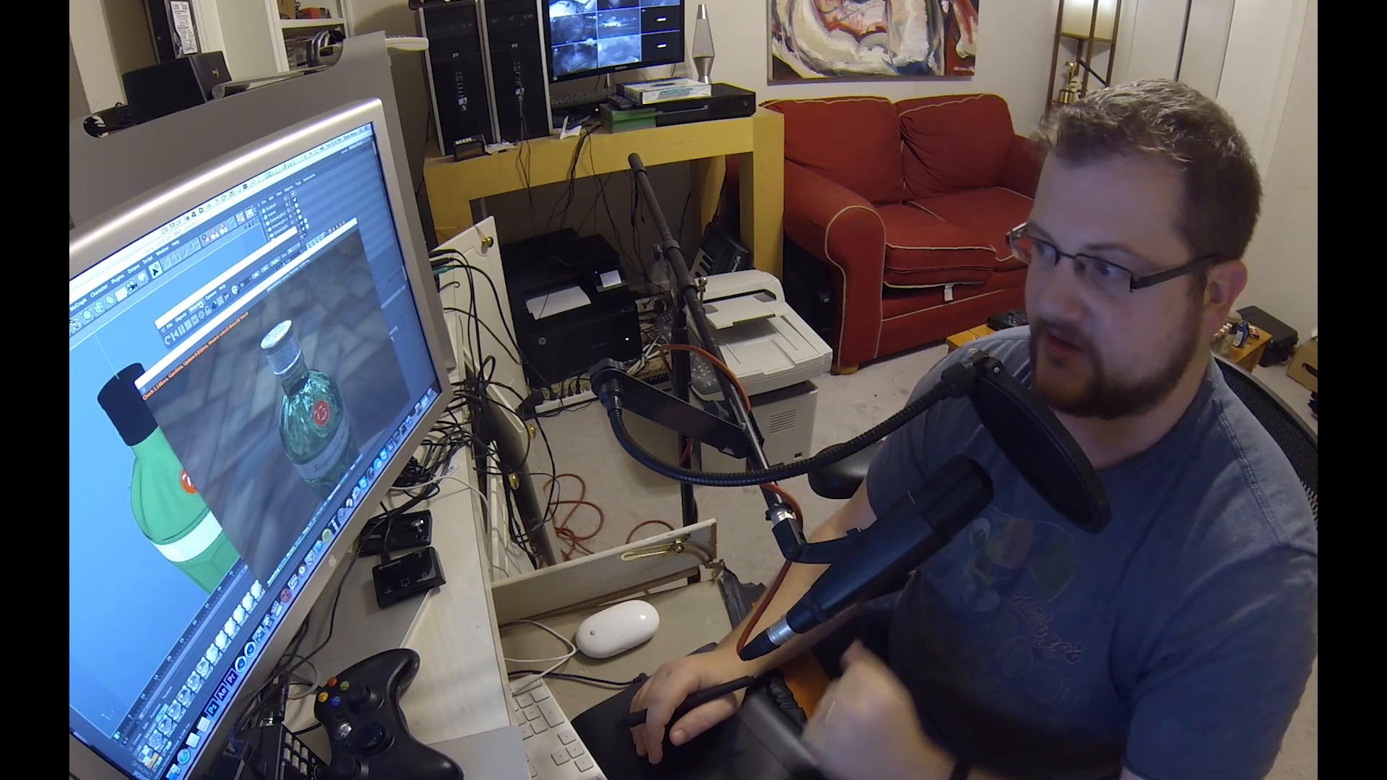
drag(209, 332, 202, 340)
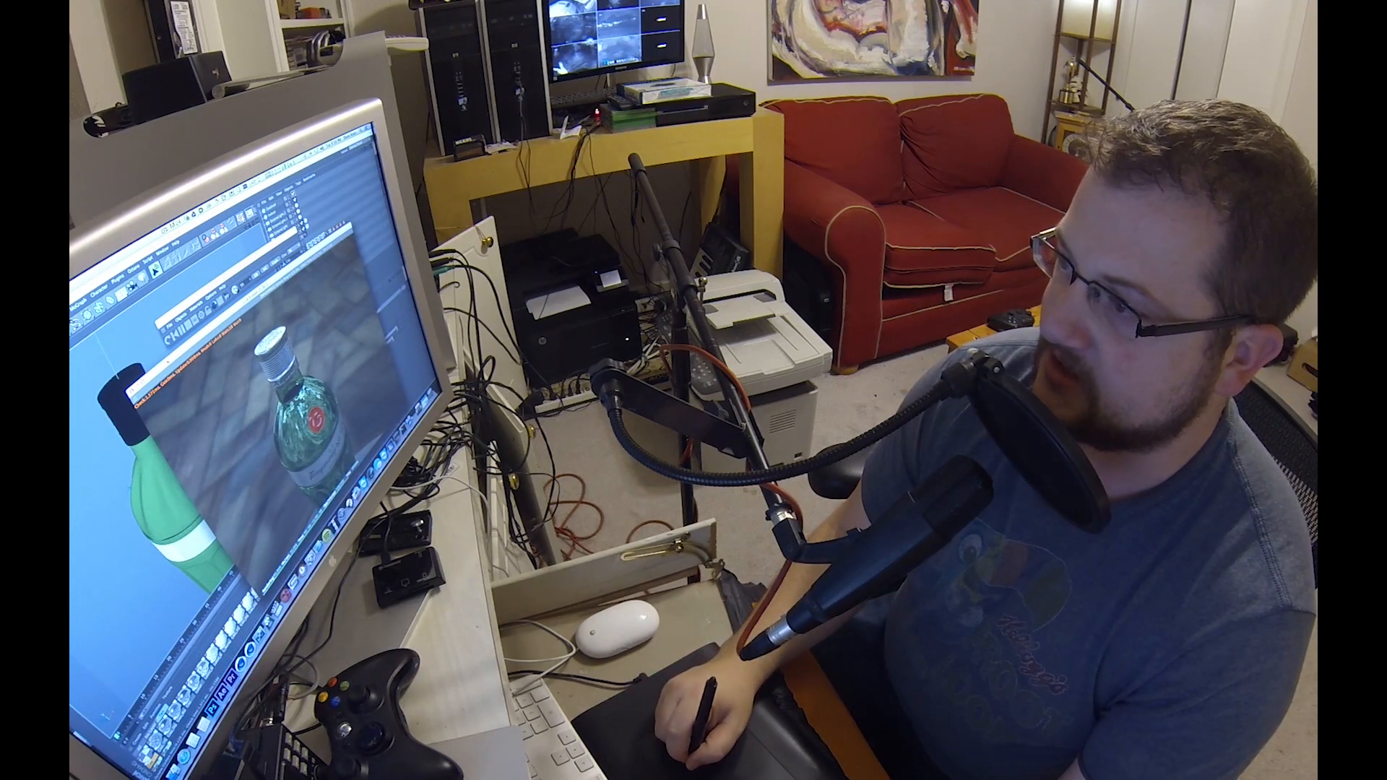
click(133, 391)
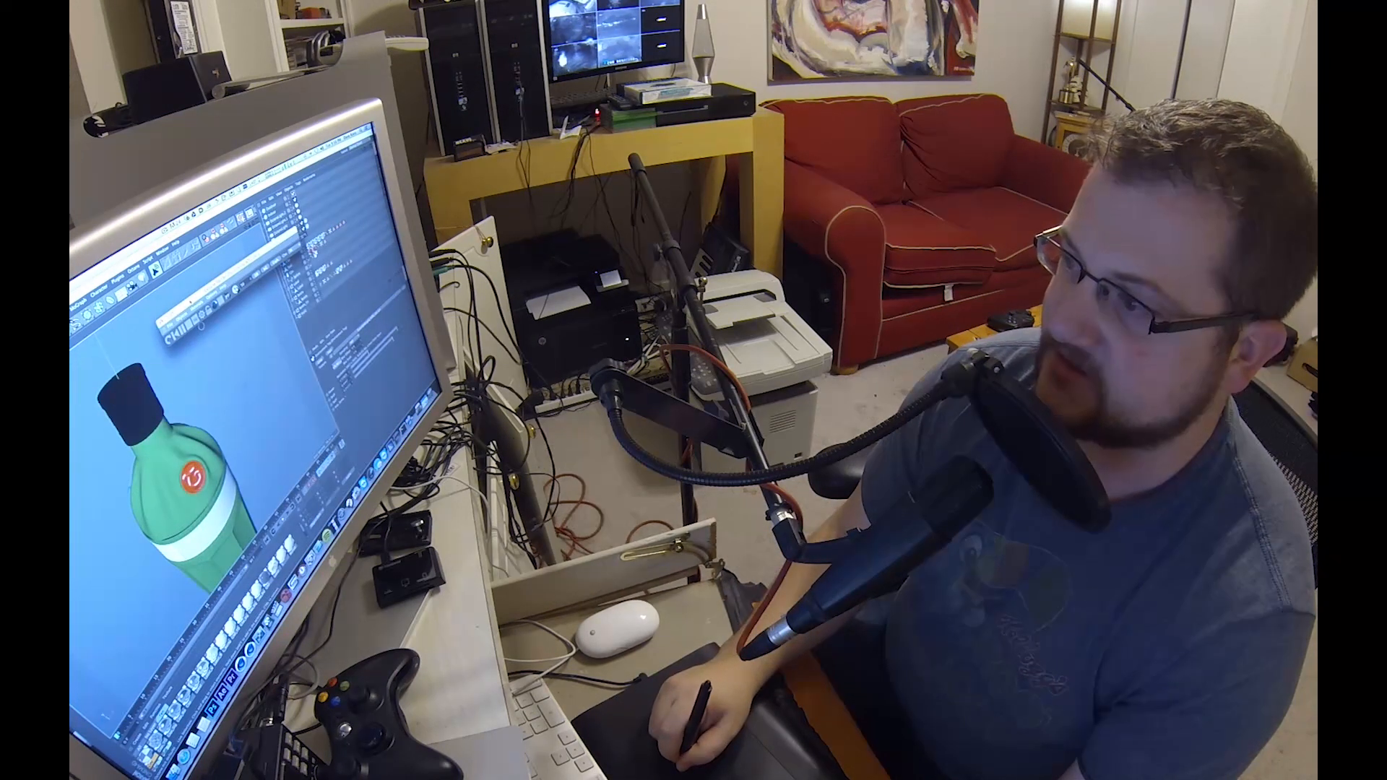
click(162, 320)
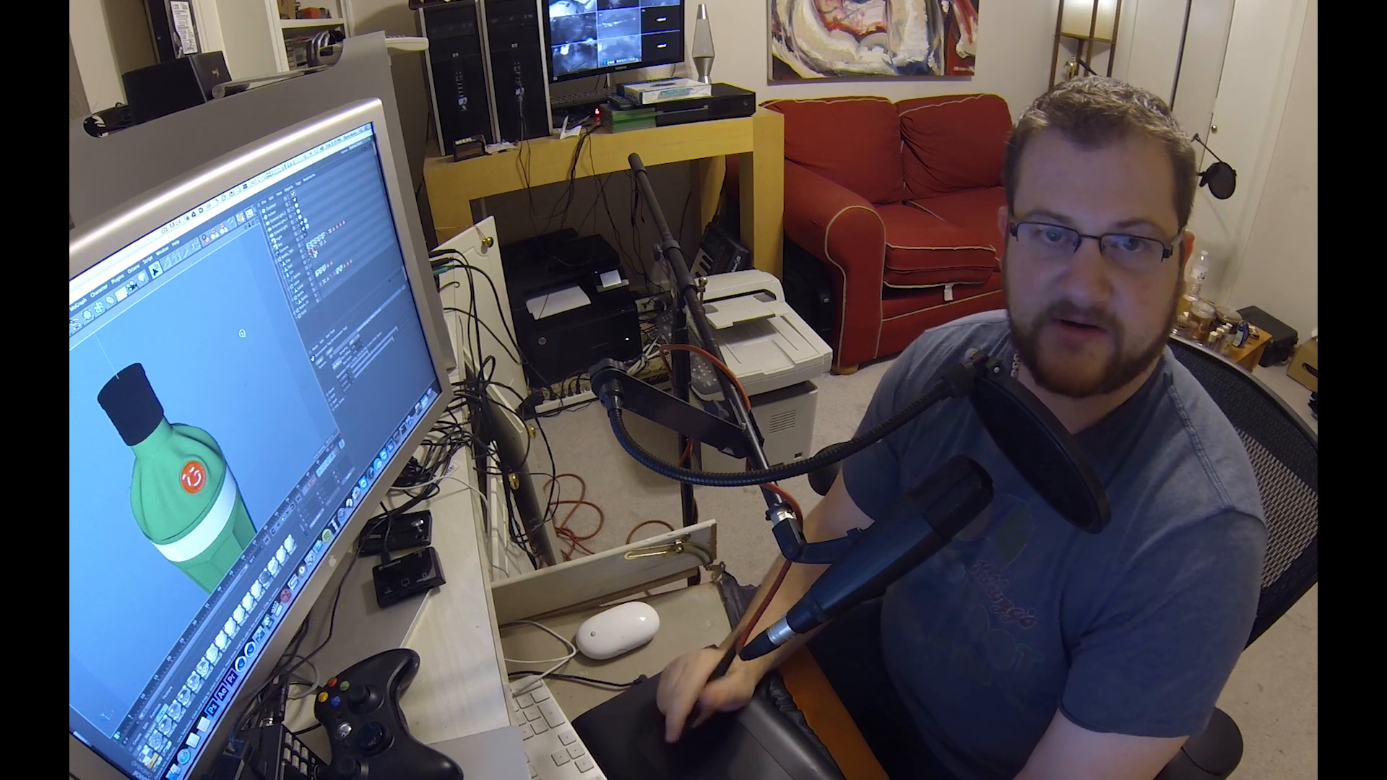